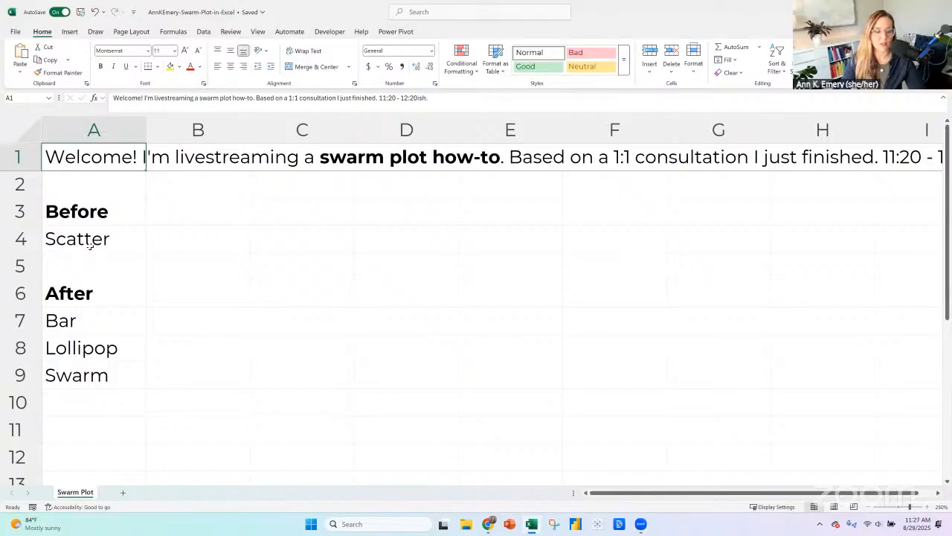
left_click(89, 245)
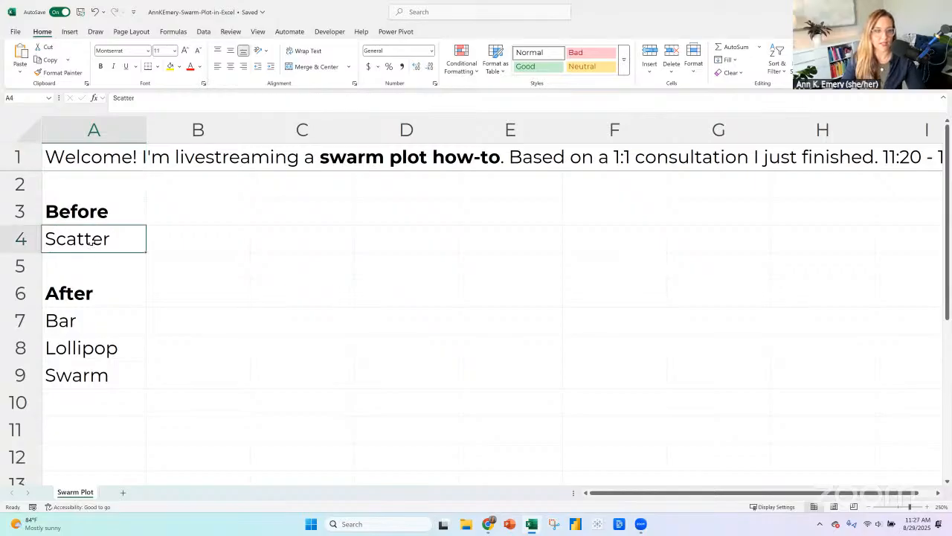
left_click(118, 317)
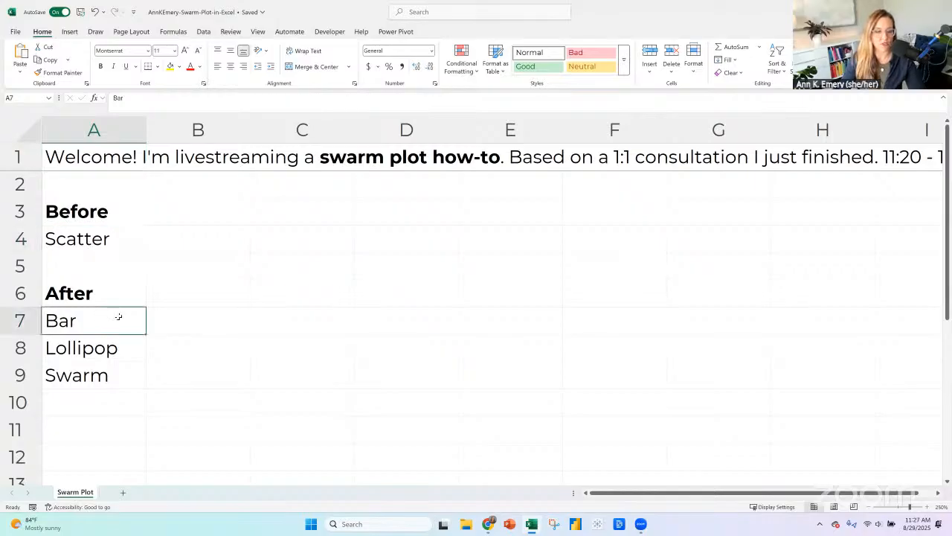
left_click(116, 378)
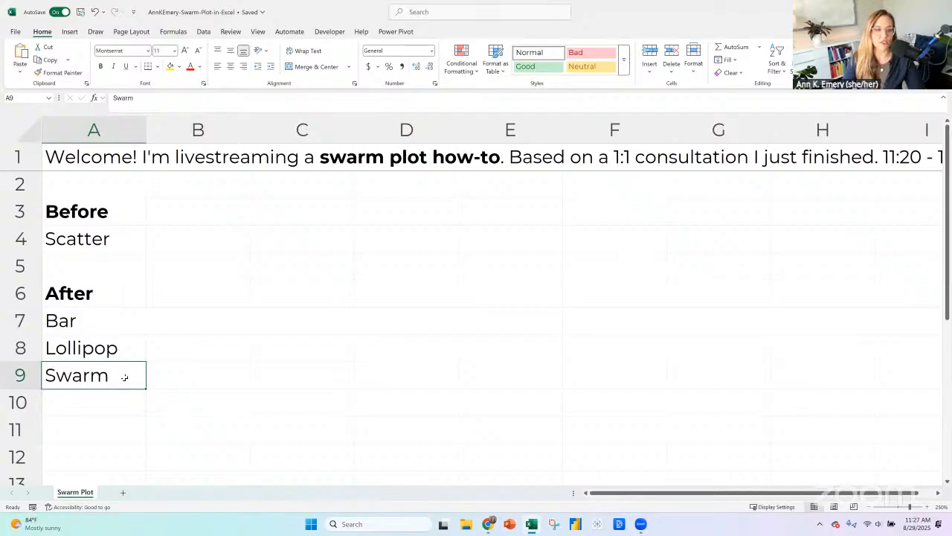
left_click(119, 317)
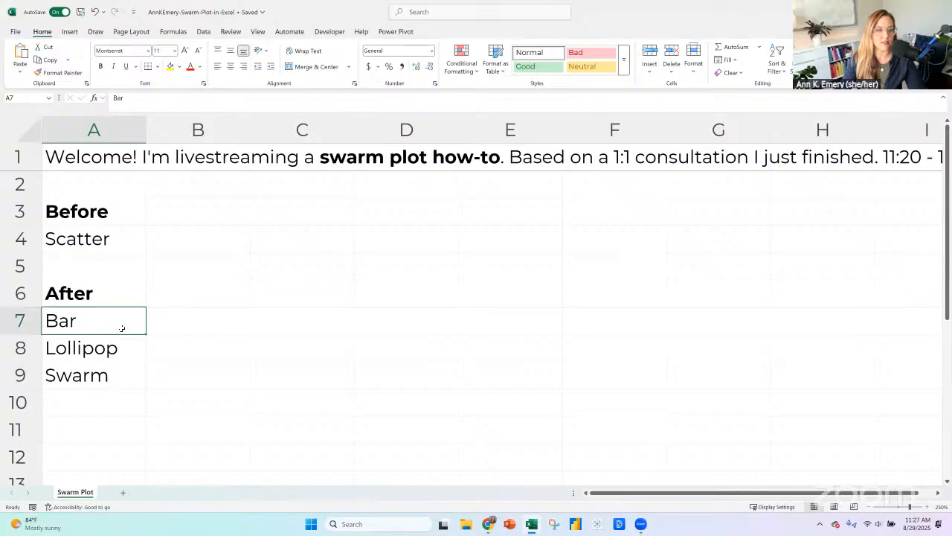
left_click(128, 351)
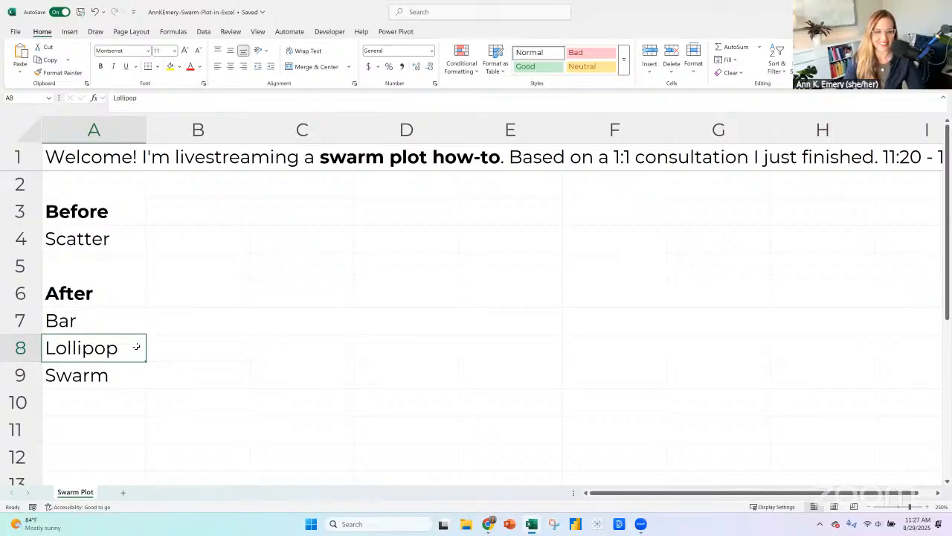
Highlight the Swarm entry in cell A9 with a yellow fill.
key("Up")
key("Down")
key("Down")
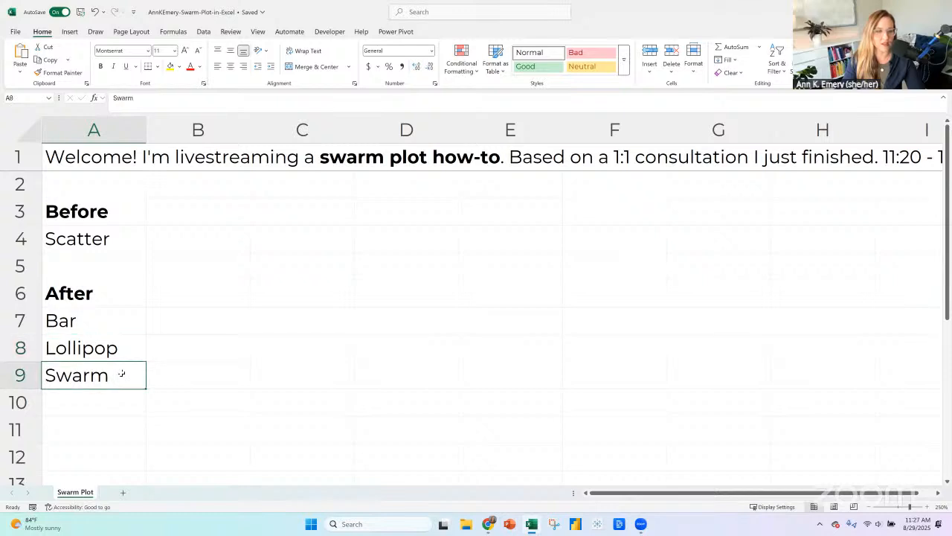
left_click(171, 68)
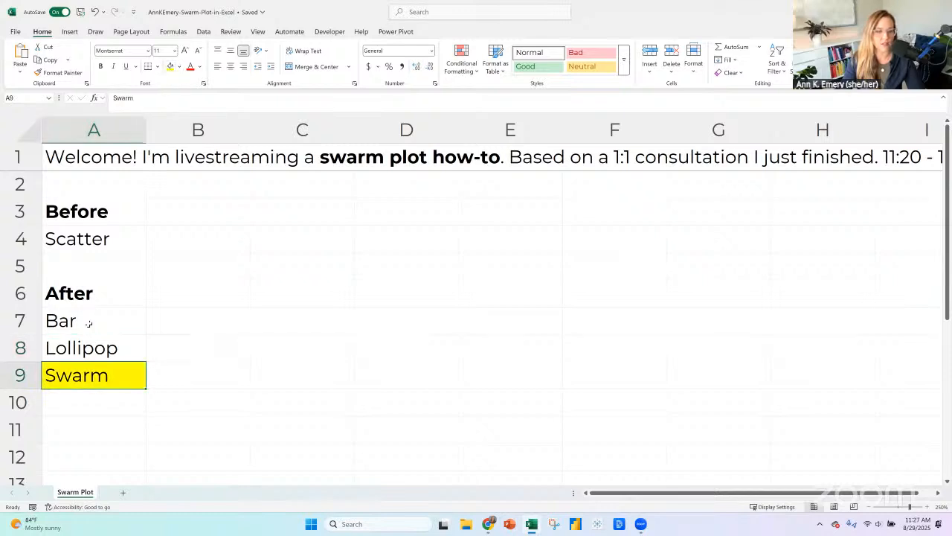
left_click(119, 325)
left_click(116, 347)
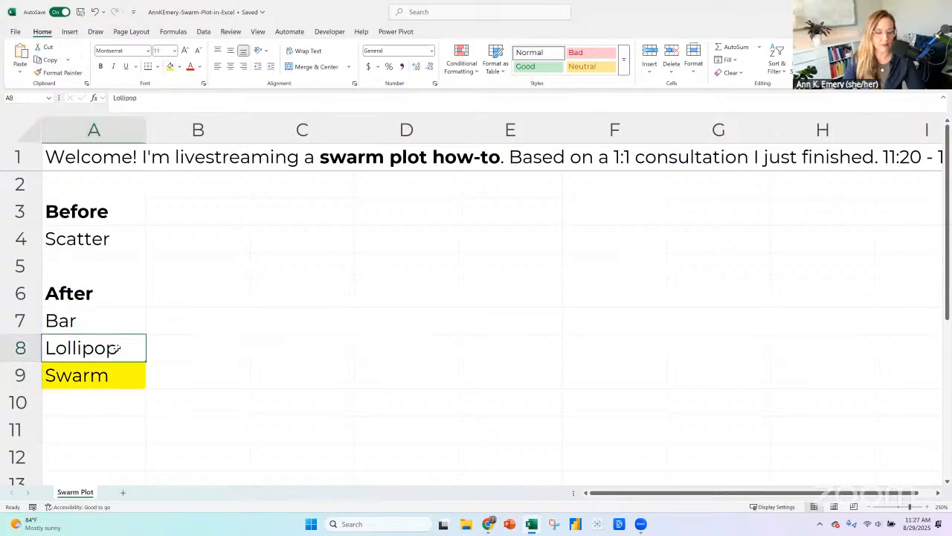
left_click(126, 322)
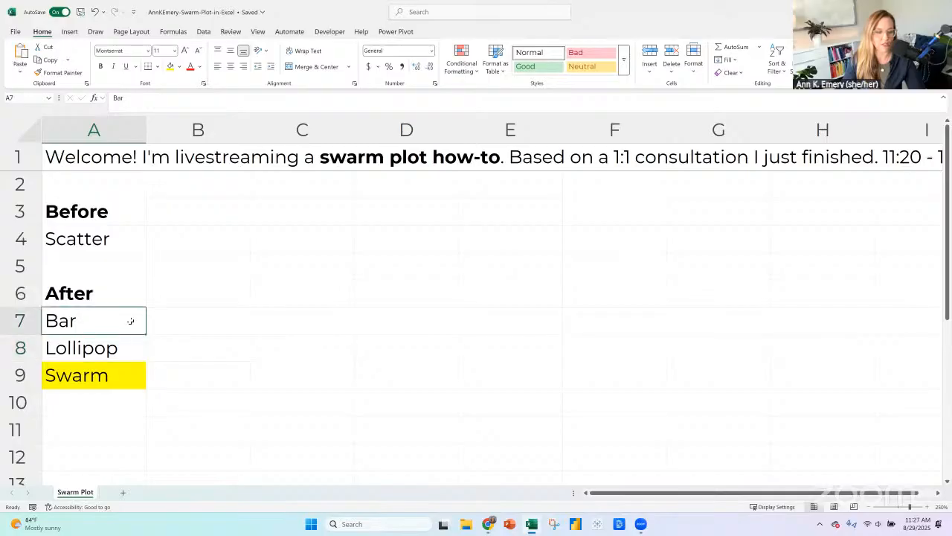
left_click(132, 348)
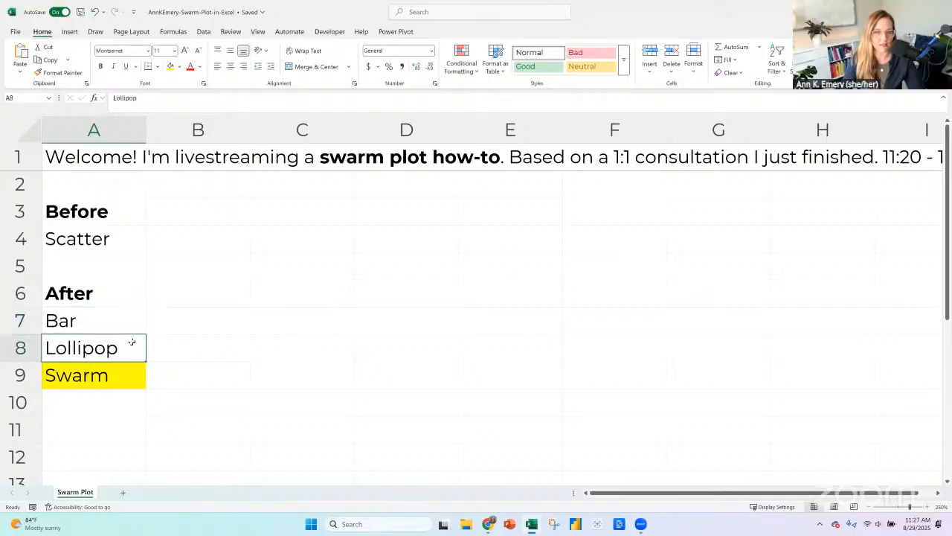
Enter the heading "Dataset" in cell A12 below the chart list and make it bold.
scroll(106, 280, "down", 2)
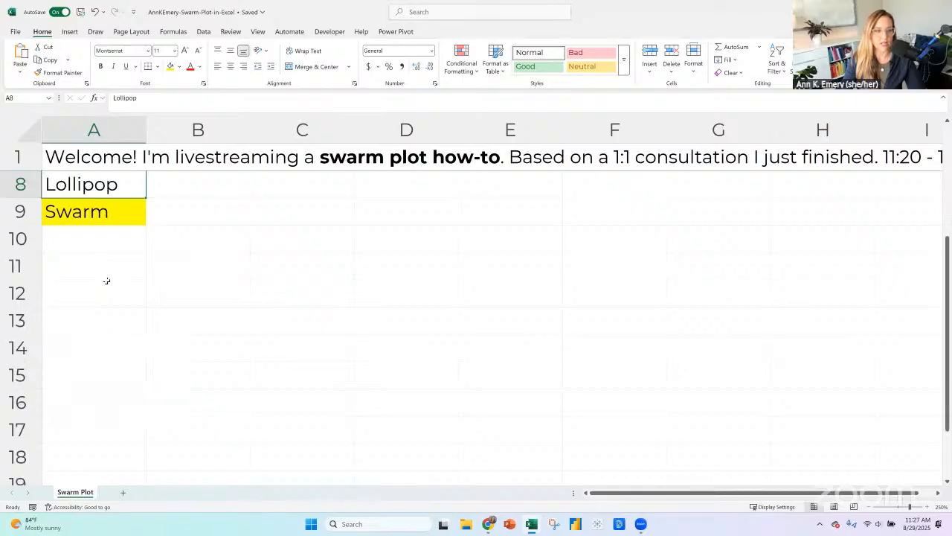
left_click(105, 286)
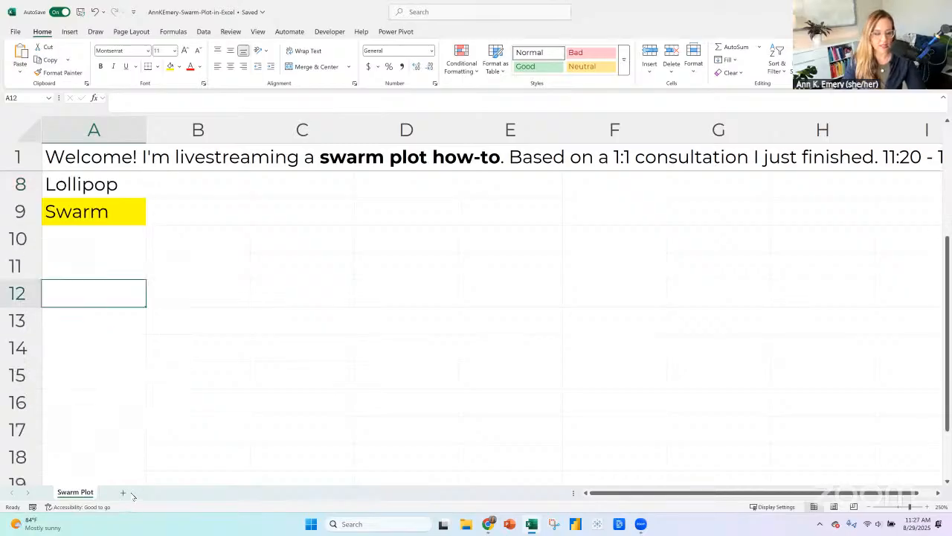
type("Dataset")
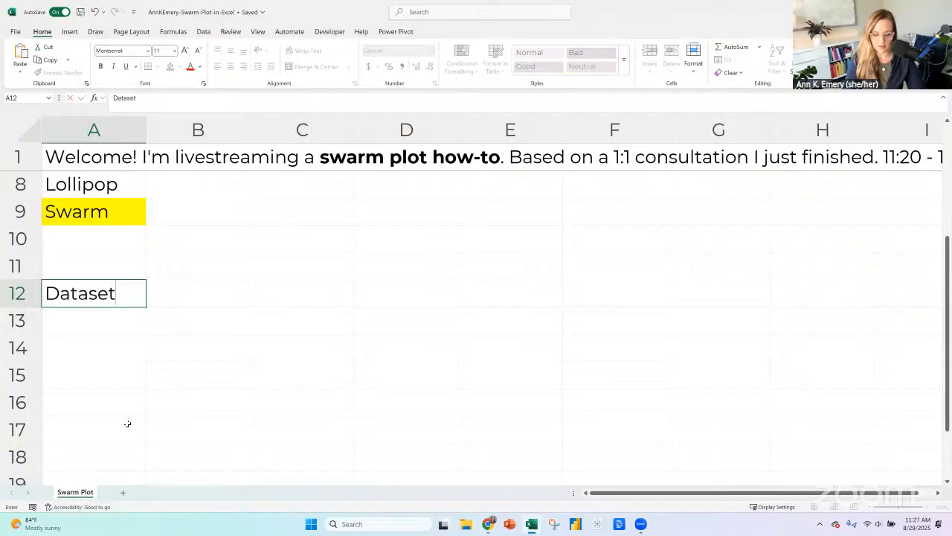
key("Return")
key("Up")
key("ctrl+b")
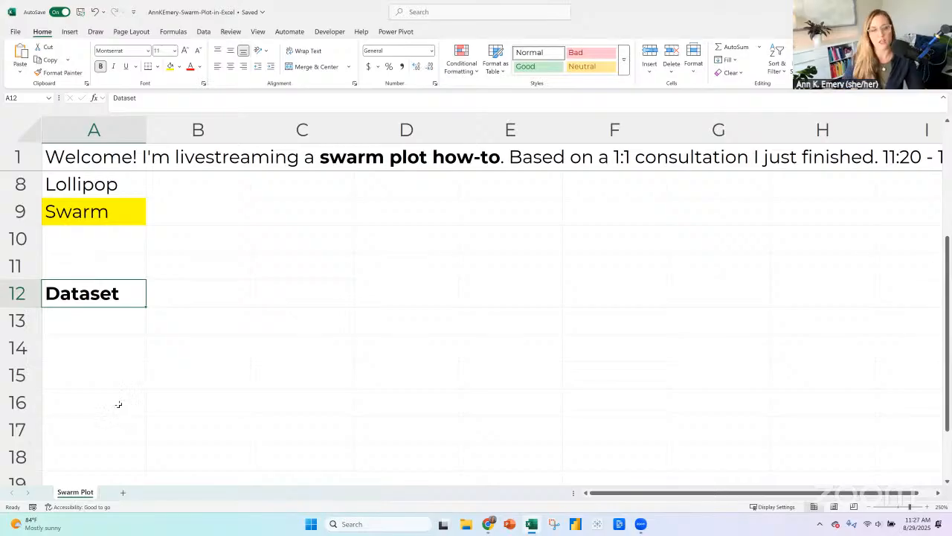
Enter the column header "Hospitals" in cell A14 under the Dataset heading and make it bold.
left_click(134, 325)
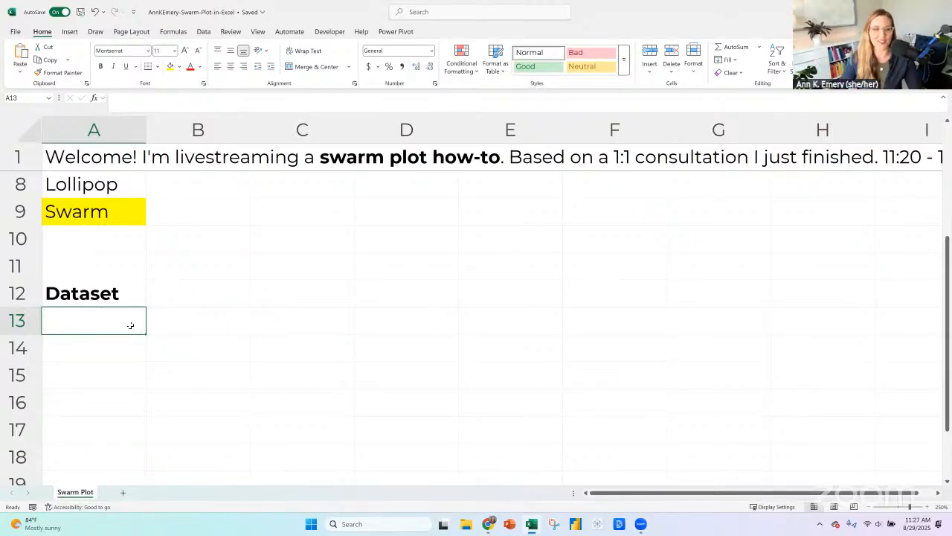
scroll(135, 319, "down", 1)
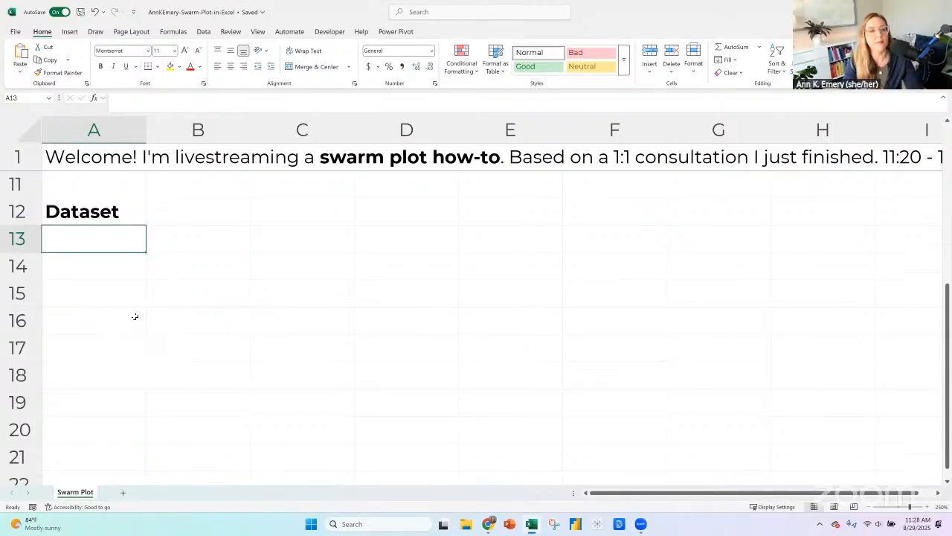
key("Down")
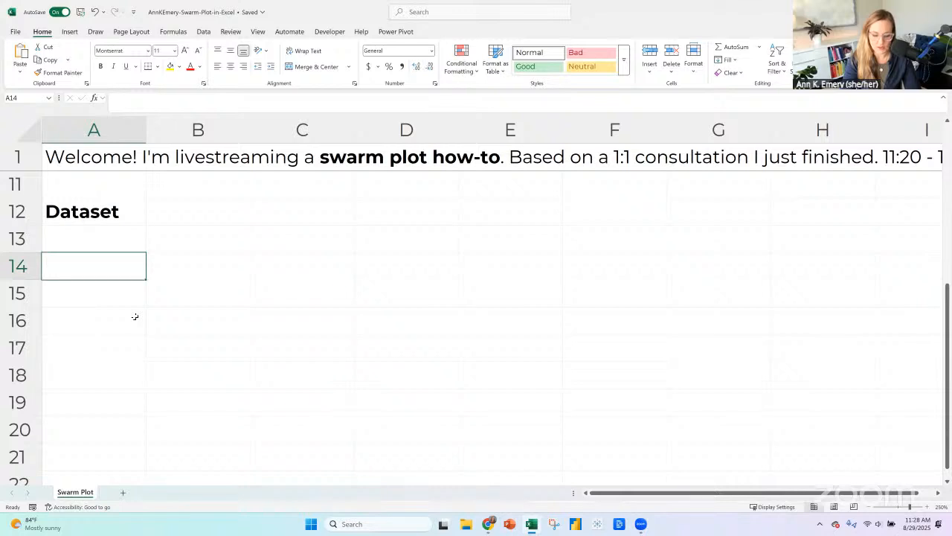
type("H")
key("BackSpace")
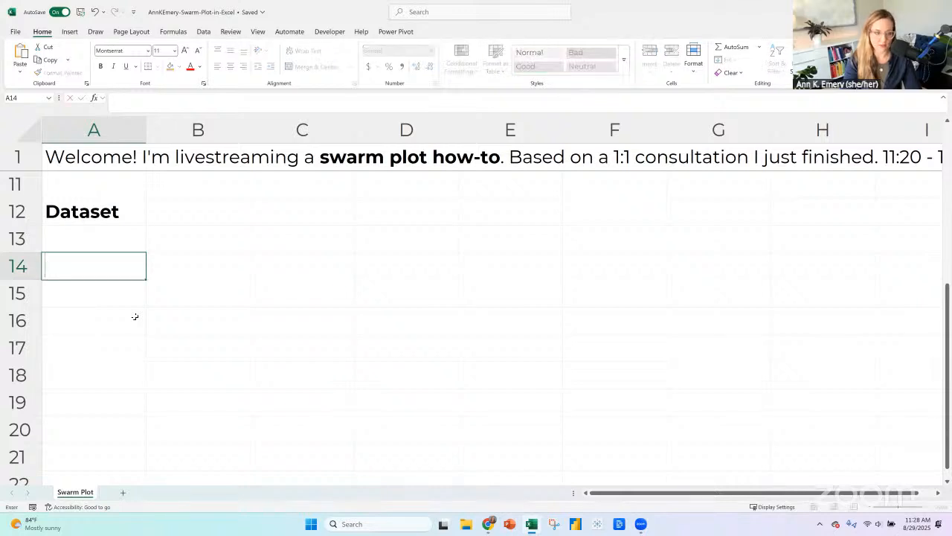
type("Hos")
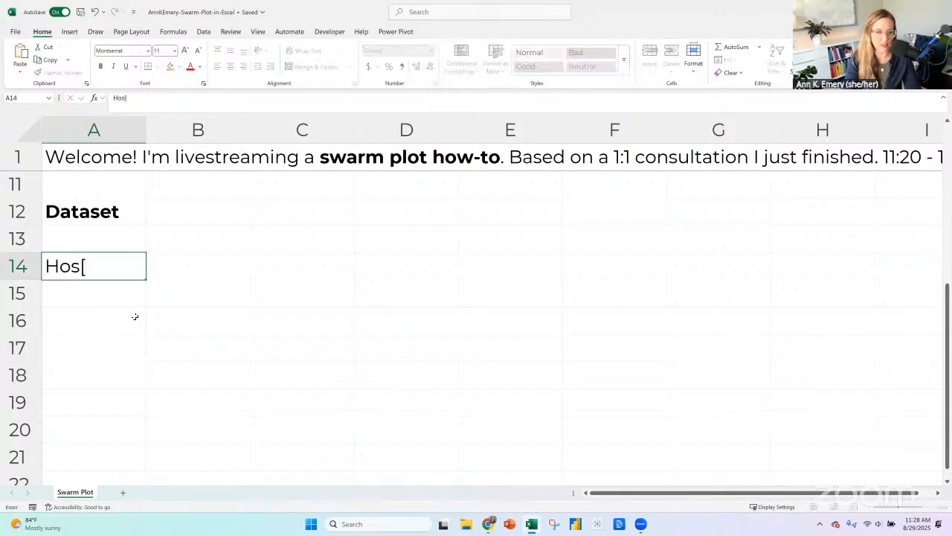
type("pitals")
key("Return")
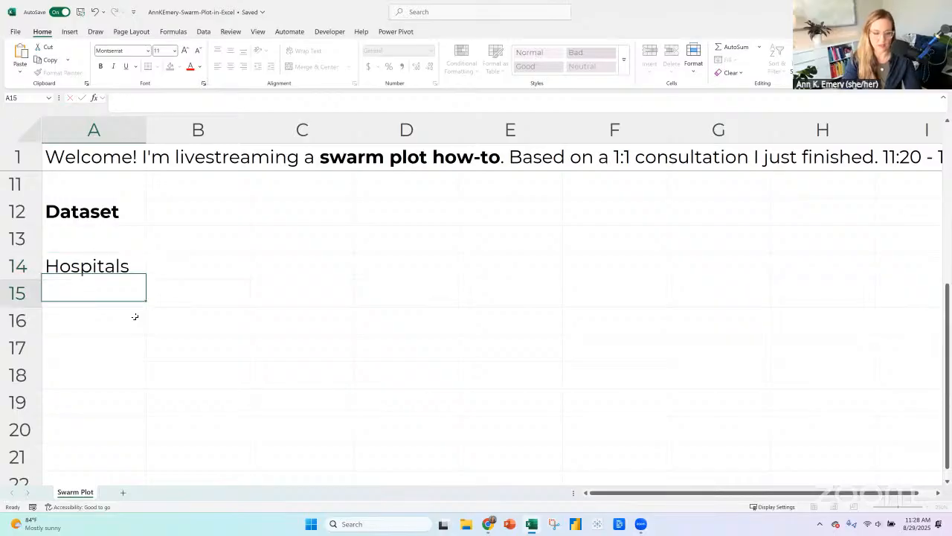
key("Up")
key("ctrl+b")
Add the column header "Screening Rates" in cell B14 and make it bold.
key("Right")
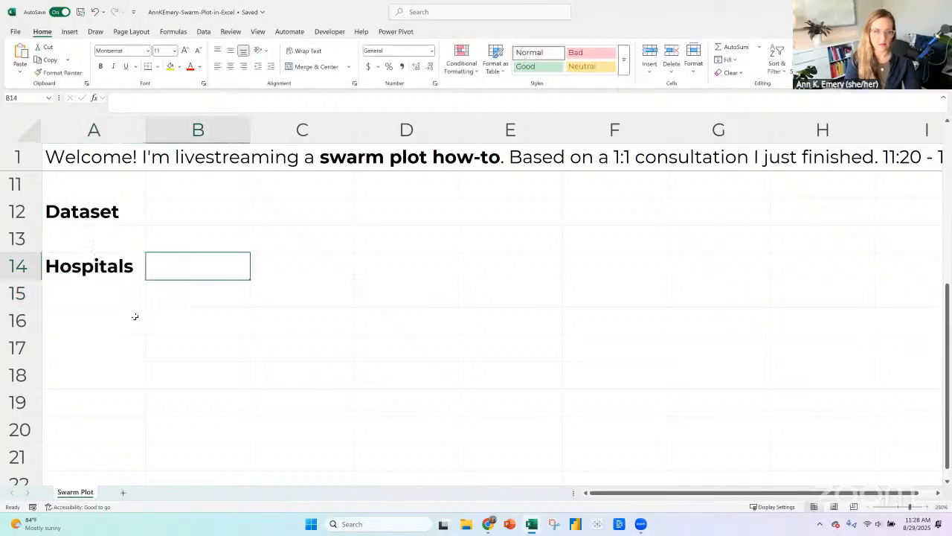
type("Screening Rates")
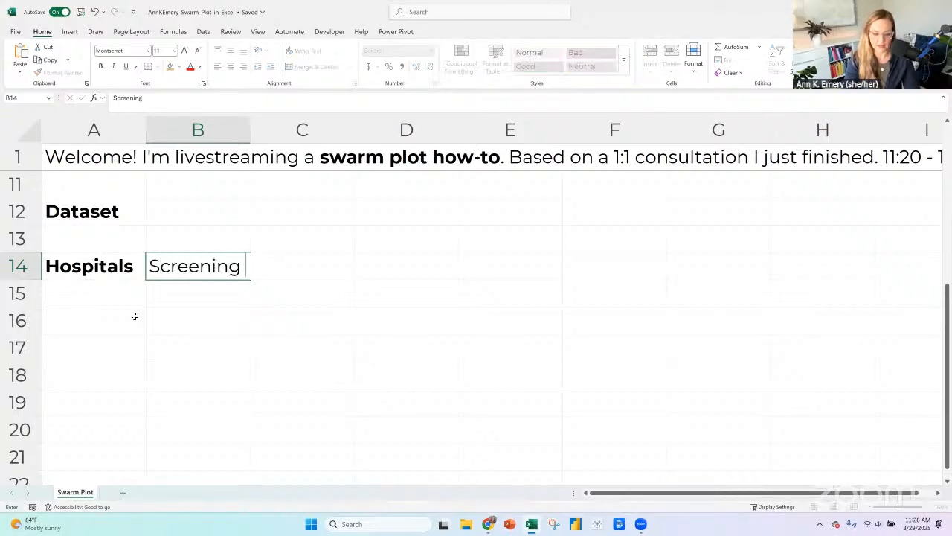
key("Return")
key("Up")
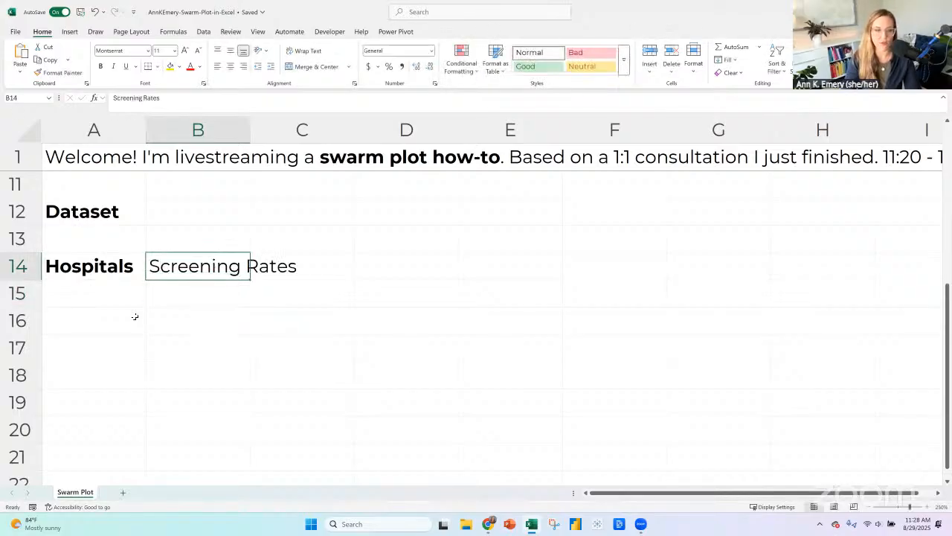
key("ctrl+b")
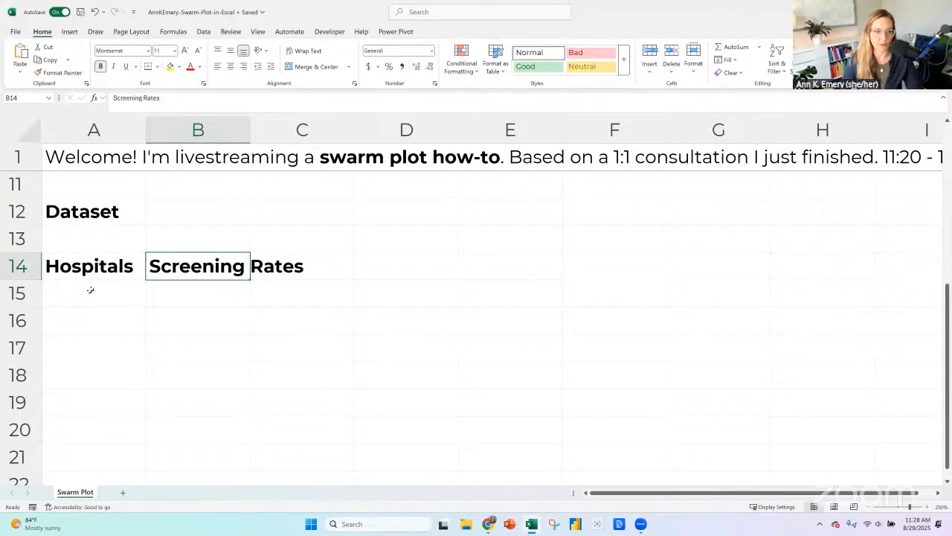
left_click(90, 289)
left_click(103, 347)
left_click(106, 304)
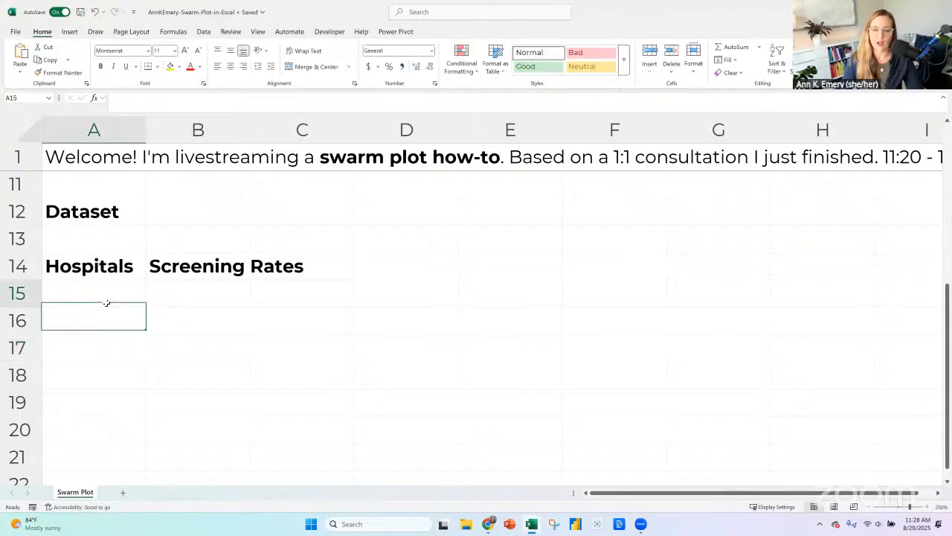
key("Up")
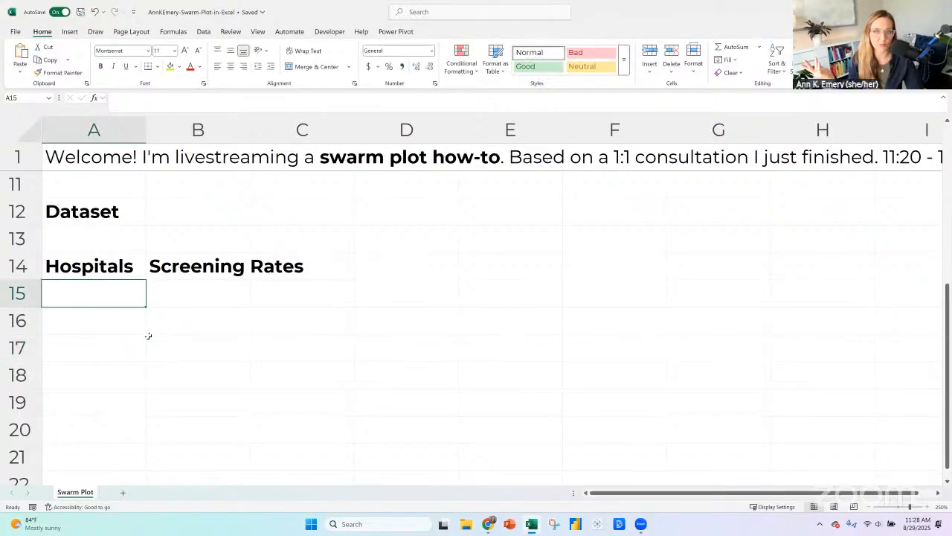
key("Right")
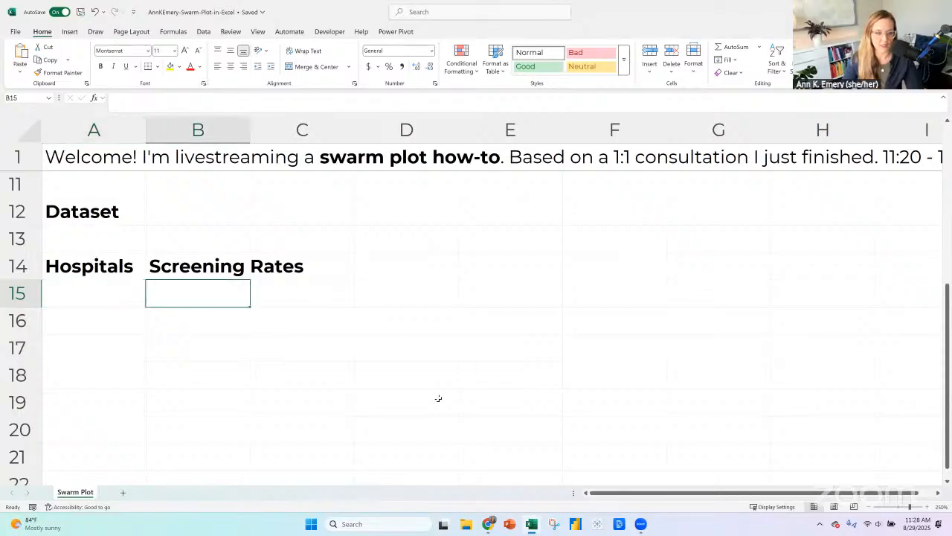
key("Left")
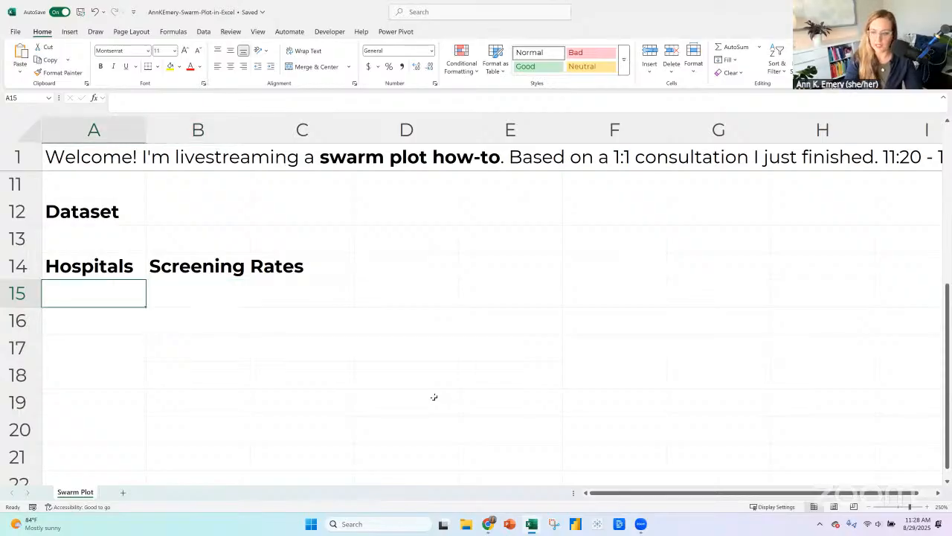
Enter "Hospital 1" in A15 and "Hospital 2" in A16, both in regular, non-bold text.
type("A")
key("BackSpace")
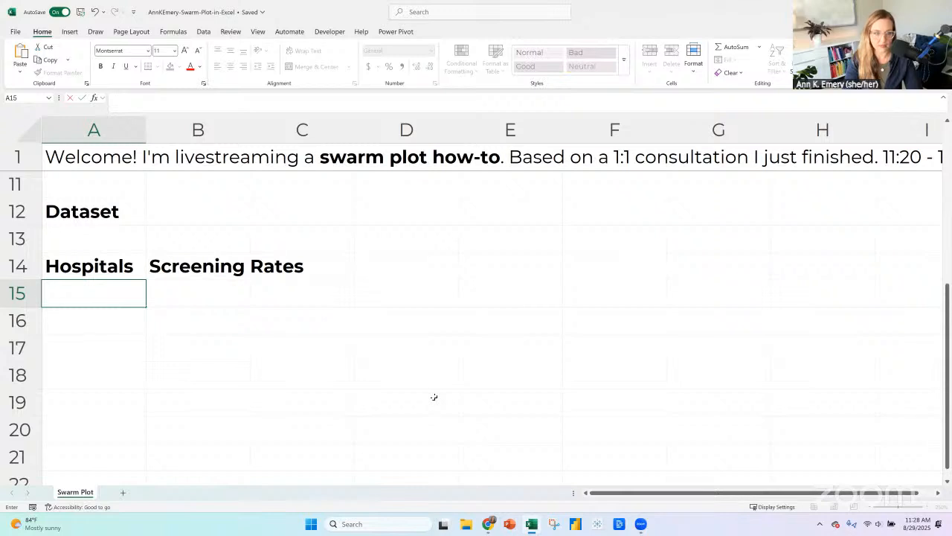
type("Ho")
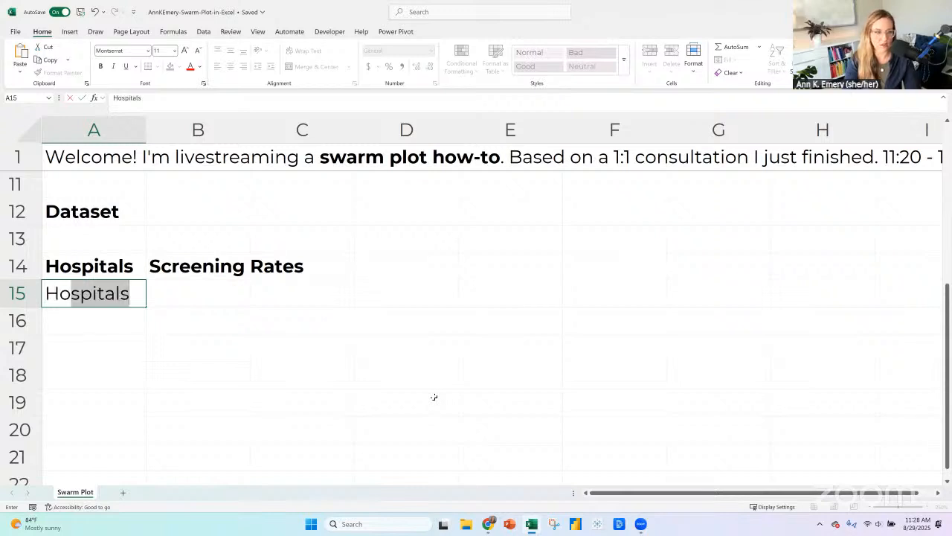
type("spital 1")
key("Return")
type("Ho")
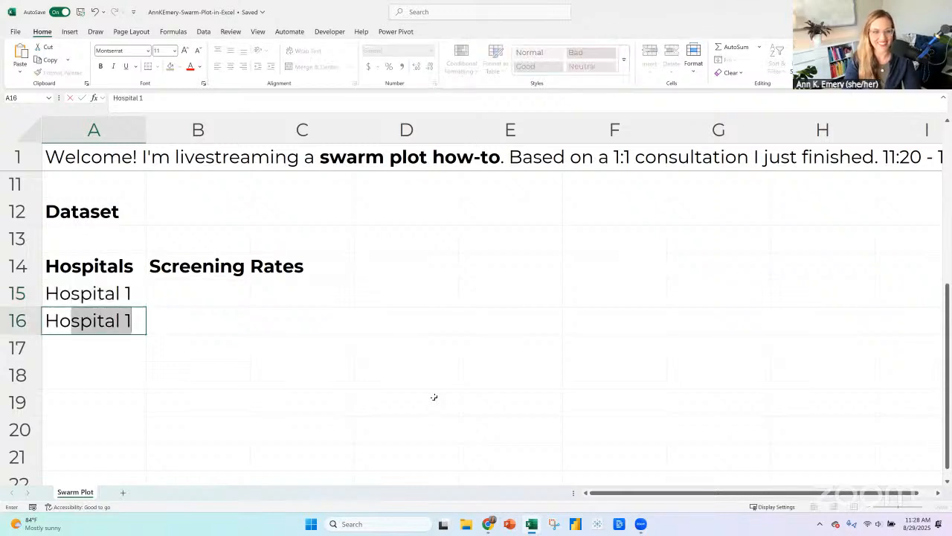
type("spital 2")
key("Return")
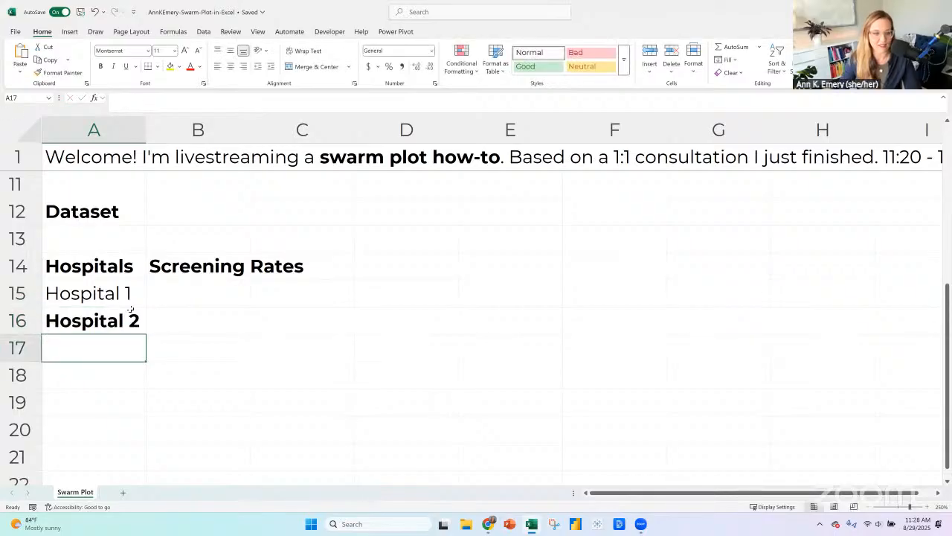
left_click(123, 319)
key("ctrl+b")
Extend the Hospital 1 and Hospital 2 series down column A through Hospital 13, and select B15 as the first screening-rate cell.
left_click_drag(127, 293, 134, 328)
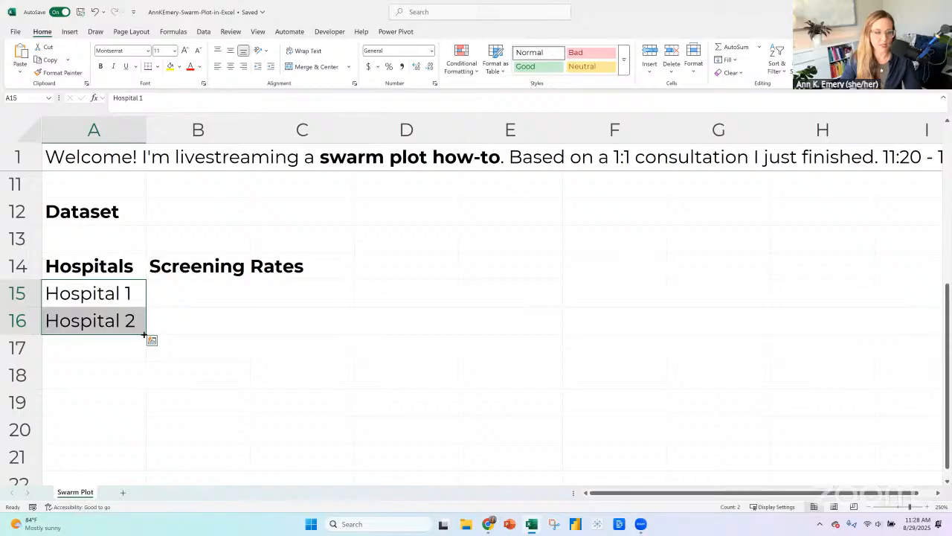
mouse_move(144, 335)
left_mouse_down()
mouse_move(149, 493)
mouse_move(134, 325)
left_mouse_up()
scroll(182, 361, "up", 5)
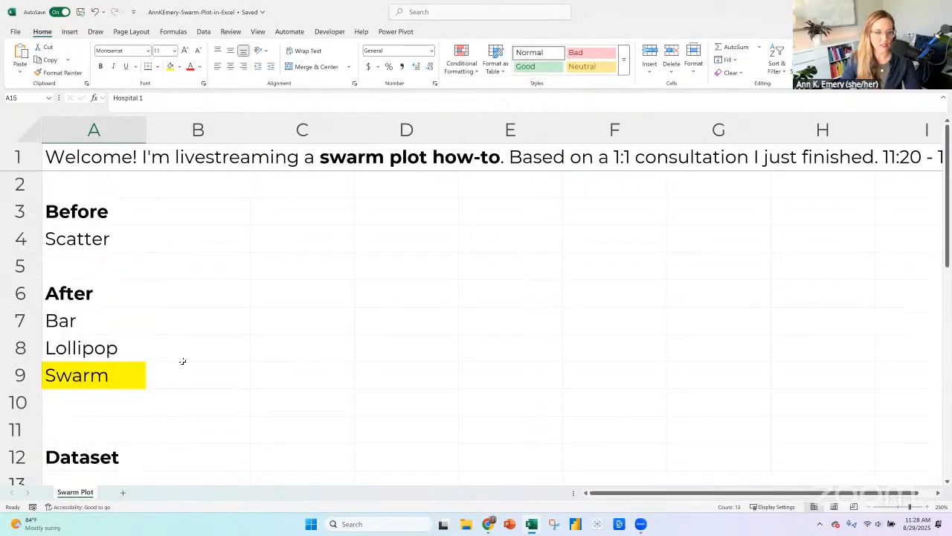
scroll(182, 360, "down", 3)
left_click(197, 293)
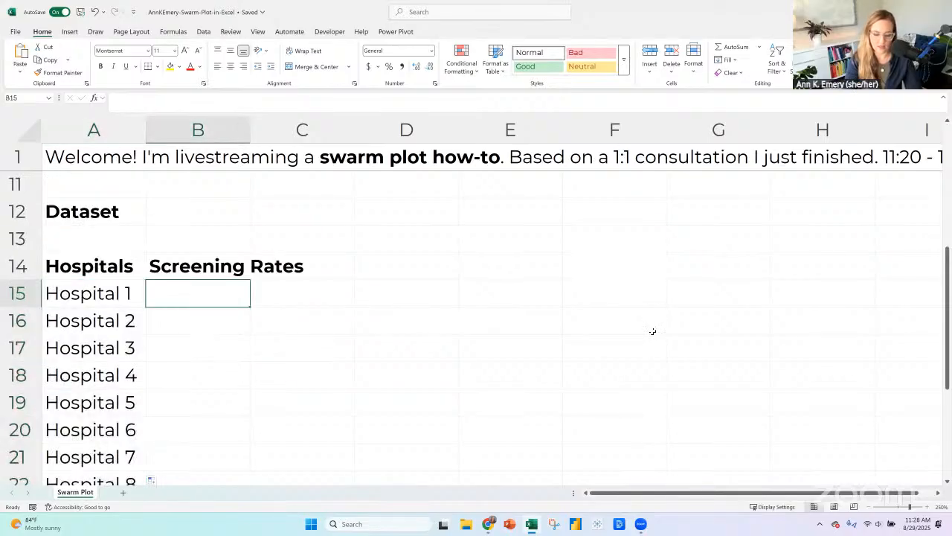
Enter the formula =RANDBETWEEN(0,100) in B15 as the screening rate for Hospital 1.
type("=")
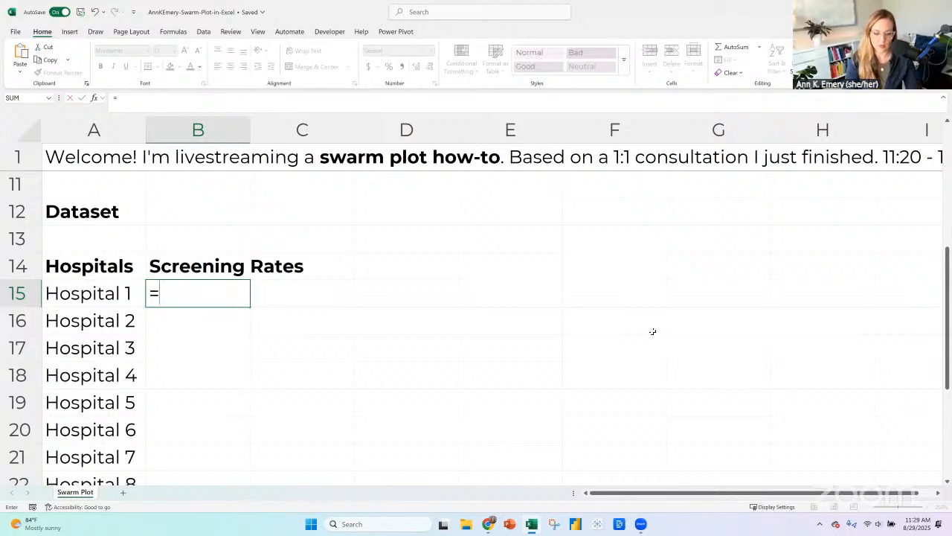
type("randbetween(")
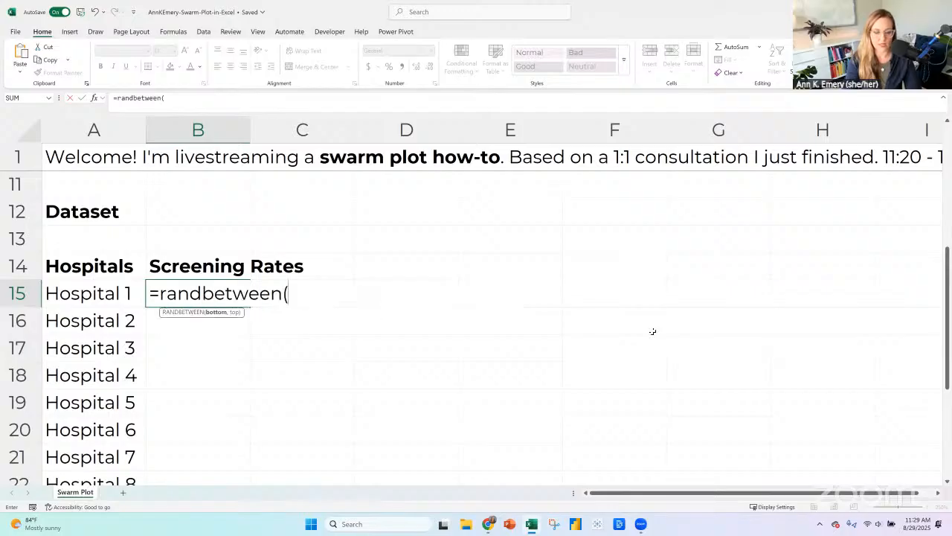
type("01,")
key("BackSpace")
key("BackSpace")
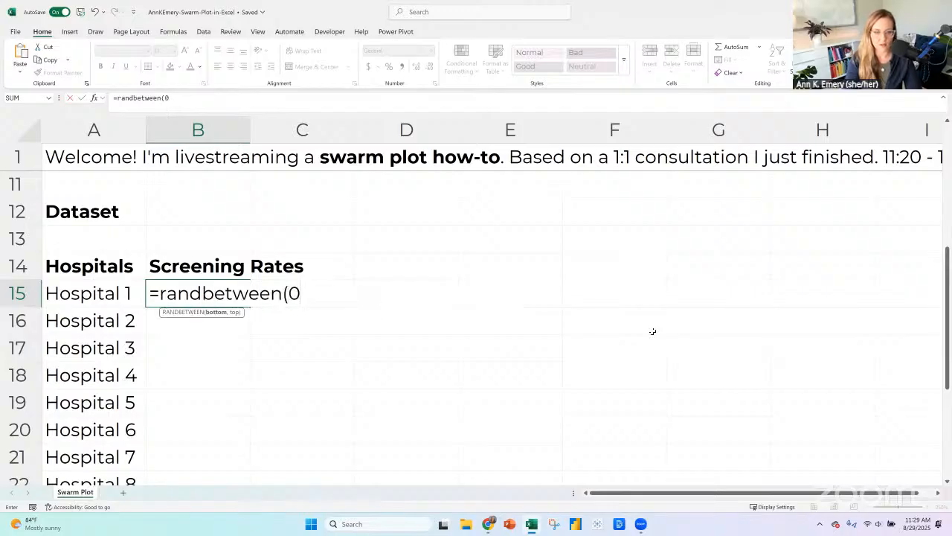
type(",1)")
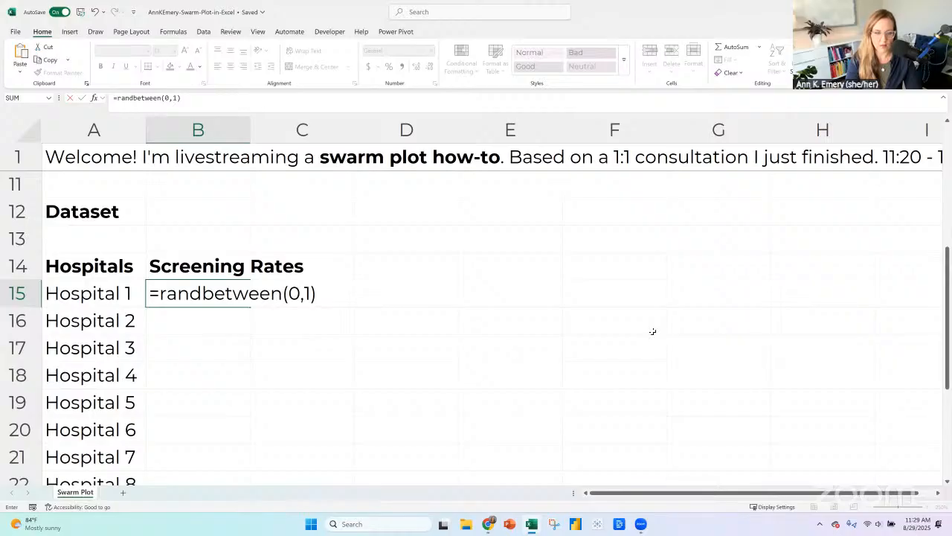
key("BackSpace")
key("BackSpace")
key("BackSpace")
key("BackSpace")
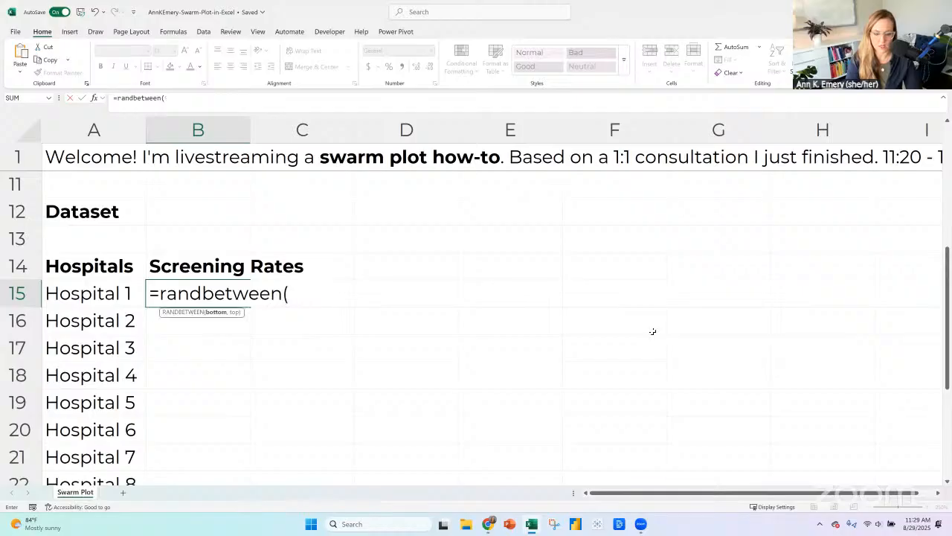
type("0,100)")
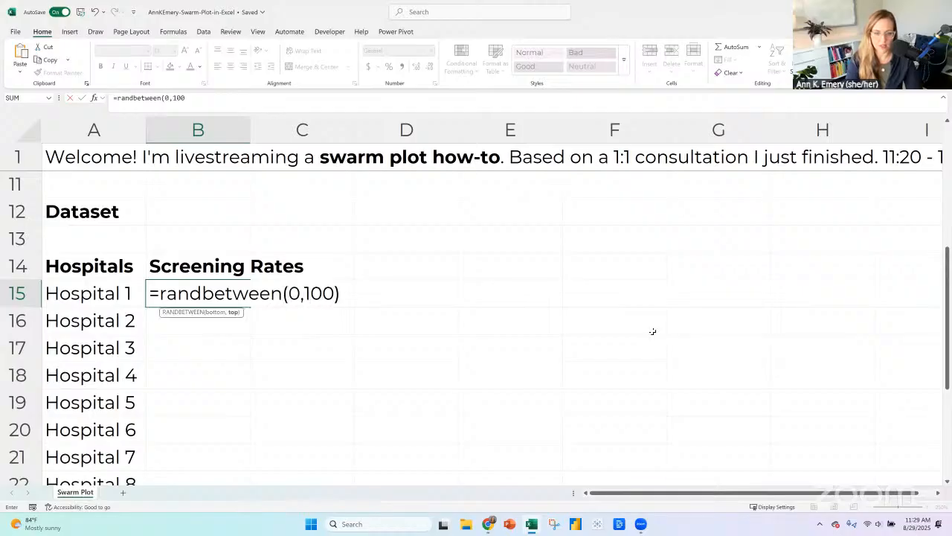
key("Return")
key("Up")
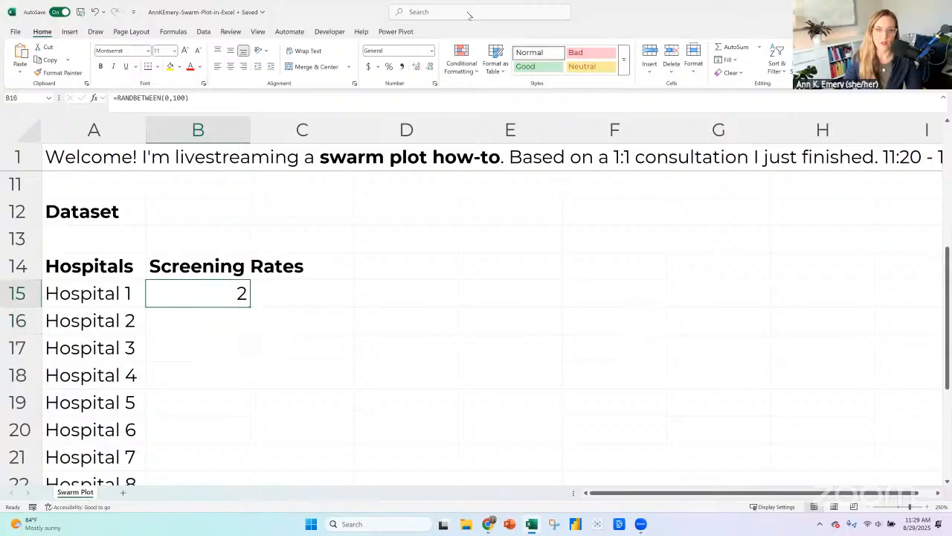
Format B15 as a percentage and divide its random-number formula by 100, giving =RANDBETWEEN(0,100)/100.
left_click(389, 66)
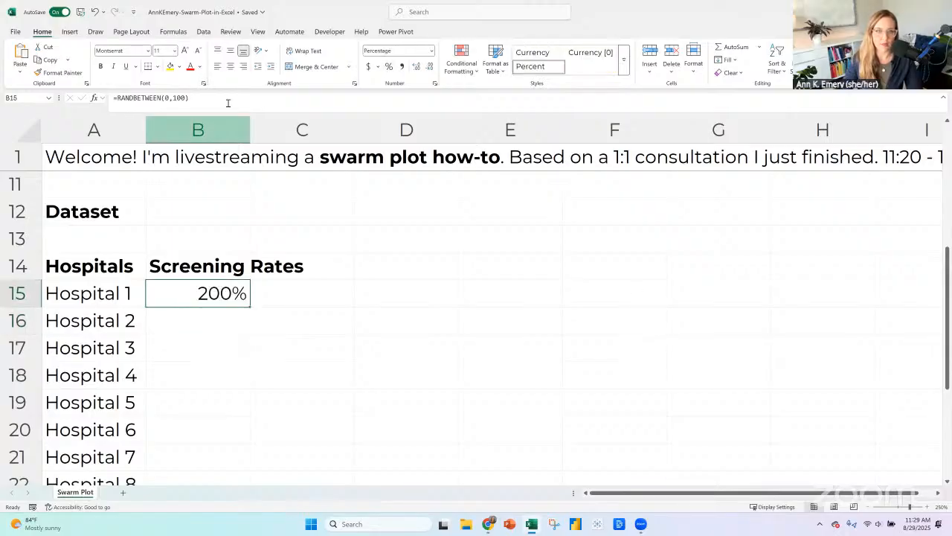
left_click(229, 102)
type("/100")
key("Return")
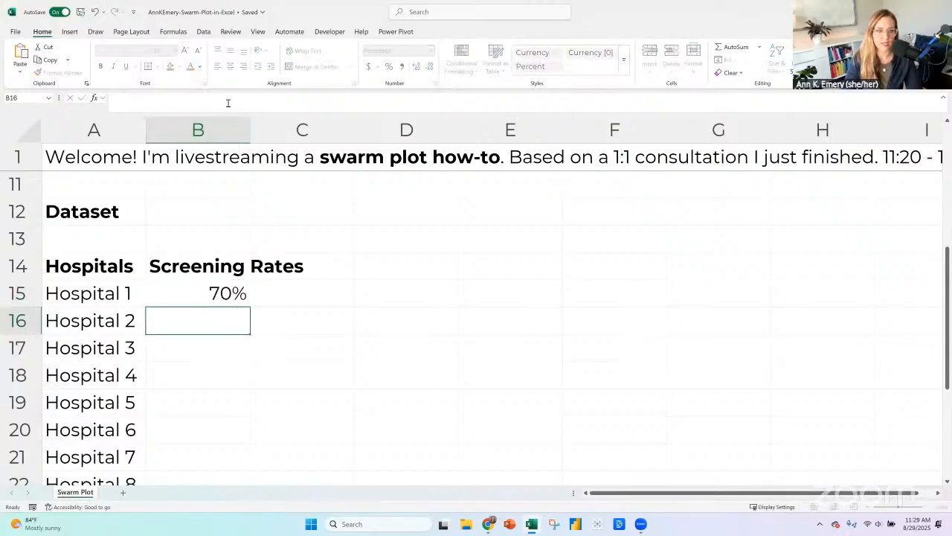
Fill the B15 formula down beside the existing hospitals, and extend both columns through Hospital 104 in row 118.
left_click(213, 296)
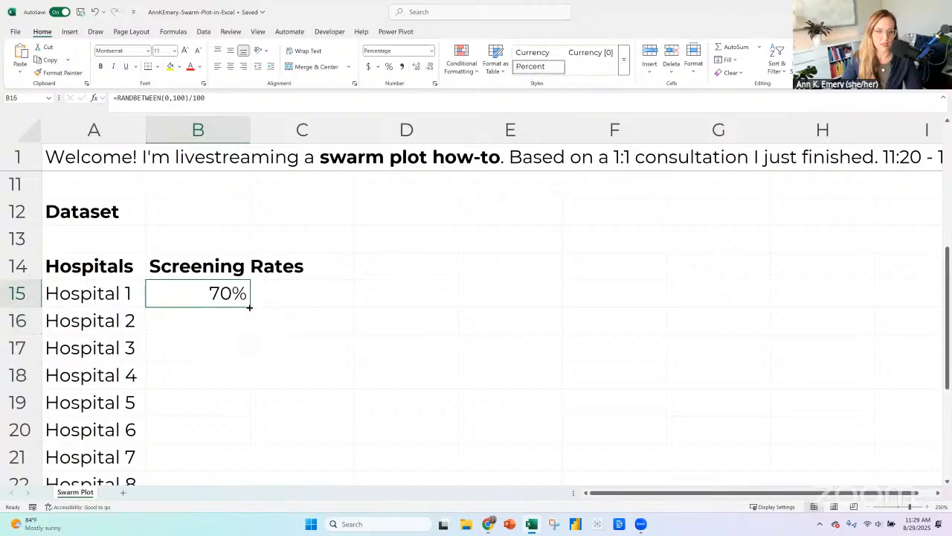
double_click(250, 306)
left_click(868, 506)
left_click(867, 507)
left_click(868, 506)
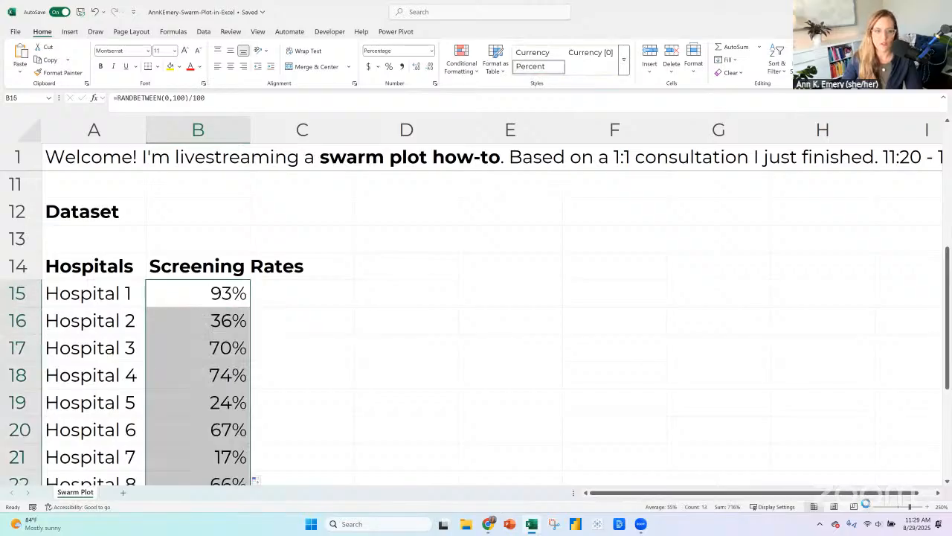
left_click_drag(86, 316, 200, 533)
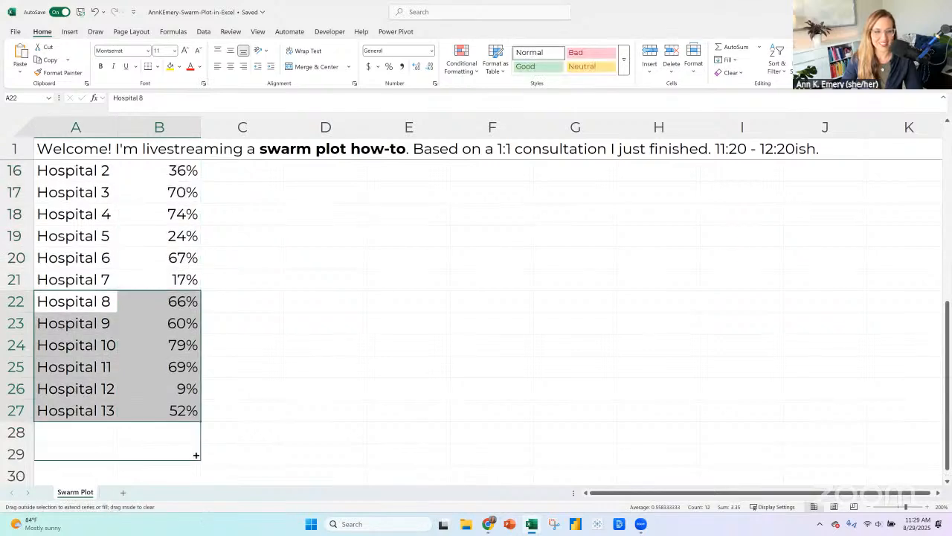
left_click_drag(196, 454, 190, 416)
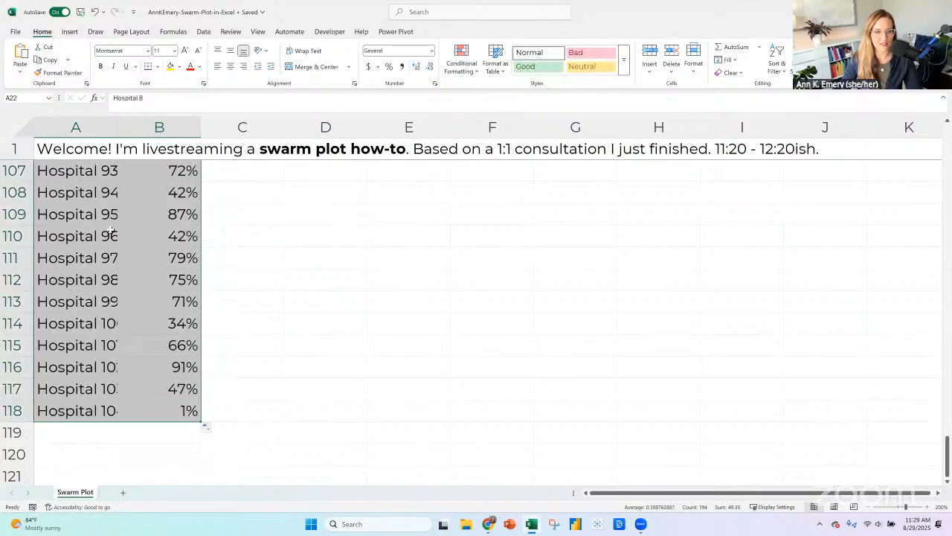
Widen column A to fit the longer hospital names, and delete rows 115 to 118 so the list ends at Hospital 100.
left_click_drag(113, 126, 140, 128)
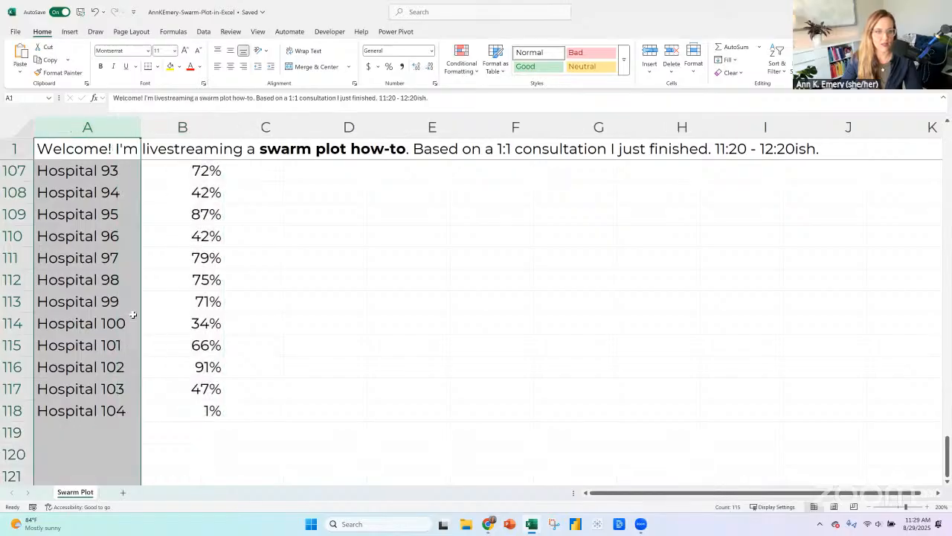
left_click_drag(18, 344, 17, 411)
right_click(17, 410)
left_click(61, 243)
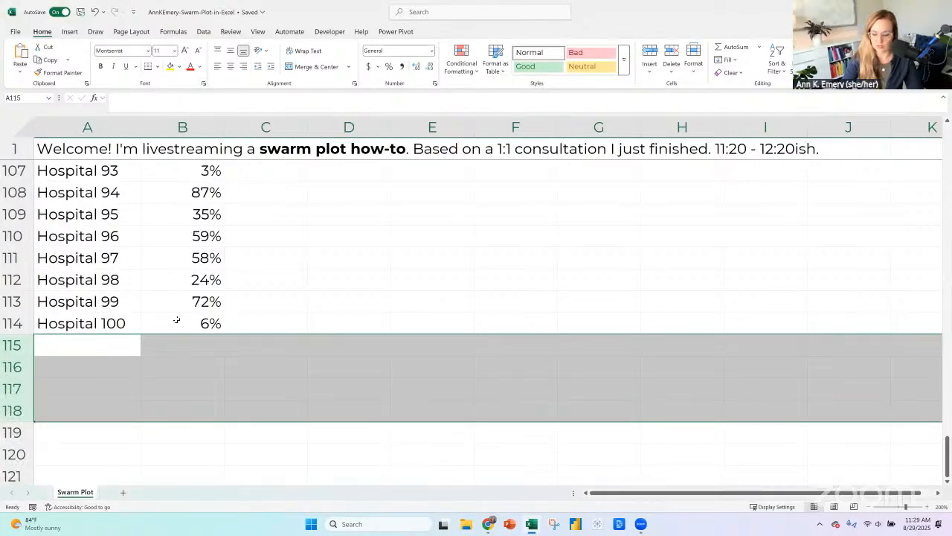
Replace the random formulas in B15:B114 with their static values and check several cells in the column.
left_click(177, 319)
key("ctrl+shift+Up")
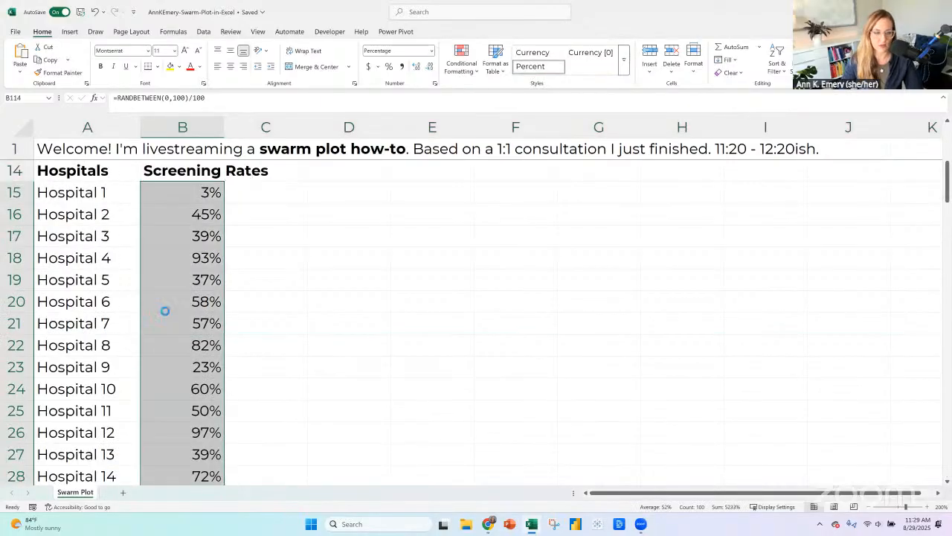
key("ctrl+c")
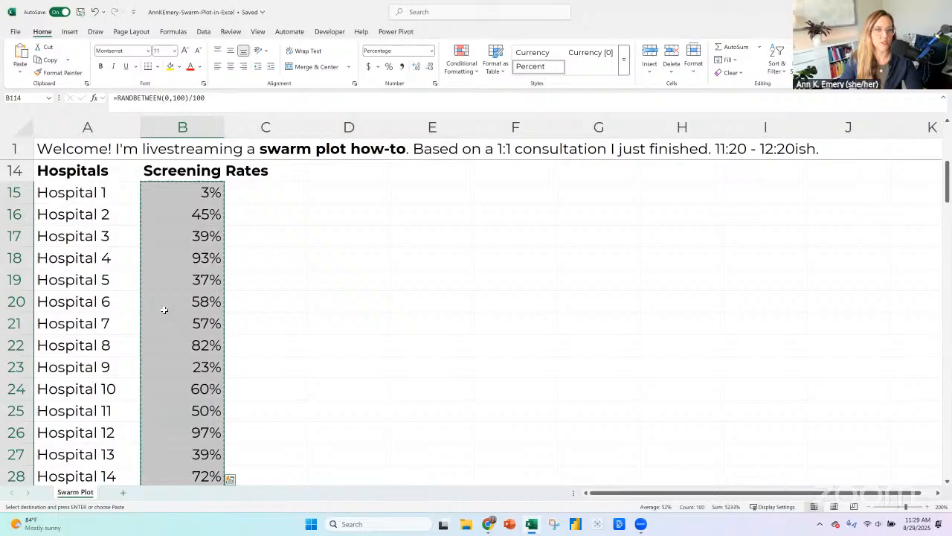
left_click(20, 72)
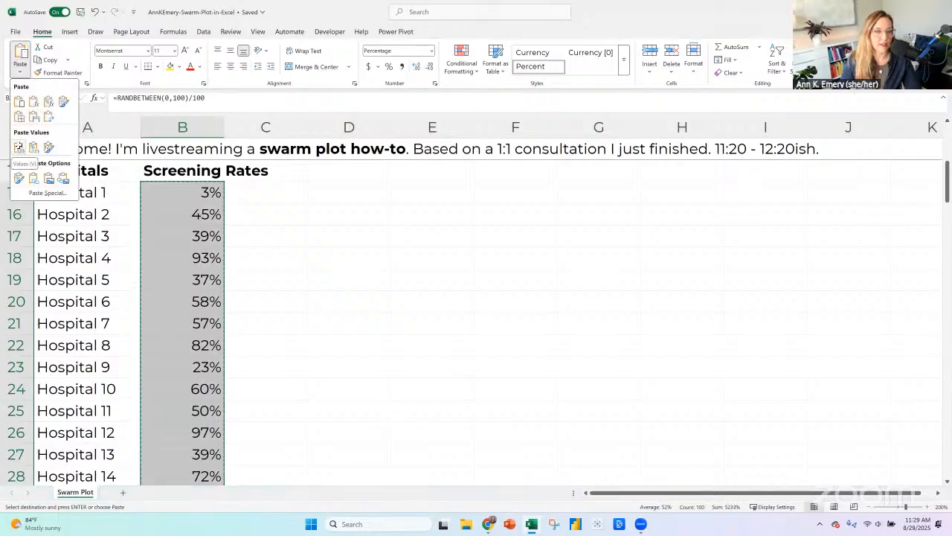
left_click(19, 147)
left_click(219, 200)
left_click(211, 215)
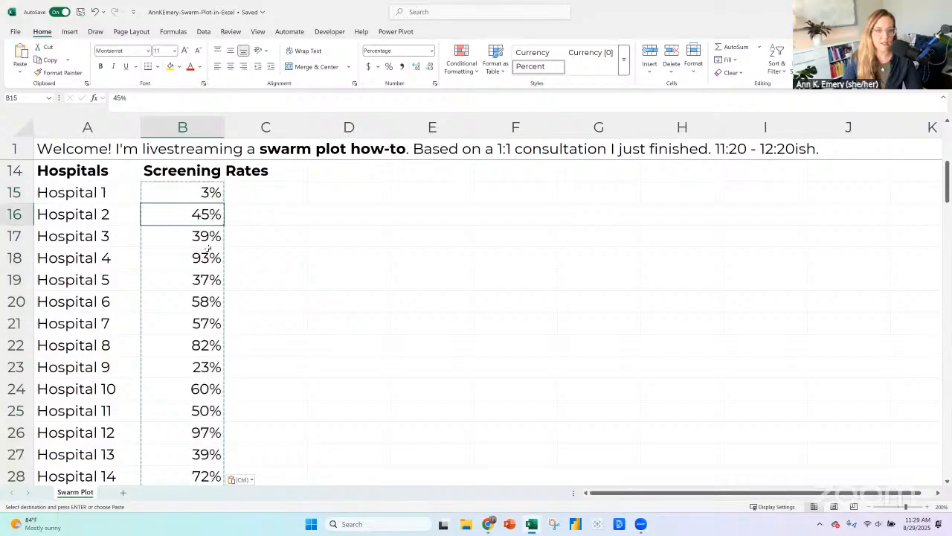
left_click(208, 251)
left_click(201, 286)
Enter the note "Goal: 40% of patients screened" in cell D14 beside the dataset headers.
scroll(285, 242, "up", 1)
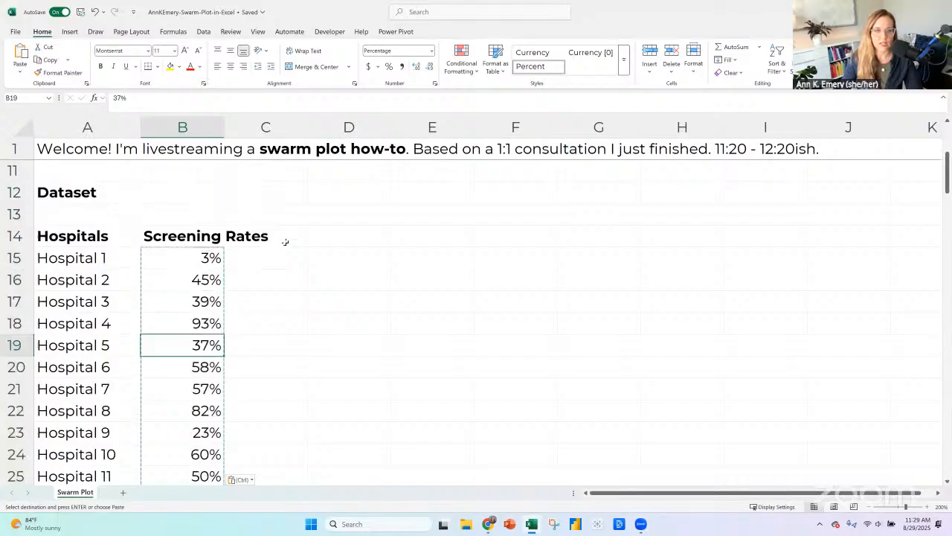
left_click(295, 243)
left_click(342, 237)
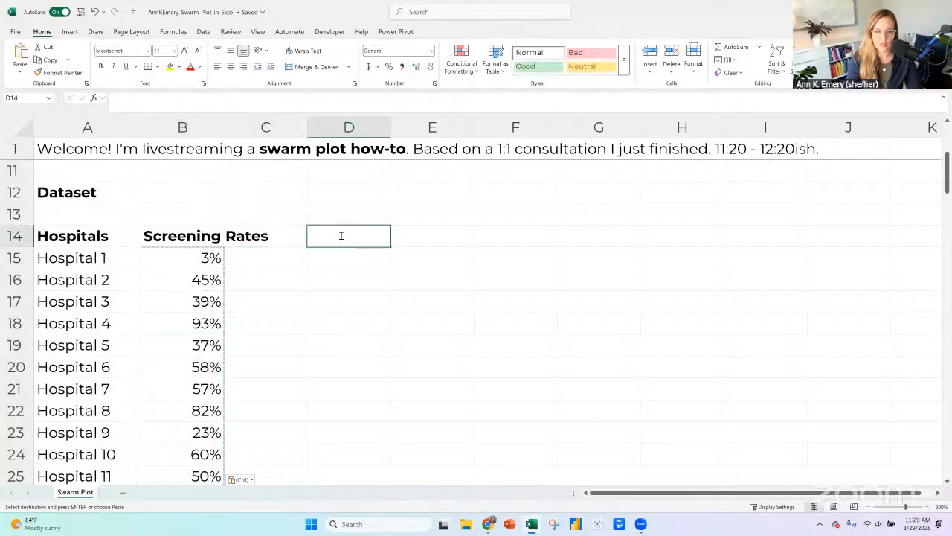
type("Goal: 40")
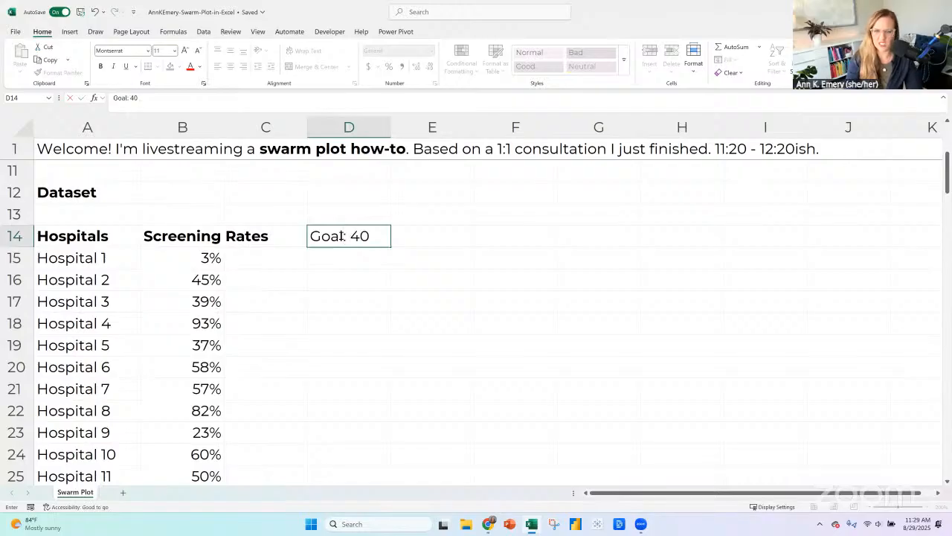
type("% of patient")
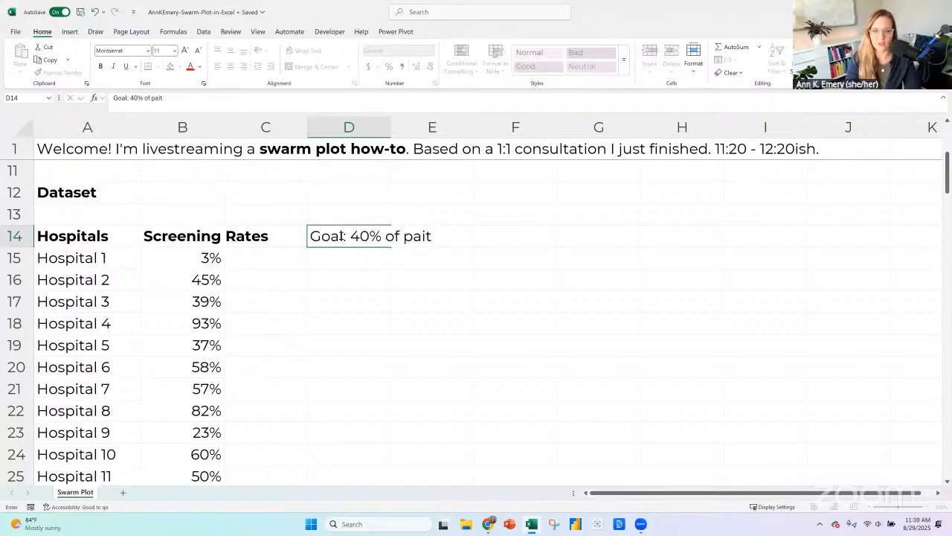
key("BackSpace")
key("BackSpace")
type("tients screened")
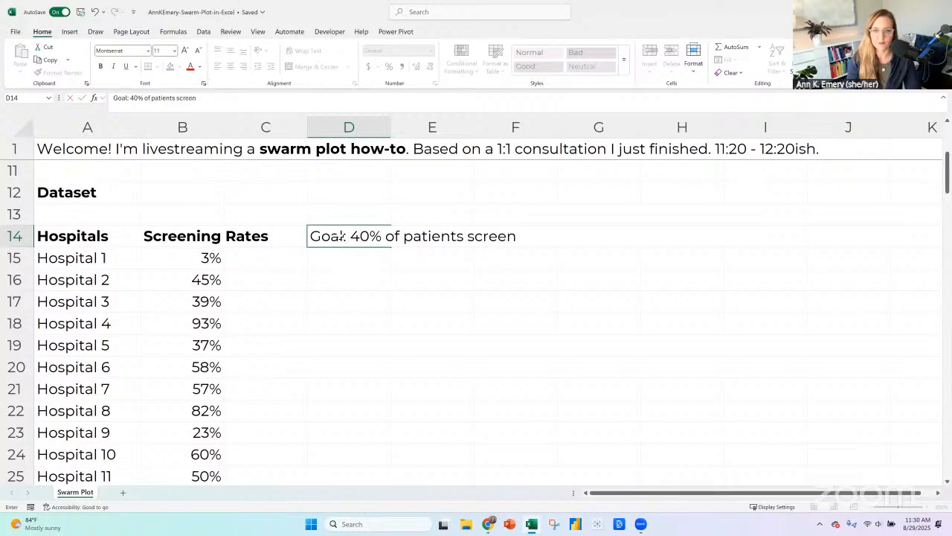
key("Return")
left_click(340, 235)
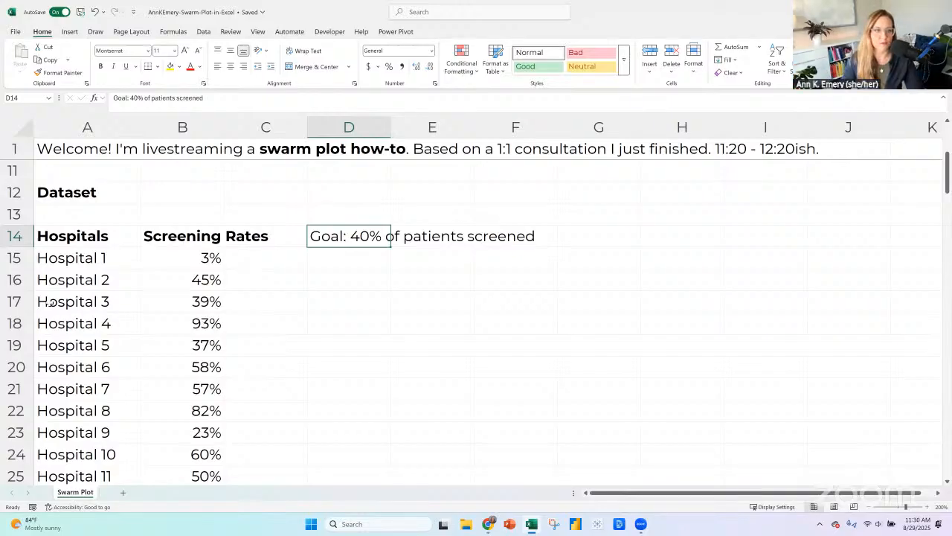
Add the note "x and y" in cell B4 next to Scatter under the Before heading.
left_click(107, 245)
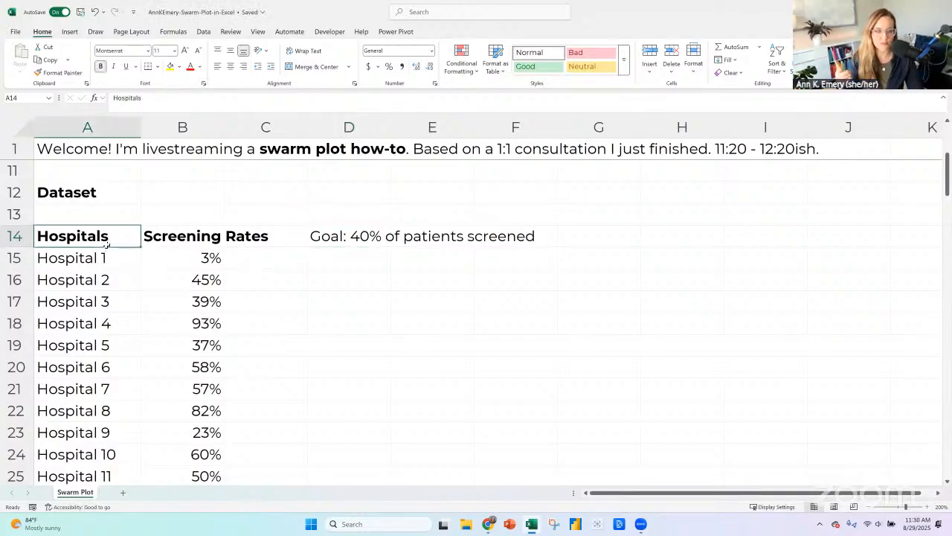
scroll(81, 175, "up", 1)
scroll(94, 209, "up", 3)
left_click(94, 211)
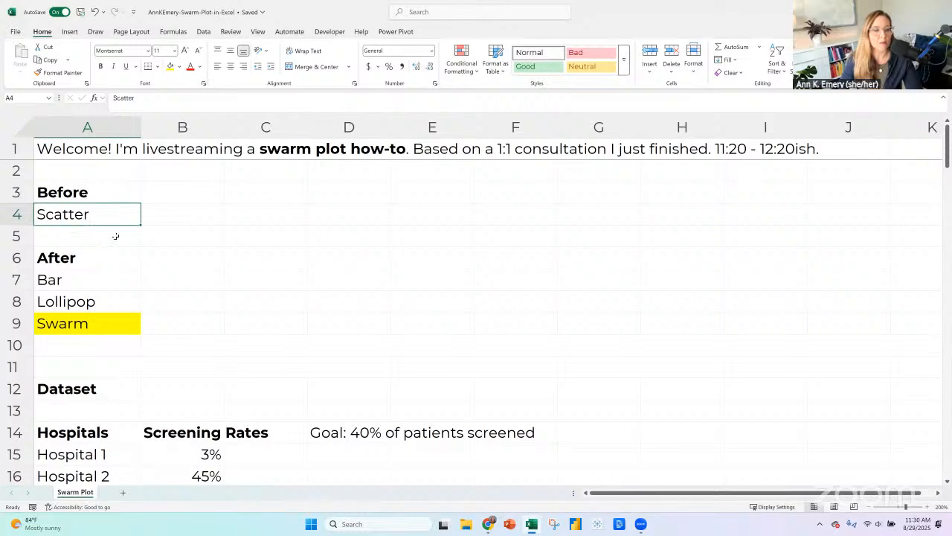
left_click(152, 220)
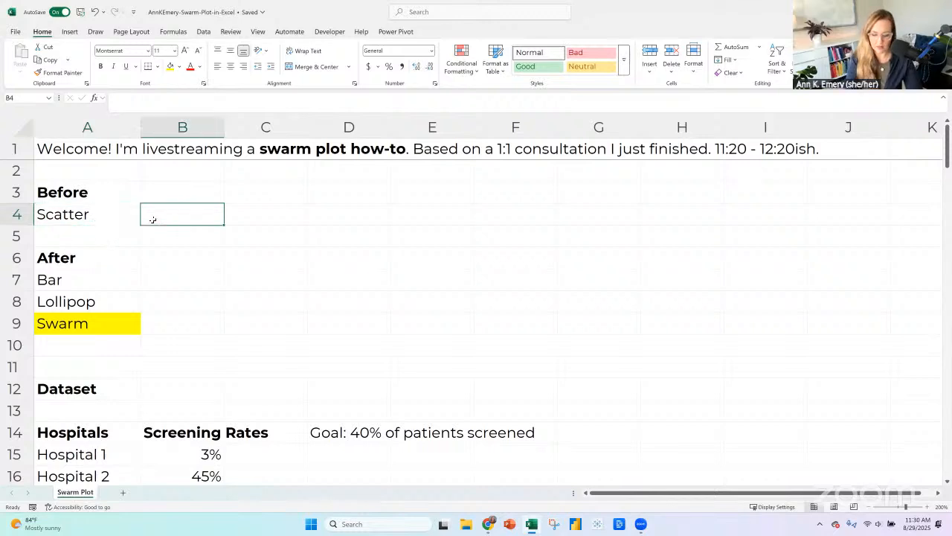
type("x and y")
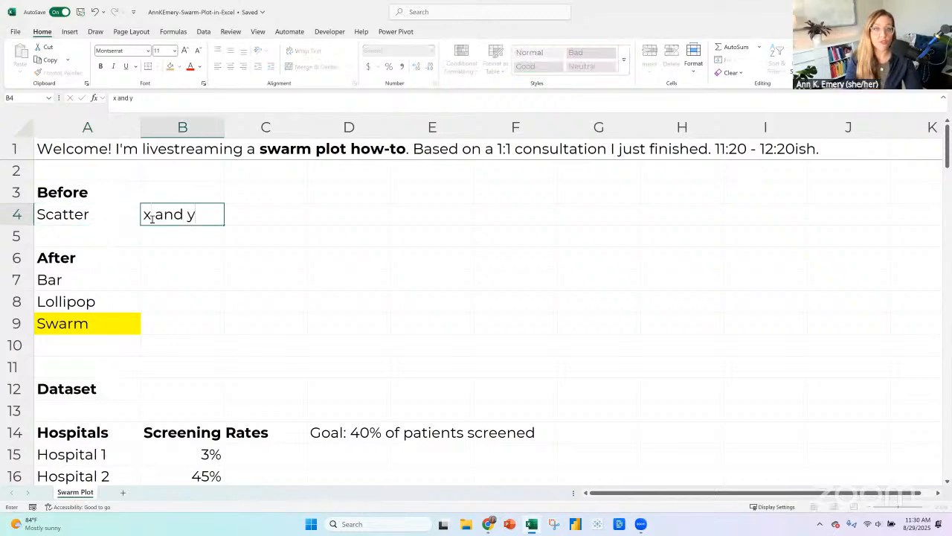
key("Return")
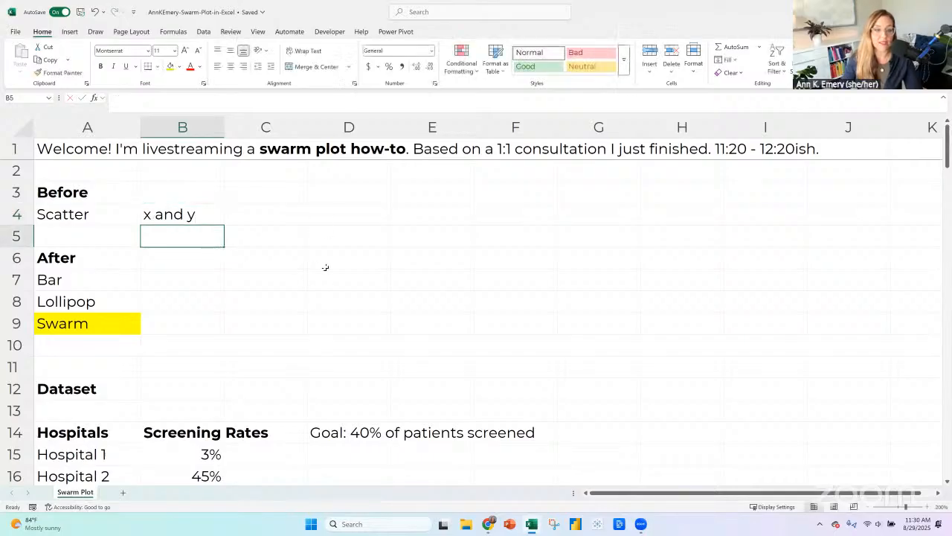
scroll(324, 267, "down", 2)
left_click_drag(210, 328, 198, 437)
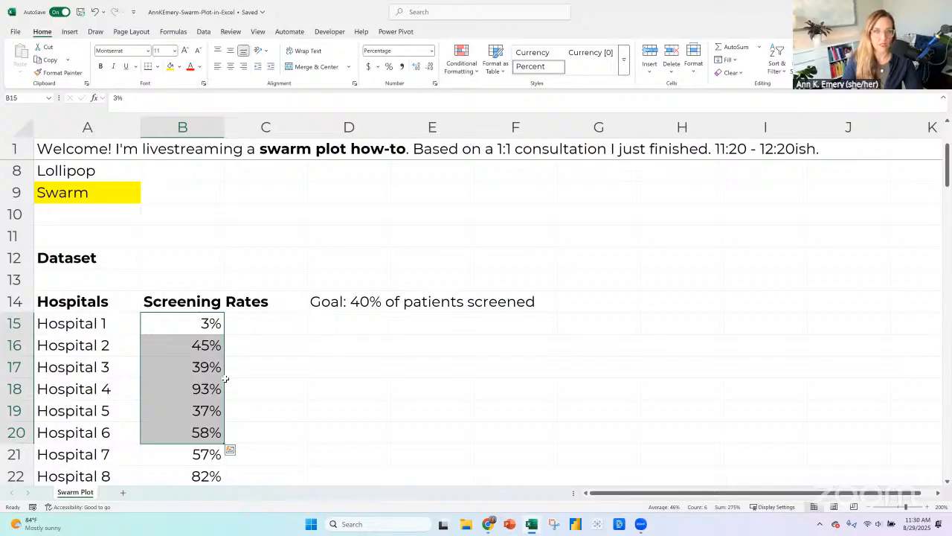
scroll(225, 379, "up", 2)
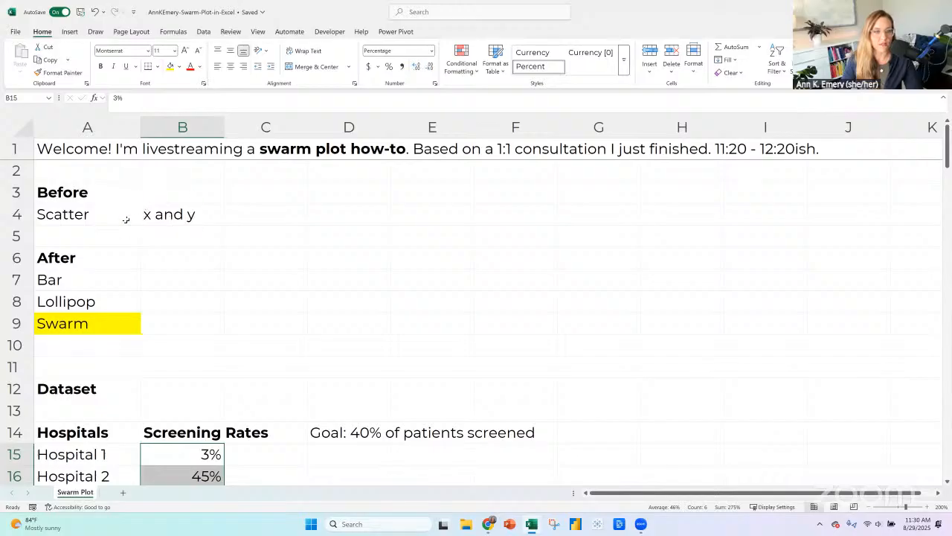
left_click(114, 275)
left_click(106, 323)
left_click(112, 281)
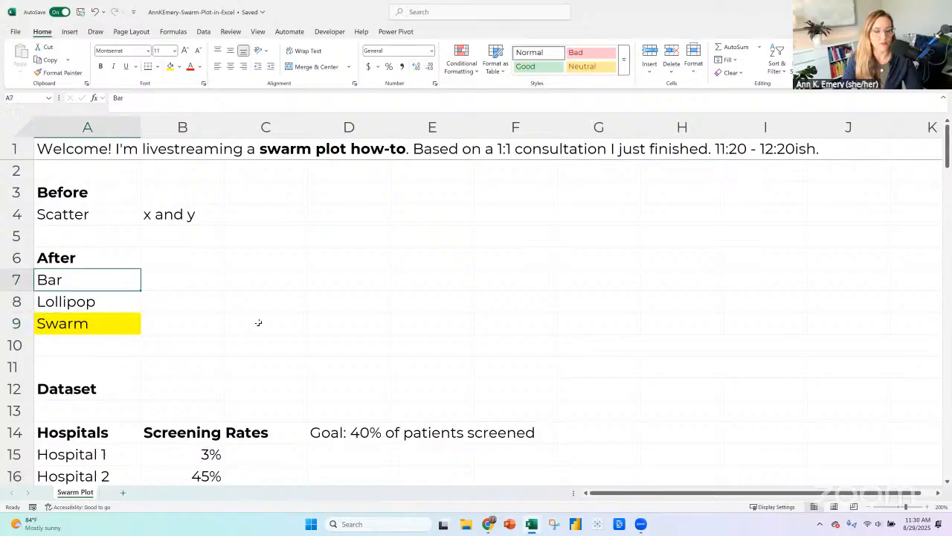
Select all hospital names and screening rates from Hospital 1 through Hospital 100, range A15:B114.
scroll(163, 318, "down", 2)
left_click(115, 325)
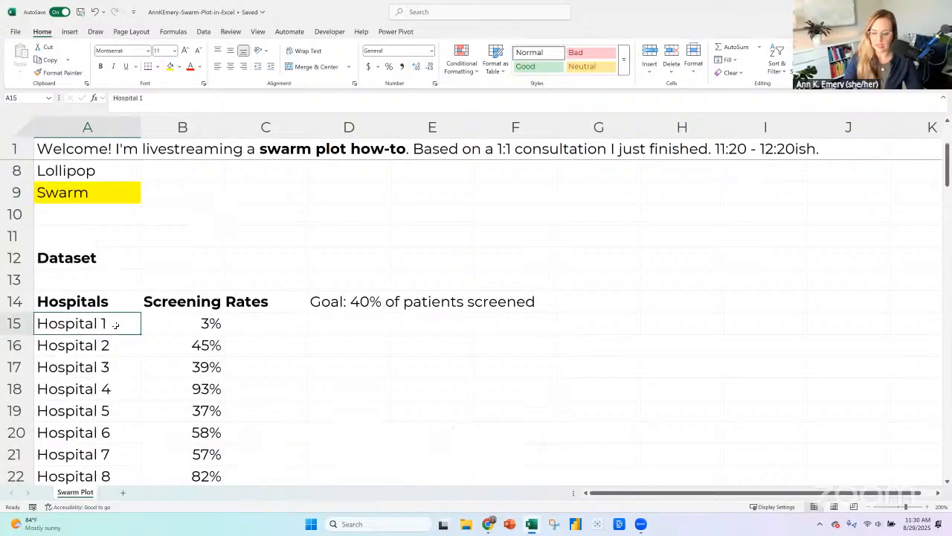
left_click_drag(116, 325, 223, 465)
key("ctrl+shift+Down")
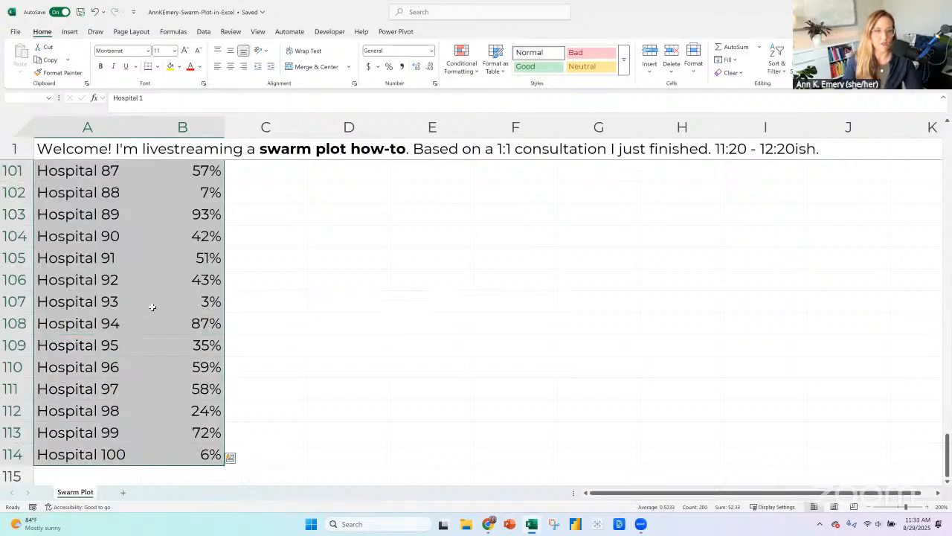
Insert a scatter chart of the selected hospital screening rates and place it below the goal note in column D.
scroll(151, 307, "up", 8)
scroll(155, 261, "up", 8)
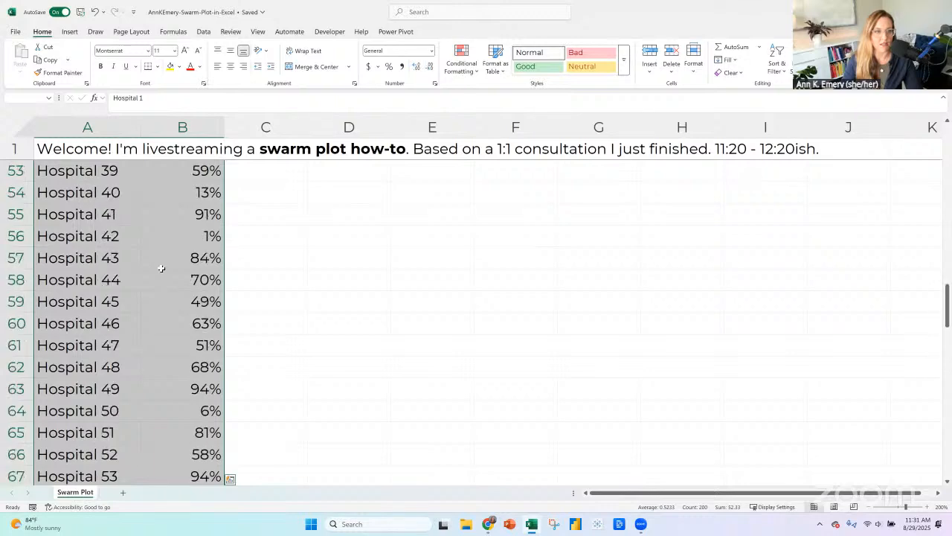
scroll(162, 268, "up", 17)
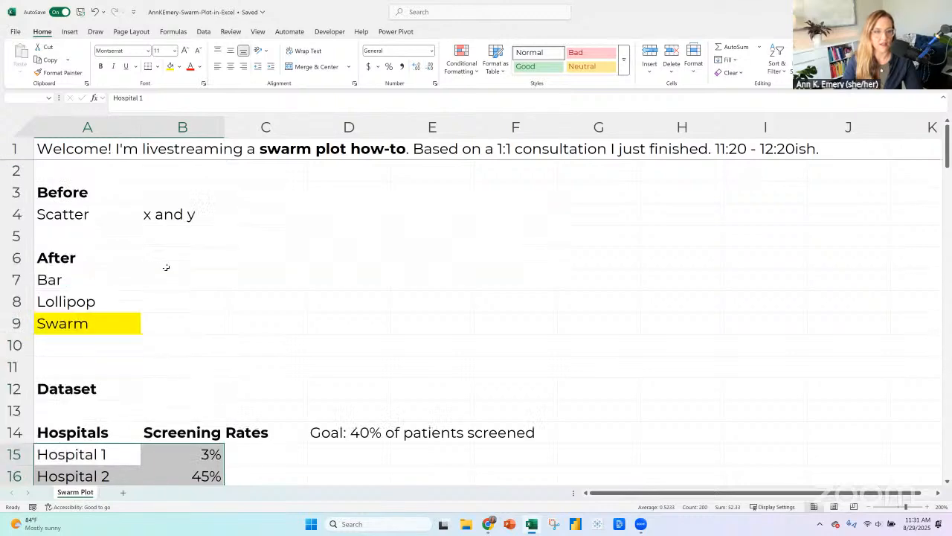
scroll(166, 267, "down", 2)
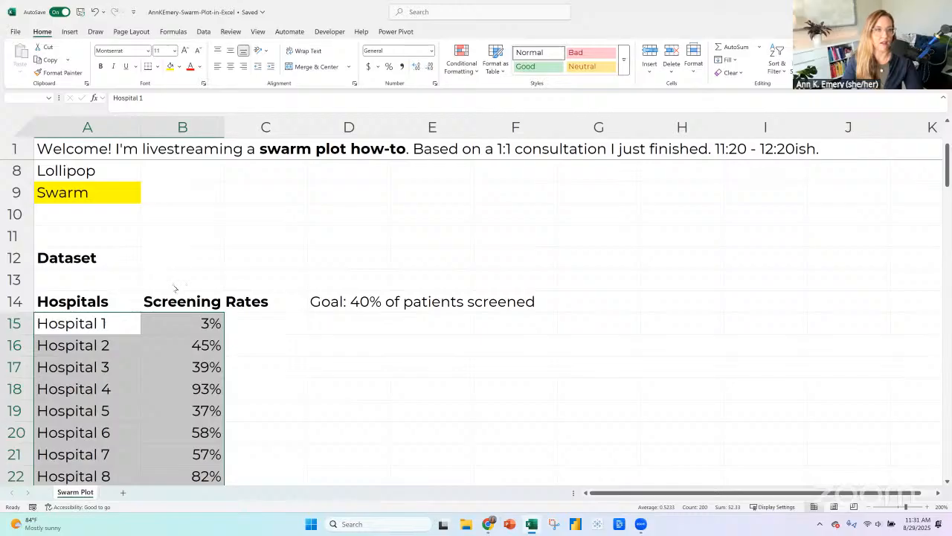
left_click(69, 32)
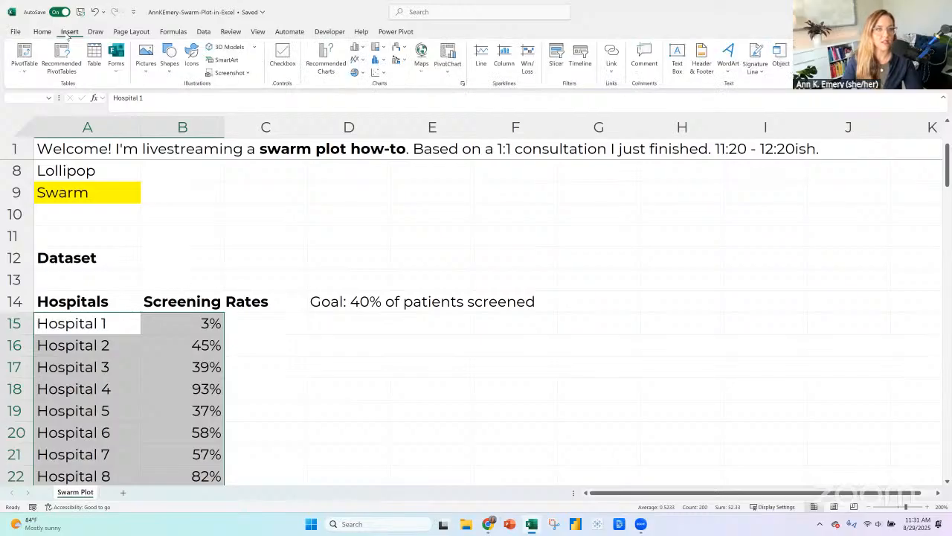
left_click(387, 72)
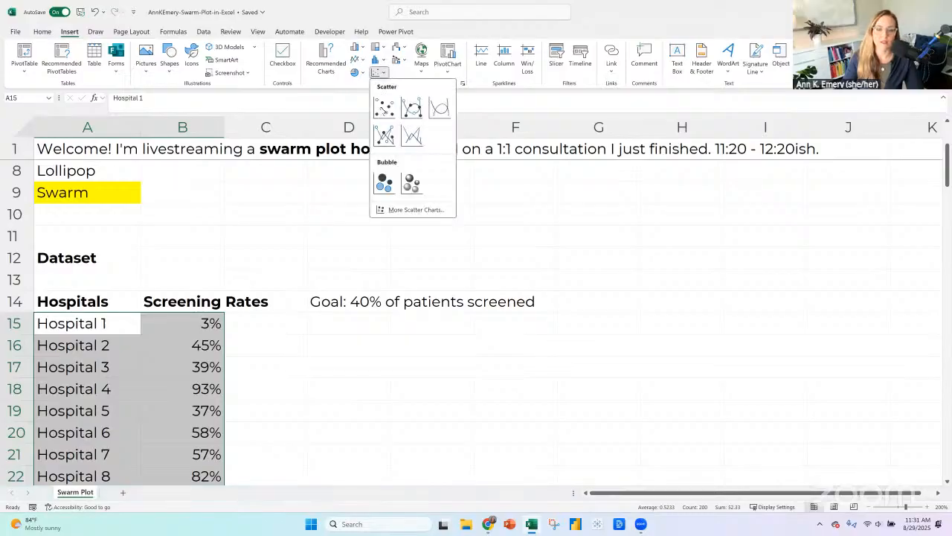
left_click(382, 109)
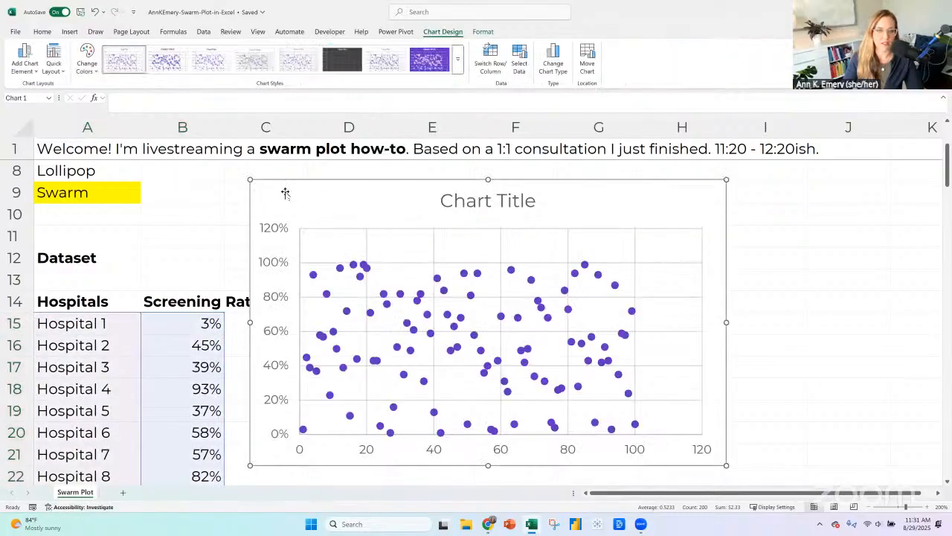
left_click_drag(285, 194, 358, 333)
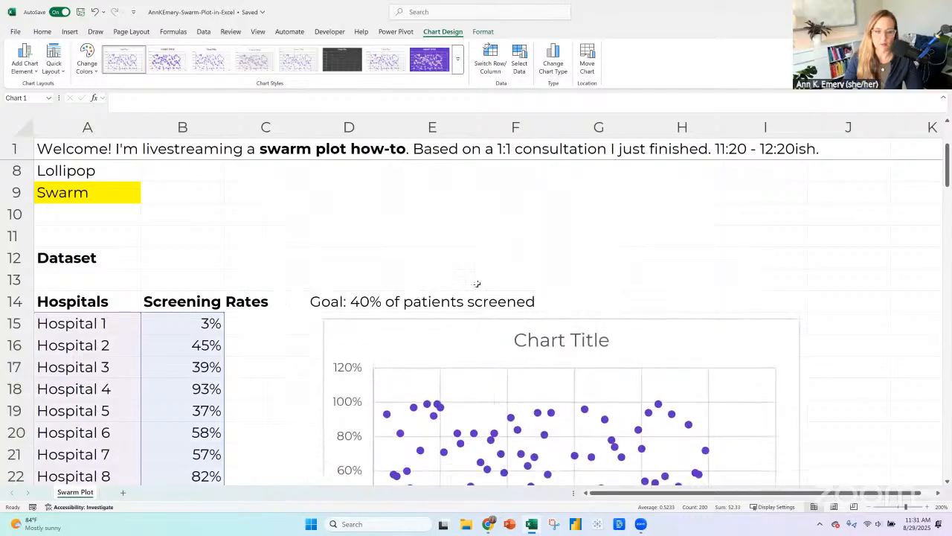
scroll(731, 391, "down", 3)
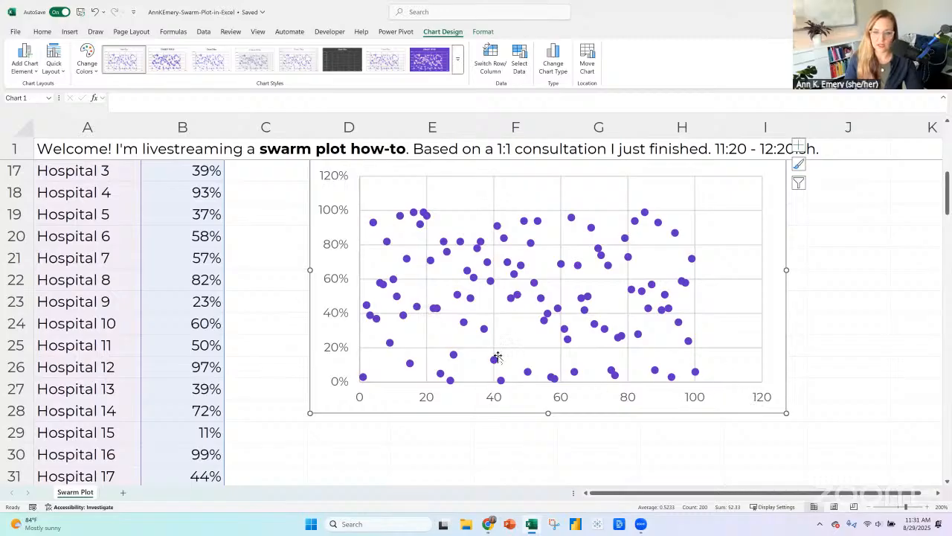
scroll(331, 247, "up", 1)
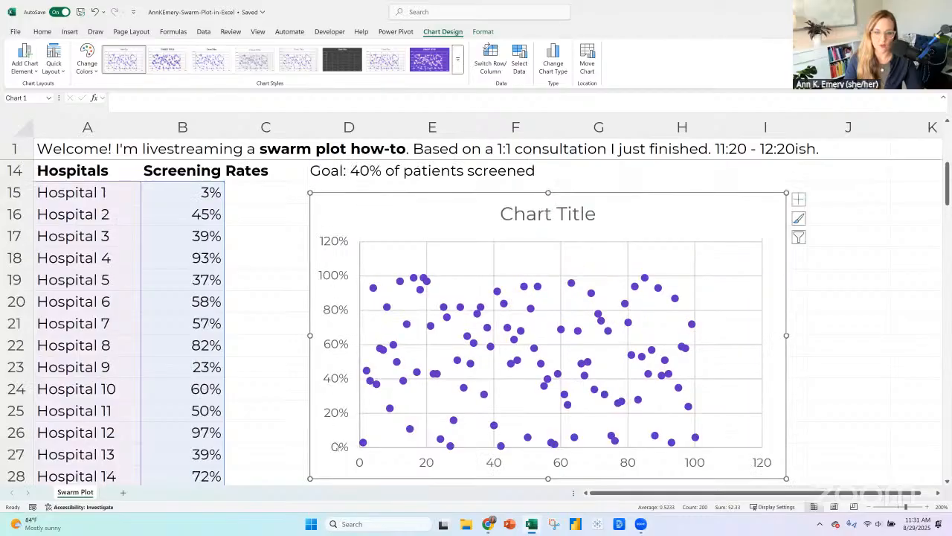
left_click(333, 241)
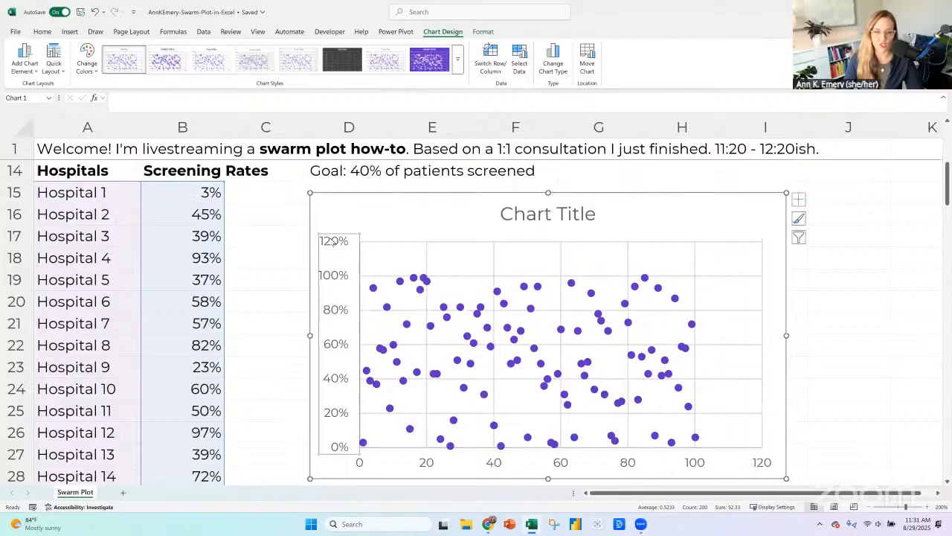
right_click(333, 241)
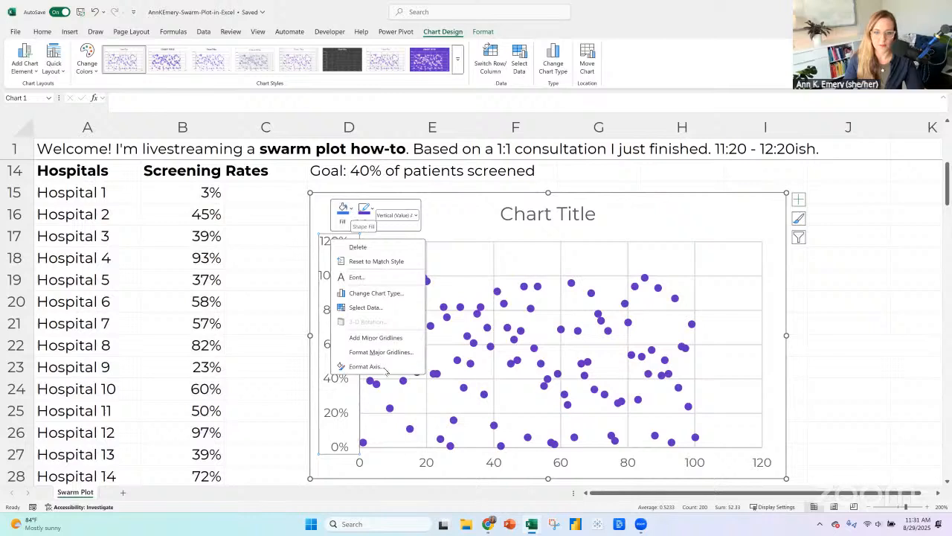
Cut the scatter chart from its place beside the hospital dataset.
left_click_drag(320, 193, 325, 406)
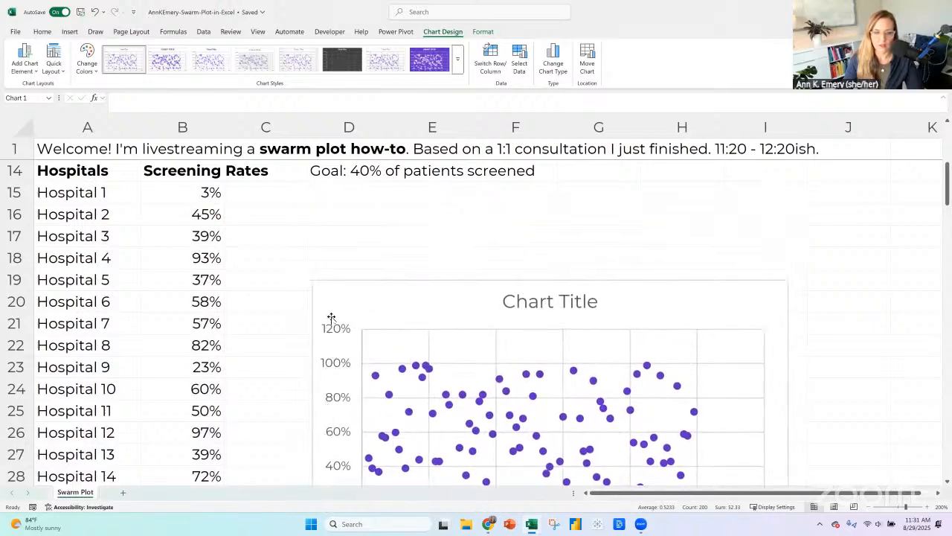
scroll(328, 169, "down", 4)
right_click(330, 171)
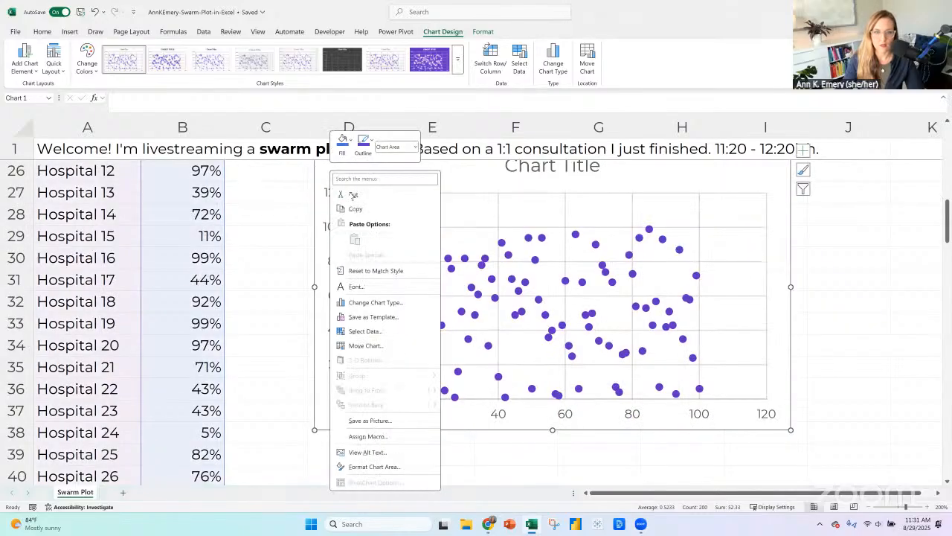
left_click(354, 196)
Enter the heading "Scatter" in cell A126 and the label "Default" in cell A128, below the dataset.
scroll(157, 302, "down", 8)
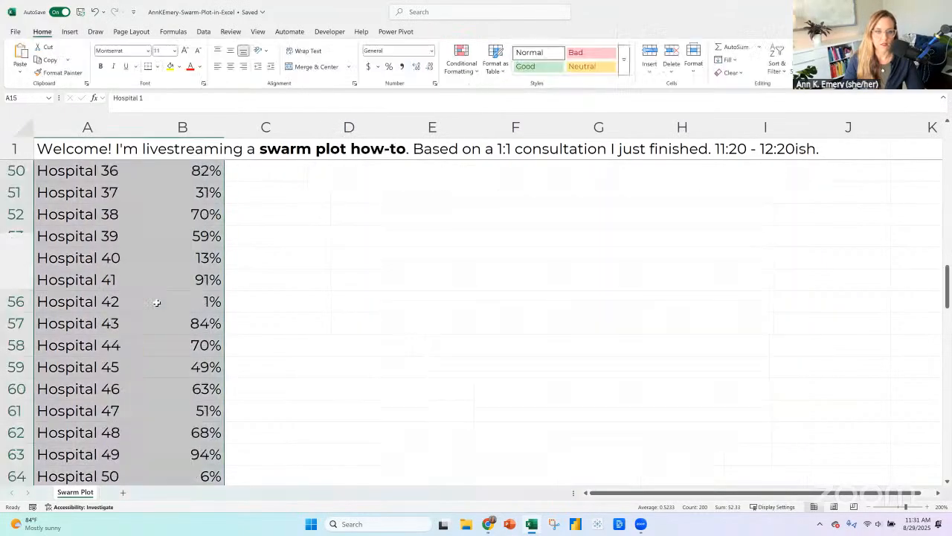
scroll(157, 303, "down", 20)
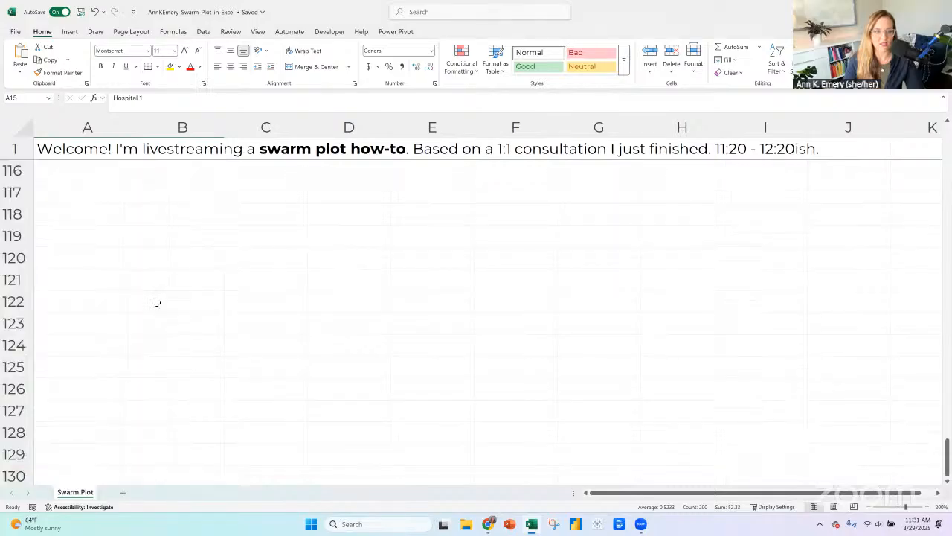
left_click(100, 260)
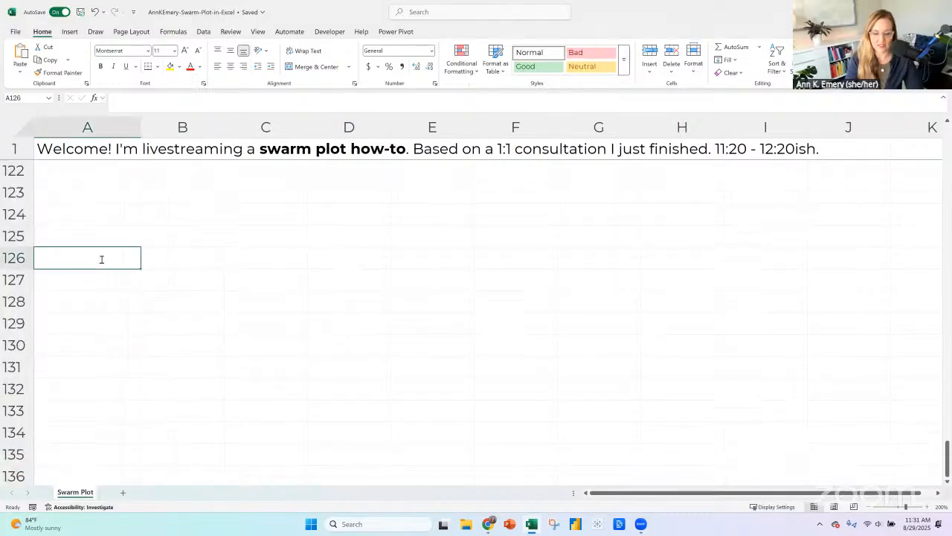
type("S")
key("BackSpace")
type("Scat")
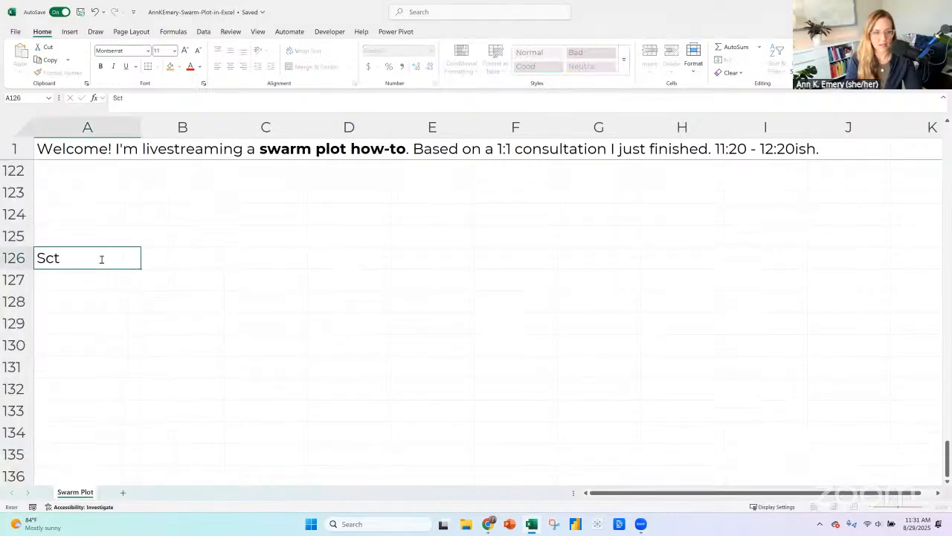
key("BackSpace")
type("atter")
key("Return")
key("Return")
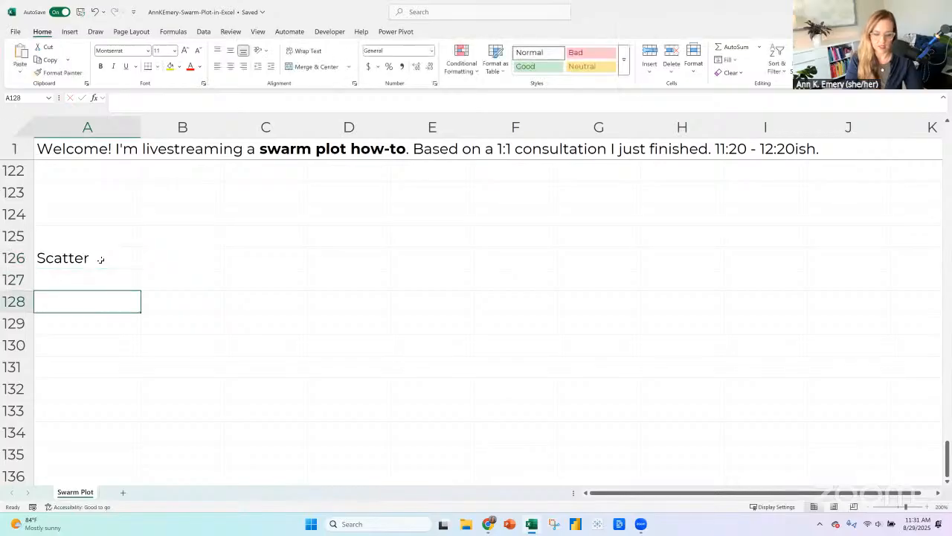
type("Default")
key("Return")
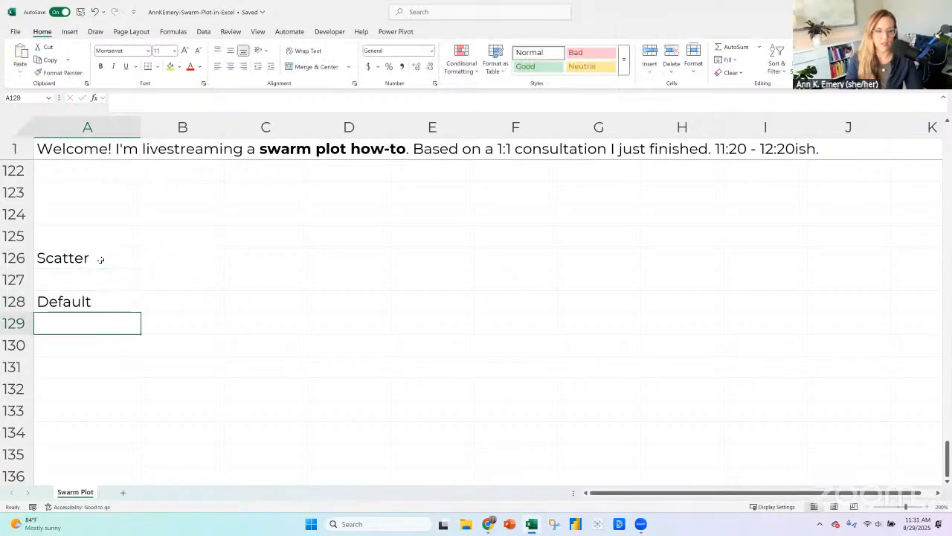
Paste the scatter chart at A129 under the Default label and make the Scatter heading in A126 bold.
key("ctrl+v")
left_click(89, 257)
key("ctrl+b")
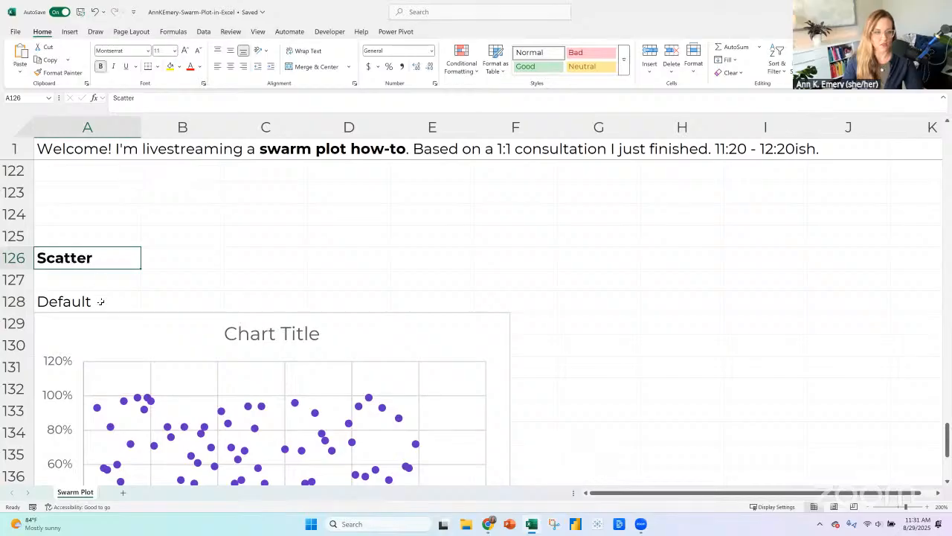
Paste a copy of the default scatter chart at H129 and label it "Edited" in cell H128.
left_click(872, 507)
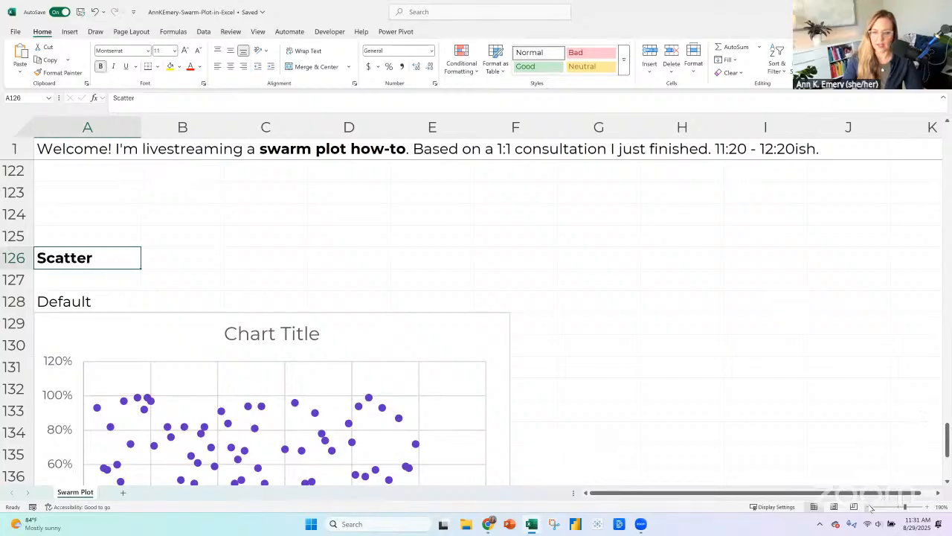
scroll(322, 318, "down", 4, "ctrl")
scroll(228, 239, "down", 2)
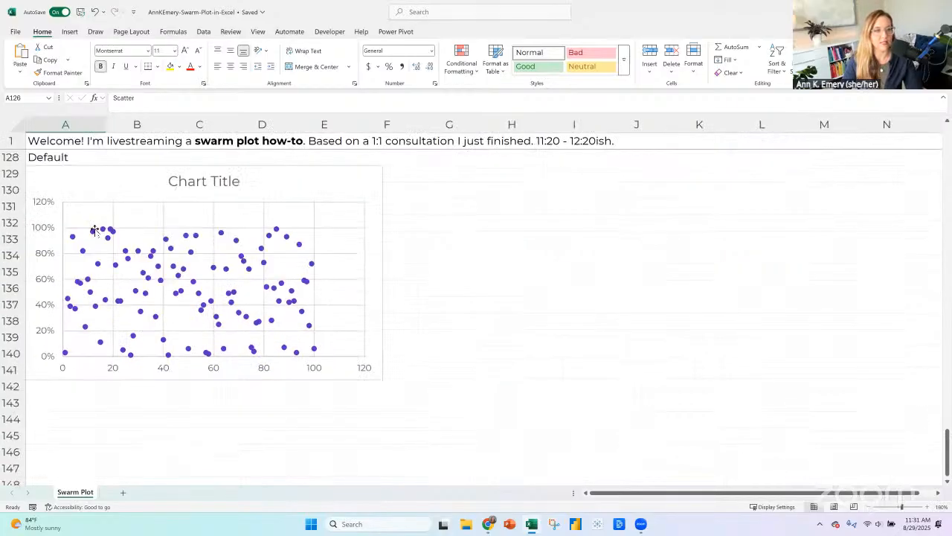
scroll(70, 215, "up", 1)
left_click(69, 217)
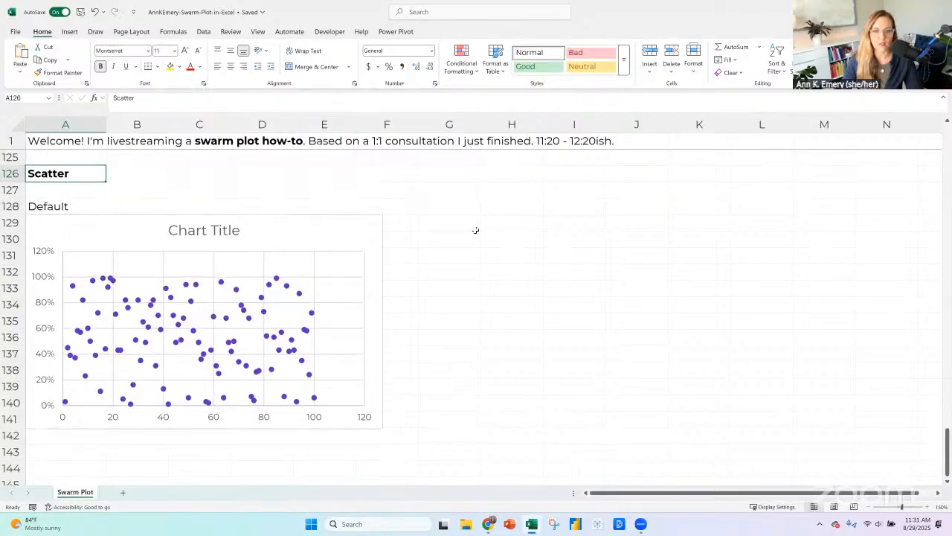
left_click(504, 208)
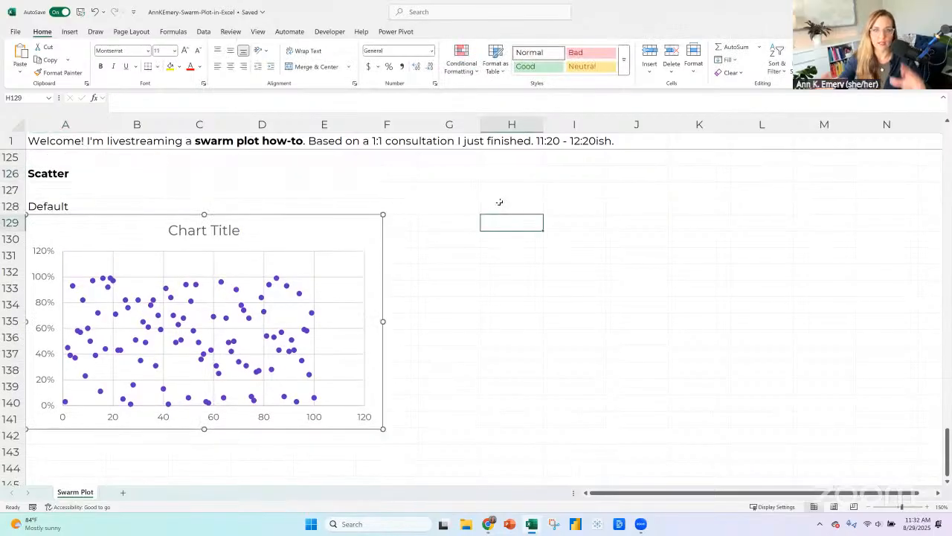
key("ctrl+v")
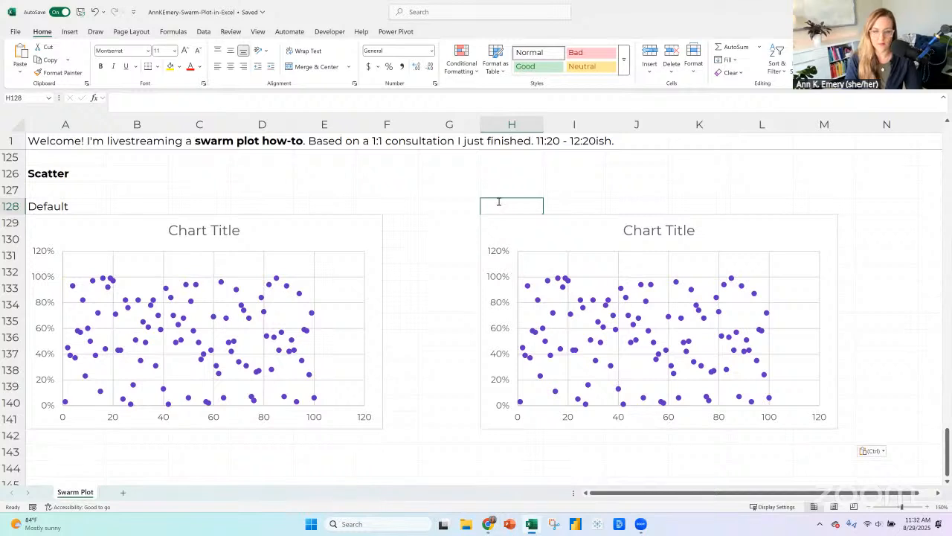
type("Edited")
Enlarge the Edited scatter chart in both width and height and set all of its text to font size 18.
left_click(519, 214)
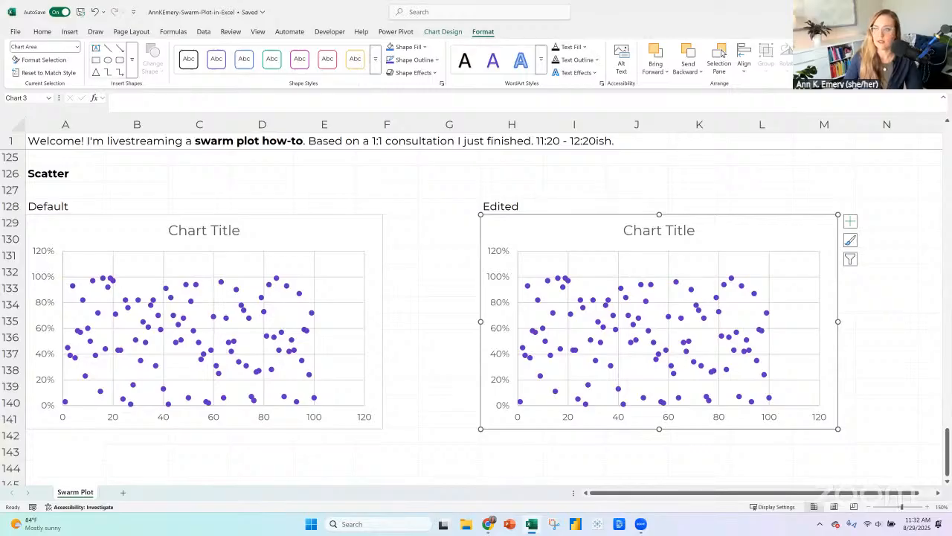
key("Return")
key("Return")
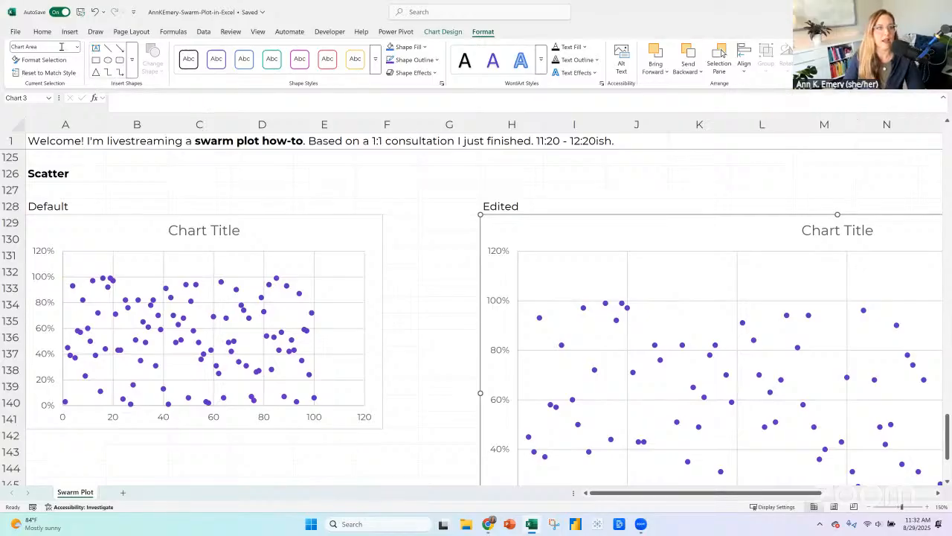
left_click(43, 32)
left_click(160, 50)
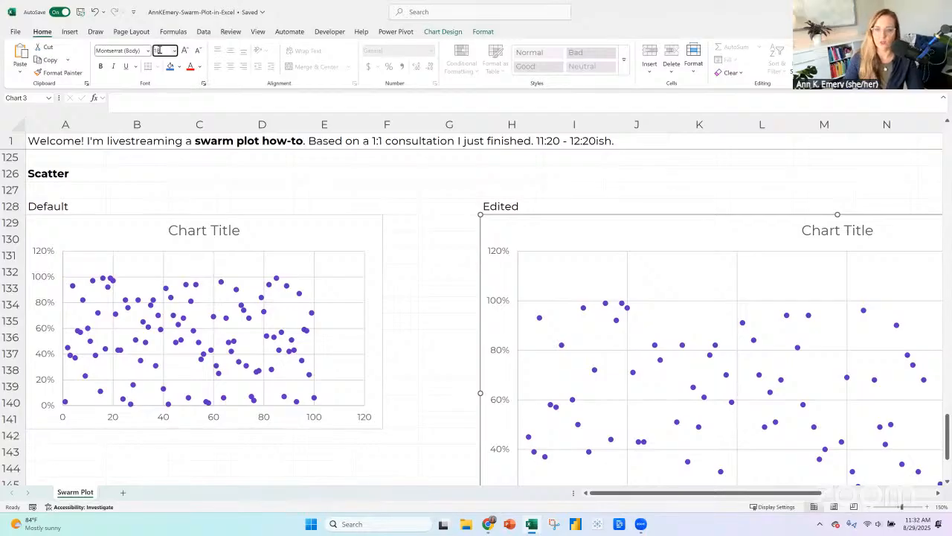
type("18")
key("Return")
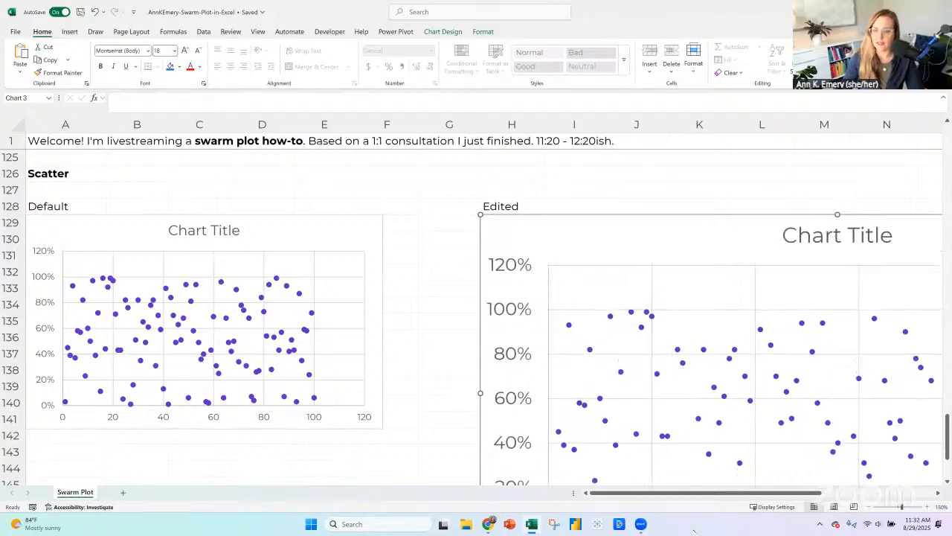
Set the Edited chart's vertical axis maximum to 1.0 and its major unit to 0.25.
left_click(876, 506)
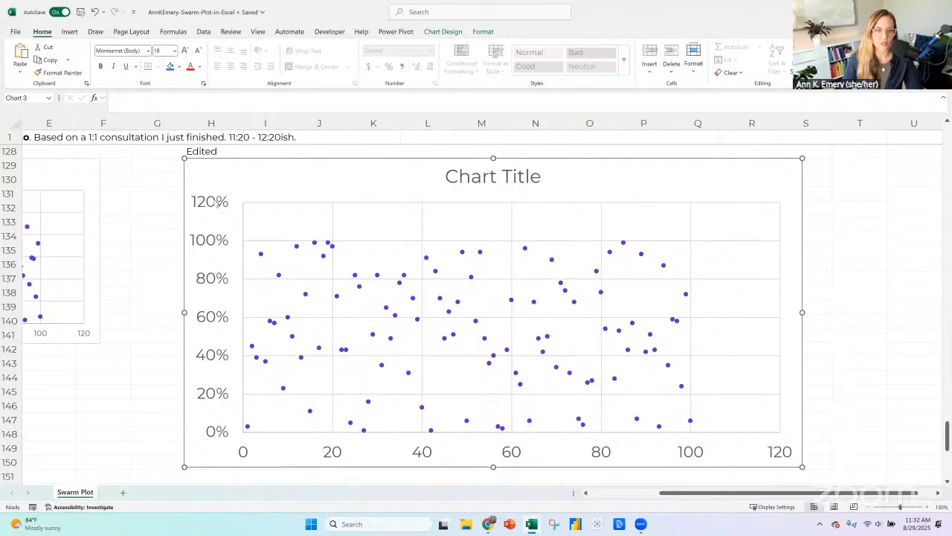
right_click(216, 203)
left_click(266, 329)
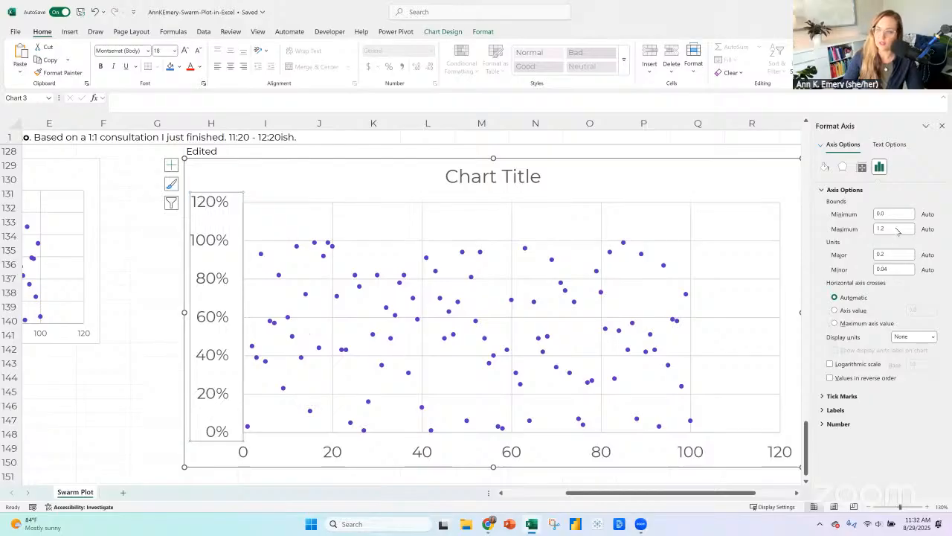
double_click(895, 229)
type("1")
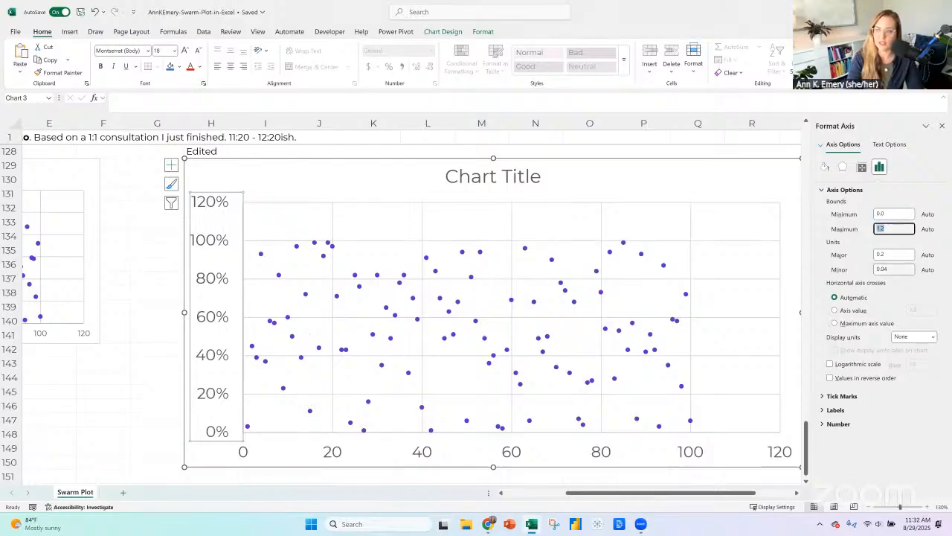
key("Return")
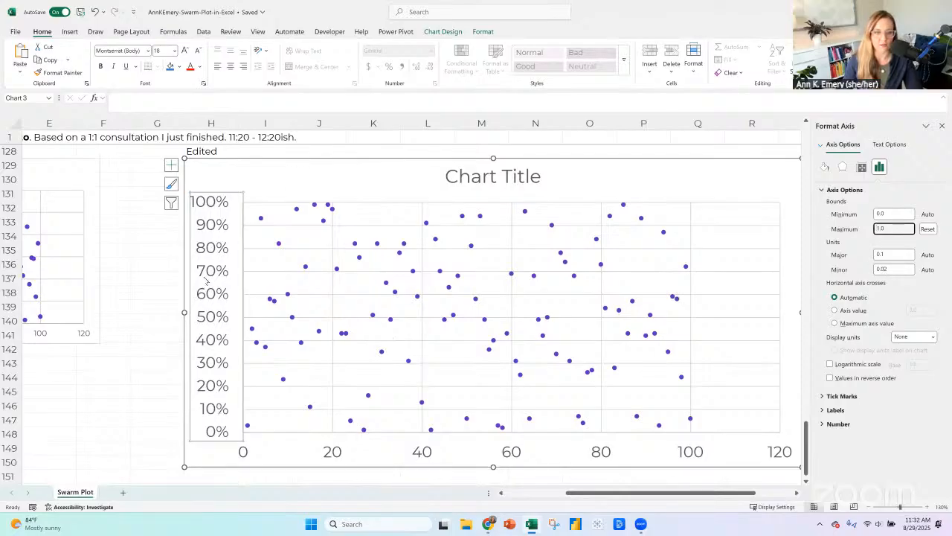
double_click(893, 254)
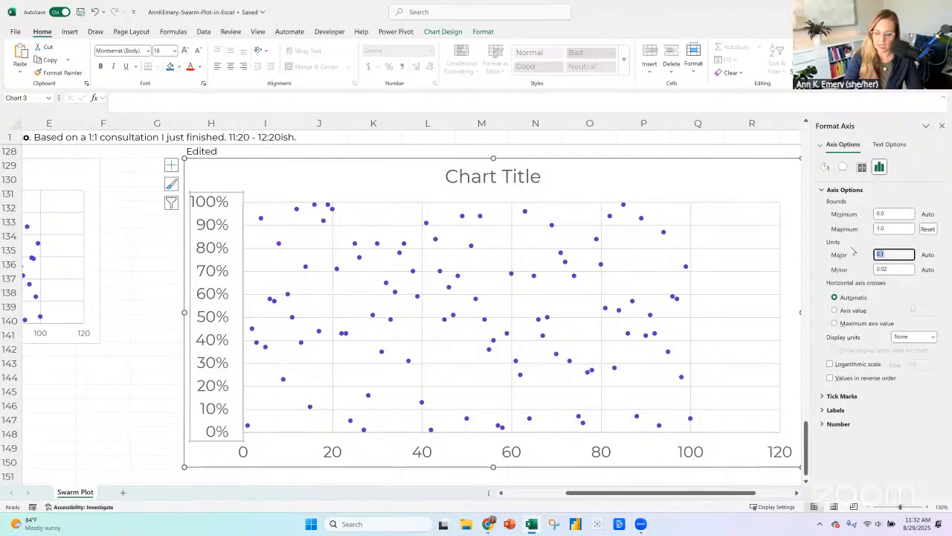
type("0.25")
key("Return")
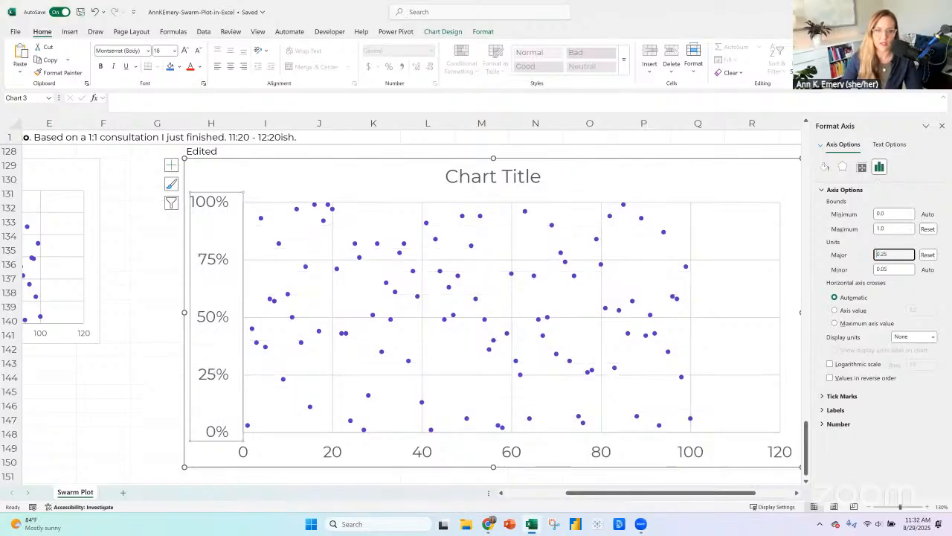
Delete the vertical gridlines, the horizontal axis and the chart title from the Edited scatter chart.
left_click(332, 299)
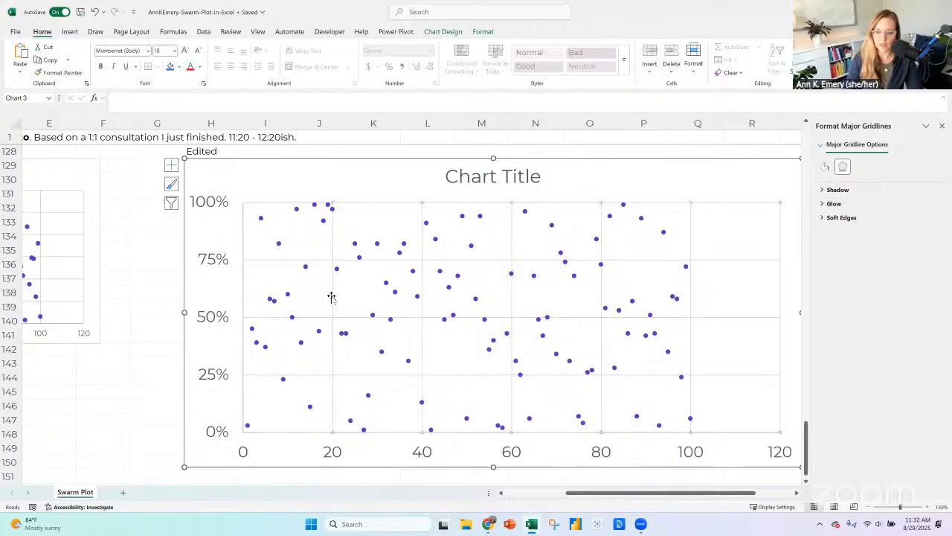
key("Escape")
left_click(425, 454)
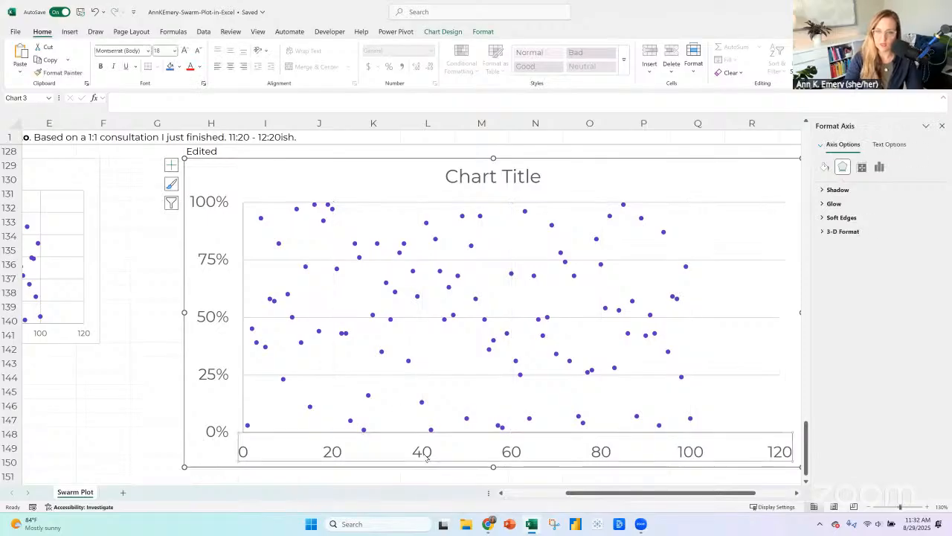
key("Delete")
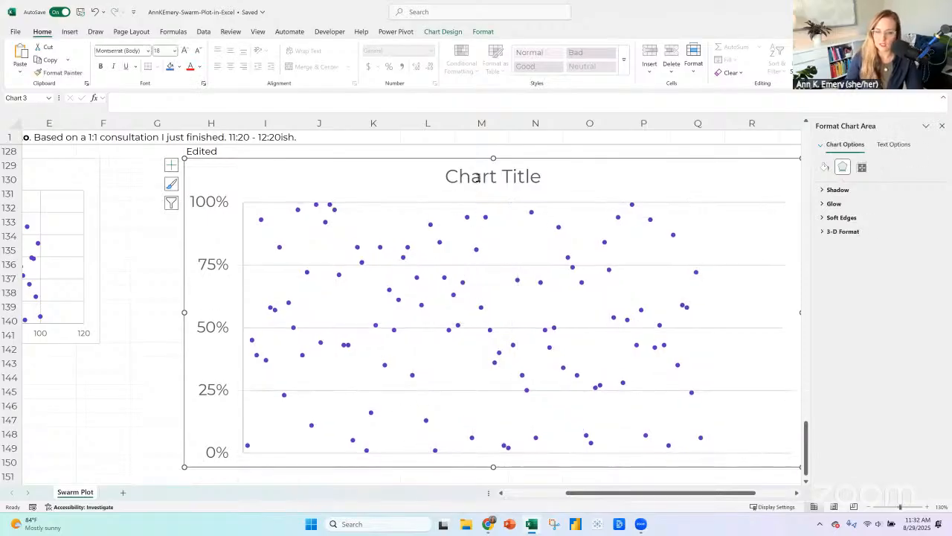
left_click(477, 179)
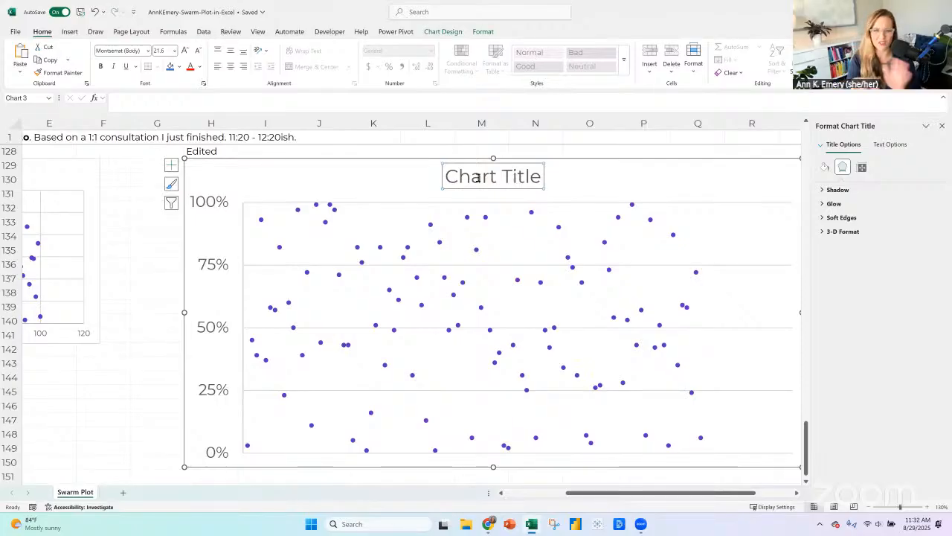
key("Delete")
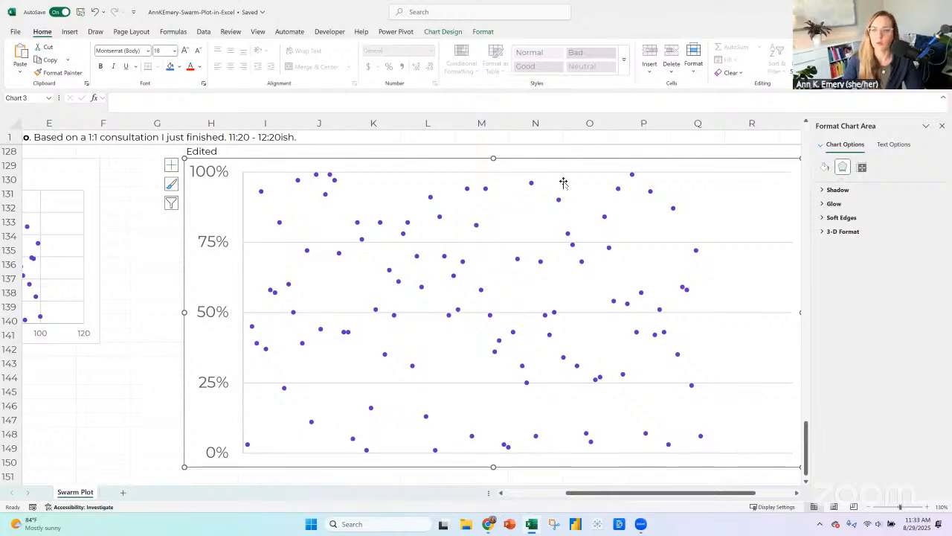
left_click(940, 125)
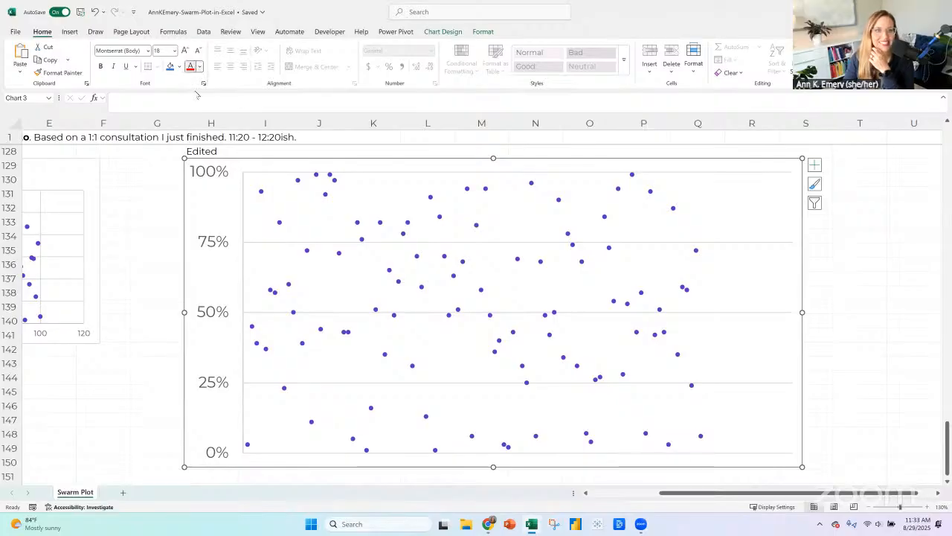
Change the color of all the Edited chart's text to black.
left_click(200, 66)
left_click(69, 31)
left_click(69, 31)
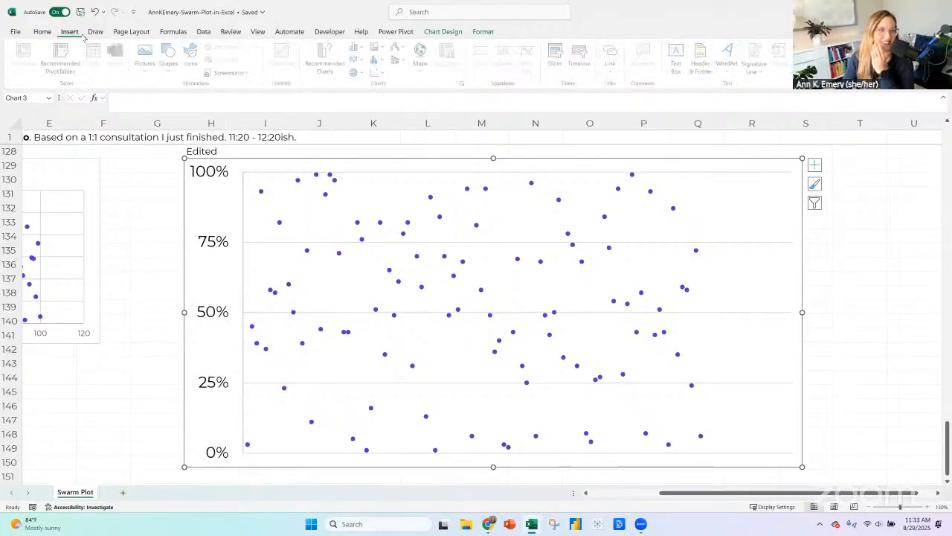
left_click(170, 66)
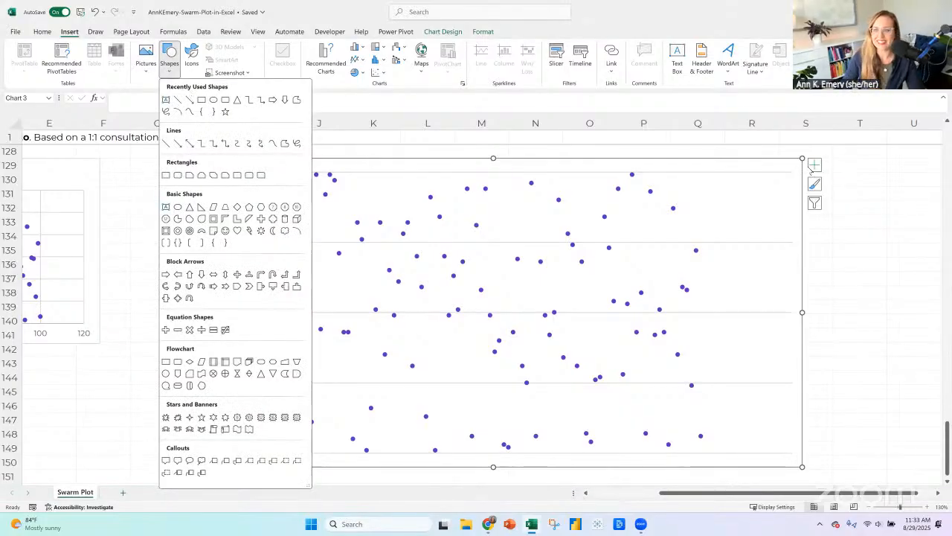
Remove the Edited chart's remaining gridlines and set the vertical axis's major tick marks to Outside.
left_click(814, 165)
left_click(814, 164)
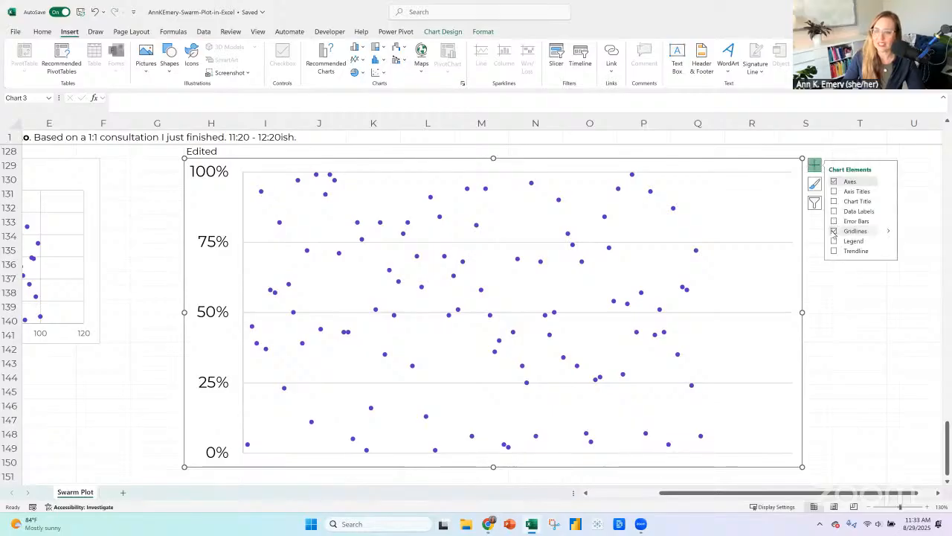
left_click(834, 230)
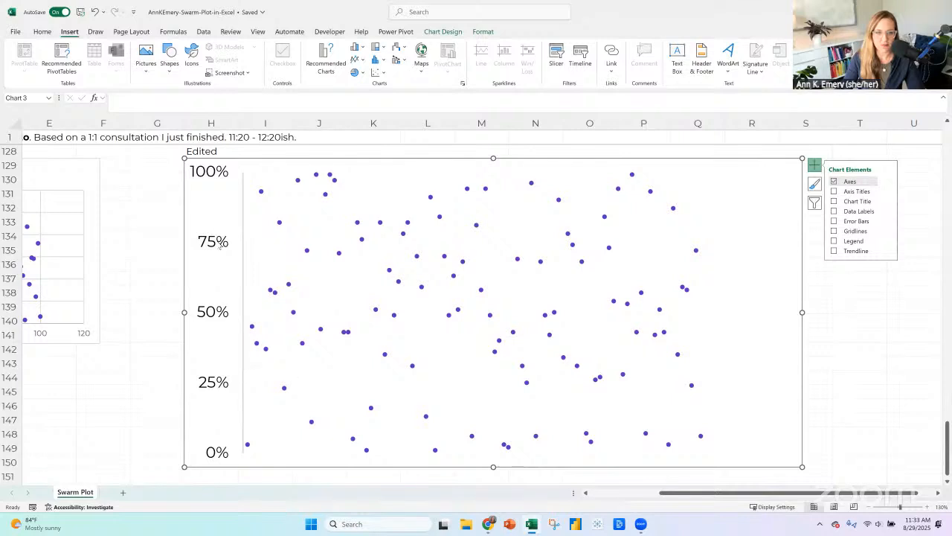
right_click(243, 362)
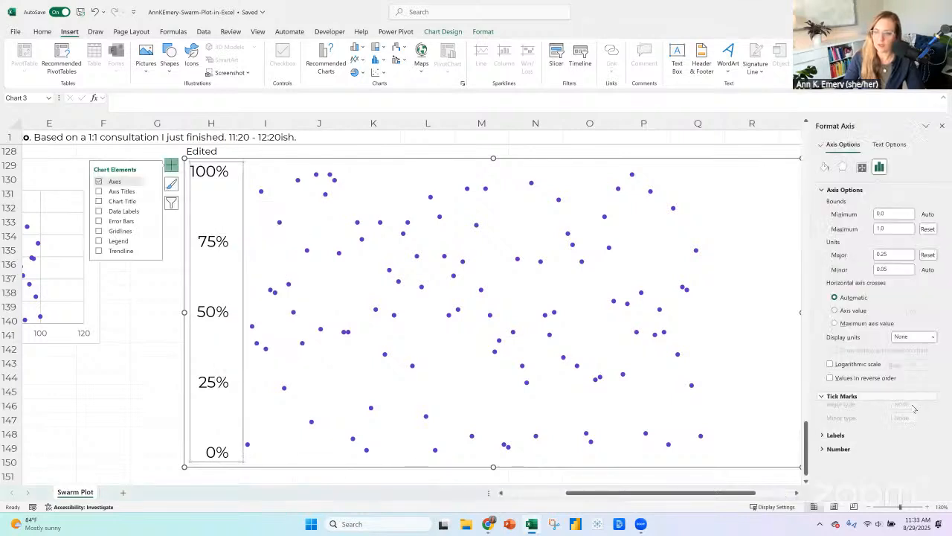
left_click(914, 408)
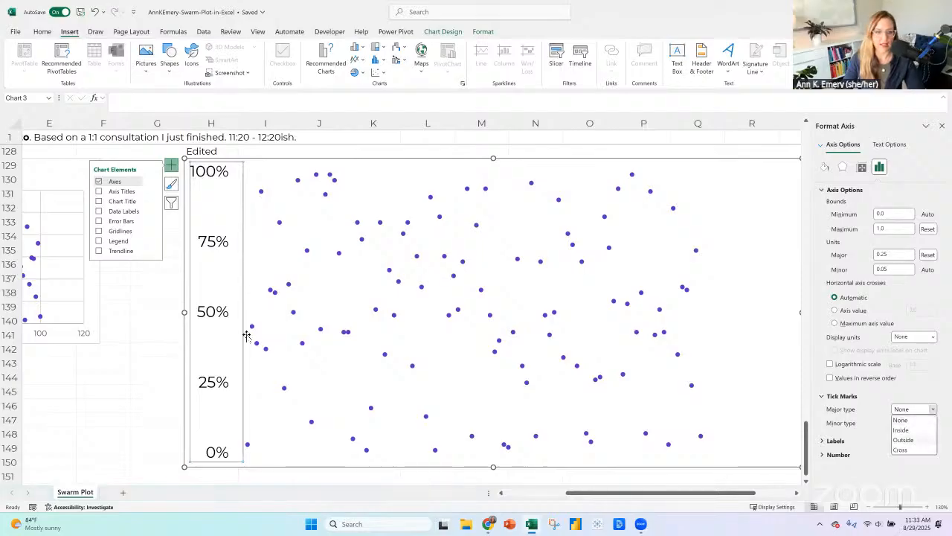
left_click(942, 126)
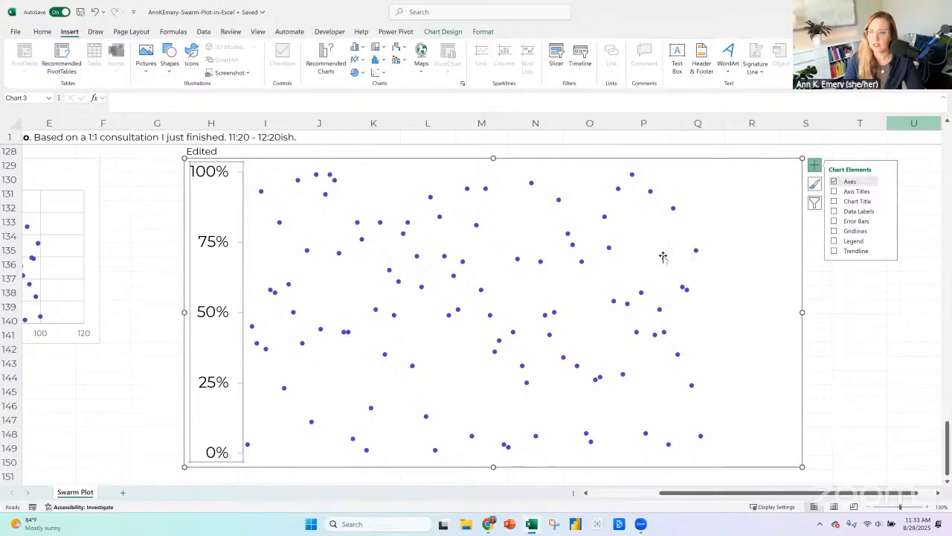
Restore the Edited chart's primary horizontal axis and set its maximum to 100.
left_click(765, 305)
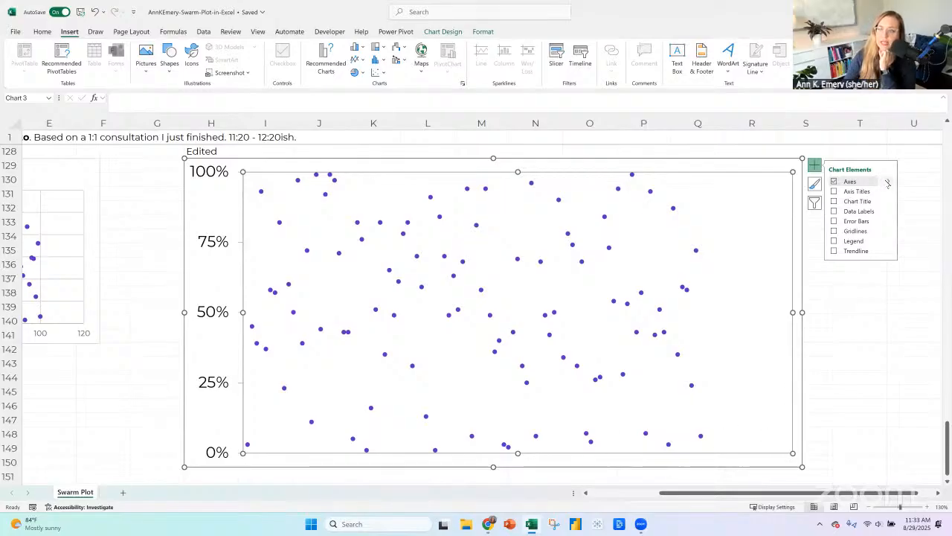
left_click(888, 182)
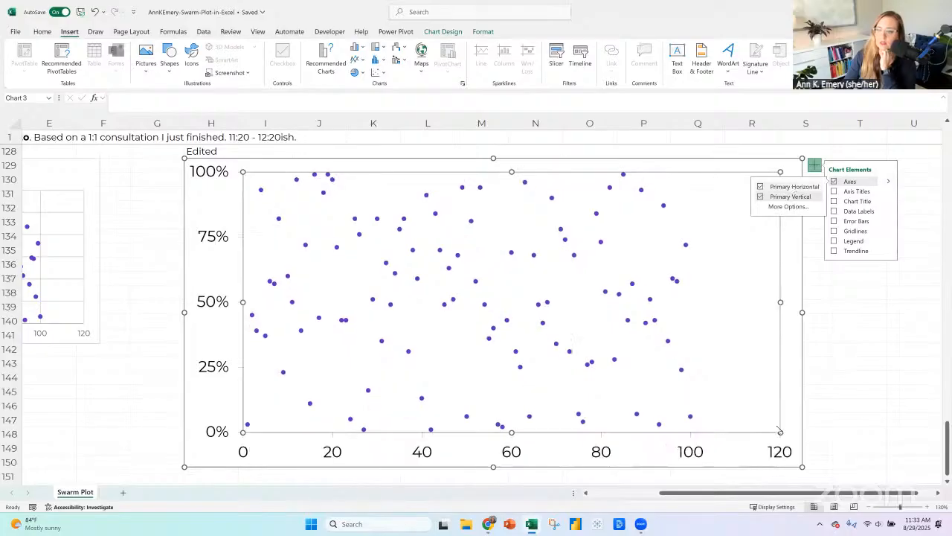
right_click(780, 456)
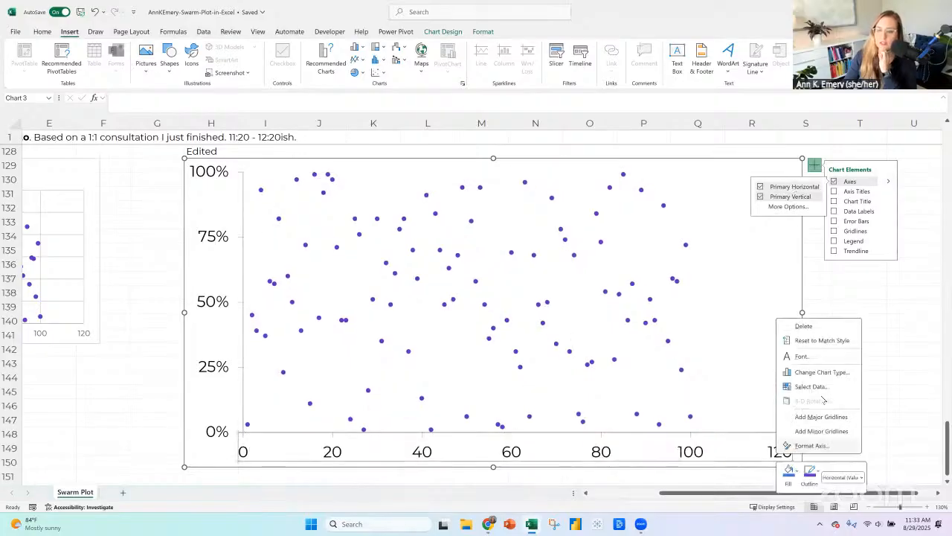
left_click(798, 446)
double_click(882, 228)
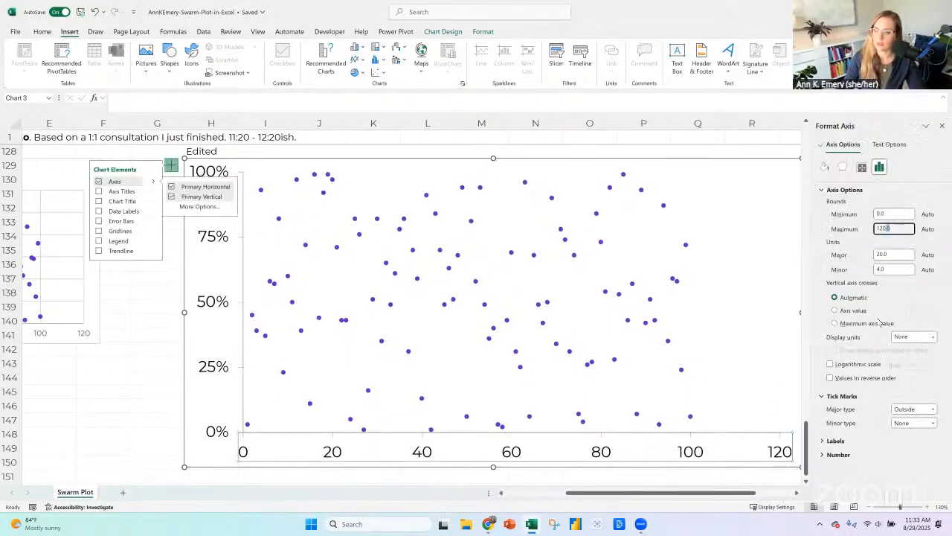
type("100")
key("Return")
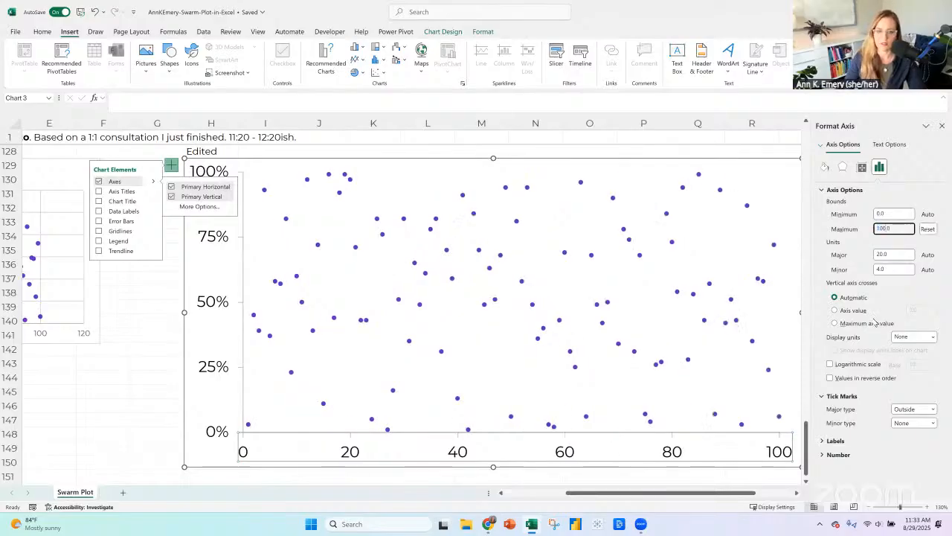
left_click(941, 127)
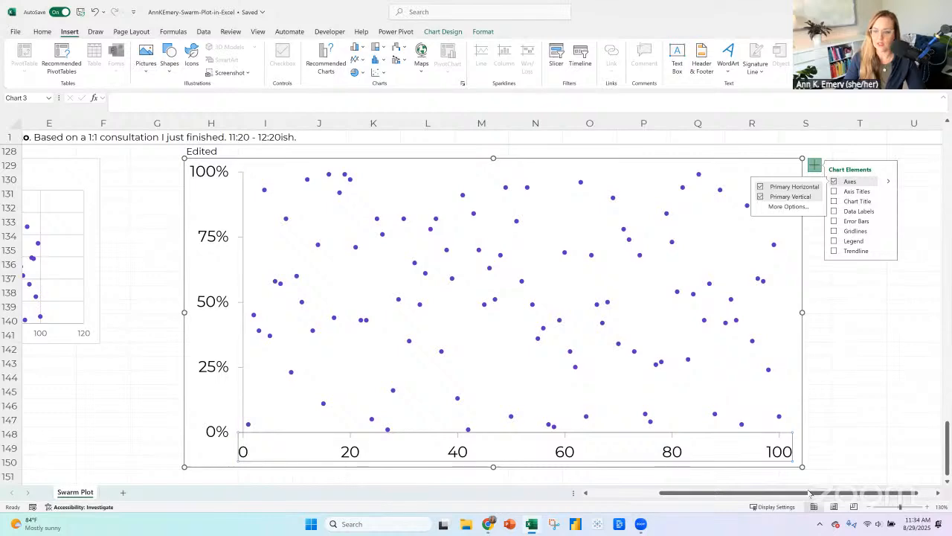
Enter the column heading "Goal" in cell C14, beside the Screening Rates heading.
left_click_drag(670, 492, 598, 493)
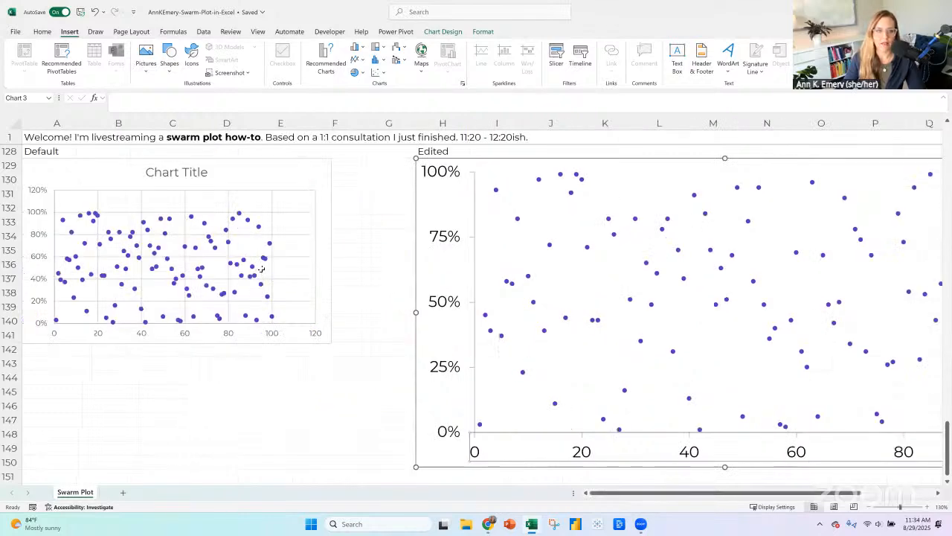
scroll(259, 266, "up", 12)
scroll(257, 263, "up", 19)
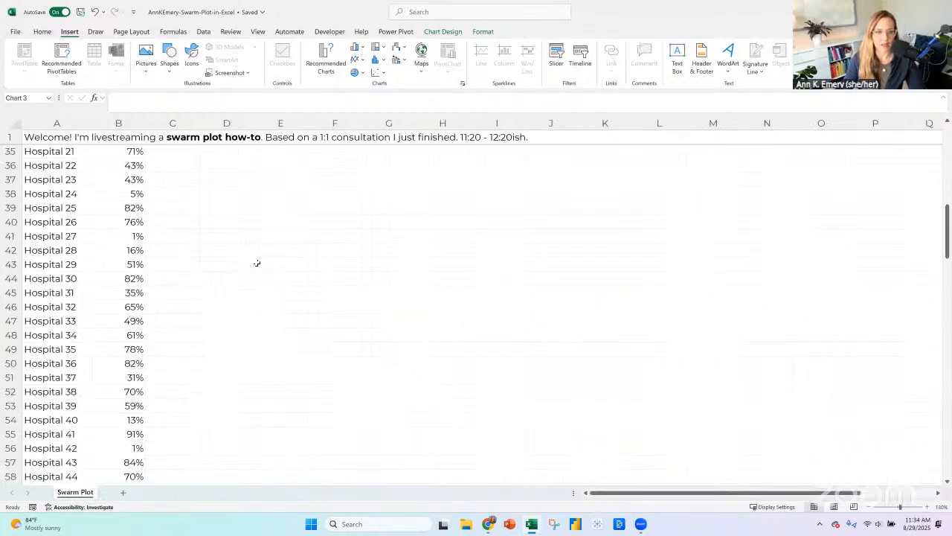
scroll(257, 263, "up", 11)
scroll(209, 262, "down", 2)
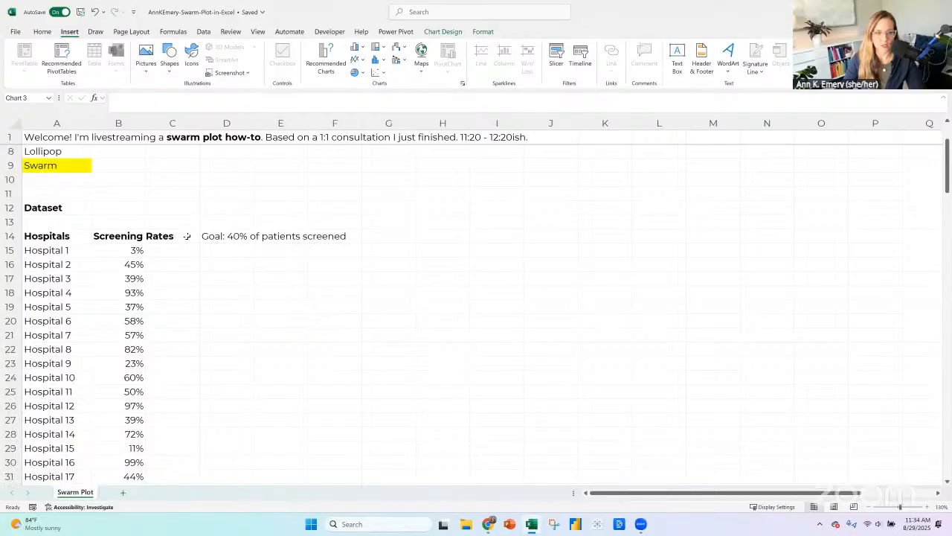
key("Escape")
left_click(187, 236)
type("Goal")
key("Return")
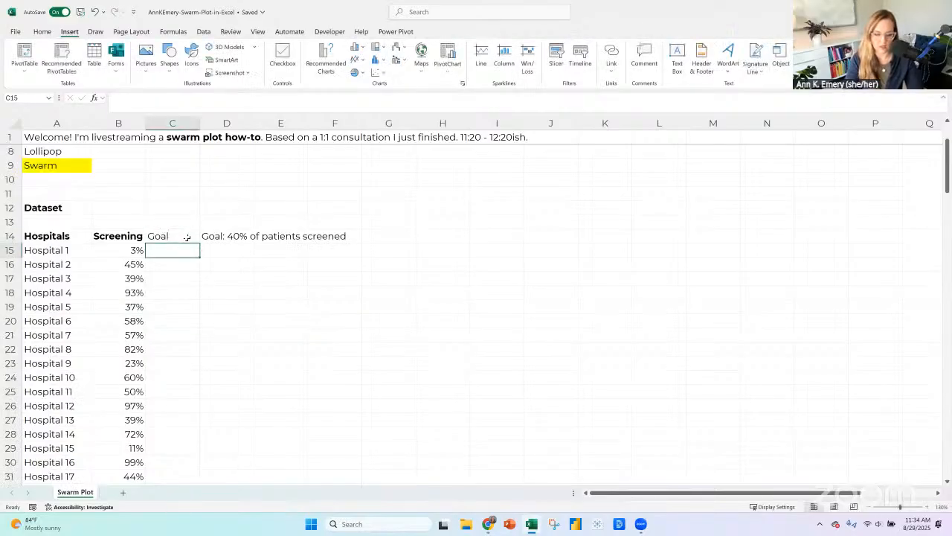
Enter 40% in C15, fill it down the Goal column for all hospitals, and make the Goal heading bold.
type("40%")
key("Return")
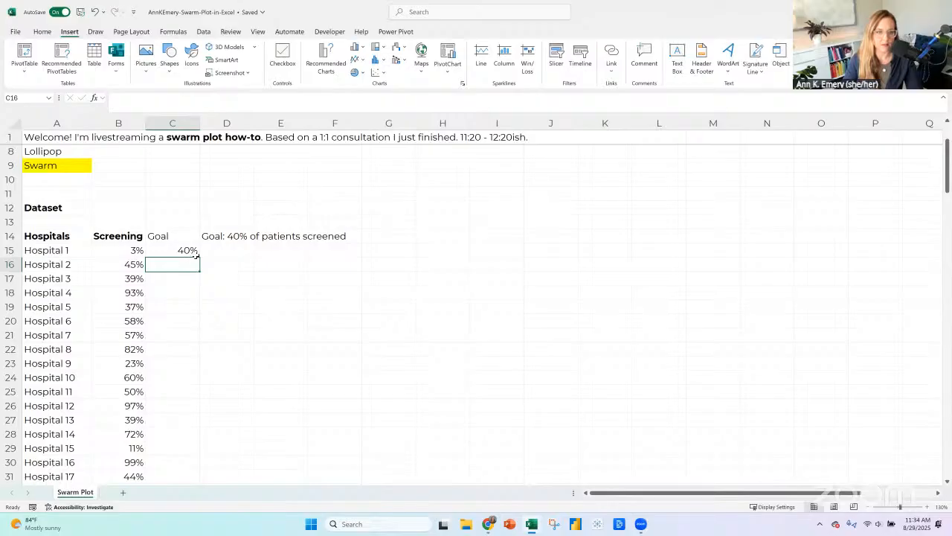
left_click(195, 253)
double_click(200, 257)
left_click(188, 235)
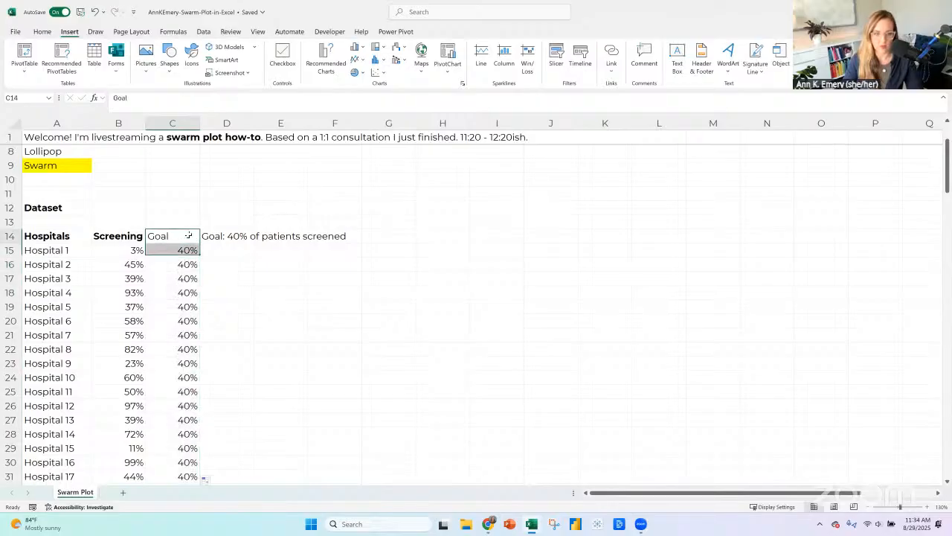
key("ctrl+b")
Open the Edited chart's data source selection and set the chart data range to A15:C114.
scroll(513, 357, "down", 20)
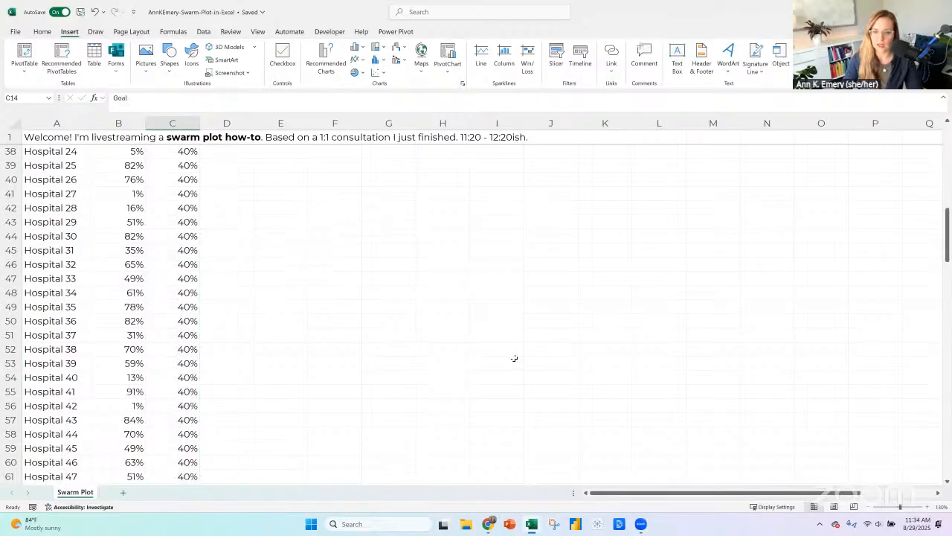
scroll(513, 358, "down", 9)
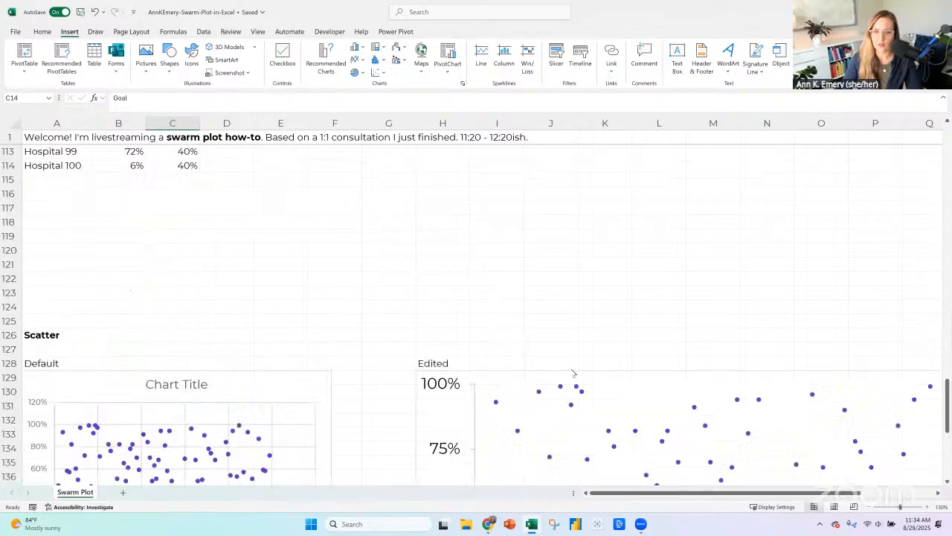
right_click(570, 370)
left_click(610, 437)
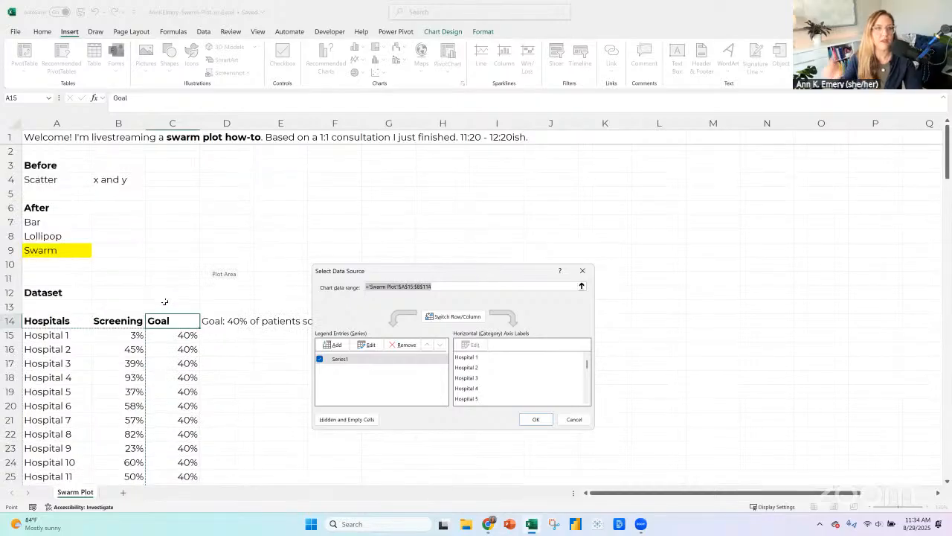
left_click(67, 334)
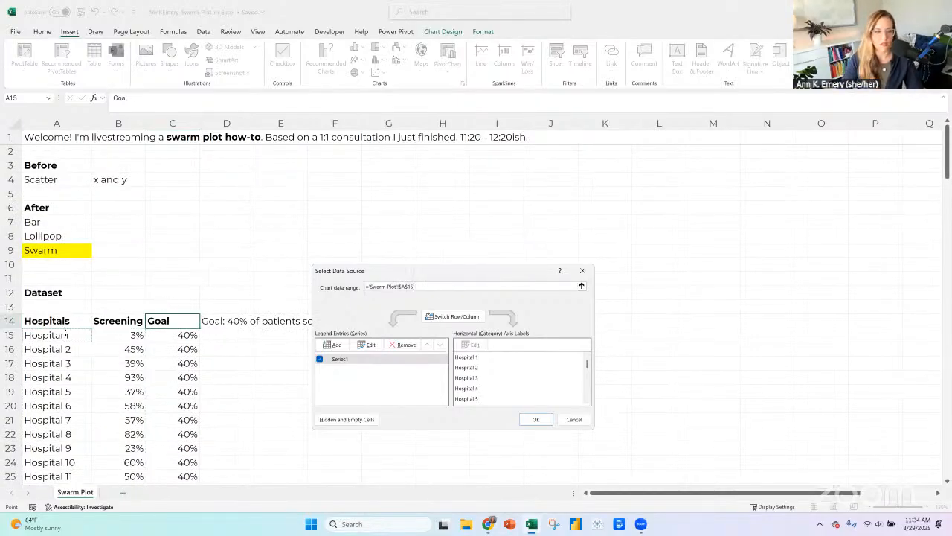
key("shift+Right")
key("shift+Right")
key("ctrl+shift+Down")
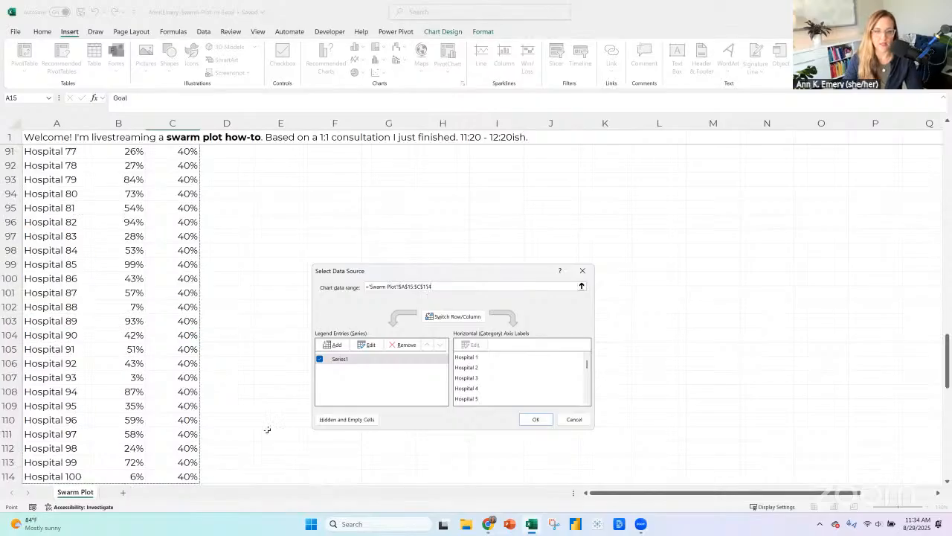
Change the Edited chart's data range to A14:C114 so it includes the header row, and apply it.
scroll(186, 245, "up", 20)
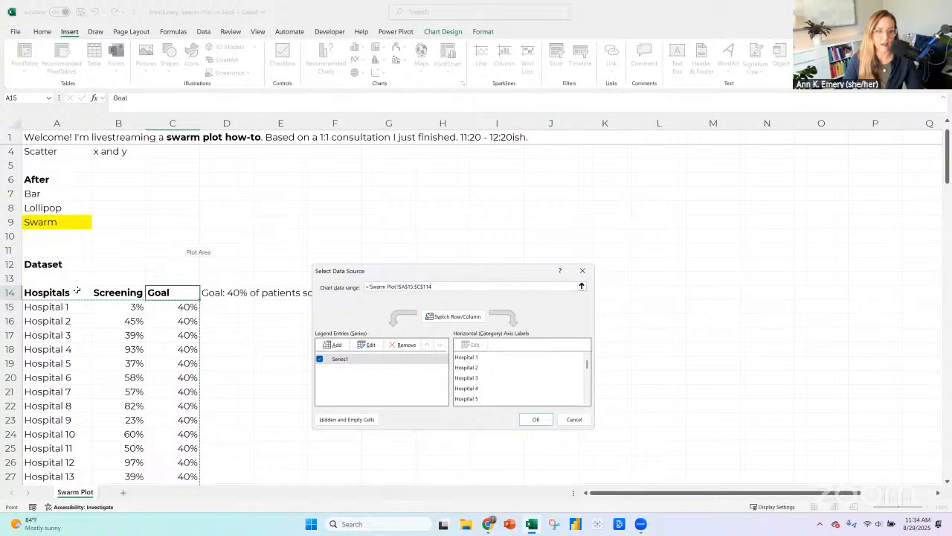
left_click(77, 291)
key("ctrl+shift+Right")
key("ctrl+shift+Down")
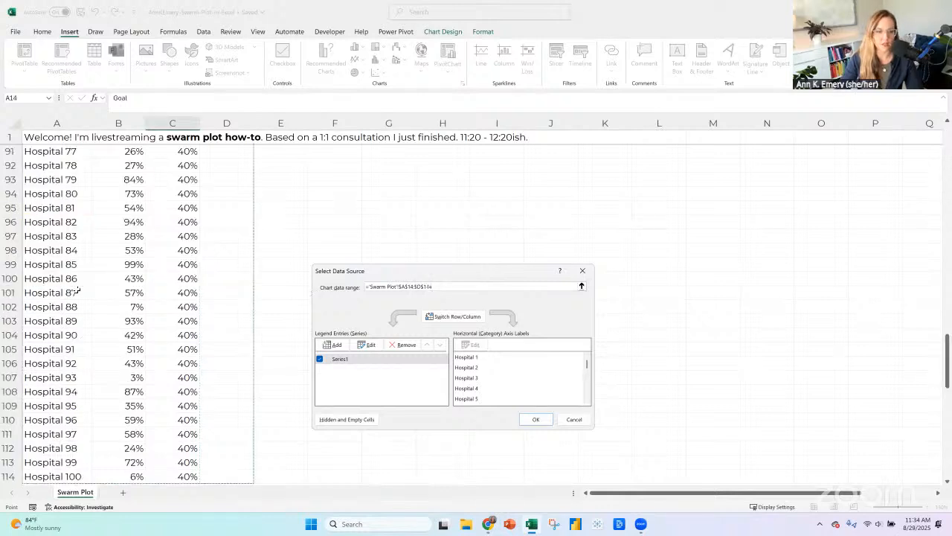
key("shift+Left")
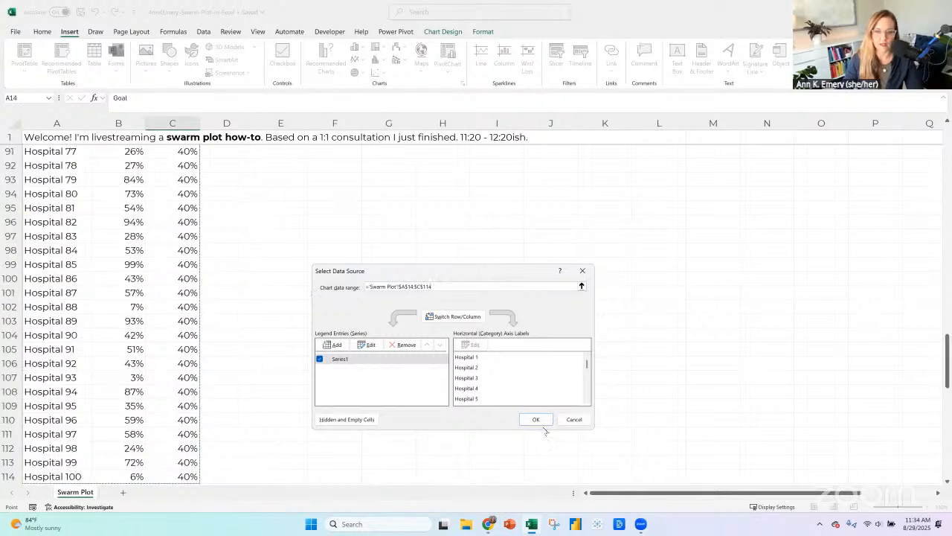
left_click(536, 419)
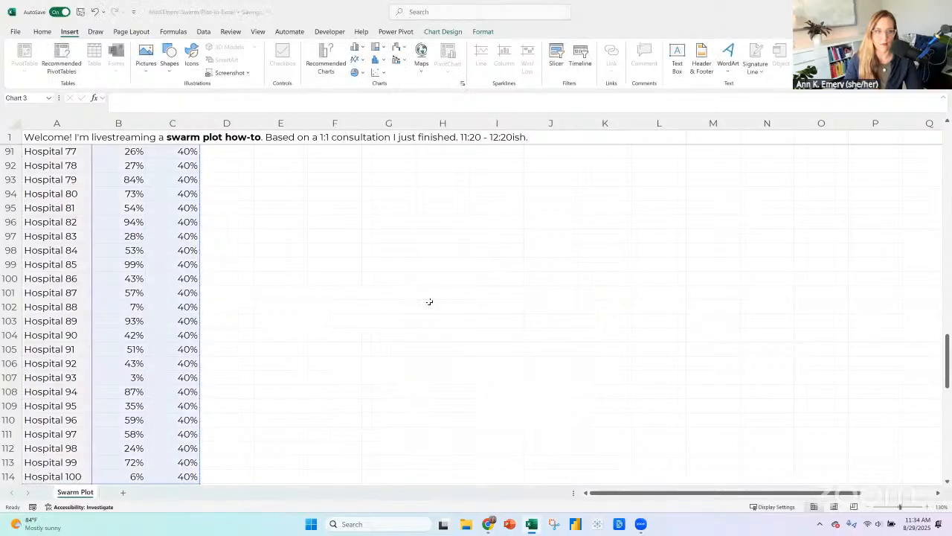
scroll(429, 301, "up", 6)
scroll(700, 291, "down", 18)
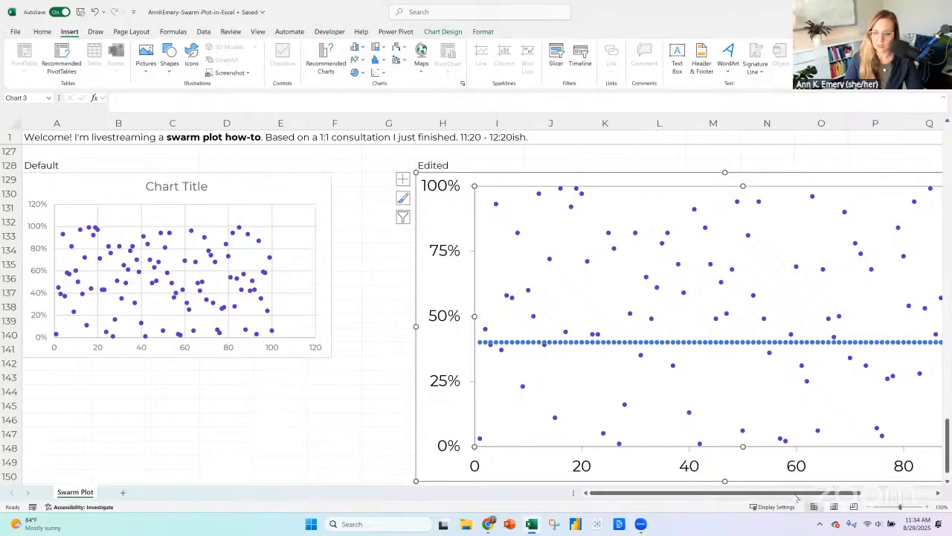
Change the Edited chart to a combo chart with Screening Rates as Scatter and Goal as Line.
left_click_drag(794, 493, 860, 494)
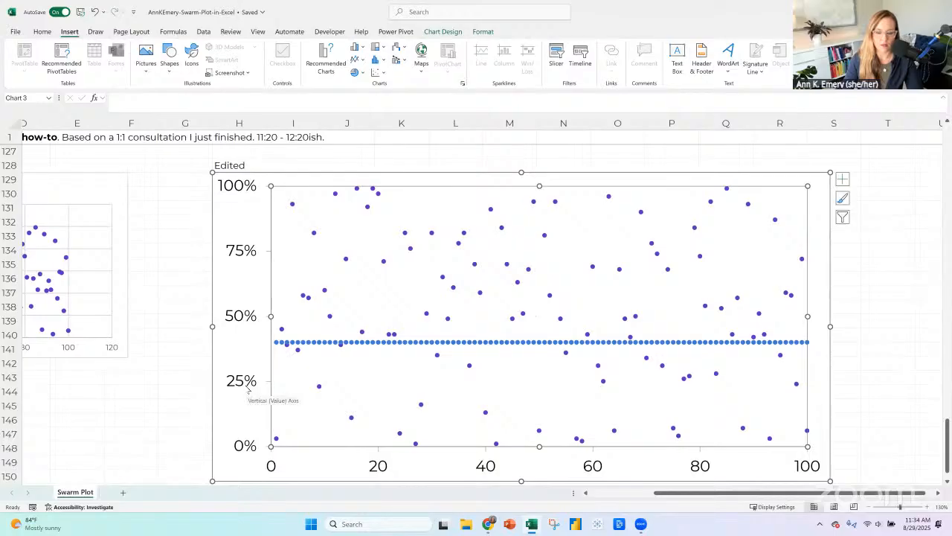
left_click(301, 179)
right_click(321, 238)
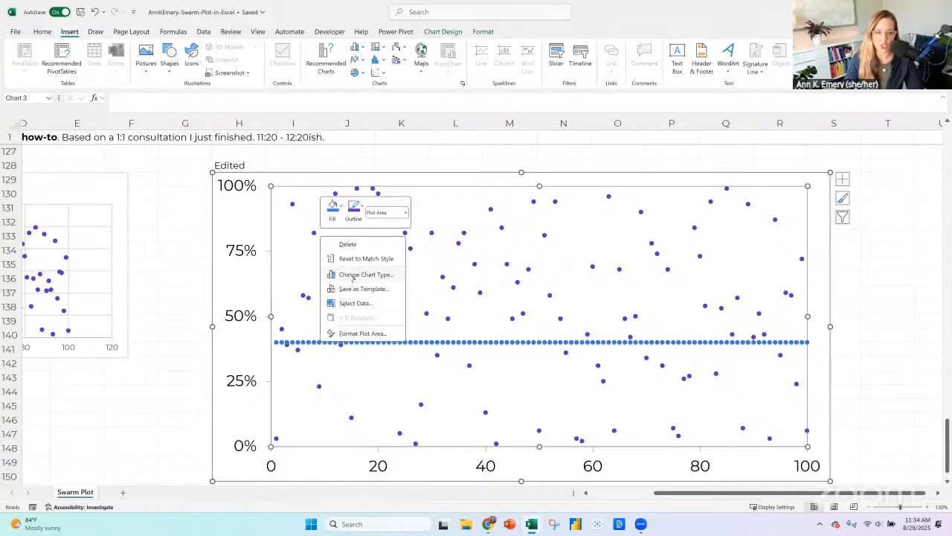
left_click(352, 275)
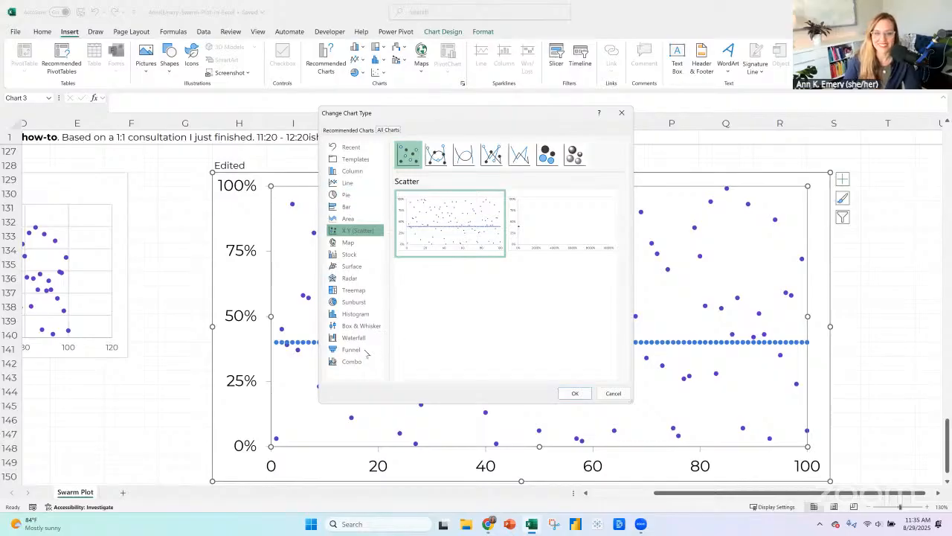
left_click(353, 361)
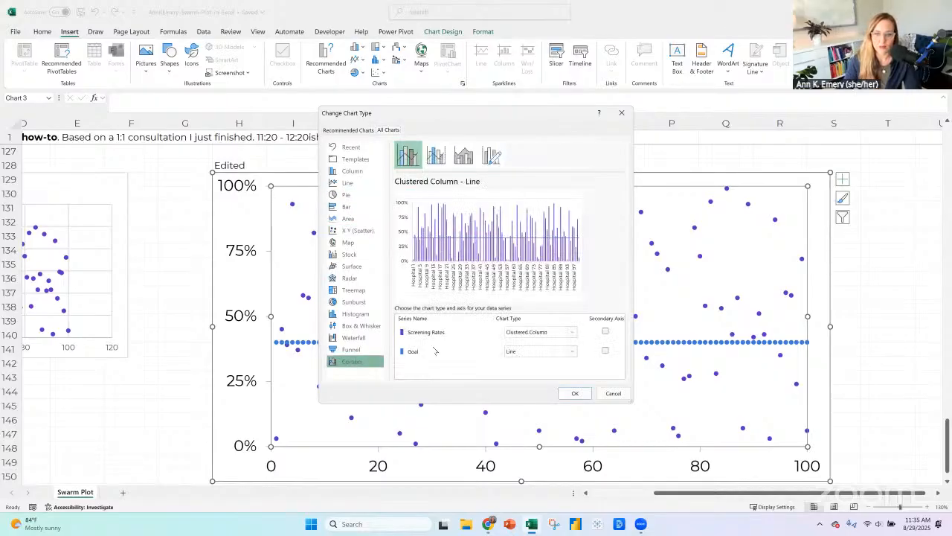
left_click(555, 337)
scroll(592, 223, "down", 5)
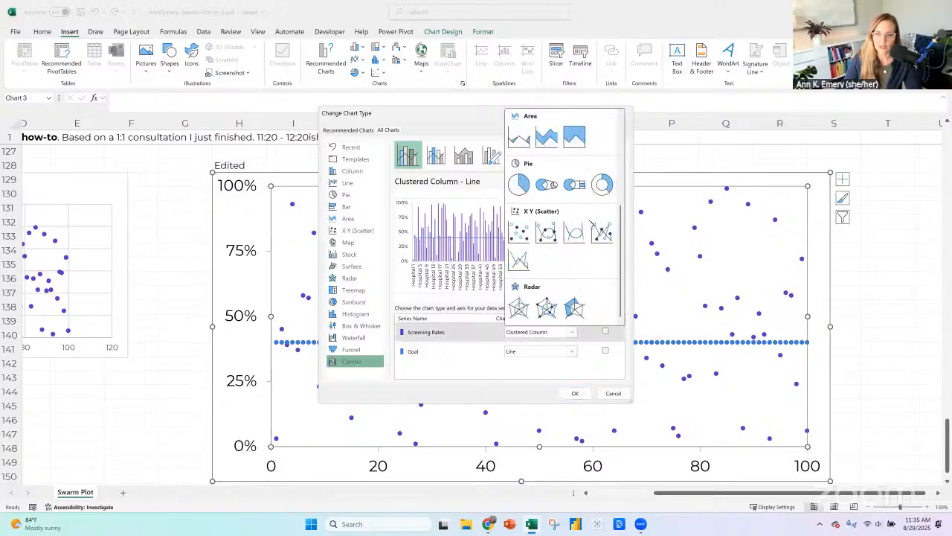
left_click(519, 233)
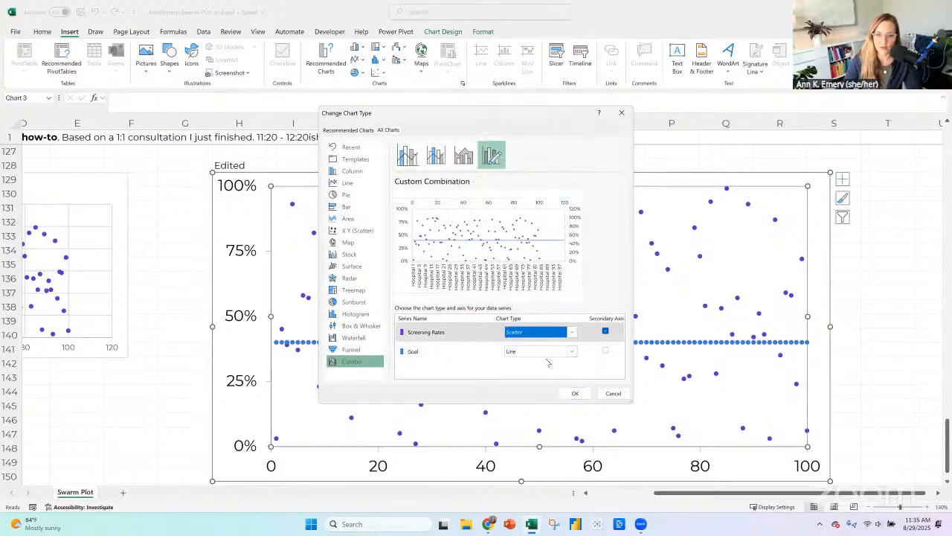
left_click(575, 394)
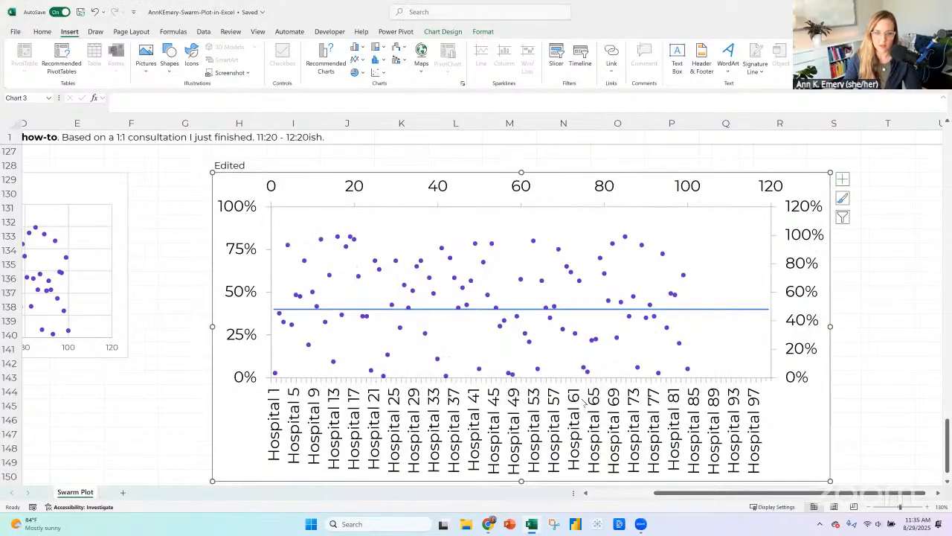
Set the maximum bound of the Edited chart's secondary vertical axis to 1.
right_click(806, 217)
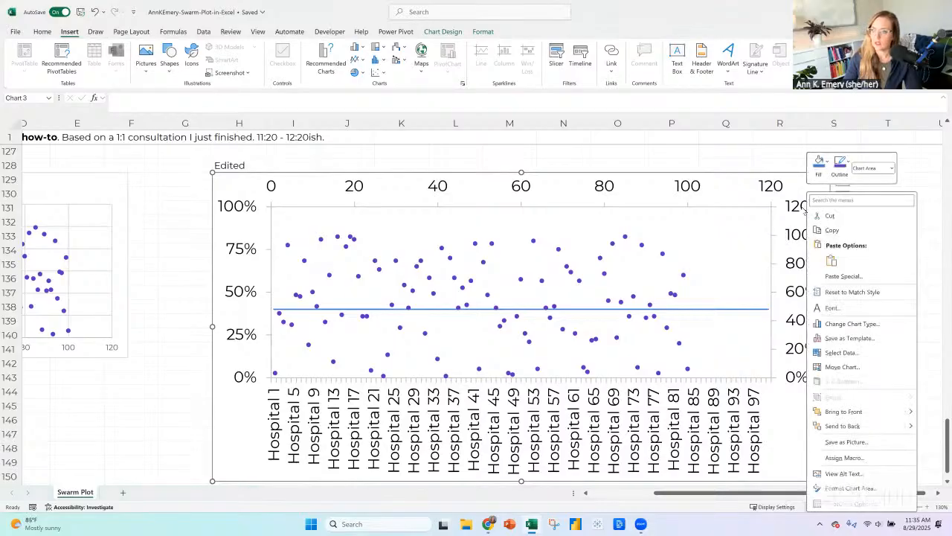
right_click(804, 209)
left_click(839, 336)
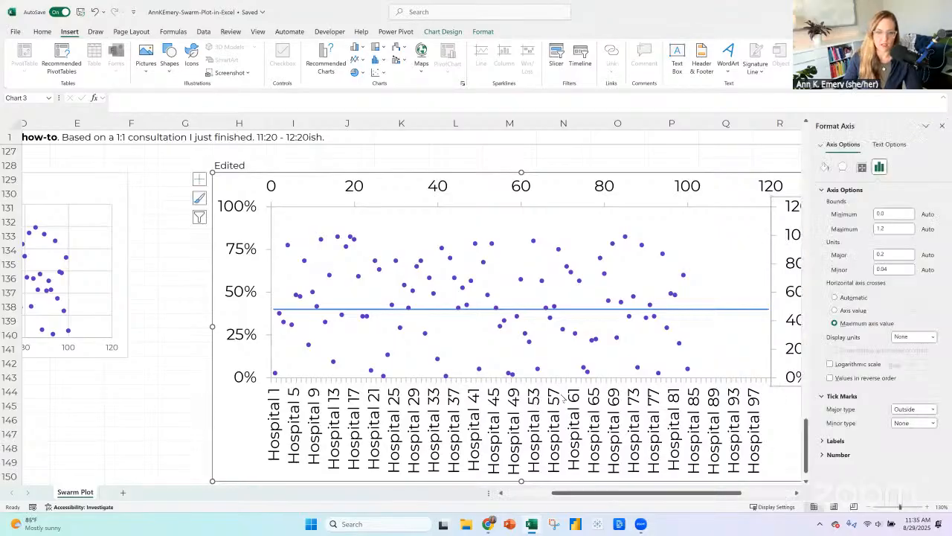
double_click(892, 229)
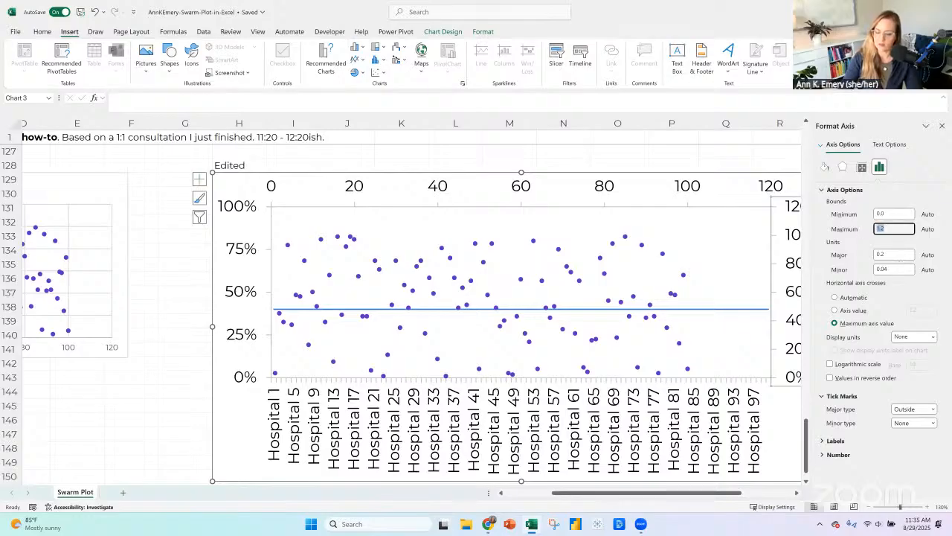
type("1")
key("Return")
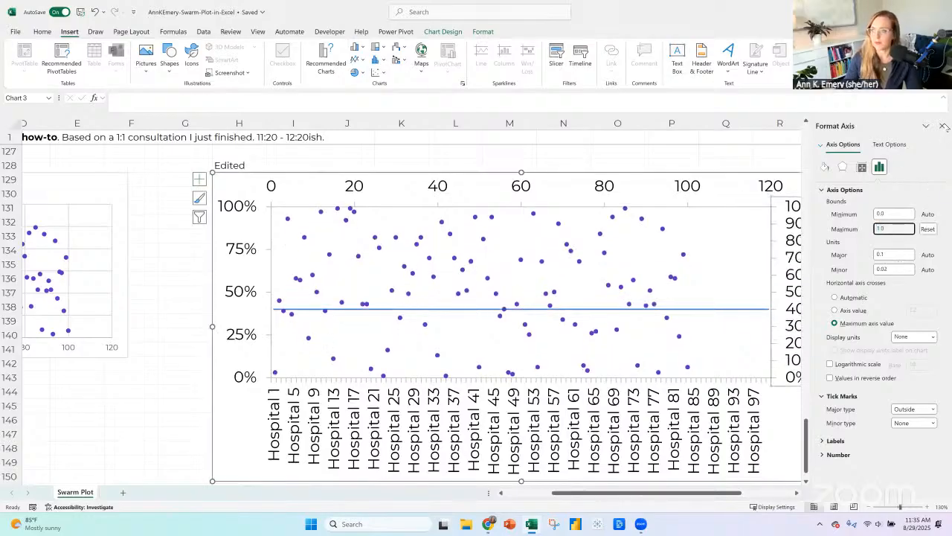
left_click(944, 126)
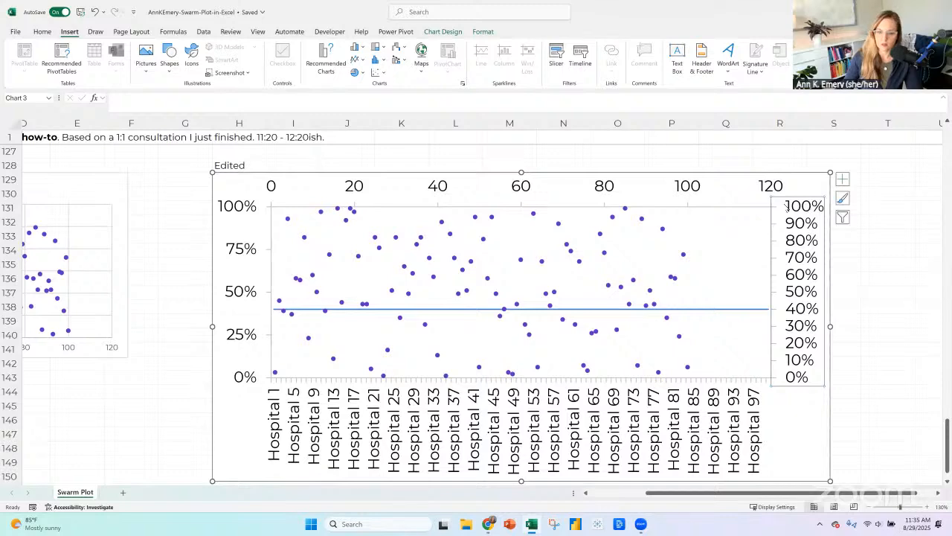
Delete the Edited chart's secondary vertical axis, secondary horizontal axis and the horizontal axis with the hospital names.
key("Delete")
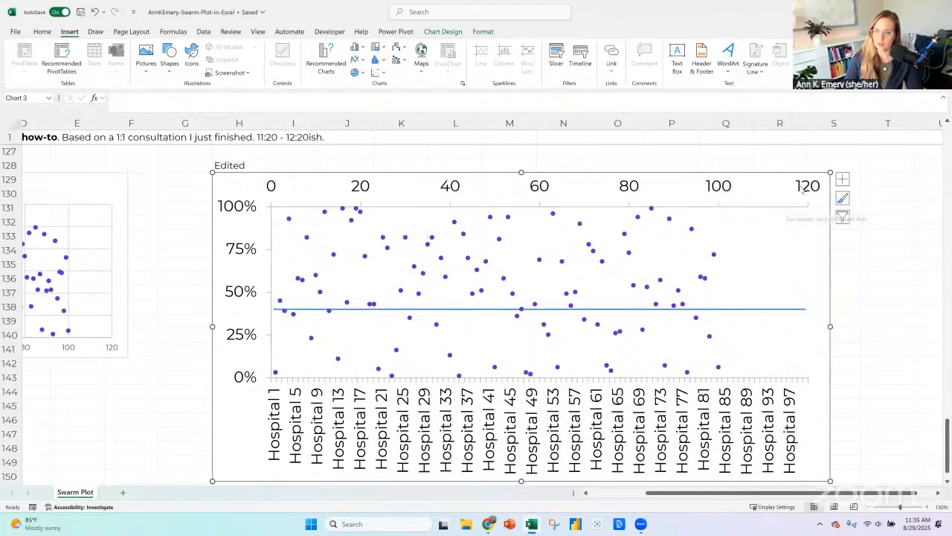
left_click(803, 190)
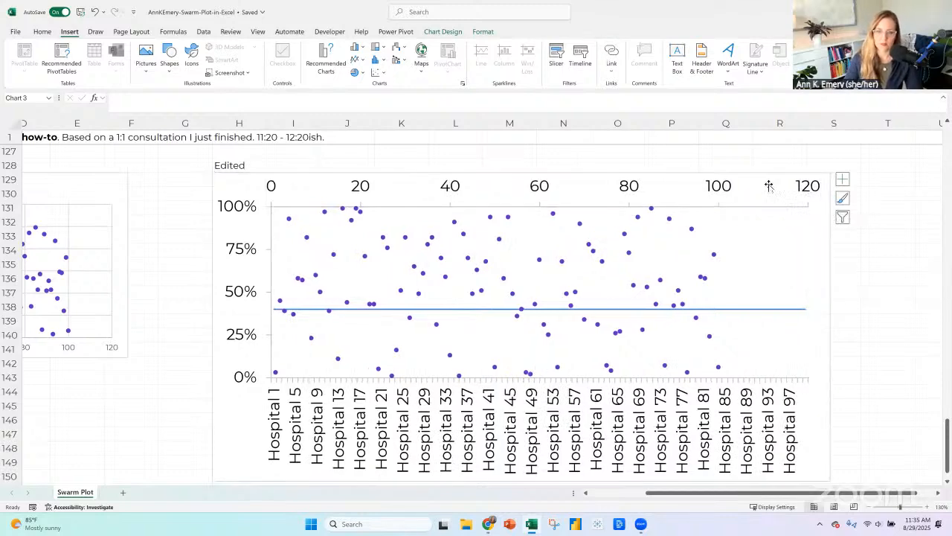
key("Delete")
left_click(323, 418)
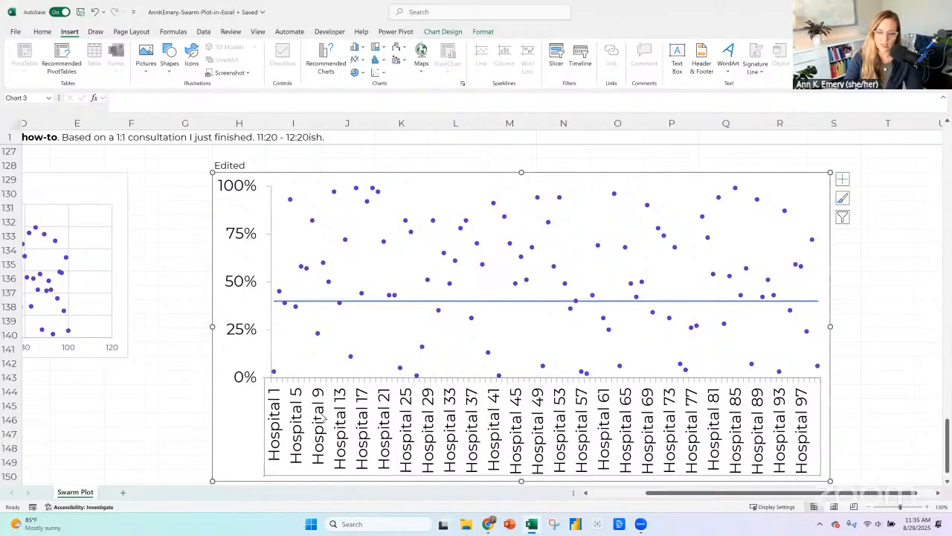
key("Delete")
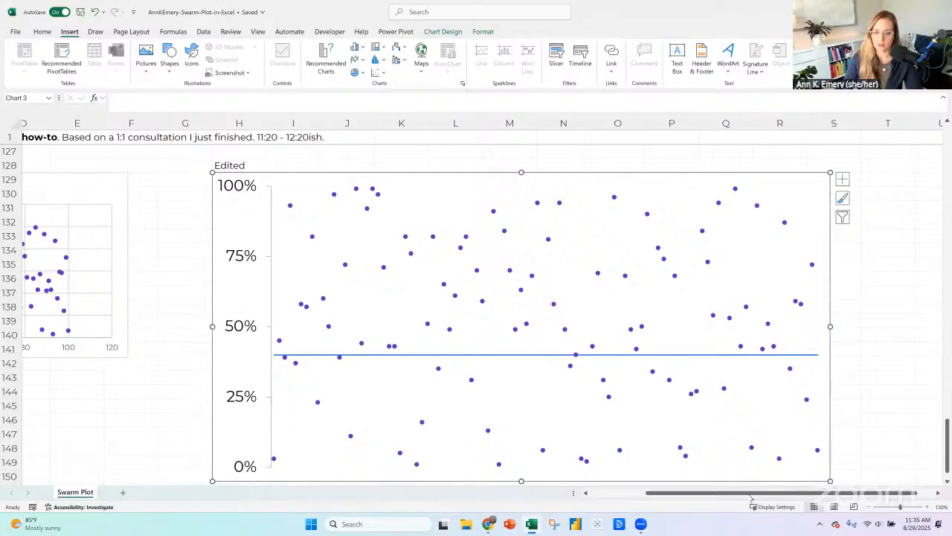
Recolour the outline of the Goal series line in the Edited chart with a red theme colour.
scroll(533, 365, "left", 3)
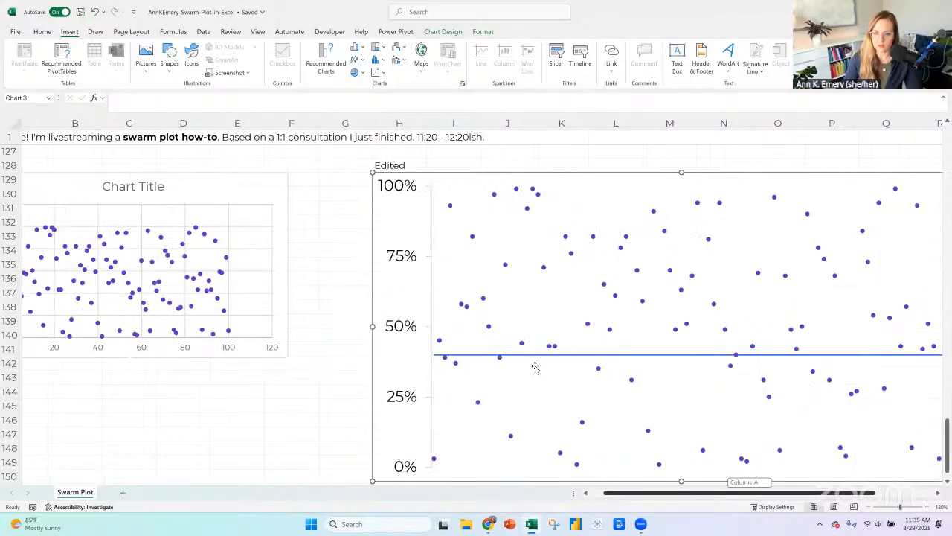
left_click(488, 325)
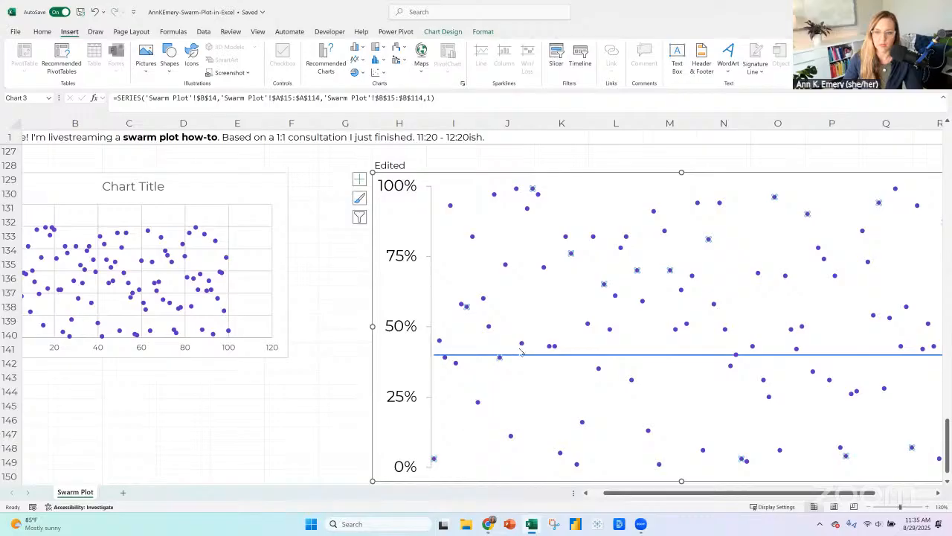
left_click(522, 354)
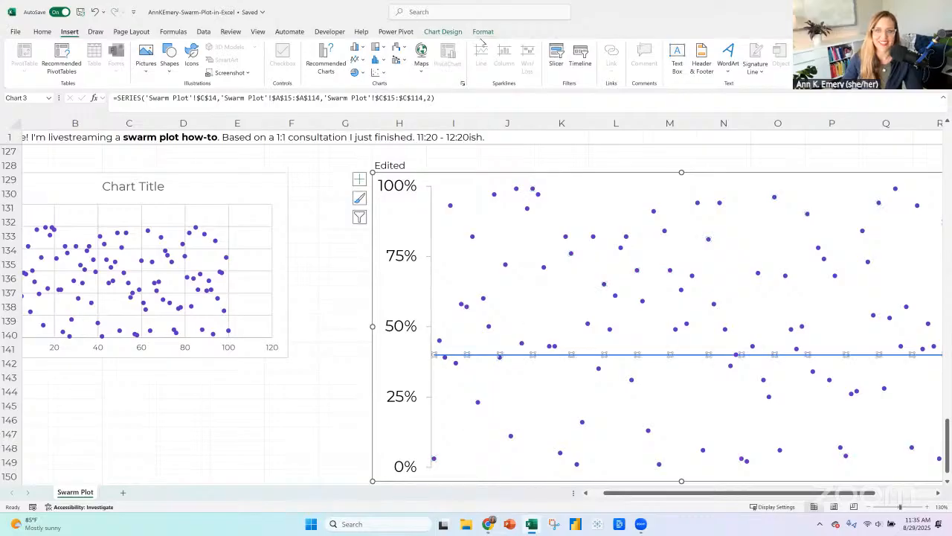
left_click(484, 32)
left_click(418, 59)
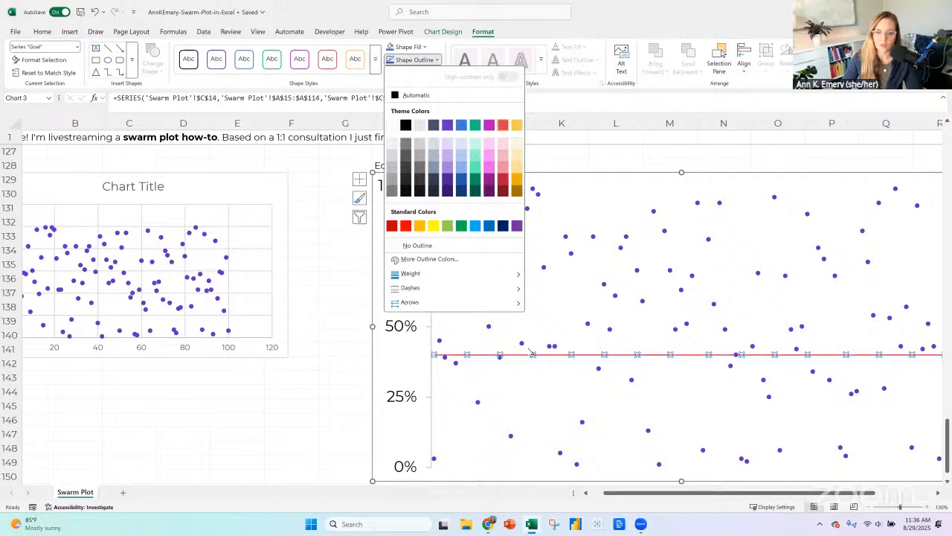
left_click(500, 176)
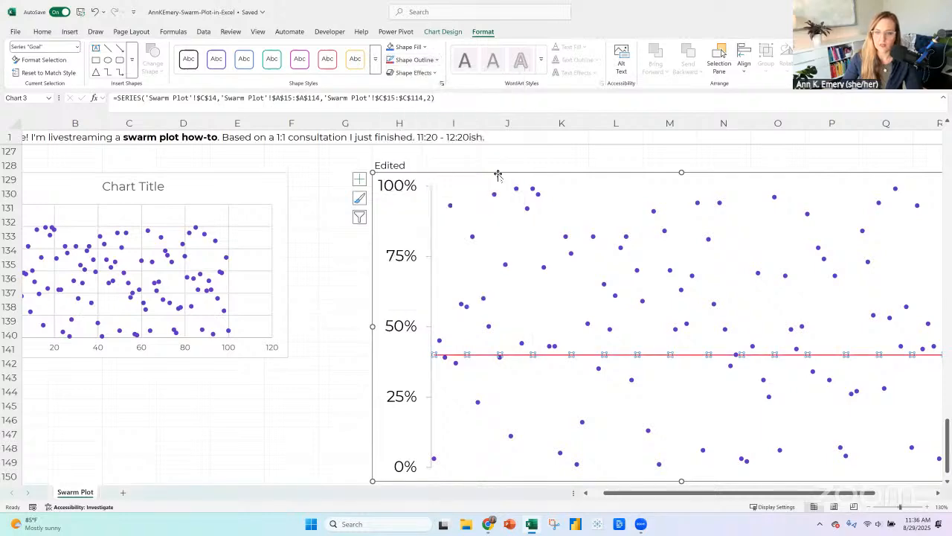
left_click(869, 507)
left_click(868, 508)
left_click(868, 507)
left_click(869, 507)
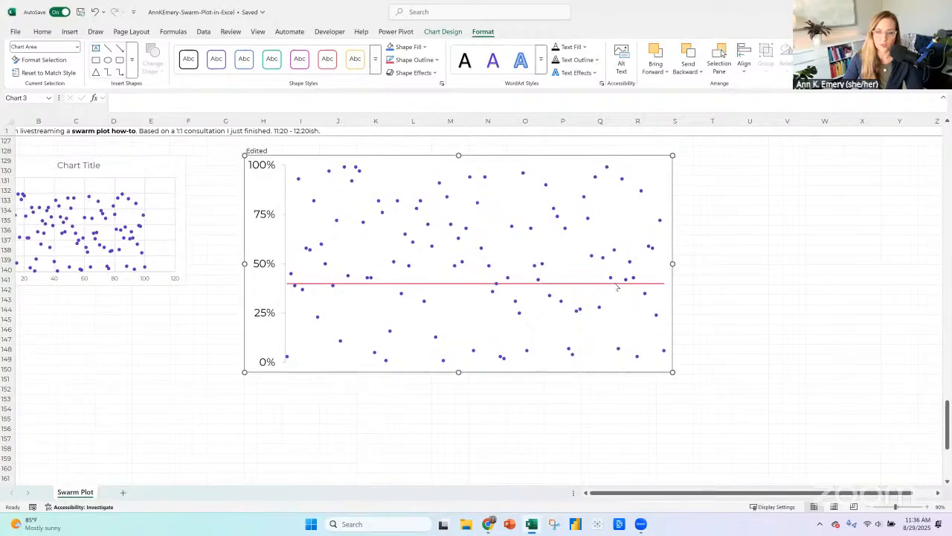
left_click_drag(704, 497, 692, 496)
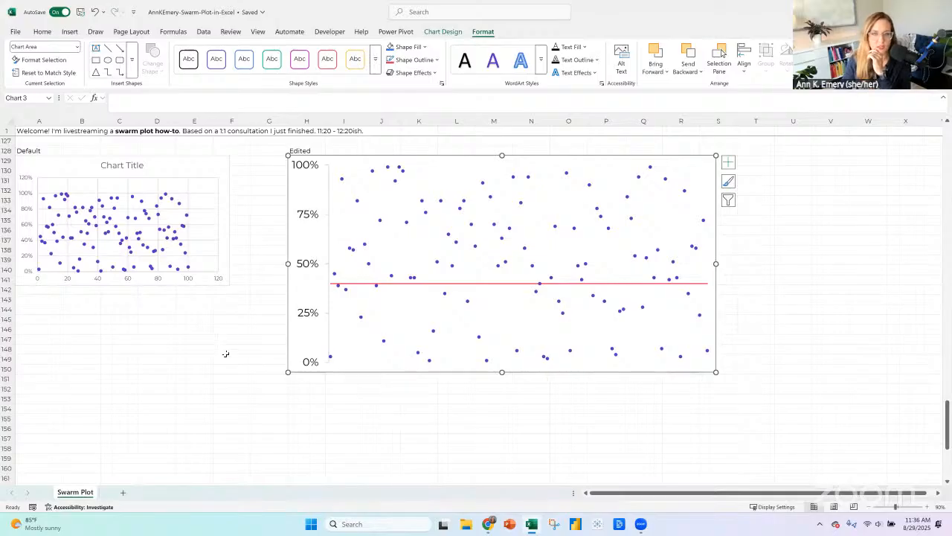
Enter the formula =RANDBETWEEN(1,100)/100 in B15 as the screening rate for Hospital 1.
scroll(225, 353, "up", 2)
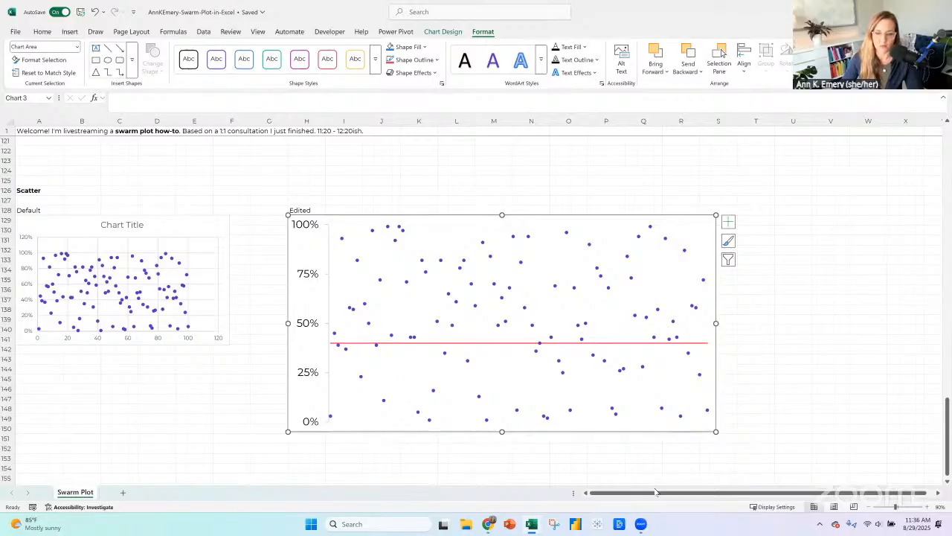
scroll(134, 271, "up", 1)
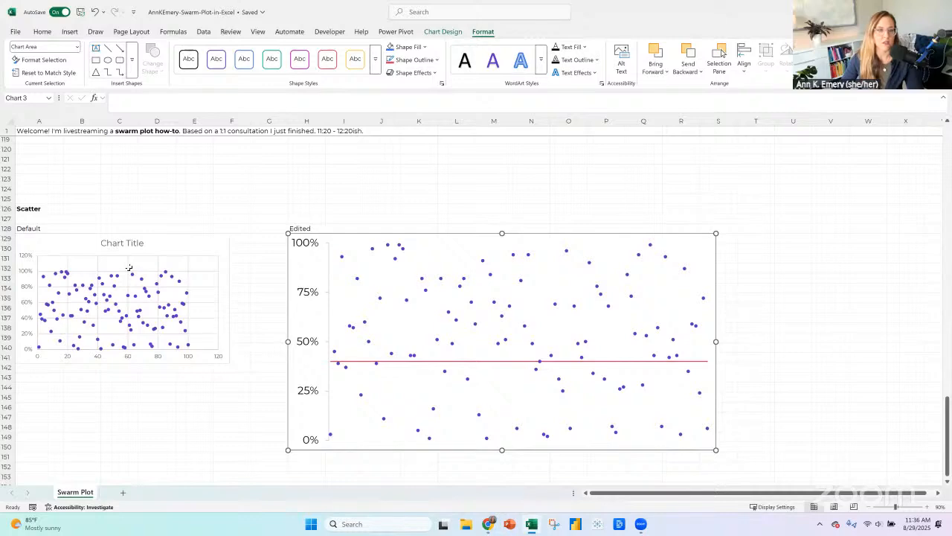
scroll(128, 267, "up", 20)
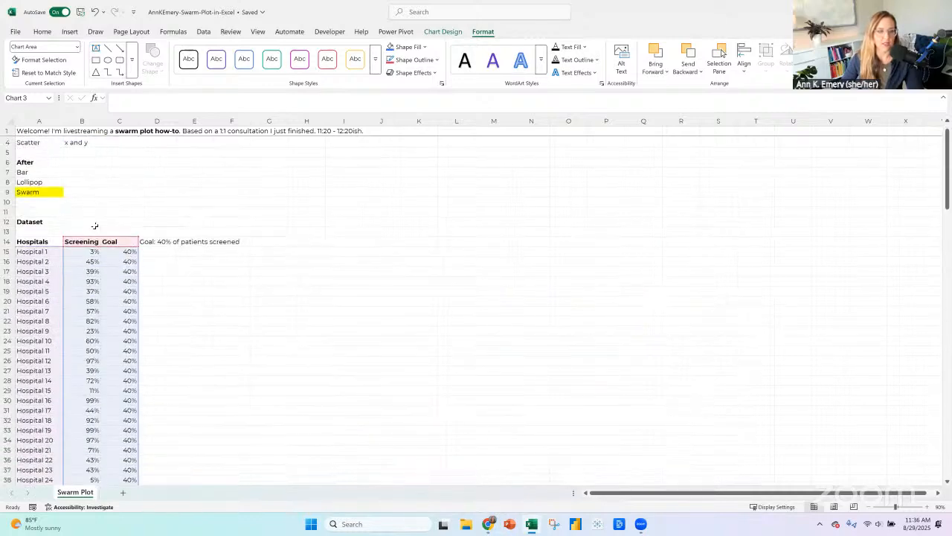
scroll(91, 179, "down", 2)
left_click(92, 181)
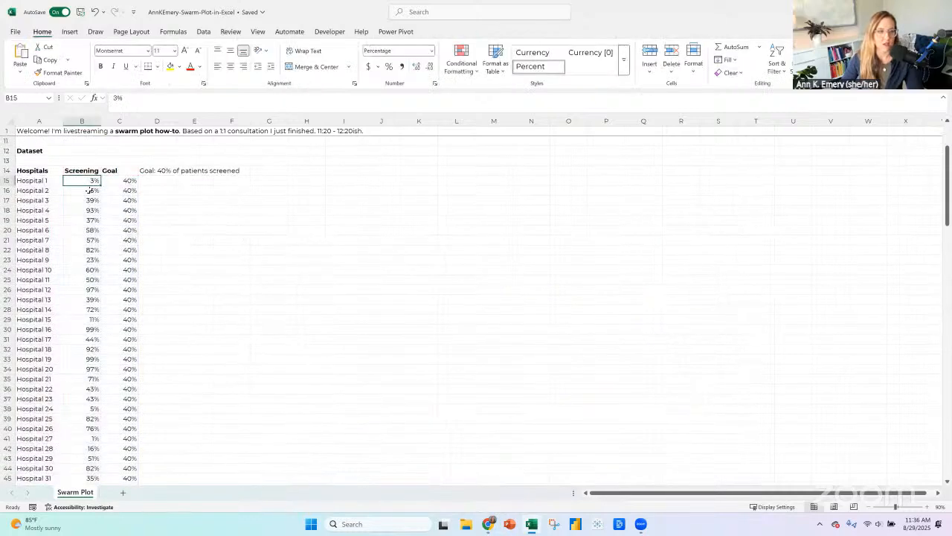
key("Down")
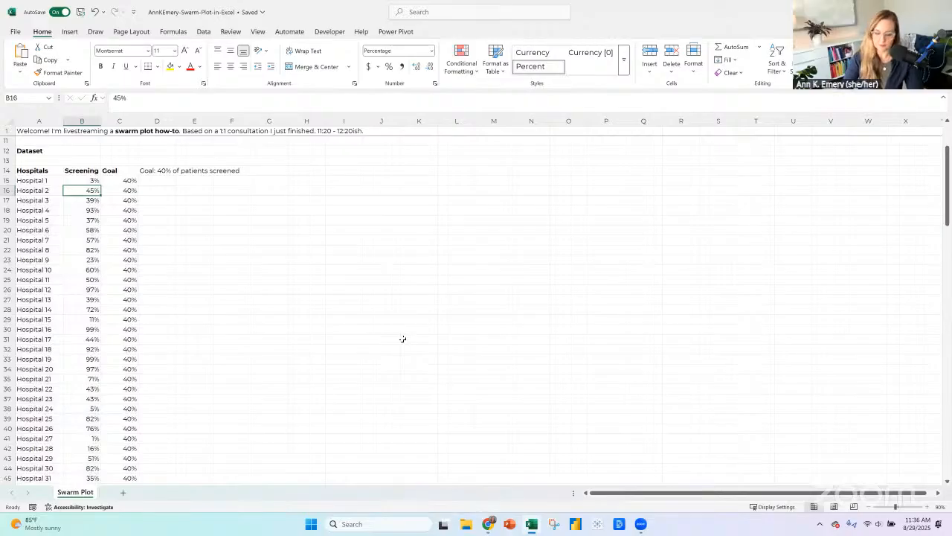
key("Up")
type("=randbetwe")
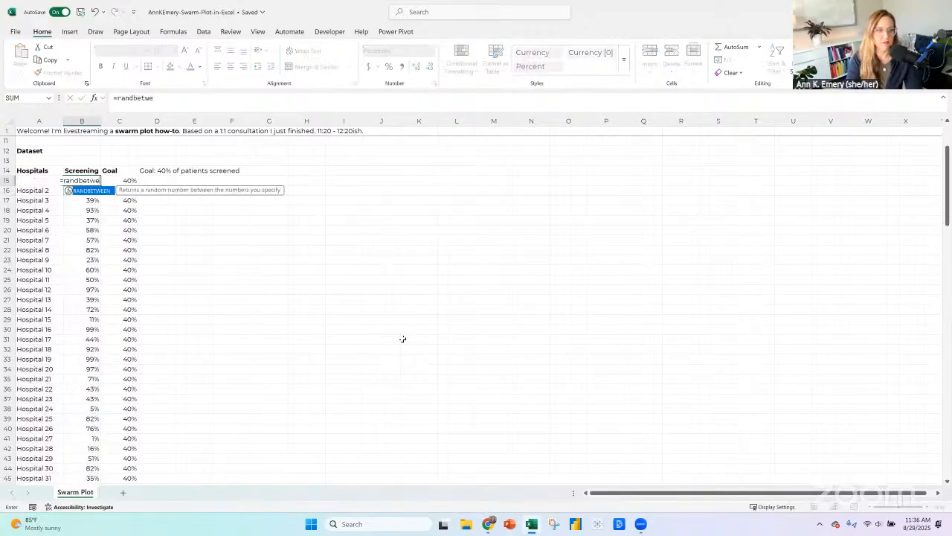
type("en(1")
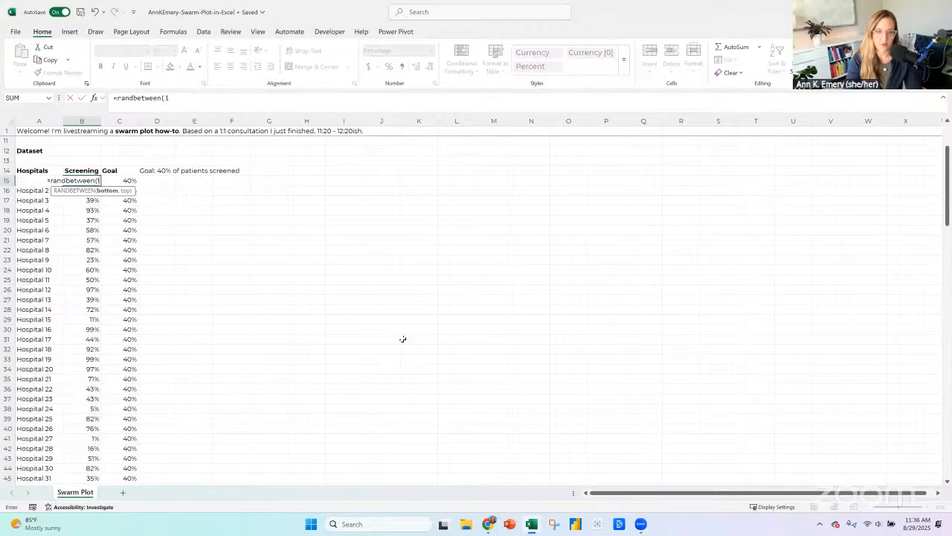
type(",100)/100")
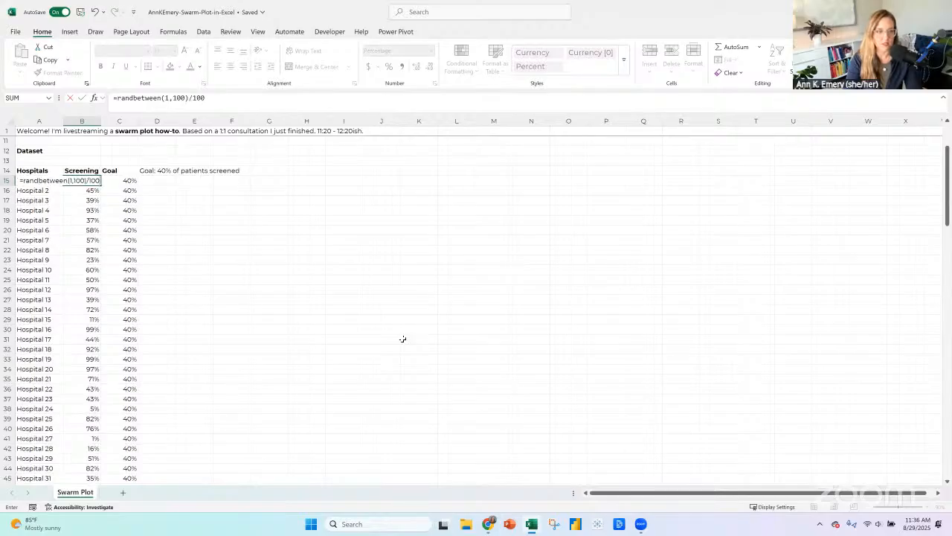
key("ctrl+Return")
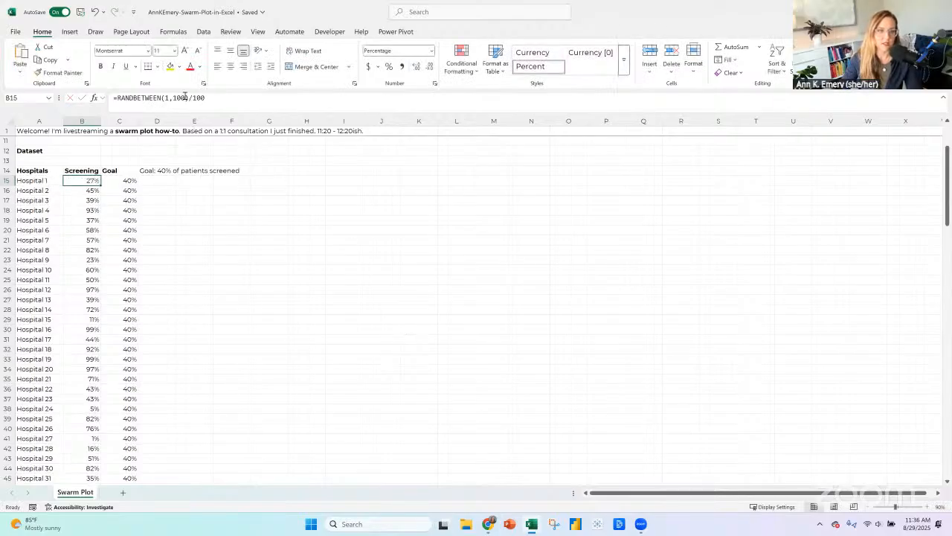
Change the B15 formula to =RANDBETWEEN(1,10)/100 and fill it down through B26 for Hospital 12.
key("F2")
key("BackSpace")
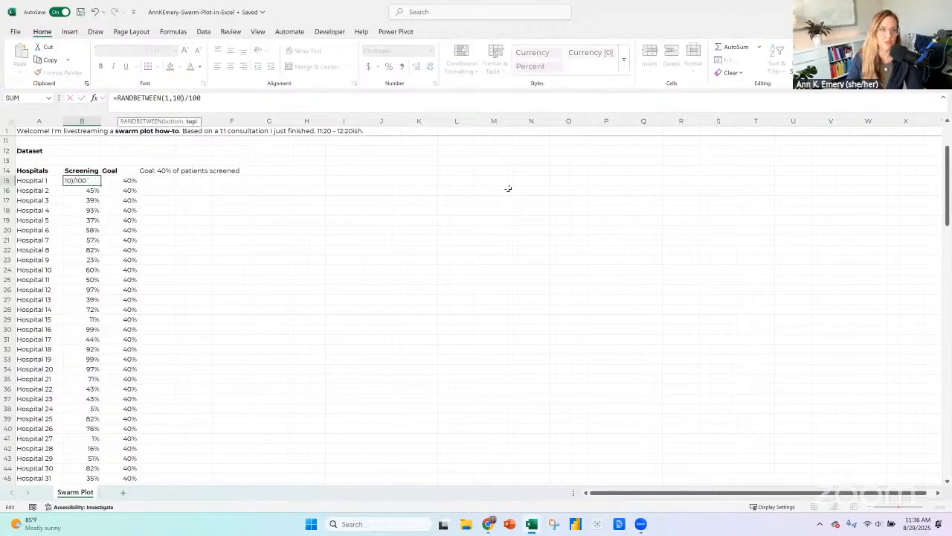
key("Return")
left_click(97, 180)
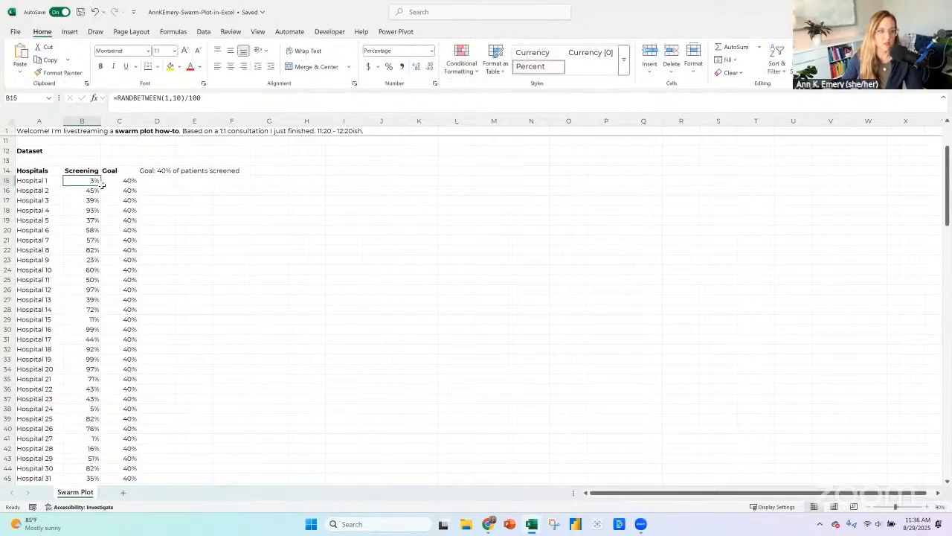
left_click_drag(100, 186, 84, 290)
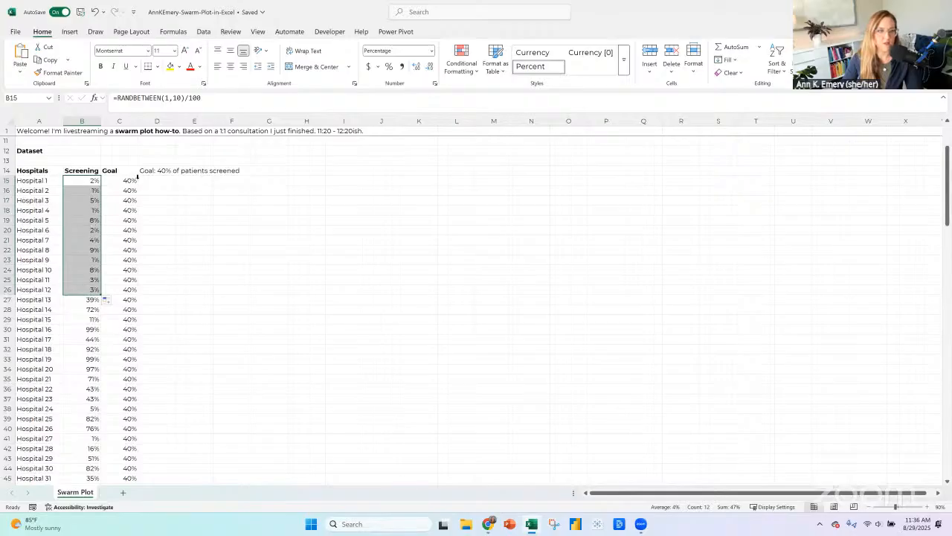
Change the B22 formula to =RANDBETWEEN(10,20)/100 and fill it down through B38 for Hospital 24.
left_click(85, 250)
double_click(175, 98)
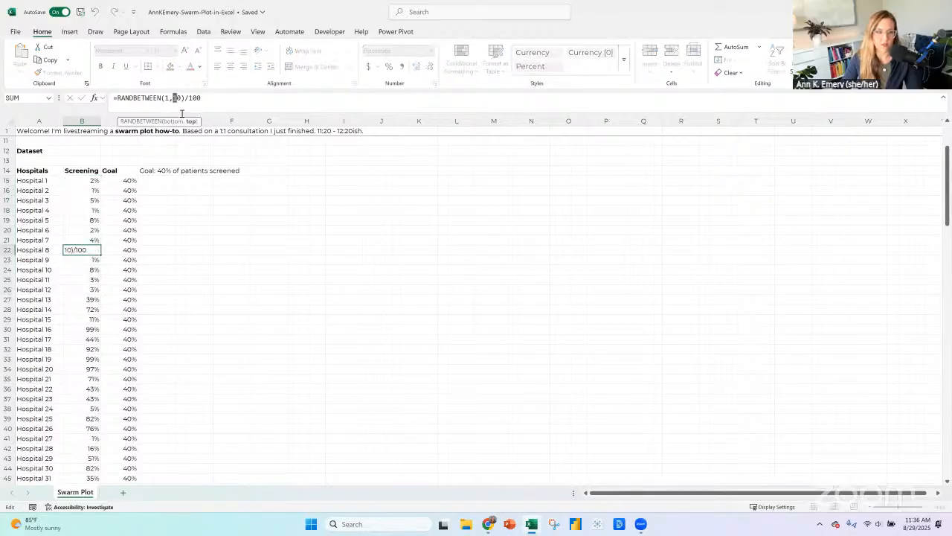
type("20")
left_click(167, 98)
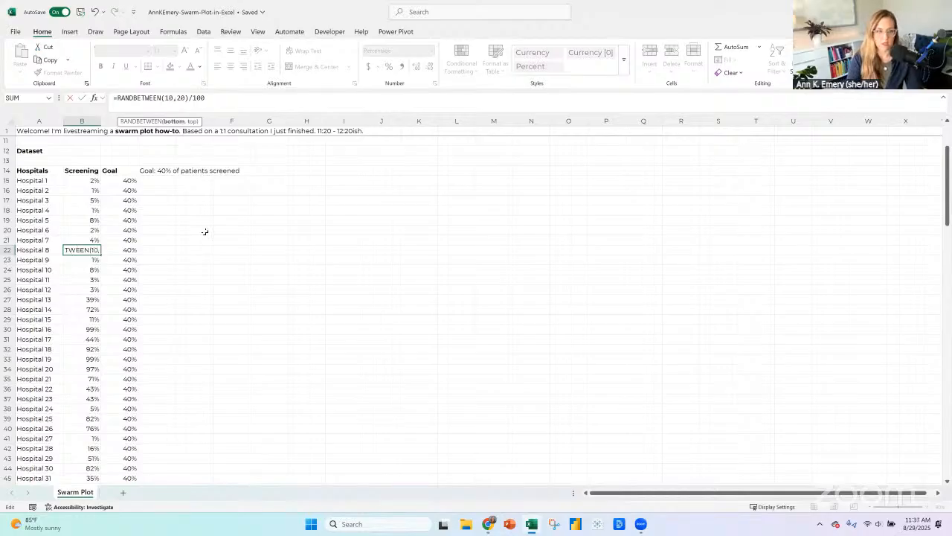
key("Return")
left_click(94, 250)
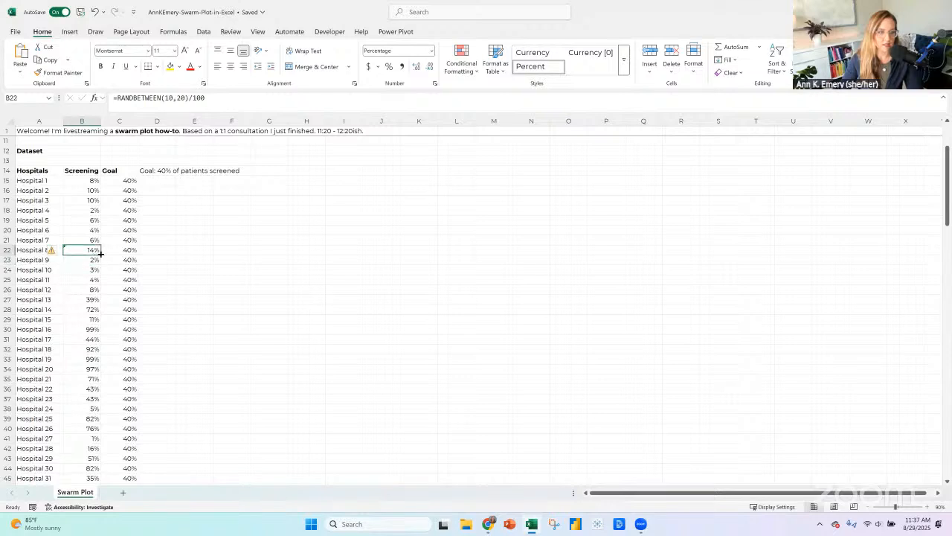
left_click_drag(100, 254, 87, 307)
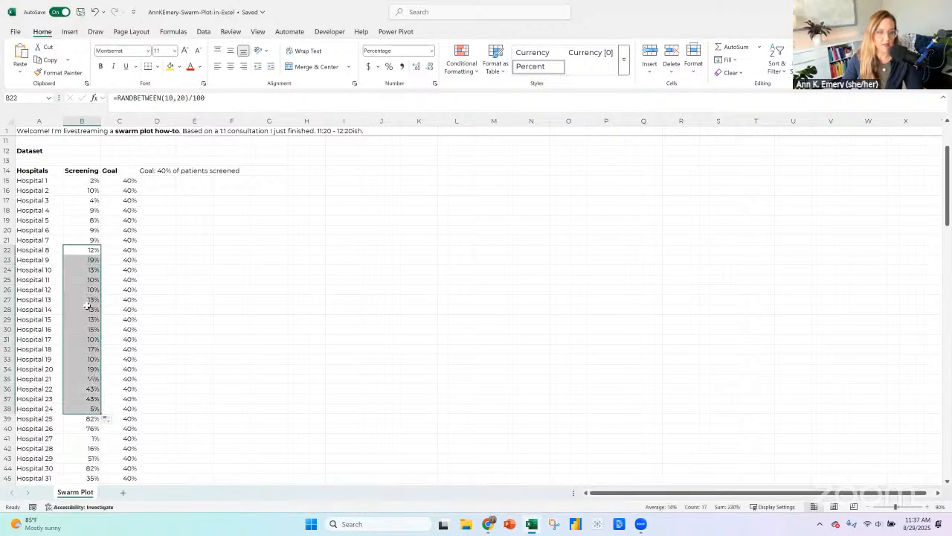
Enlarge the sheet view to 140% and change the B38 formula for Hospital 24 to =RANDBETWEEN(80,100)/100.
scroll(87, 307, "down", 2)
scroll(87, 307, "down", 3)
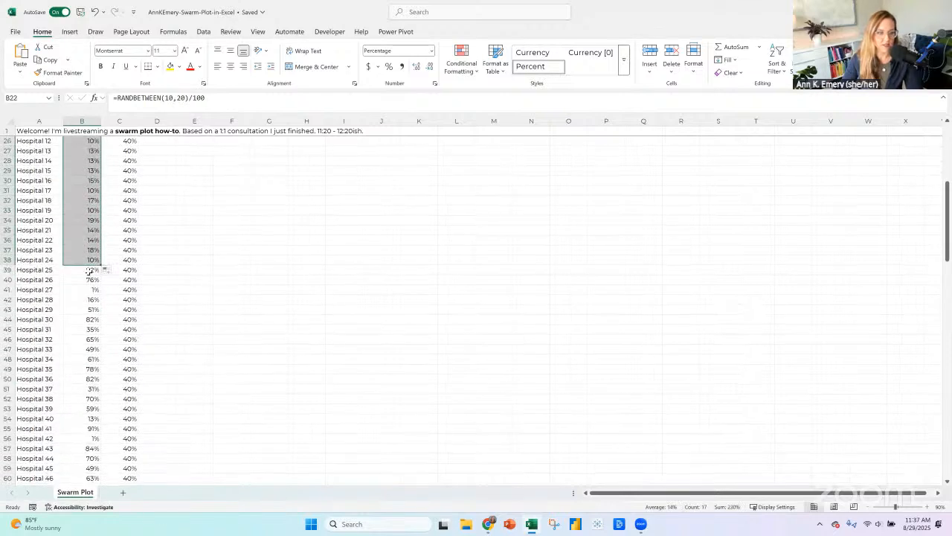
left_click(88, 271)
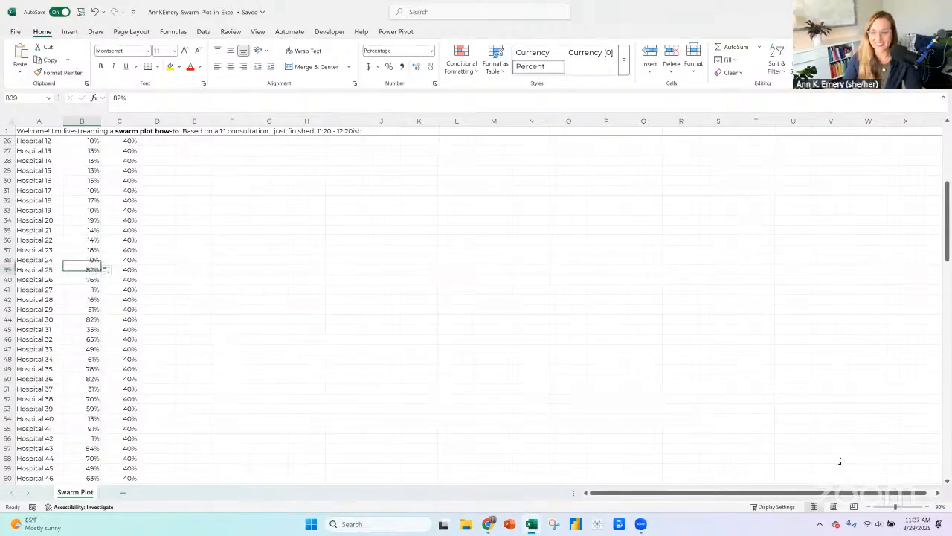
left_click(928, 507)
left_click(927, 507)
left_click(928, 507)
left_click(928, 507)
left_click(927, 507)
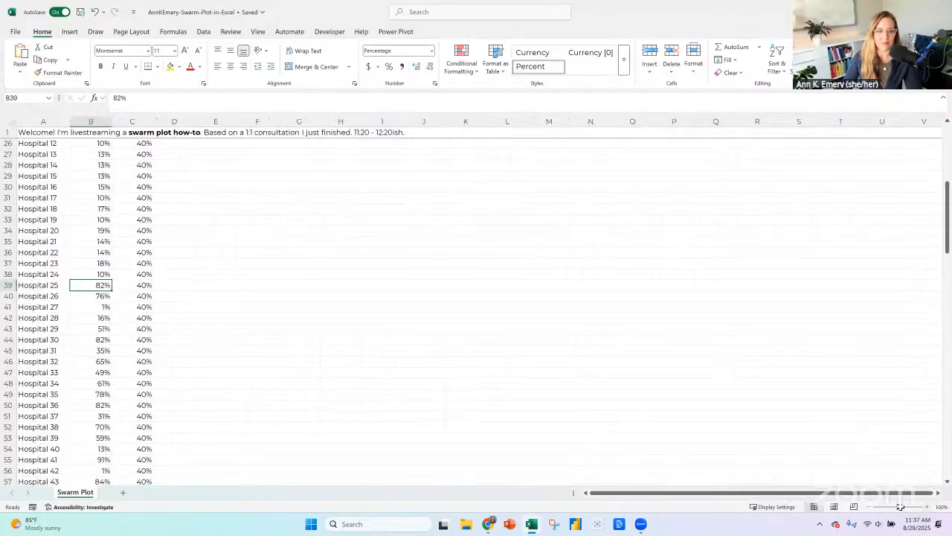
scroll(164, 296, "down", 1)
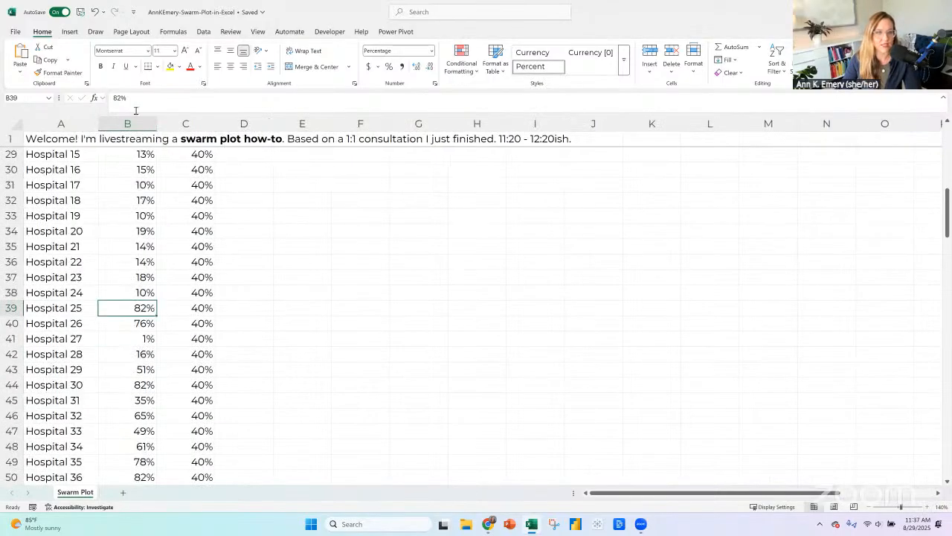
left_click(138, 293)
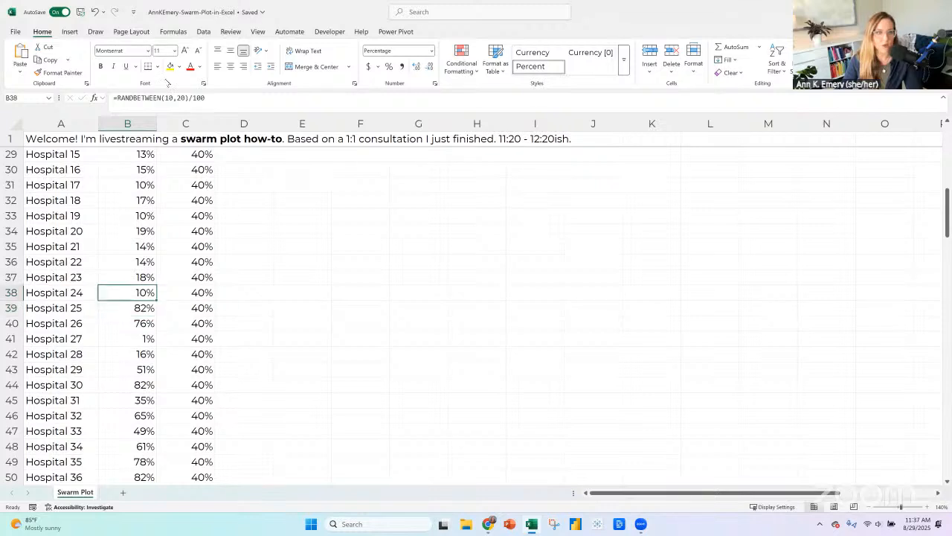
left_click(168, 97)
double_click(167, 98)
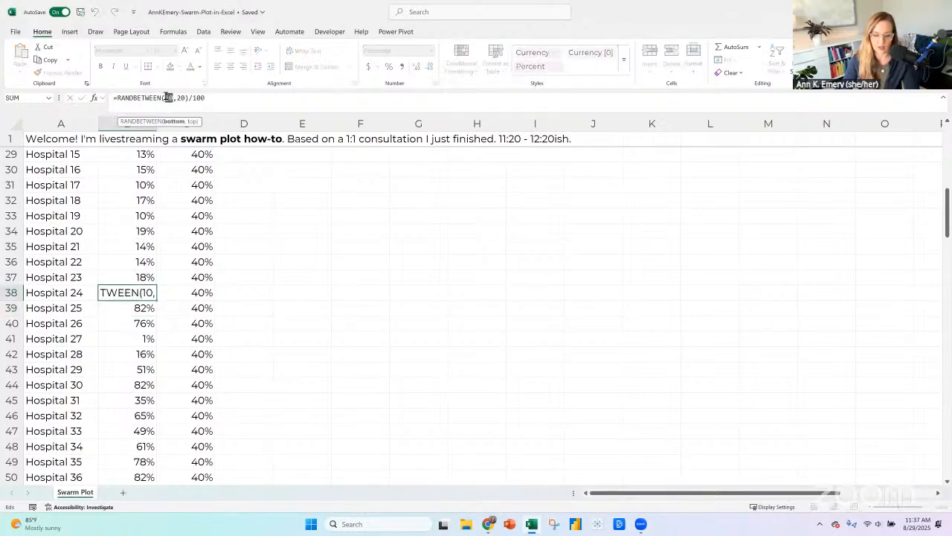
type("8")
key("End")
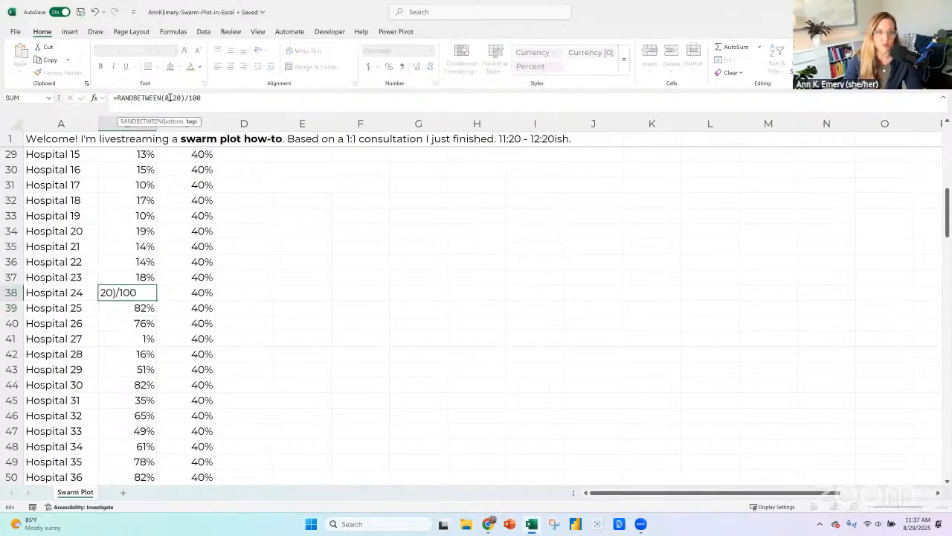
left_click(171, 97)
type("0")
double_click(182, 98)
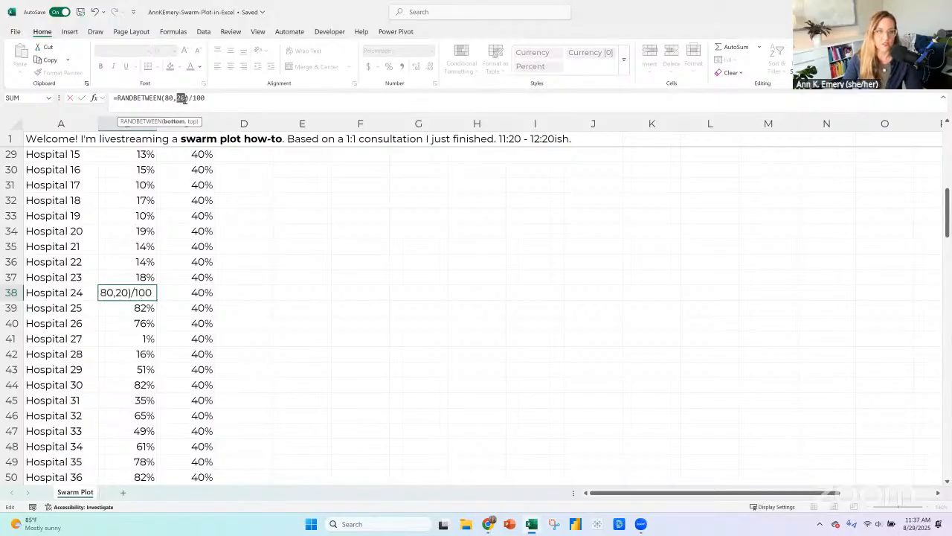
type("100")
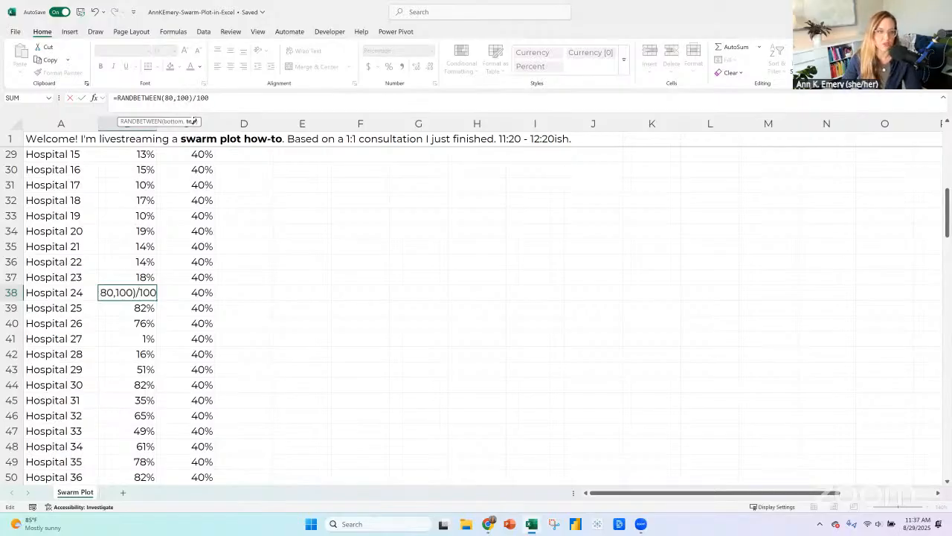
key("Return")
Fill the B38 formula down through B69 for Hospital 55 and check how the new rates spread in both scatter charts.
left_click(152, 293)
left_click_drag(155, 300, 153, 482)
scroll(714, 346, "down", 10)
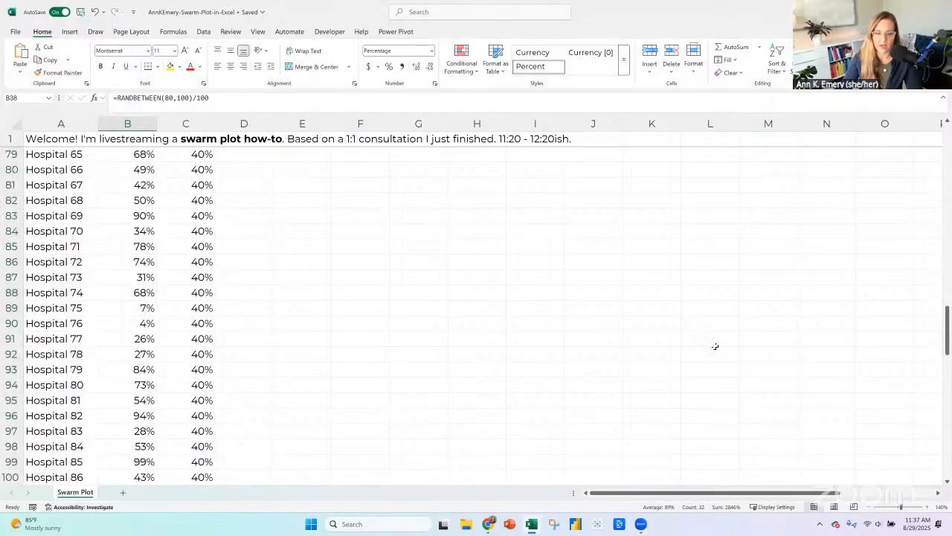
scroll(714, 346, "down", 5)
scroll(714, 346, "down", 13)
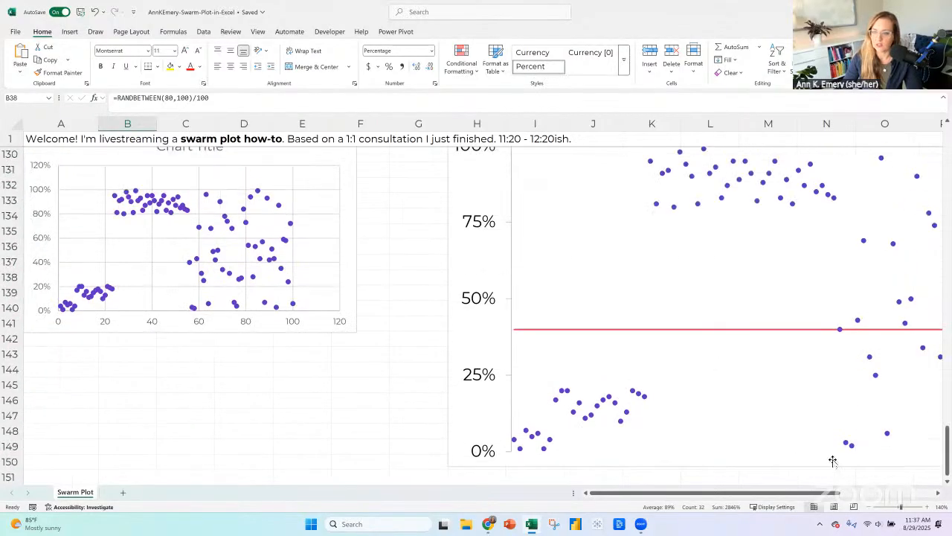
scroll(863, 497, "right", 5)
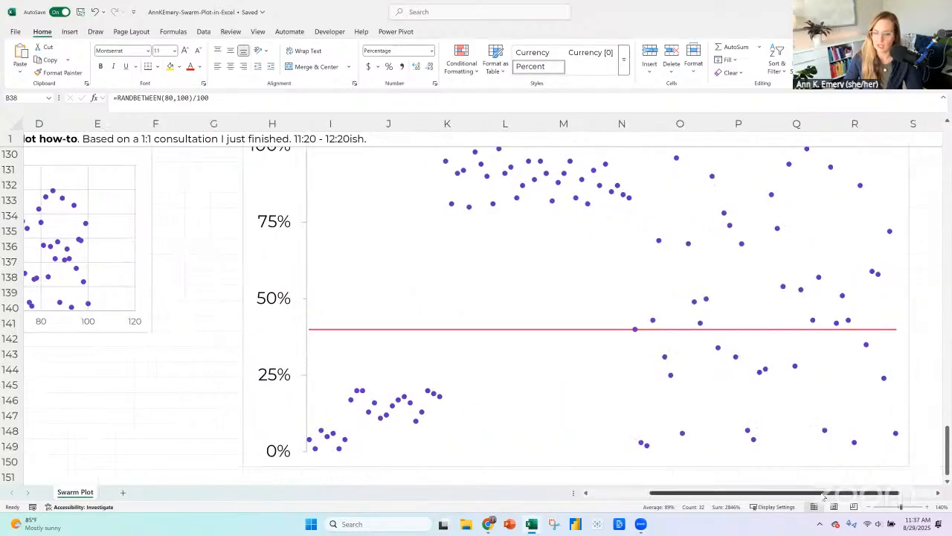
left_click_drag(822, 493, 759, 493)
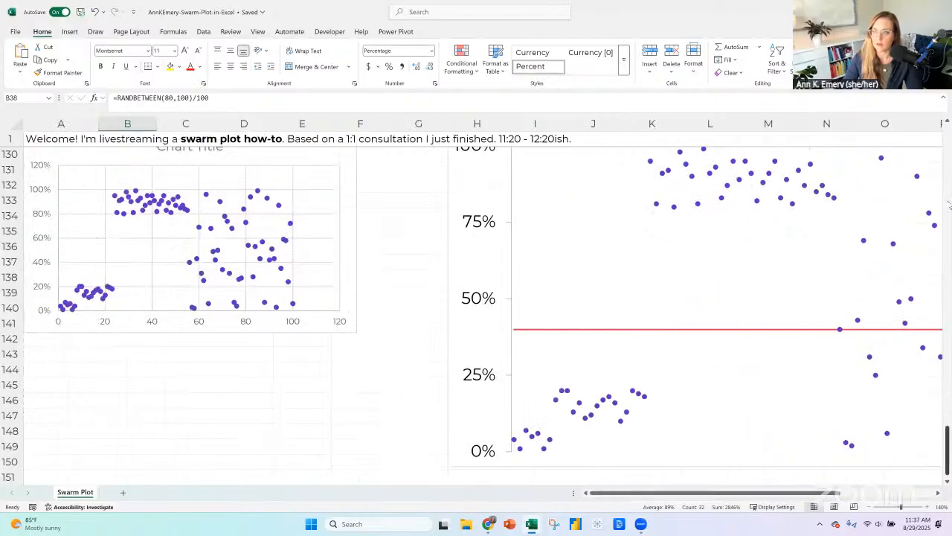
scroll(412, 314, "up", 20)
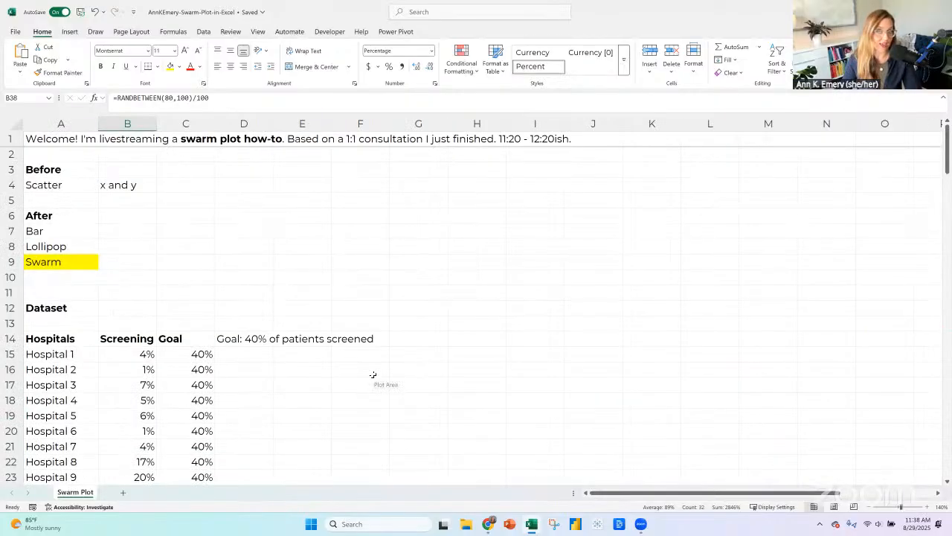
Replace the screening rate formulas in B15:B114 with their static values and clear the copy selection.
left_click(177, 356)
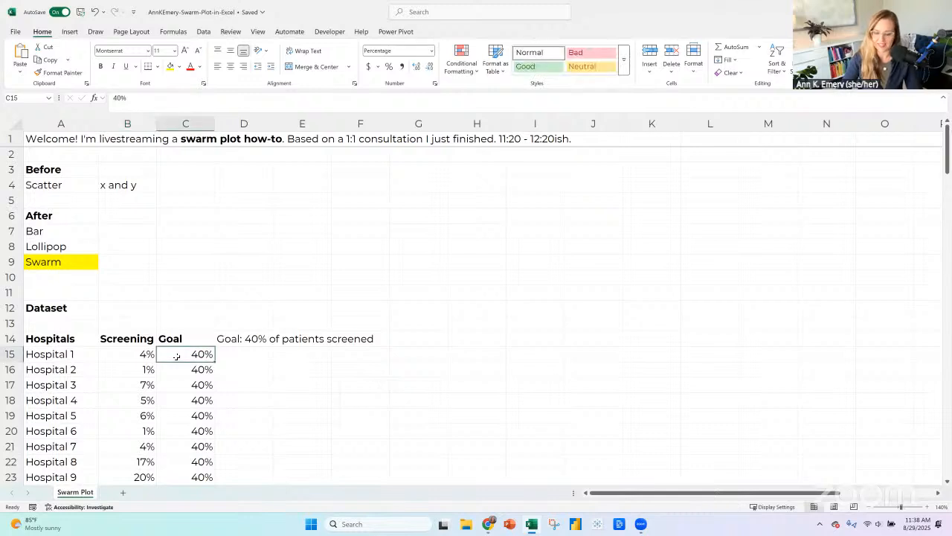
key("Left")
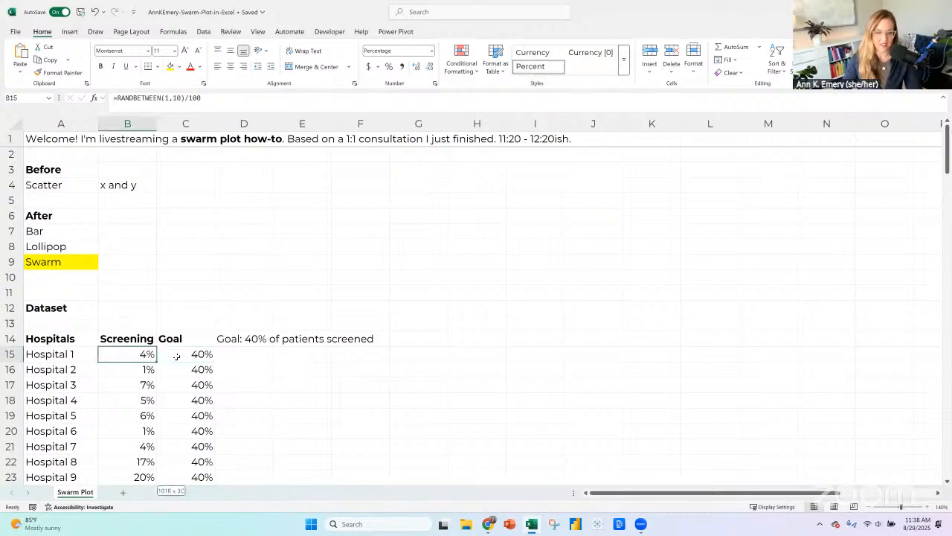
key("ctrl+shift+Down")
key("ctrl+c")
left_click(20, 71)
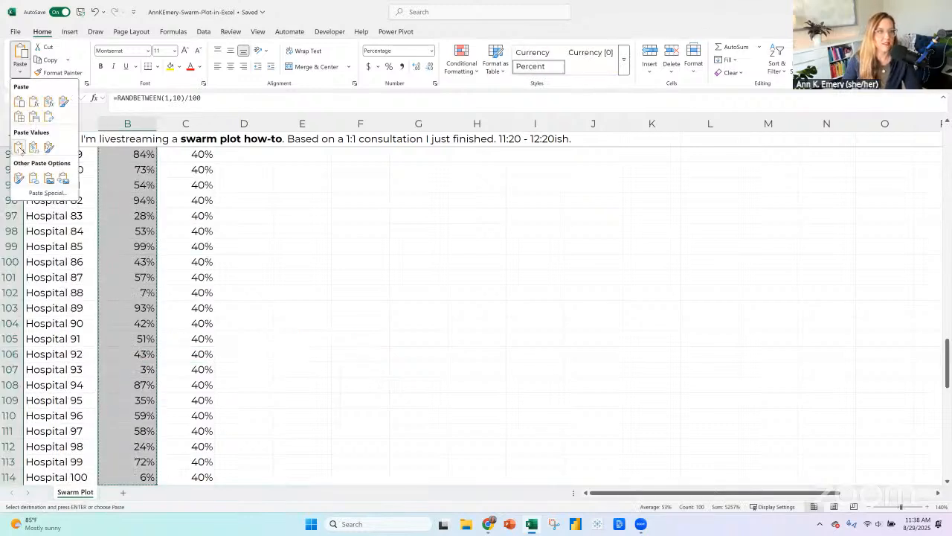
left_click(19, 147)
scroll(175, 221, "up", 11)
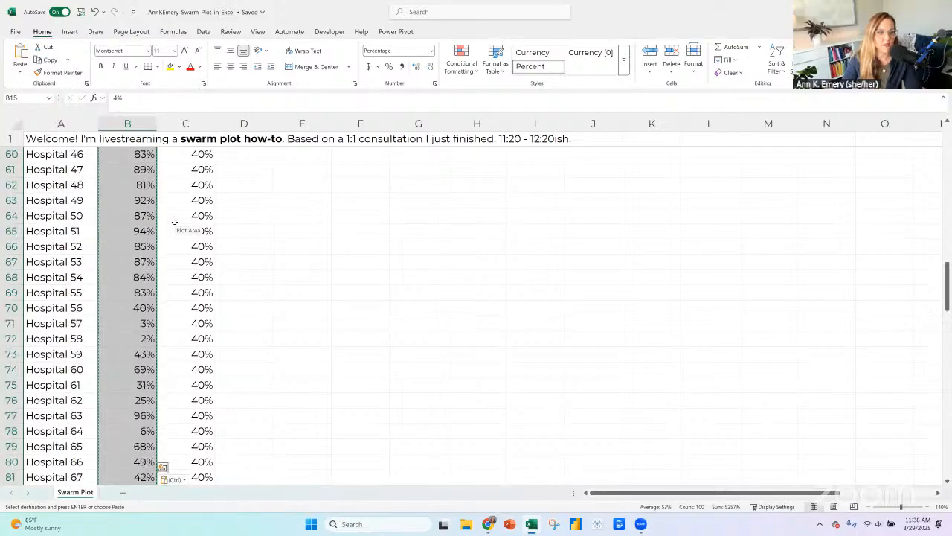
scroll(174, 221, "up", 10)
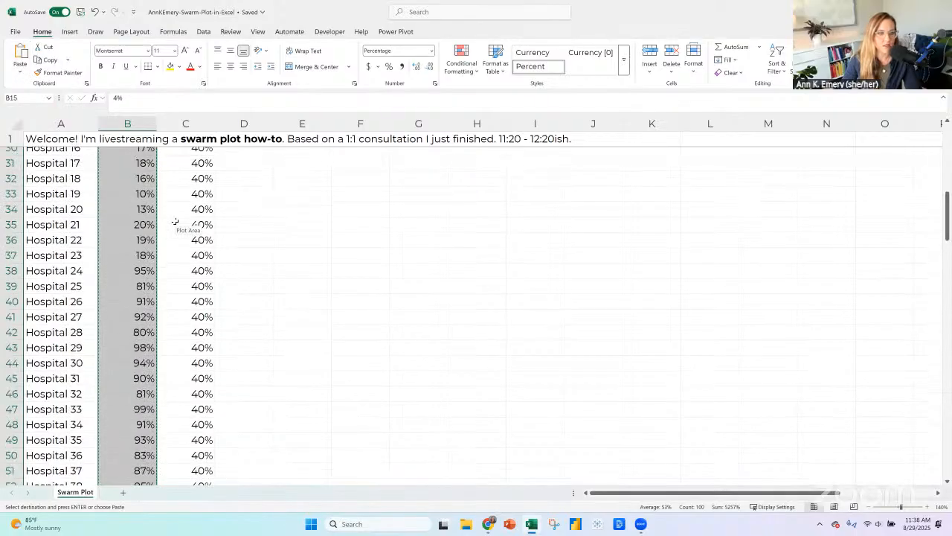
scroll(144, 335, "up", 9)
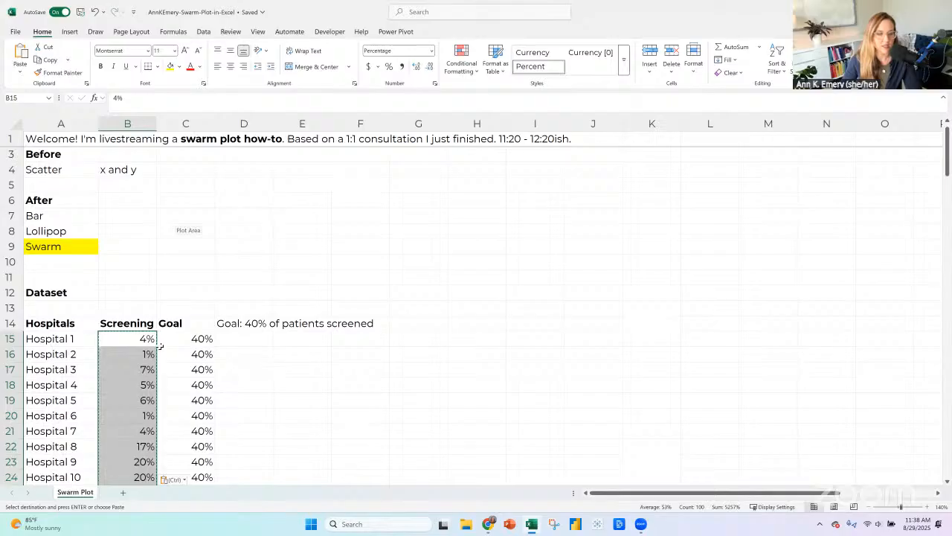
left_click(75, 343)
left_click(76, 370)
left_click(291, 343)
key("Escape")
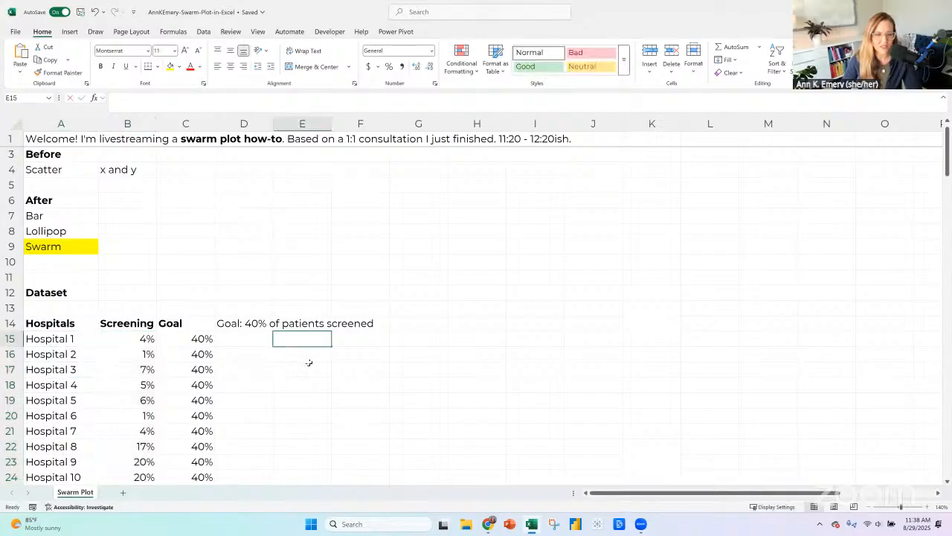
Delete the note "Goal: 40% of patients screened" from D14.
left_click(308, 364)
left_click(146, 353)
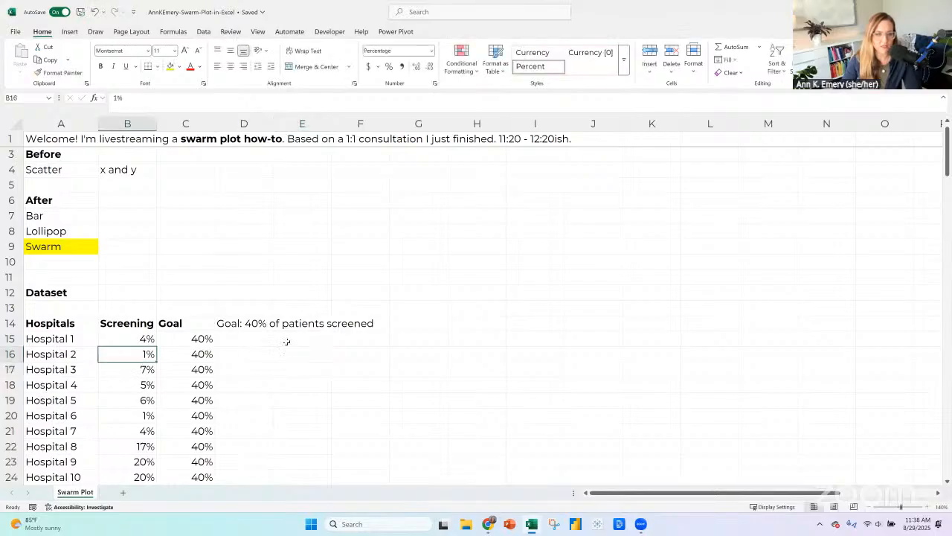
left_click(265, 322)
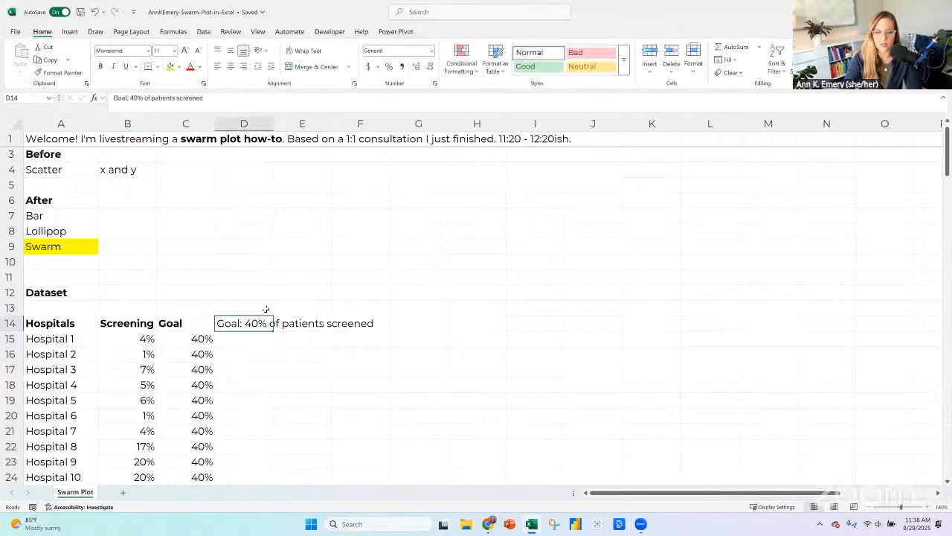
key("Delete")
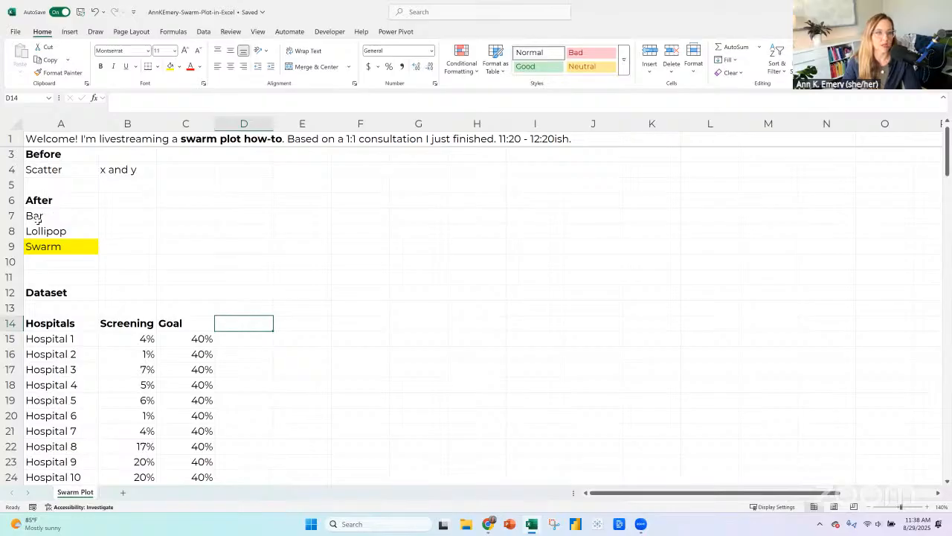
Enter =RANDBETWEEN(1,100) in E15 and fill it down through E114 for Hospital 100.
left_click(37, 218)
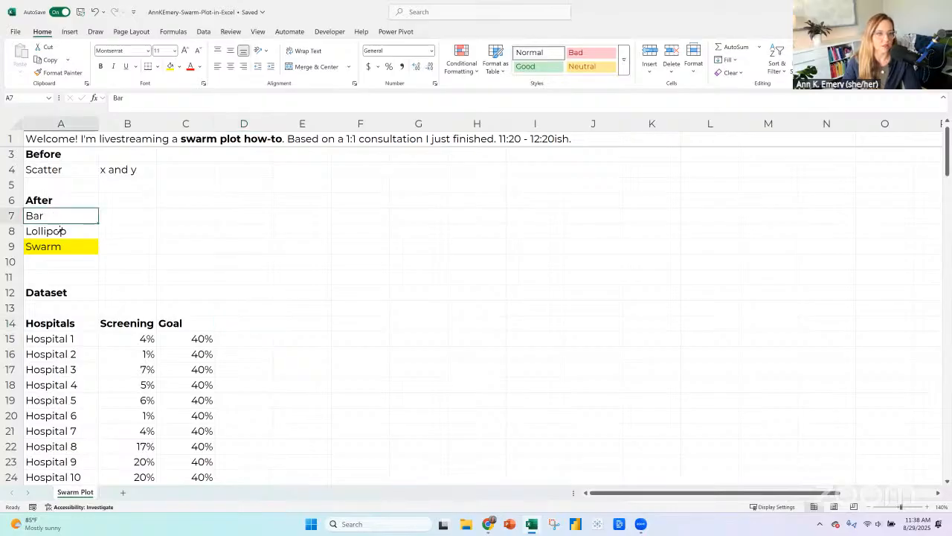
left_click(283, 340)
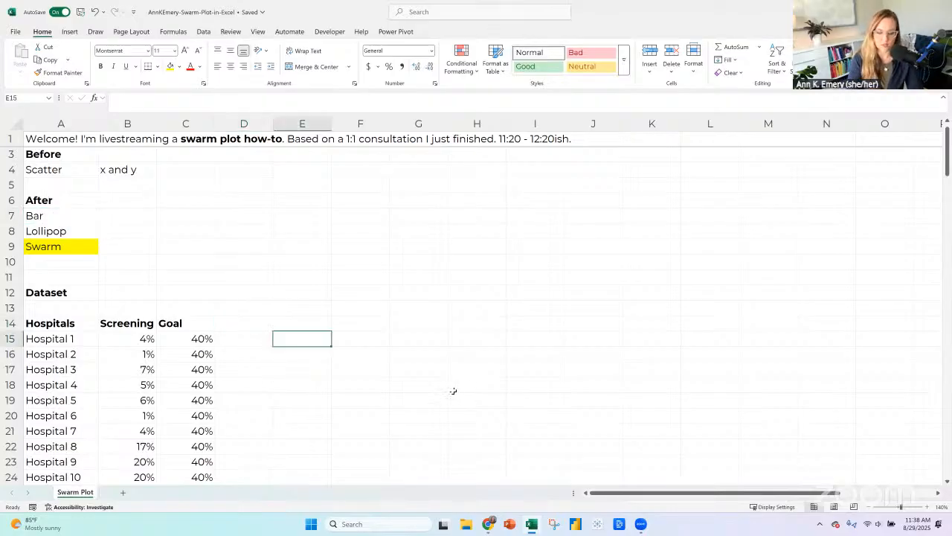
type("=randbet")
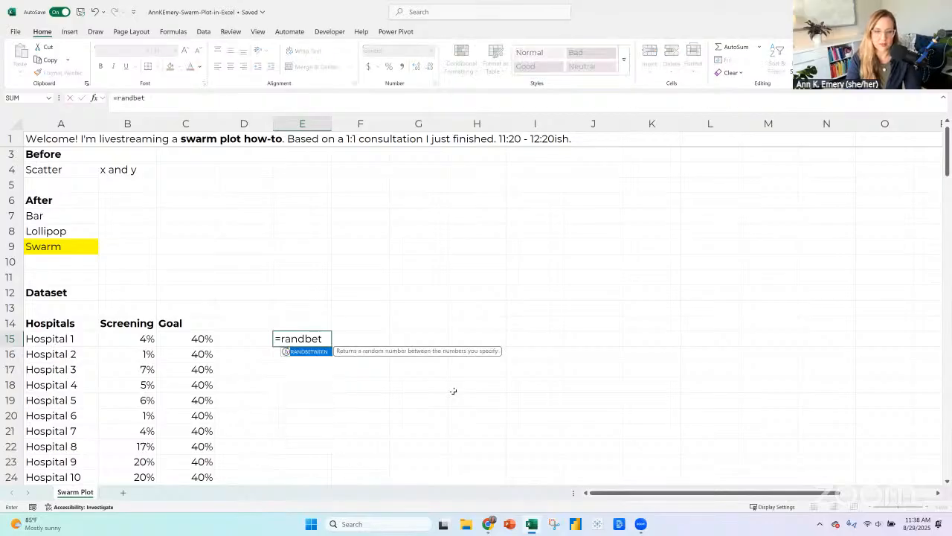
type("ween(1,")
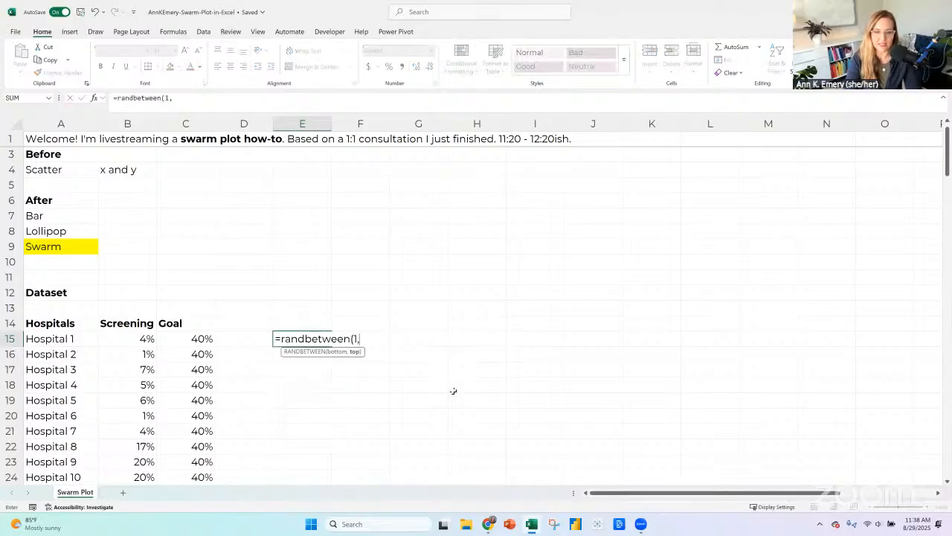
type("100")
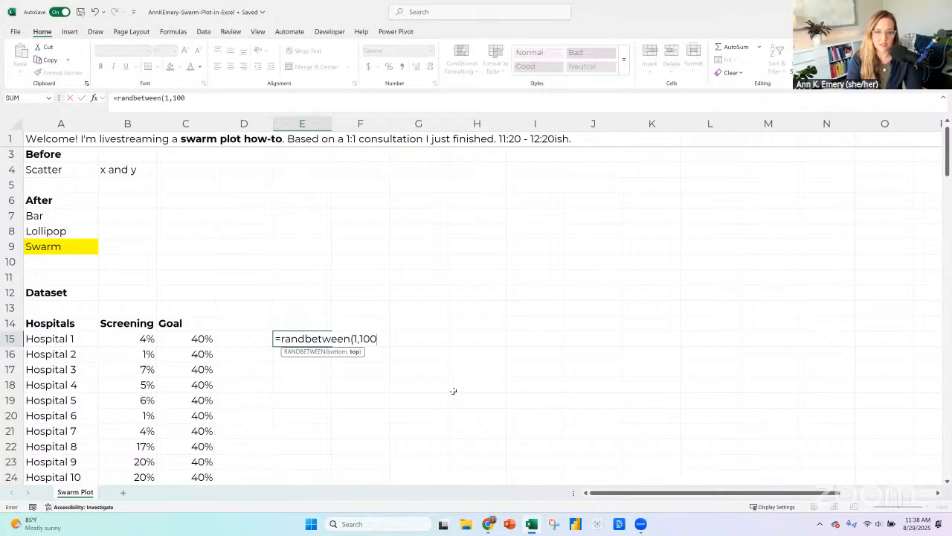
type(")")
key("Return")
key("Up")
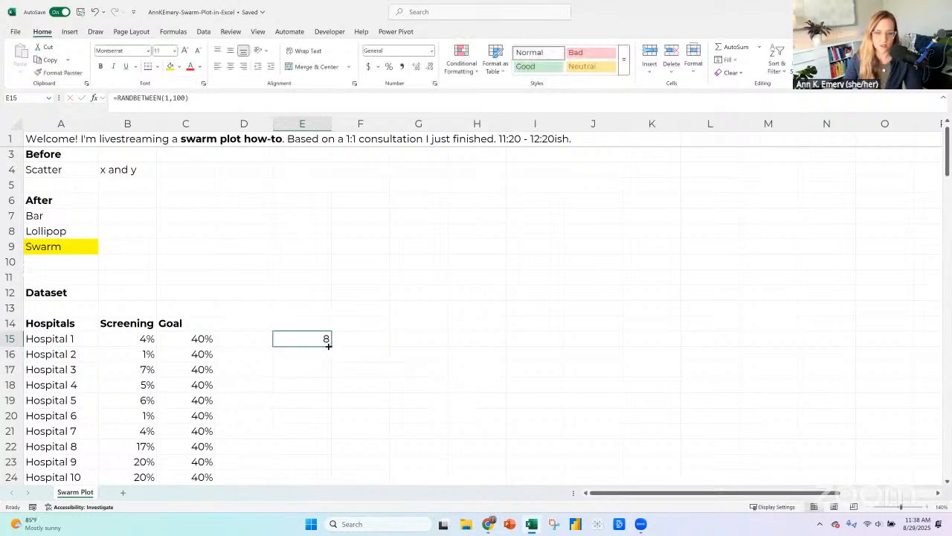
left_click_drag(328, 346, 313, 316)
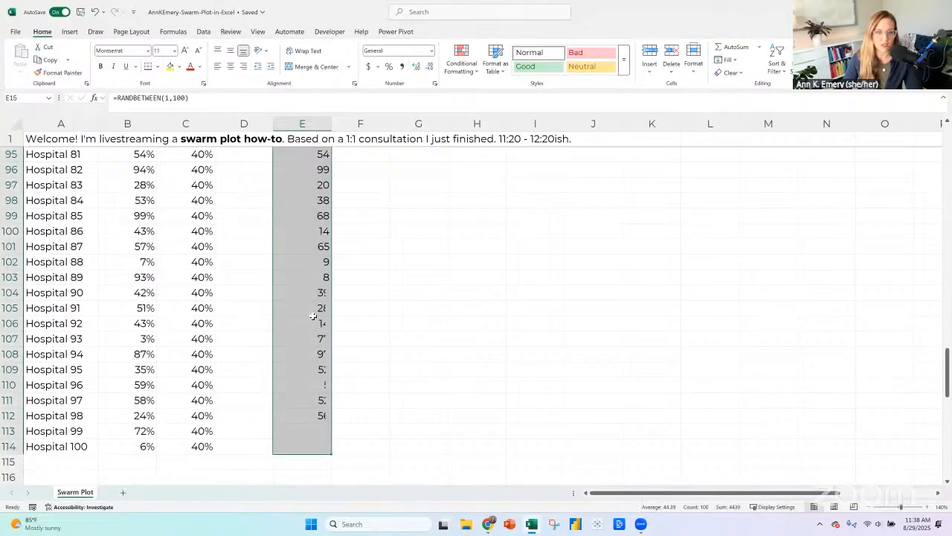
Replace the RANDBETWEEN formulas in E15:E114 with their static values.
scroll(313, 316, "up", 15)
scroll(274, 307, "up", 12)
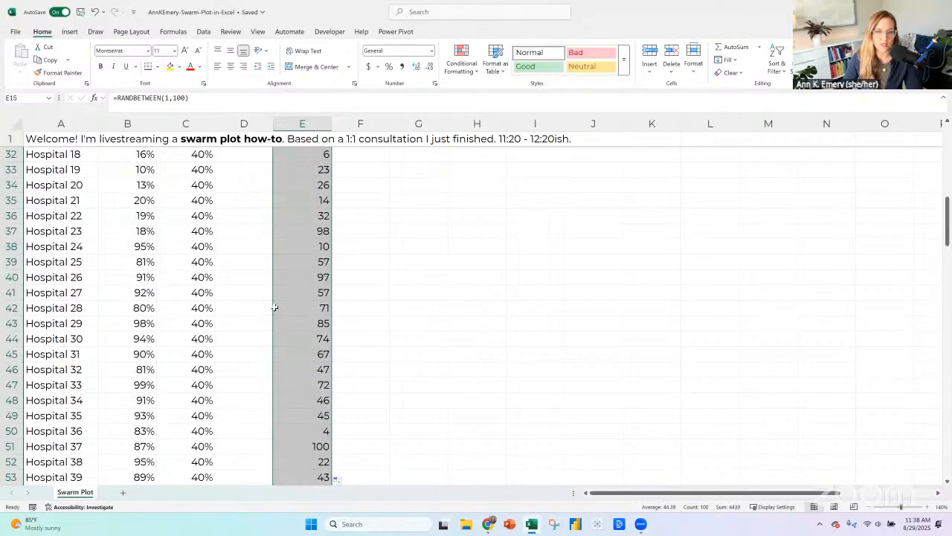
scroll(274, 307, "up", 7)
scroll(293, 336, "down", 2)
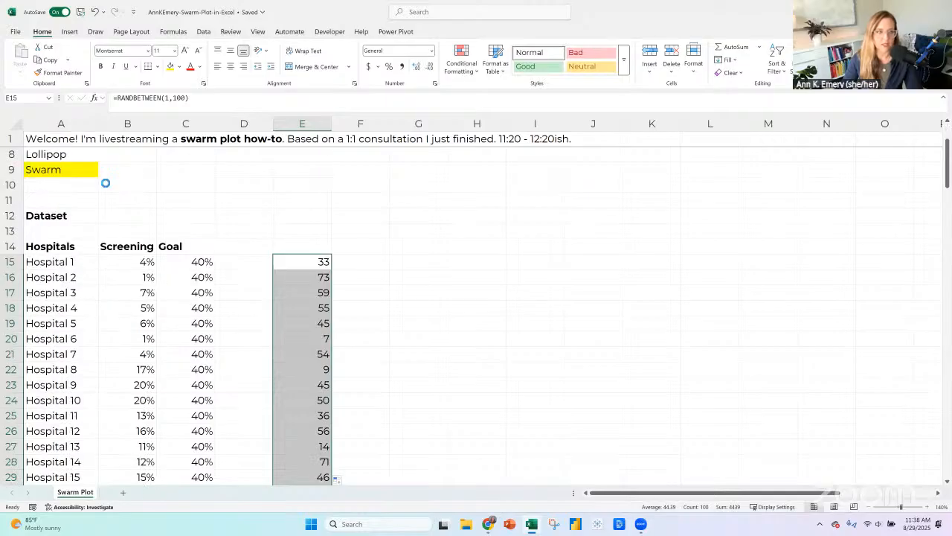
key("ctrl+c")
left_click(20, 72)
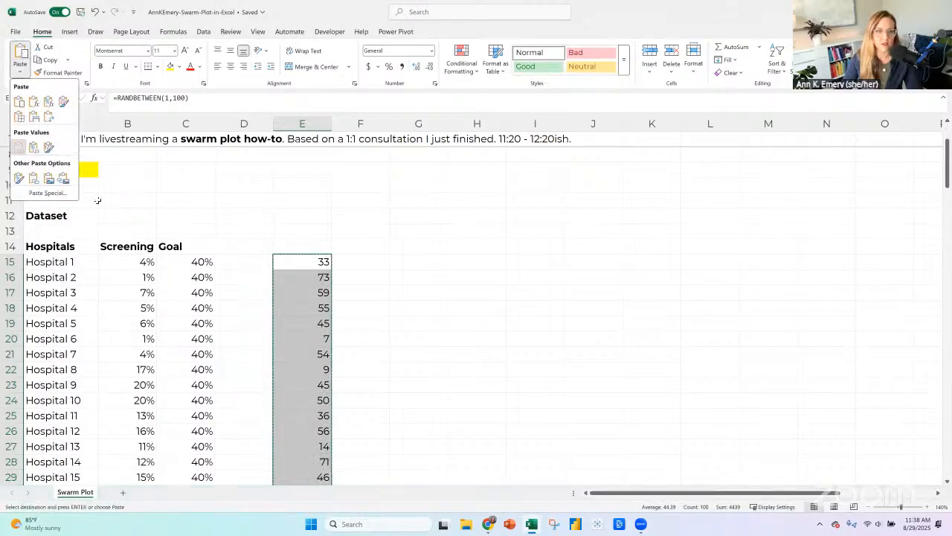
Try to sort A14:E114 by column E from smallest to largest without treating row 14 as headers, and undo the sort.
left_click_drag(69, 245, 295, 244)
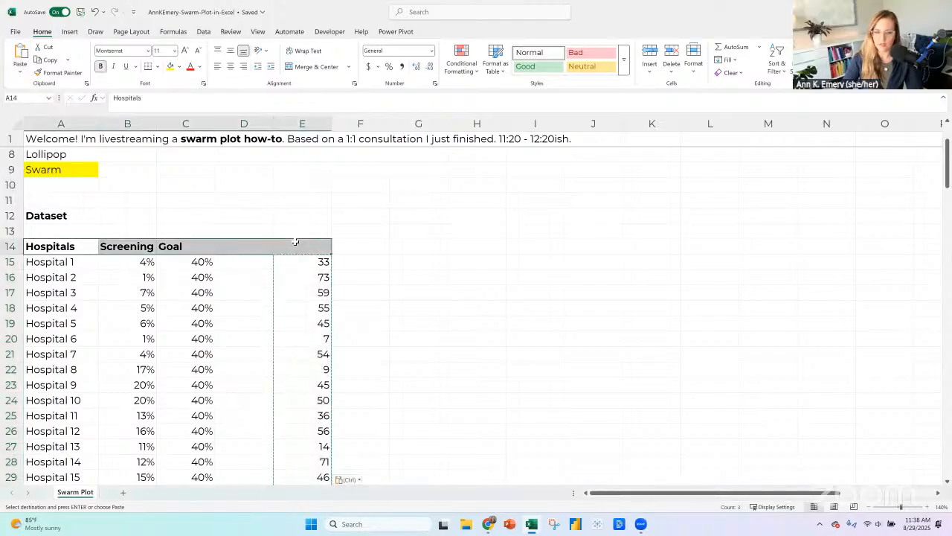
key("ctrl+shift+Down")
left_click(204, 32)
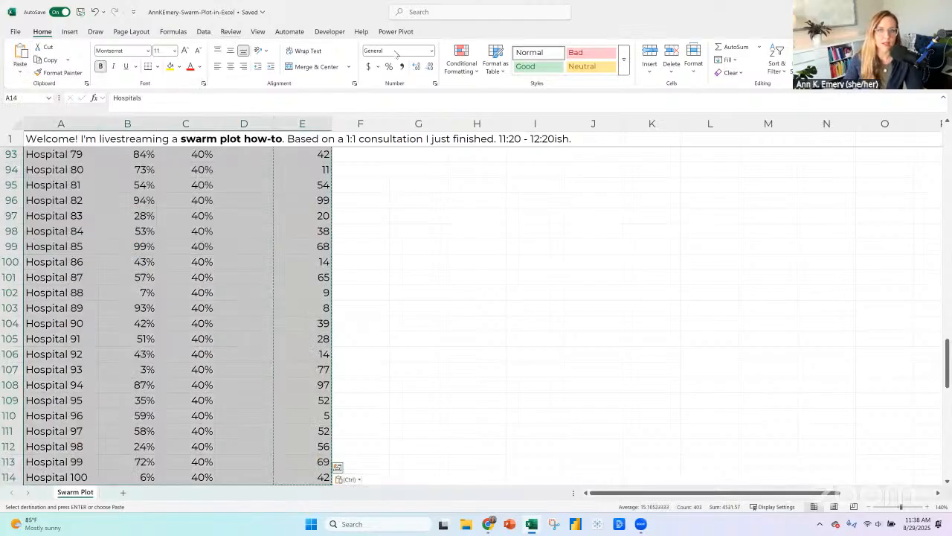
left_click(487, 57)
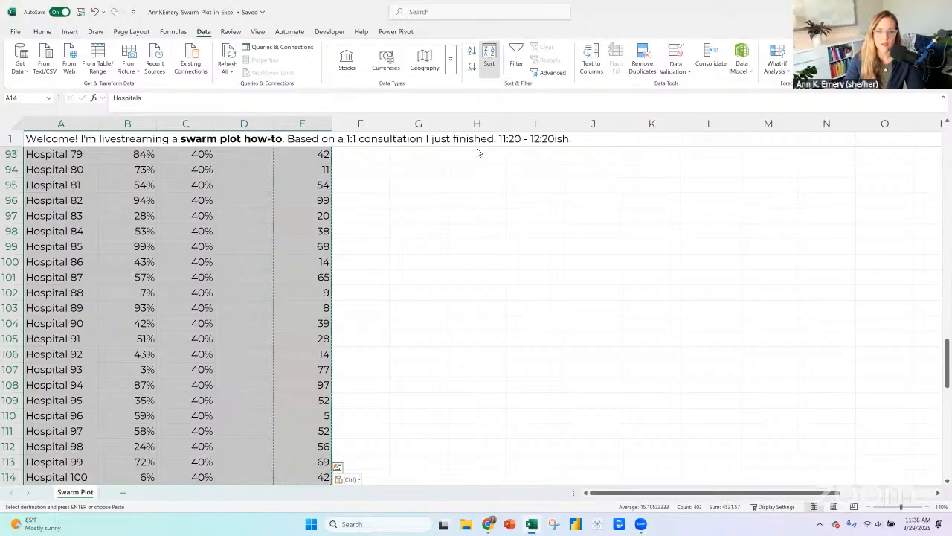
left_click(367, 318)
left_click(364, 357)
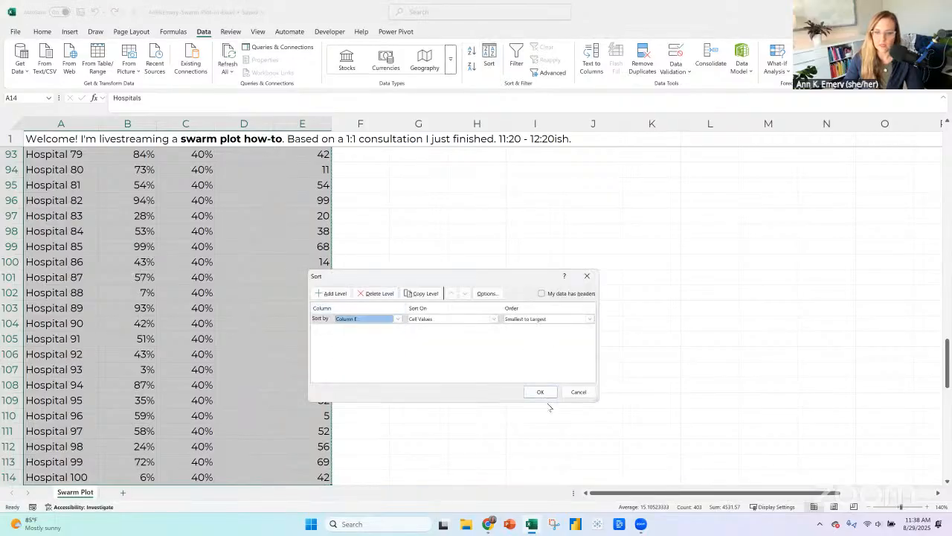
left_click(541, 392)
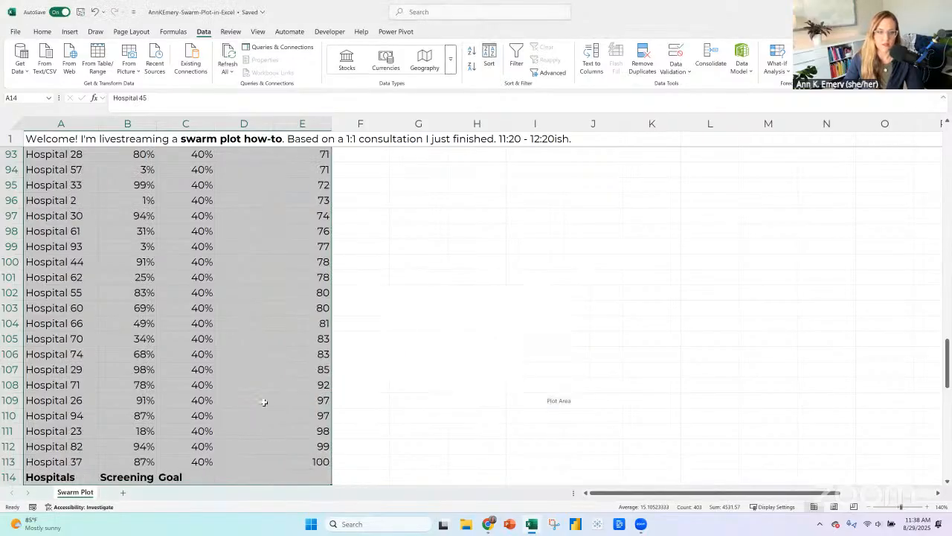
key("ctrl+z")
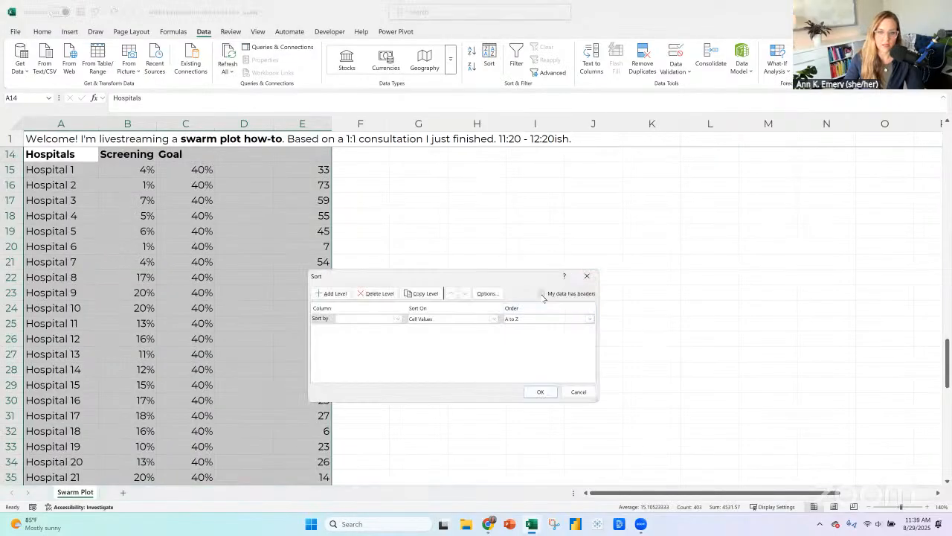
Sort the hospital table by column E from smallest to largest, treating row 14 as headers.
left_click(542, 293)
left_click(385, 320)
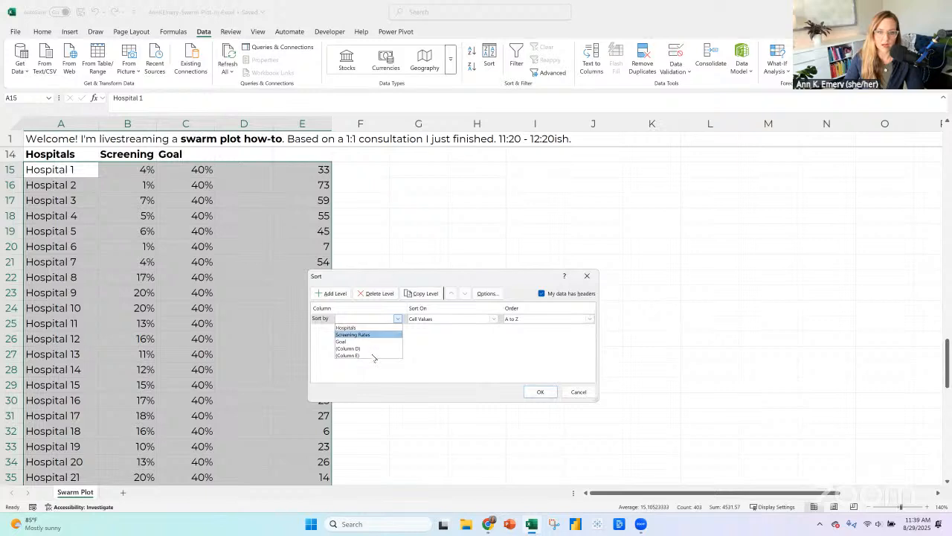
left_click(376, 355)
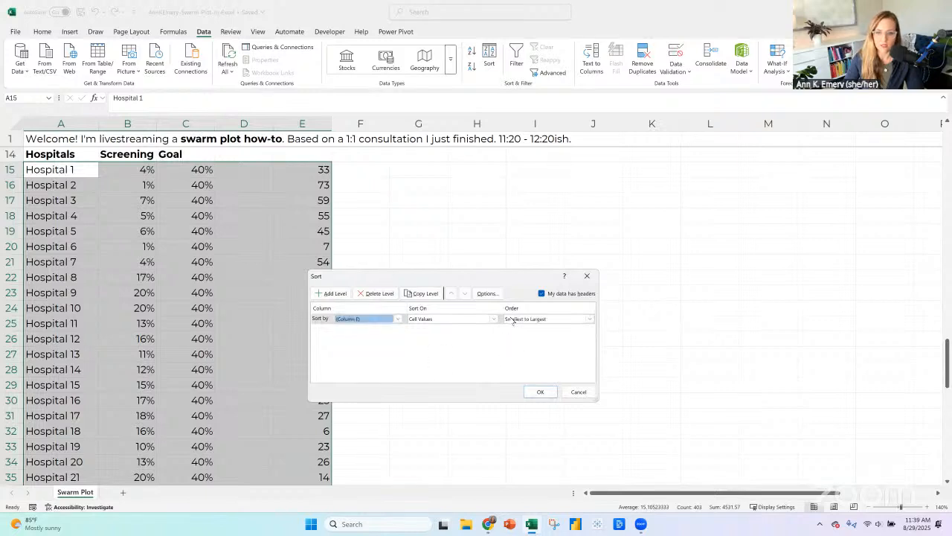
left_click(539, 392)
Delete the random numbers from E15:E114.
scroll(298, 290, "up", 4)
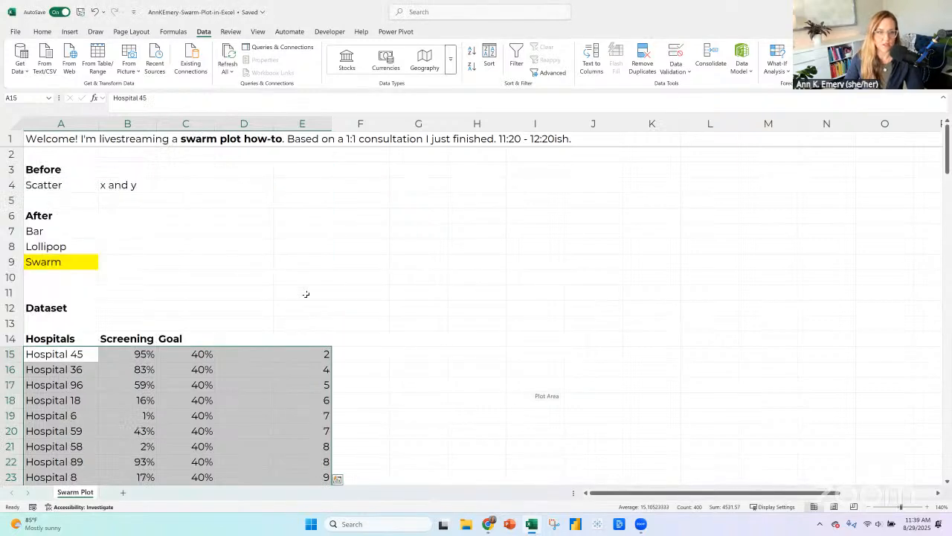
scroll(329, 299, "down", 2)
left_click(325, 261)
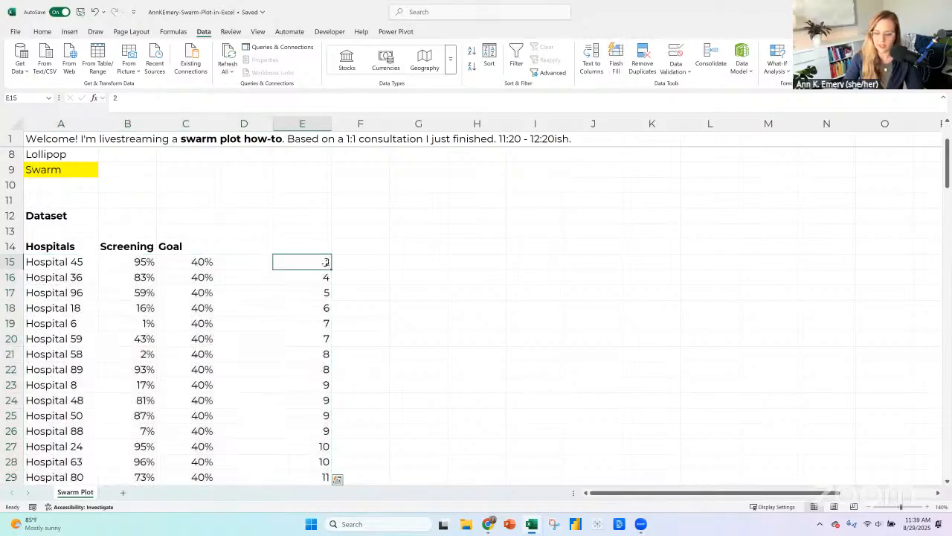
key("ctrl+shift+Down")
key("Delete")
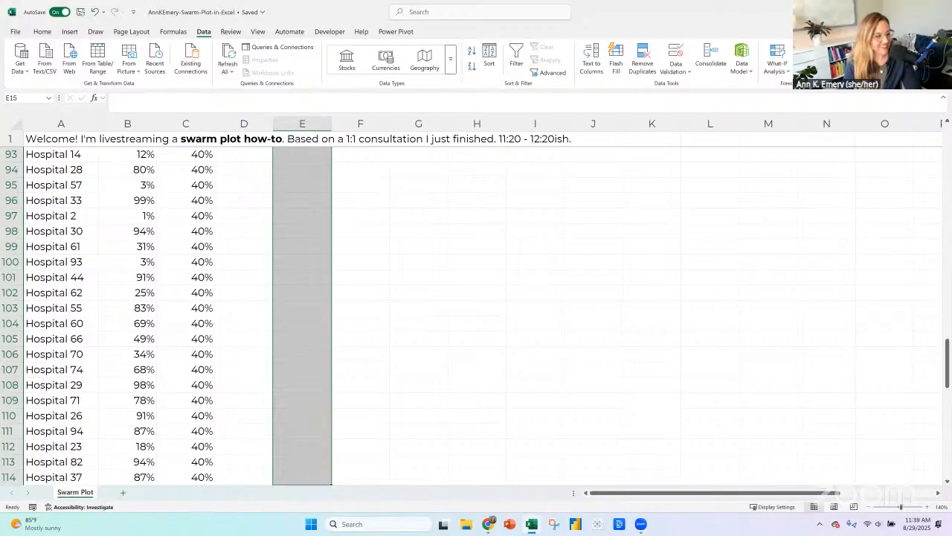
Remove the outline around the scatter chart labelled Edited.
scroll(394, 268, "up", 7)
scroll(393, 270, "down", 1)
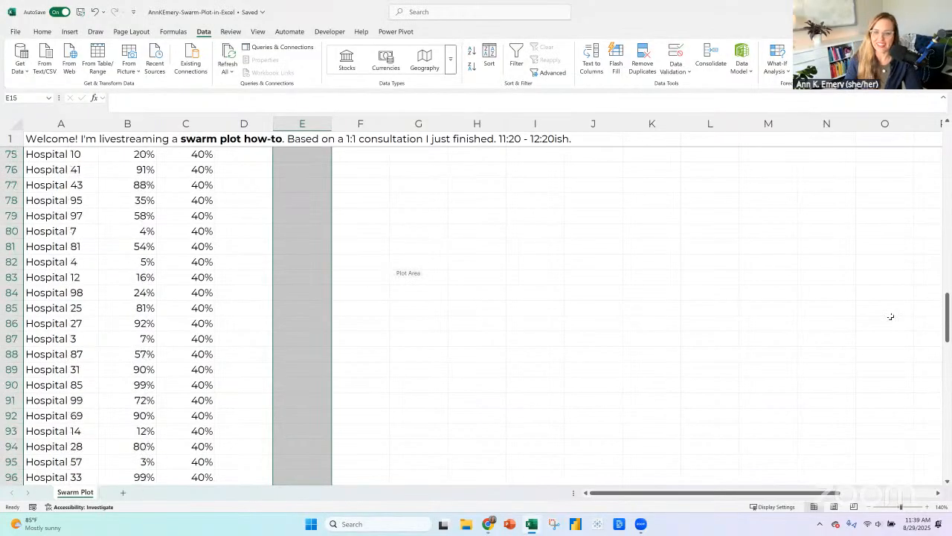
scroll(888, 308, "down", 2)
scroll(888, 308, "down", 17)
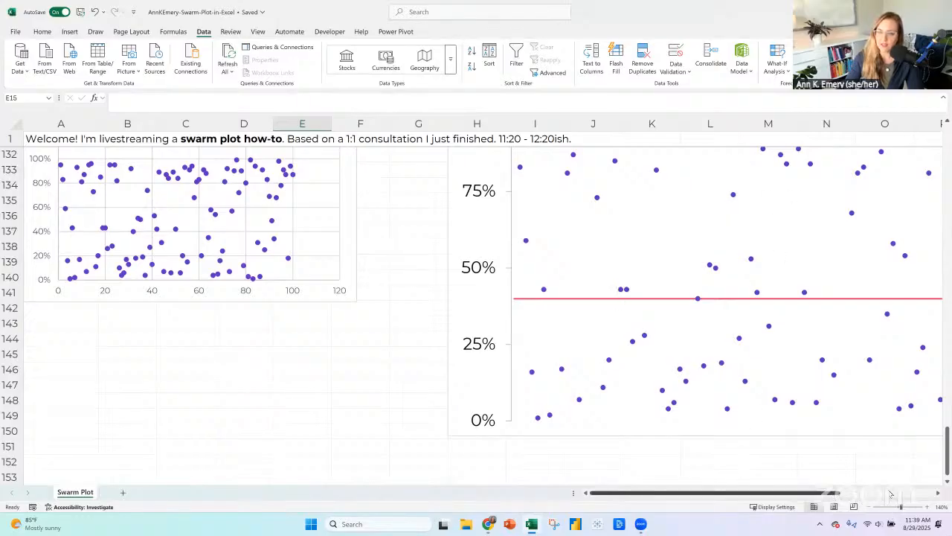
scroll(845, 362, "right", 4)
scroll(845, 361, "up", 3)
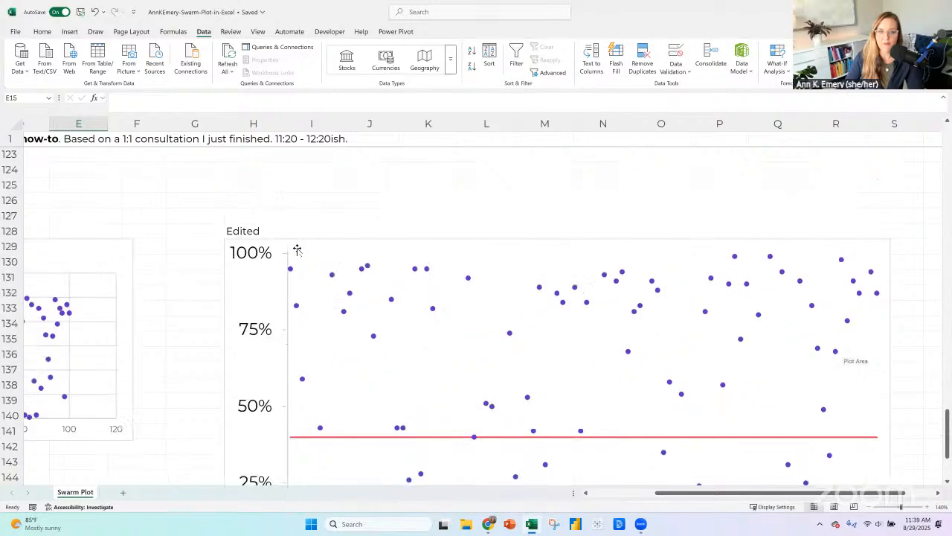
left_click(302, 244)
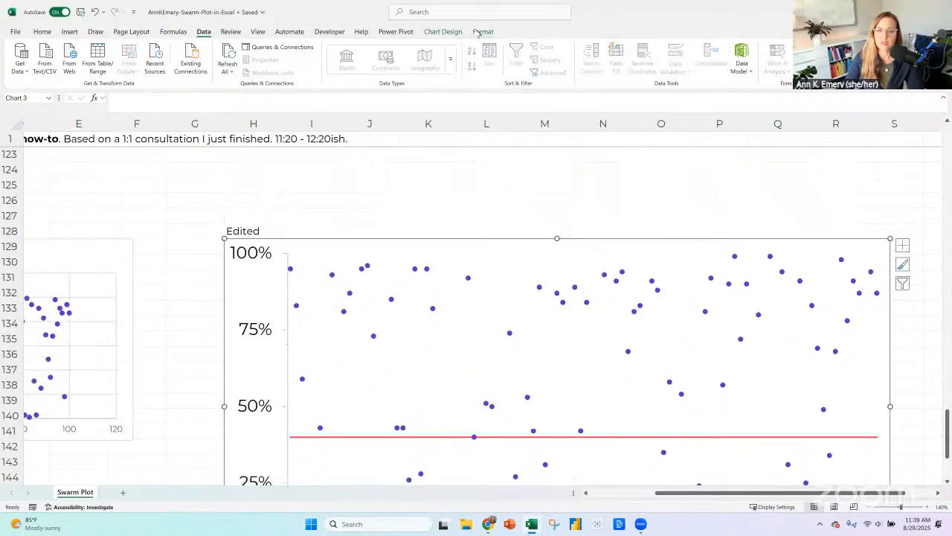
left_click(482, 31)
left_click(415, 59)
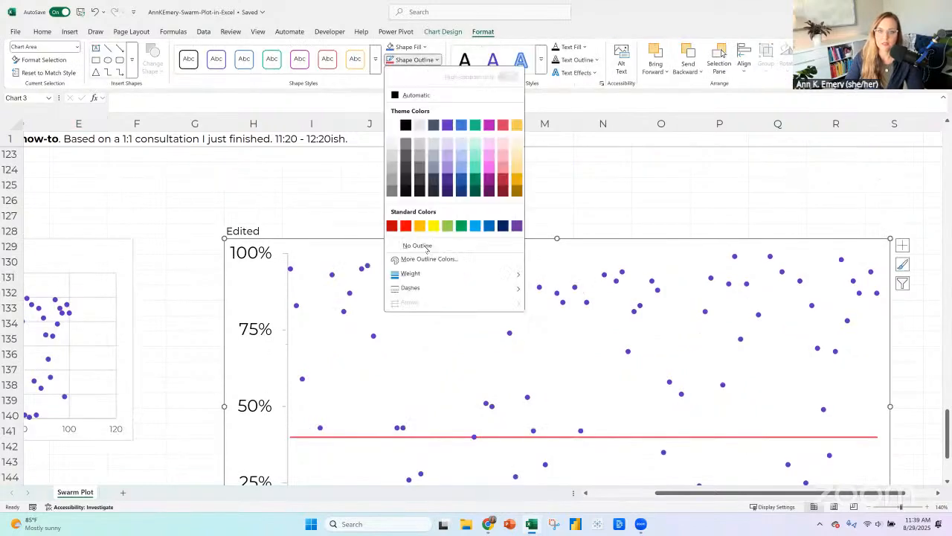
key("Escape")
Add a data label to the last point of the Goal series in the Edited scatter chart.
scroll(723, 439, "down", 3)
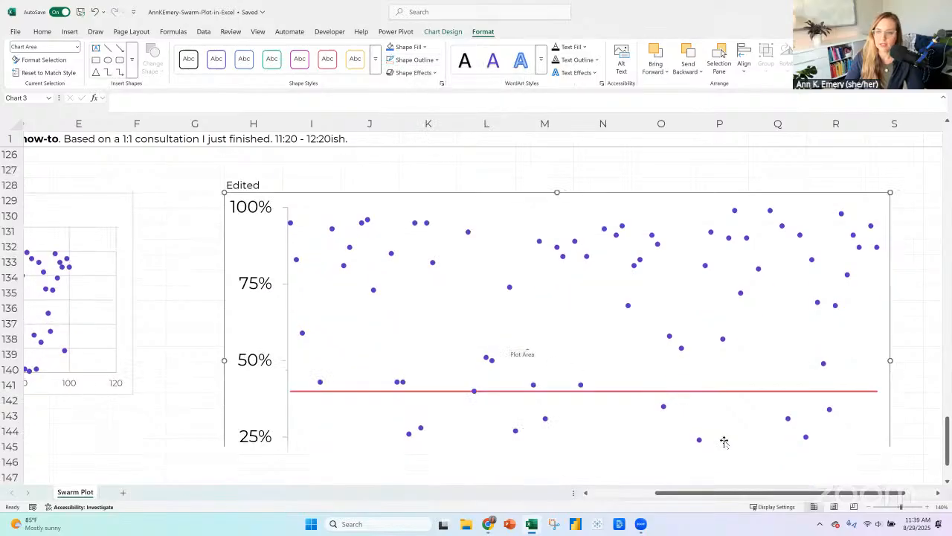
left_click(869, 507)
left_click(869, 506)
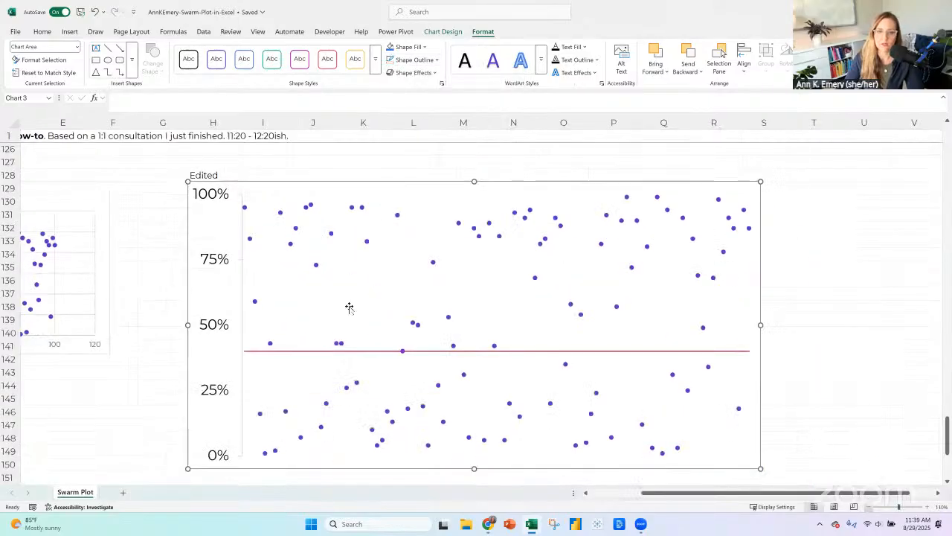
left_click(348, 294)
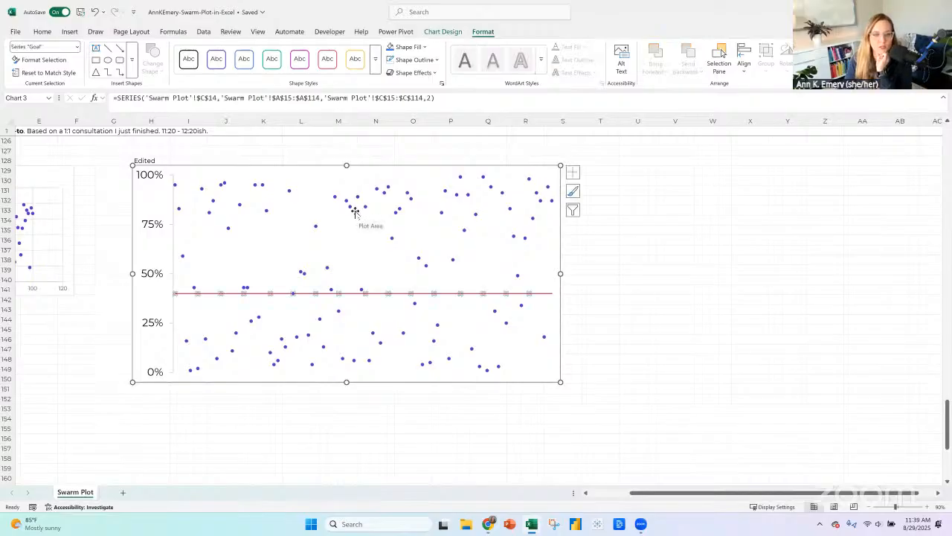
left_click(552, 293)
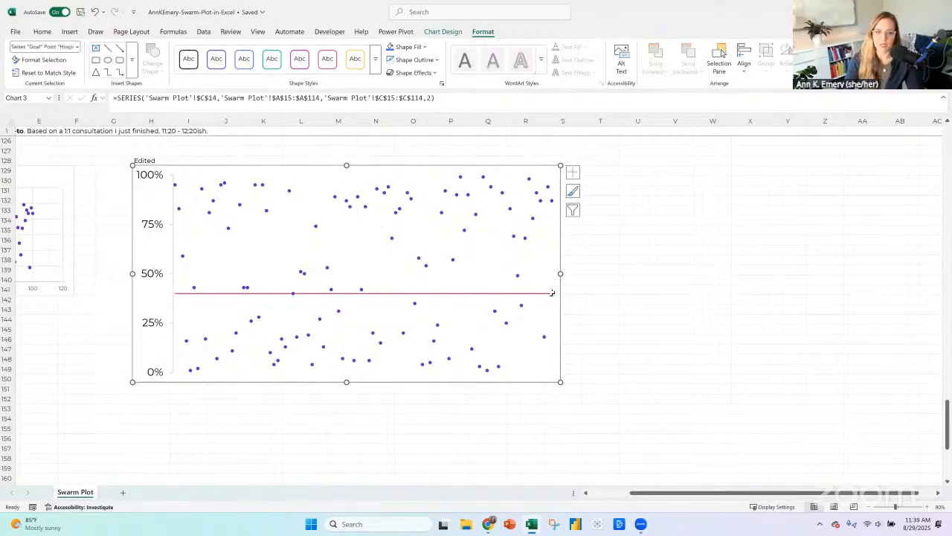
right_click(552, 293)
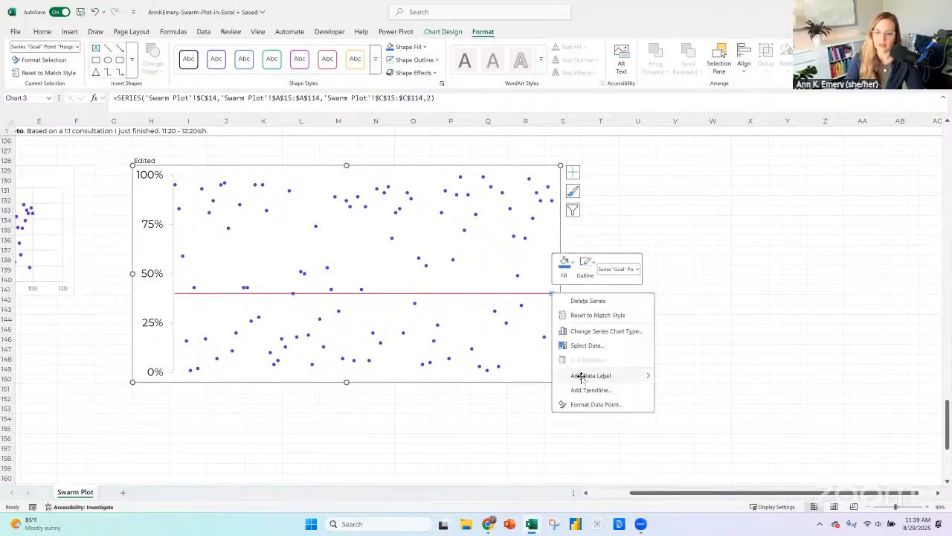
left_click(581, 376)
left_click(552, 298)
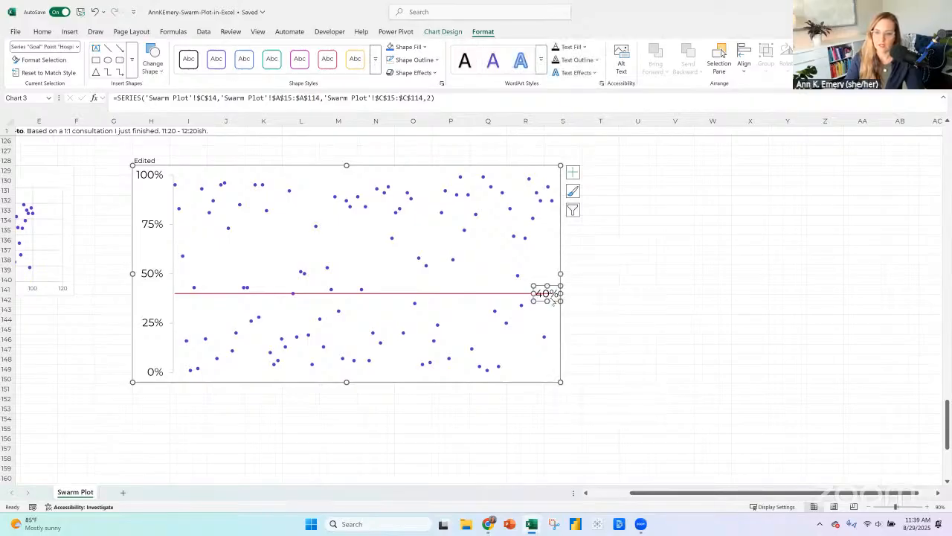
Show the series name and value on separate lines in the goal label, turn off its leader lines and make it bold.
right_click(553, 301)
left_click(595, 454)
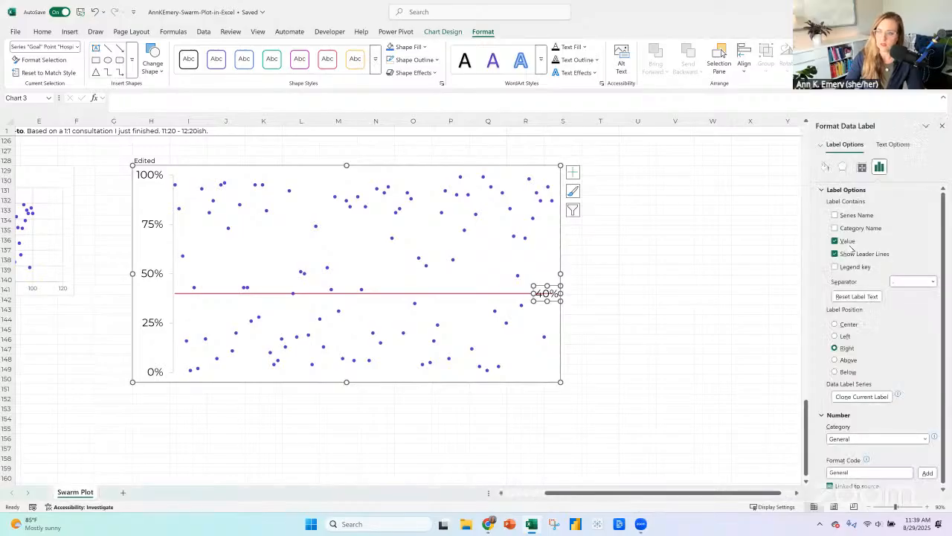
left_click(856, 228)
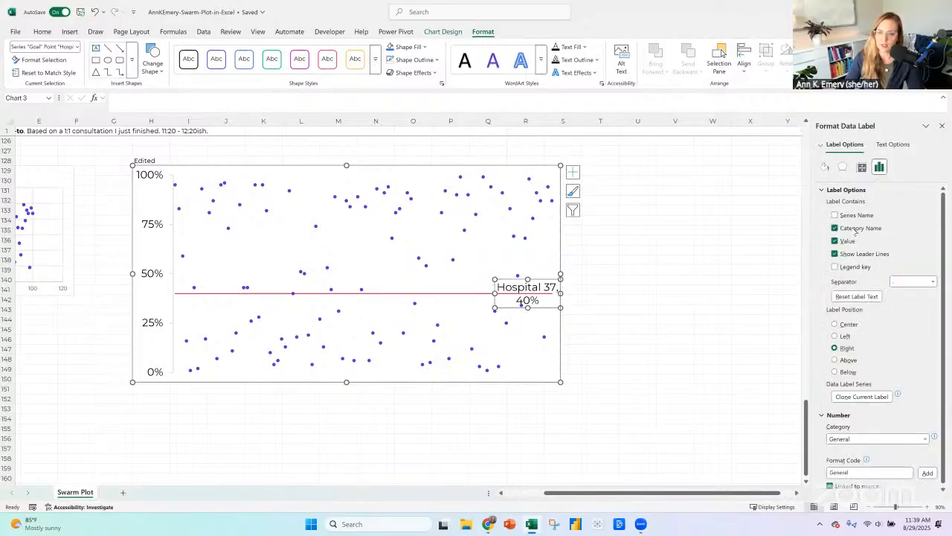
left_click(855, 216)
left_click(854, 229)
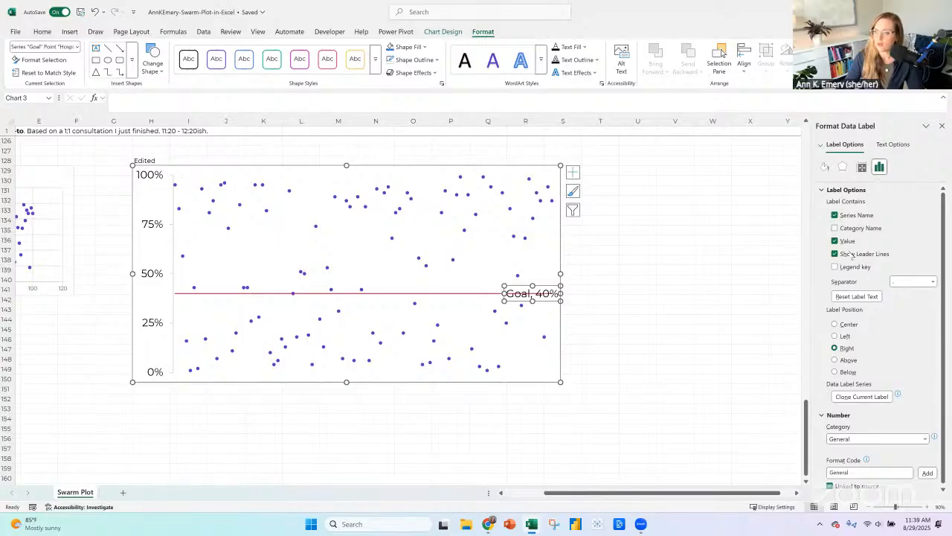
left_click(834, 254)
left_click(933, 282)
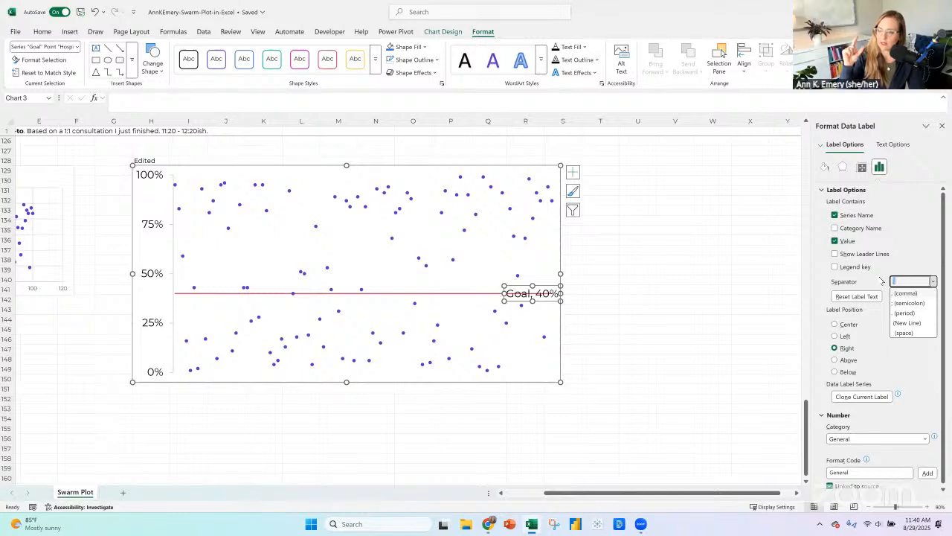
left_click(903, 322)
left_click(43, 32)
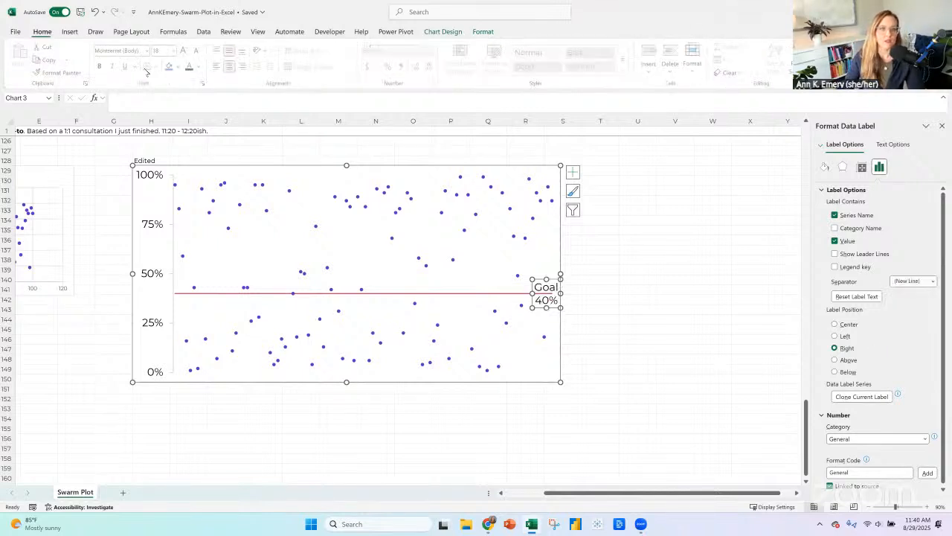
left_click(100, 66)
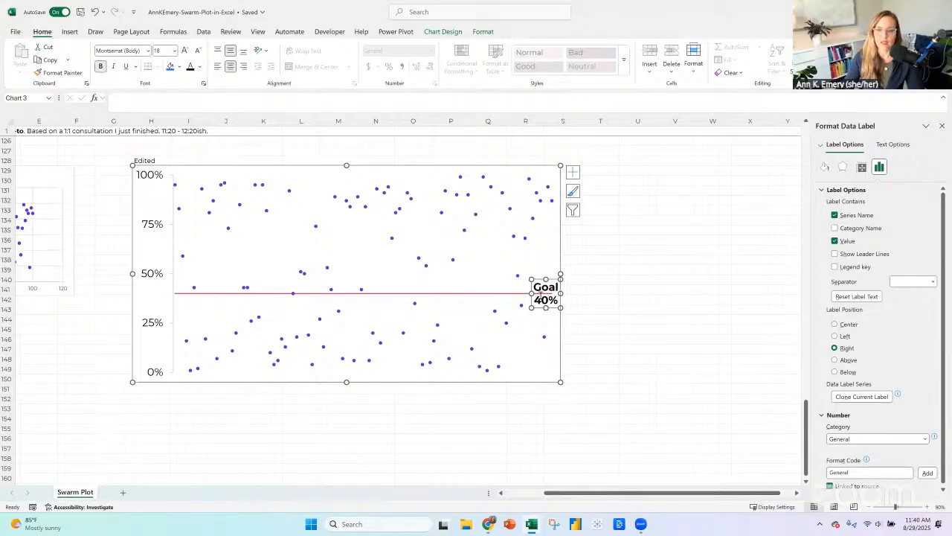
Change the line color of the Goal series in the Edited chart to purple.
left_click(519, 296)
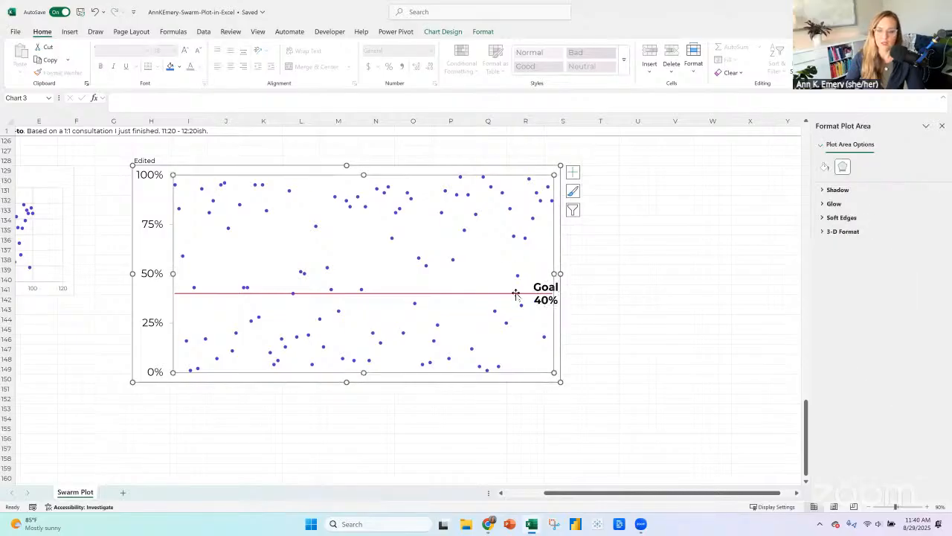
left_click(484, 31)
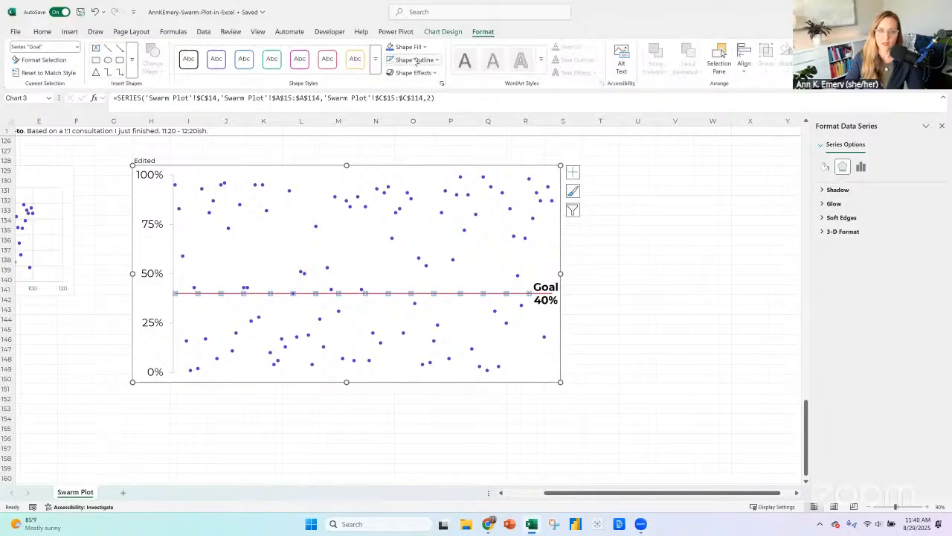
left_click(415, 59)
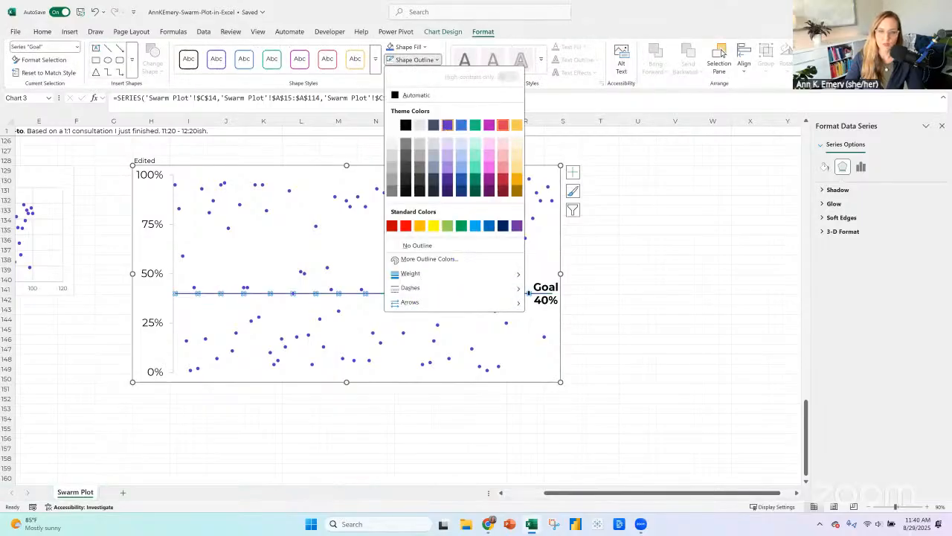
left_click(529, 293)
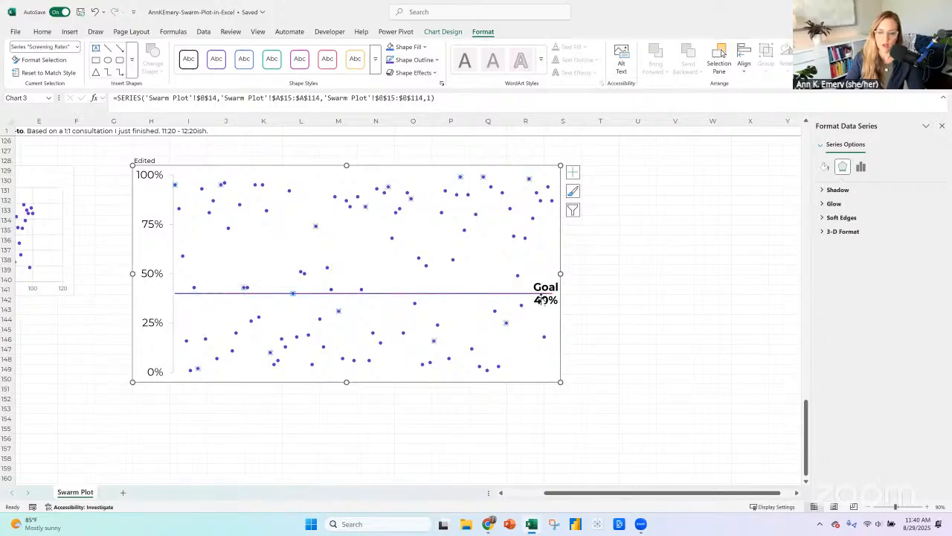
Narrow the Edited chart's plot area to make room for the goal label, and remove bold from the label's 40% value.
left_click(551, 279)
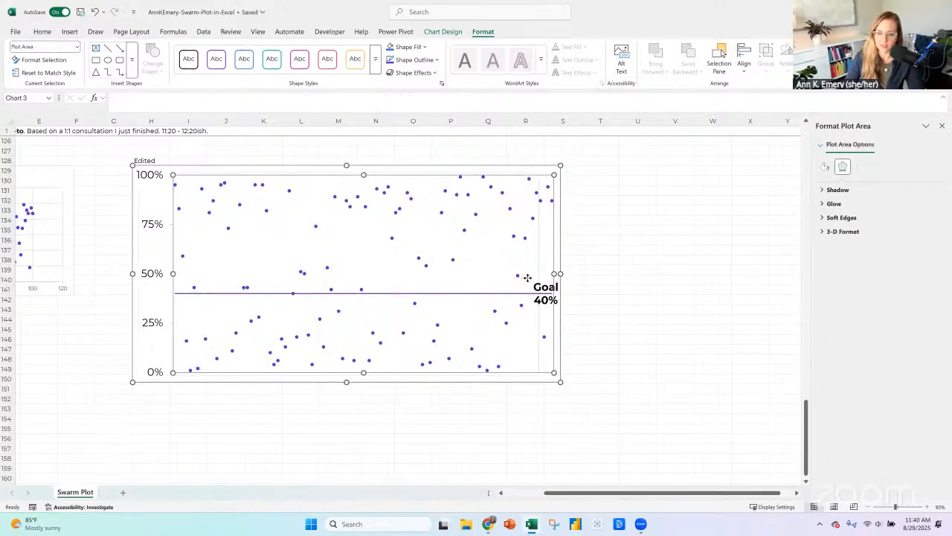
left_click_drag(554, 273, 527, 277)
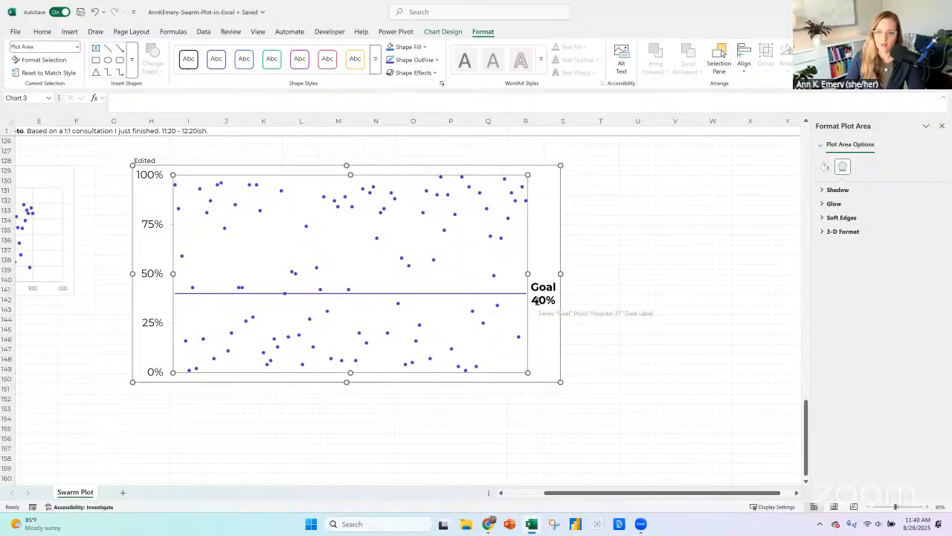
left_click(537, 299)
left_click(554, 304)
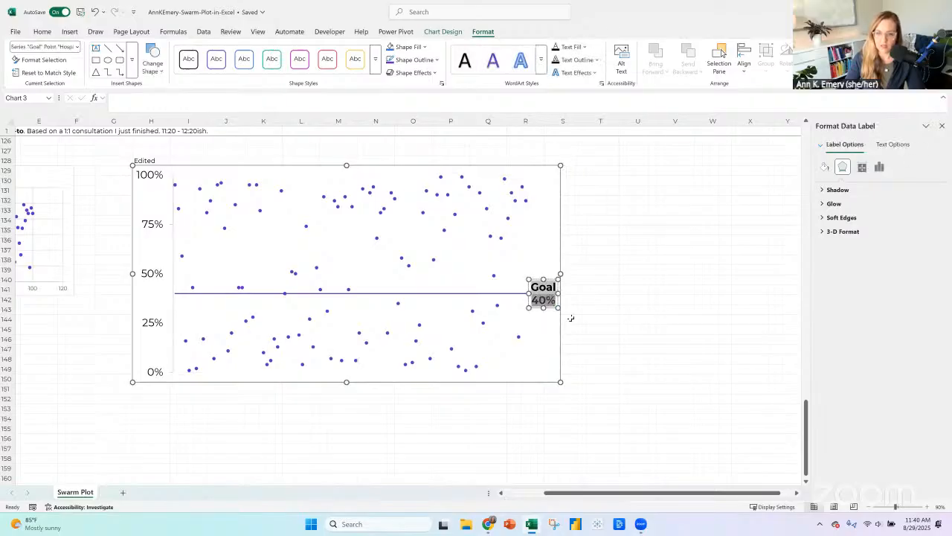
left_click(537, 272)
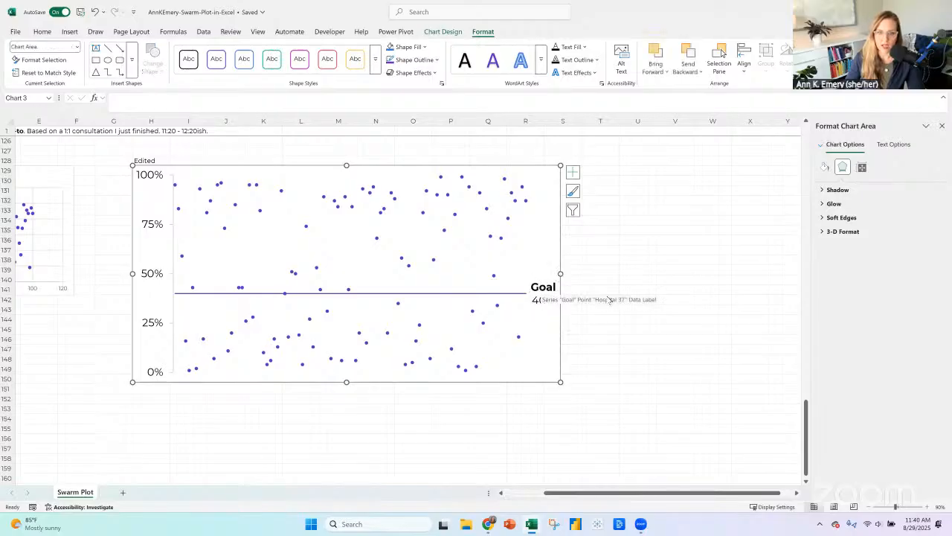
left_click(645, 351)
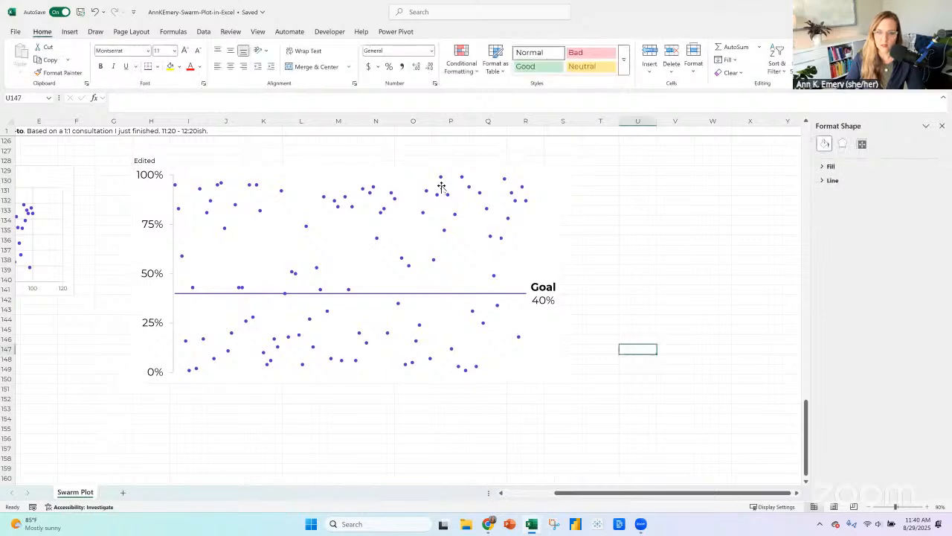
Switch to PowerPoint and create a blank presentation.
left_click(509, 492)
left_click(510, 523)
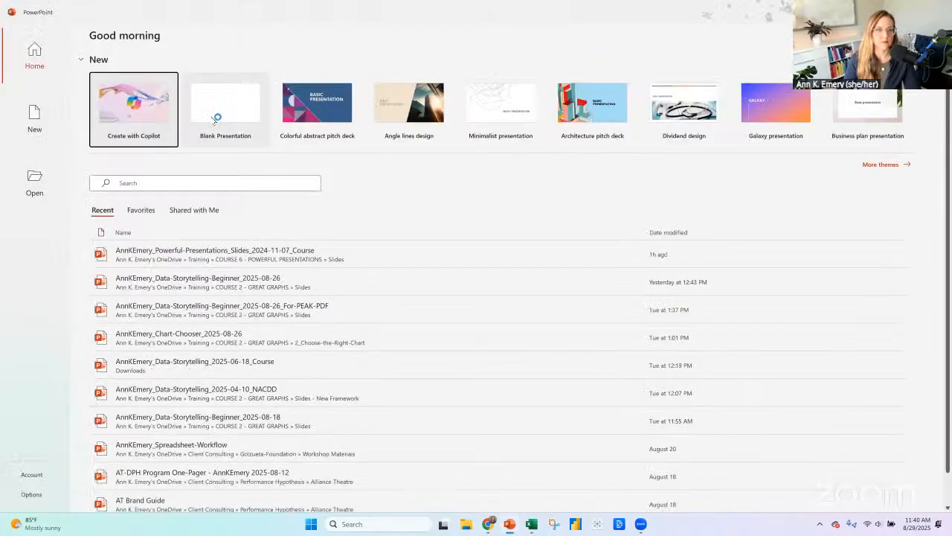
left_click(215, 119)
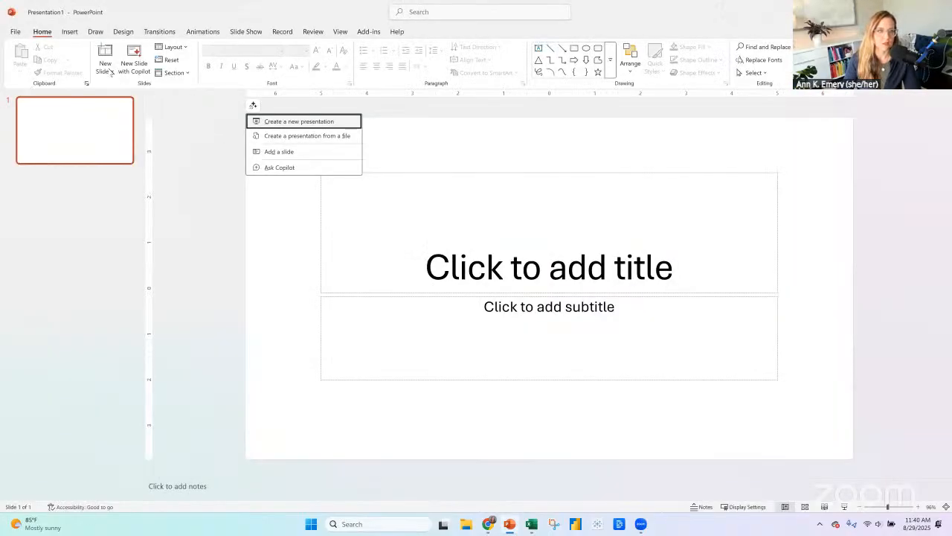
Apply the first suggested photo design to the title slide and stop showing design ideas for new presentations.
left_click(108, 68)
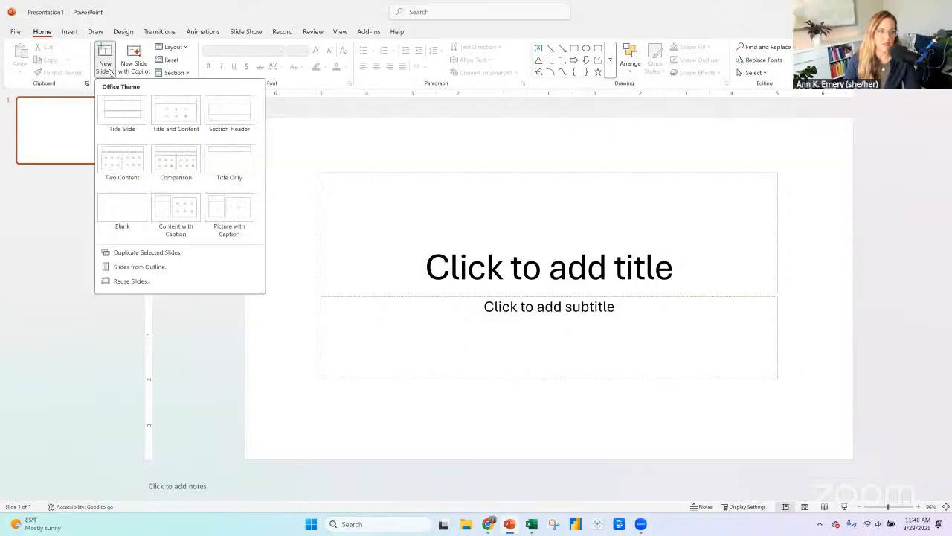
left_click(878, 167)
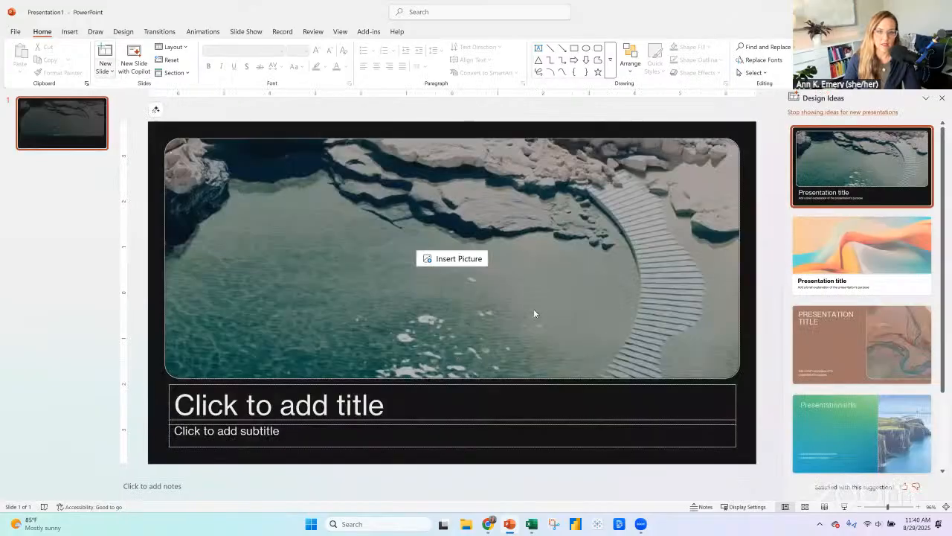
left_click(106, 69)
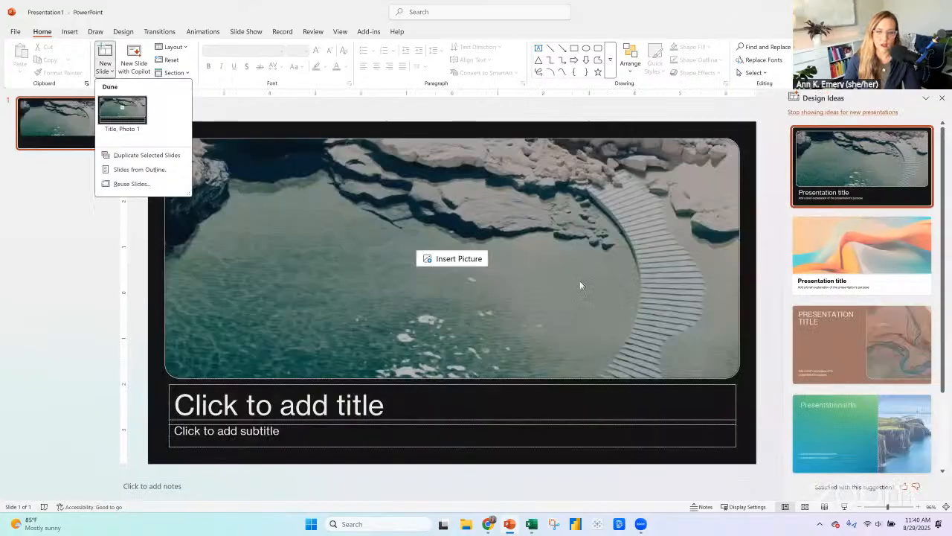
left_click(858, 112)
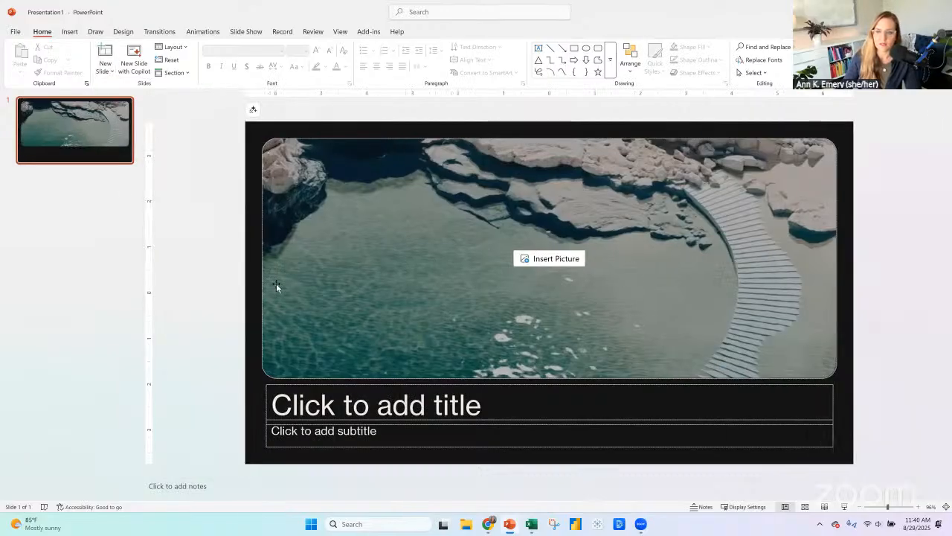
left_click(107, 68)
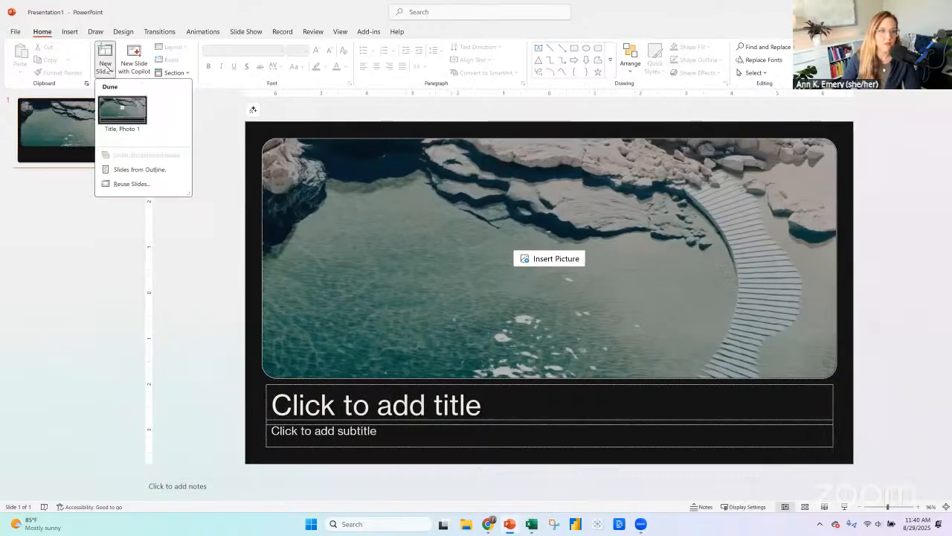
Create another blank presentation and add a Title Only slide after the title slide.
left_click(17, 31)
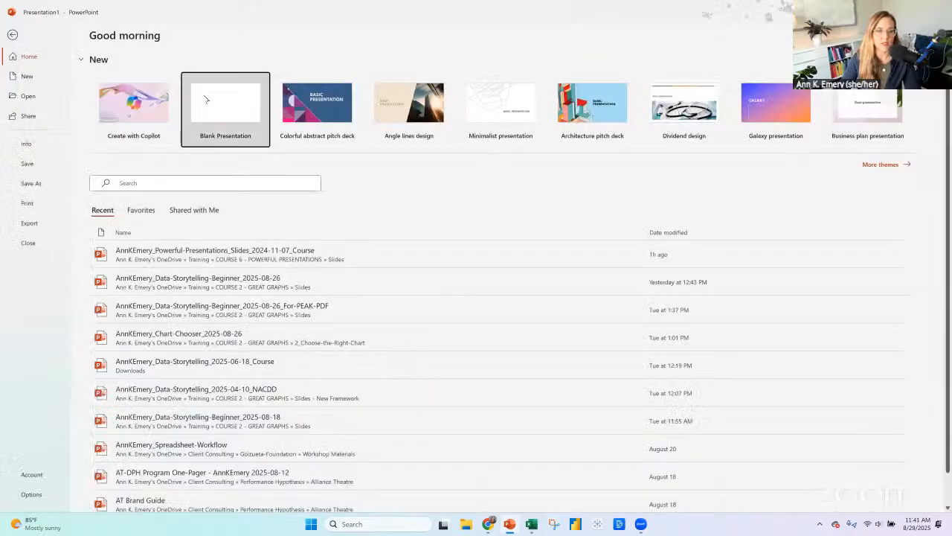
left_click(206, 99)
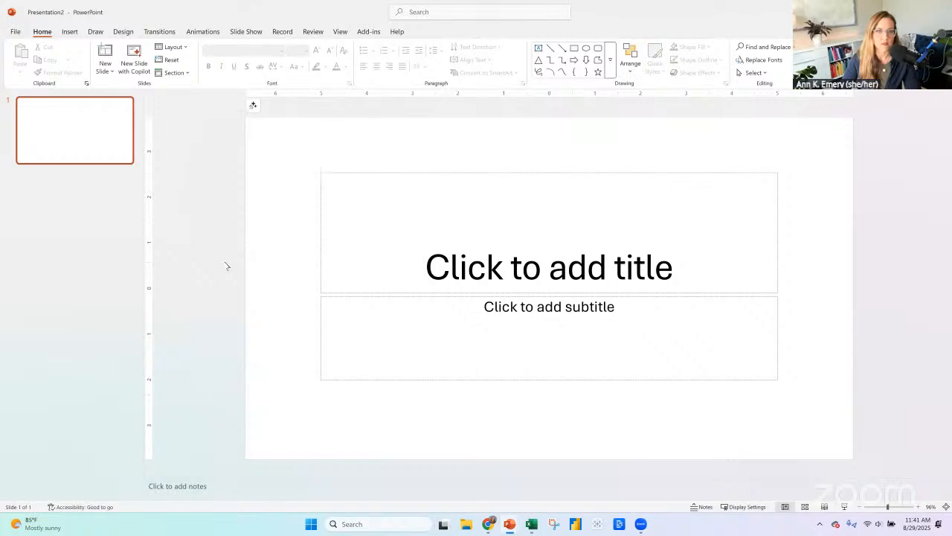
left_click(99, 72)
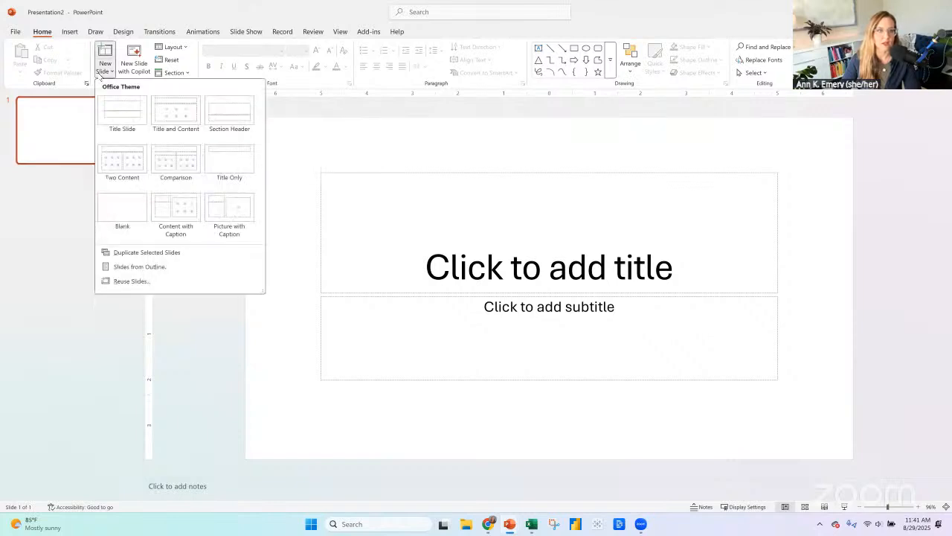
left_click(230, 161)
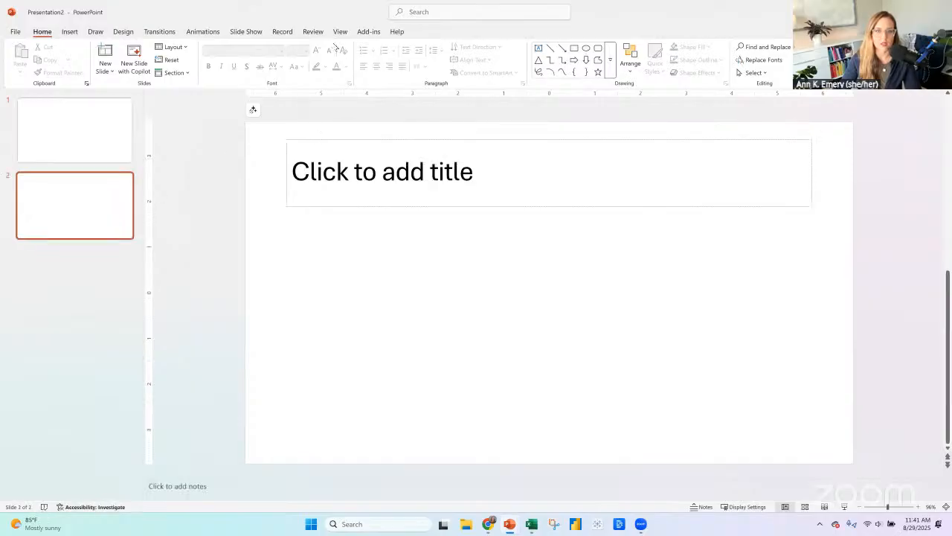
Open the Slide Master view of the new presentation.
left_click(340, 31)
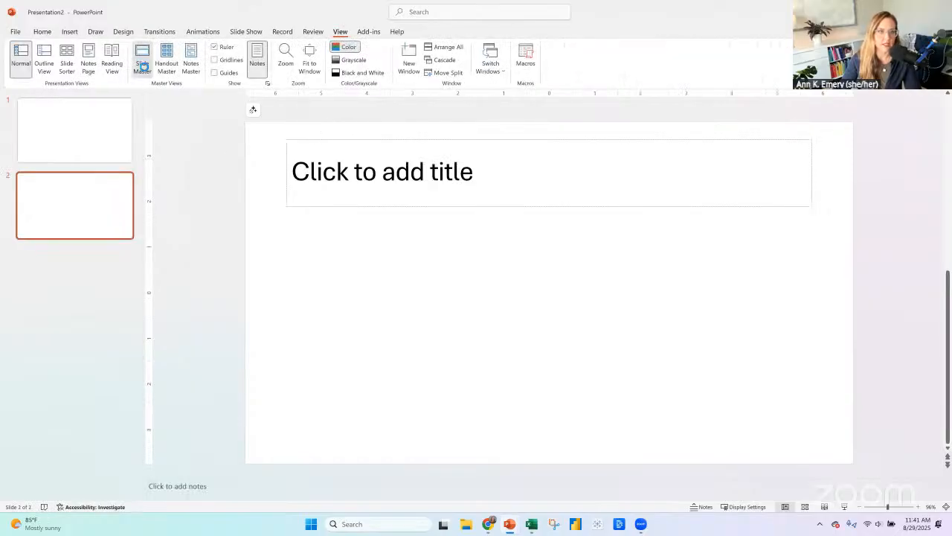
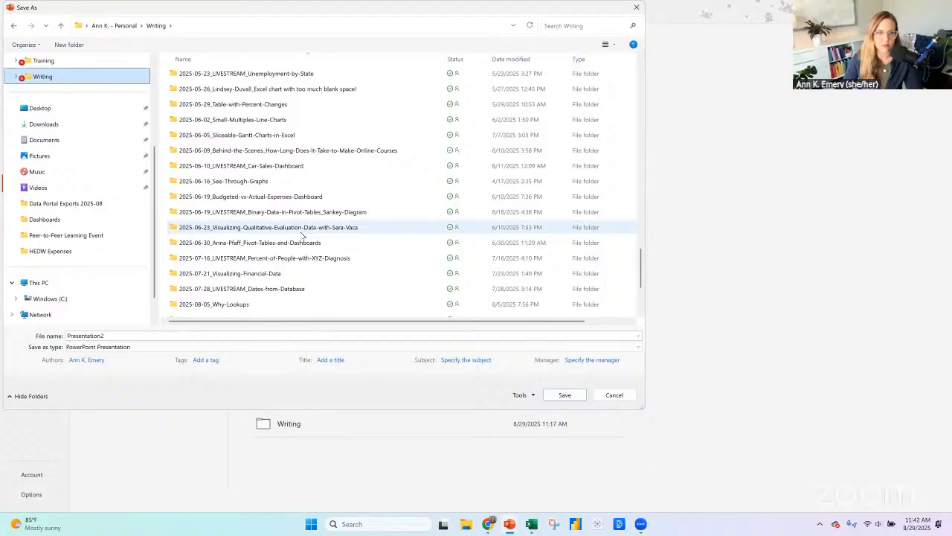
Find and open the 2025-08-29_Make-a-Swarm-Plot-in-Excel folder inside Writing as the save location.
scroll(303, 235, "up", 10)
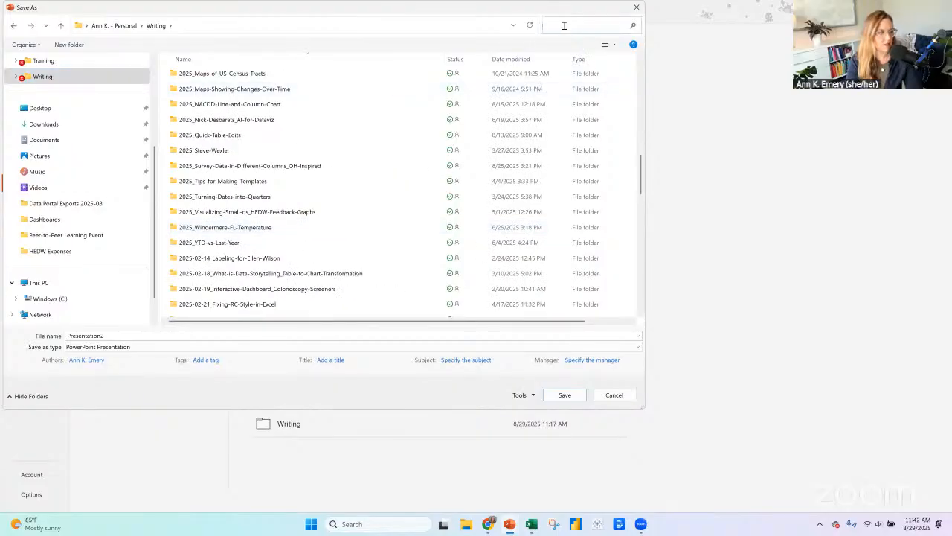
type("swarm")
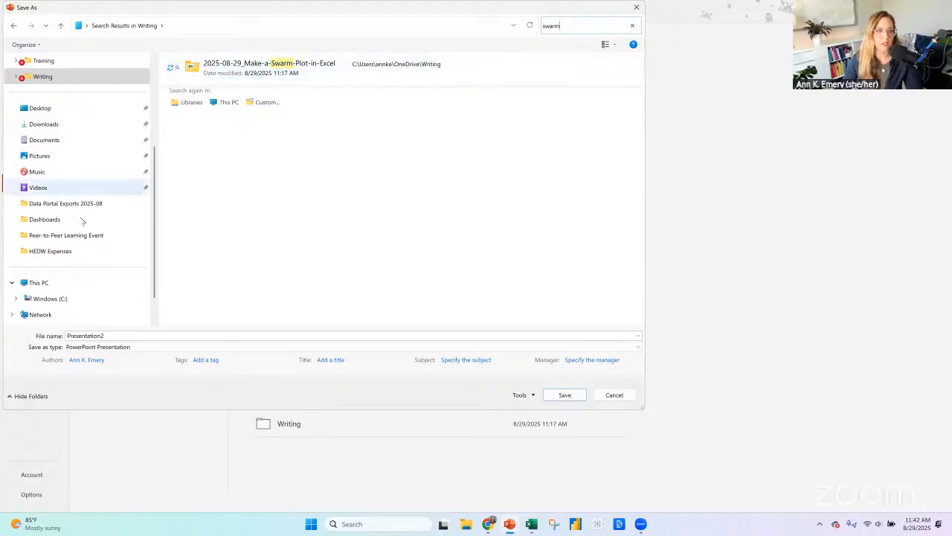
left_click(43, 77)
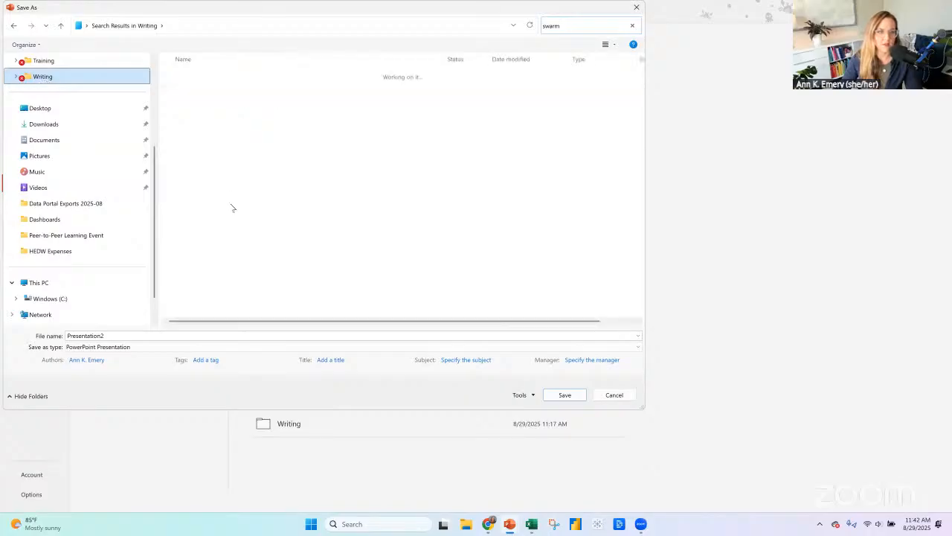
scroll(223, 216, "down", 15)
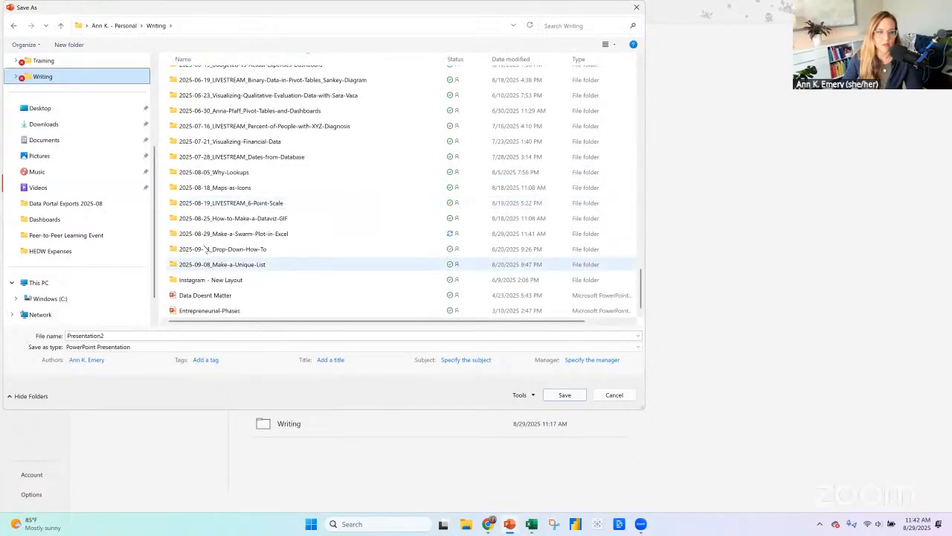
left_click(207, 236)
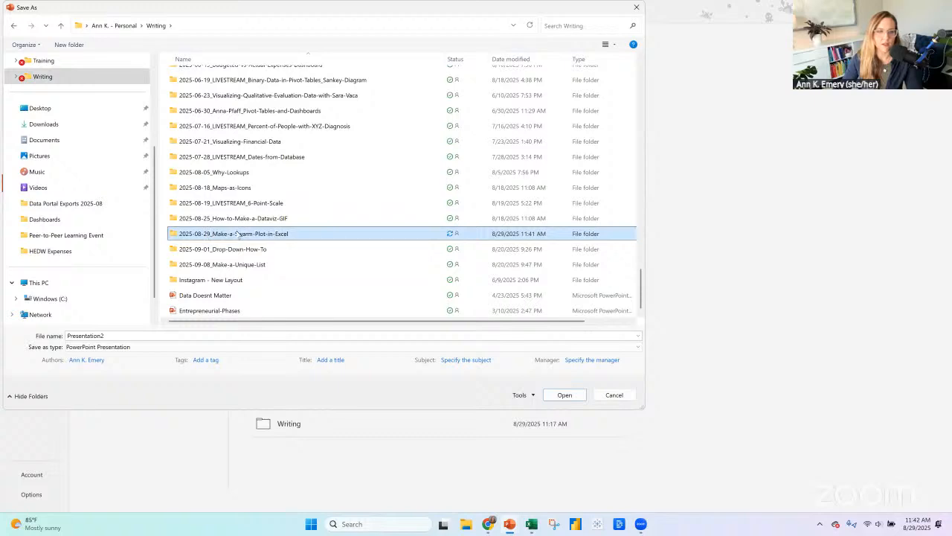
double_click(236, 235)
Save the presentation under a file name made of the author's name followed by _Swarm-Plot-in-Excel.
double_click(185, 335)
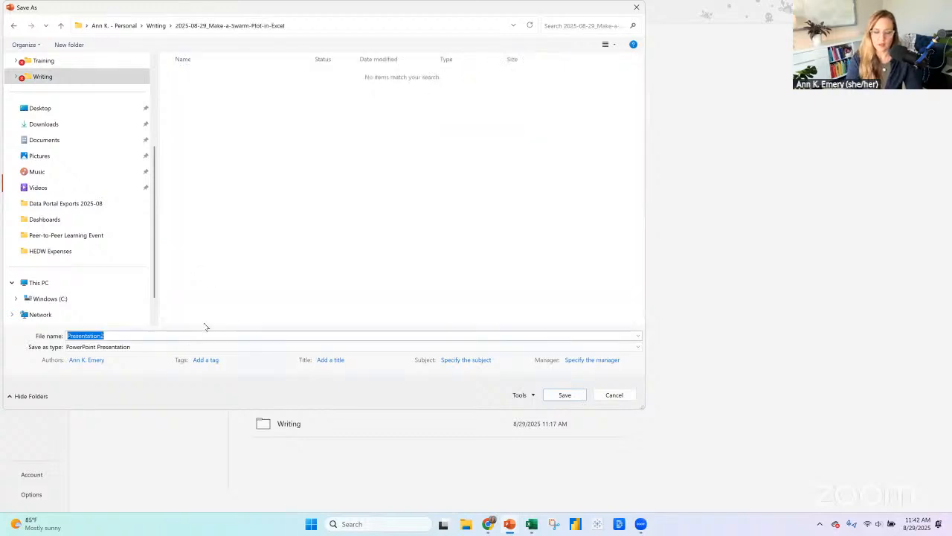
type("AnnKEmery_Swarm-Plot-in-Exce")
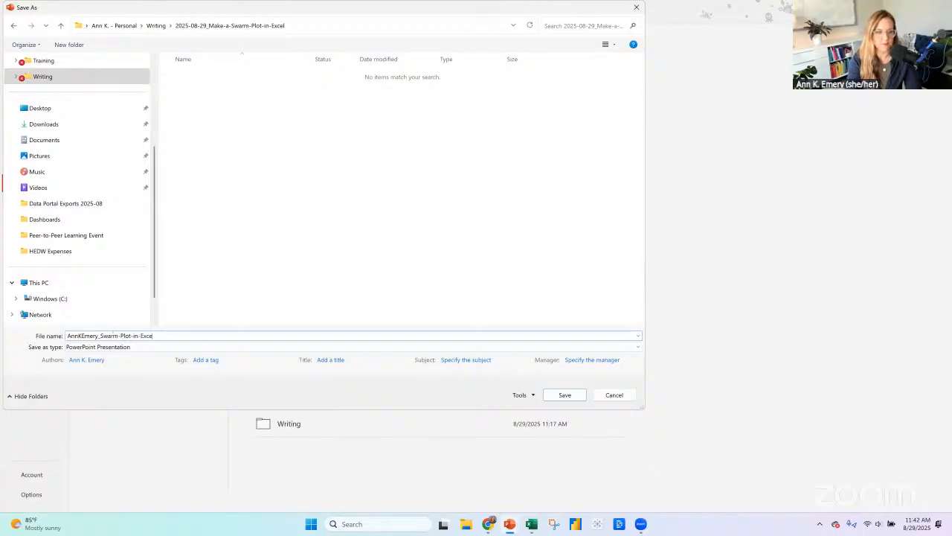
key("ctrl+a")
key("Escape")
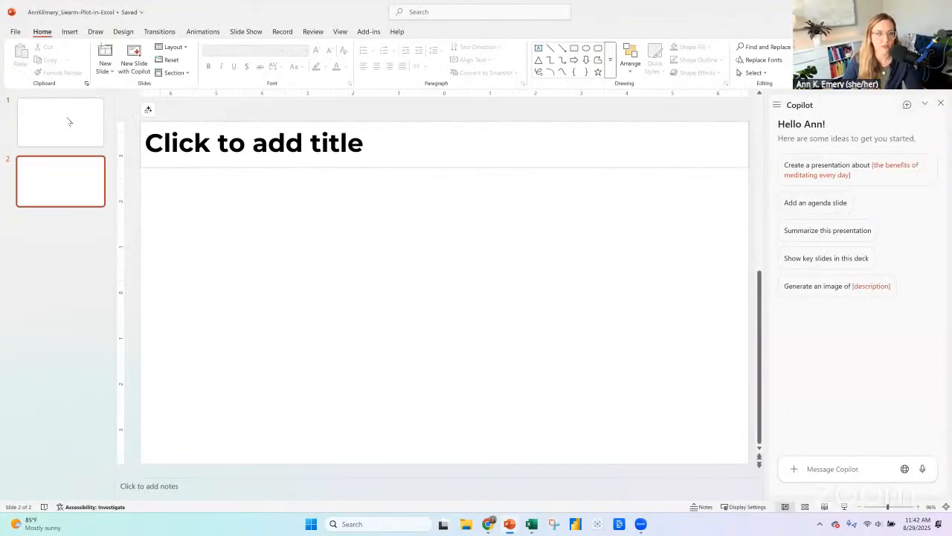
Delete the empty title slide so only the Title Only slide is kept, and close the Copilot pane.
left_click(67, 122)
key("Delete")
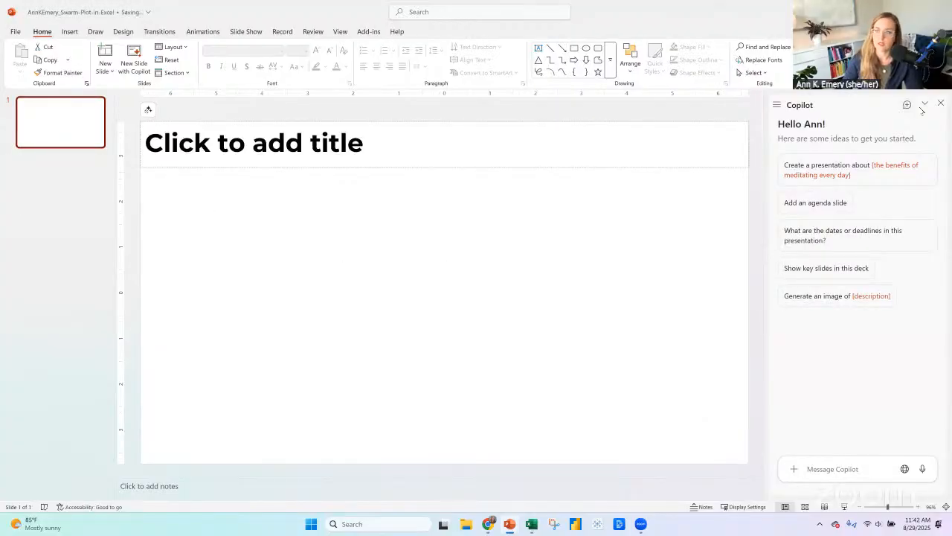
left_click(940, 104)
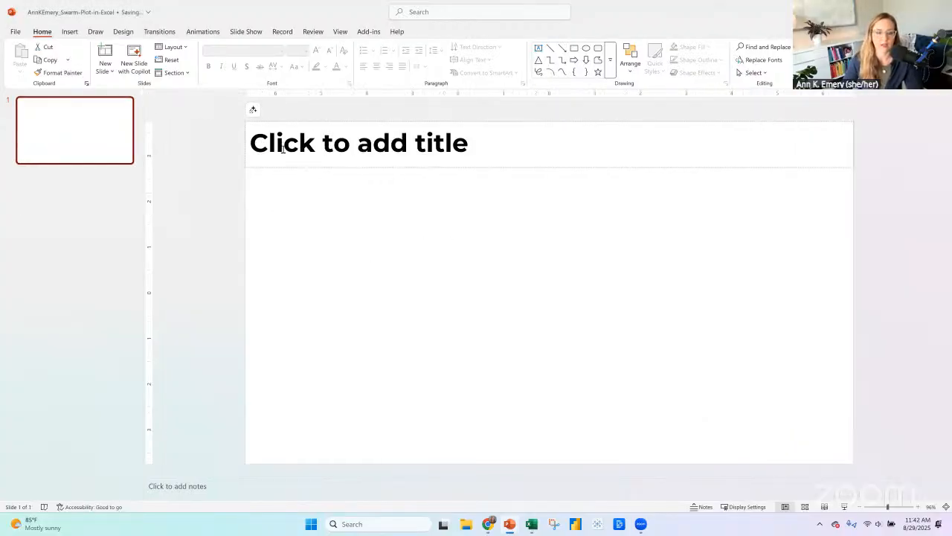
Enter Screening Rates as the title of the slide.
left_click(283, 149)
type("Slide title")
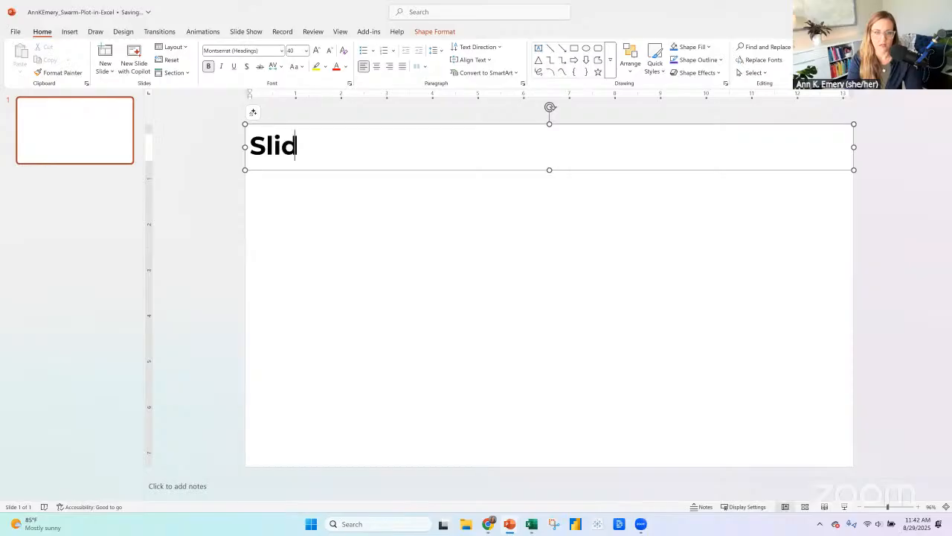
key("BackSpace")
key("BackSpace")
key("BackSpace")
key("BackSpace")
key("BackSpace")
key("BackSpace")
key("BackSpace")
key("BackSpace")
key("BackSpace")
key("BackSpace")
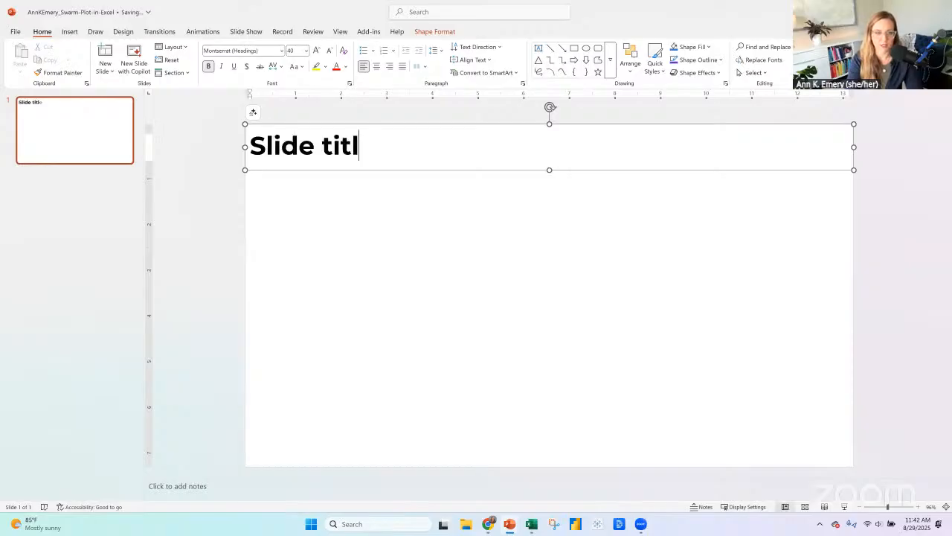
type("creening Rates")
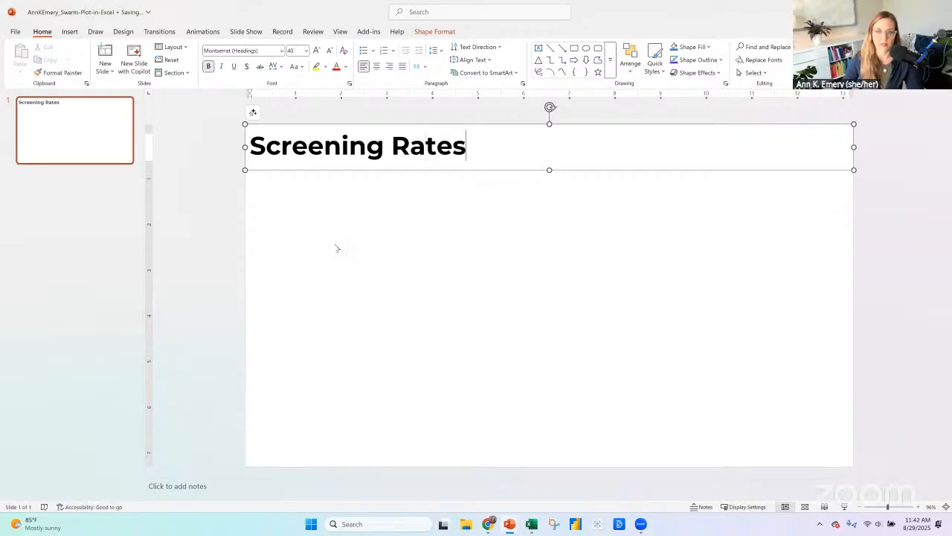
left_click(357, 276)
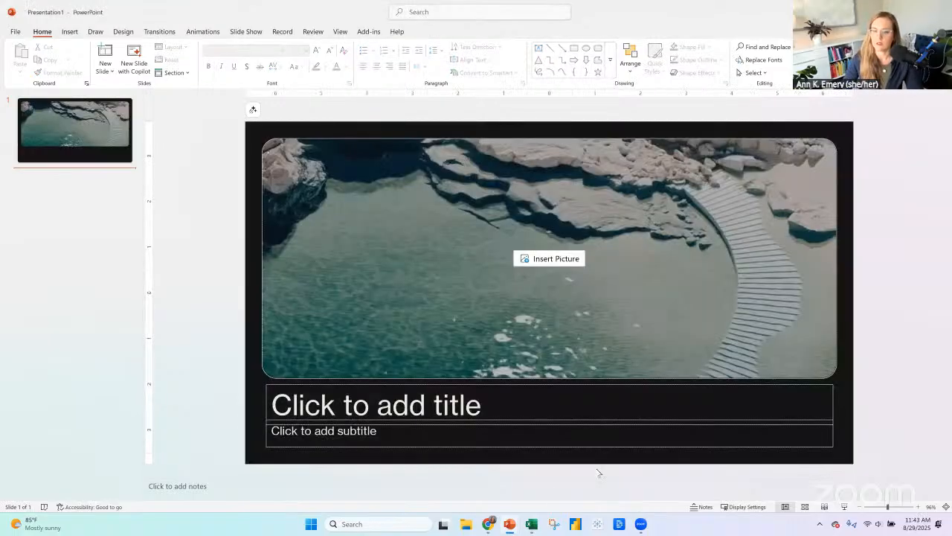
Close the unused photo-design presentation without saving it.
key("ctrl+w")
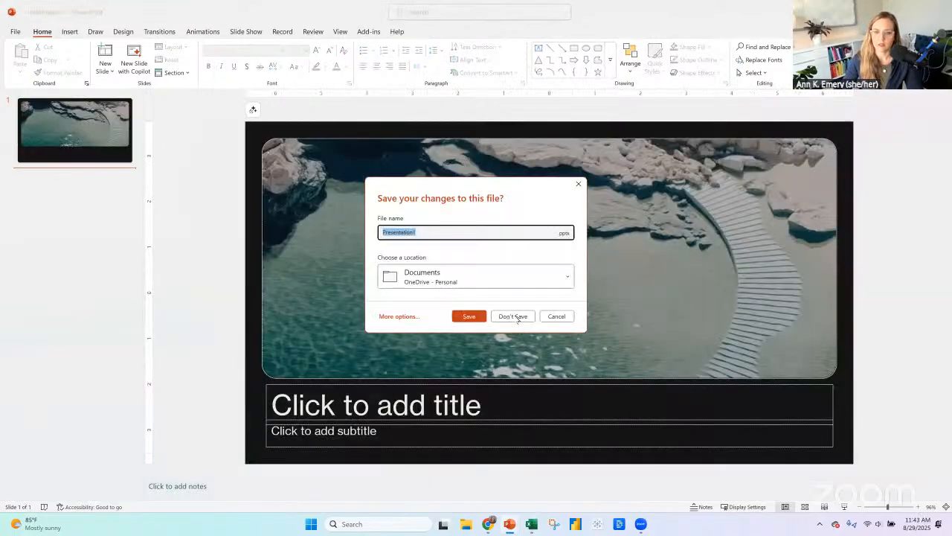
left_click(517, 316)
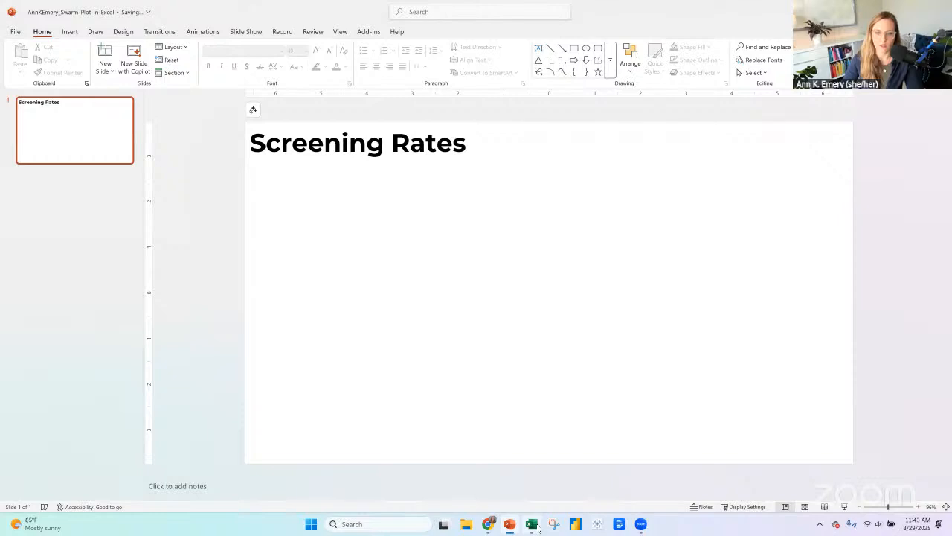
Copy the edited scatter chart with the goal line from the Excel workbook and paste it onto the Screening Rates slide in PowerPoint.
left_click(531, 523)
left_click(396, 206)
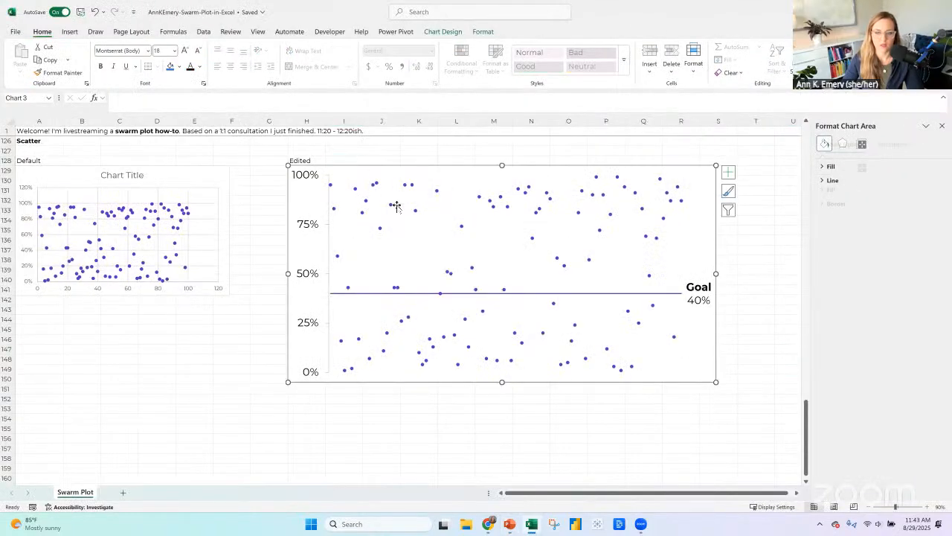
key("ctrl+c")
key("alt+Tab")
key("ctrl+v")
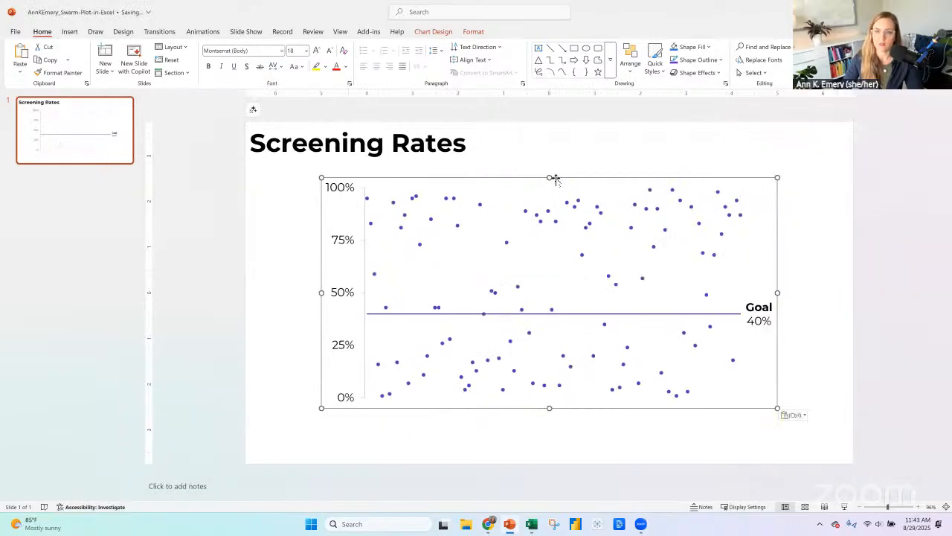
Move the pasted chart lower on the slide and narrow its plot area slightly to make room for the goal label.
left_click_drag(554, 178, 603, 239)
left_click(839, 323)
left_click(733, 310)
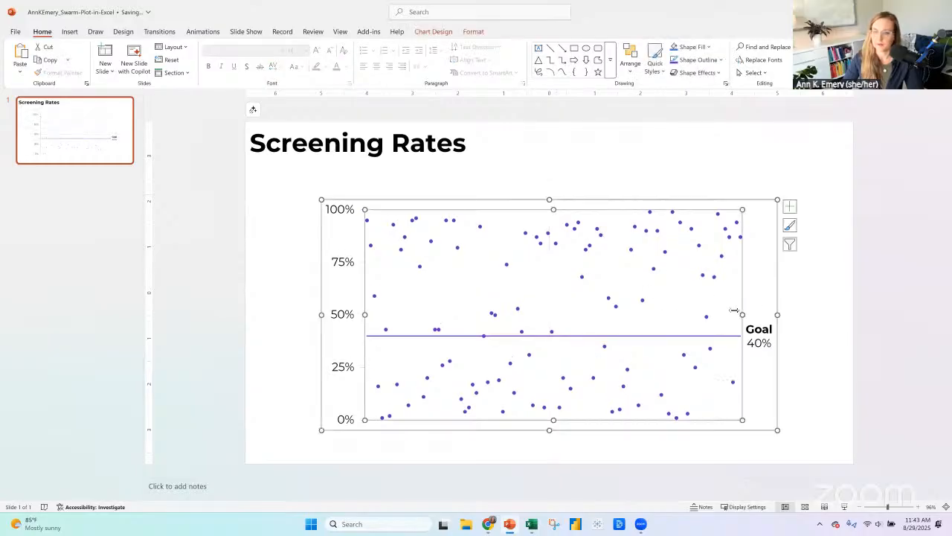
left_click_drag(734, 309, 723, 314)
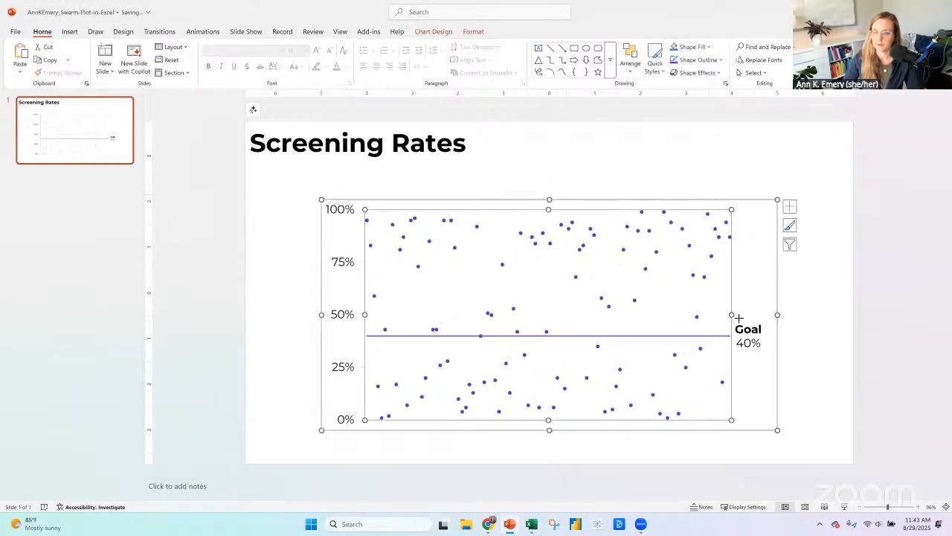
left_click(879, 313)
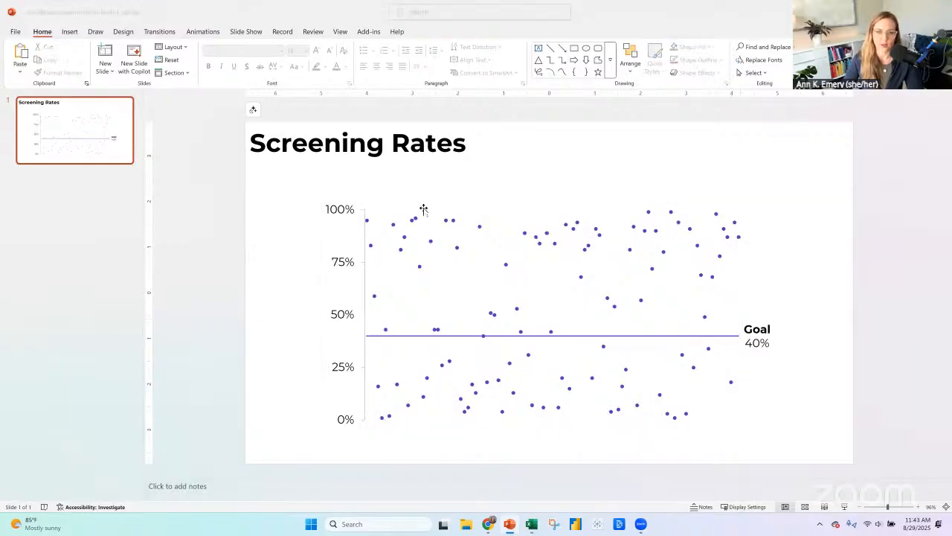
Check the source chart in Excel, return to PowerPoint, and widen the slide's chart on both sides to about 12 inches.
key("alt+Tab")
left_click(483, 31)
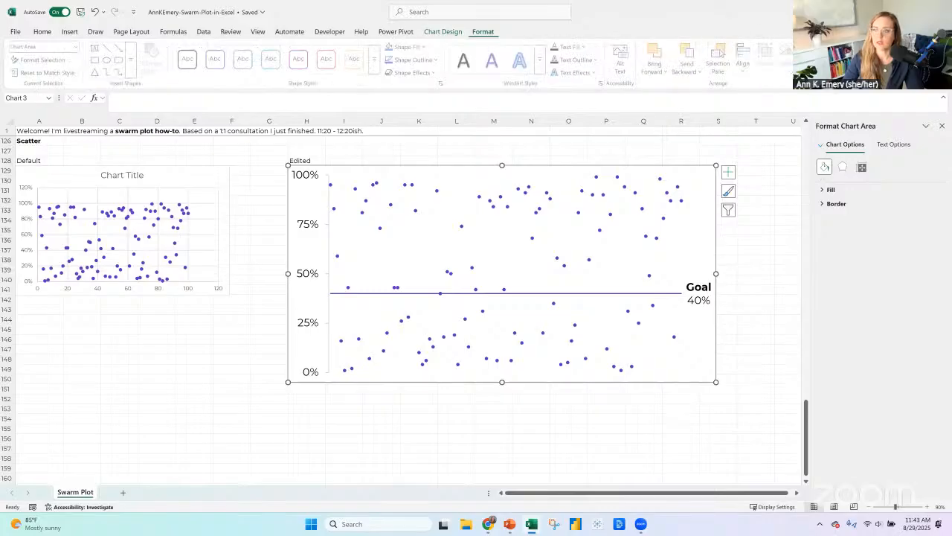
key("alt+Tab")
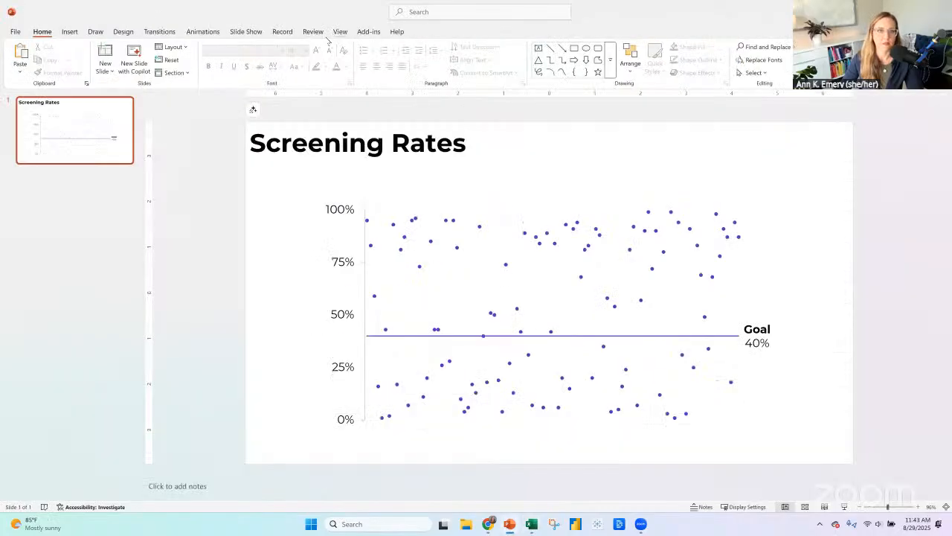
left_click(340, 31)
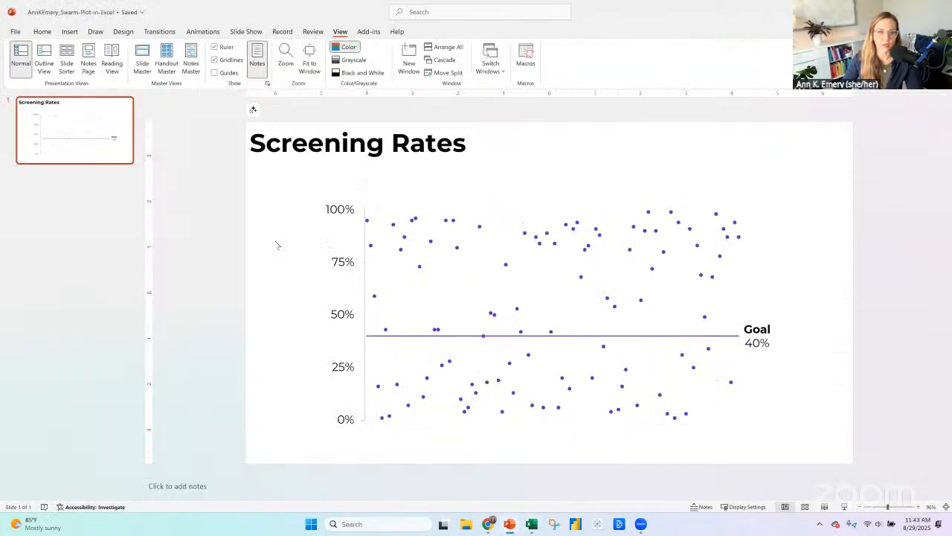
left_click(410, 288)
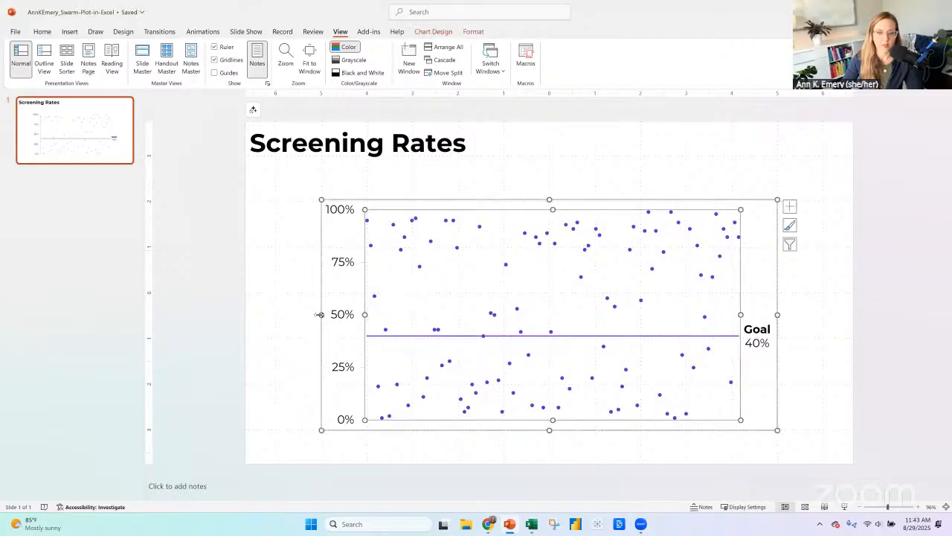
left_click_drag(321, 314, 275, 313)
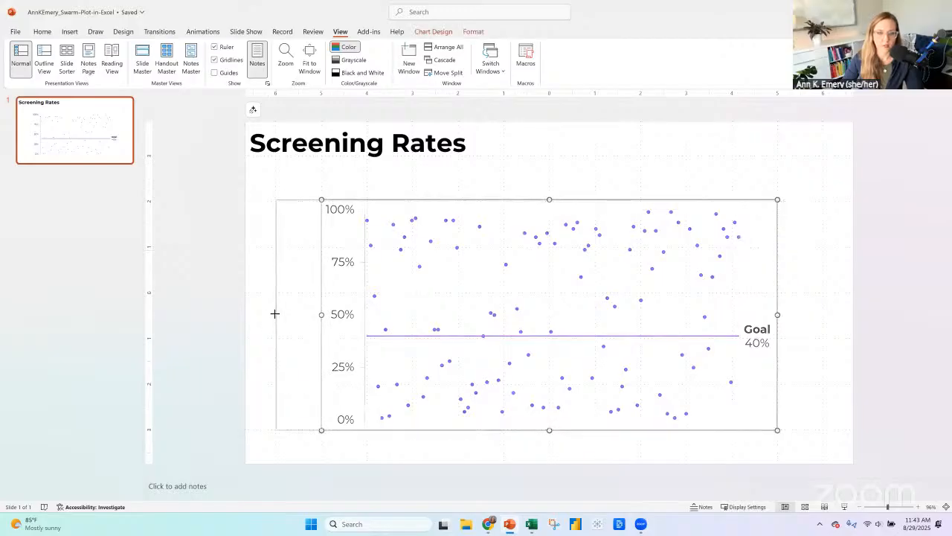
left_click_drag(778, 314, 821, 315)
Resize the edited scatter chart in Excel to match the widened slide chart, and return to PowerPoint.
left_click(473, 32)
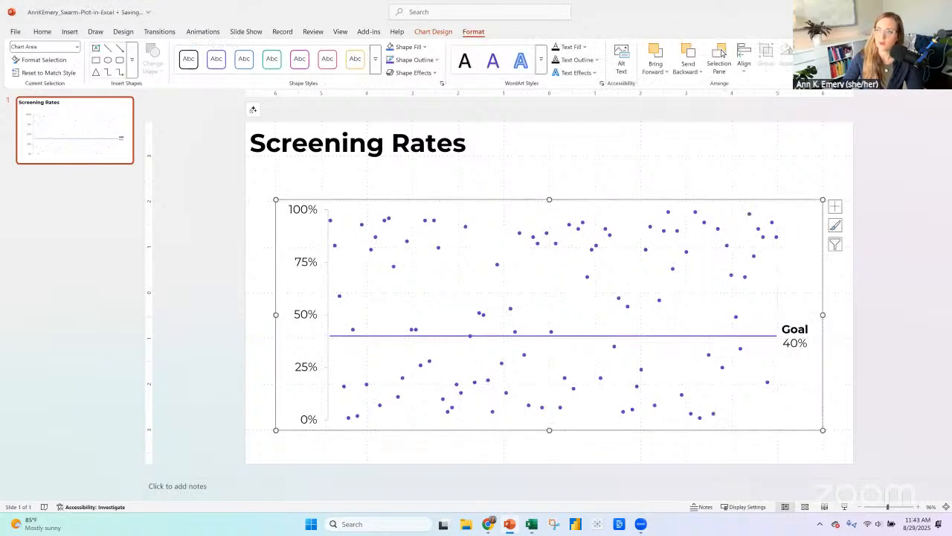
key("alt+Tab")
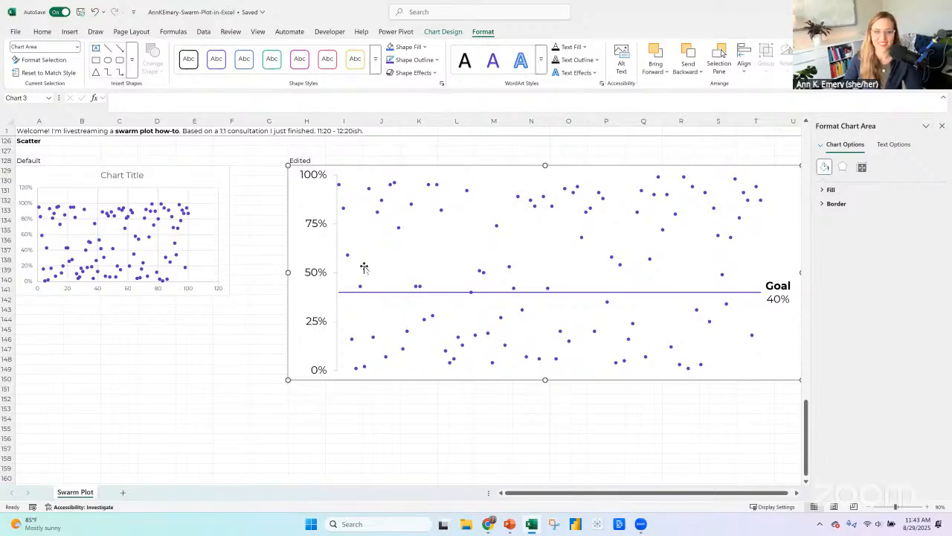
key("alt+Tab")
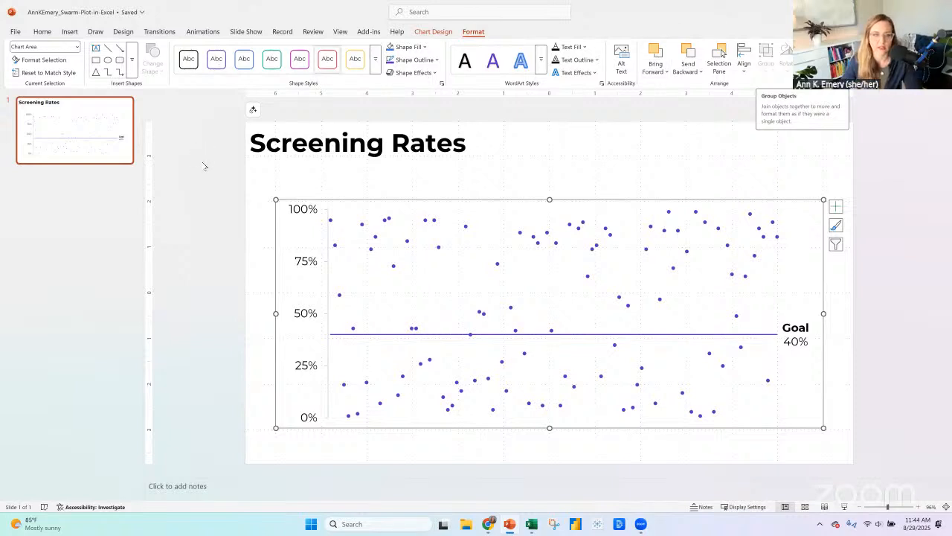
left_click(207, 186)
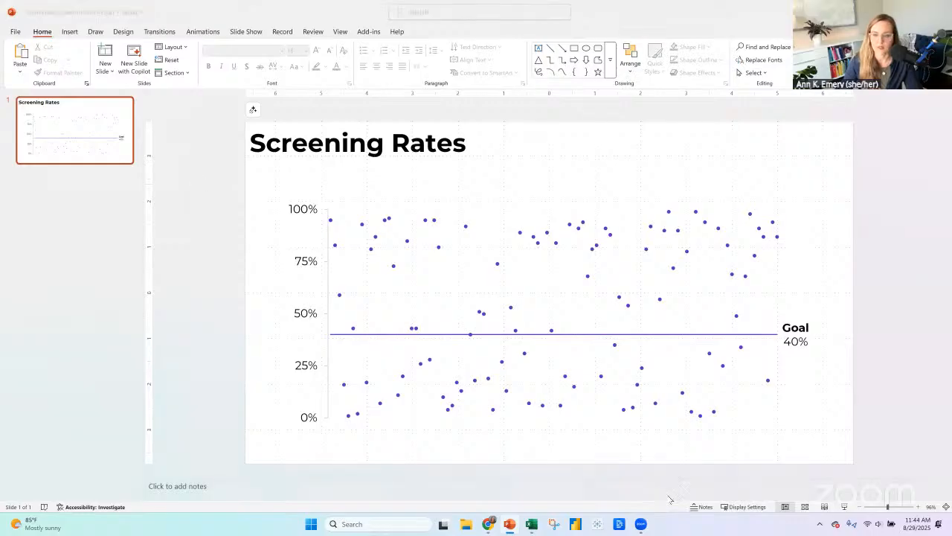
Switch to Excel, cross out the edited scatter chart with a large X in magenta ink, and stop drawing.
key("alt+Tab")
left_click_drag(522, 492, 526, 490)
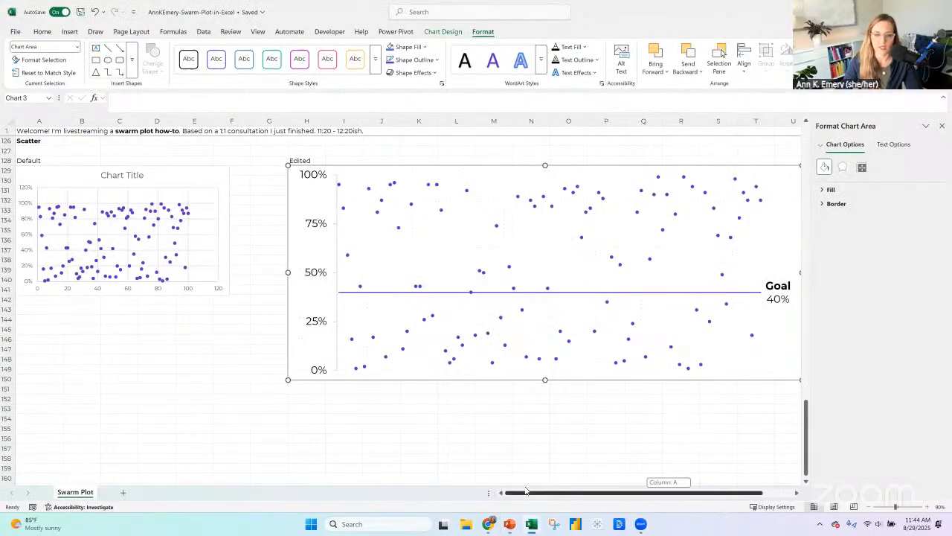
left_click(115, 34)
left_click(101, 34)
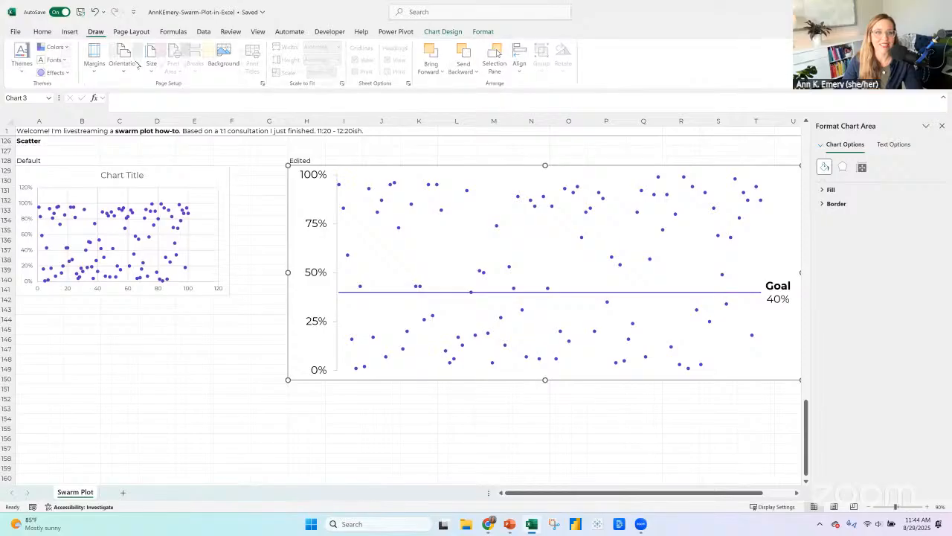
left_click(165, 56)
left_click_drag(387, 143, 720, 405)
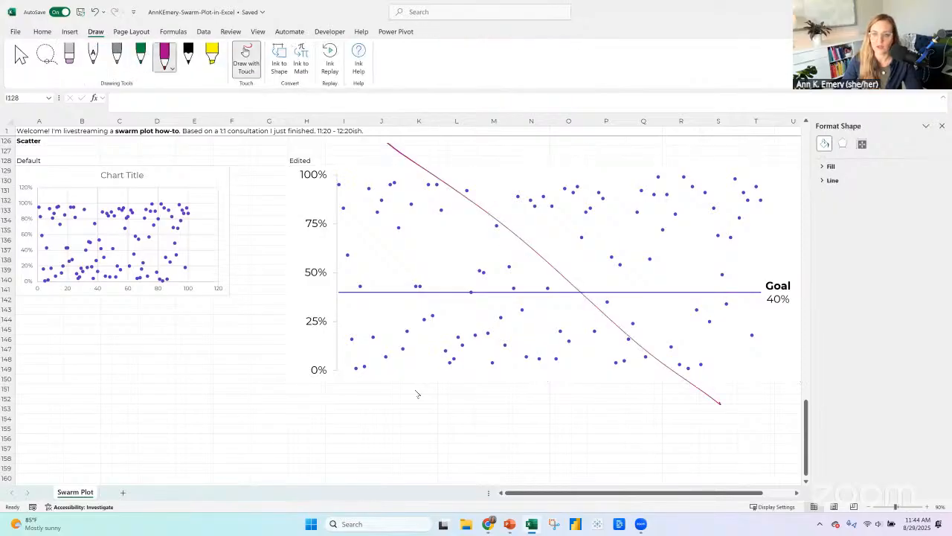
left_click_drag(417, 390, 702, 144)
left_click(247, 56)
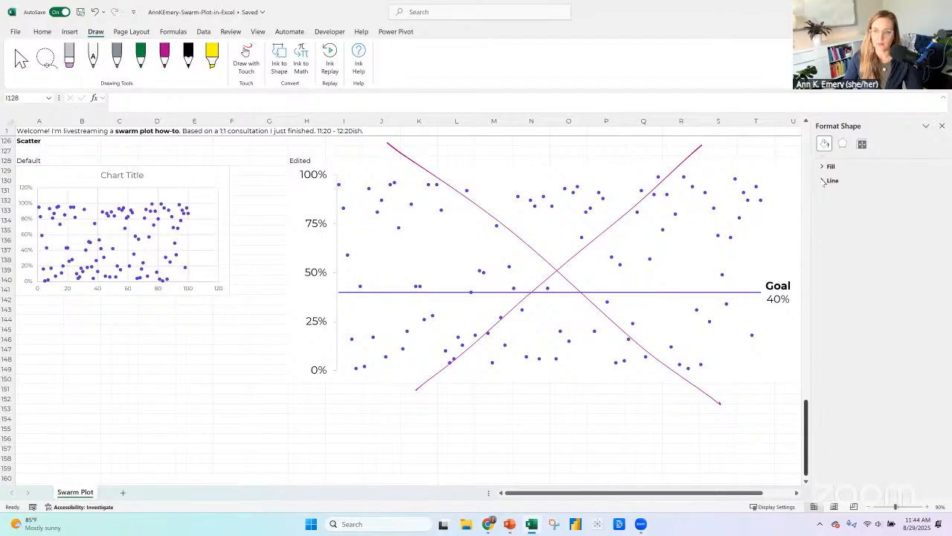
left_click_drag(821, 180, 821, 138)
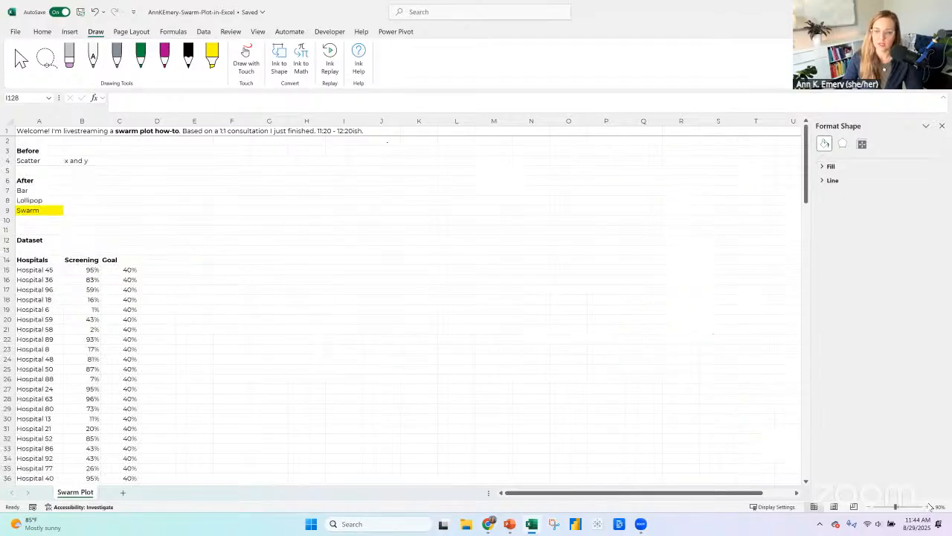
Enlarge the sheet view and review the planned chart types in the After list: Bar, Lollipop, and Swarm.
scroll(66, 250, "up", 5)
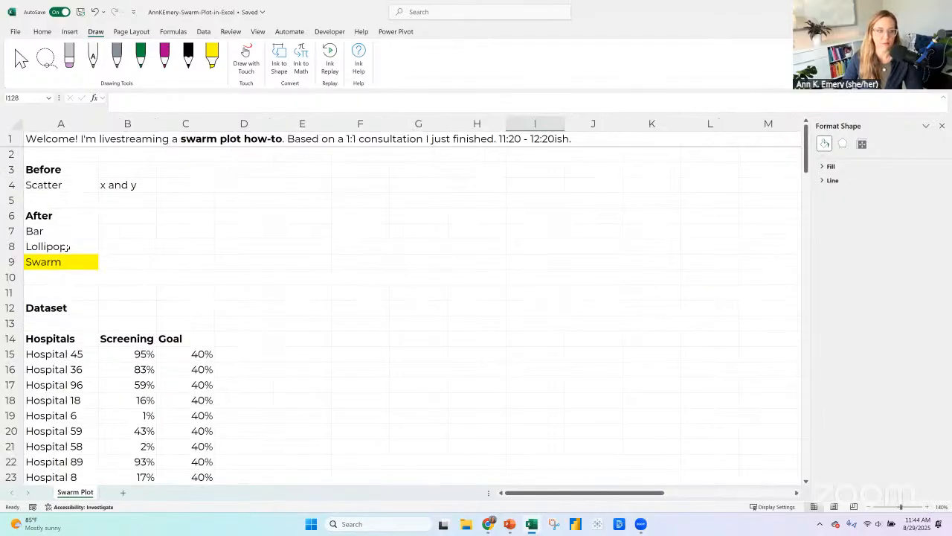
left_click(65, 246)
left_click(43, 232)
left_click(60, 247)
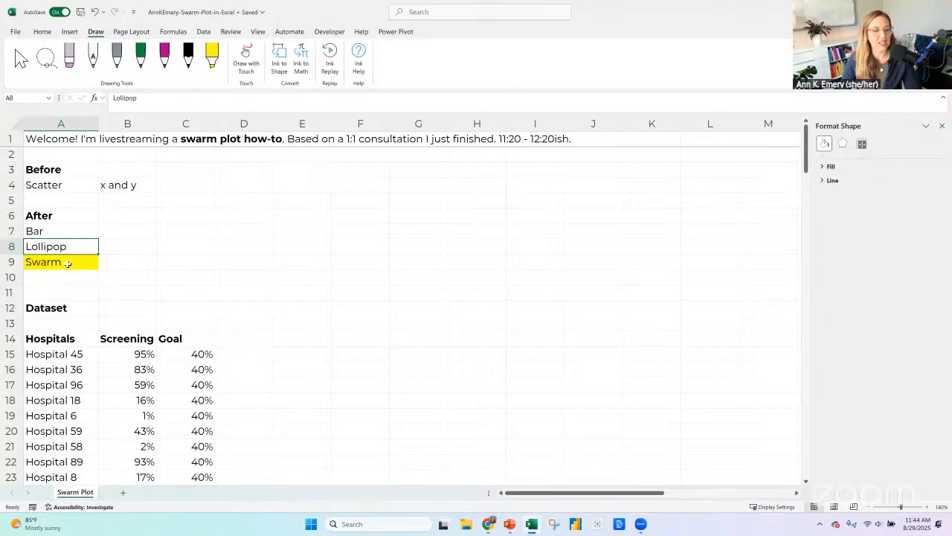
left_click(67, 263)
left_click(66, 248)
left_click(69, 260)
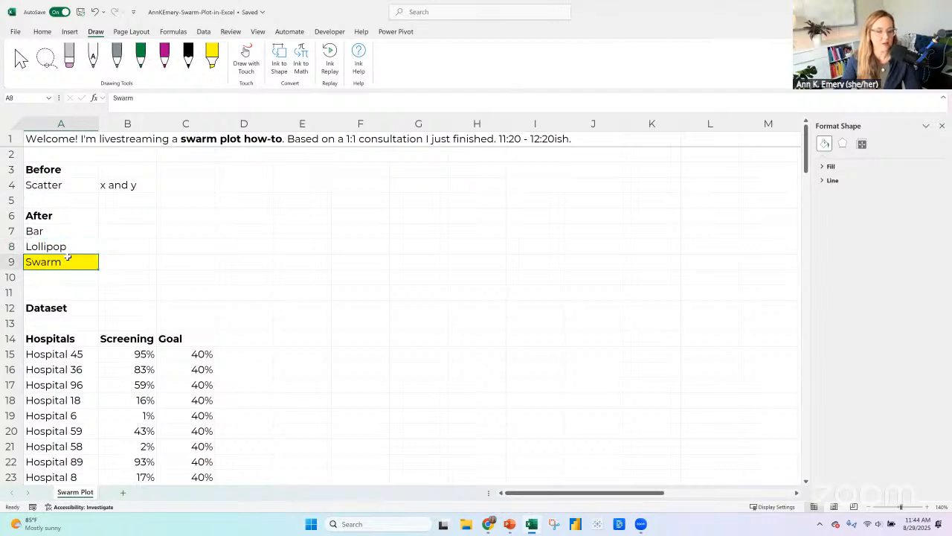
left_click(45, 252)
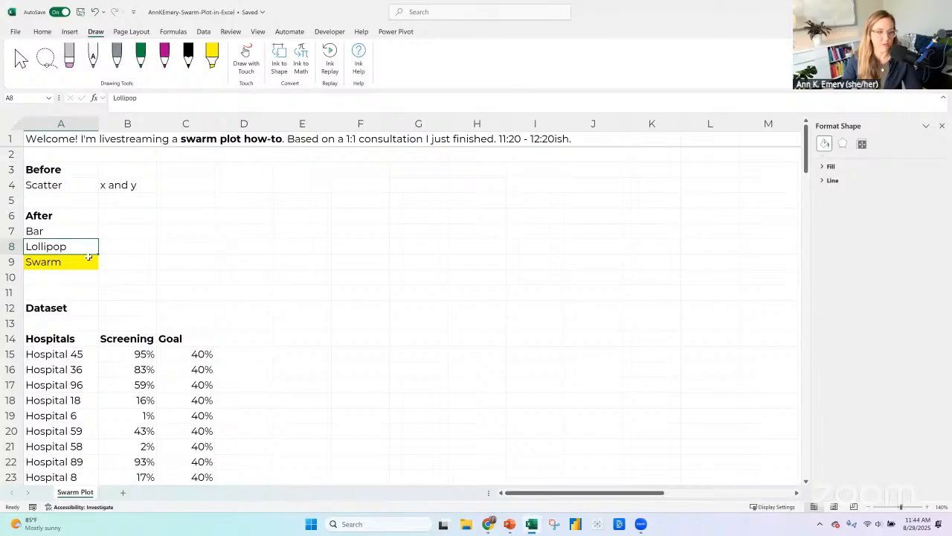
left_click(67, 228)
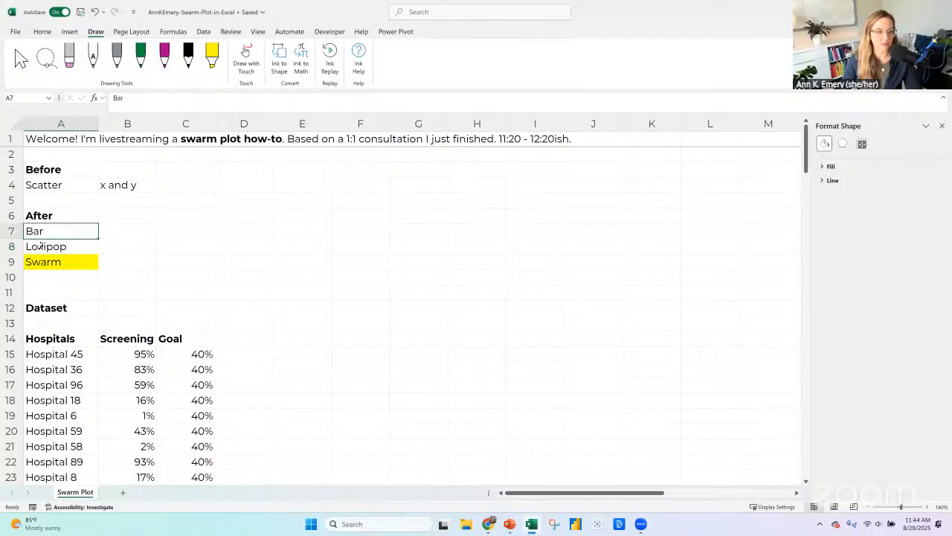
Copy the whole hospital dataset with its headers and paste it below the scatter chart section, starting at cell A167.
scroll(57, 221, "down", 2)
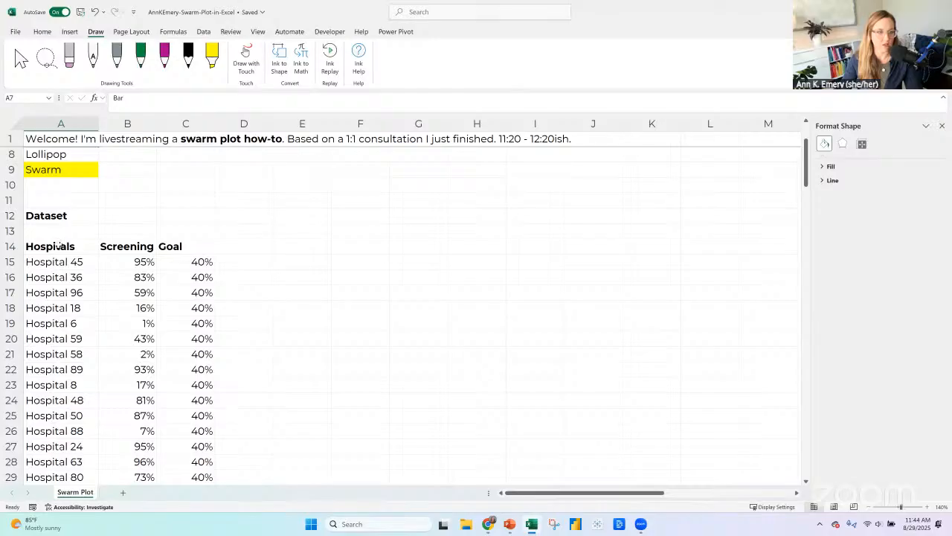
left_click_drag(59, 246, 193, 246)
key("ctrl+shift+Down")
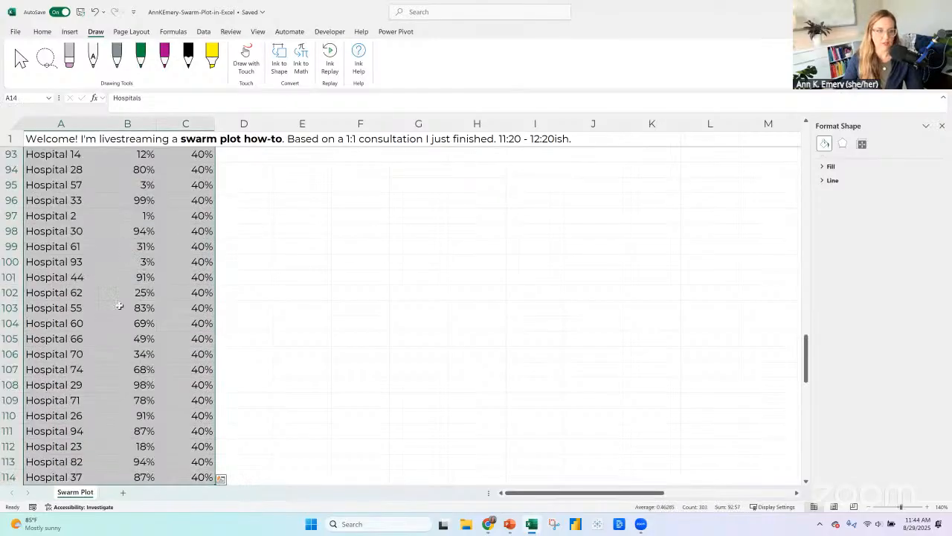
key("ctrl+c")
scroll(123, 365, "down", 4)
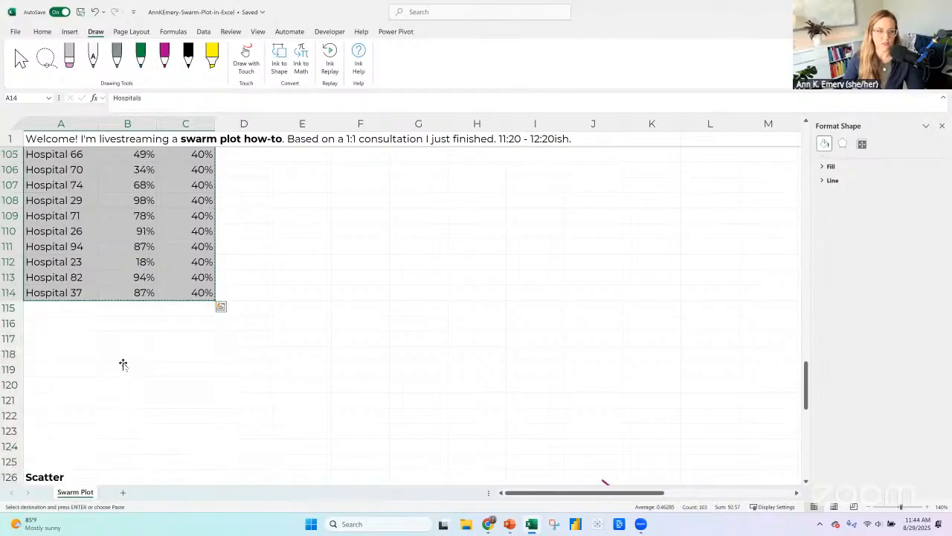
scroll(122, 364, "down", 18)
left_click(57, 276)
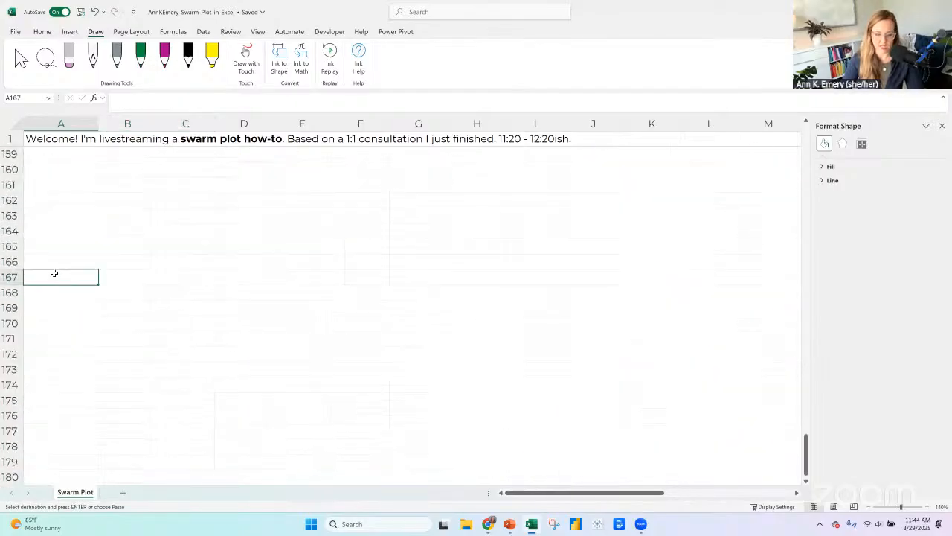
key("ctrl+v")
Enter the label "Table for Bar Chart" in cell A165 above the copied table.
left_click(55, 237)
left_click(57, 244)
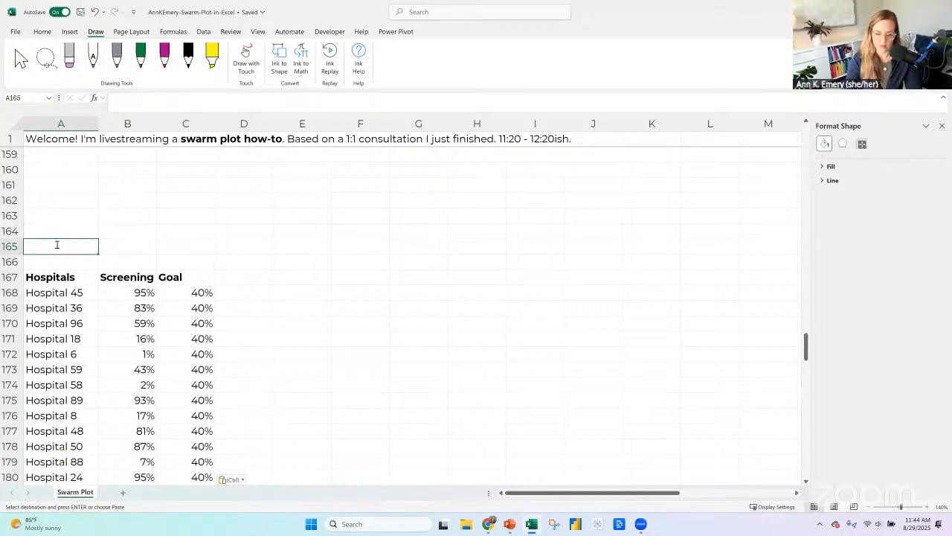
type("Table for Bar Chart")
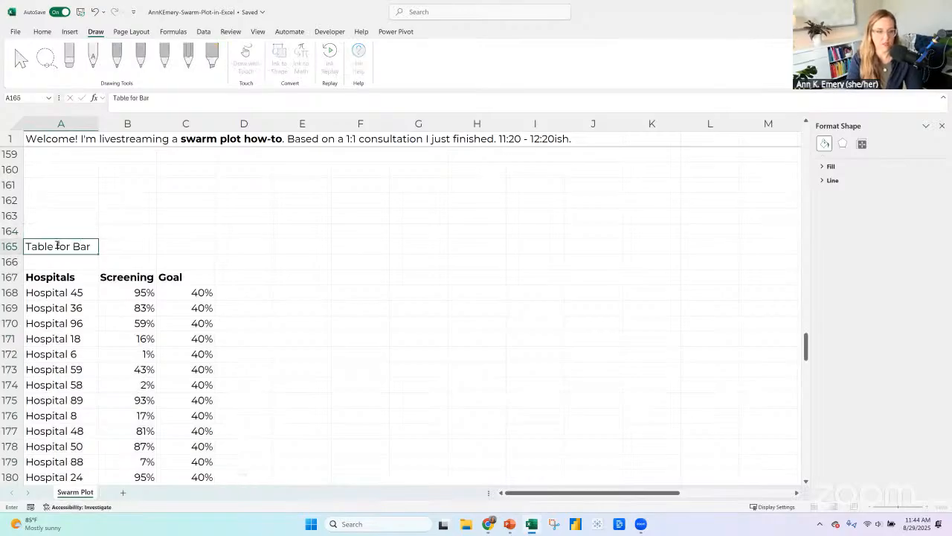
key("Return")
Enter the section title "Bar" in cell A163.
key("Up")
key("Up")
key("Up")
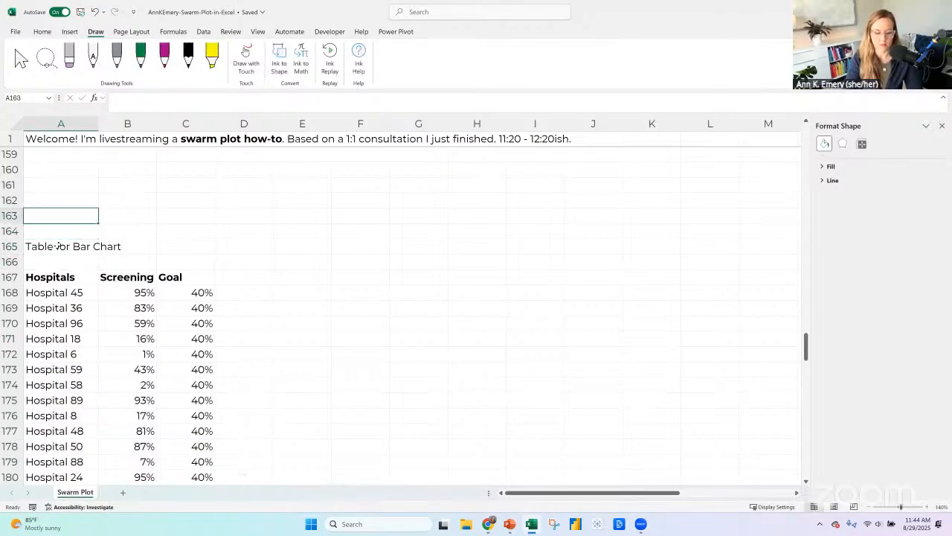
type("bar Chart")
key("Return")
key("Up")
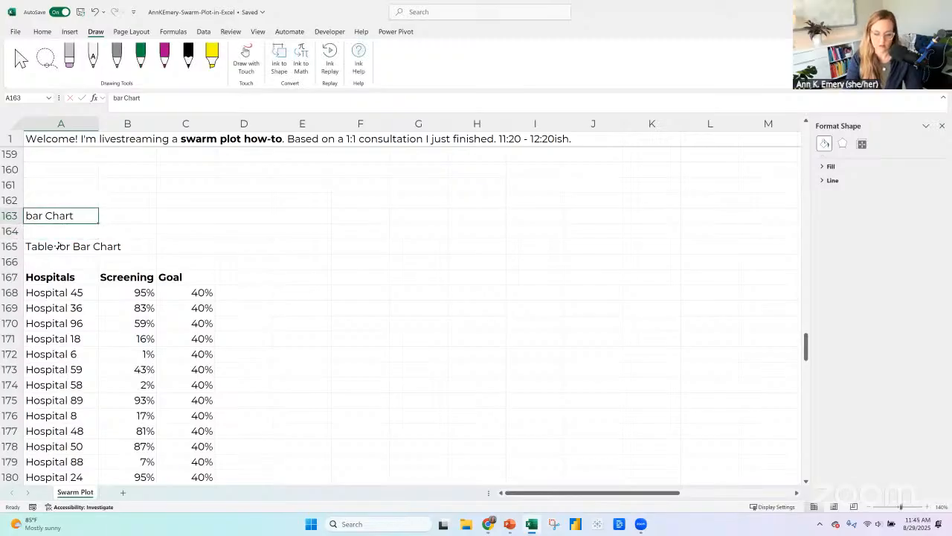
type("Bar")
key("Return")
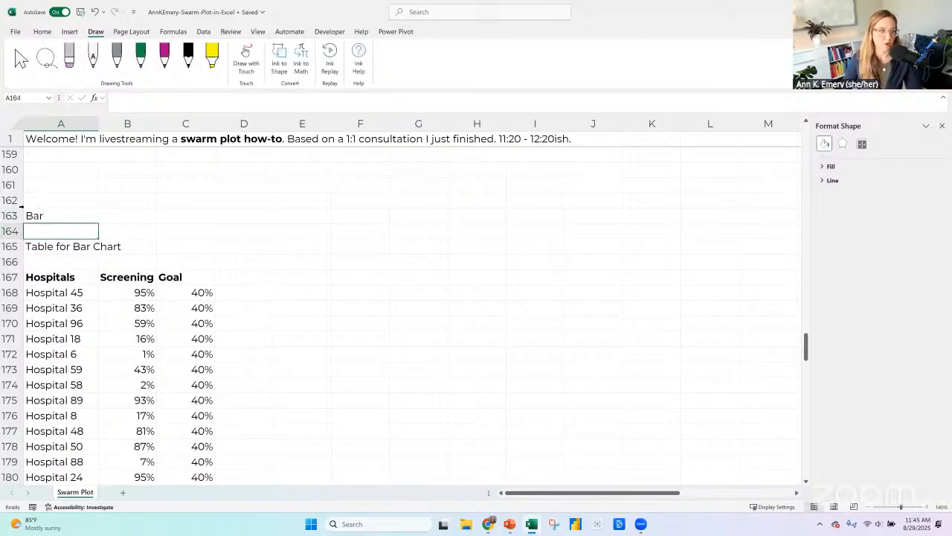
Apply the Heading 1 cell style to the entire row 163 containing the Bar title.
left_click(10, 215)
left_click(42, 31)
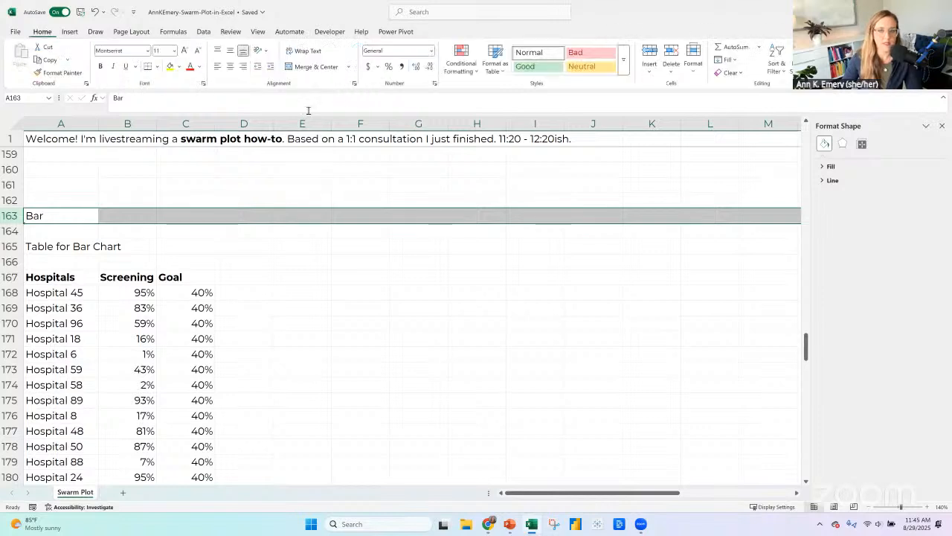
left_click(623, 59)
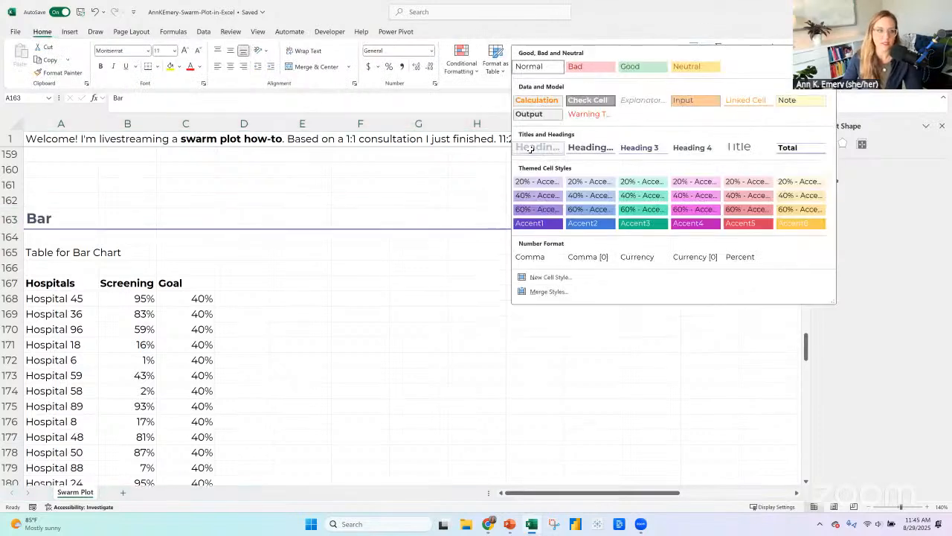
left_click(533, 149)
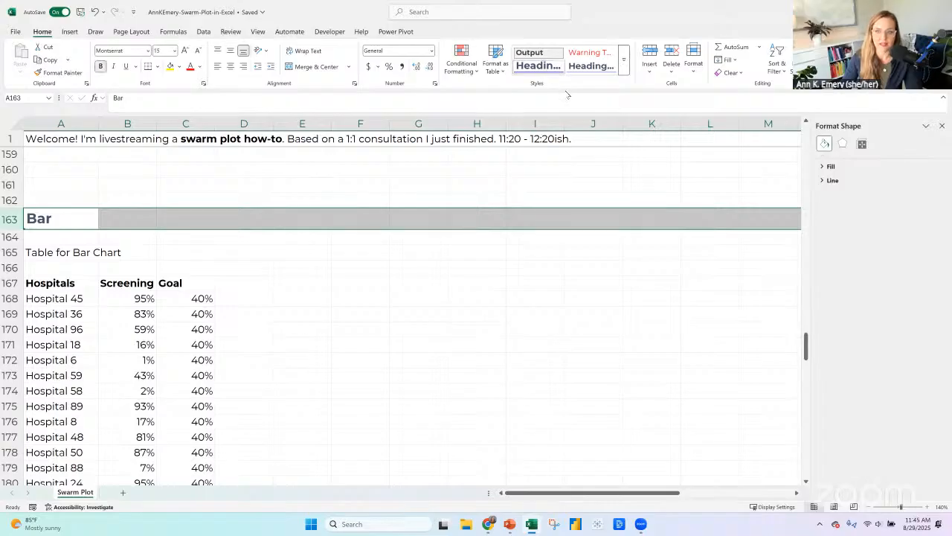
Modify the Heading 1 cell style to use black text and no border.
right_click(548, 68)
left_click(570, 93)
left_click(496, 272)
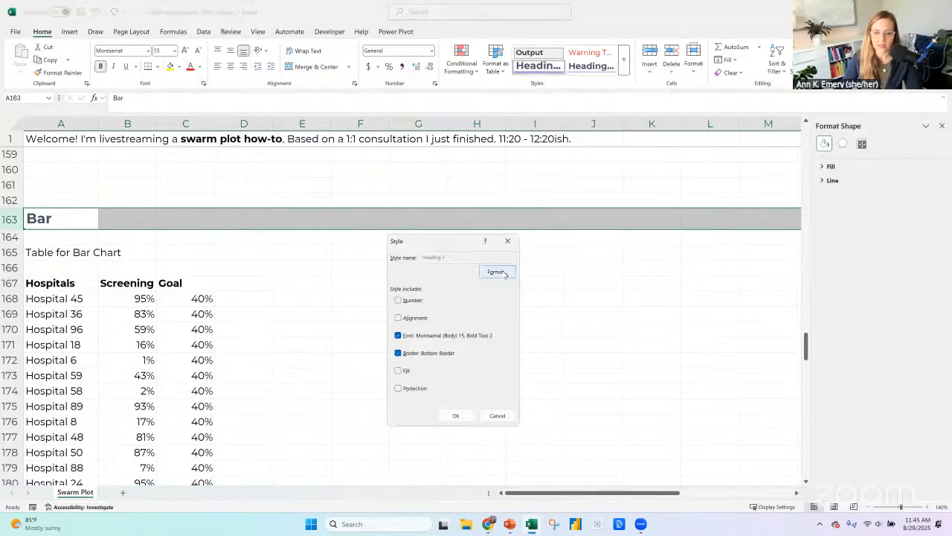
left_click(406, 217)
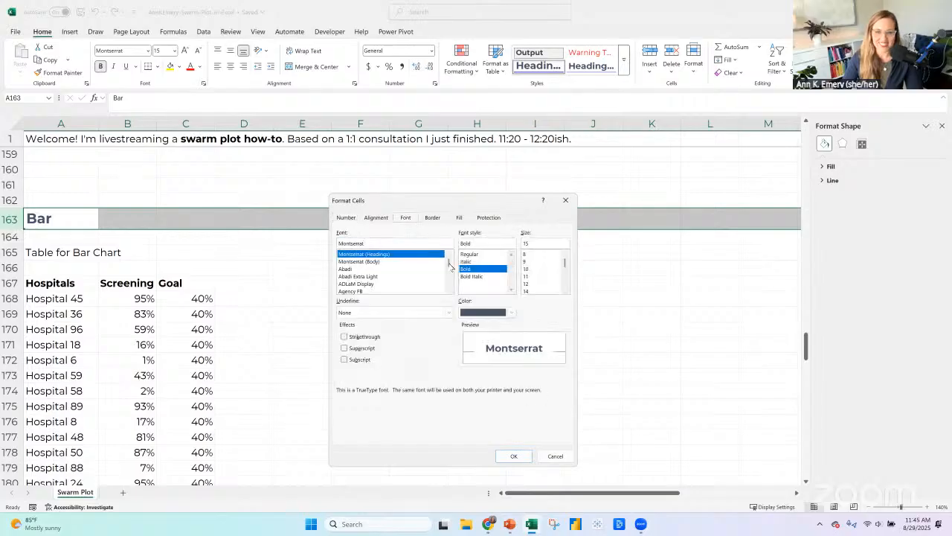
left_click(487, 312)
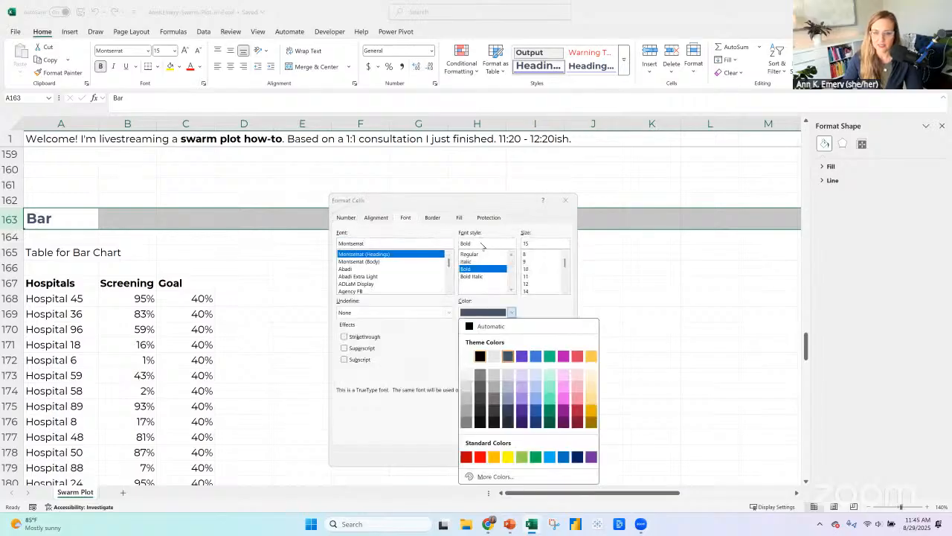
left_click(481, 356)
left_click(432, 217)
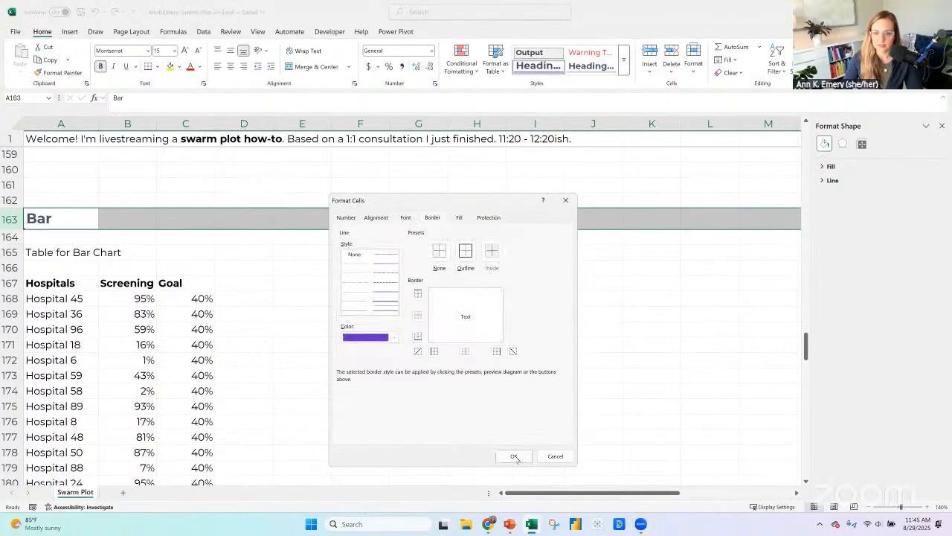
left_click(513, 456)
left_click(456, 416)
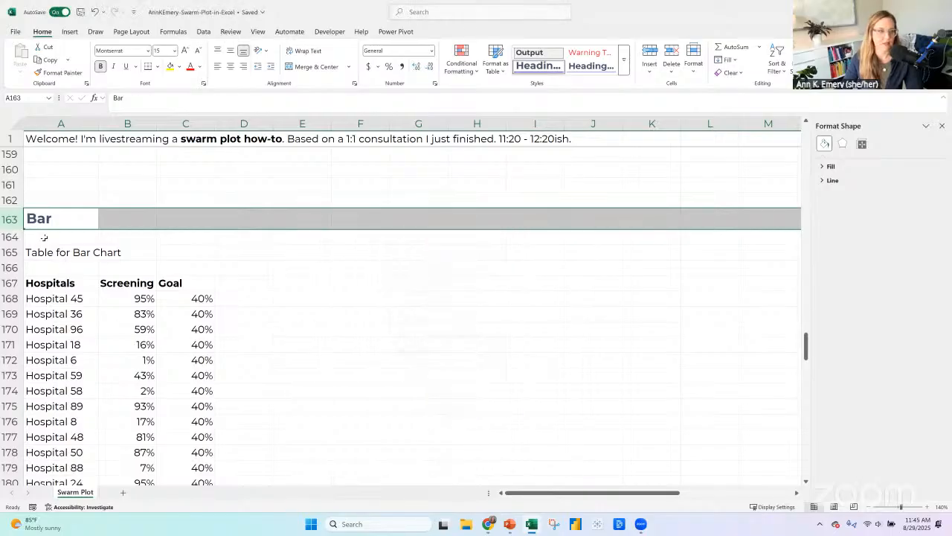
Bold the "Table for Bar Chart" label, and sort the copied table by Screening Rates from smallest to largest.
left_click(46, 251)
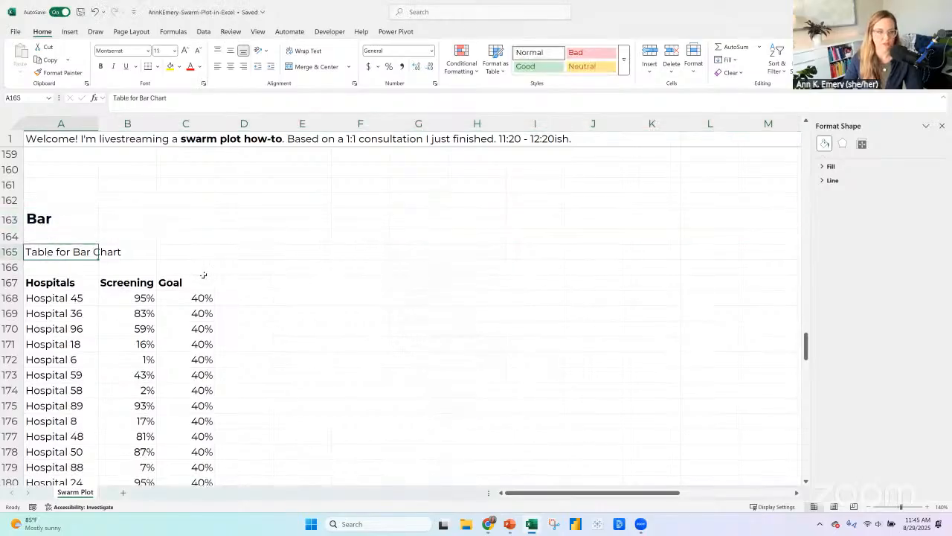
key("ctrl+b")
scroll(50, 192, "down", 2)
left_click(64, 191)
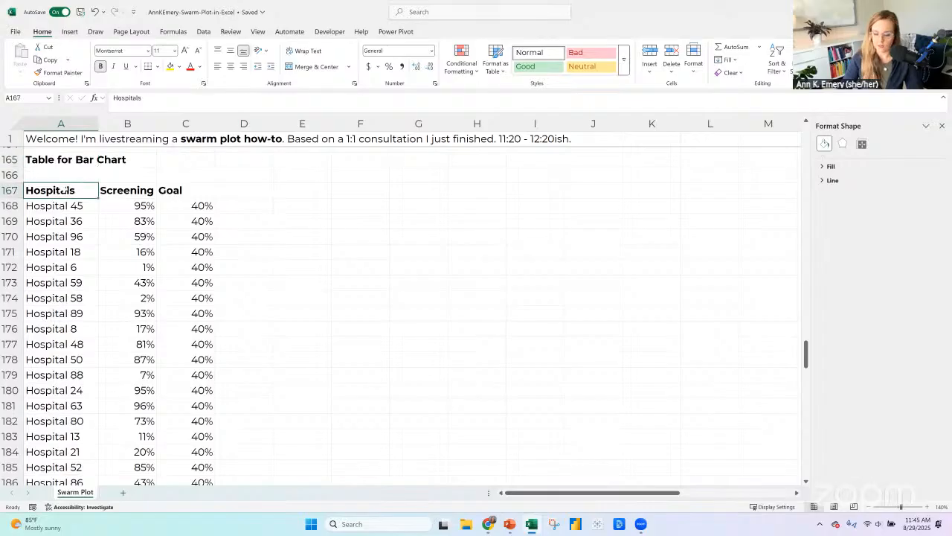
key("ctrl+shift+Right")
key("ctrl+shift+Down")
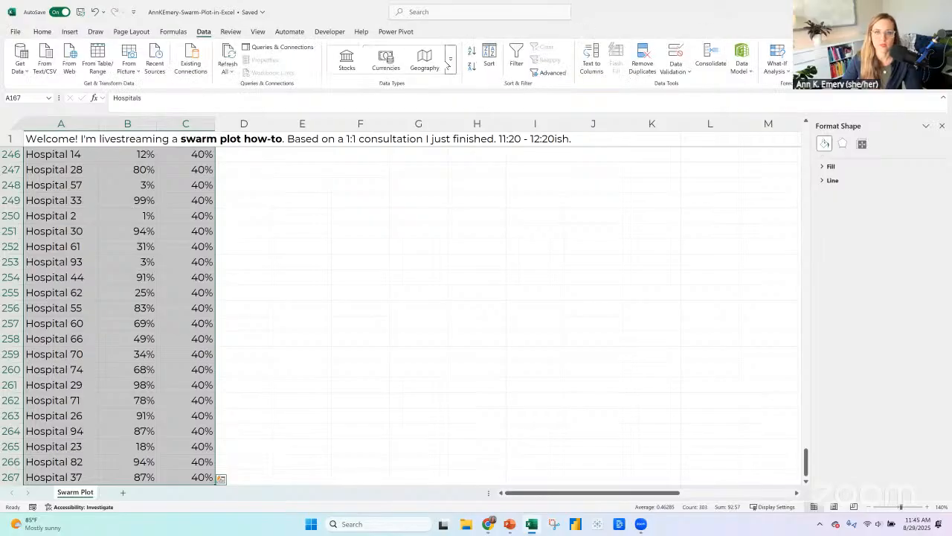
left_click(489, 61)
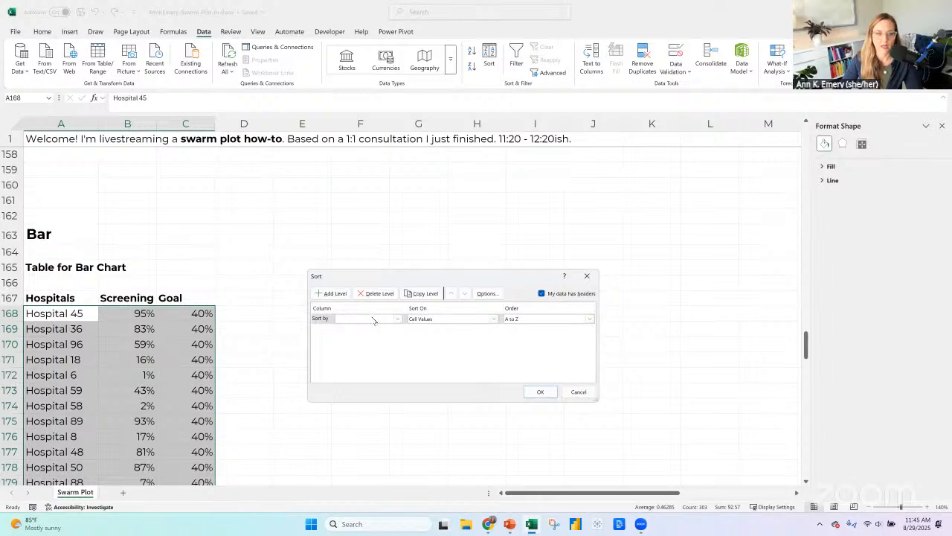
left_click(373, 319)
left_click(365, 335)
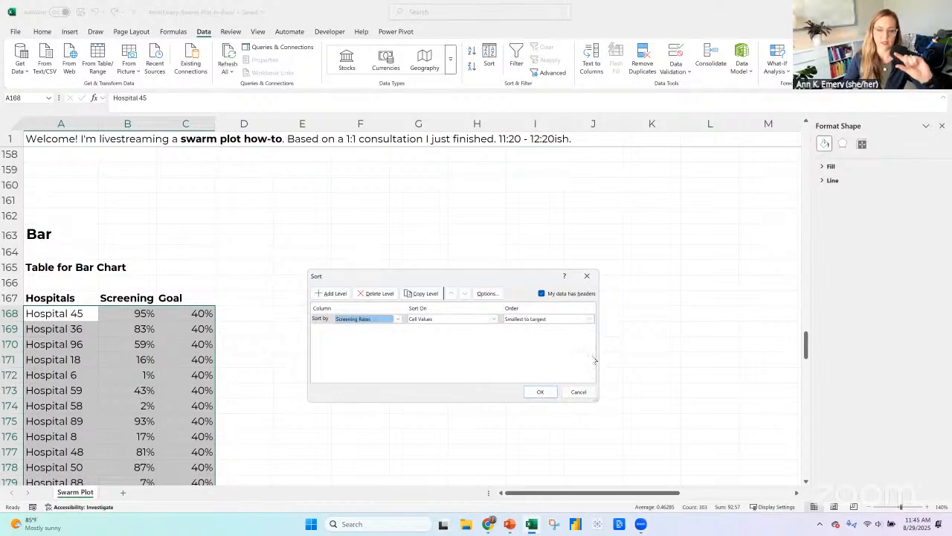
left_click(540, 391)
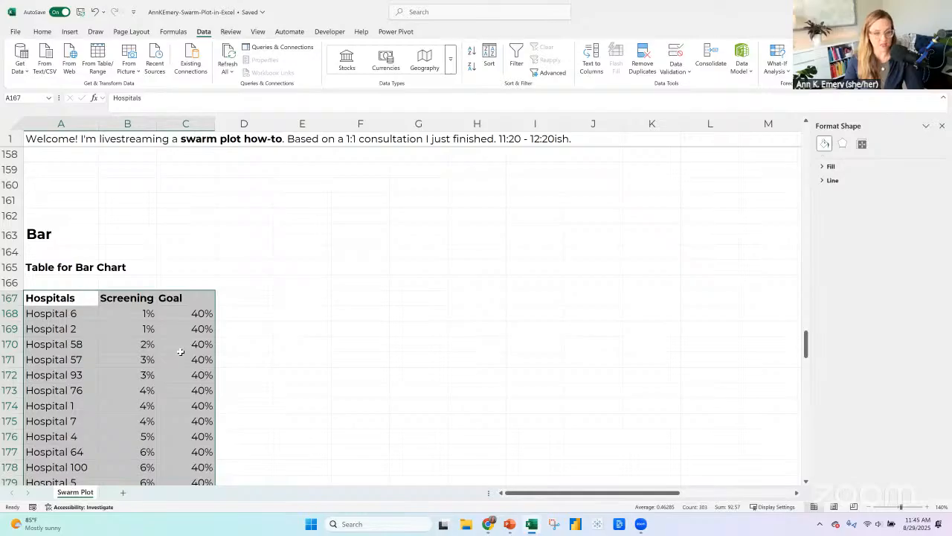
Insert a combo chart of the sorted table with Screening Rates as clustered columns and Goal as a line.
left_click(73, 32)
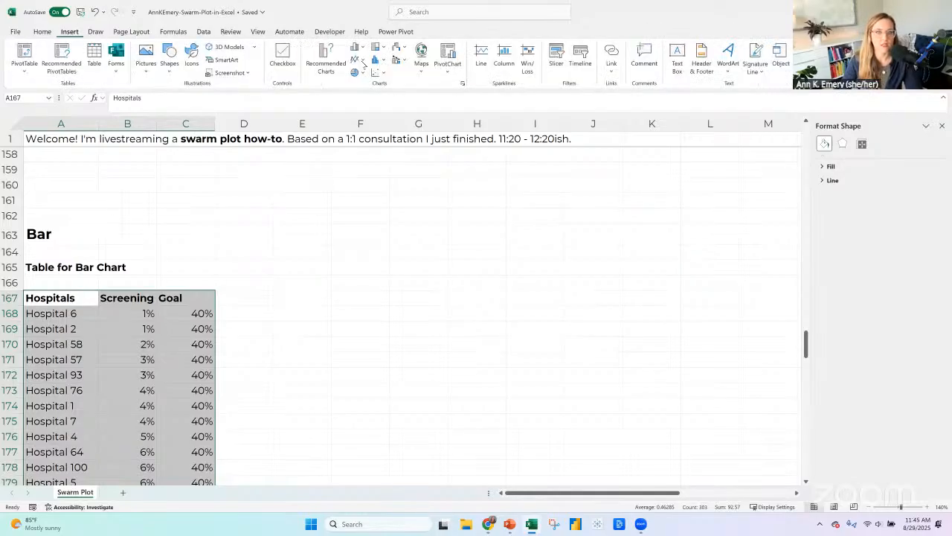
left_click(358, 48)
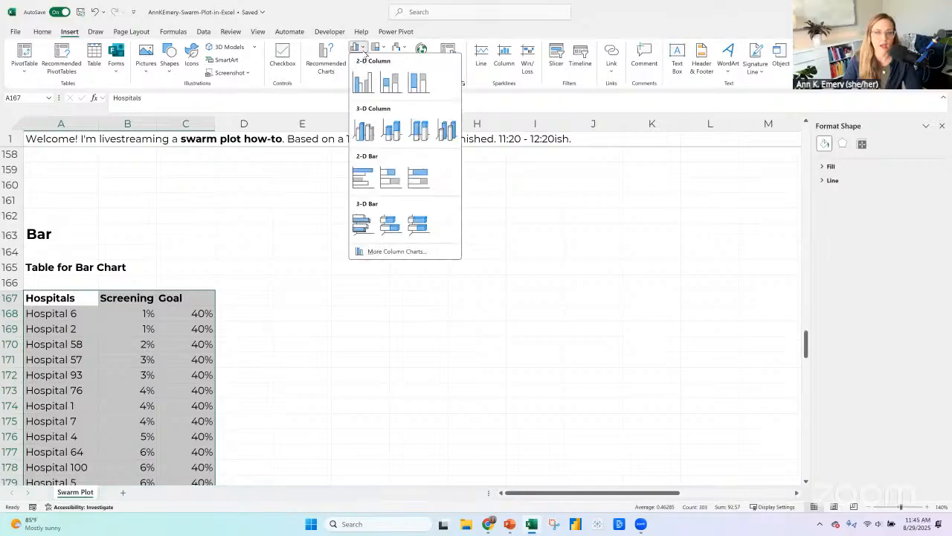
left_click(364, 48)
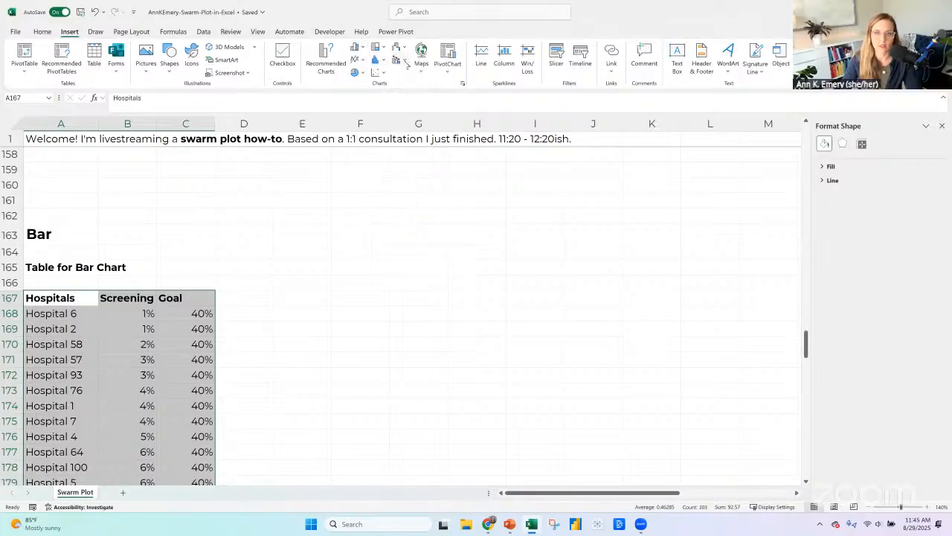
left_click(405, 62)
left_click(407, 97)
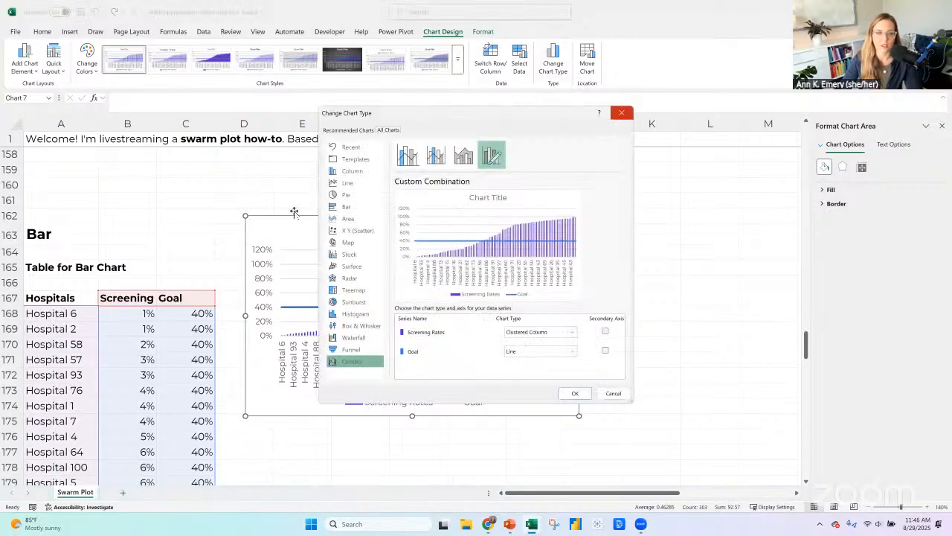
key("Escape")
Cut the combo chart from beside the table and paste it below the sorted data at cell A286.
left_click_drag(280, 220, 333, 386)
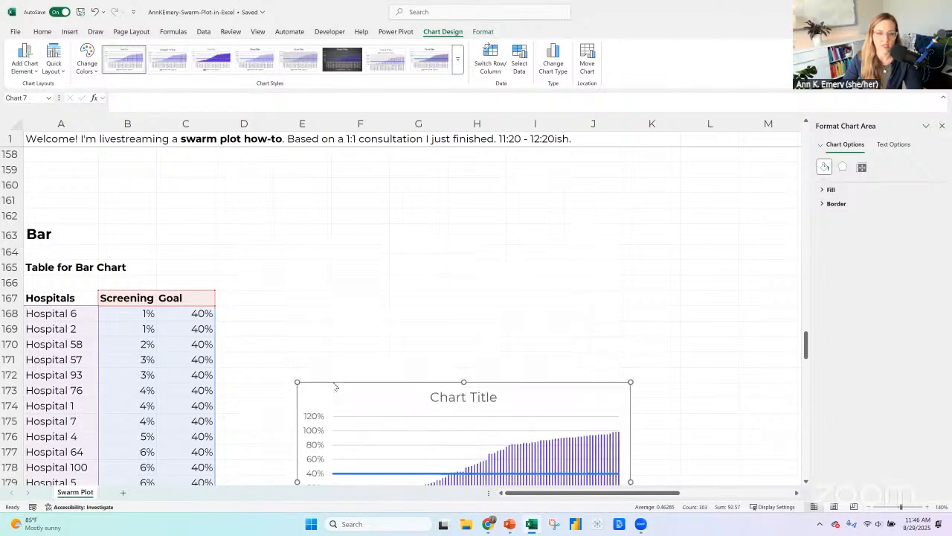
right_click(333, 386)
key("Escape")
key("Delete")
scroll(171, 350, "down", 20)
scroll(178, 299, "down", 20)
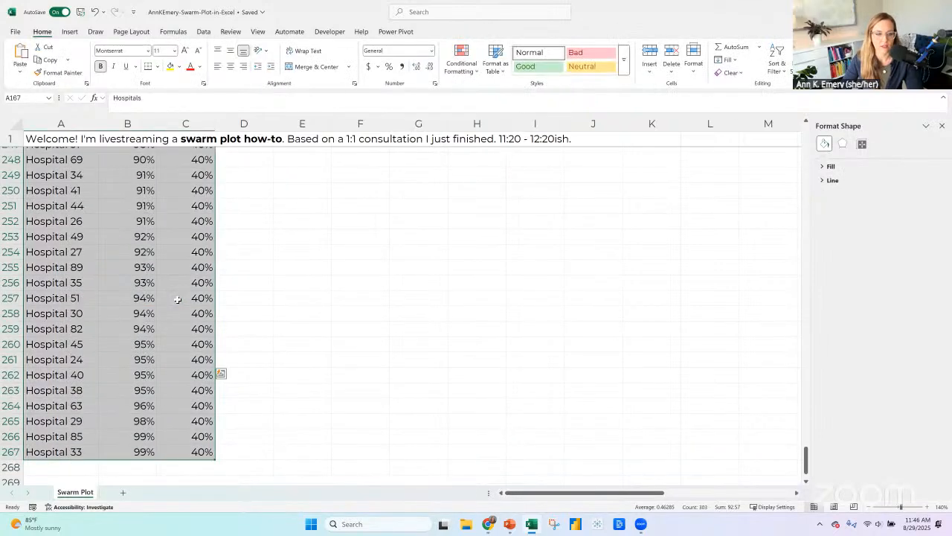
left_click(74, 237)
key("ctrl+v")
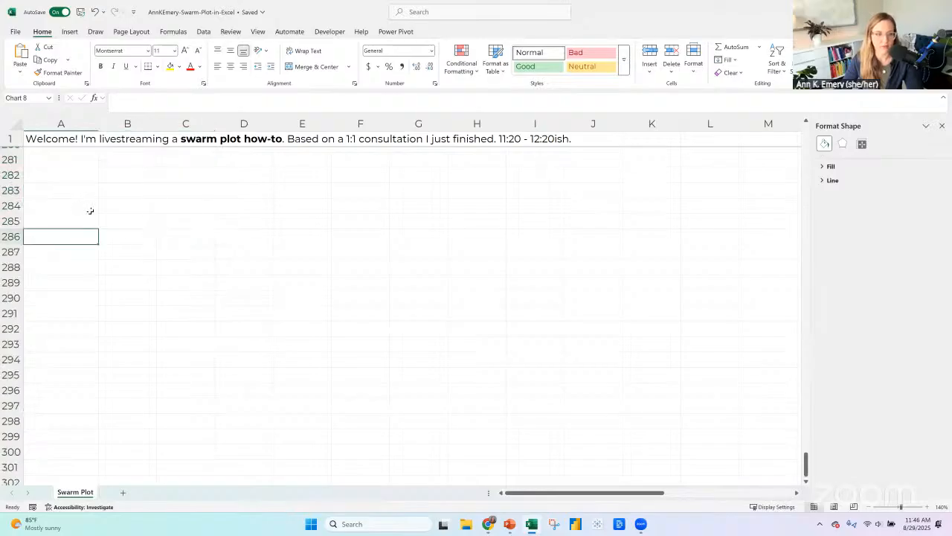
Label the combo chart "Default" in cell A284, correcting the misspelled first entry.
left_click(72, 200)
type("De")
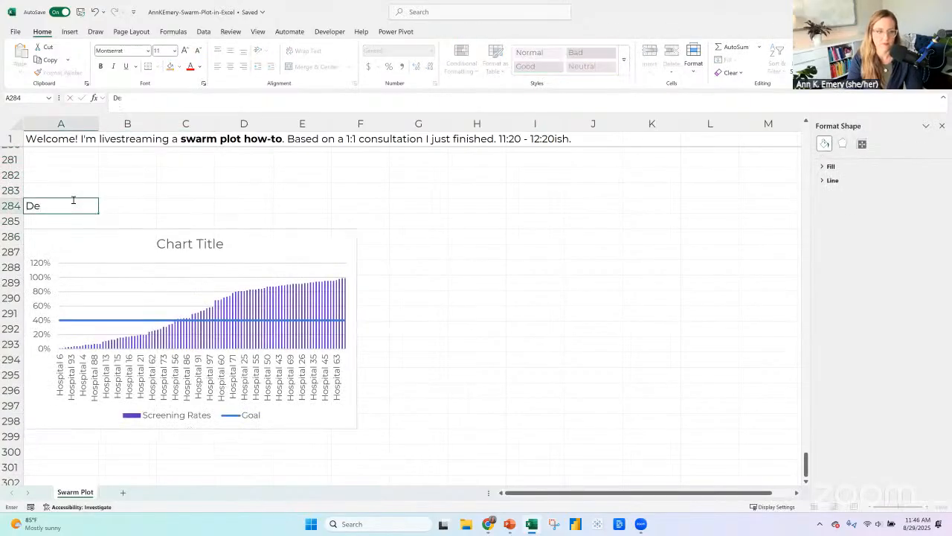
type("afult")
key("Return")
key("Up")
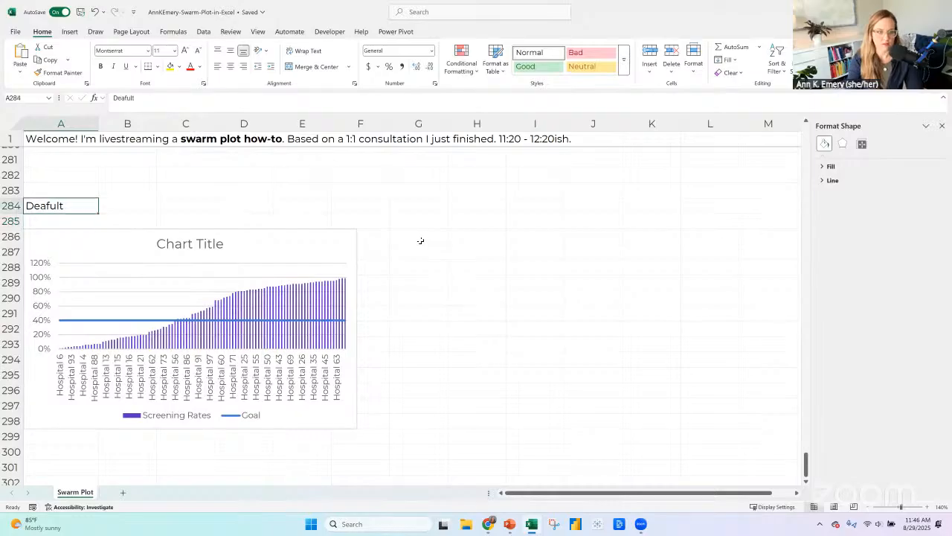
type("Default")
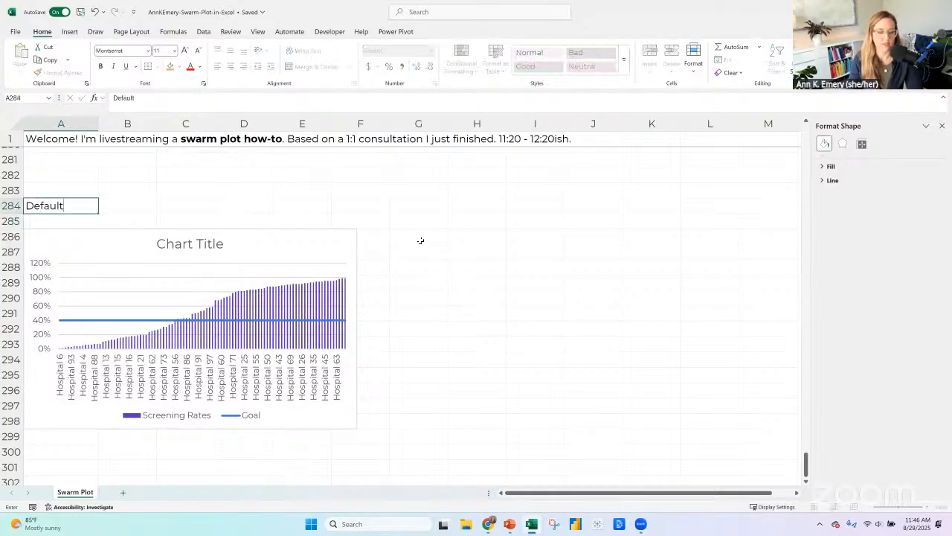
key("Return")
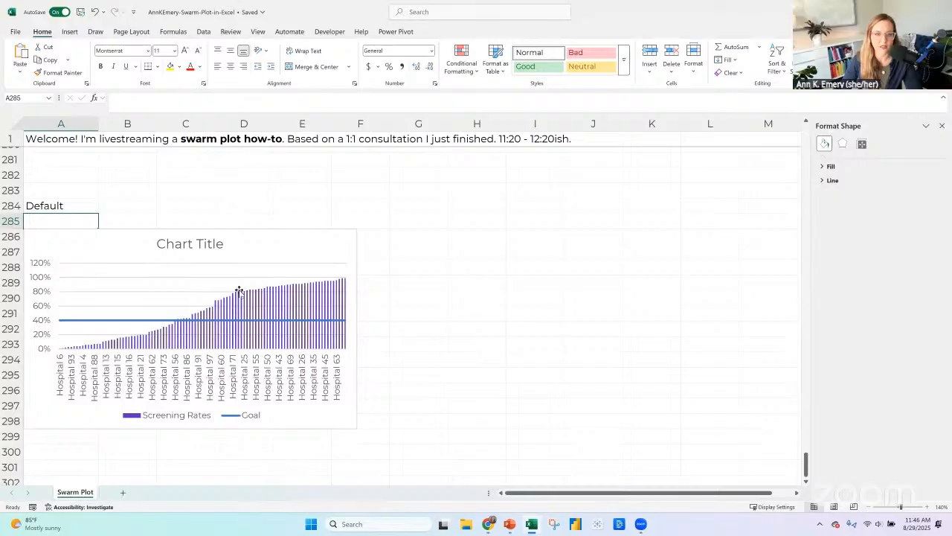
Duplicate the combo chart beside the original in column H and label the copy "Edited" in cell H284.
left_click(120, 238)
left_click(456, 238)
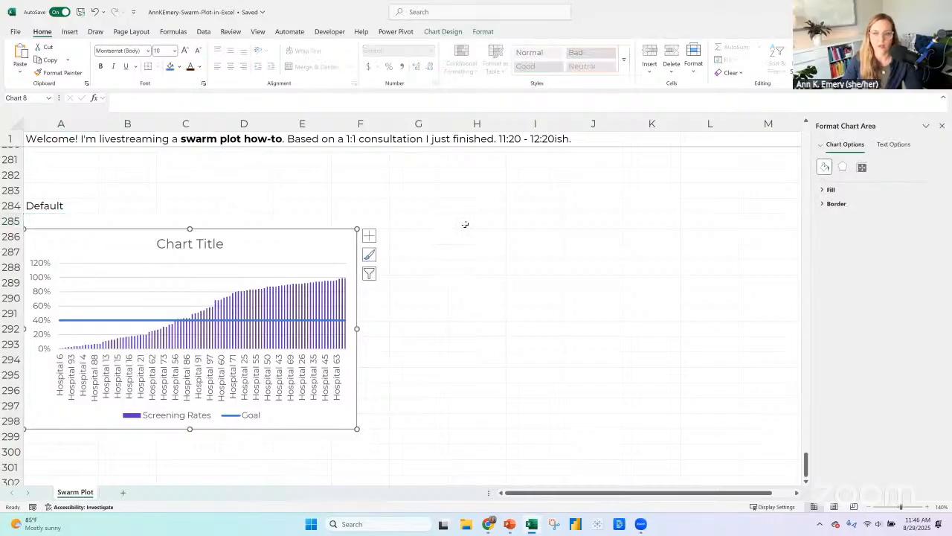
key("ctrl+v")
key("Up")
key("Up")
type("Edited")
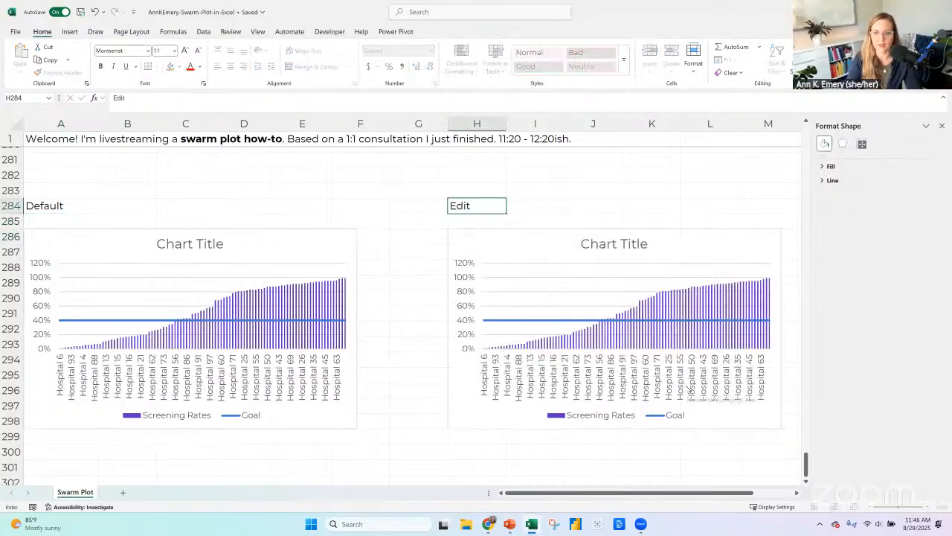
key("Return")
Resize the Edited chart to a height of 5 and a width of 12.
left_click(588, 234)
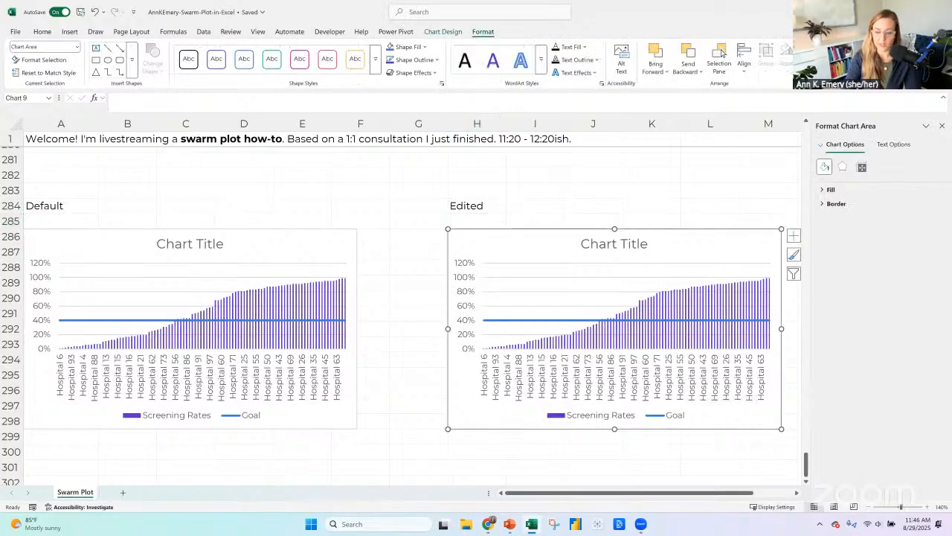
type("5")
key("Return")
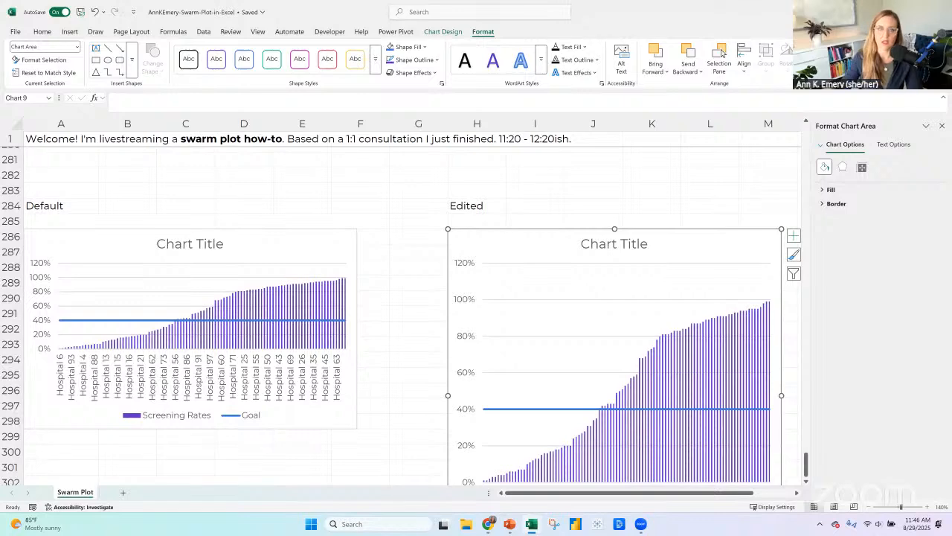
type("12")
key("Return")
Set the font size of all text in the Edited chart to 18.
left_click(43, 33)
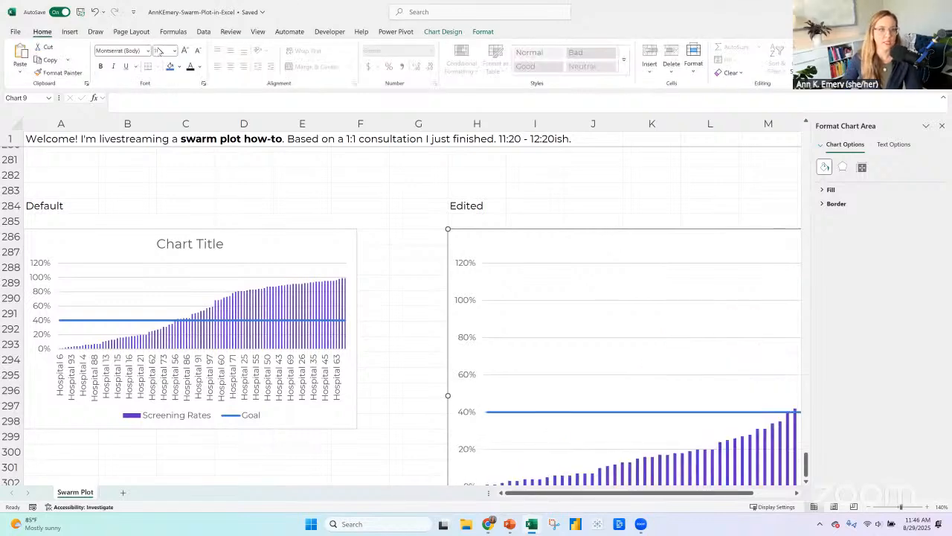
left_click(158, 50)
type("18")
key("Return")
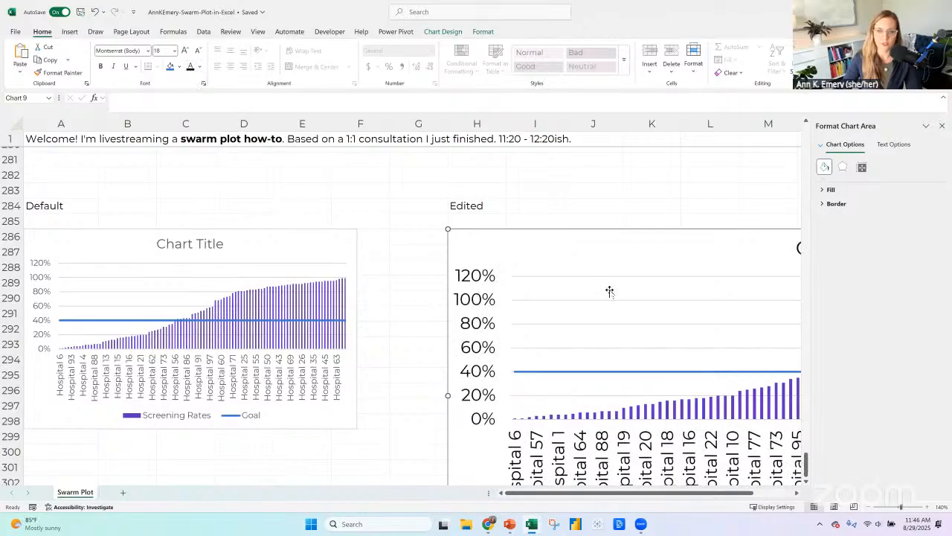
Change the Edited combo chart so Screening Rates is a clustered bar and Goal is a clustered column, and review the result.
left_click(443, 32)
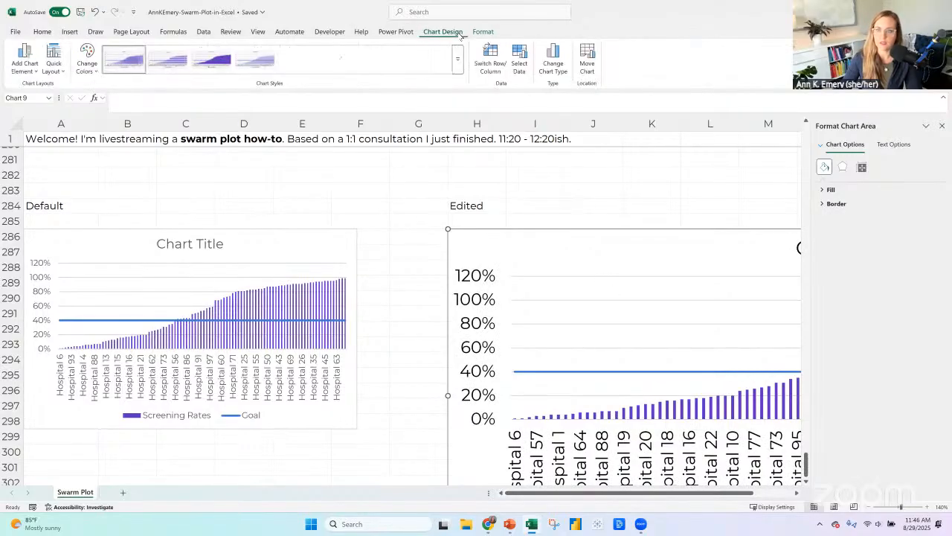
left_click(551, 70)
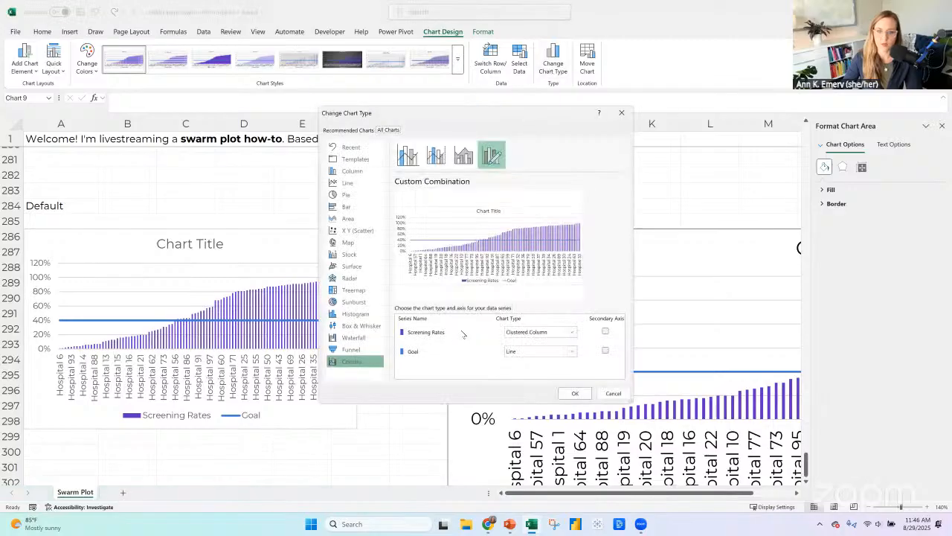
left_click(521, 333)
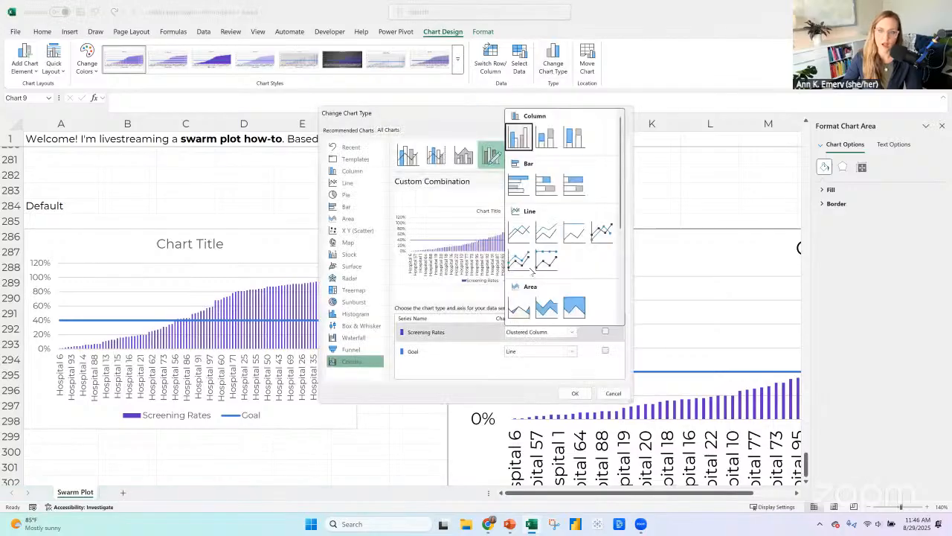
left_click(523, 191)
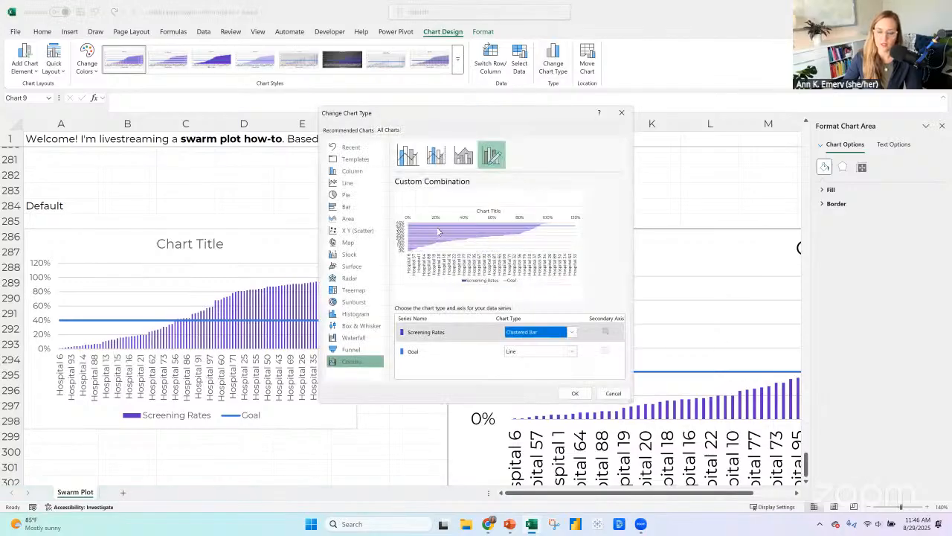
left_click(459, 353)
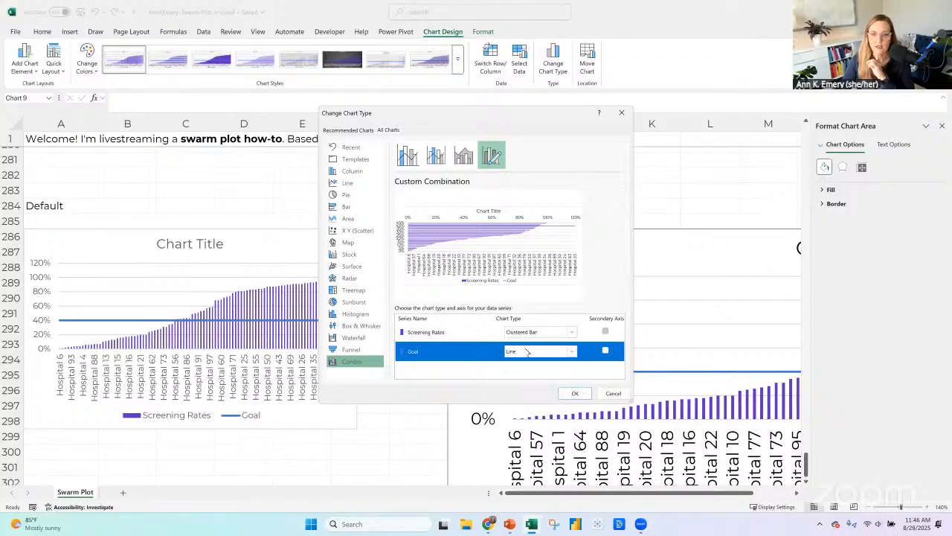
left_click(551, 348)
left_click(525, 158)
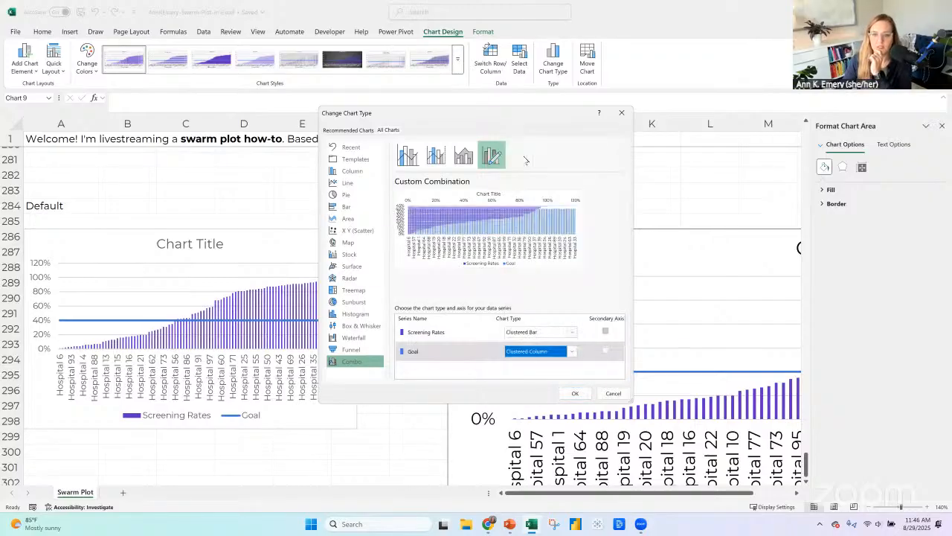
left_click(575, 394)
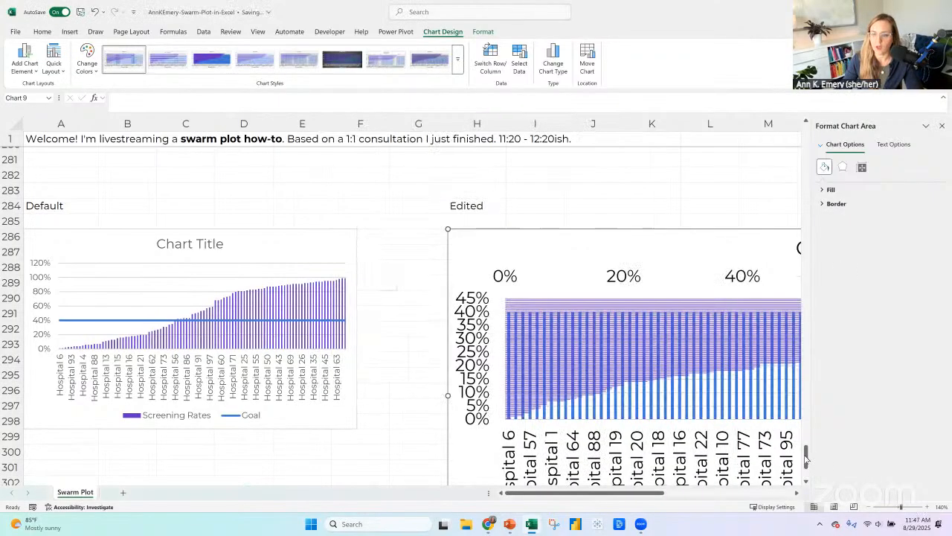
left_click_drag(806, 459, 812, 402)
mouse_move(810, 462)
left_mouse_down()
mouse_move(809, 478)
mouse_move(806, 465)
left_mouse_up()
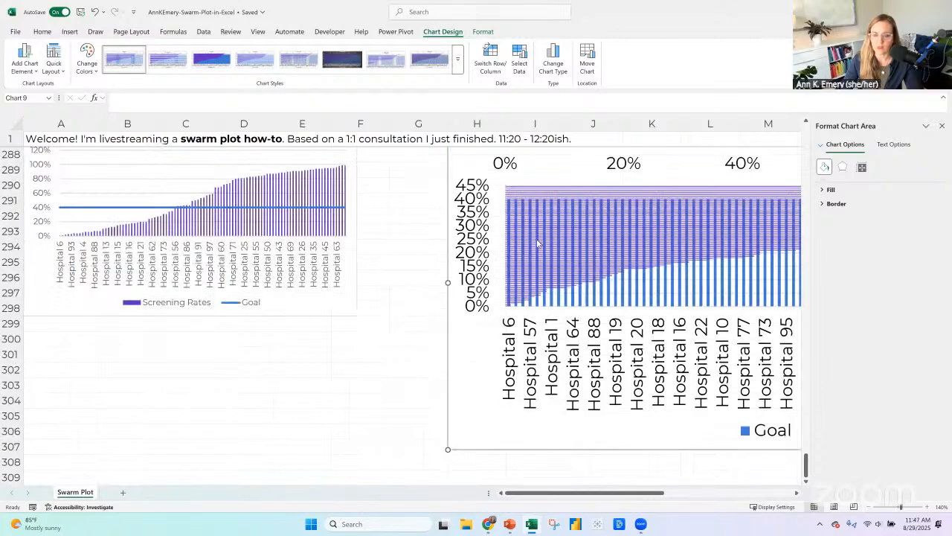
mouse_move(538, 243)
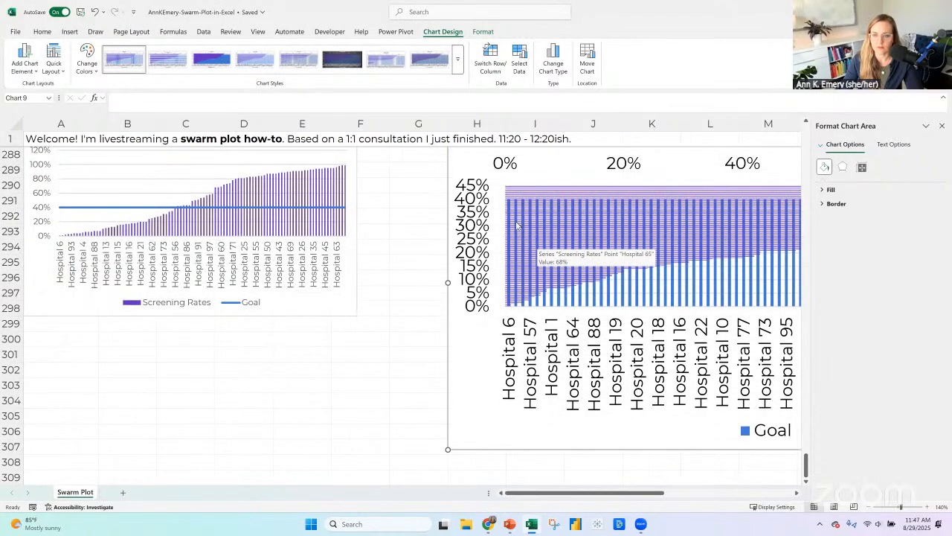
left_click_drag(660, 494, 739, 495)
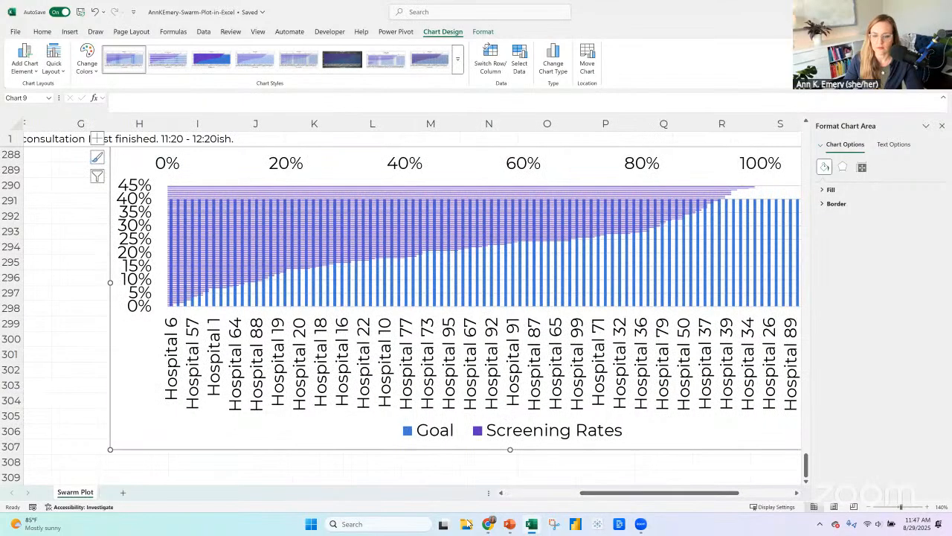
Switch to File Explorer and open the Great-Graphs-in-Excel_2024-09-27 folder under Training, COURSE 3 - GREAT GRAPHS IN EXCEL, Activities.
left_click(467, 523)
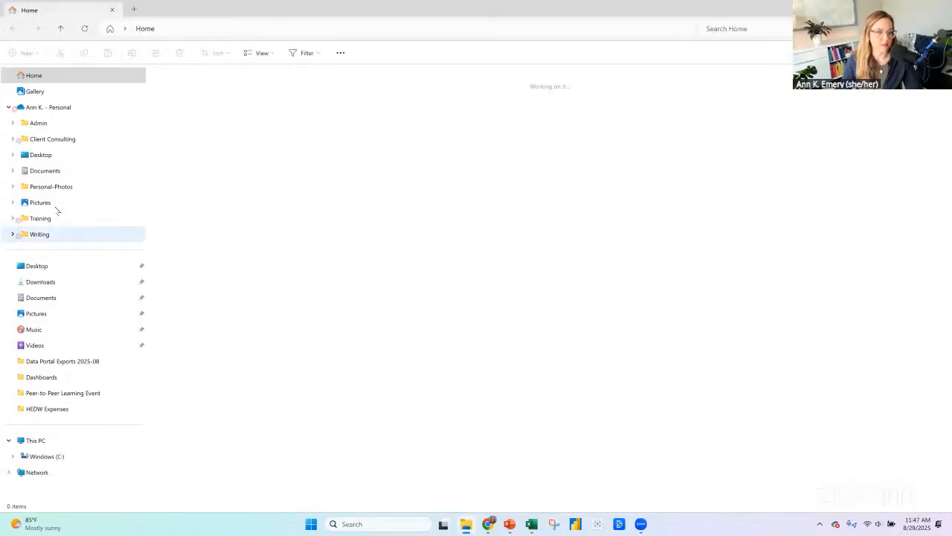
left_click(47, 220)
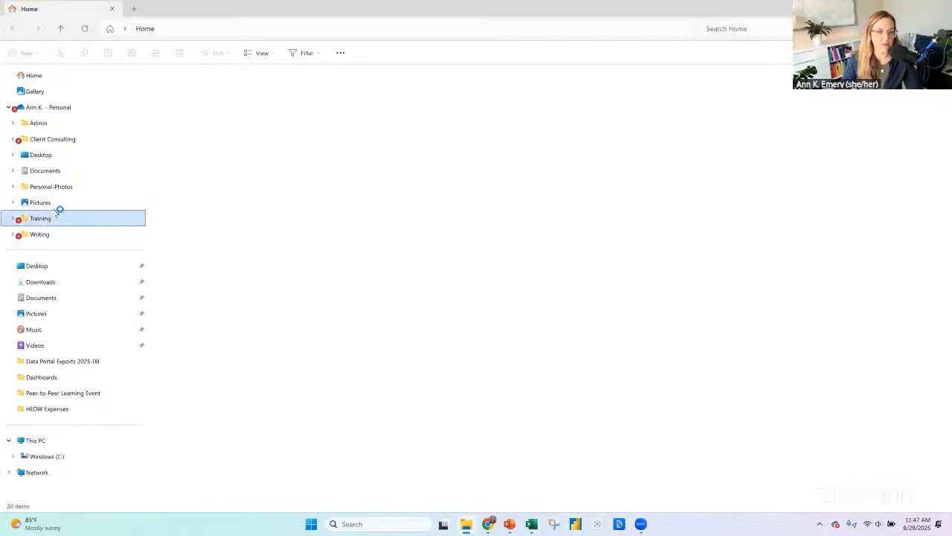
double_click(205, 134)
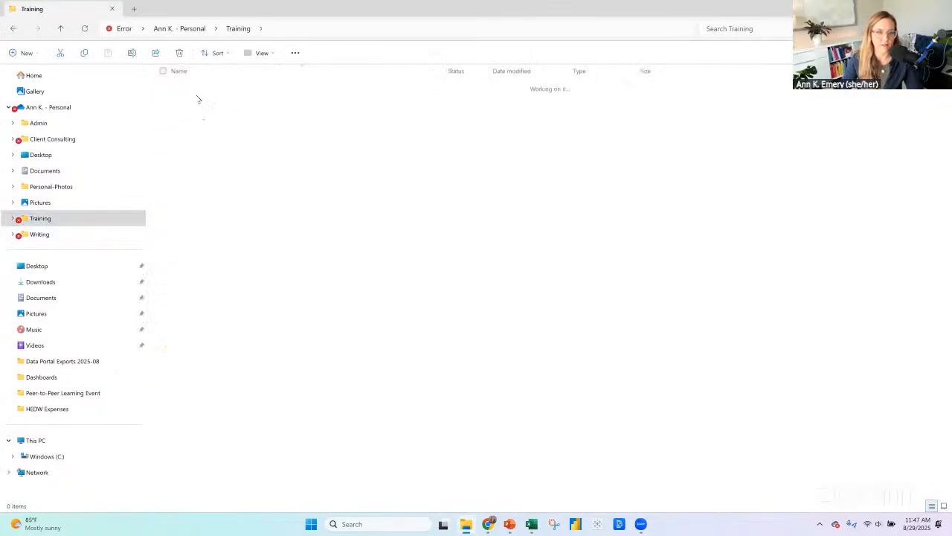
double_click(198, 104)
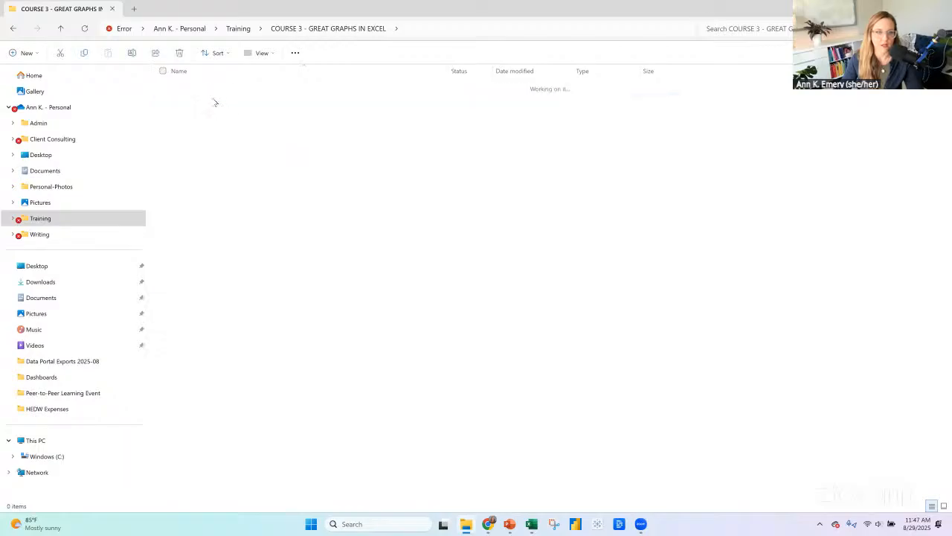
left_click(223, 89)
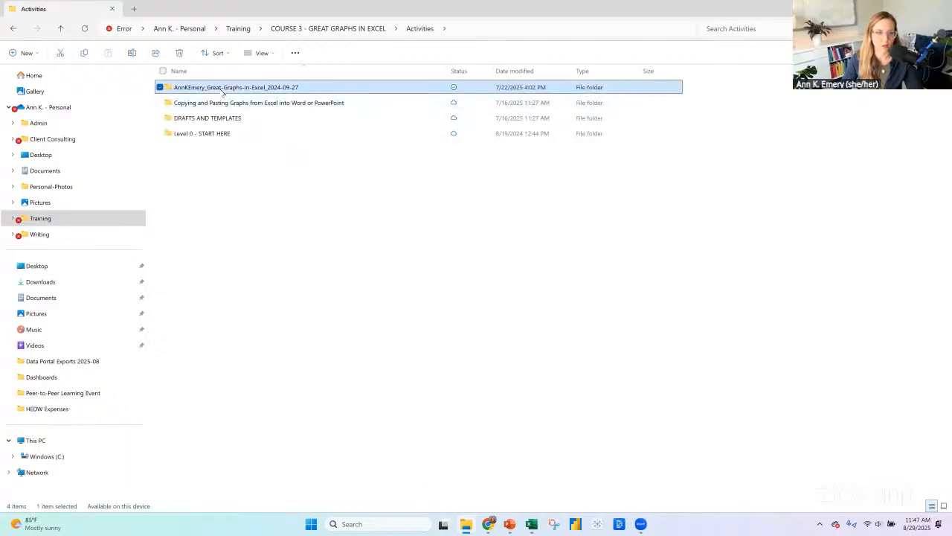
double_click(223, 89)
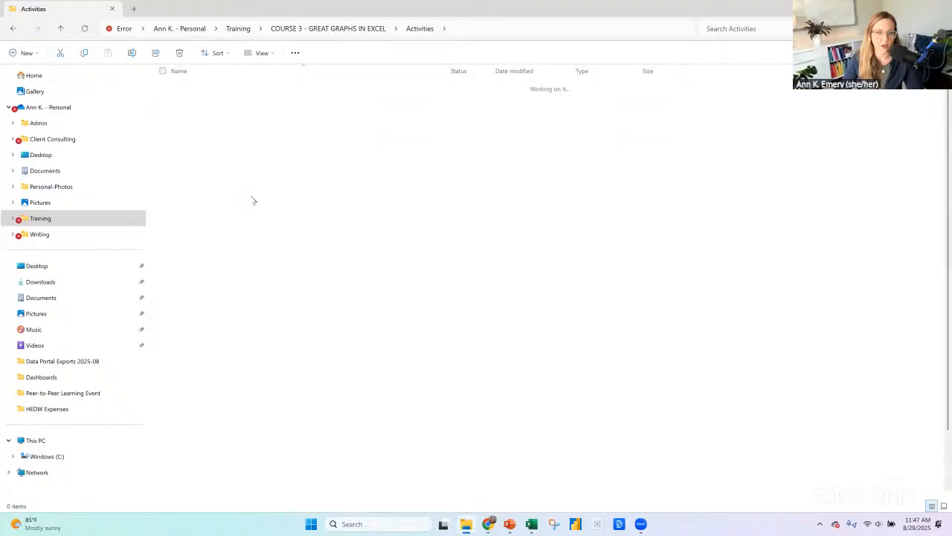
Open the Target-Lines-on-Bar-and-Column-Charts workbook from the course activities folder.
scroll(332, 275, "down", 1)
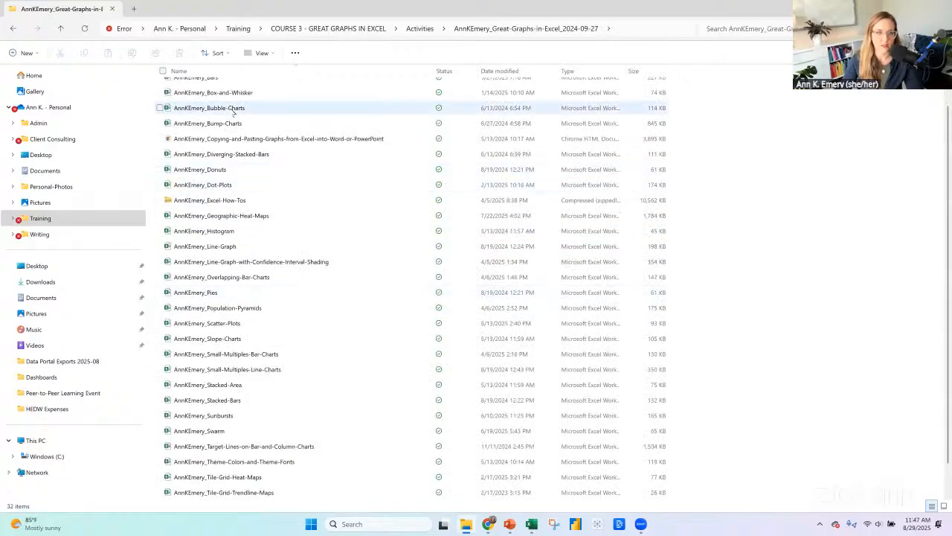
scroll(234, 112, "down", 1)
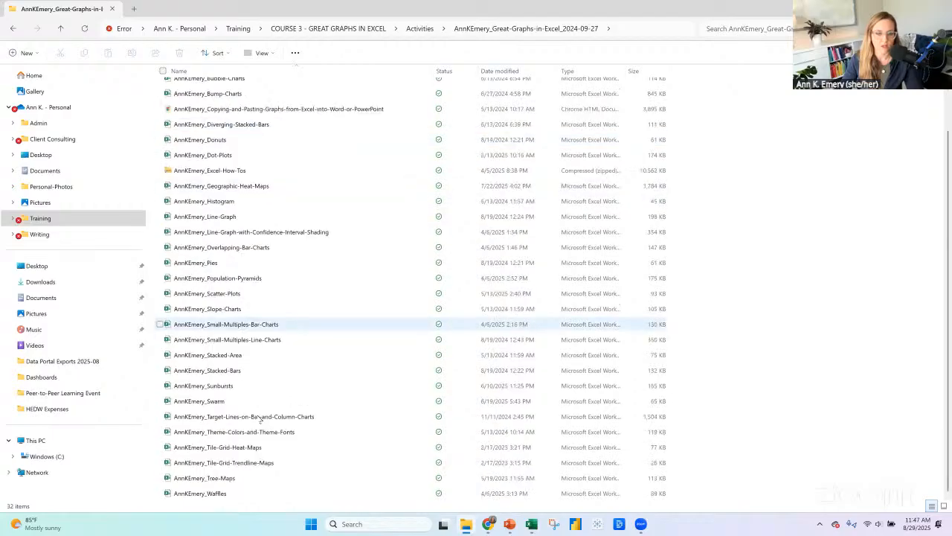
left_click(260, 421)
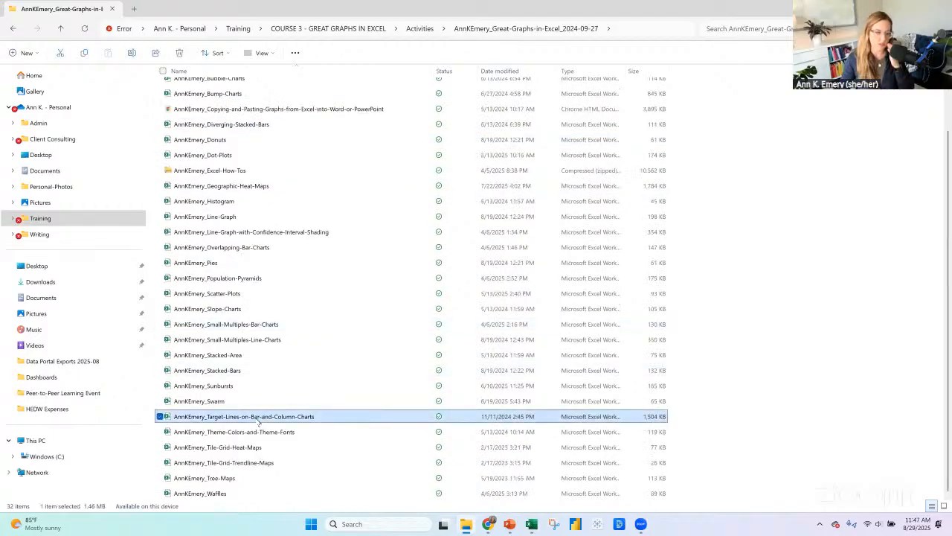
double_click(265, 417)
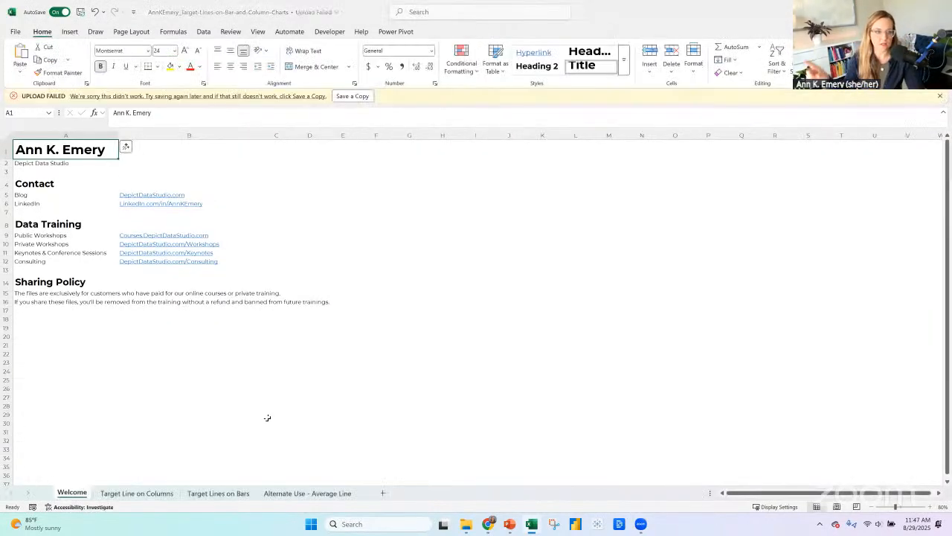
Examine the before and after examples on the "Target Line on Columns" and "Target Lines on Bars" sheets.
left_click(138, 493)
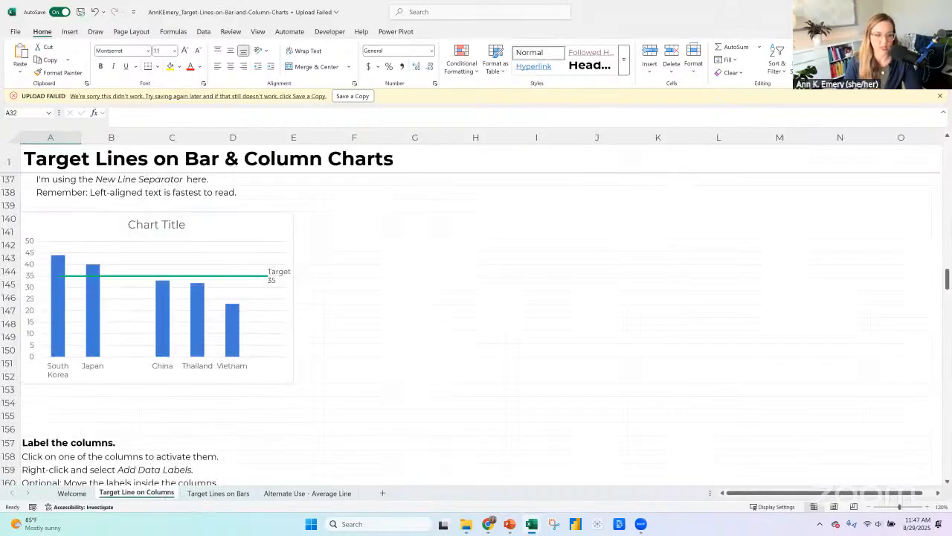
scroll(476, 313, "up", 1)
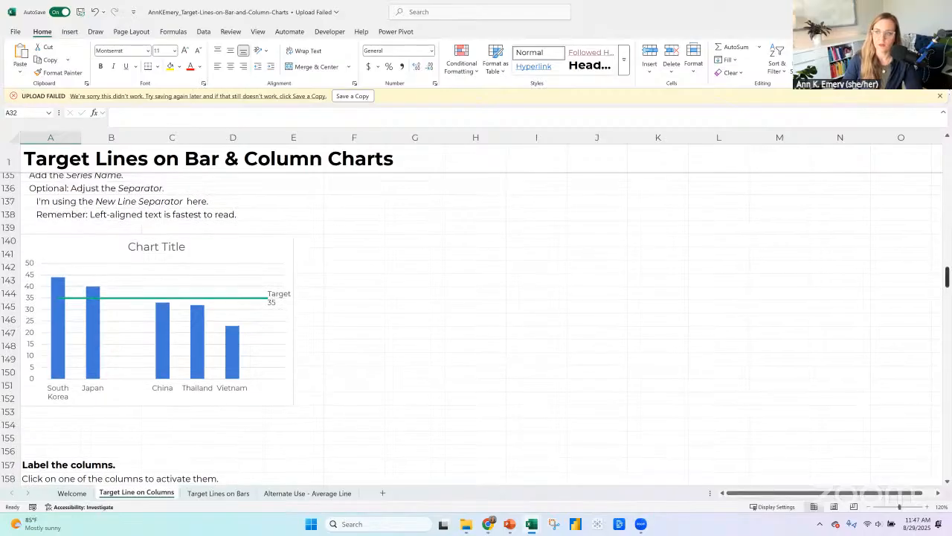
left_click_drag(947, 277, 947, 149)
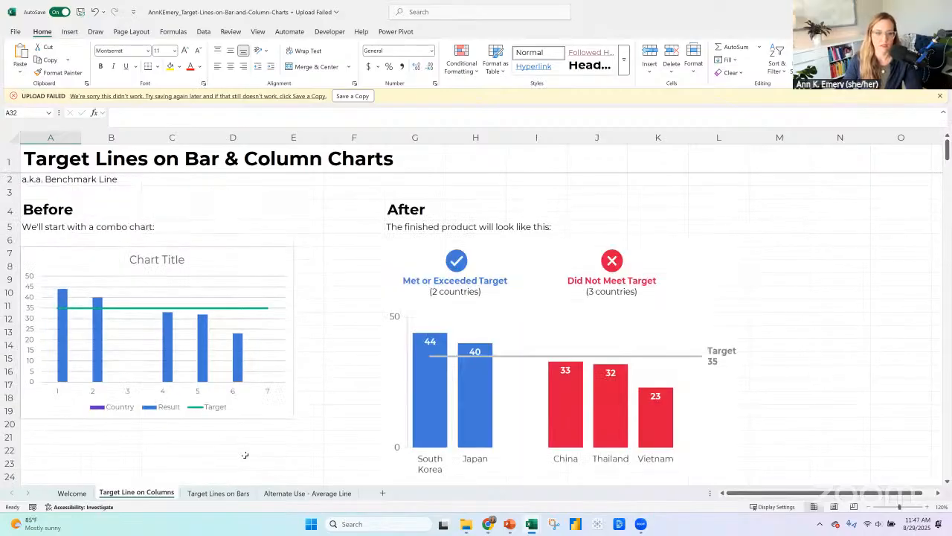
left_click(218, 493)
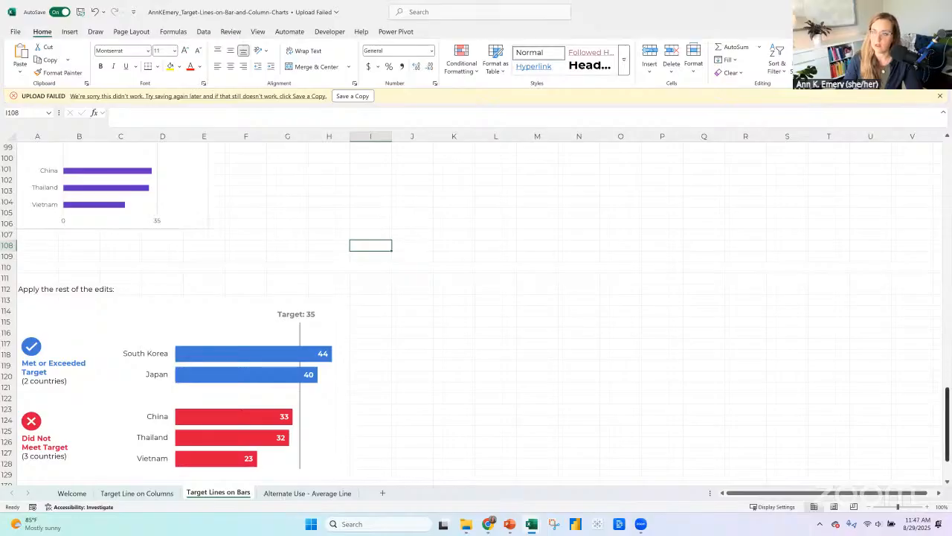
left_click_drag(947, 424, 947, 370)
scroll(781, 215, "up", 20)
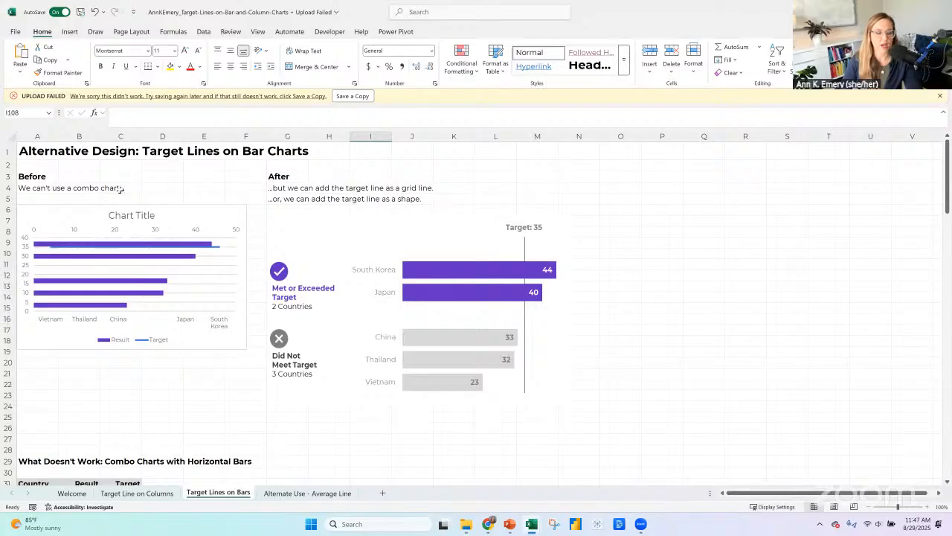
Examine the pictures and the "What Doesn't Work: Combo Charts with Horizontal Bars" example on the "Target Lines on Bars" sheet.
left_click(212, 245)
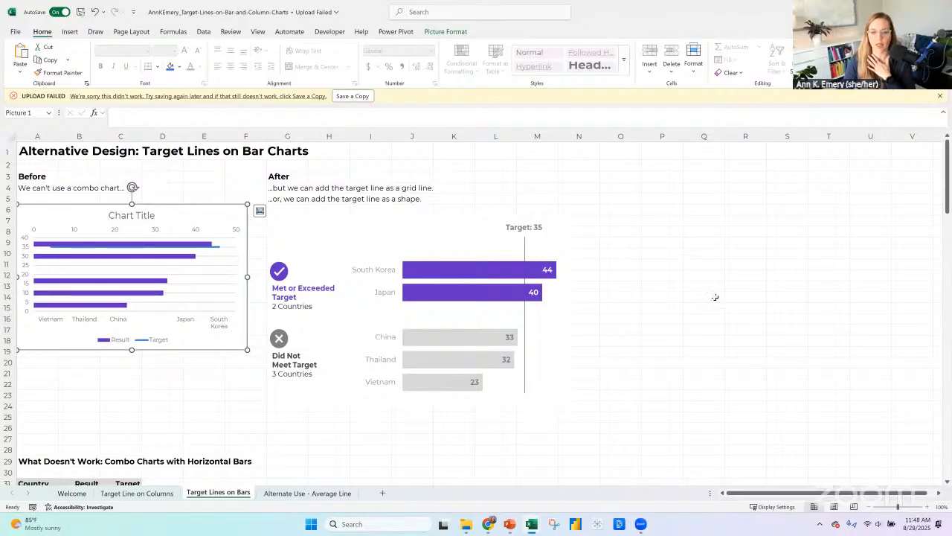
scroll(693, 301, "down", 3)
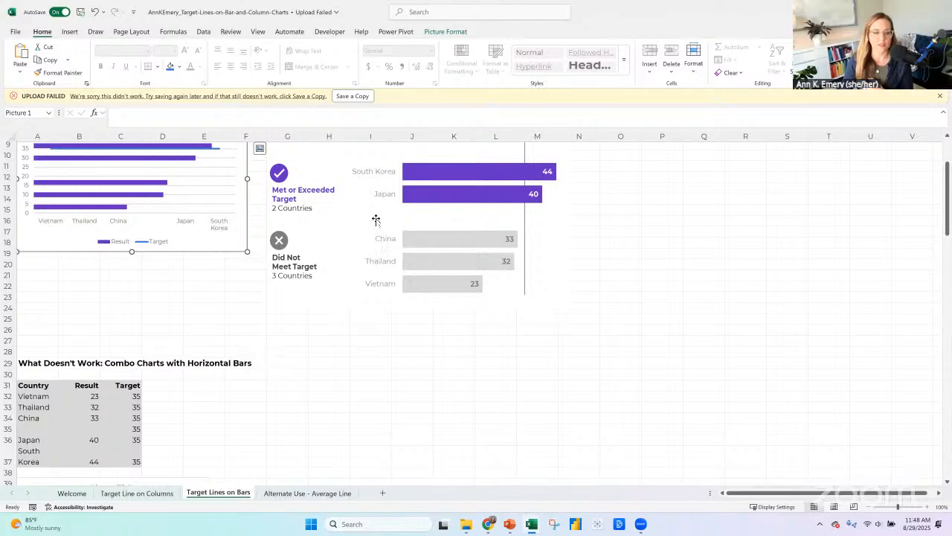
left_click(459, 292)
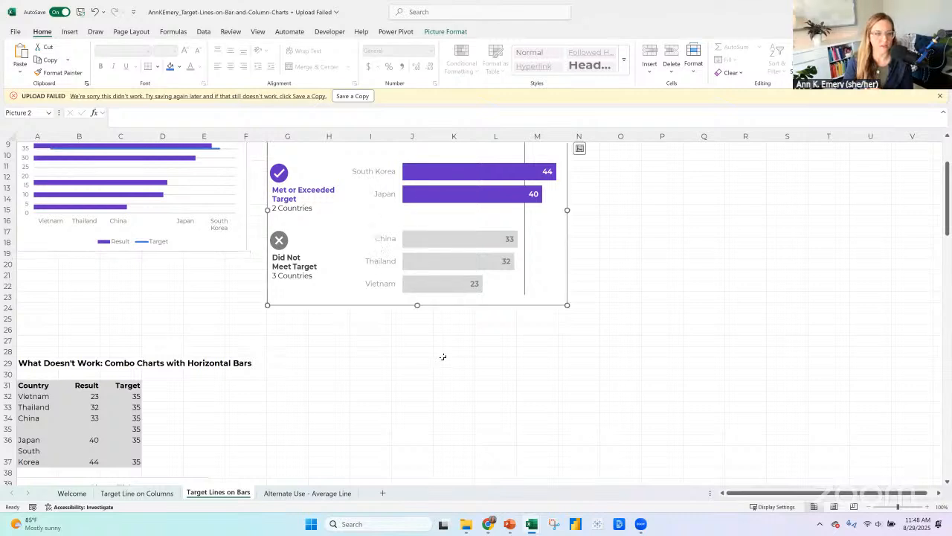
scroll(442, 357, "down", 2)
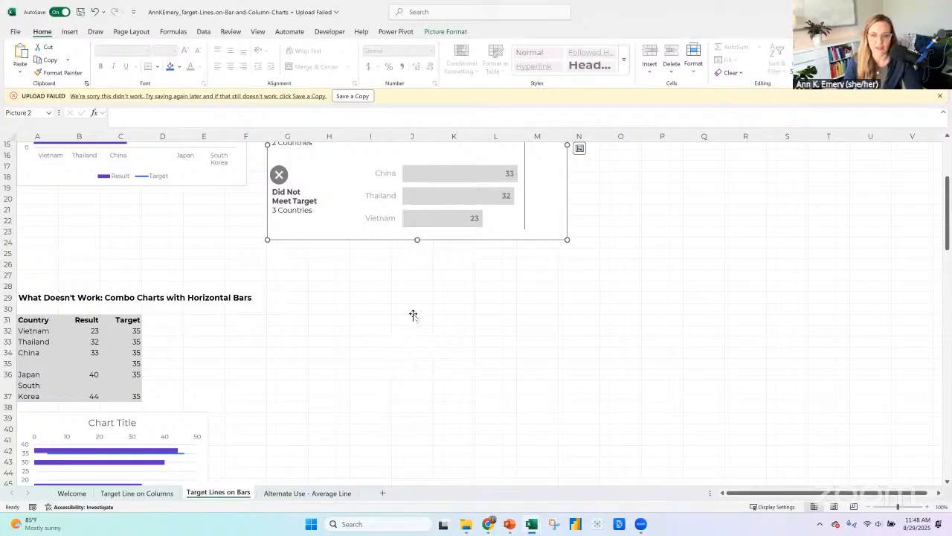
scroll(414, 314, "up", 3)
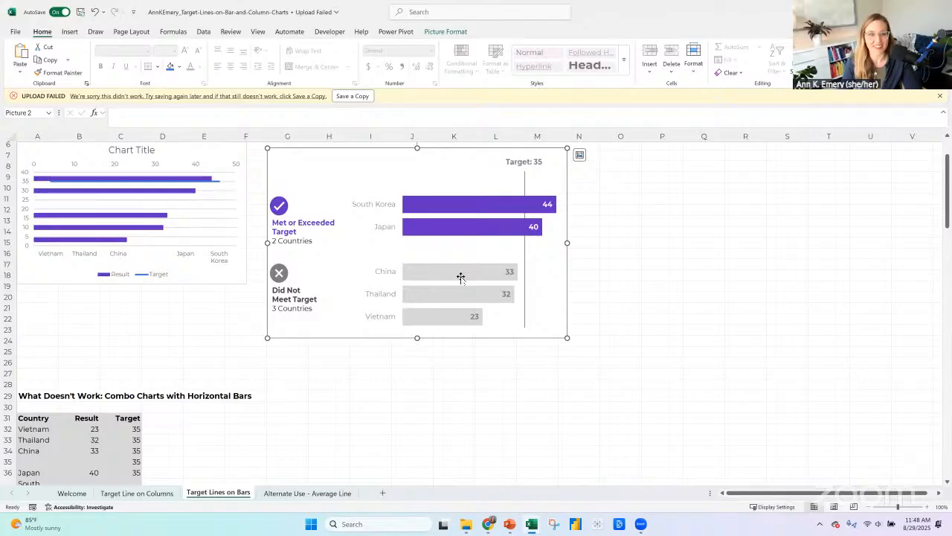
scroll(460, 277, "down", 3)
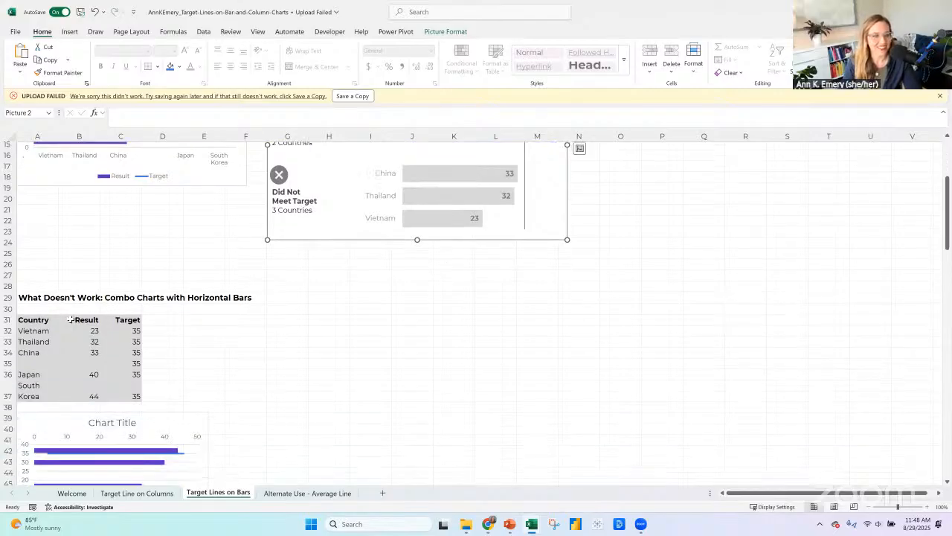
scroll(108, 317, "down", 5)
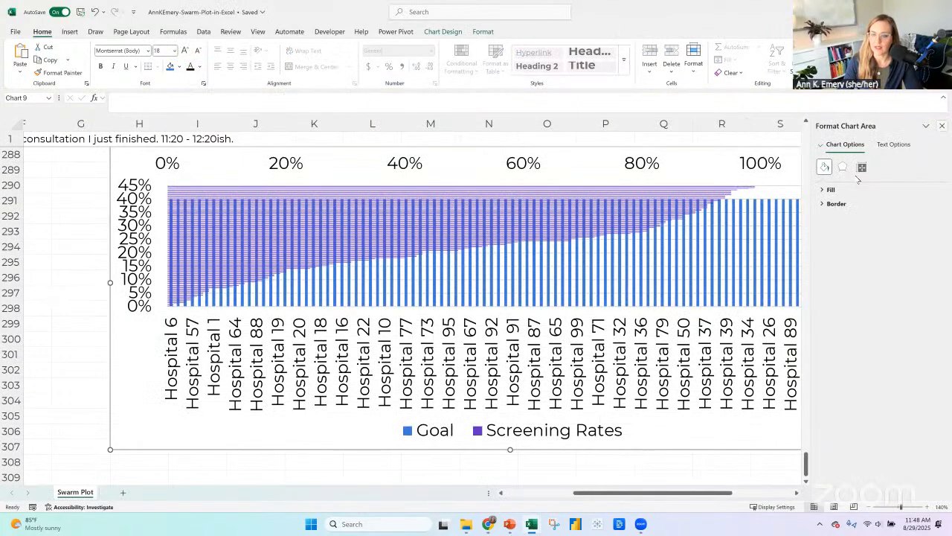
Return to the Swarm Plot workbook and zoom out to 100% to show the whole Edited combo chart.
left_click(942, 126)
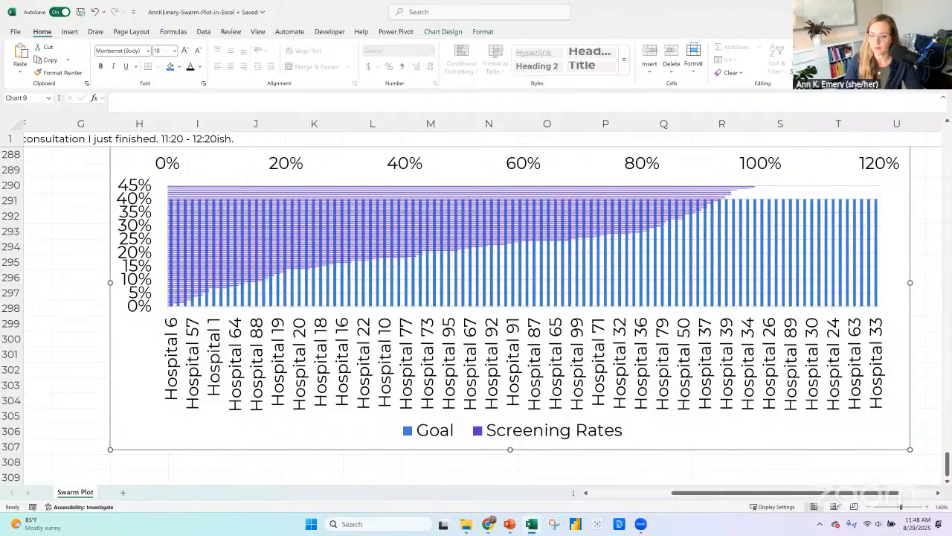
left_click(875, 506)
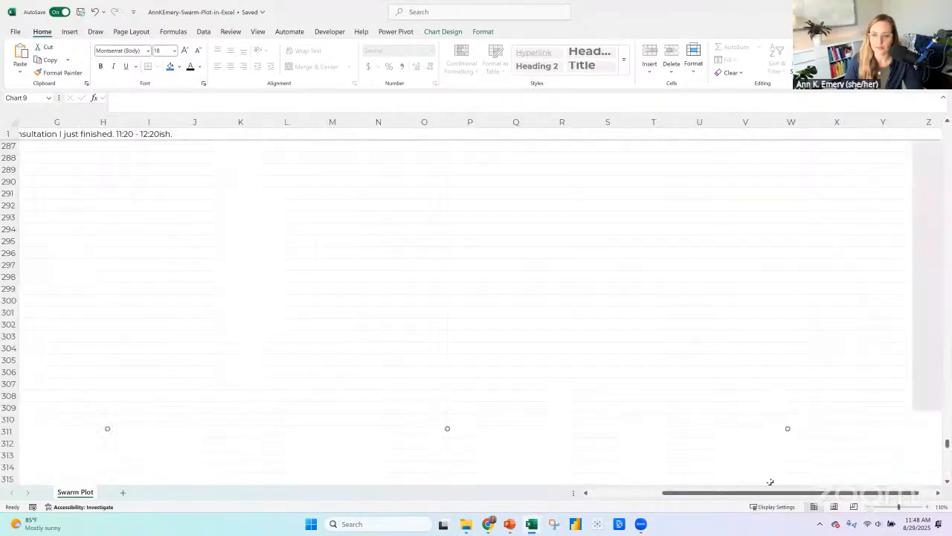
scroll(459, 290, "up", 5)
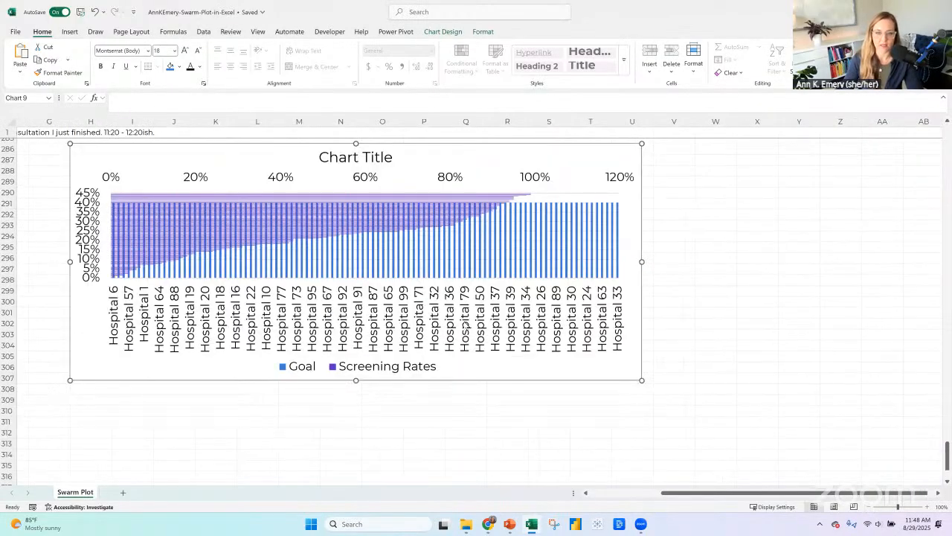
left_click_drag(385, 323, 404, 378)
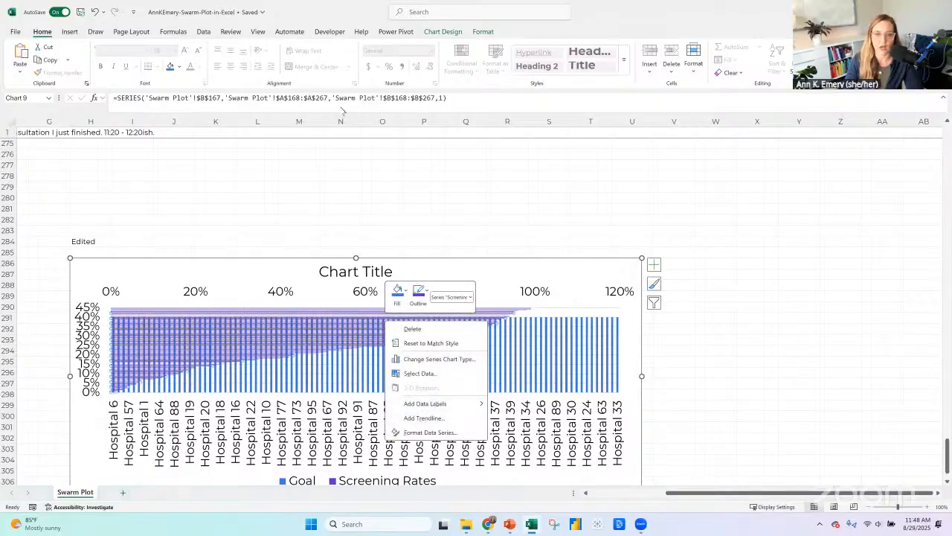
left_click(442, 32)
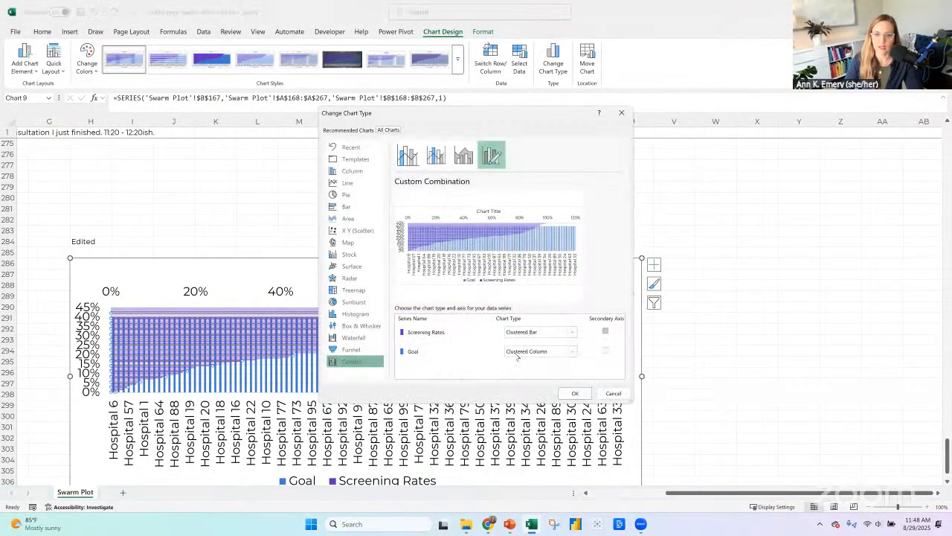
left_click(517, 354)
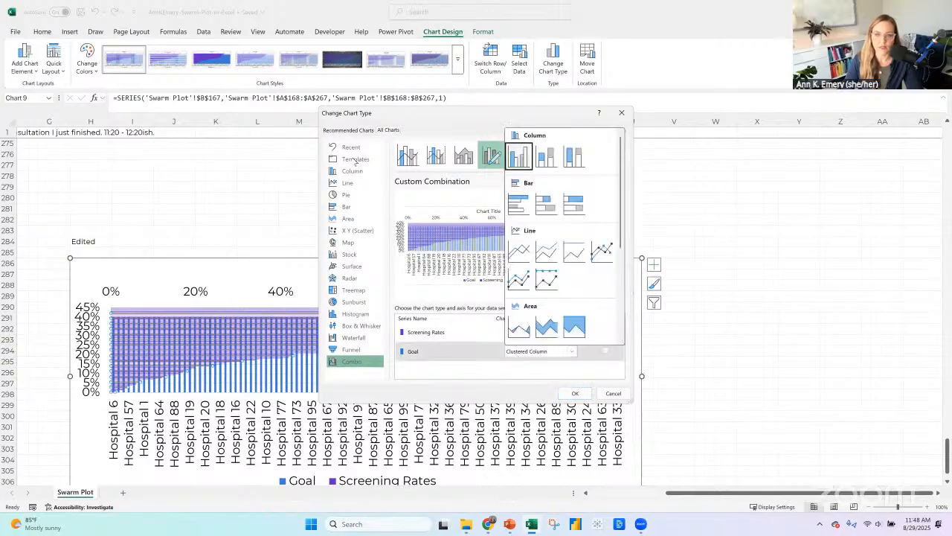
left_click(622, 115)
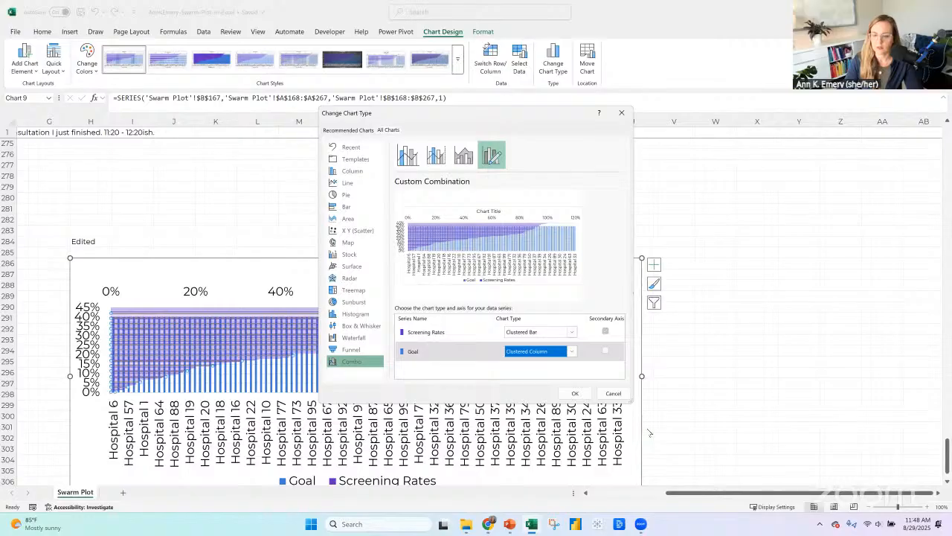
left_click(613, 393)
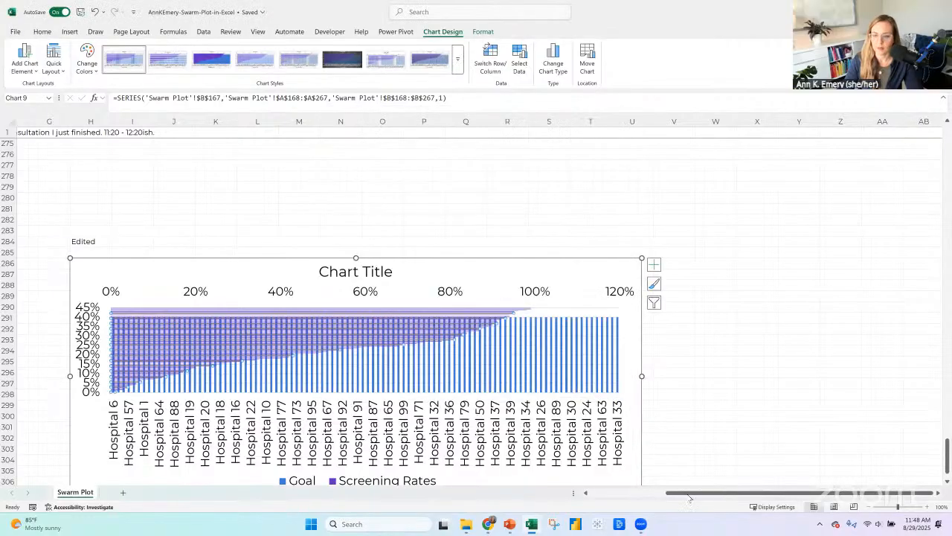
Clear the whole Goal column, C167:C267, from the Table for Bar Chart.
left_click(615, 493)
left_click_drag(615, 496, 553, 495)
scroll(133, 311, "up", 20)
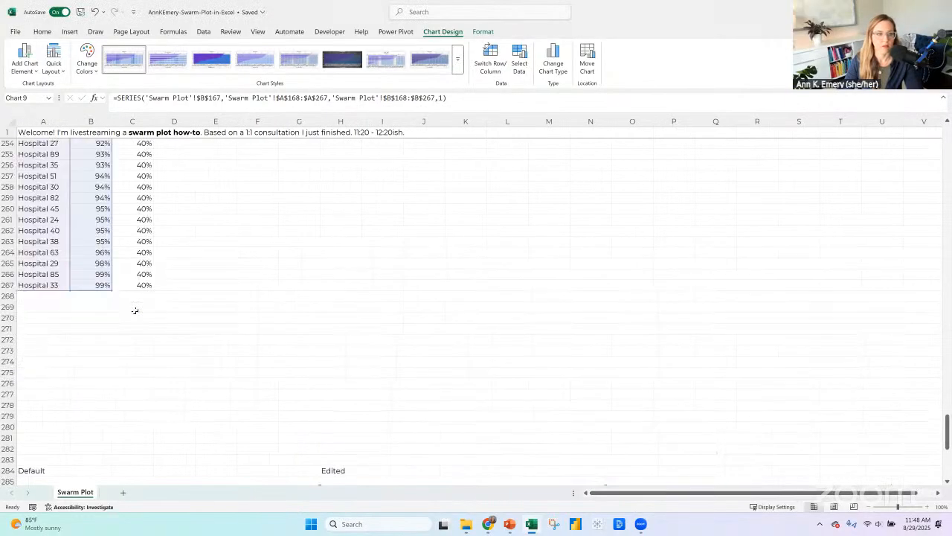
scroll(133, 311, "up", 19)
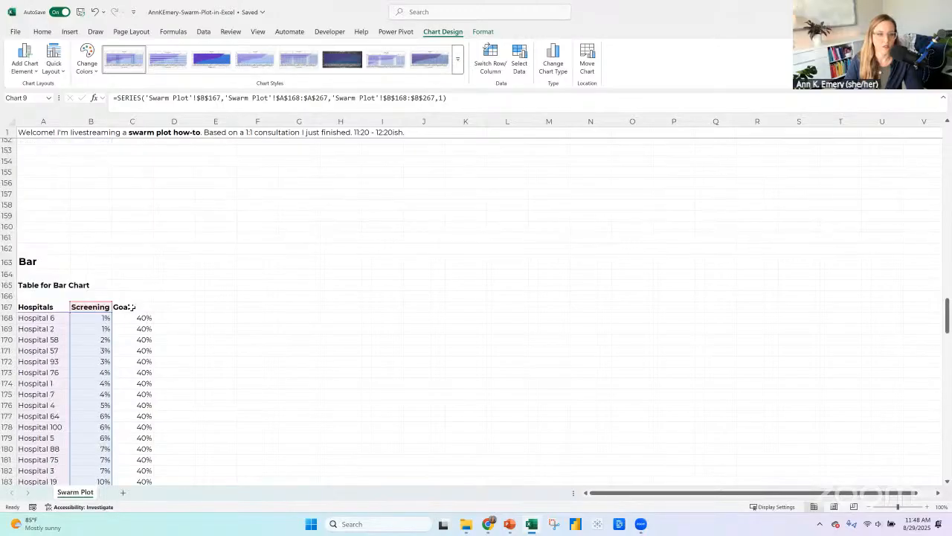
left_click(131, 306)
key("ctrl+shift+Down")
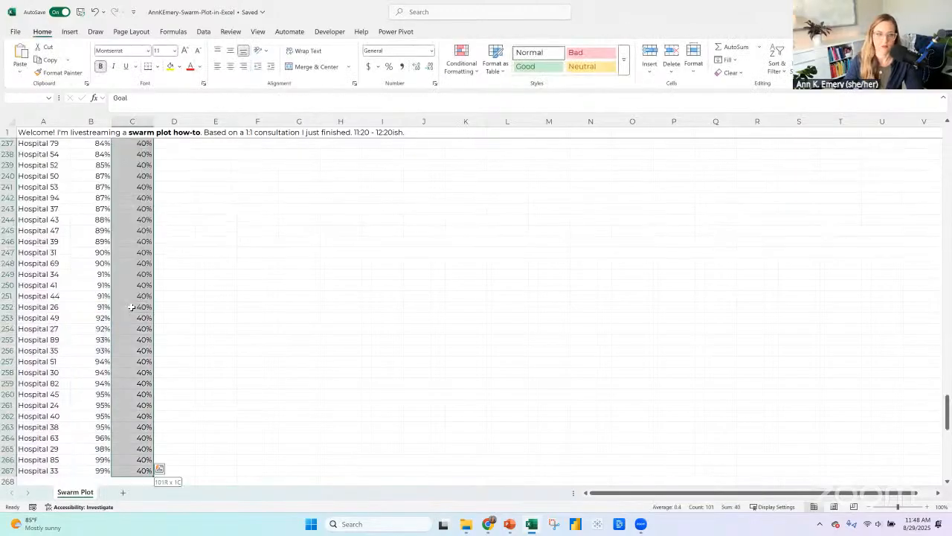
key("Delete")
Change the Edited chart from a combo to a Clustered Bar chart.
scroll(703, 387, "down", 4)
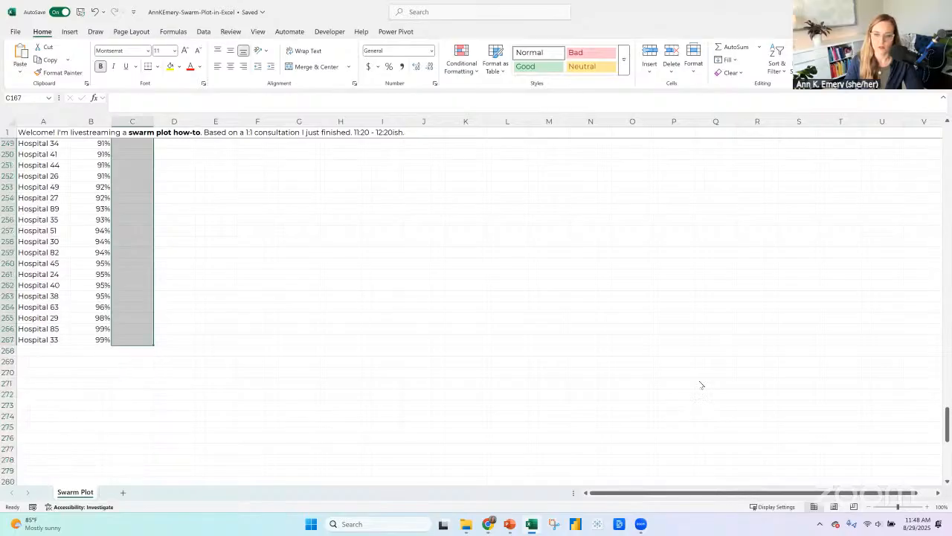
scroll(700, 385, "down", 10)
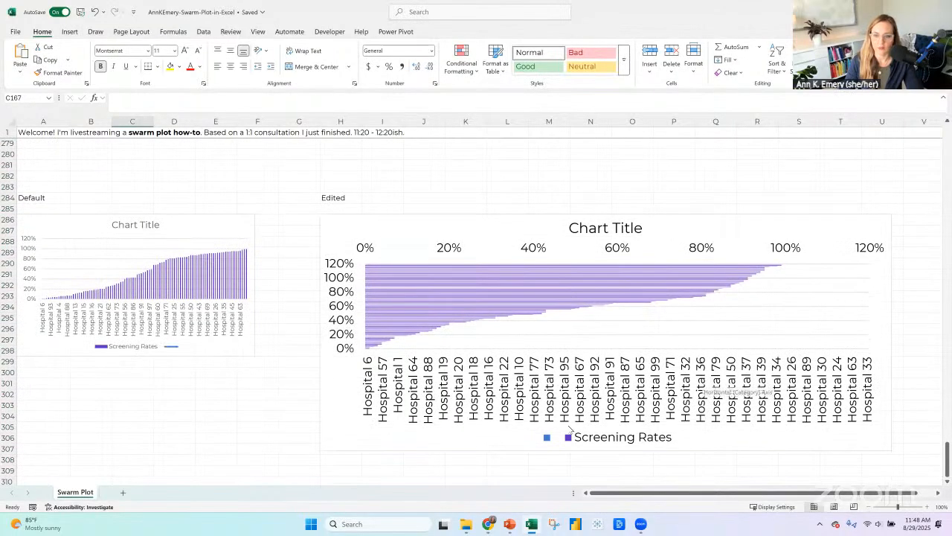
left_click(515, 218)
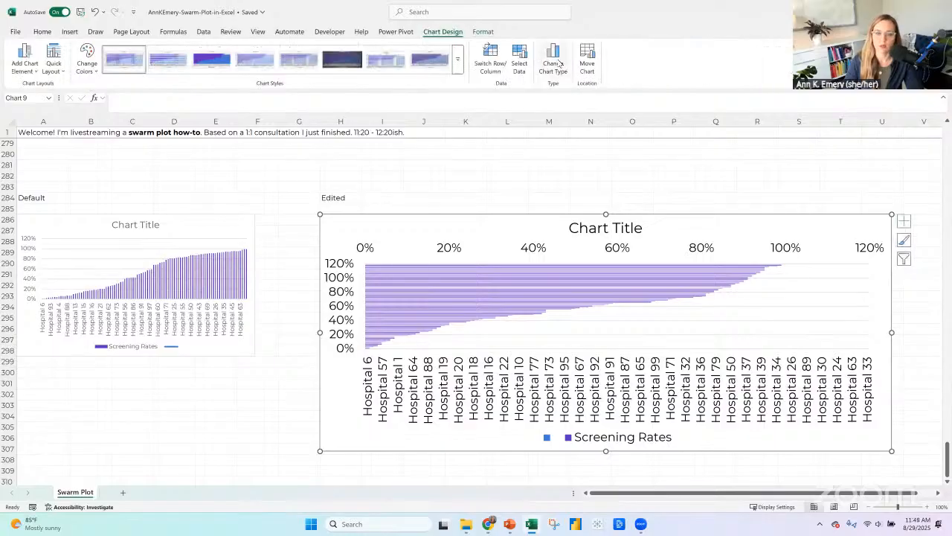
left_click(553, 62)
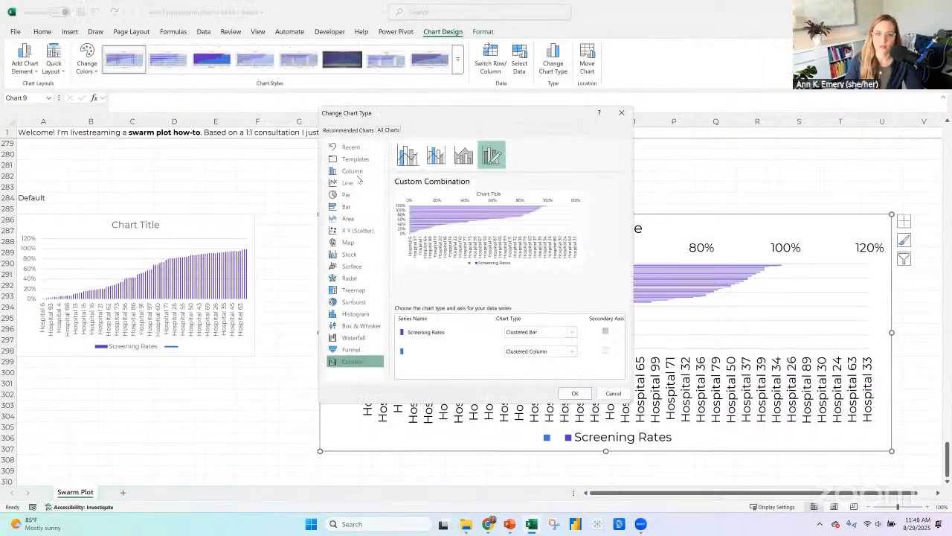
left_click(347, 206)
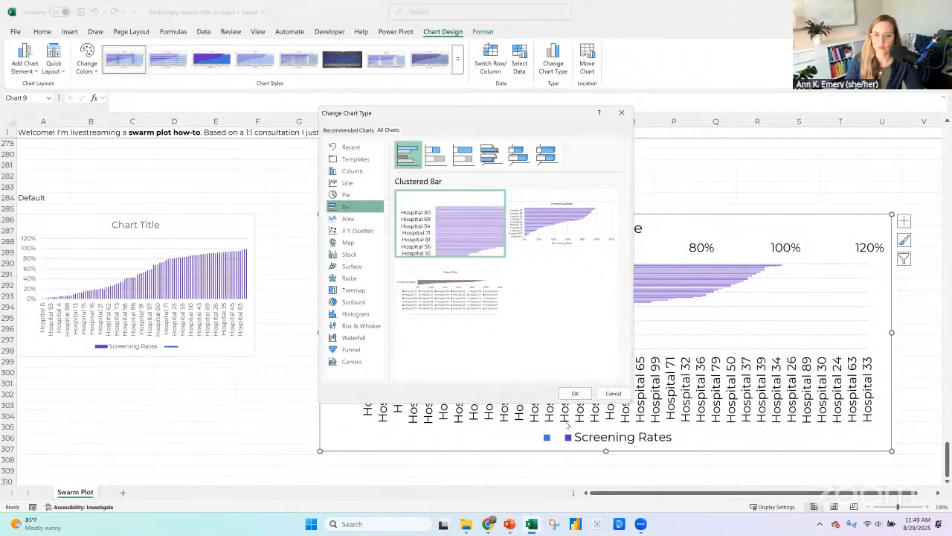
left_click(570, 393)
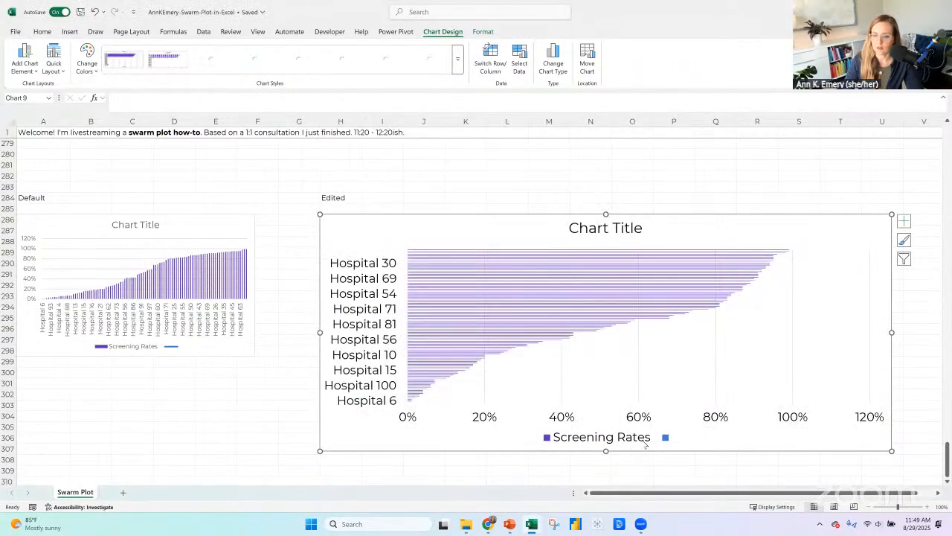
Delete the Edited chart's legend and set the percentage axis maximum to 1.0.
left_click(645, 444)
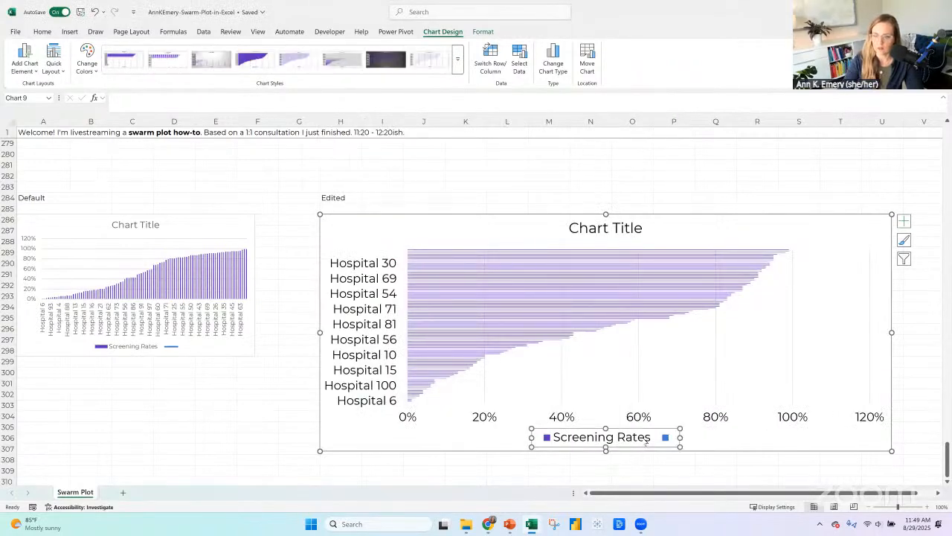
key("Delete")
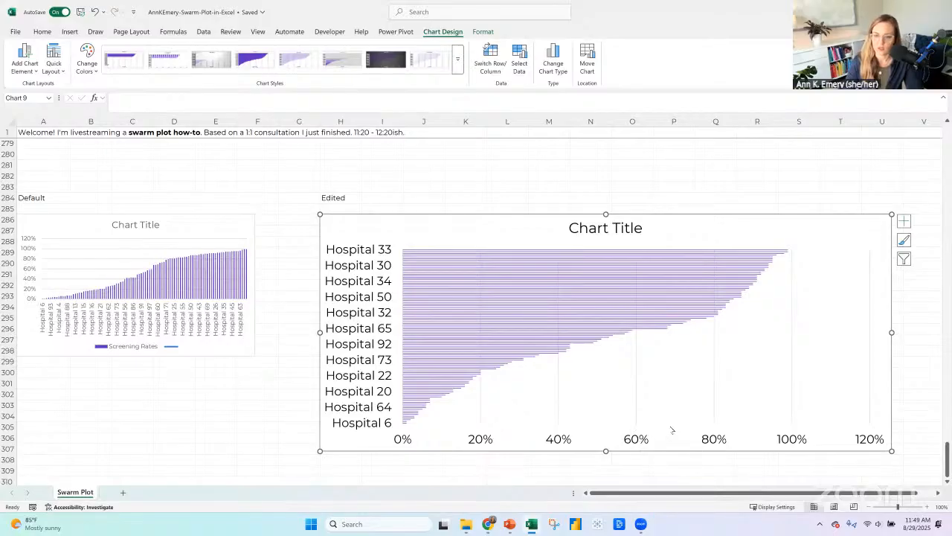
right_click(672, 430)
left_click(668, 424)
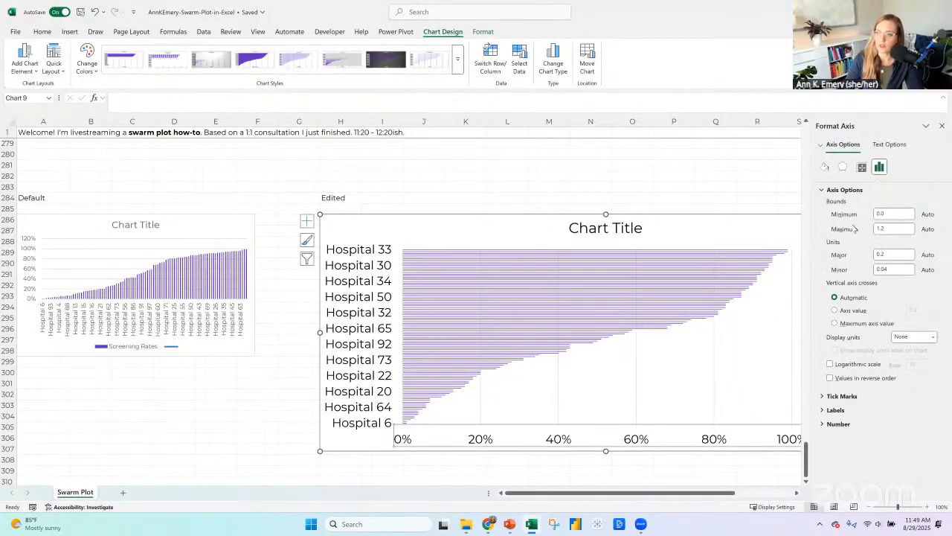
double_click(882, 228)
type("0.8")
key("Return")
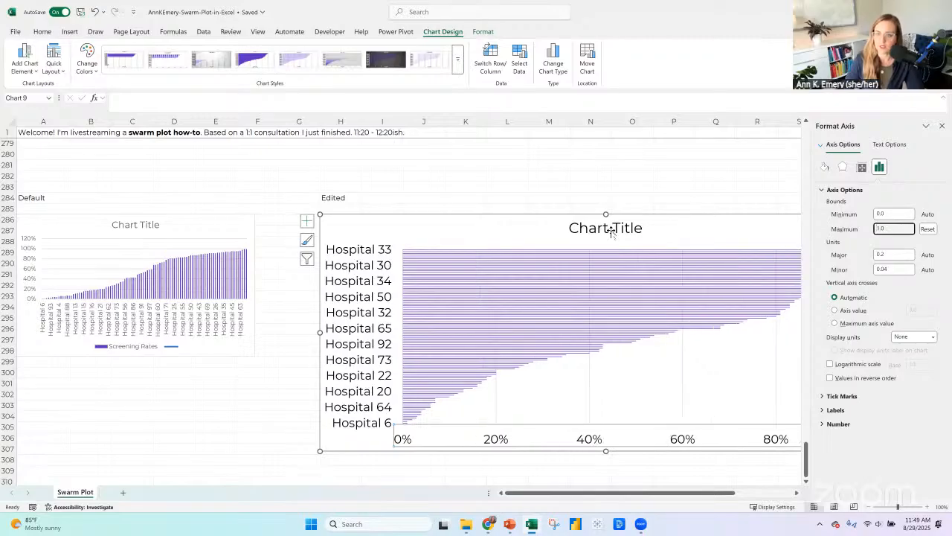
Delete the Edited chart's title and close the formatting pane.
left_click(612, 228)
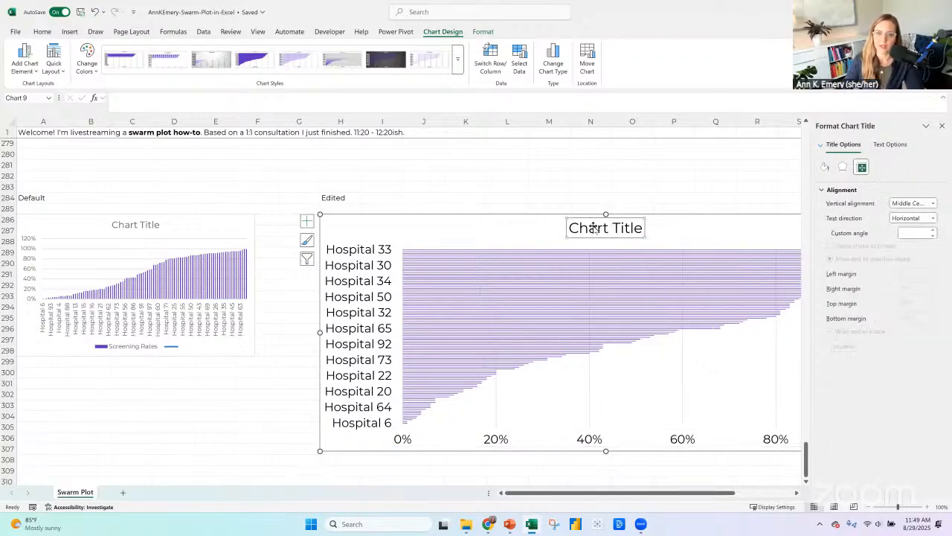
key("Delete")
left_click(942, 126)
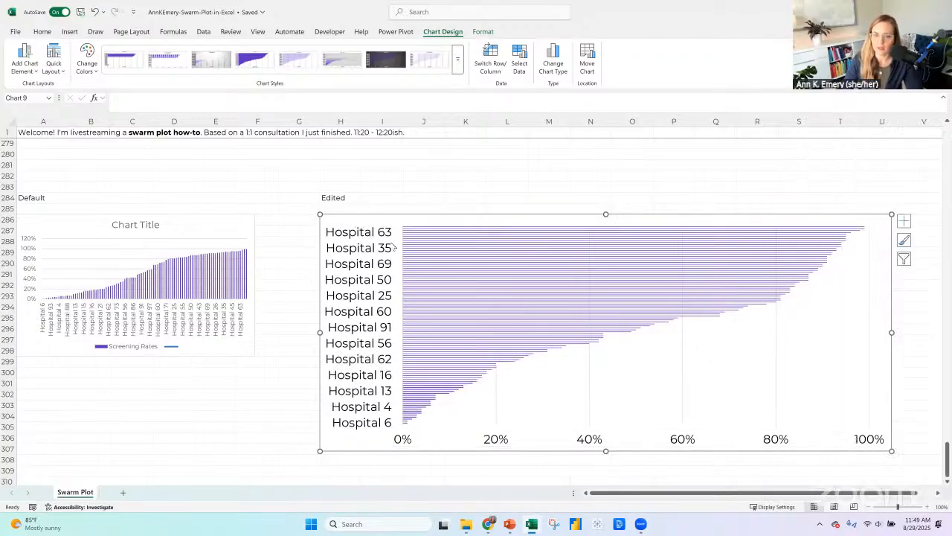
Reduce the hospital axis labels on the Edited chart to font size 9, and further to 2.
left_click(384, 236)
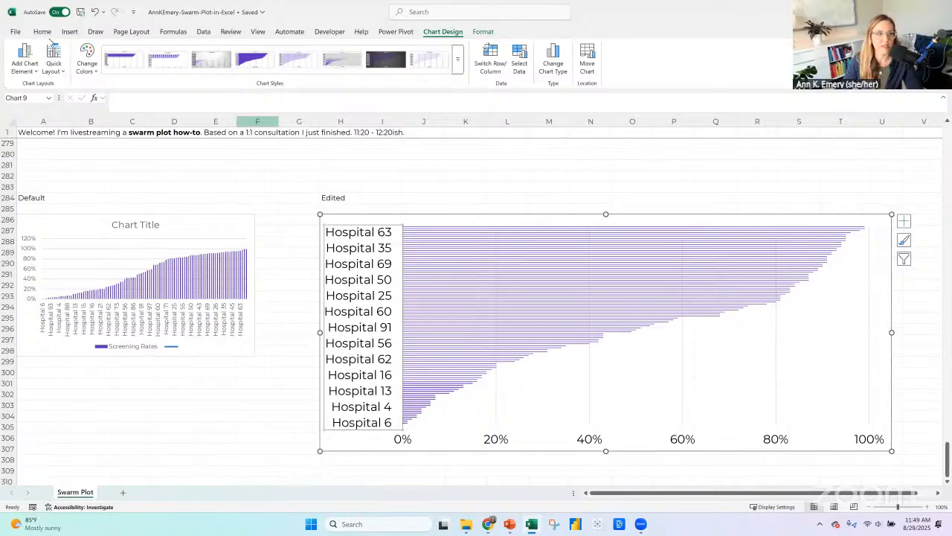
left_click(42, 31)
left_click(164, 49)
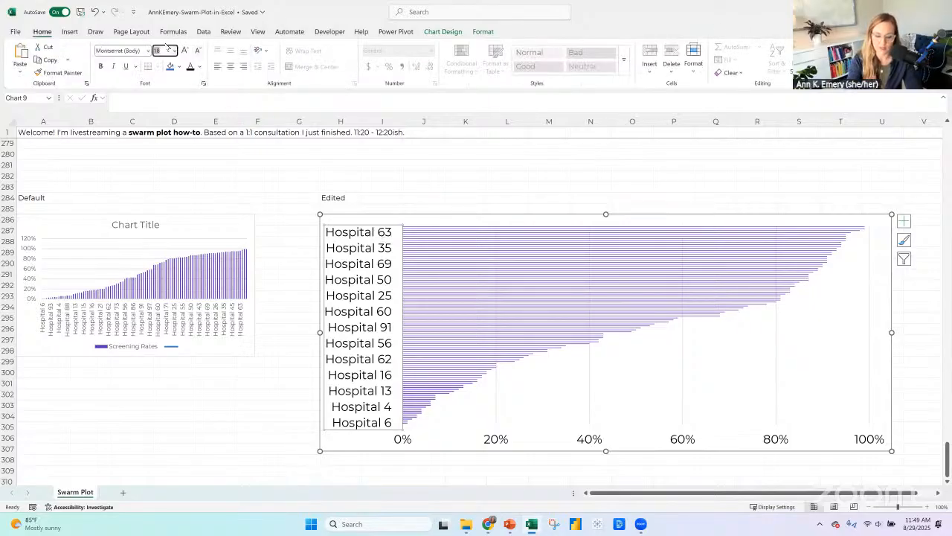
type("9")
key("Return")
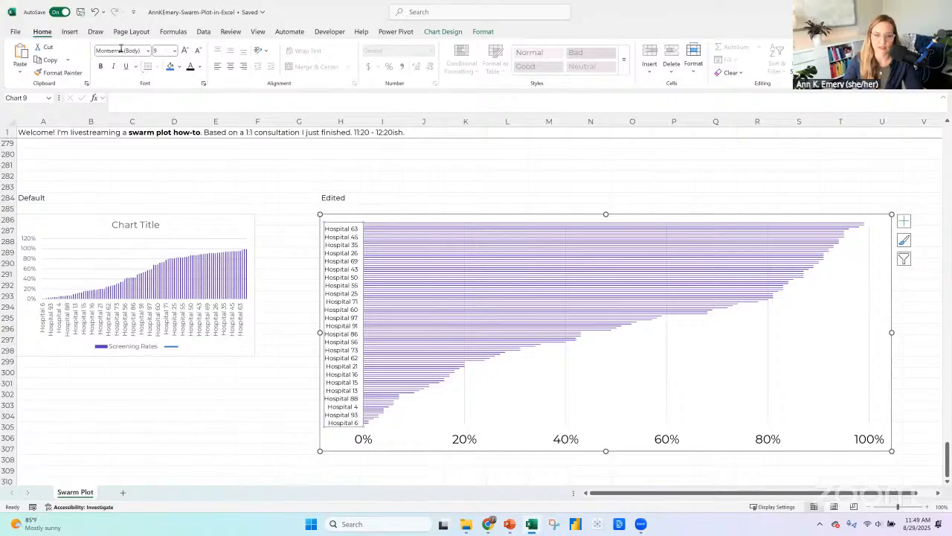
left_click(163, 50)
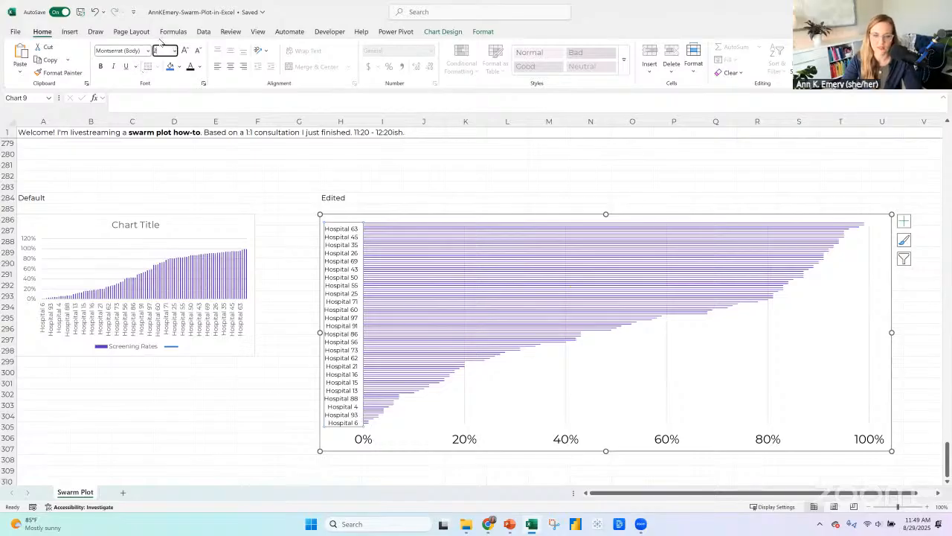
type("2")
key("Return")
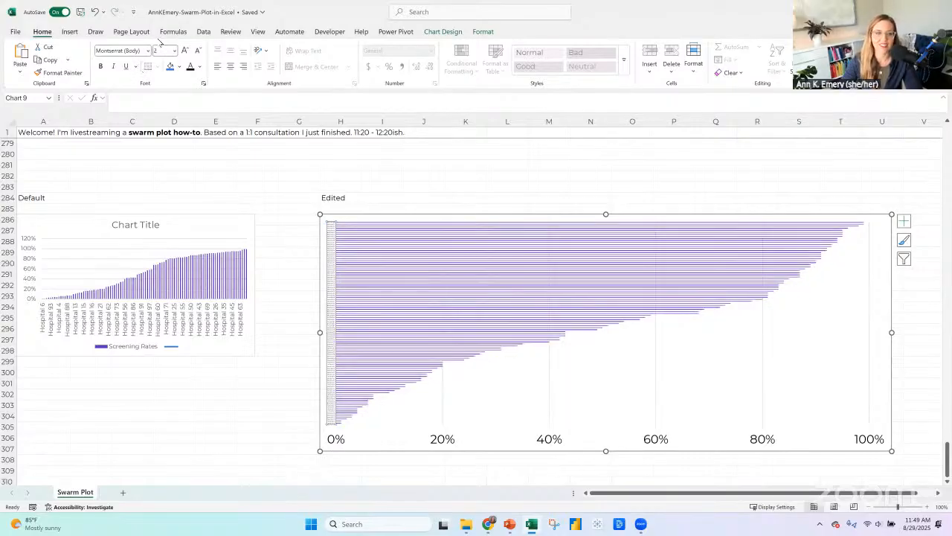
Undo the last font size reduction on the Edited chart's hospital axis labels.
left_click(95, 13)
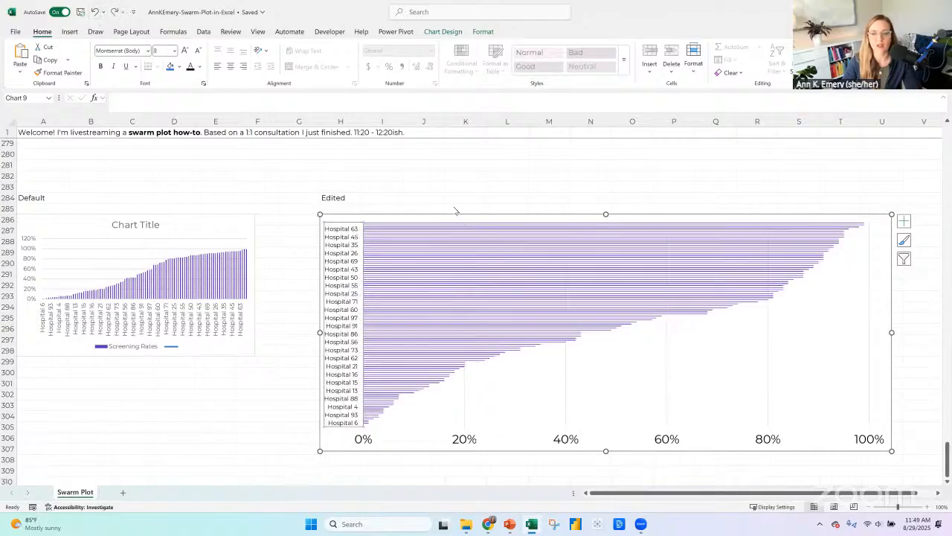
left_click(352, 216)
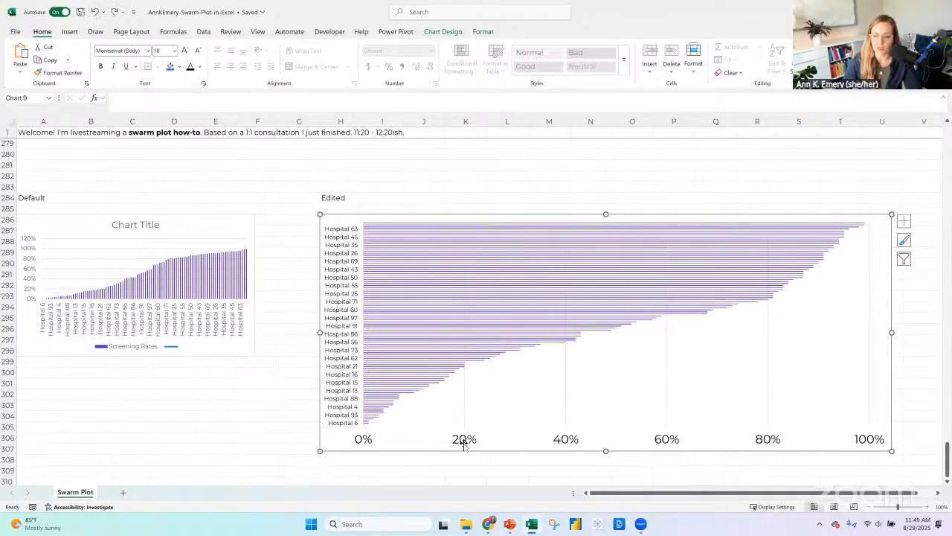
left_click(937, 493)
left_click(937, 493)
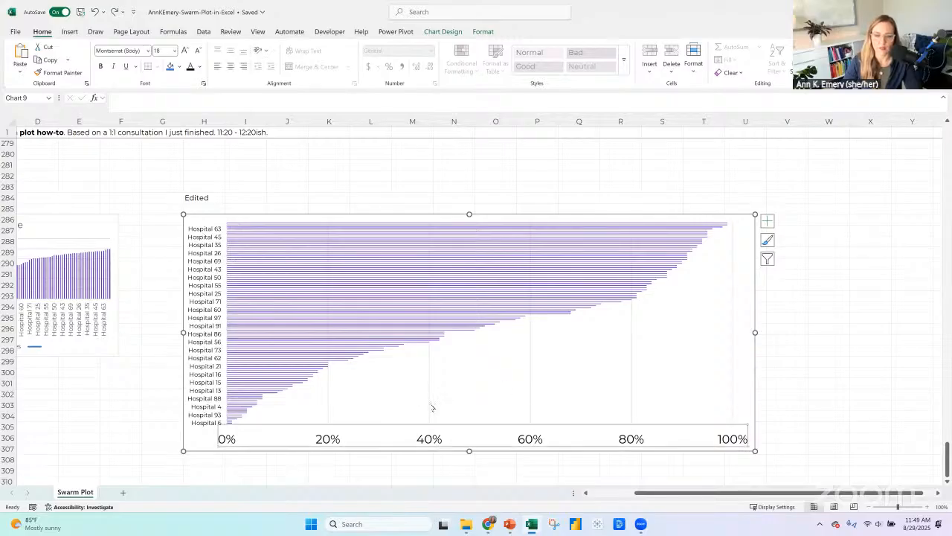
left_click(431, 408)
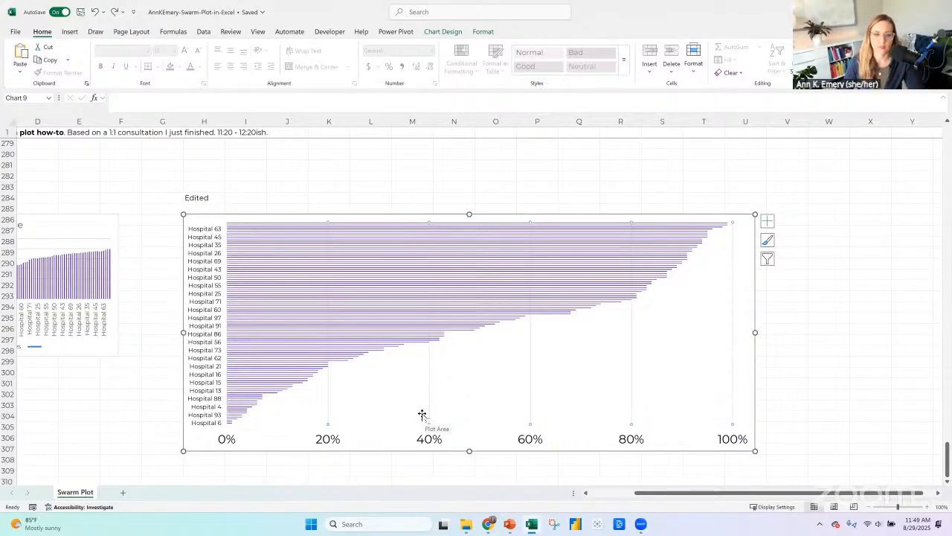
left_click(97, 12)
left_click(114, 12)
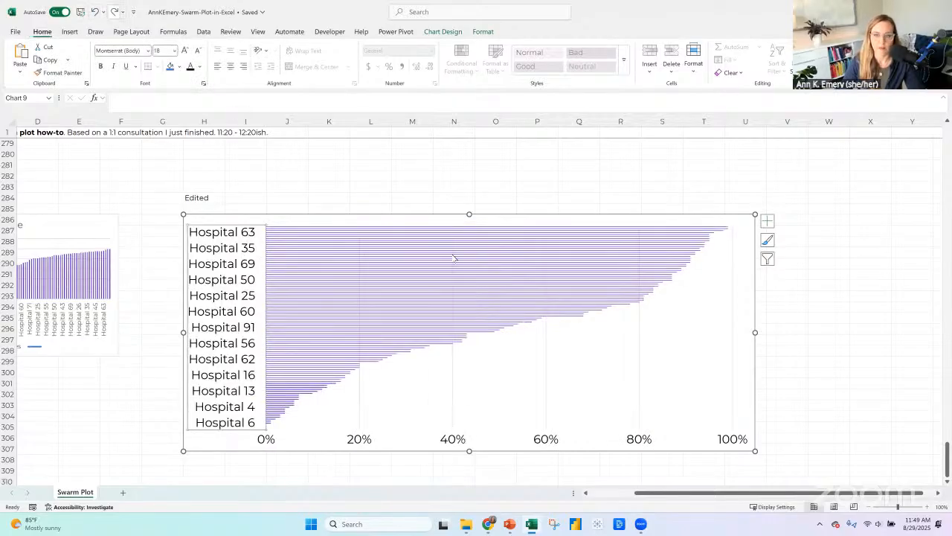
Draw a straight vertical line over the Edited chart's 40% gridline, spanning the full height of the bars.
left_click(74, 32)
left_click(169, 65)
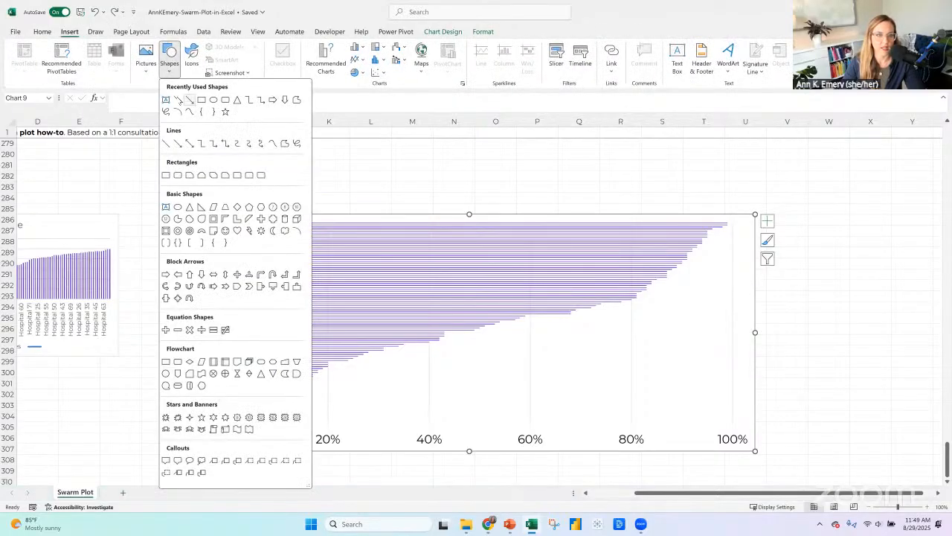
left_click(179, 99)
mouse_move(428, 224)
left_mouse_down()
mouse_move(421, 387)
mouse_move(430, 425)
left_mouse_up()
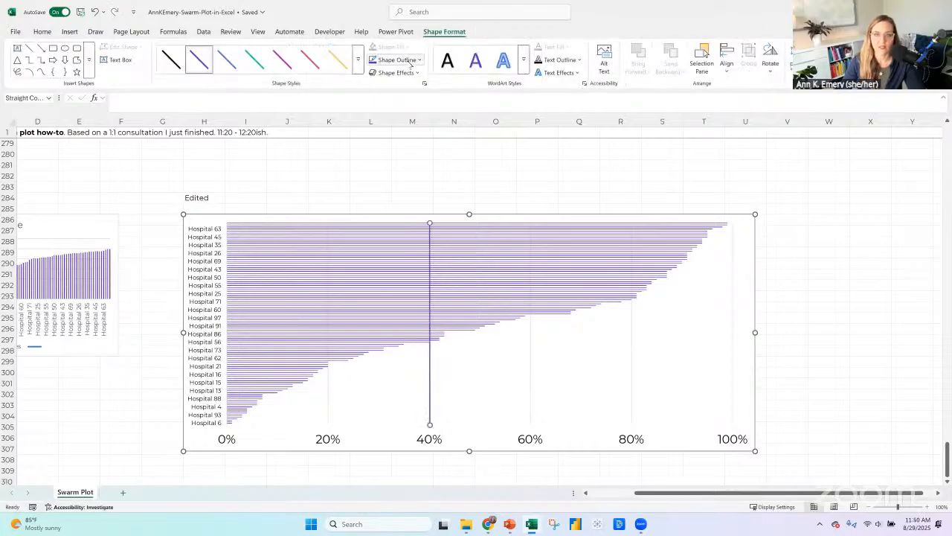
Set the gap width of the Edited chart's screening rate bars to 10% and close the formatting pane.
right_click(391, 264)
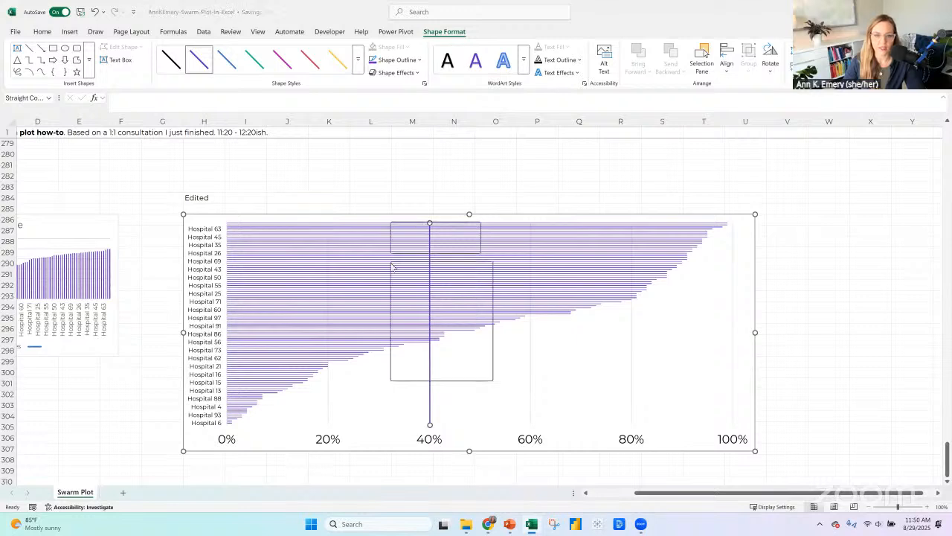
left_click(436, 374)
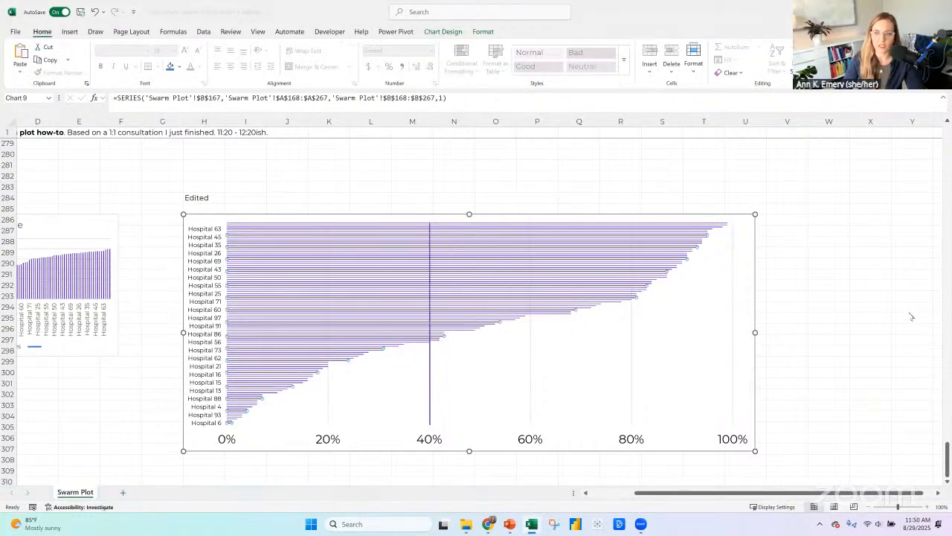
left_click_drag(907, 256, 899, 256)
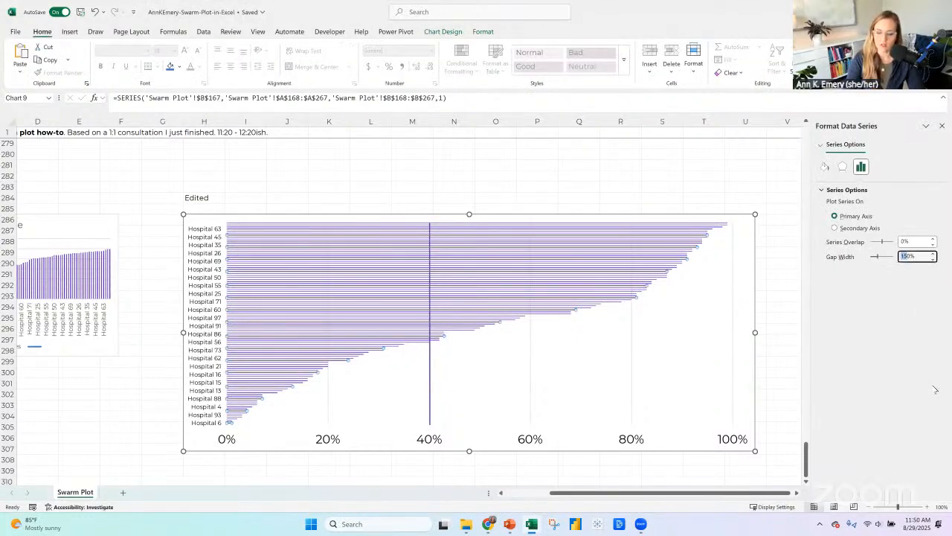
type("1")
key("Return")
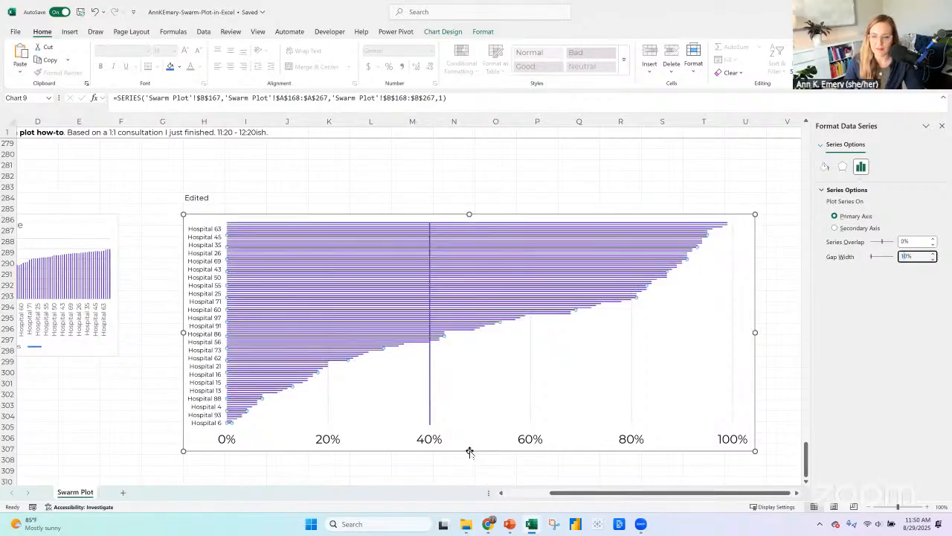
left_click(942, 126)
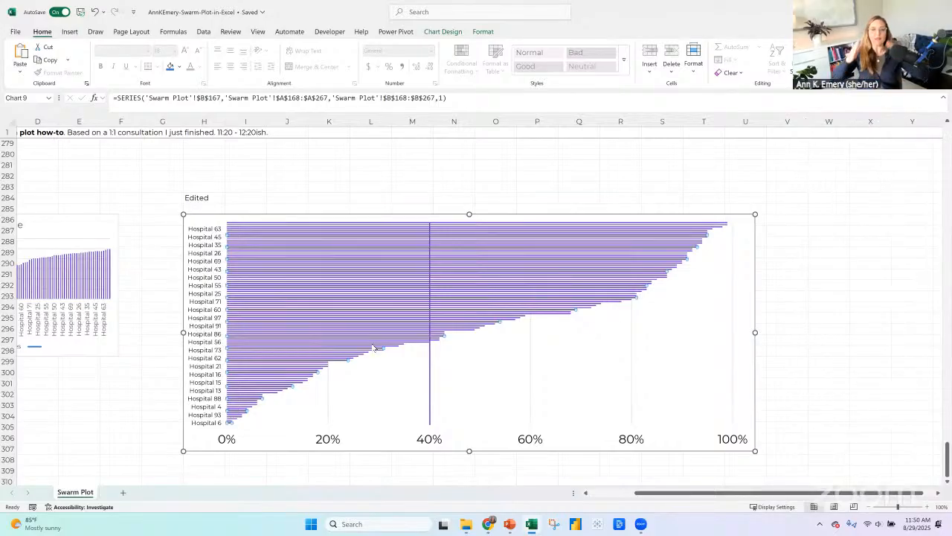
mouse_move(375, 347)
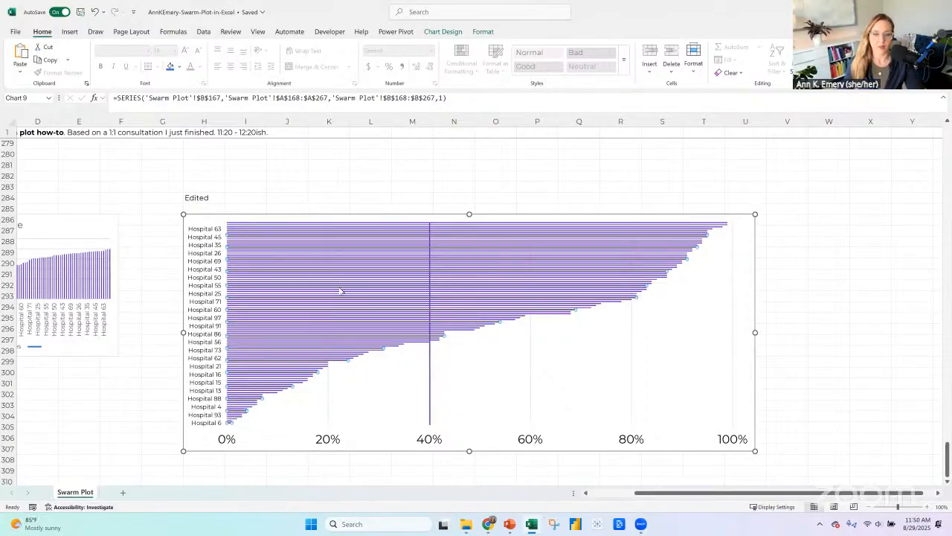
right_click(308, 337)
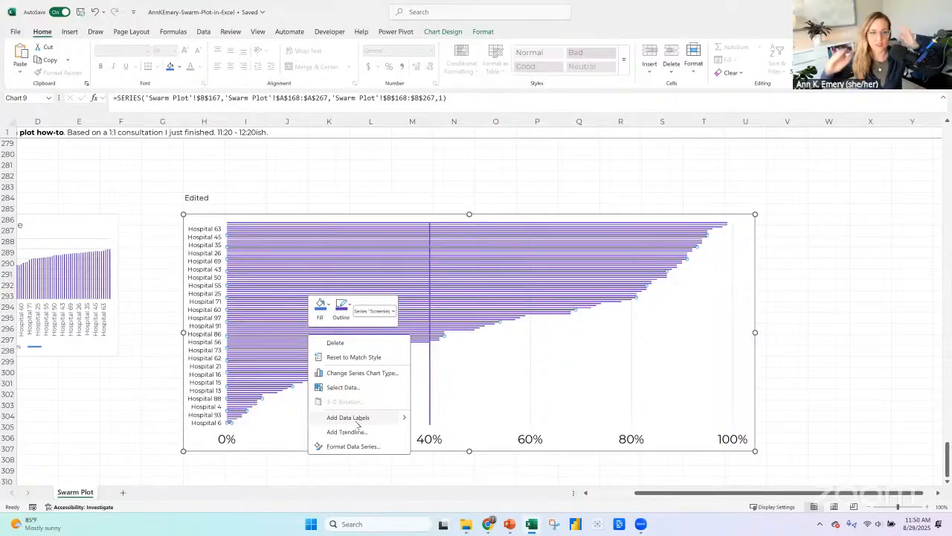
left_click(393, 215)
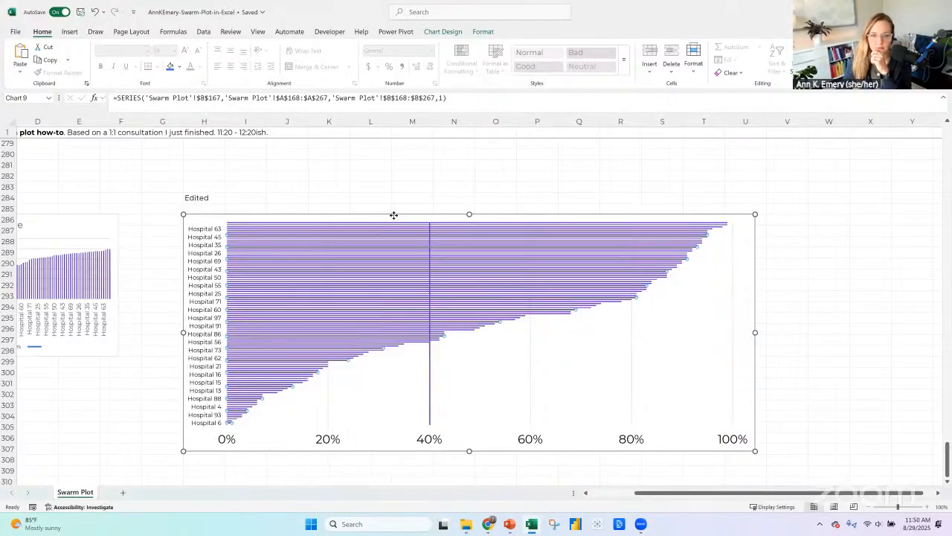
left_click(394, 215)
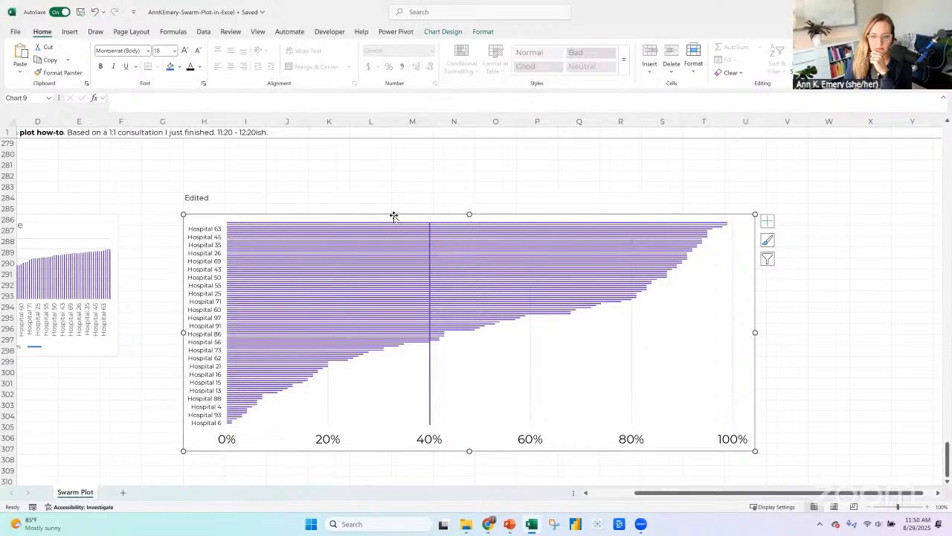
Look through the original hospital dataset and check which commands are available for rows 71 to 114.
left_click_drag(654, 494, 610, 492)
left_click_drag(947, 456, 948, 134)
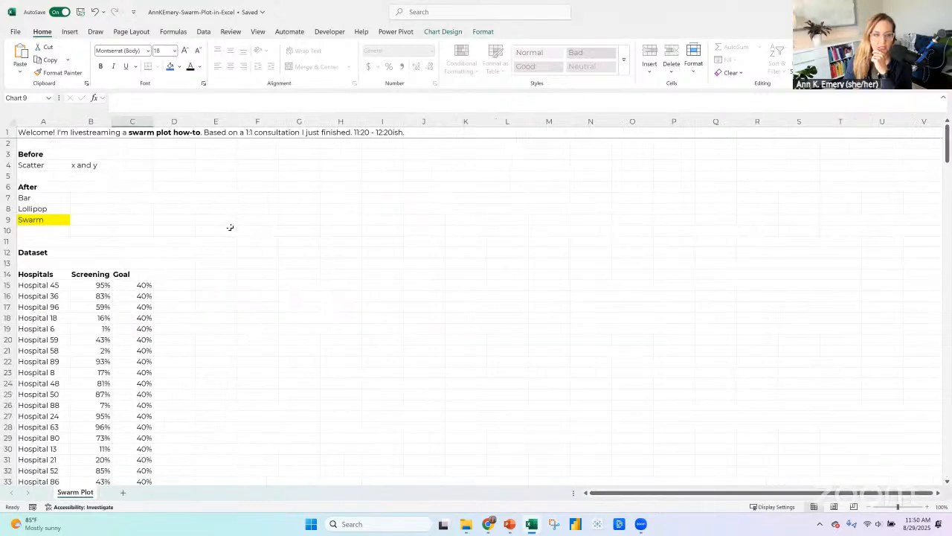
scroll(232, 230, "down", 14)
scroll(232, 232, "down", 11)
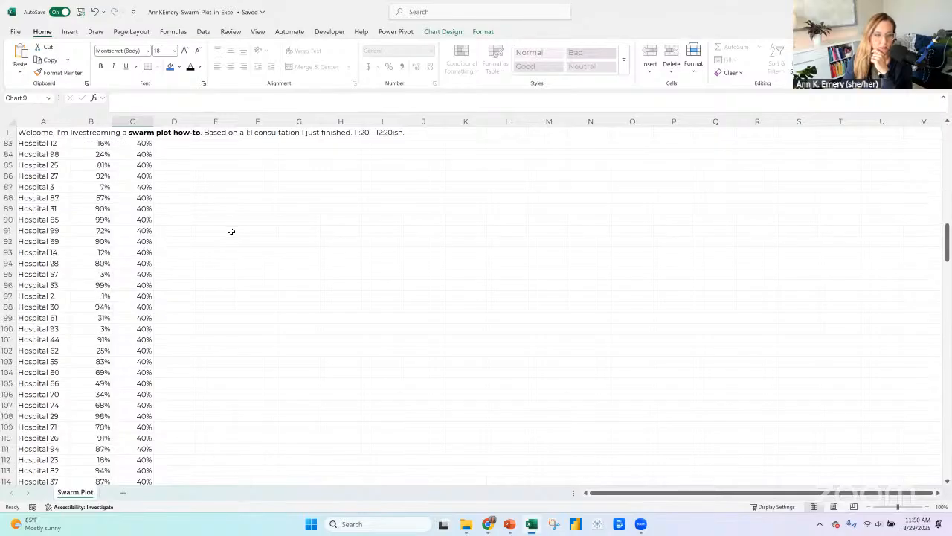
scroll(142, 384, "down", 2)
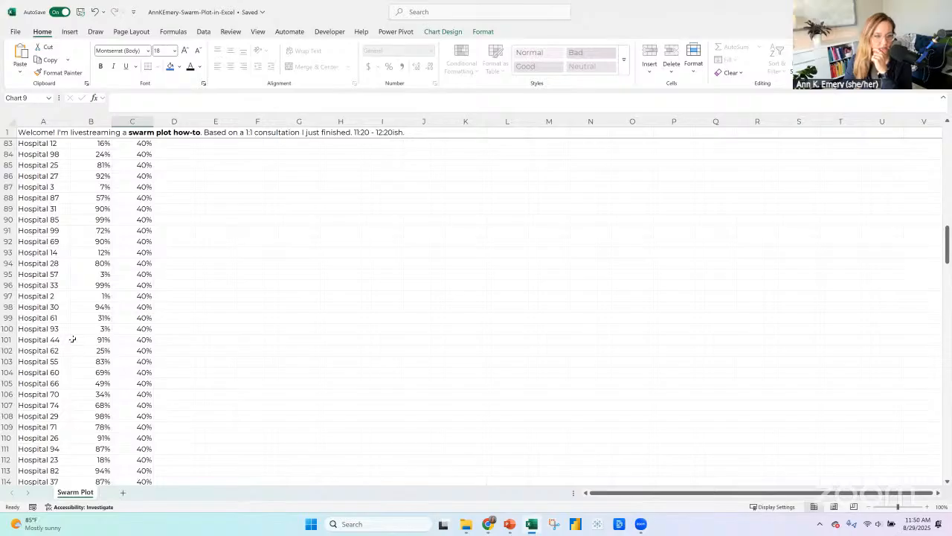
scroll(21, 406, "down", 2)
left_click_drag(12, 416, 11, 298)
left_click_drag(27, 98, 13, 303)
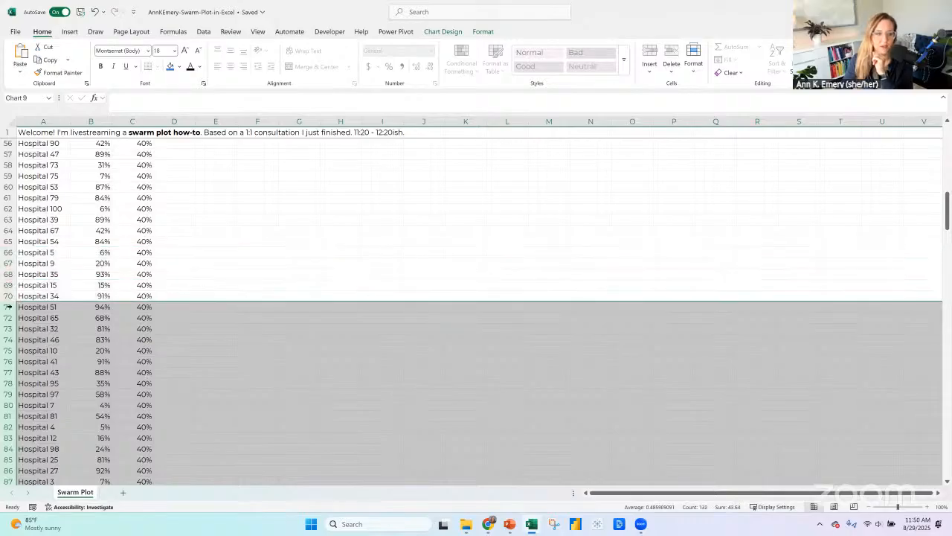
right_click(14, 308)
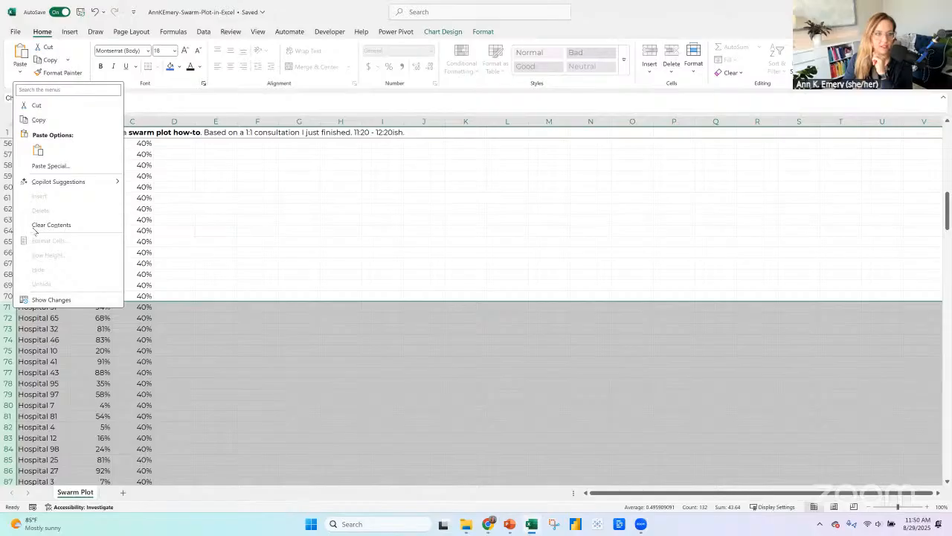
mouse_move(37, 181)
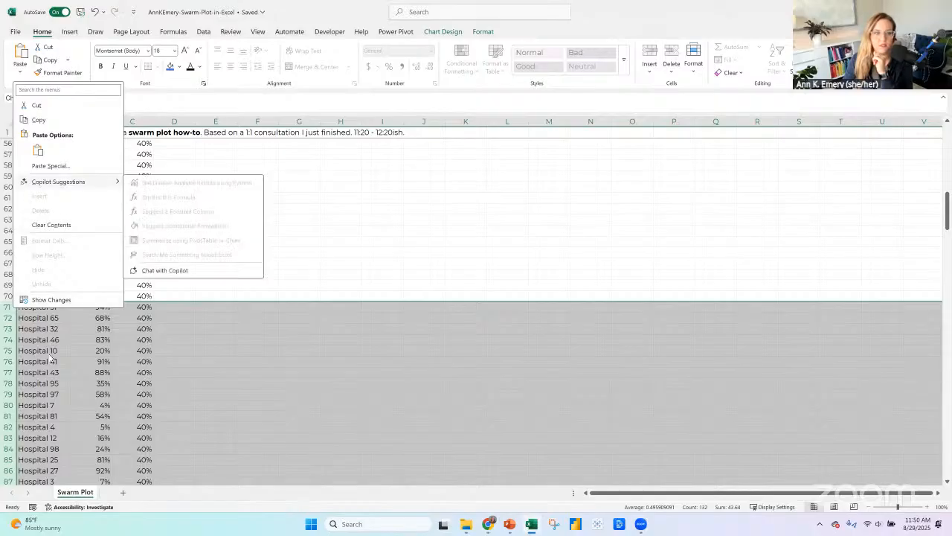
left_click(7, 307)
left_click_drag(8, 307, 18, 454)
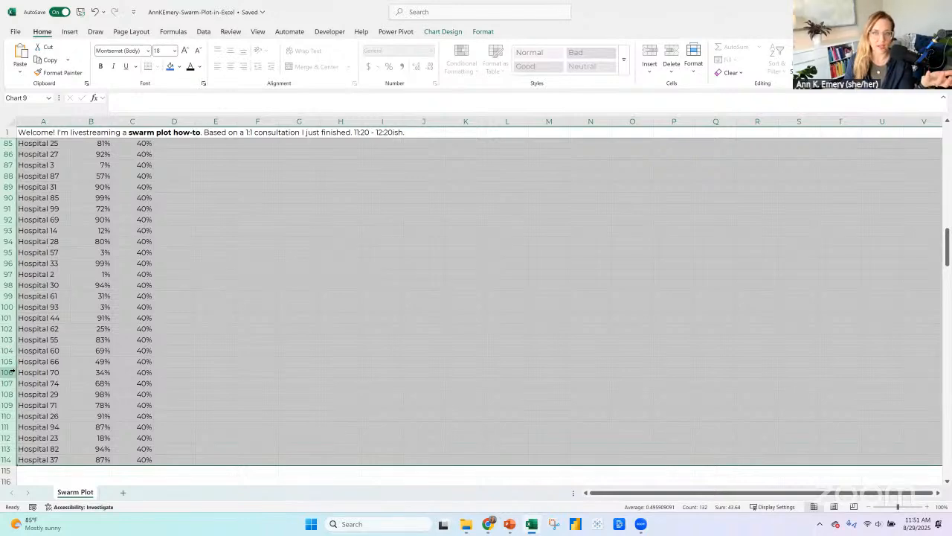
left_click(545, 336)
Make the Edited bar chart taller by extending its lower edge to about row 315.
scroll(555, 315, "down", 15)
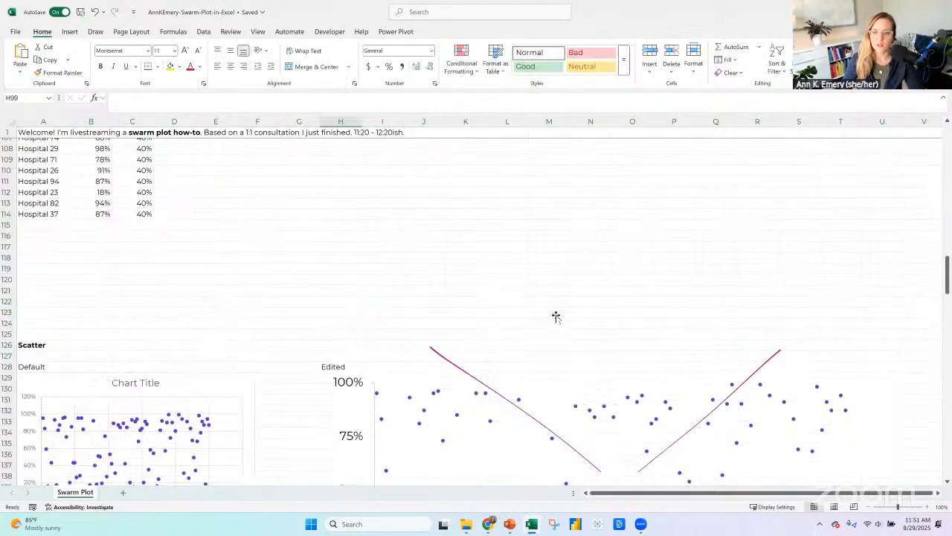
scroll(557, 313, "down", 20)
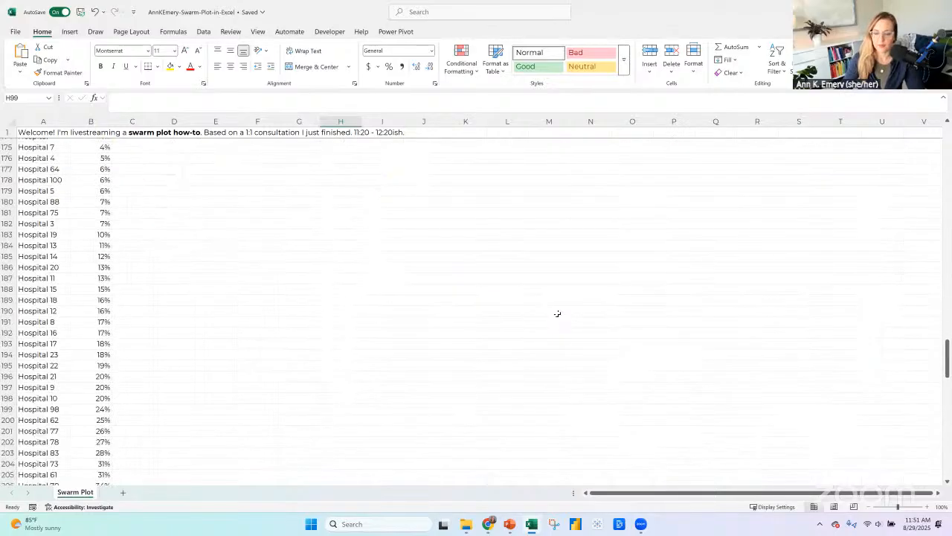
scroll(557, 313, "down", 12)
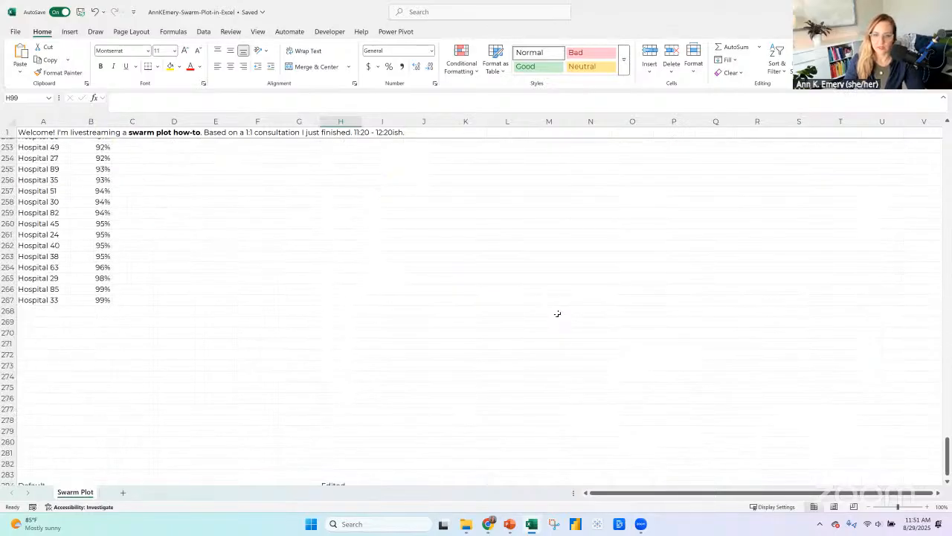
scroll(662, 316, "down", 3)
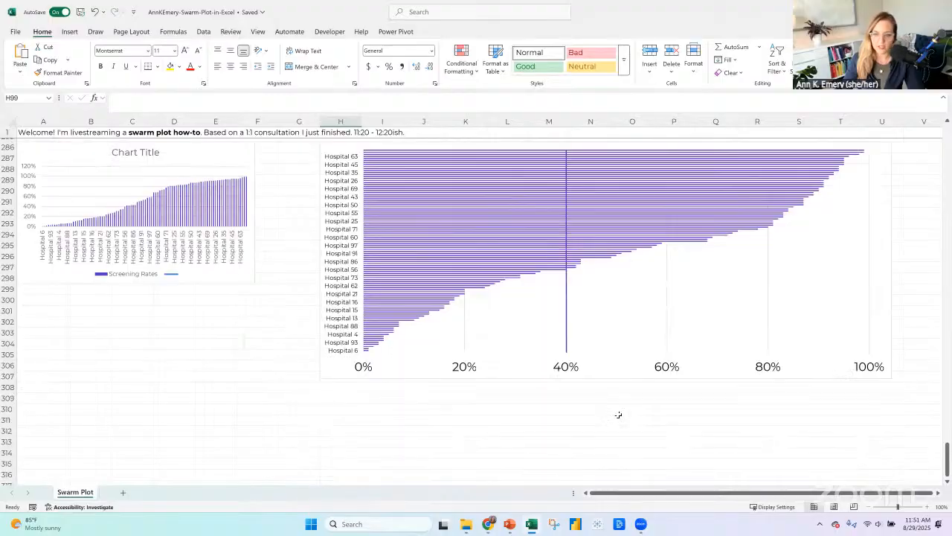
left_click(614, 378)
left_click_drag(605, 388, 603, 467)
Reduce the gap width of the Edited chart's bars to 0%.
right_click(566, 374)
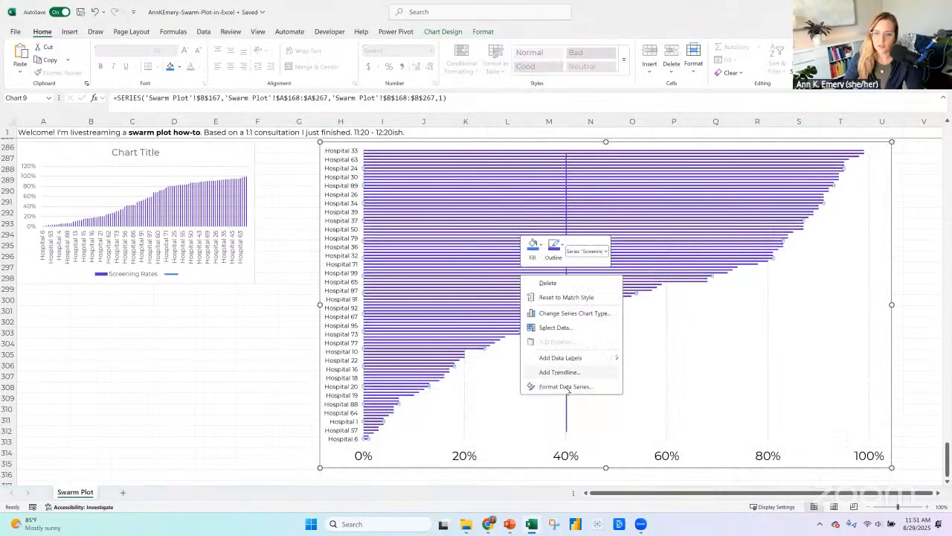
left_click(565, 386)
left_click(872, 256)
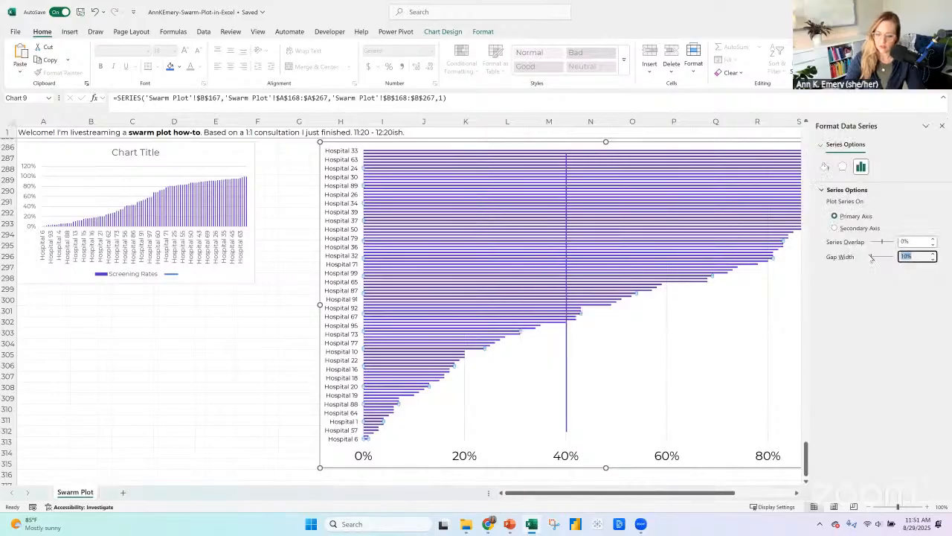
left_click_drag(871, 256, 866, 257)
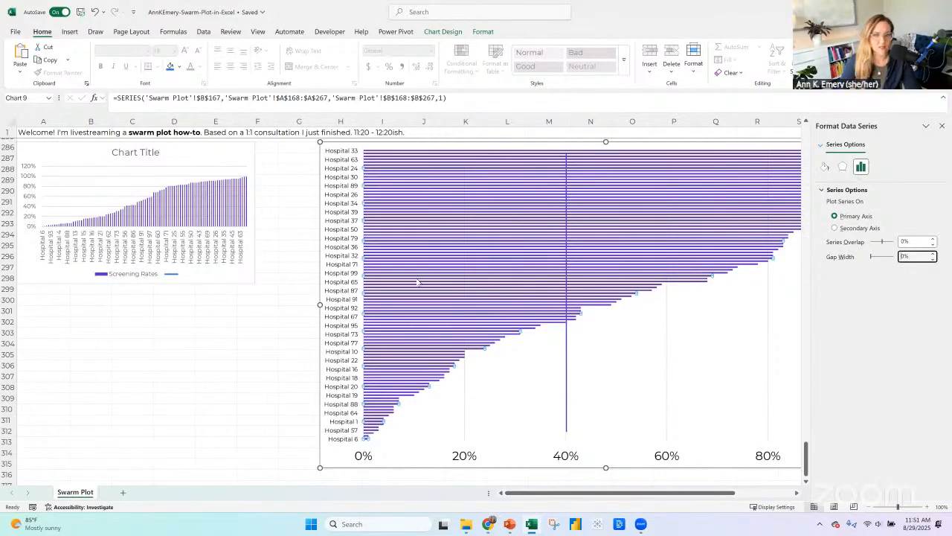
Replace the Edited chart's custom combination type with the standard Clustered Bar type.
left_click(444, 32)
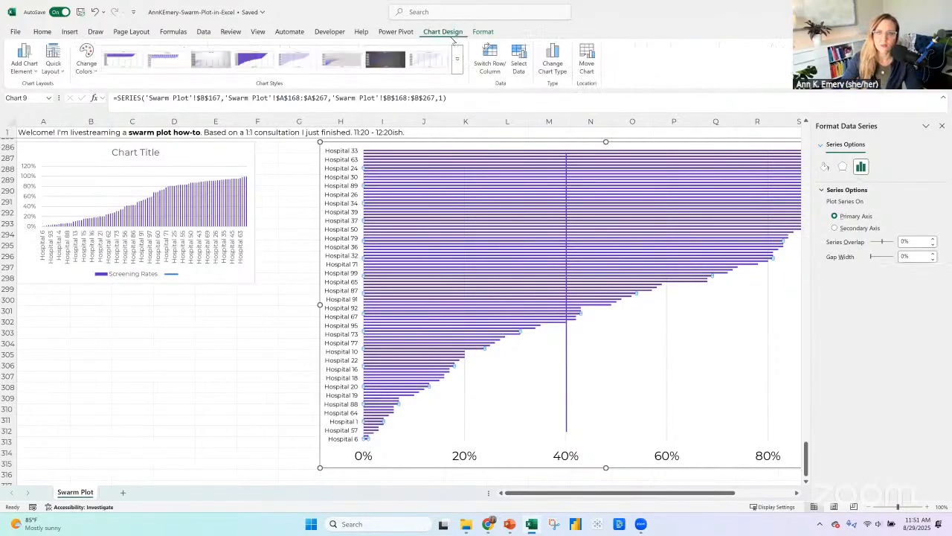
left_click(552, 66)
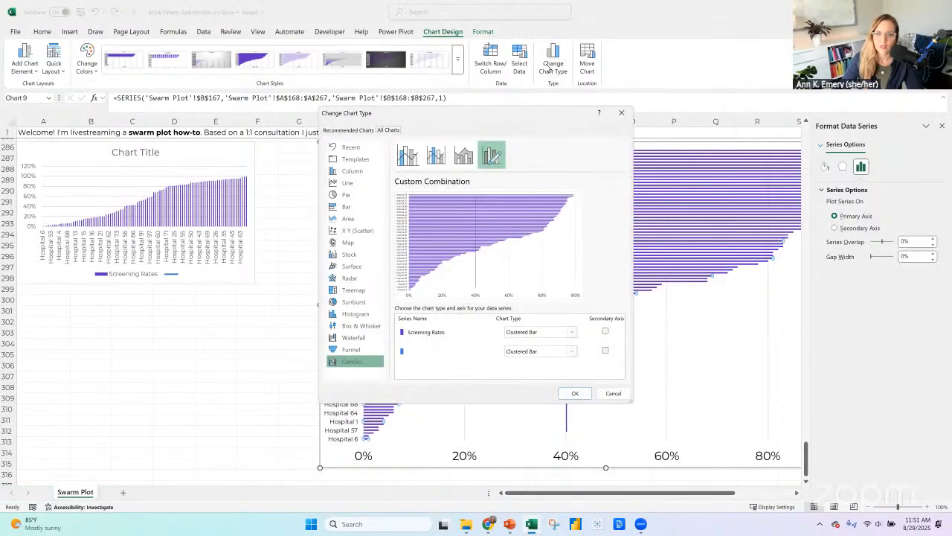
left_click(354, 172)
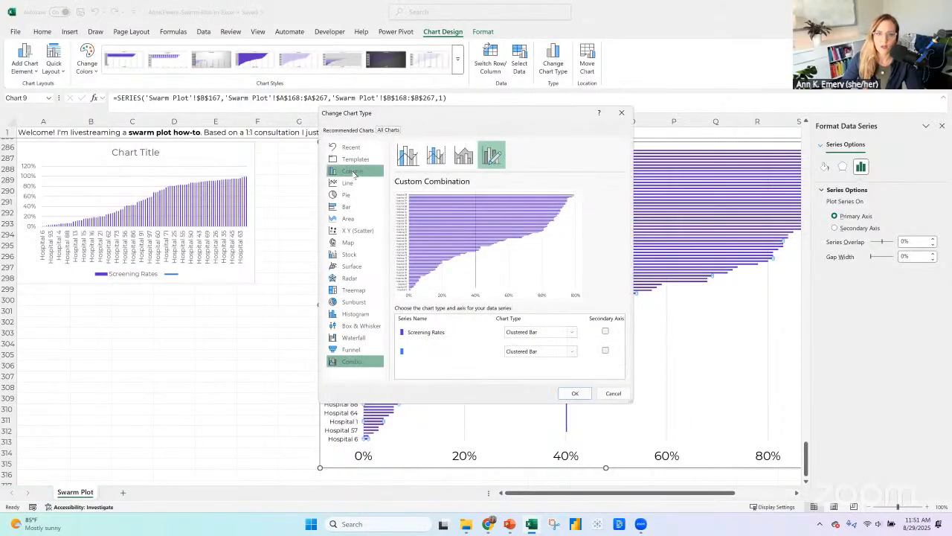
left_click(347, 206)
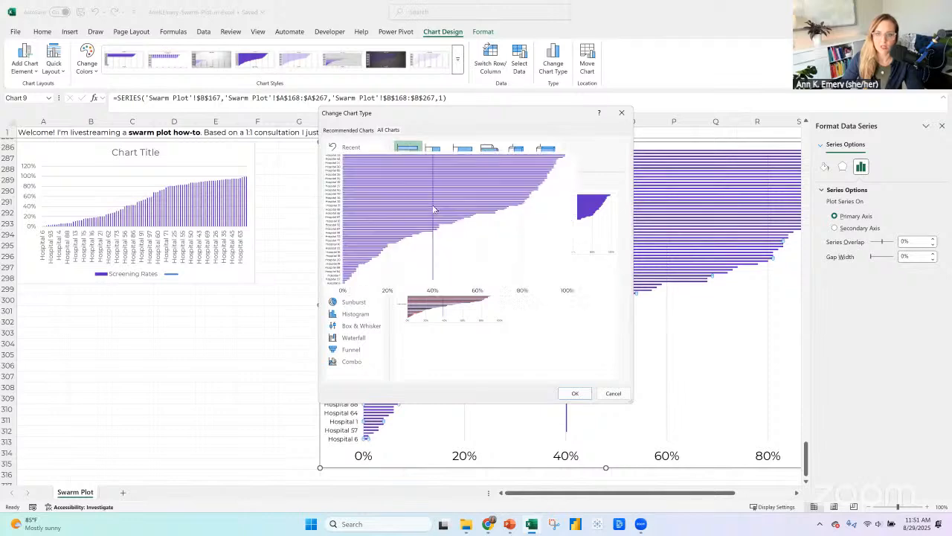
left_click(573, 393)
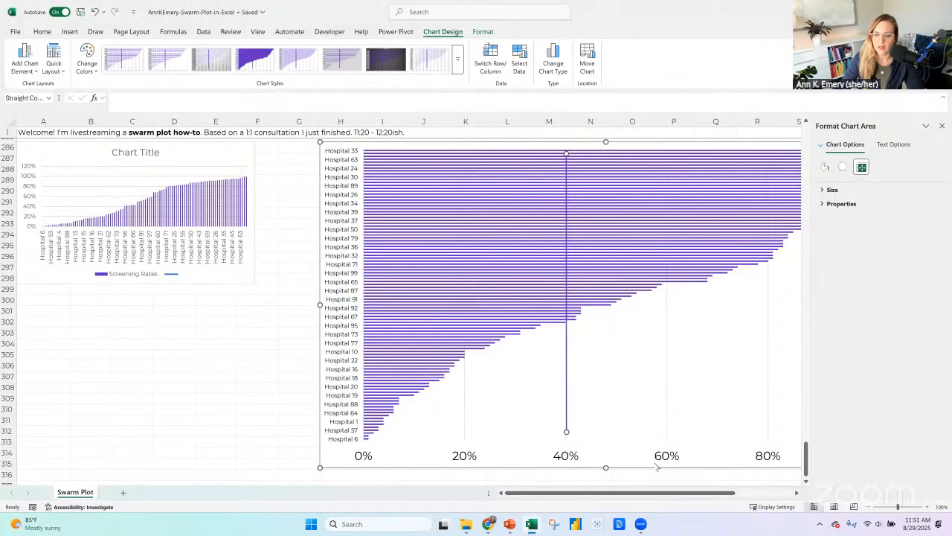
Narrow the Edited chart's source data to the Screening Rates column only, excluding the empty column C.
right_click(567, 377)
key("Escape")
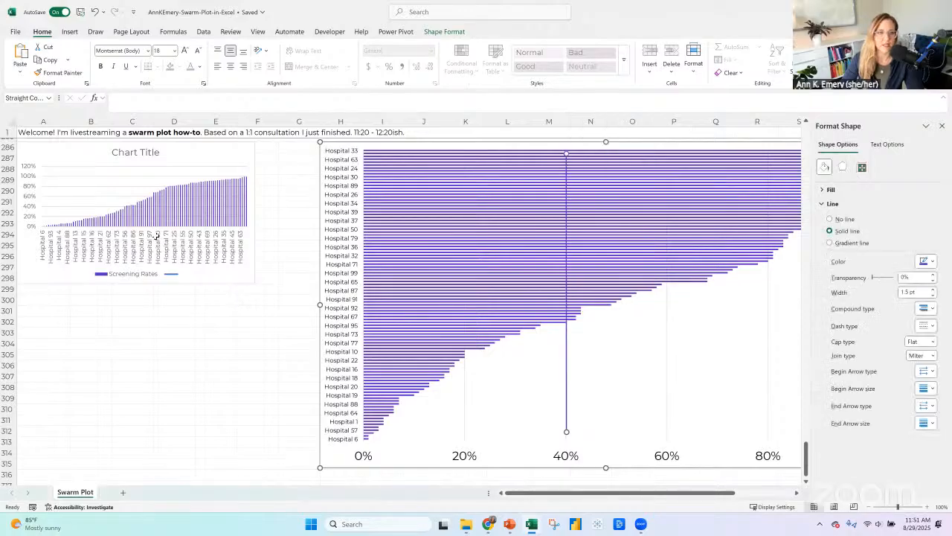
scroll(160, 223, "up", 20)
scroll(163, 198, "up", 18)
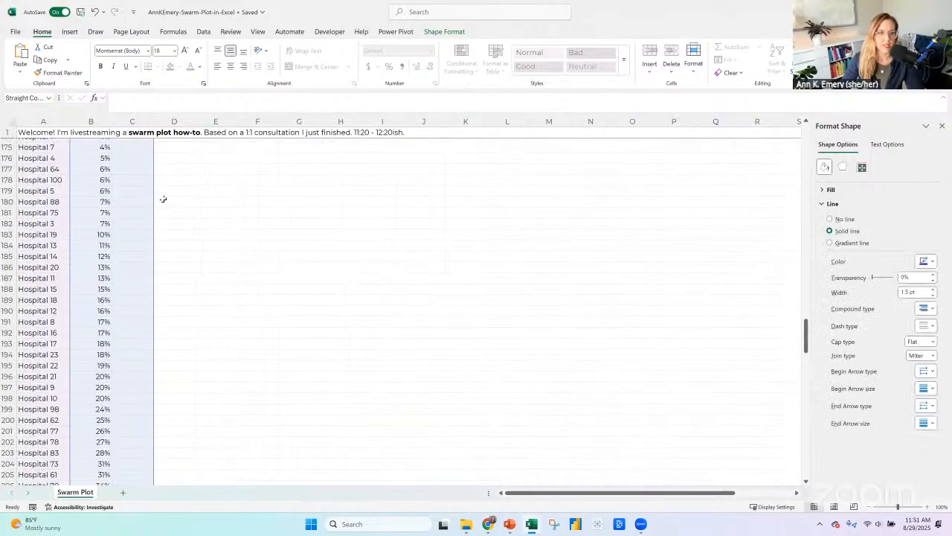
scroll(160, 223, "down", 3)
scroll(159, 238, "down", 3)
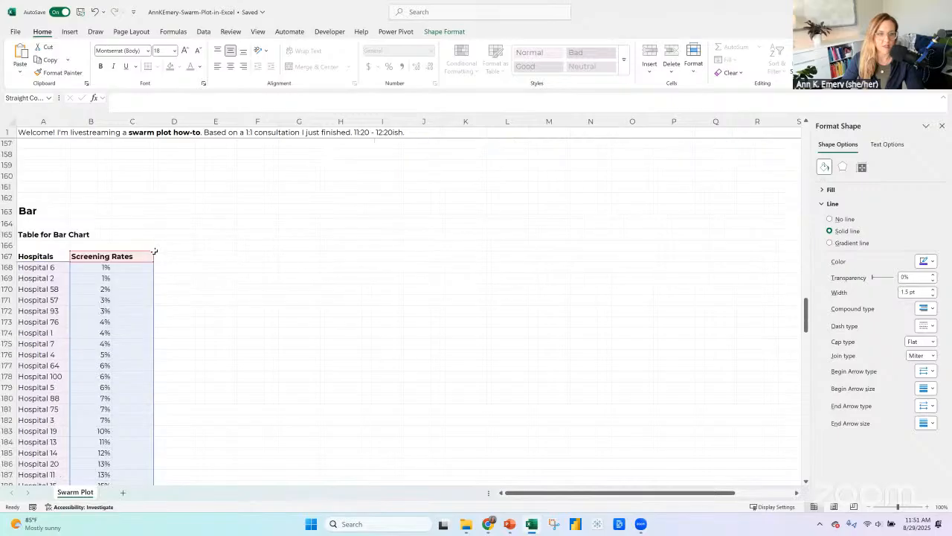
left_click_drag(122, 250, 116, 248)
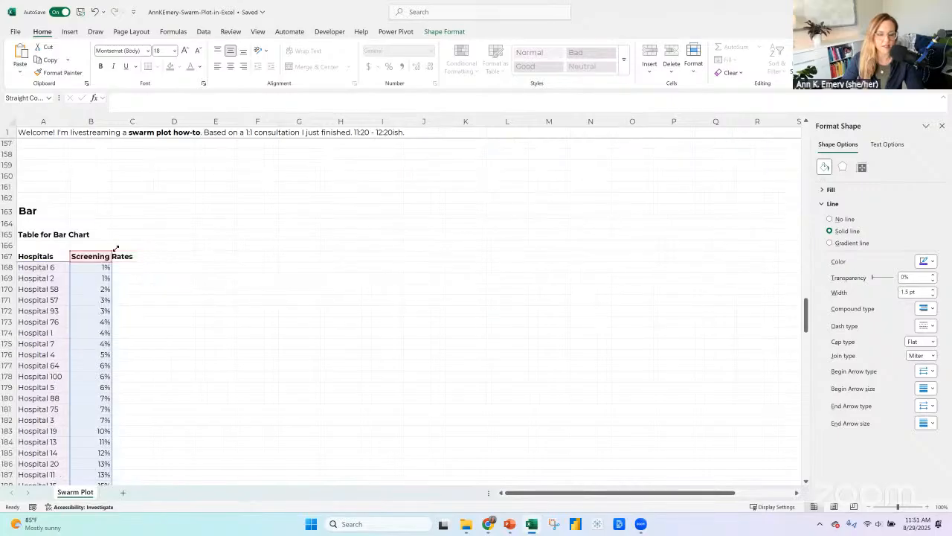
Give the bars of the Edited chart's Screening Rates series a white outline.
scroll(688, 289, "down", 20)
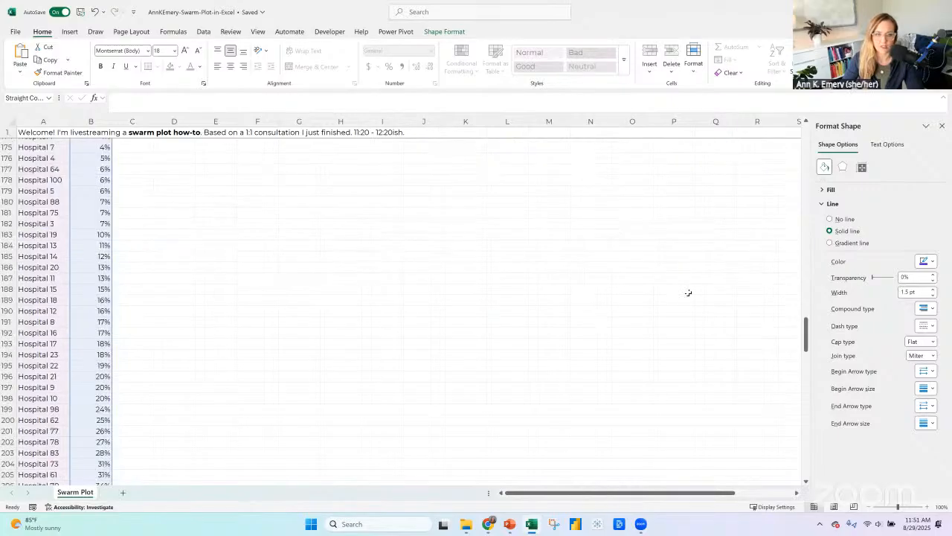
scroll(688, 280, "down", 18)
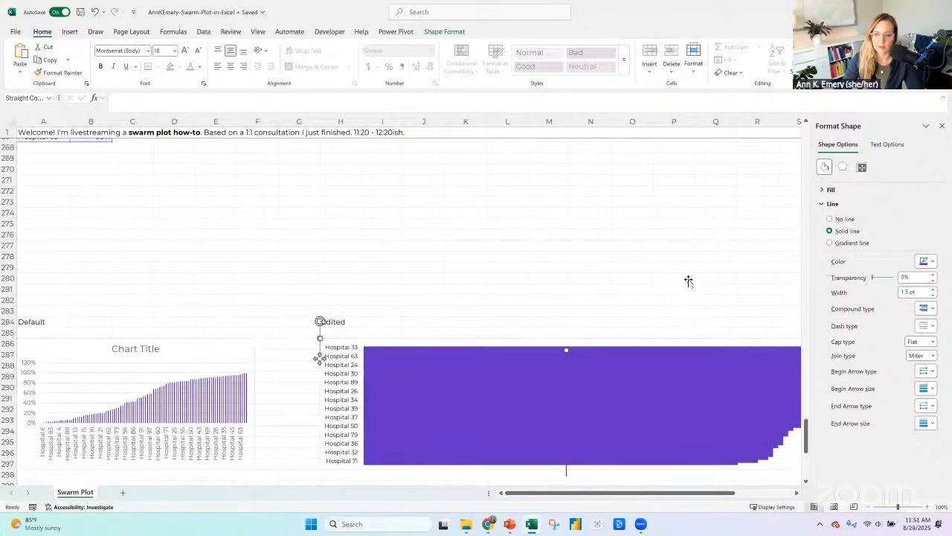
left_click(539, 231)
left_click(526, 224)
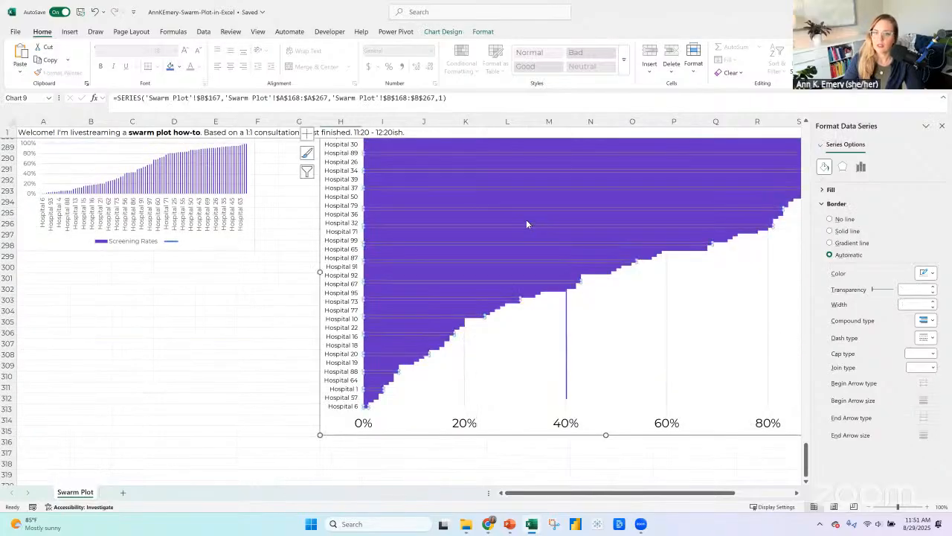
left_click(483, 32)
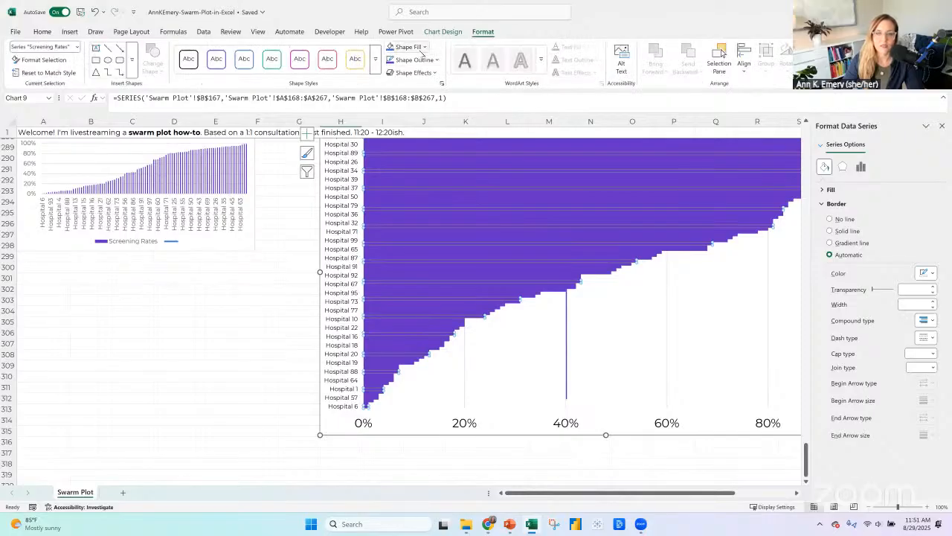
left_click(413, 59)
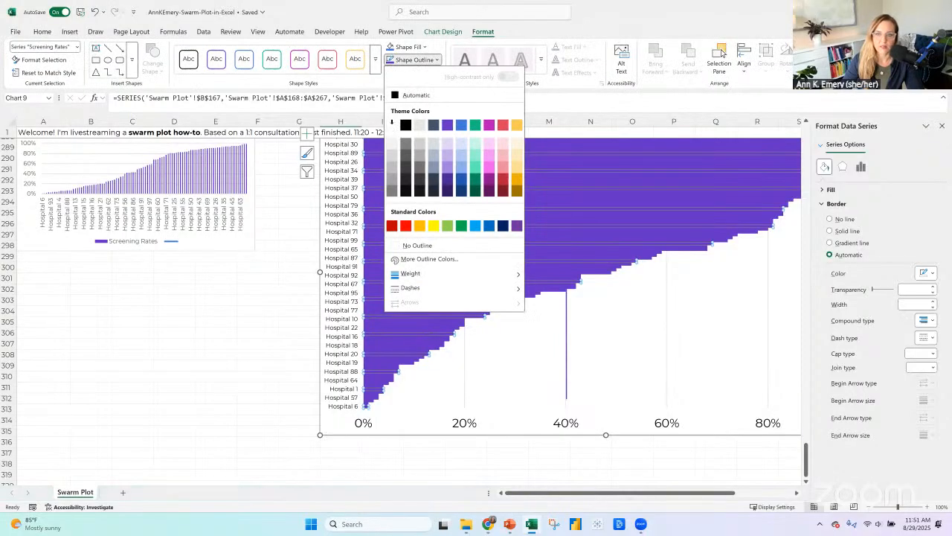
left_click(682, 362)
left_click(682, 361)
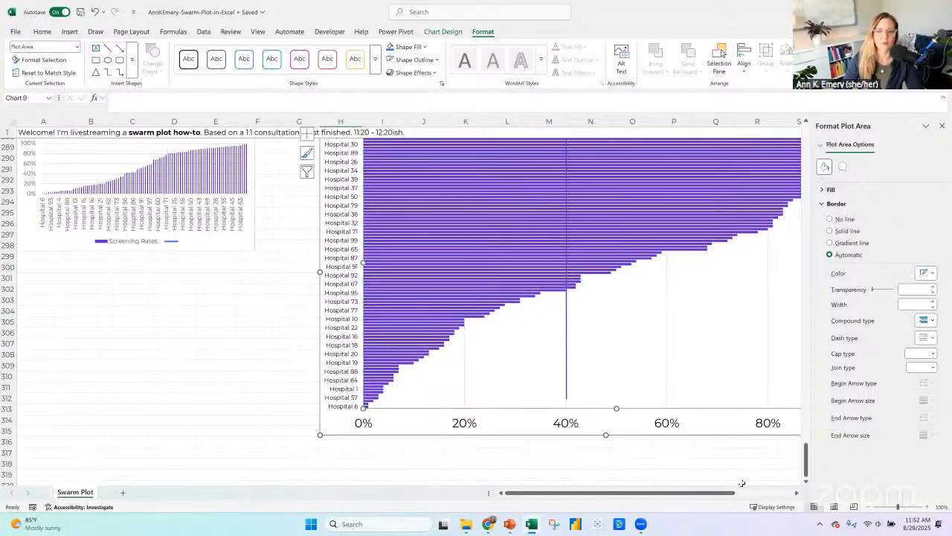
Insert a blank row above Hospital 56, the first hospital at the 40% goal, in the bar chart table.
left_click_drag(734, 494, 767, 479)
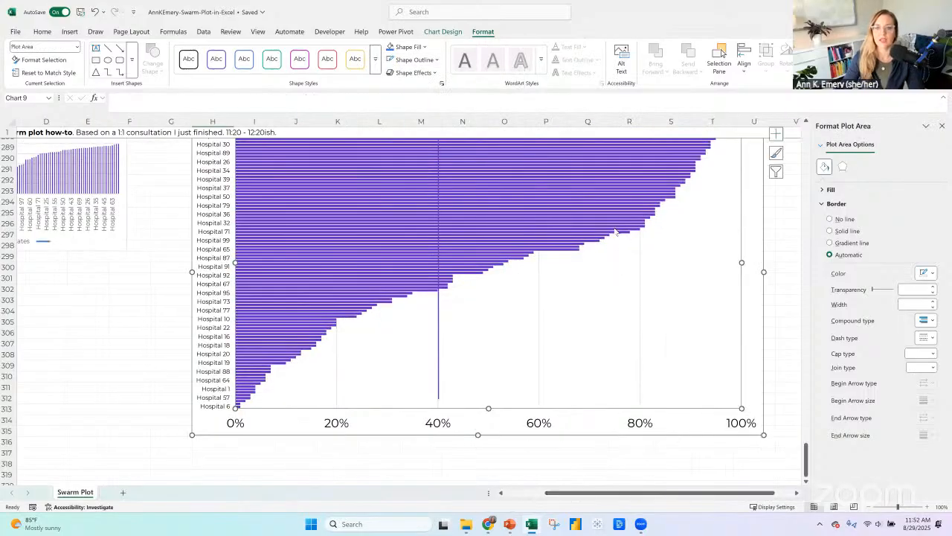
scroll(616, 229, "up", 2)
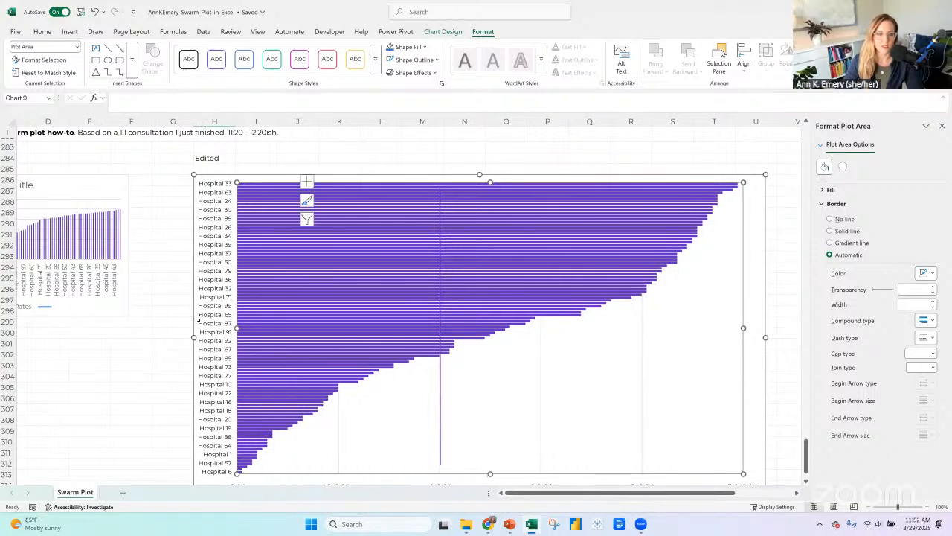
scroll(157, 277, "up", 15)
scroll(156, 277, "left", 3)
scroll(95, 241, "up", 5)
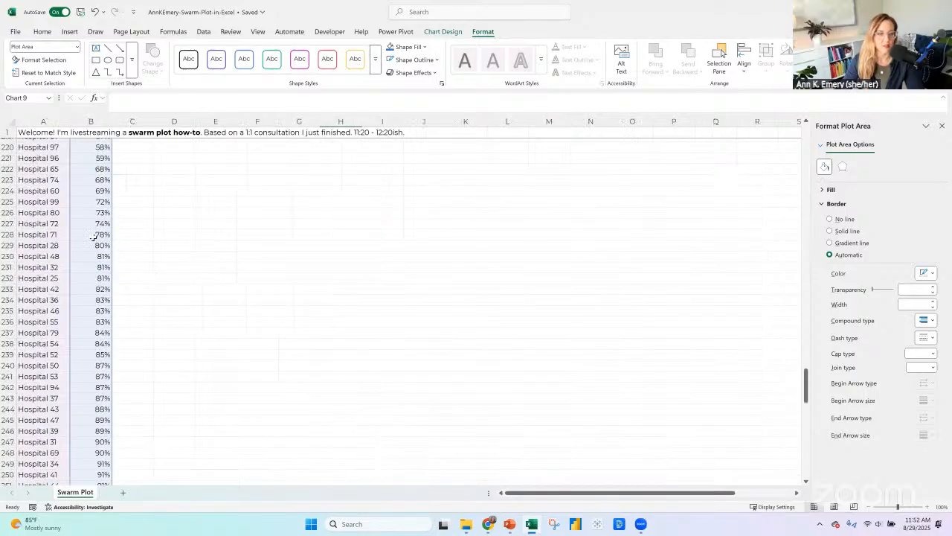
scroll(68, 238, "up", 10)
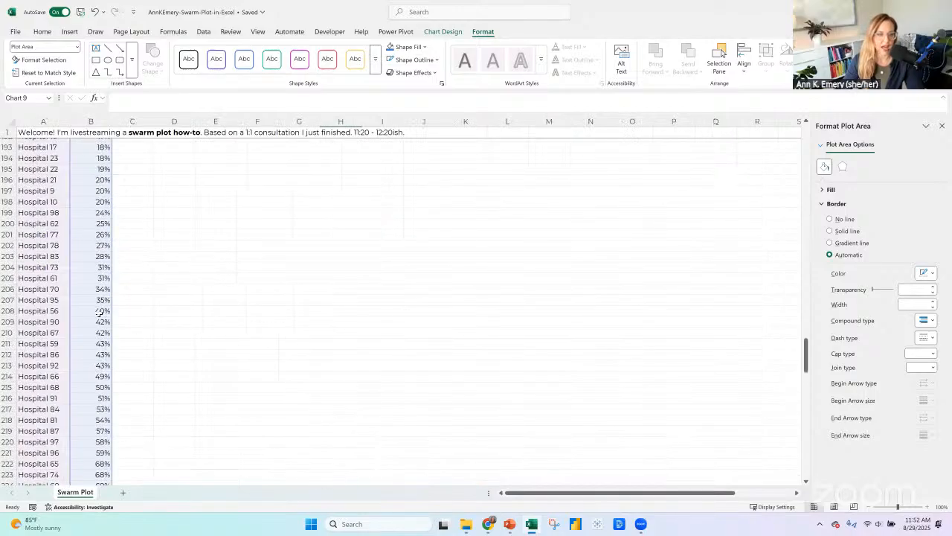
left_click(98, 311)
left_click(13, 311)
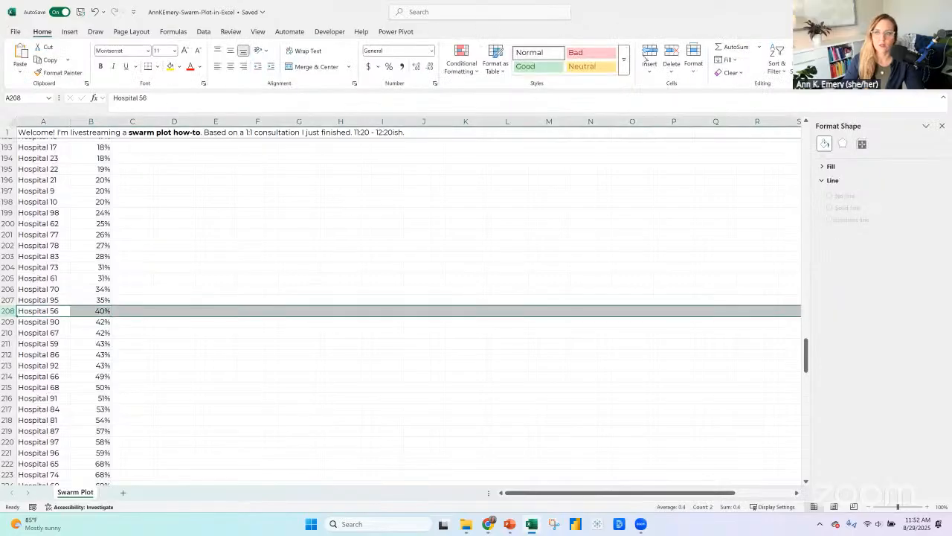
left_click(649, 54)
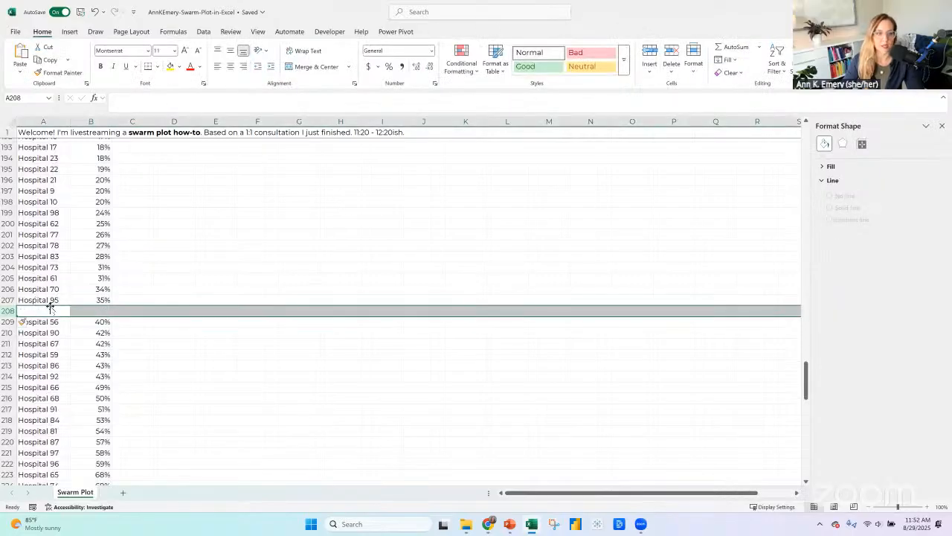
Insert four more blank rows at row 208 between Hospital 95 and Hospital 56 to widen the chart's gap.
scroll(807, 279, "down", 20)
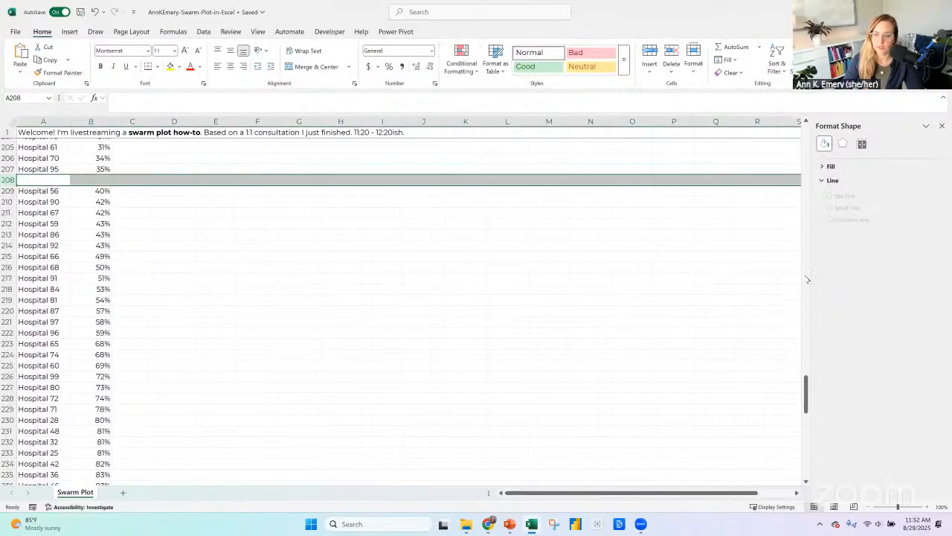
scroll(808, 279, "down", 10)
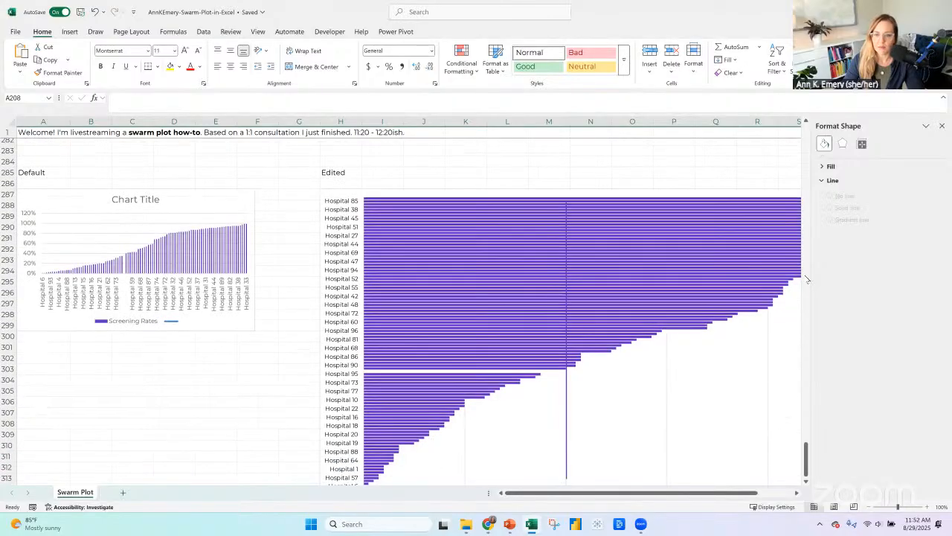
scroll(218, 272, "up", 20)
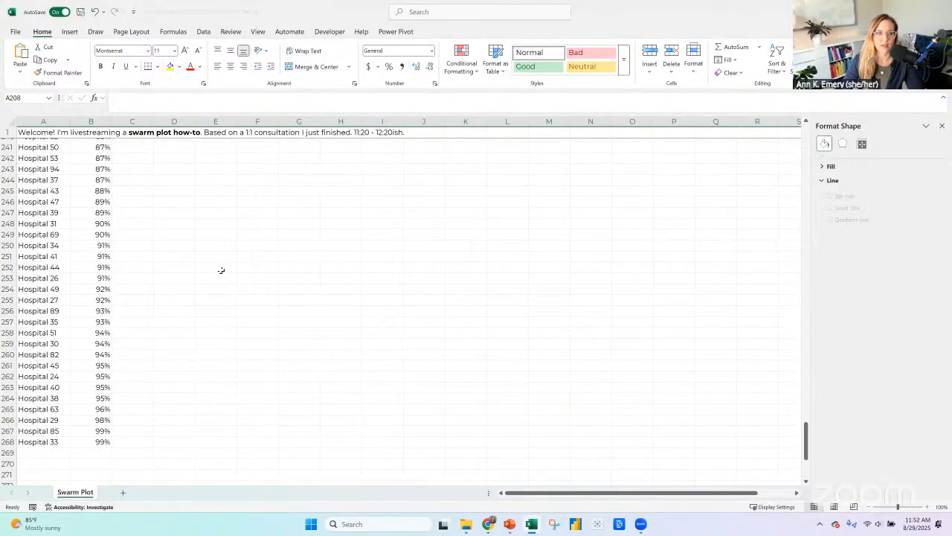
scroll(401, 297, "up", 3)
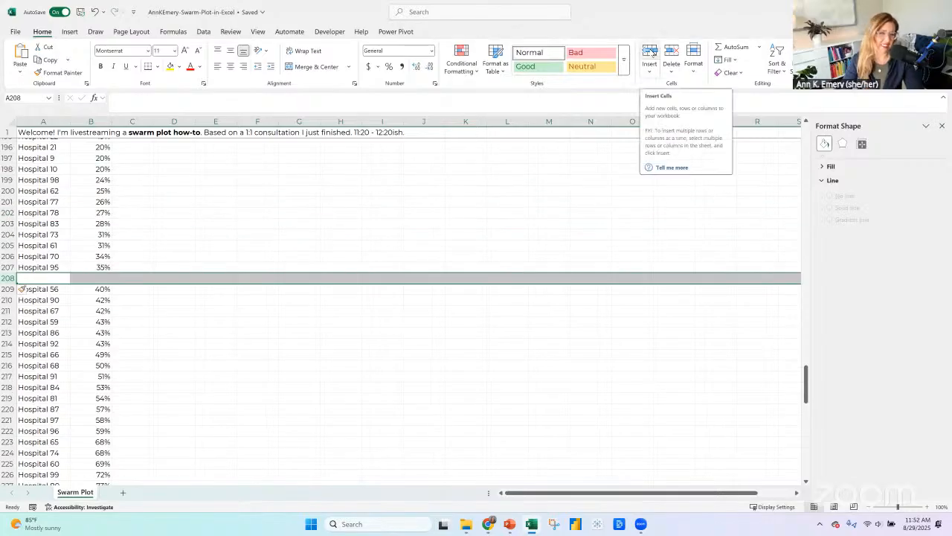
left_click(653, 53)
left_click(652, 52)
left_click(652, 52)
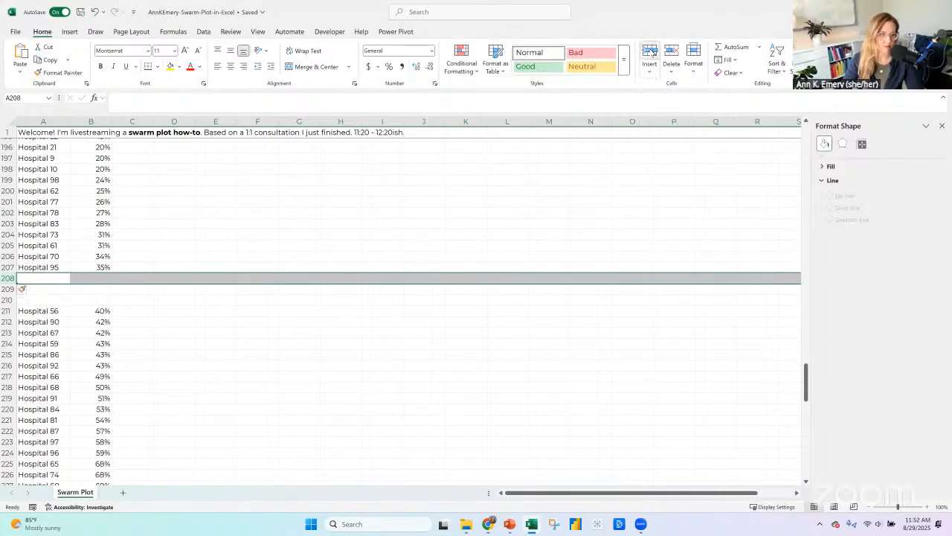
left_click(652, 52)
left_click(651, 52)
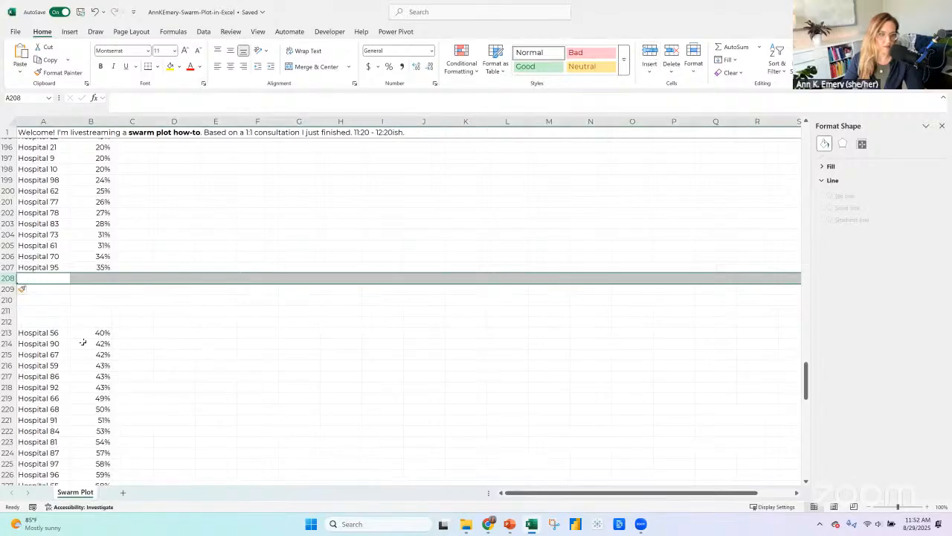
Fill only Hospital 95's bar, the first one below the gap in the Edited chart, with light gray.
scroll(710, 272, "down", 14)
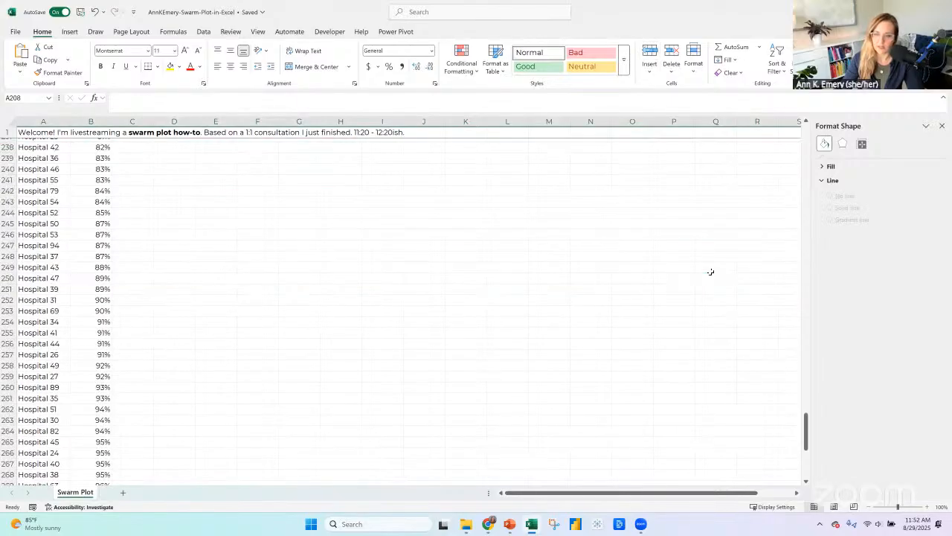
scroll(711, 271, "down", 17)
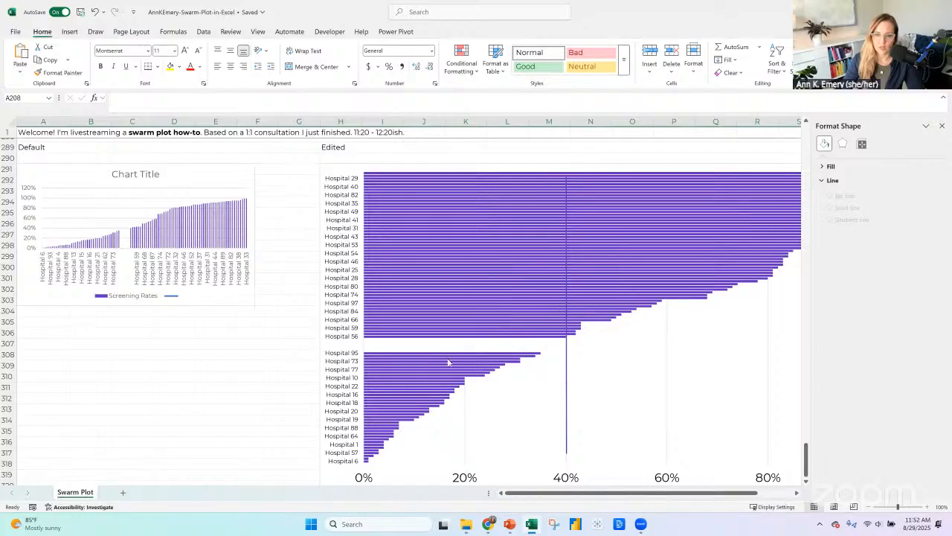
left_click(398, 352)
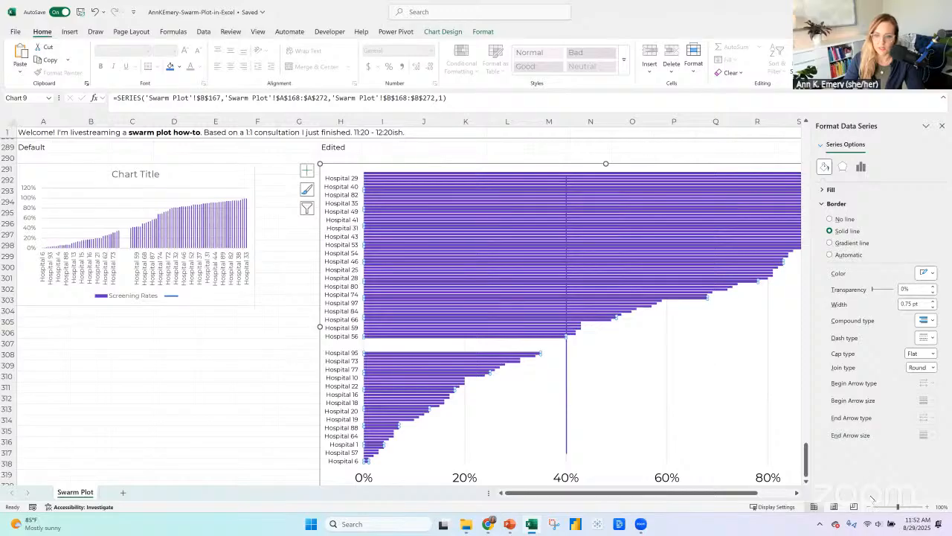
left_click(928, 507)
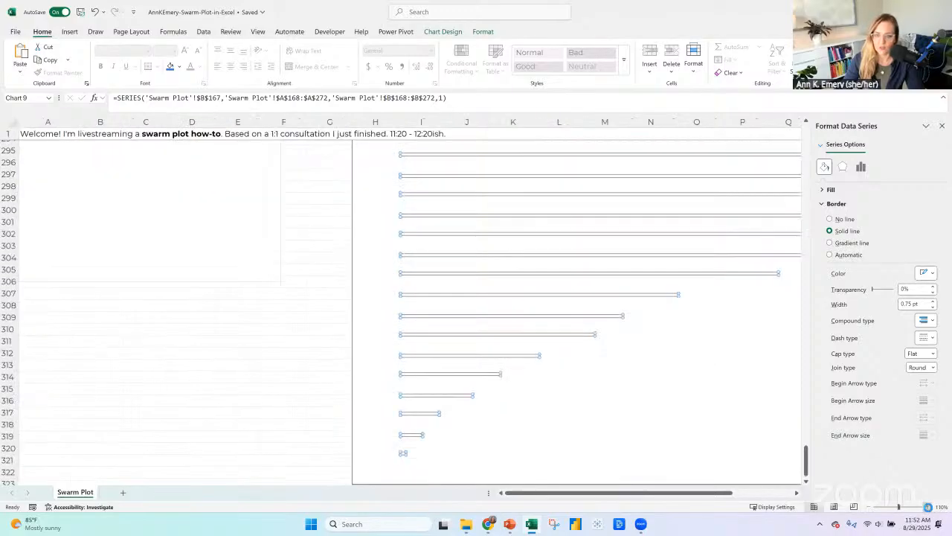
scroll(692, 498, "up", 5, "ctrl")
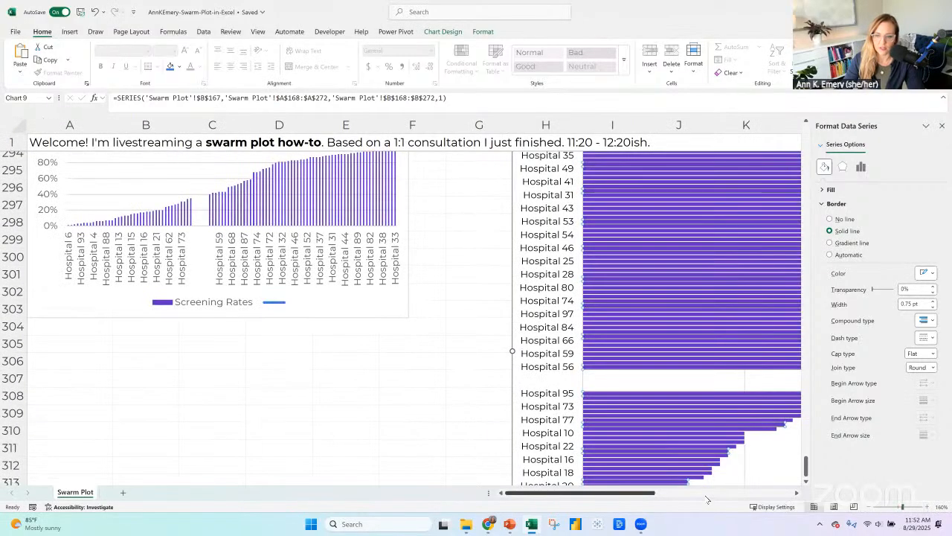
scroll(608, 415, "right", 5)
scroll(393, 291, "right", 1)
scroll(392, 291, "down", 3)
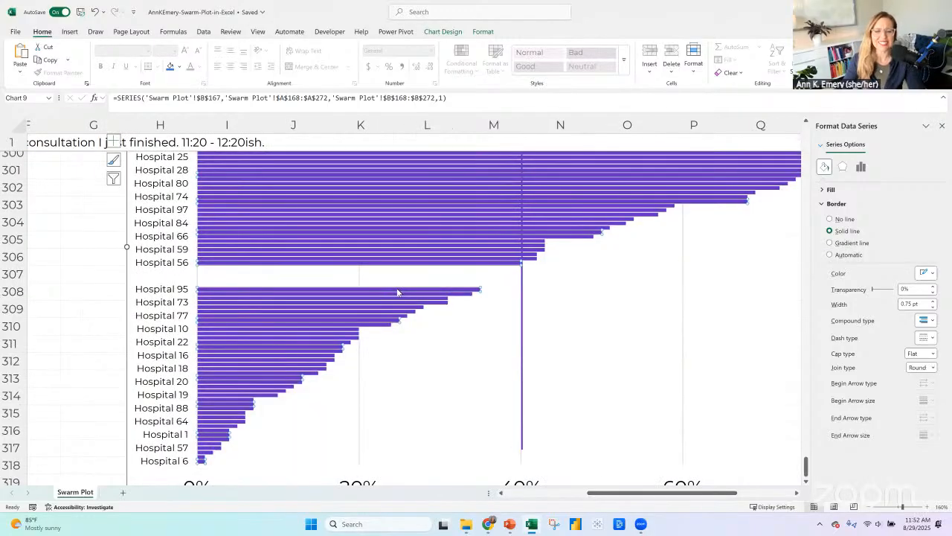
left_click(396, 290)
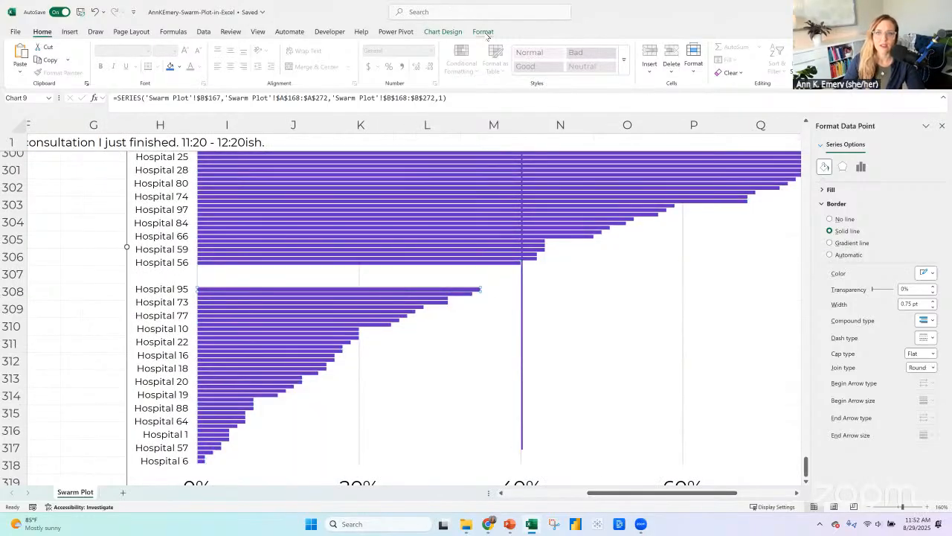
left_click(409, 47)
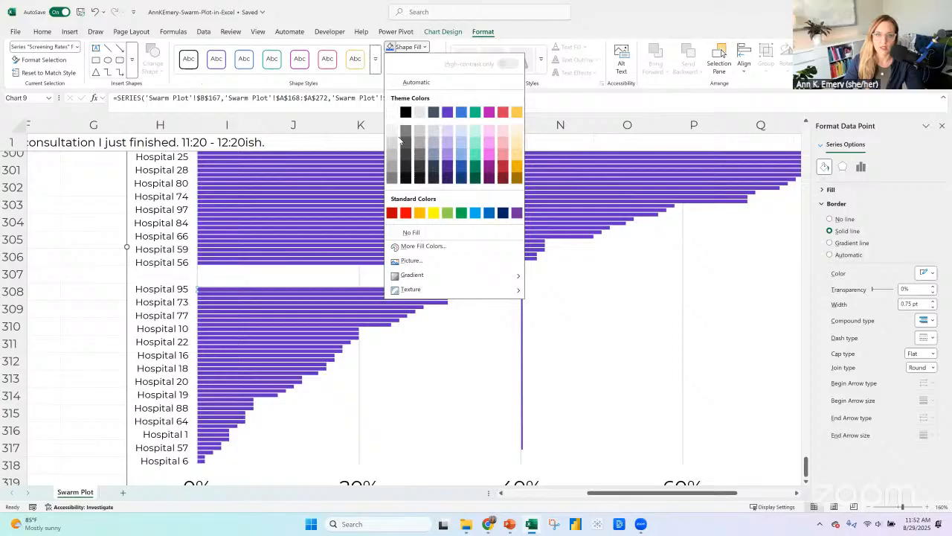
left_click(401, 178)
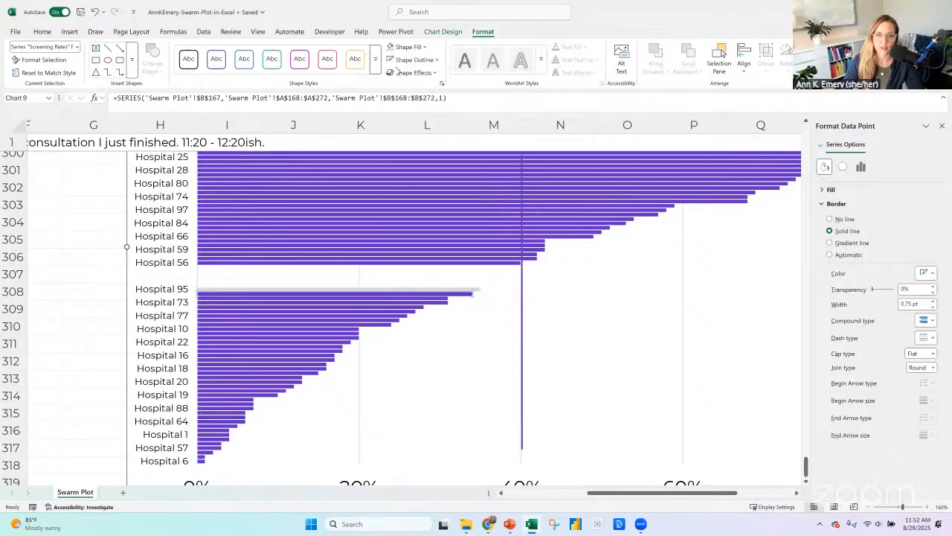
Apply the same light gray fill to each remaining bar from Hospital 73 down to the one just above Hospital 10.
left_click(386, 301)
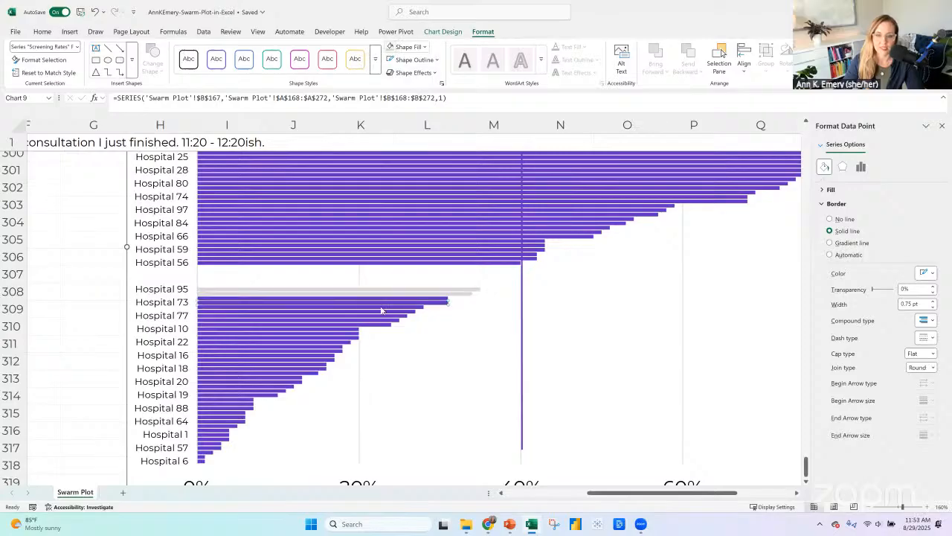
key("F4")
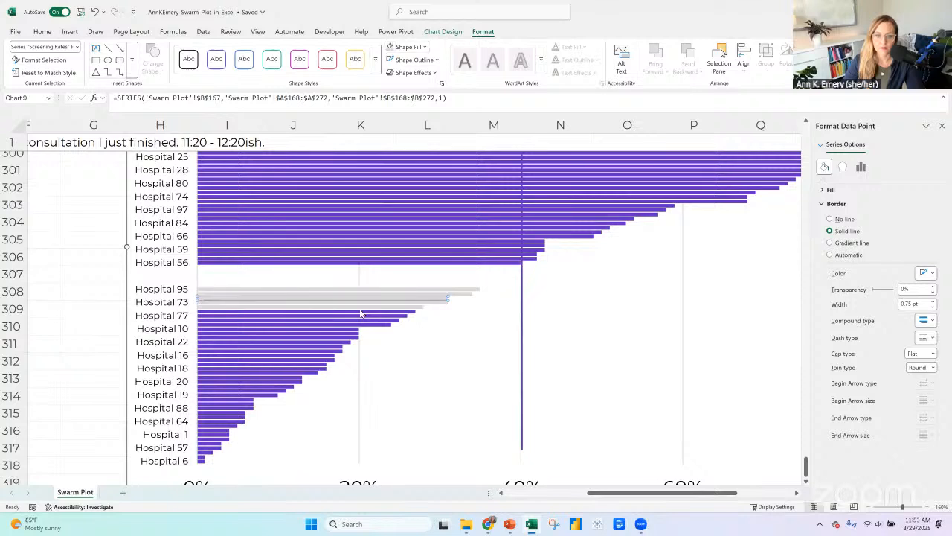
key("Right")
key("F4")
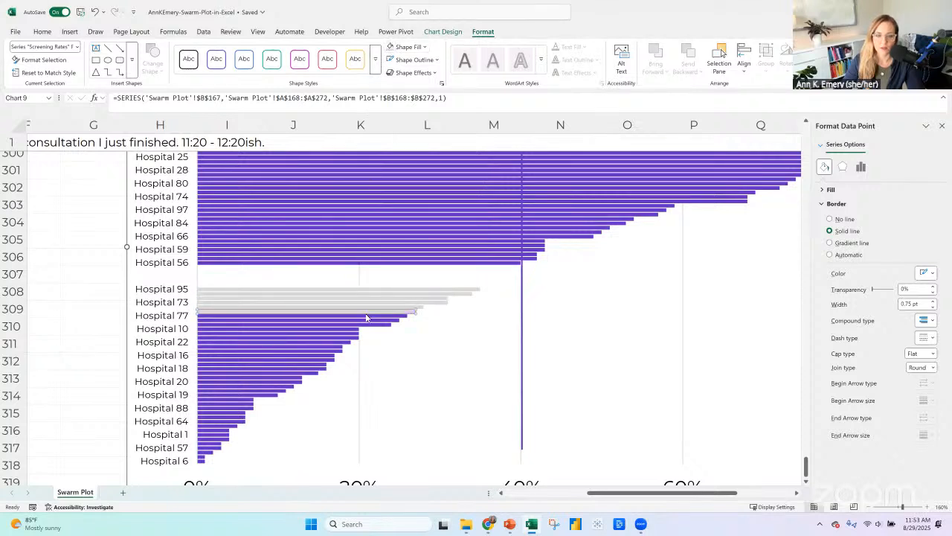
key("Right")
key("F4")
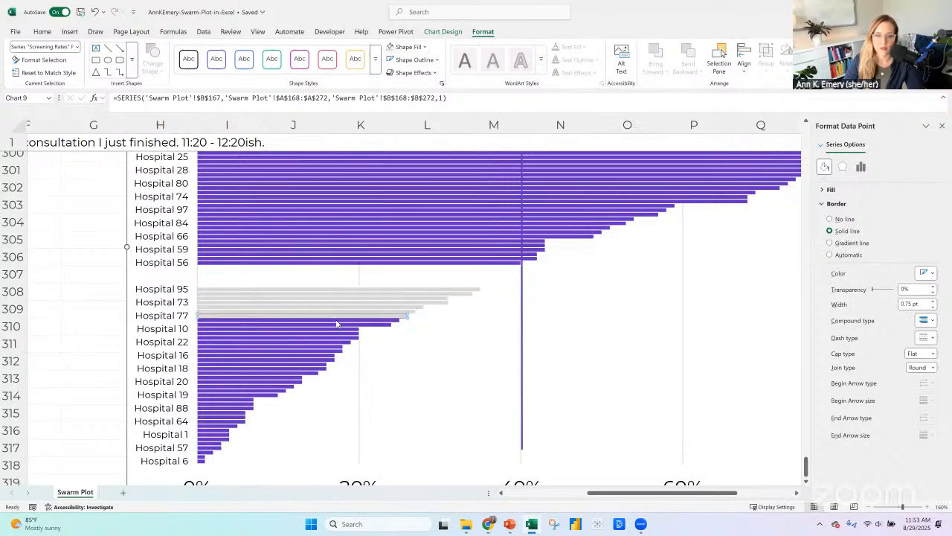
key("Right")
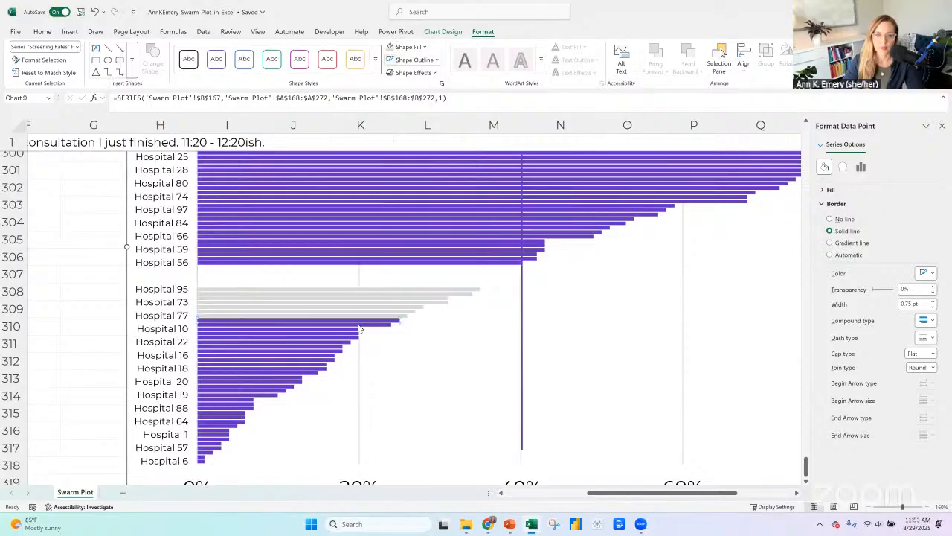
key("F4")
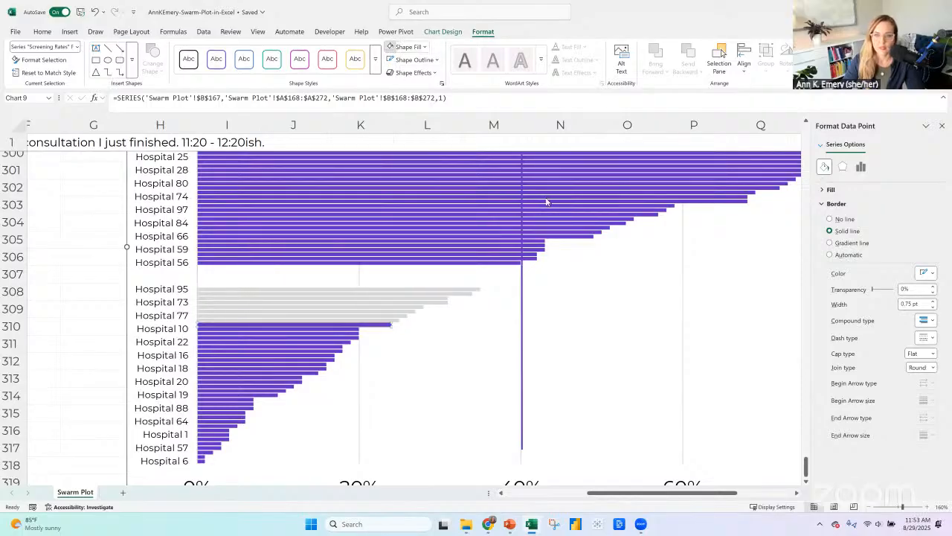
key("F4")
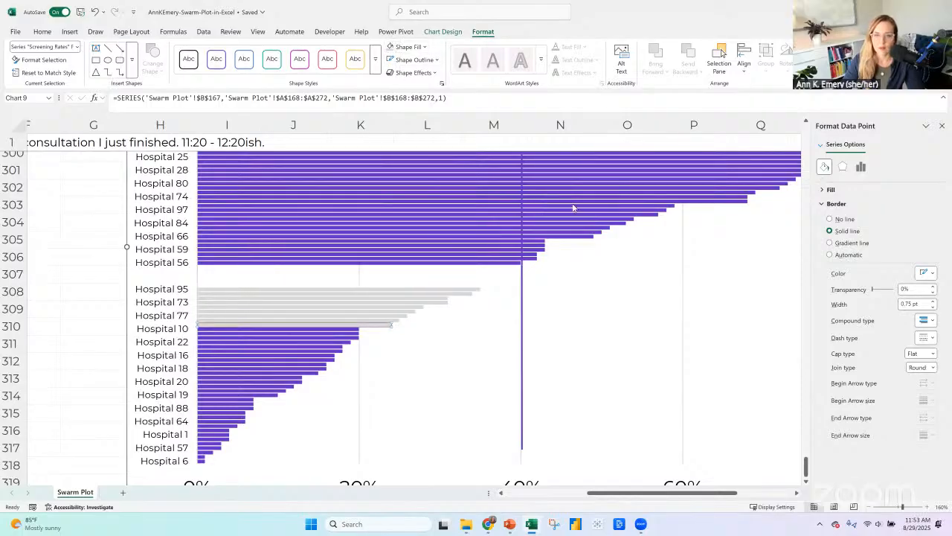
right_click(406, 259)
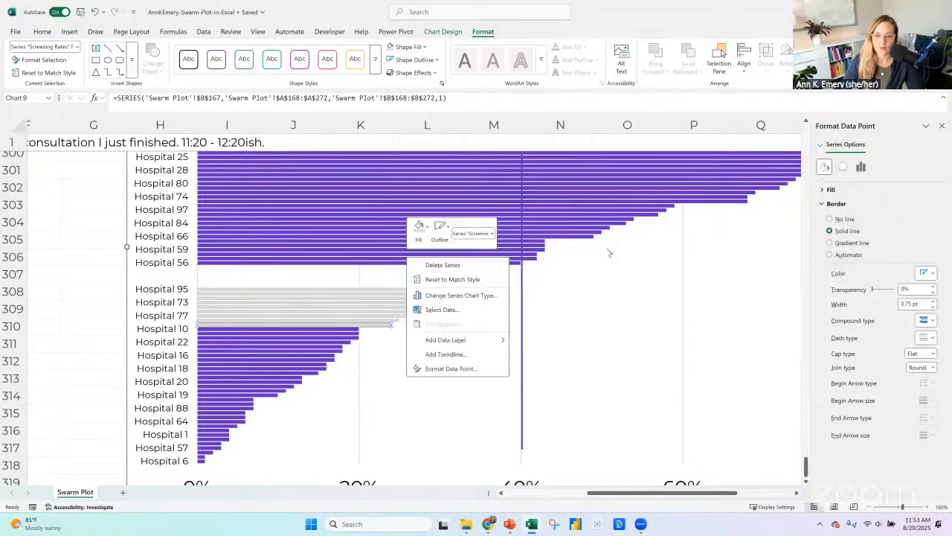
left_click(522, 271)
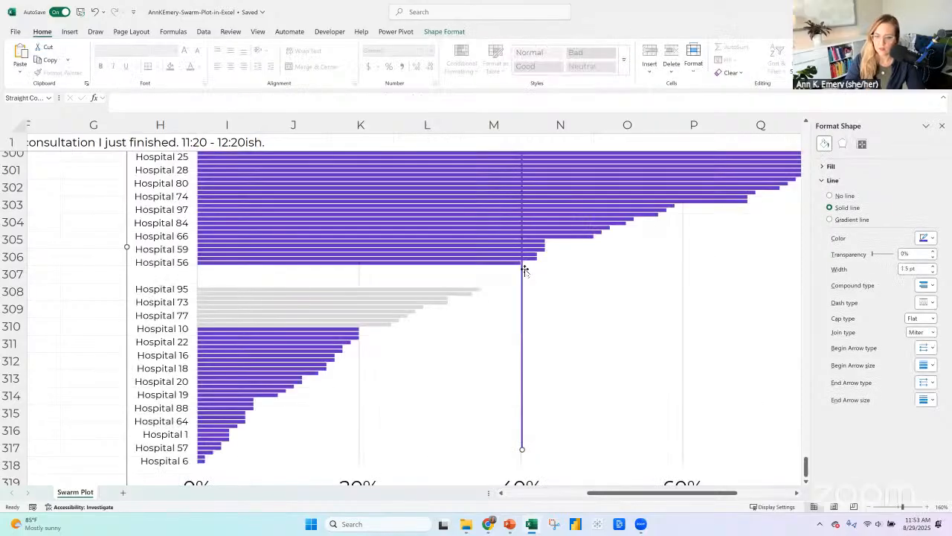
scroll(600, 295, "up", 4)
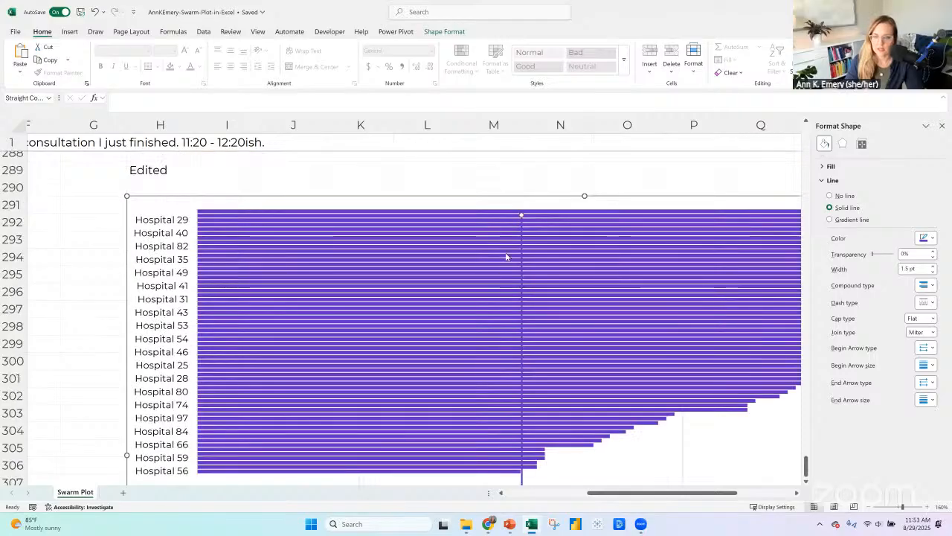
key("Escape")
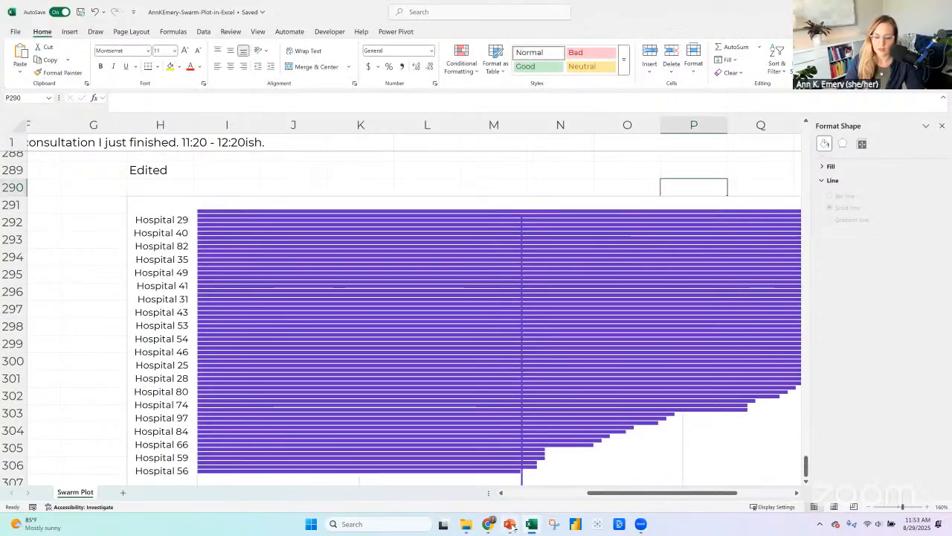
Switch to File Explorer and open the Powerful-Presentations_Slides_2024-11-07_Course deck from the Slides folder of COURSE 6 - POWERFUL PRESENTATIONS in Training.
mouse_move(509, 526)
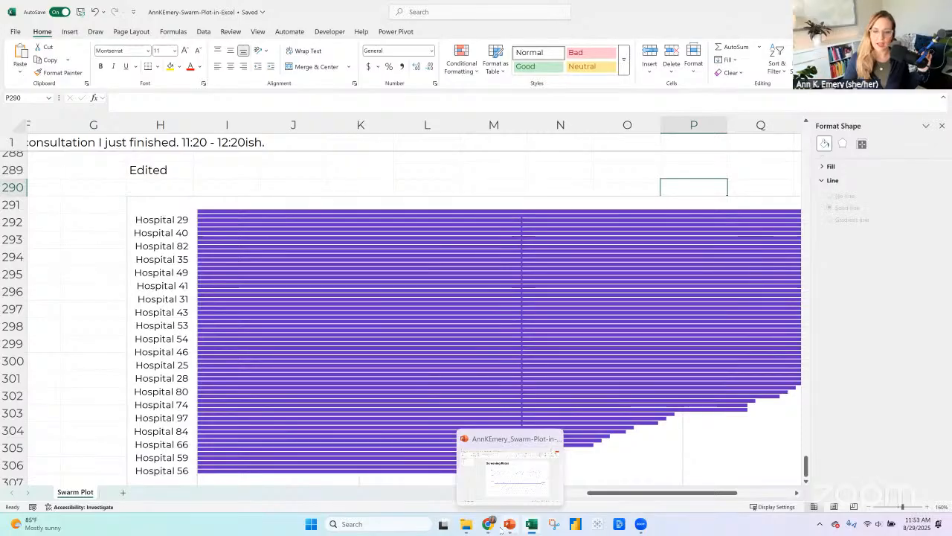
left_click(467, 524)
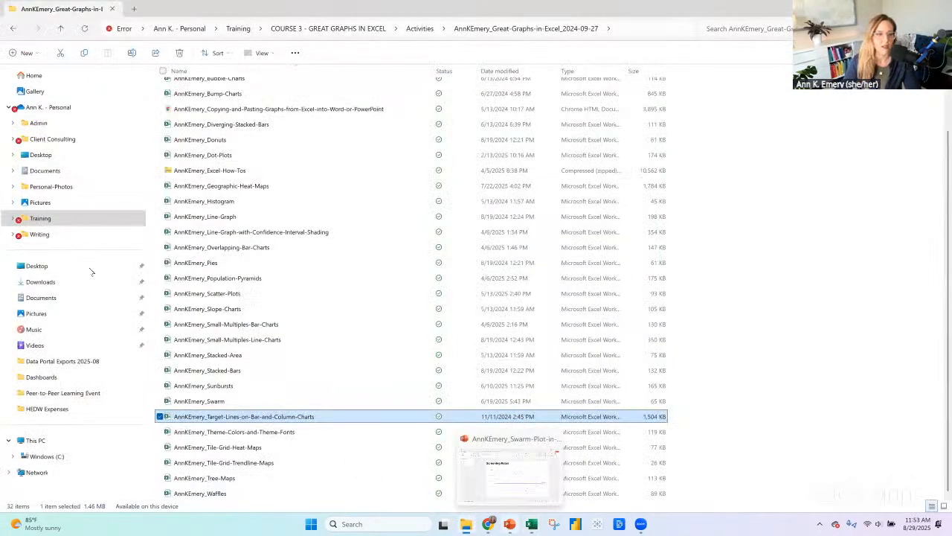
left_click(41, 220)
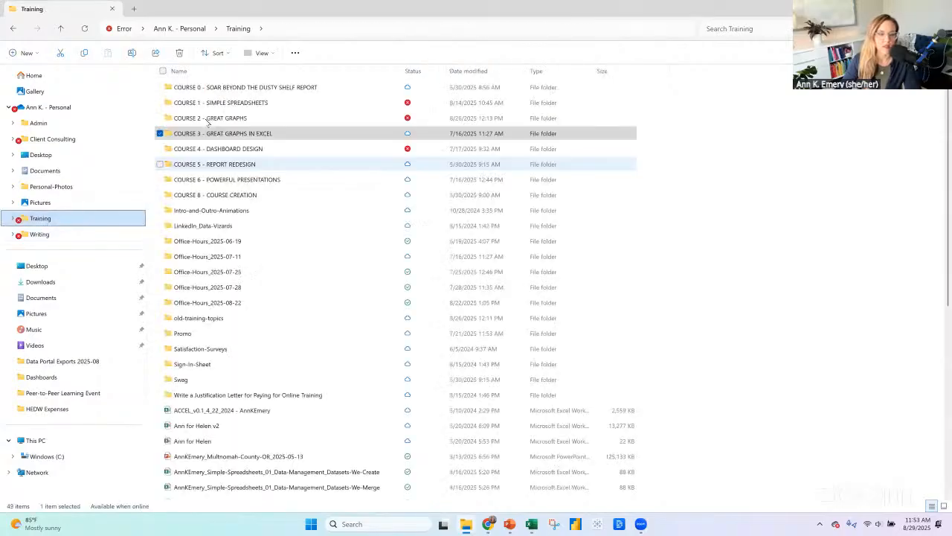
double_click(225, 182)
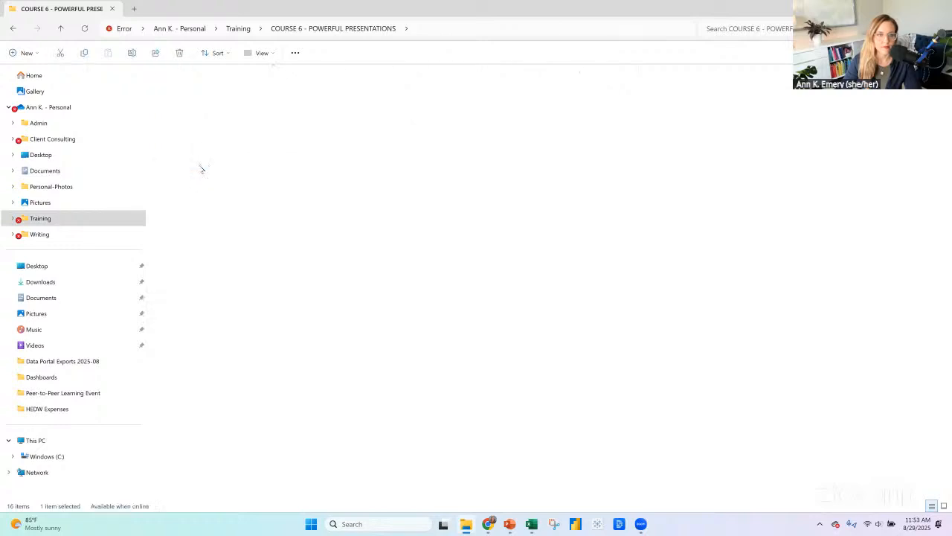
double_click(203, 165)
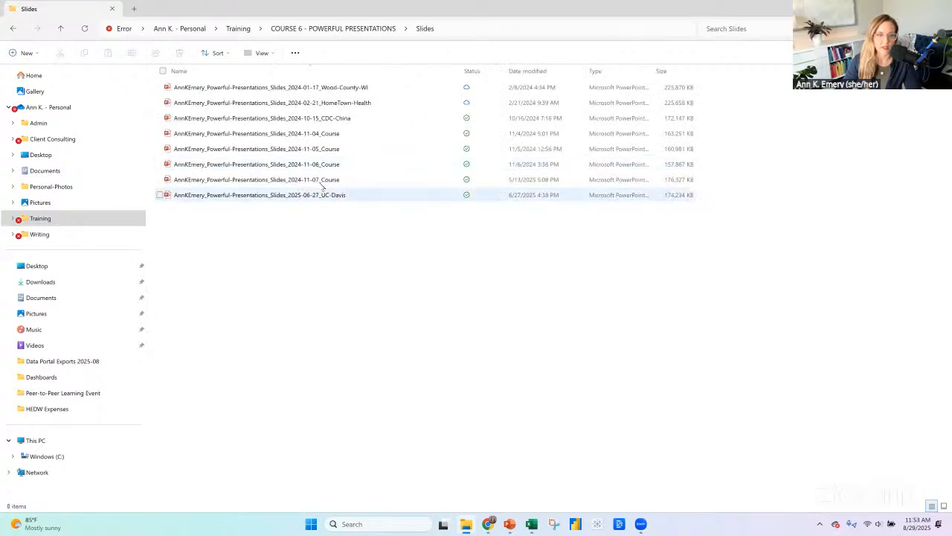
left_click(325, 180)
double_click(324, 180)
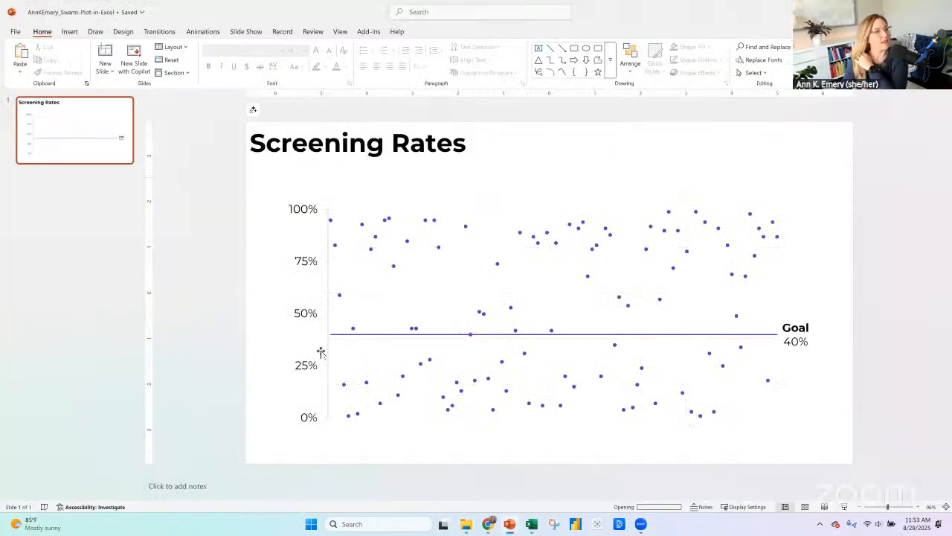
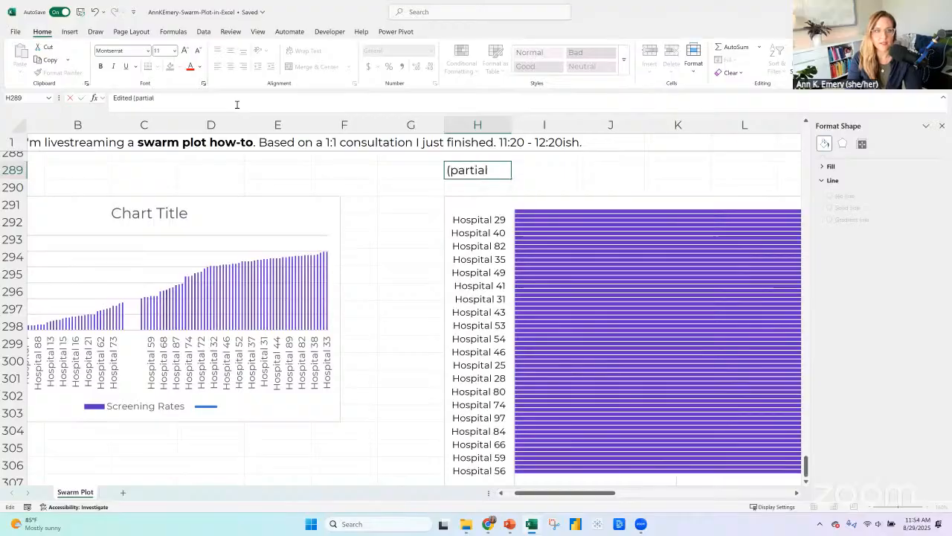
Finish relabeling the right-hand bar chart in H289 as "Edited (partially)".
key("Return")
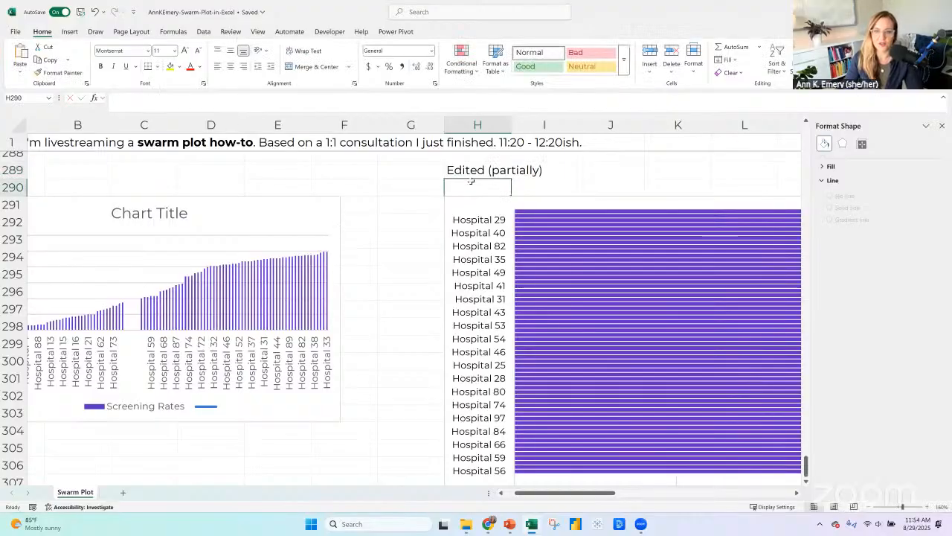
left_click_drag(593, 494, 582, 494)
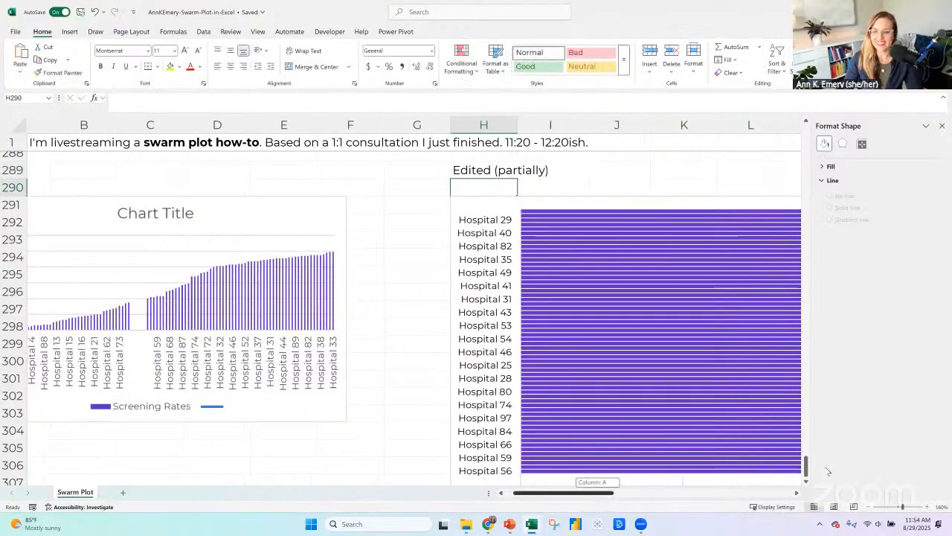
scroll(659, 427, "left", 1)
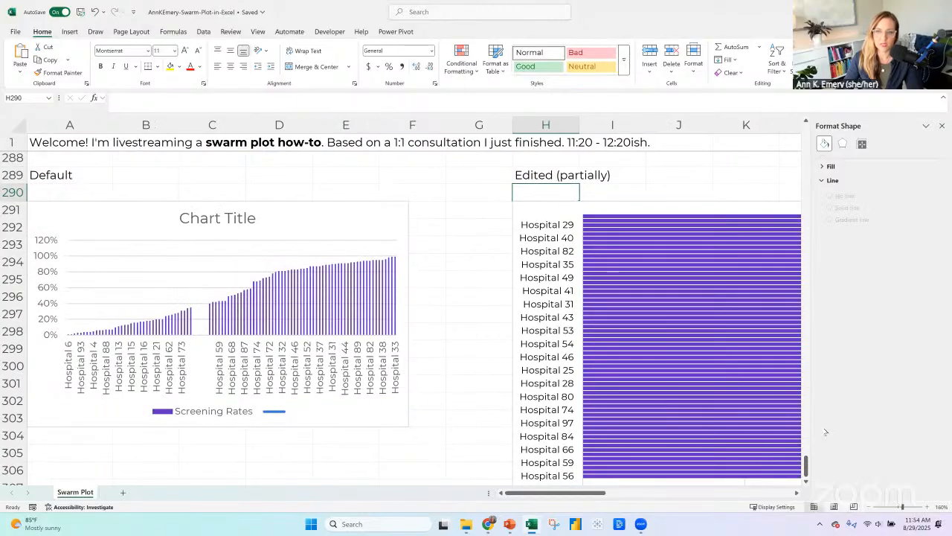
Apply strikethrough to the Scatter row, row 4, in the Before list at the start of the sheet.
left_click_drag(806, 466, 806, 126)
scroll(66, 214, "down", 2)
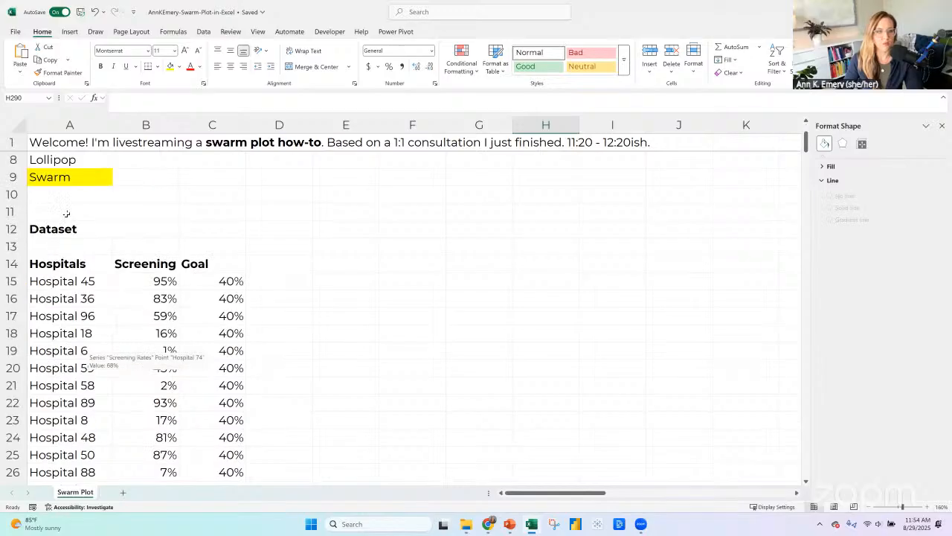
scroll(75, 212, "up", 2)
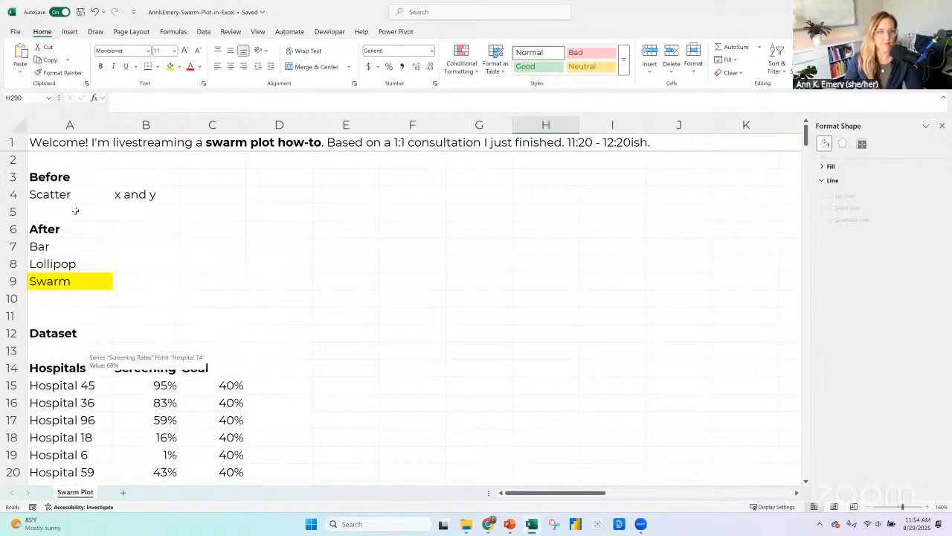
left_click(16, 195)
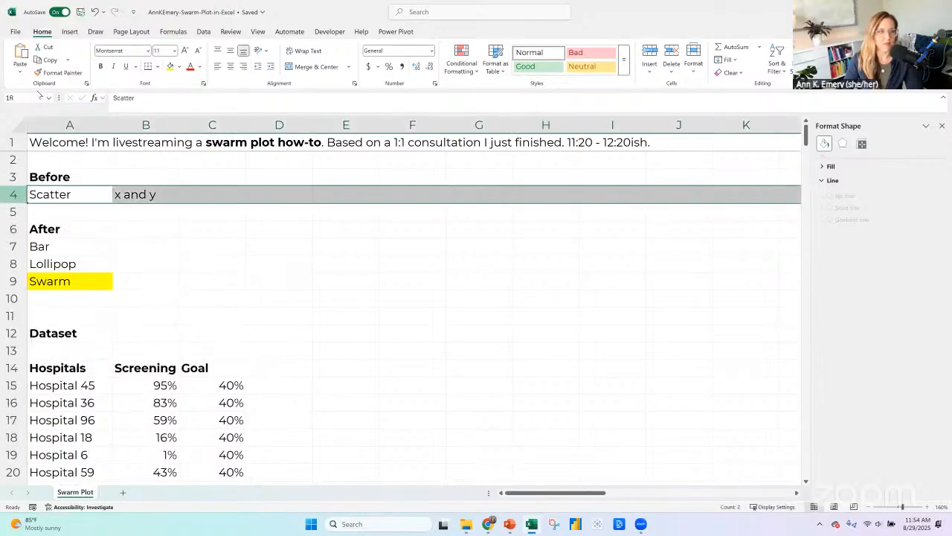
left_click(203, 83)
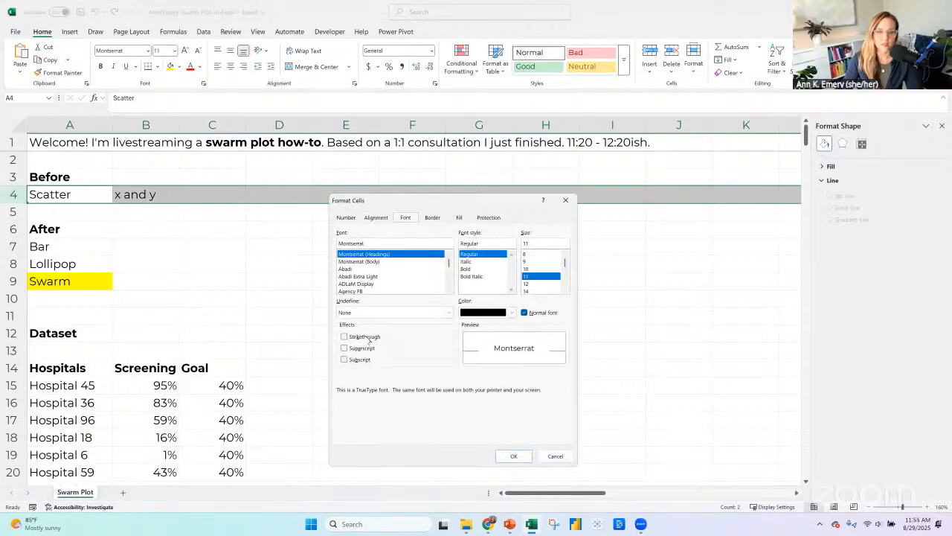
key("alt+k")
left_click(513, 456)
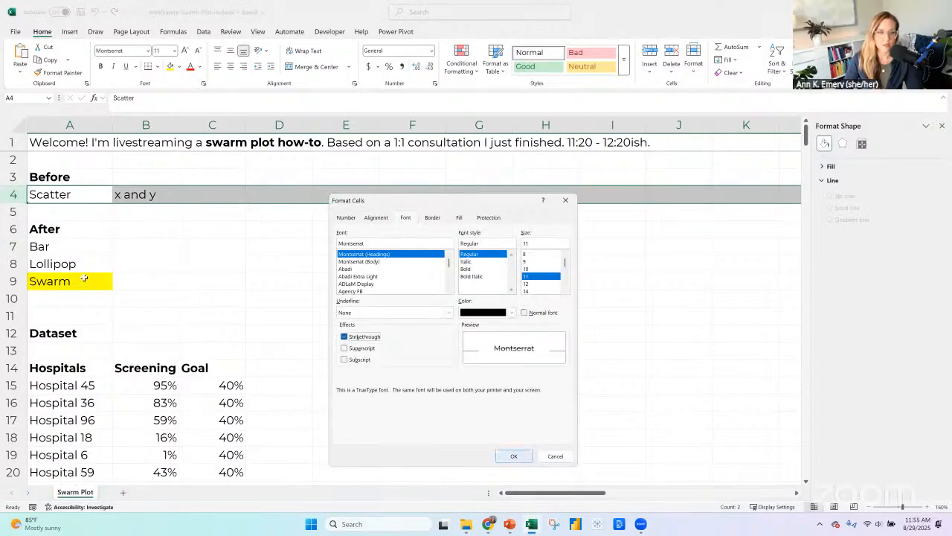
Copy the strikethrough formatting from the Scatter row onto the Bar row, row 7, in the After list.
left_click(14, 246)
left_click(13, 195)
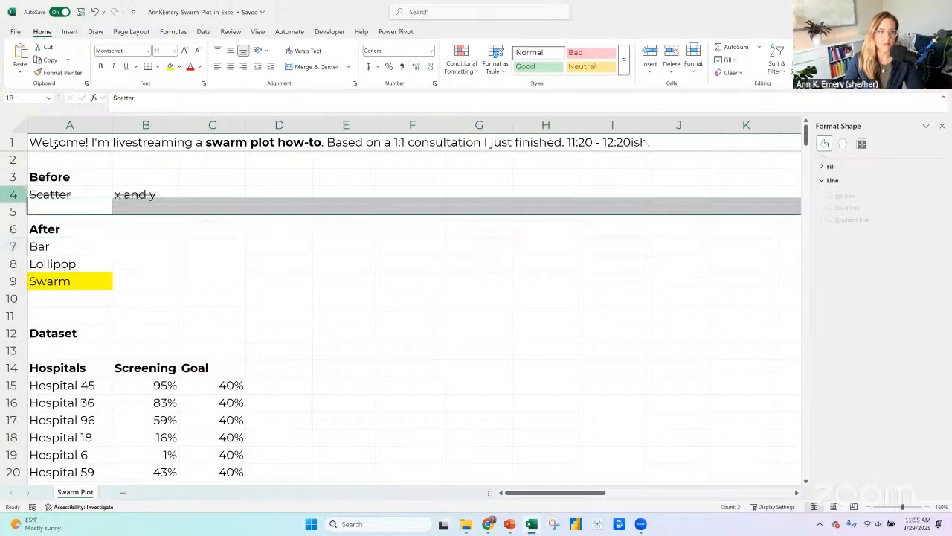
left_click(54, 74)
left_click(14, 246)
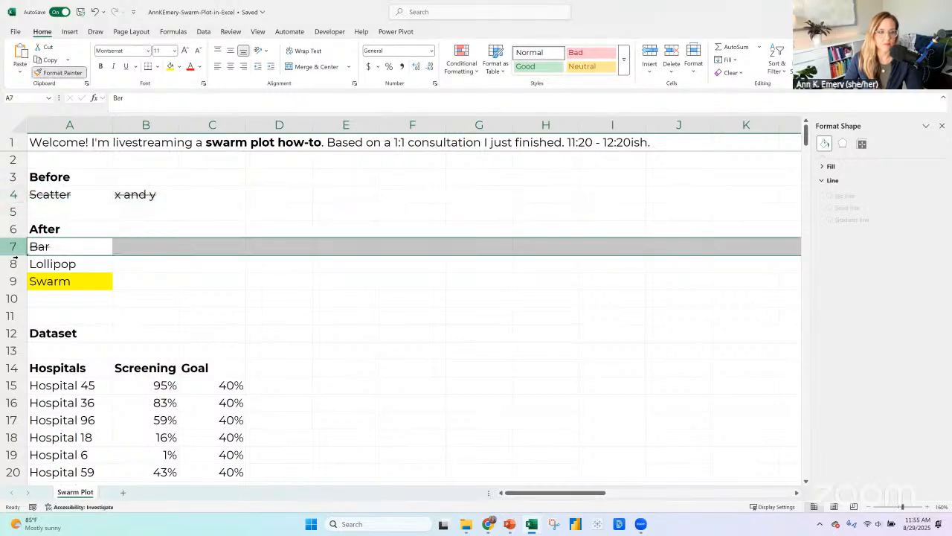
left_click(12, 264)
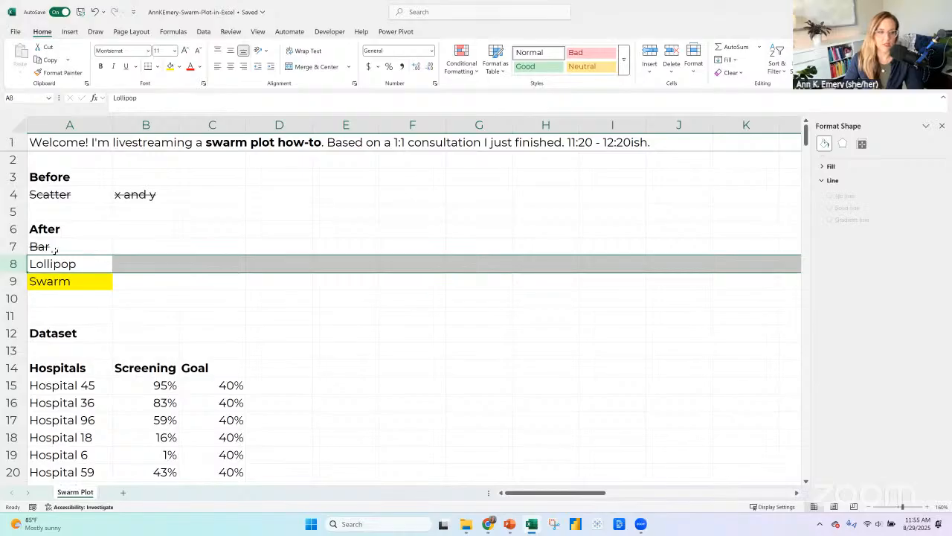
left_click(87, 276)
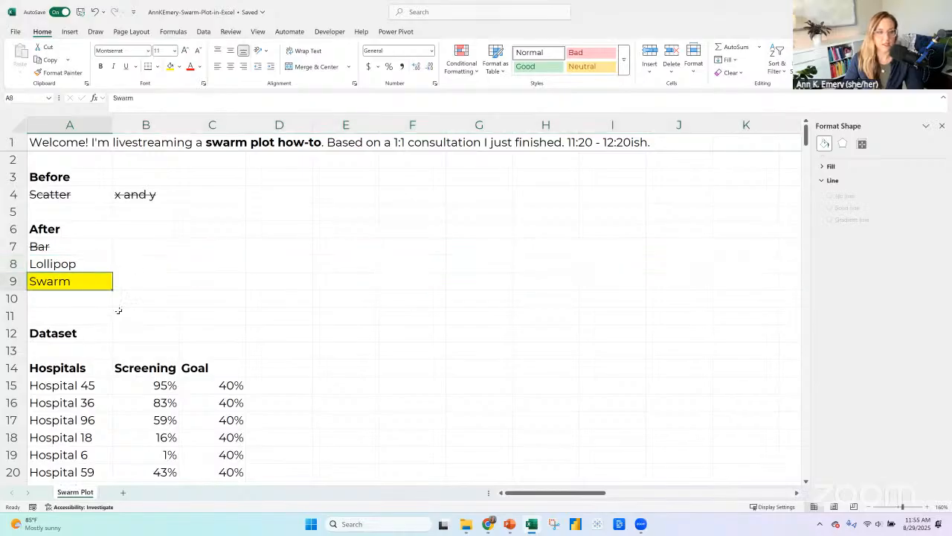
Copy the whole hospital dataset, headers included, from A14 and paste it at A338 beneath the bar charts.
scroll(119, 310, "down", 2)
left_click(88, 262)
key("shift+Right")
key("shift+Right")
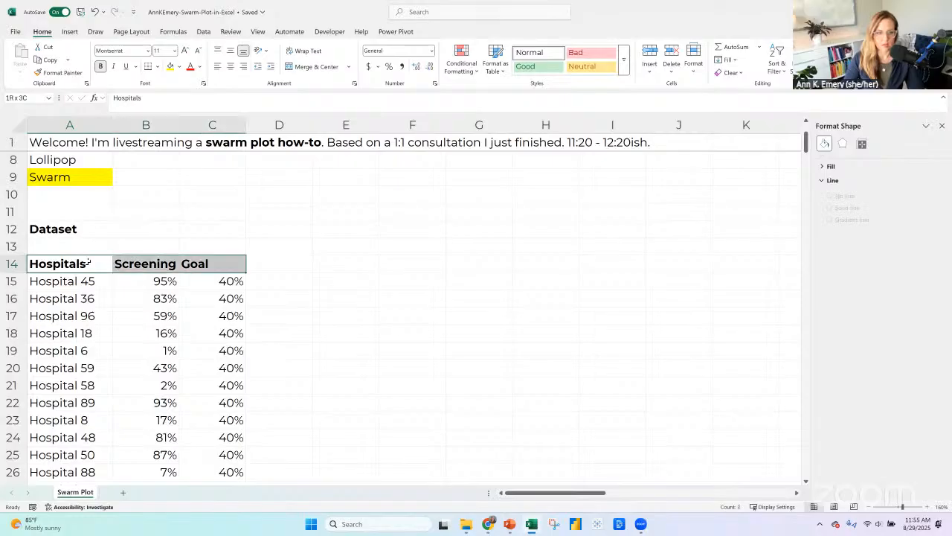
key("ctrl+shift+Down")
key("ctrl+c")
scroll(107, 256, "down", 9)
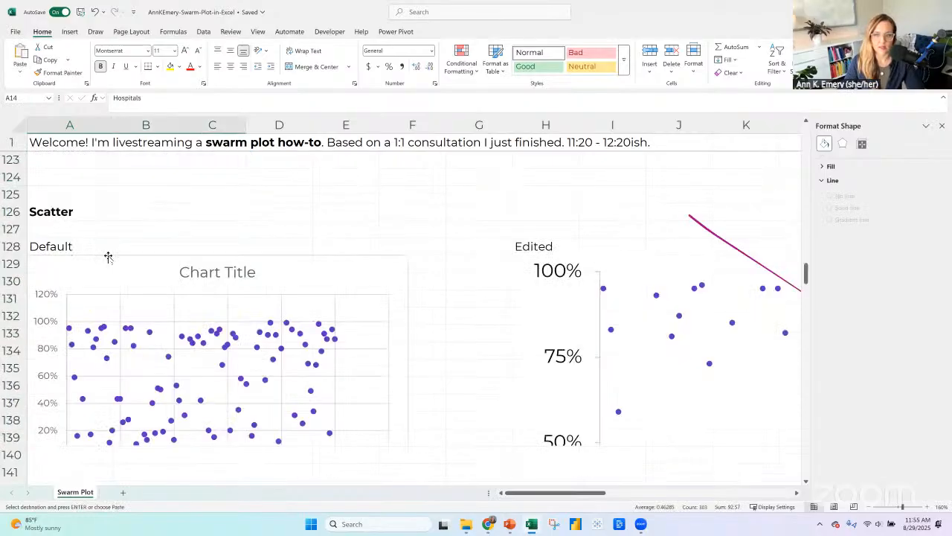
scroll(107, 256, "down", 20)
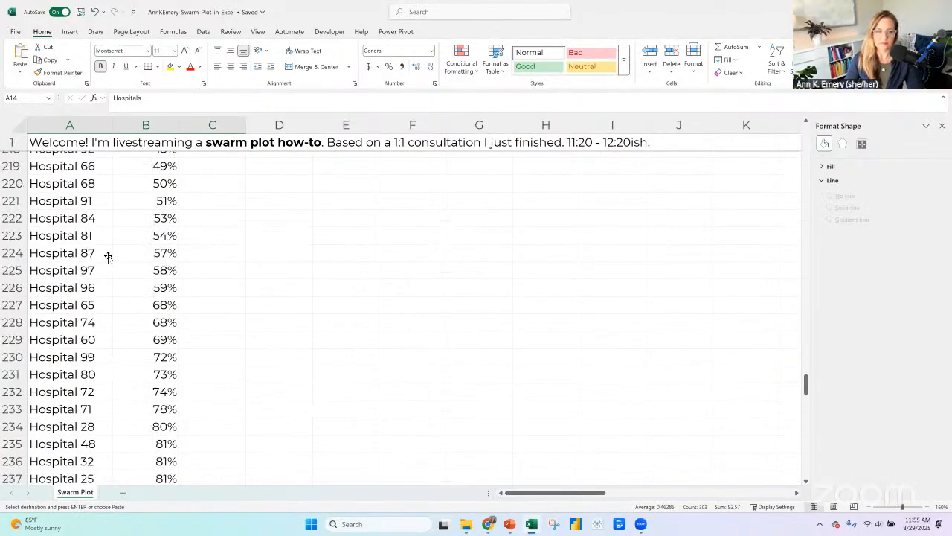
scroll(108, 257, "down", 20)
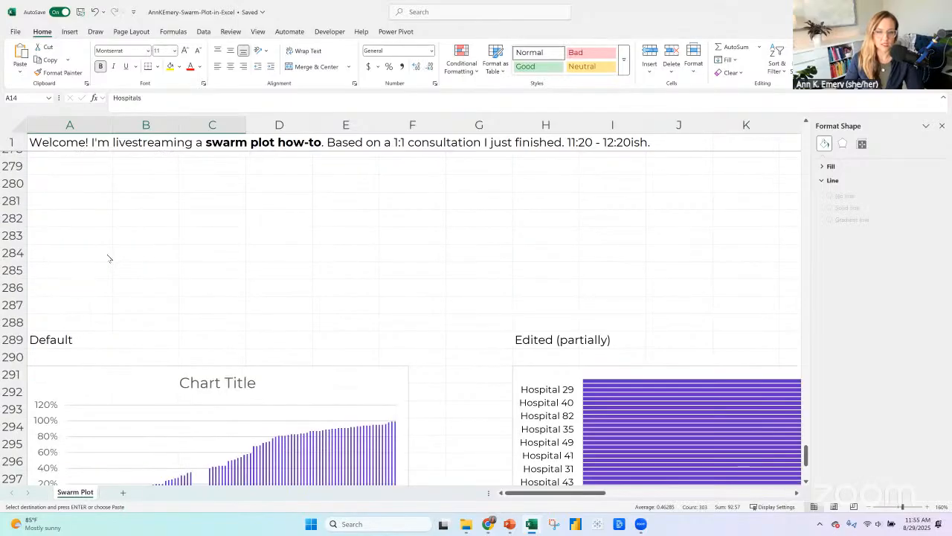
scroll(108, 258, "down", 17)
left_click(99, 297)
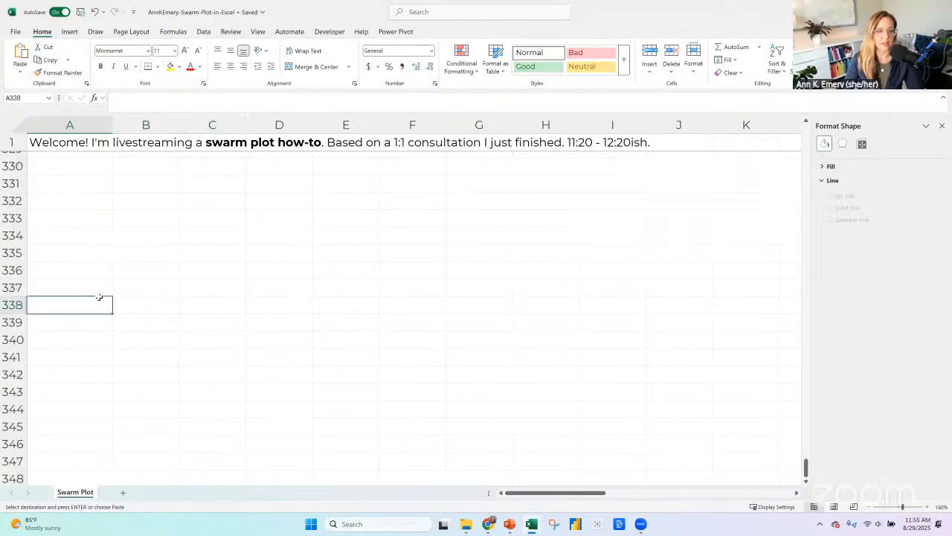
key("ctrl+v")
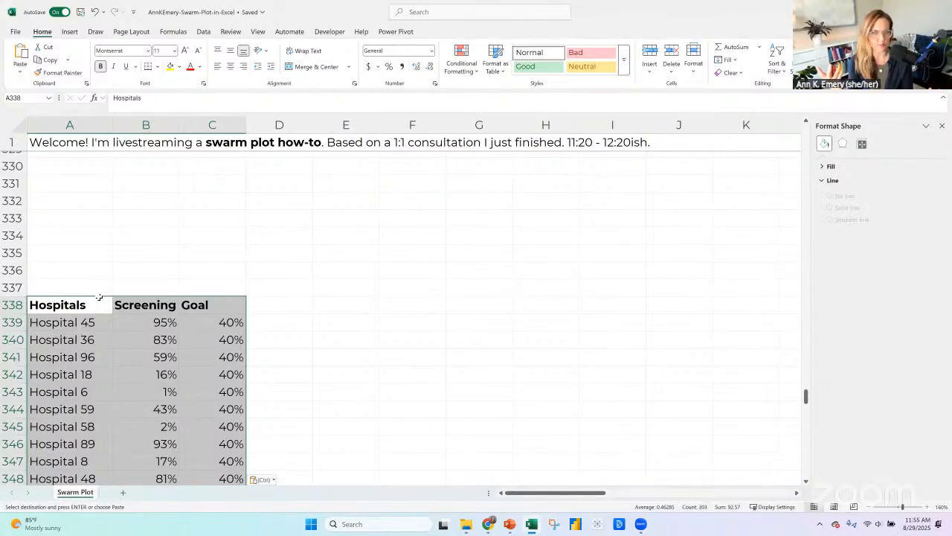
scroll(112, 290, "down", 1)
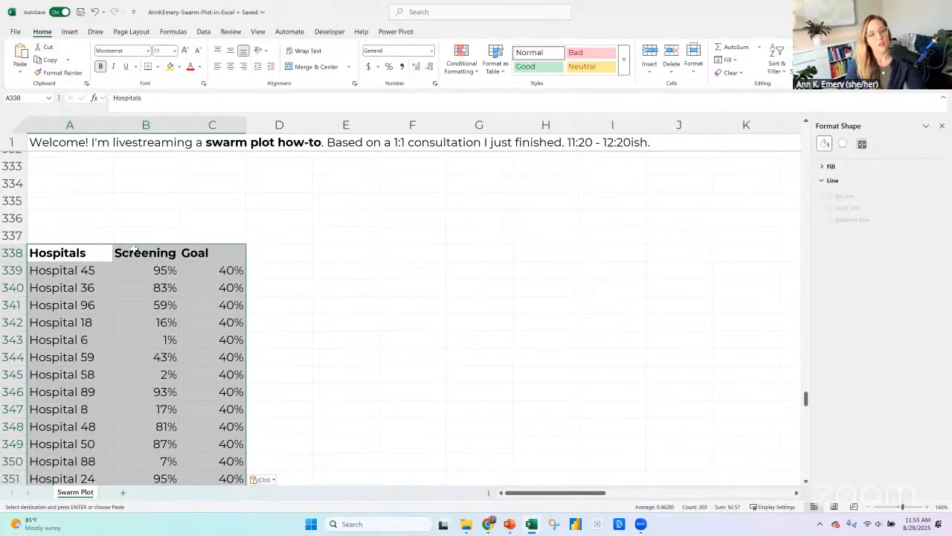
left_click(135, 251)
left_click(136, 251)
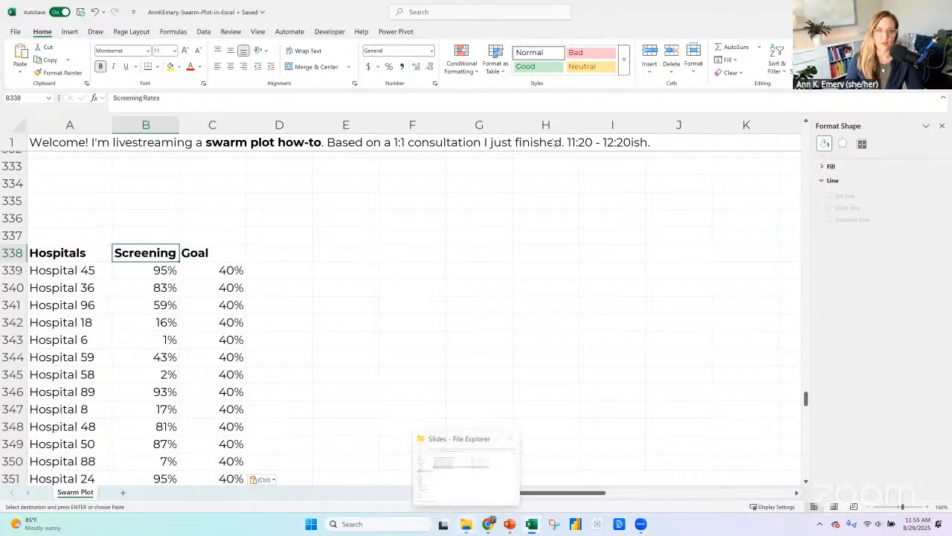
left_click(466, 528)
key("alt+Tab")
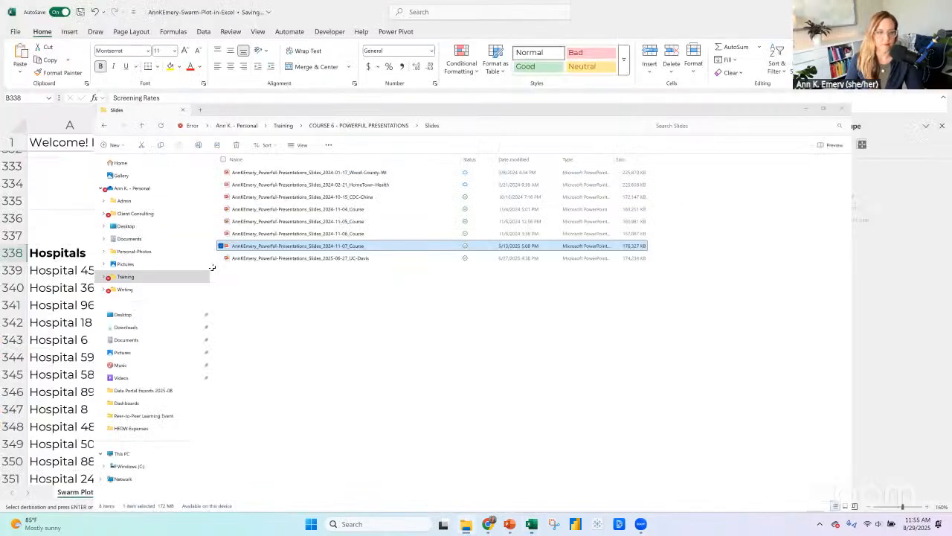
left_click(88, 249)
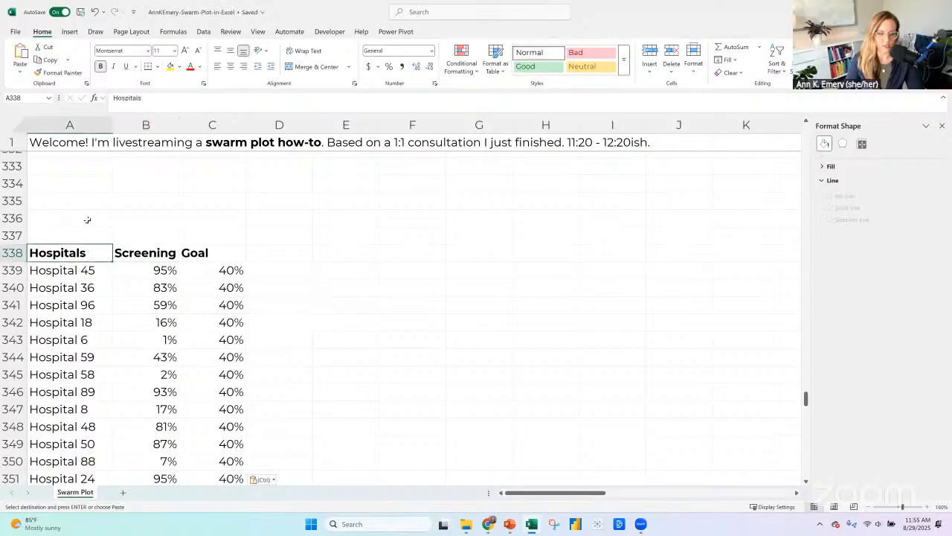
Title the pasted dataset "Swarm" in A336 and give row 336 the Heading 1 cell style.
left_click(87, 219)
type("Swar")
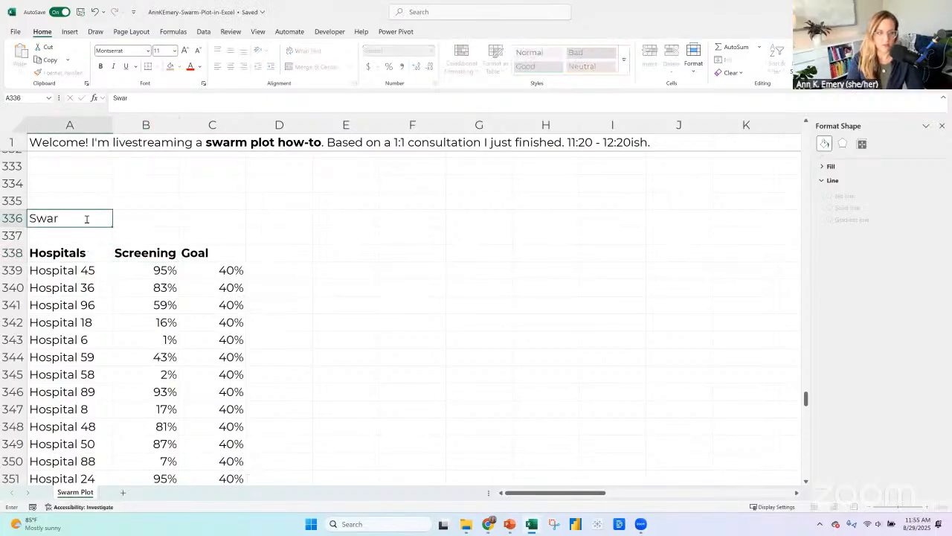
type("m")
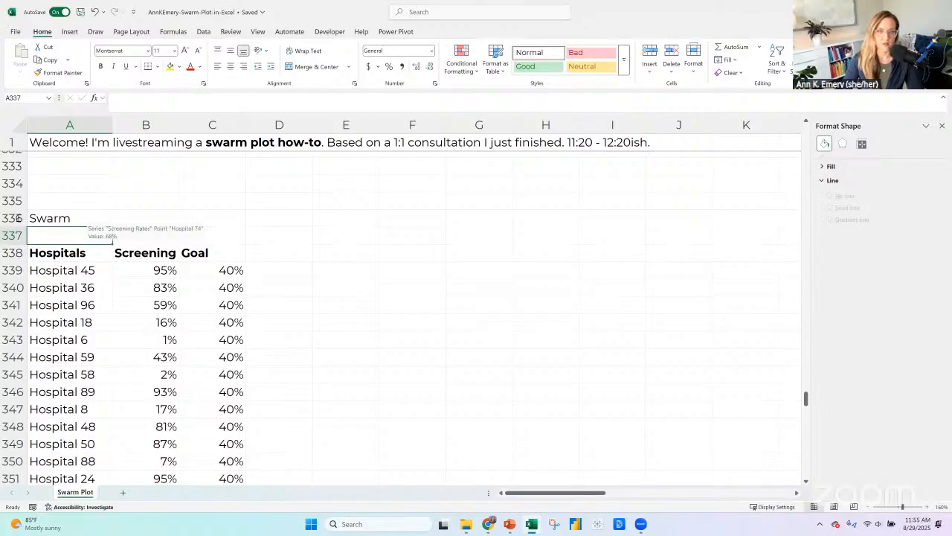
left_click(14, 218)
left_click(623, 66)
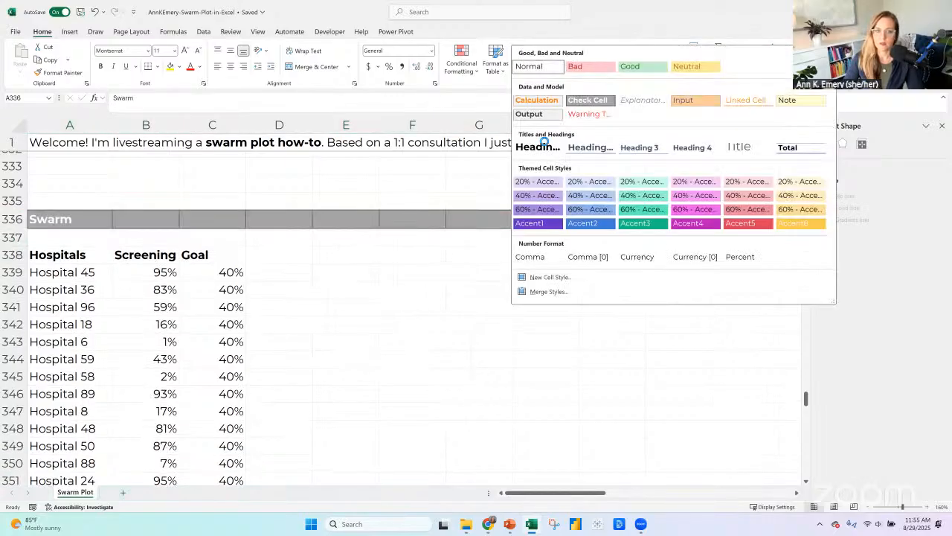
left_click(543, 143)
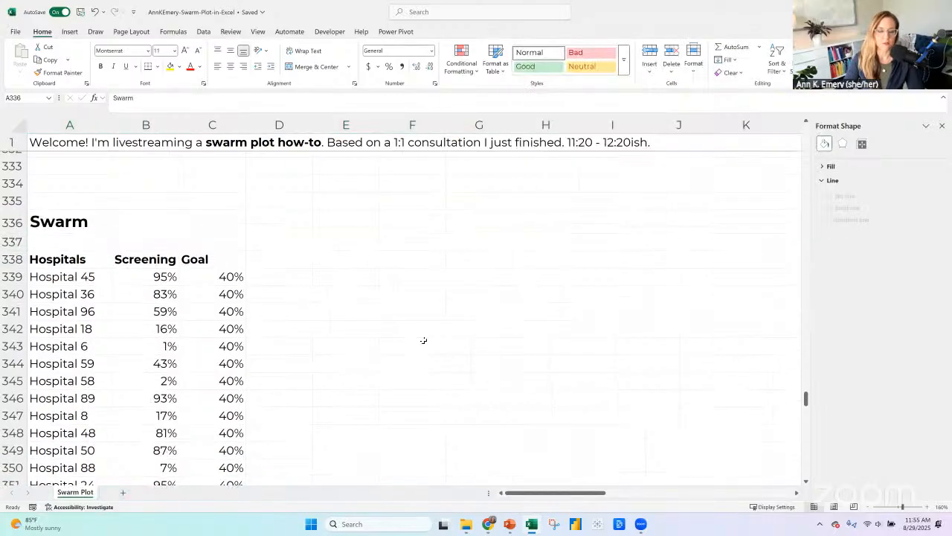
Insert a blank row above the pasted headers and enter "x", with quotation marks, in B338 over the Screening column.
left_click(77, 258)
left_click(13, 258)
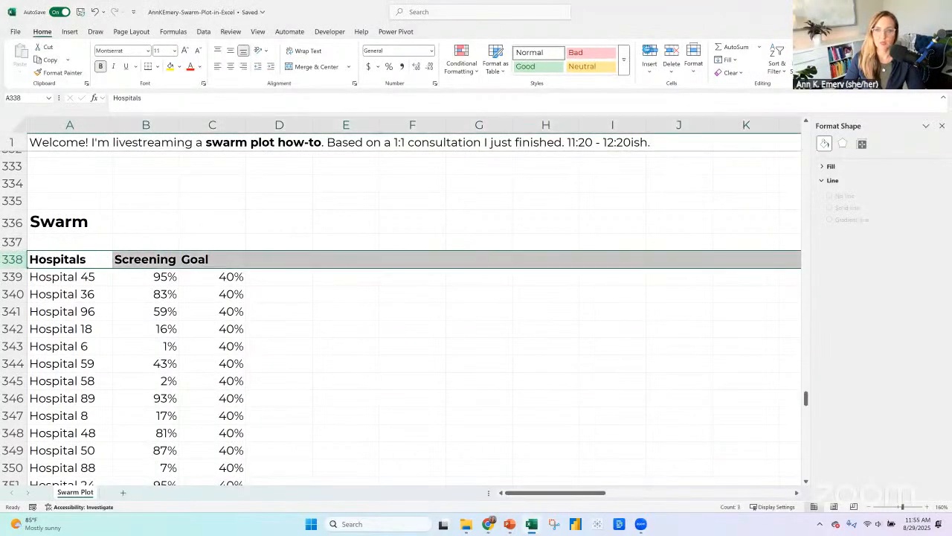
key("ctrl+shift+plus")
left_click(172, 257)
type("\"x\"")
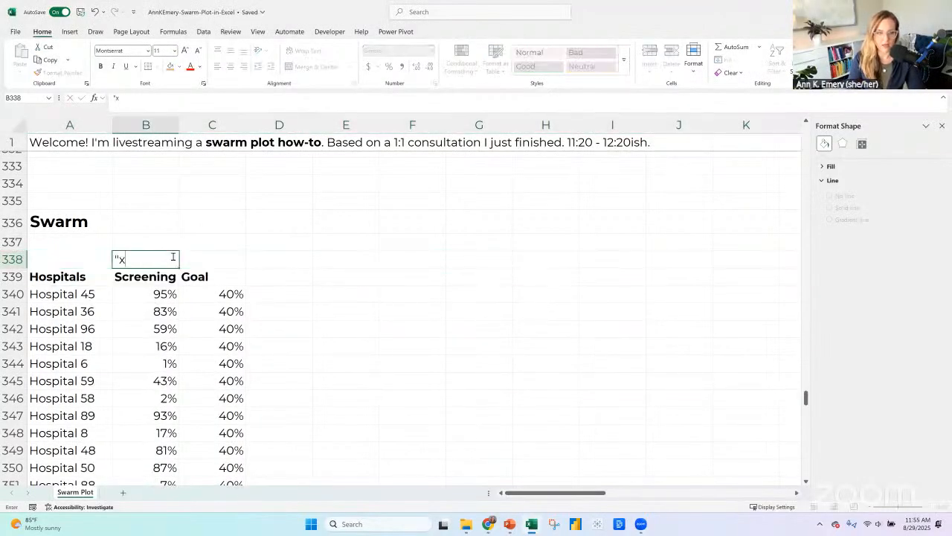
Enter "y", with quotation marks, in C338 and right-align both axis labels in B338:C338.
key("Tab")
type("\"")
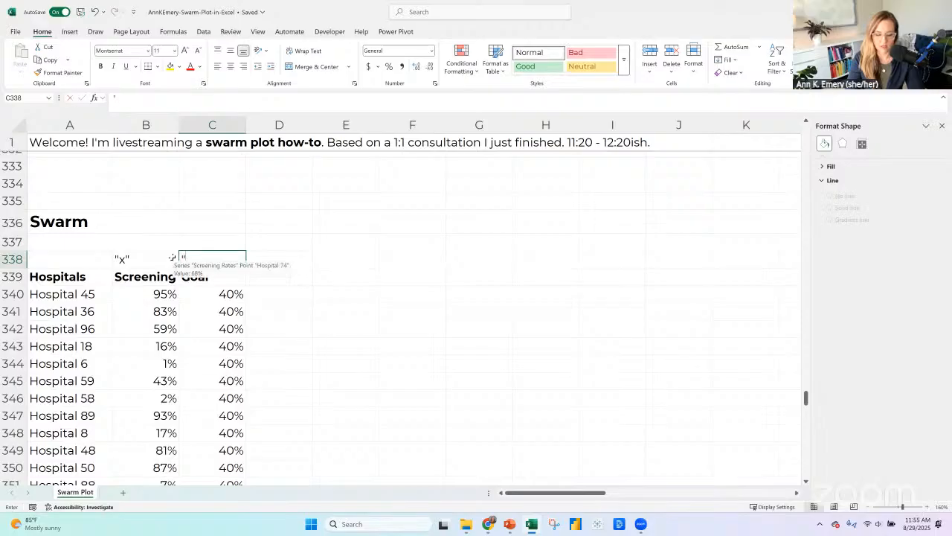
type("y")
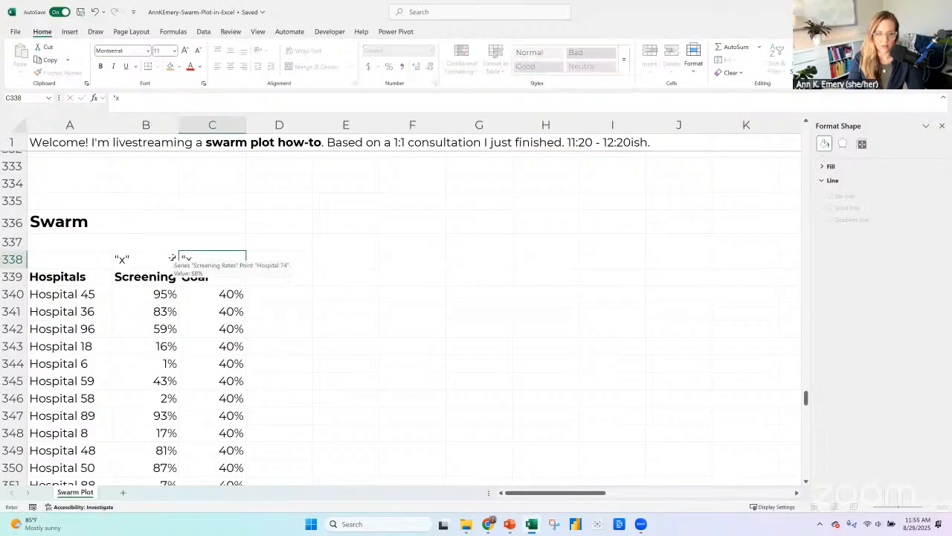
type("\"")
key("Return")
left_click_drag(164, 263, 211, 258)
double_click(195, 258)
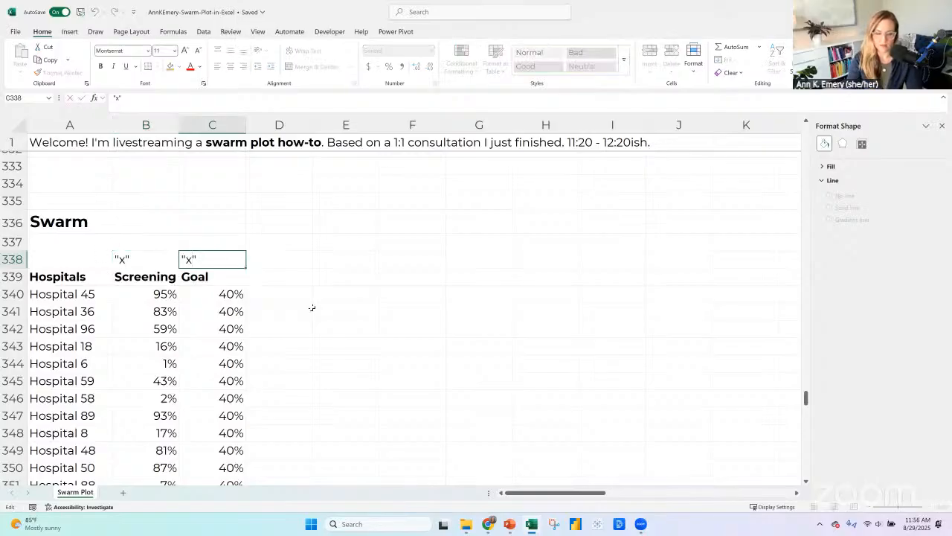
key("BackSpace")
type("y")
key("Return")
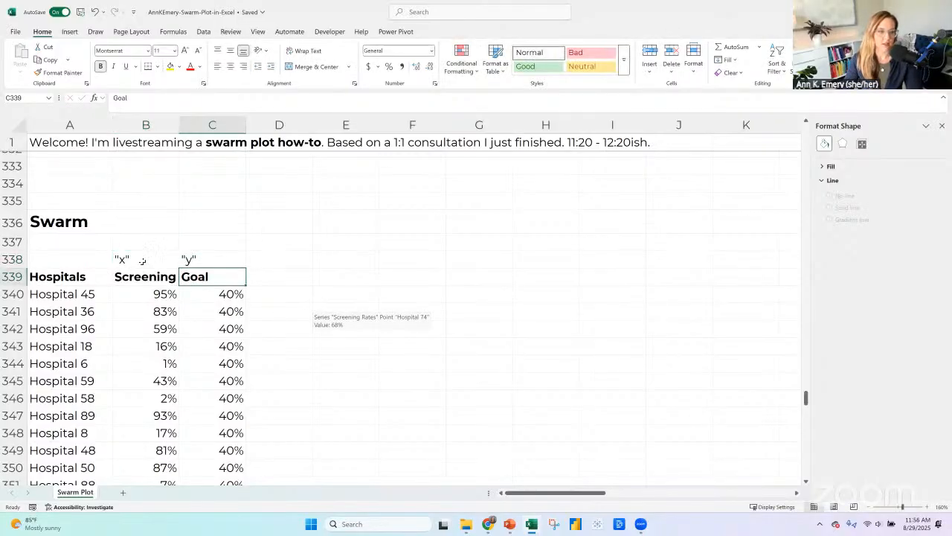
left_click_drag(142, 260, 188, 262)
left_click(243, 67)
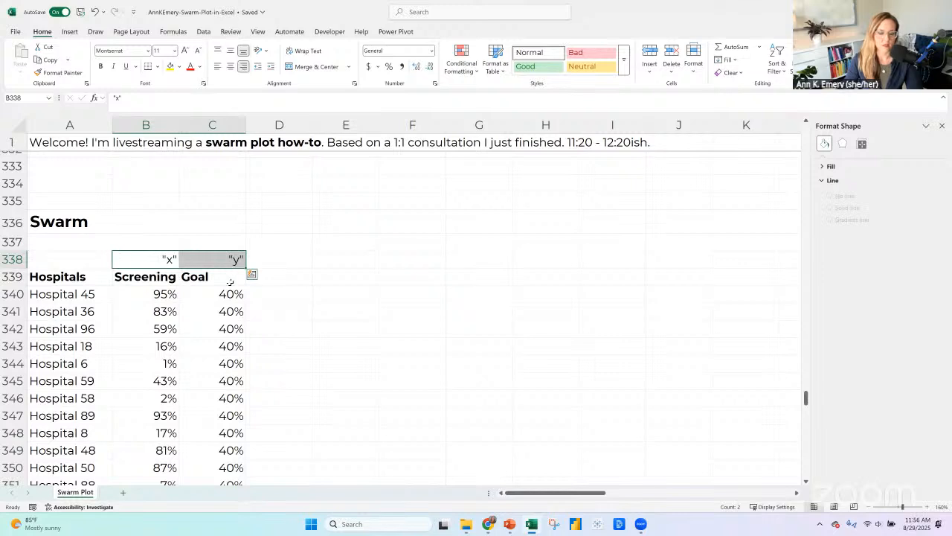
Insert blank cells from C339 down, shifting the copied Goal header and values into column D.
left_click(224, 278)
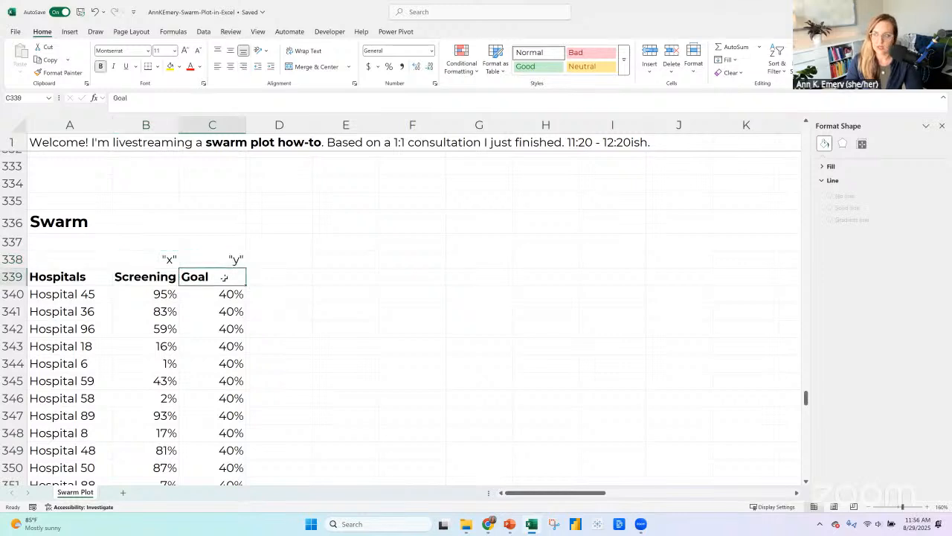
key("ctrl+shift+Down")
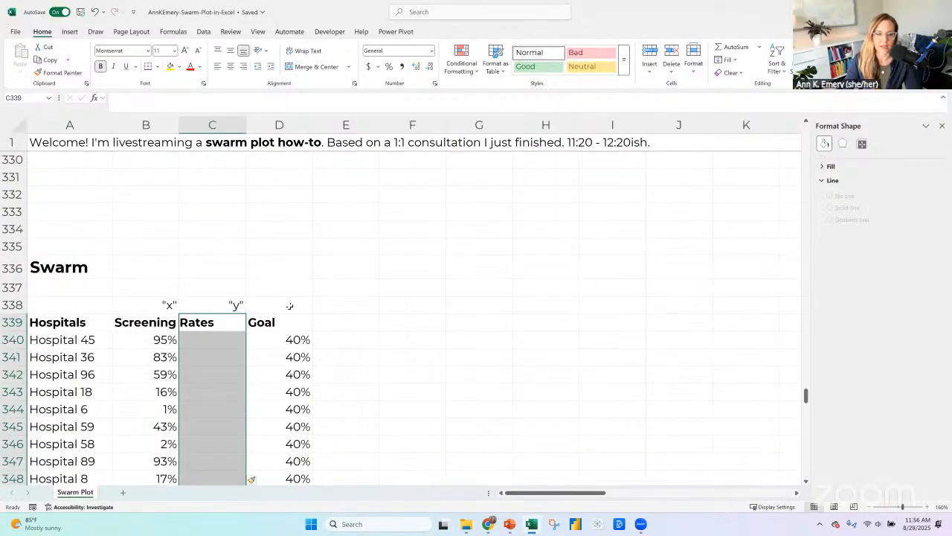
Enter "Combo ?" in D338 above the Goal header.
left_click(289, 305)
type("Combo ?")
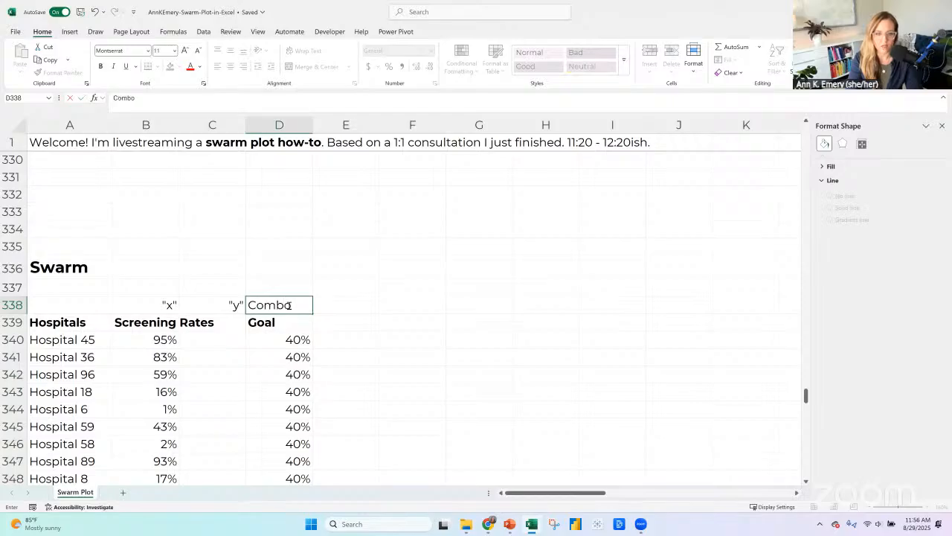
key("Return")
Wrap the text of the Screening Rates header in B339.
left_click(221, 322)
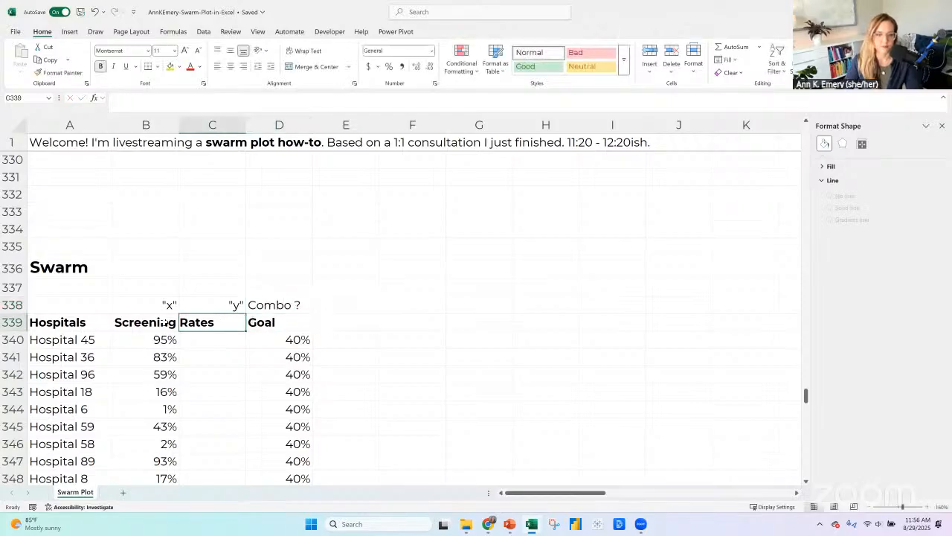
left_click(156, 322)
key("alt+h")
key("w")
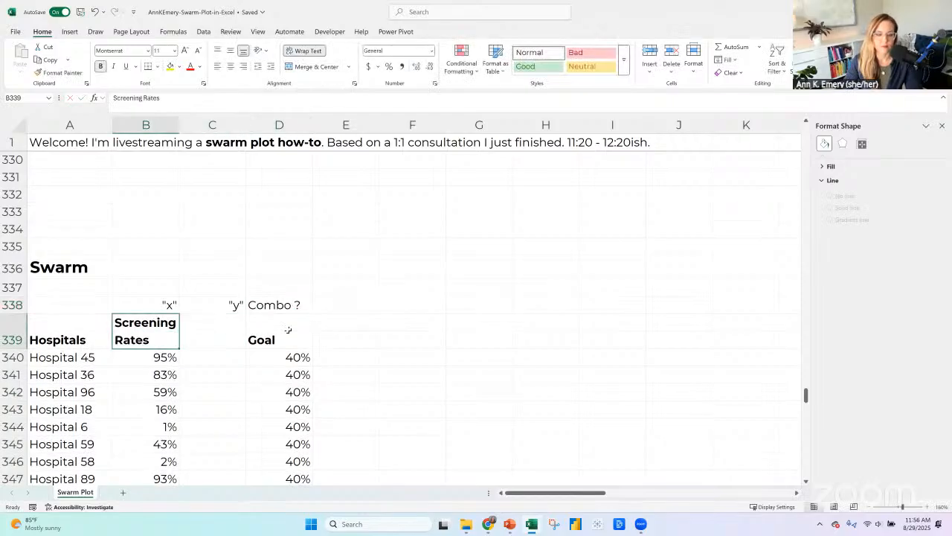
Right-align the "Combo ?" label and the Goal header in D338:D339.
left_click_drag(289, 305, 289, 331)
key("alt+h")
key("a")
key("r")
scroll(416, 287, "down", 2)
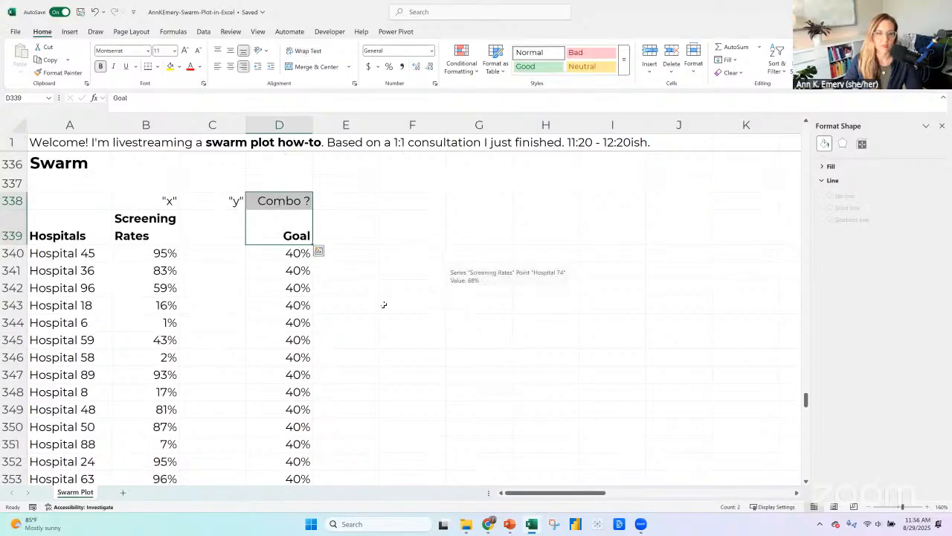
Enter 1 in C340 as the first y value and give the cell the Number format.
left_click(163, 226)
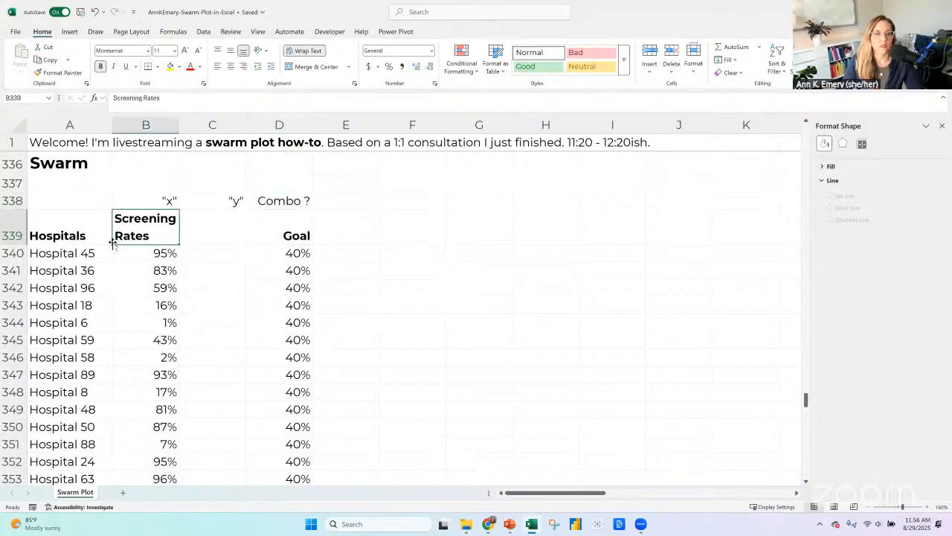
left_click(218, 232)
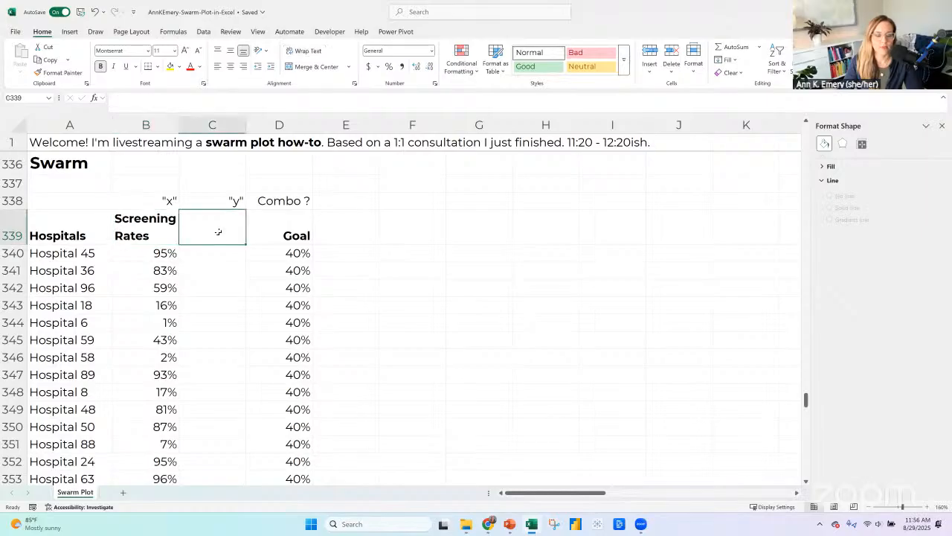
left_click(222, 252)
type("1")
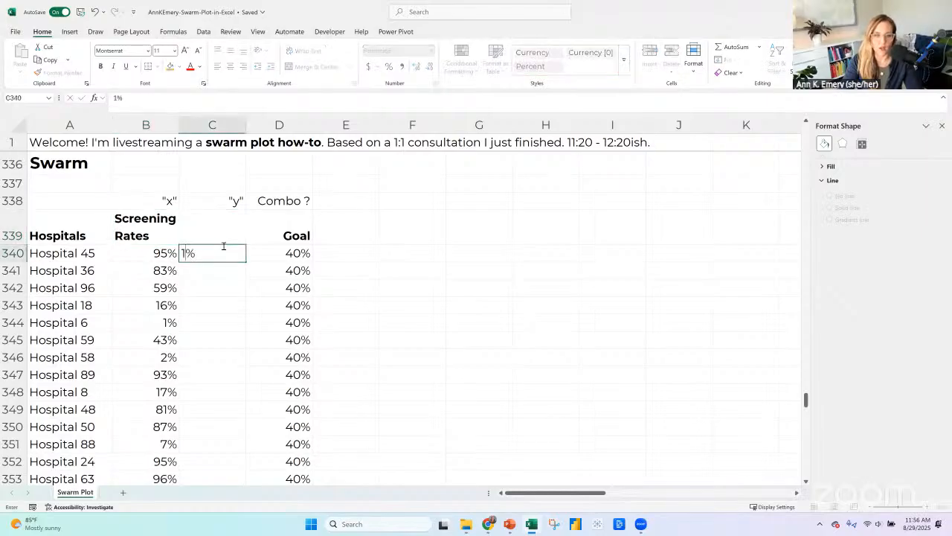
key("Return")
left_click(223, 248)
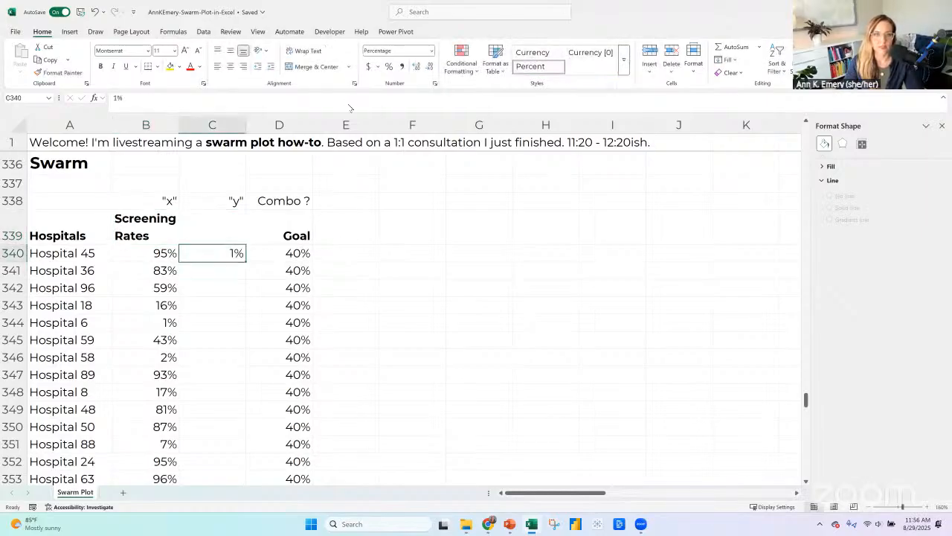
left_click(432, 51)
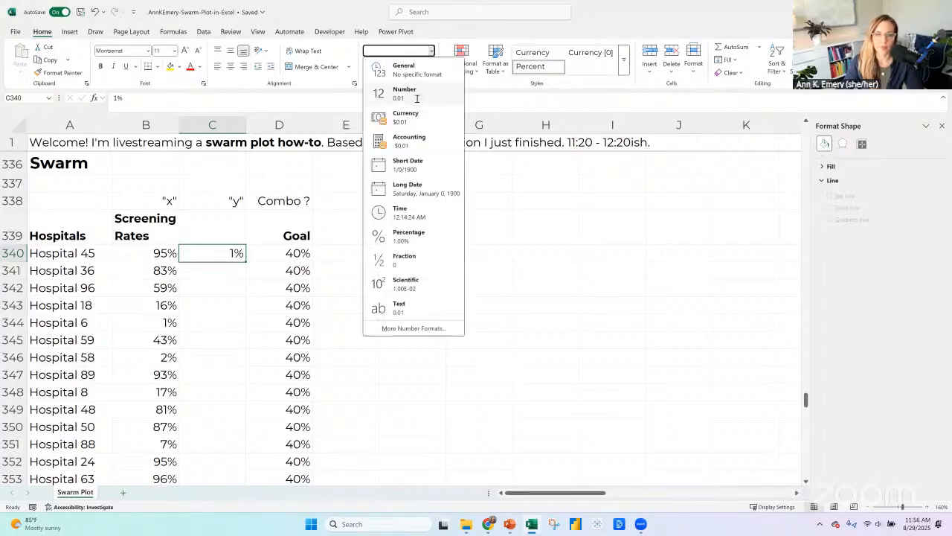
left_click(417, 96)
type("1")
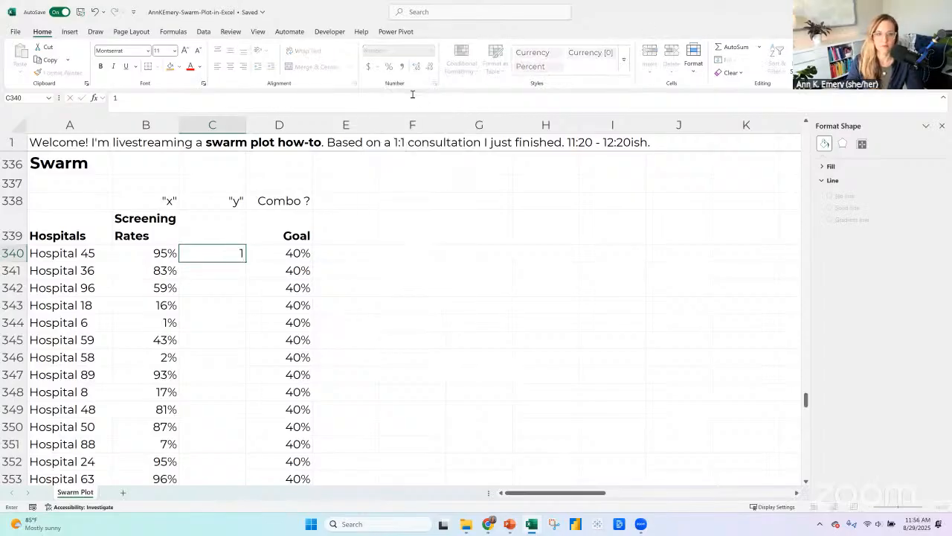
key("Return")
Remove the decimals from the y value in C340 and fill it down the column for every hospital.
left_click(205, 251)
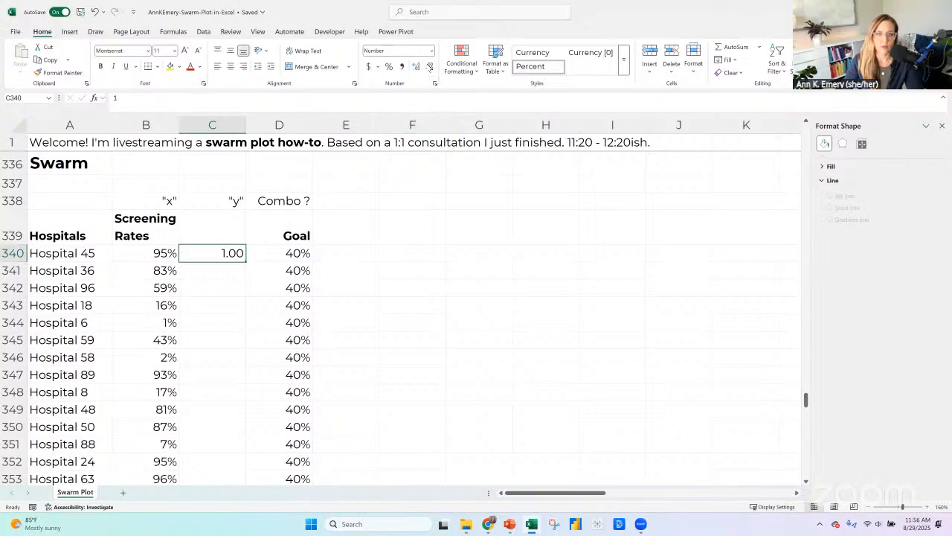
left_click(430, 67)
left_click(430, 67)
double_click(244, 261)
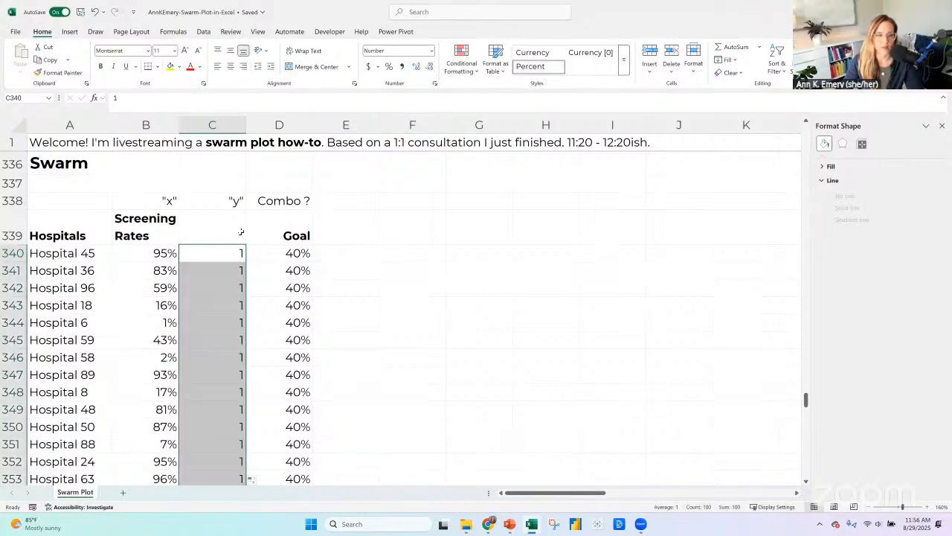
Insert a markers-only scatter chart of the x and y values in B340:C439 and move it beside the data.
left_click(160, 253)
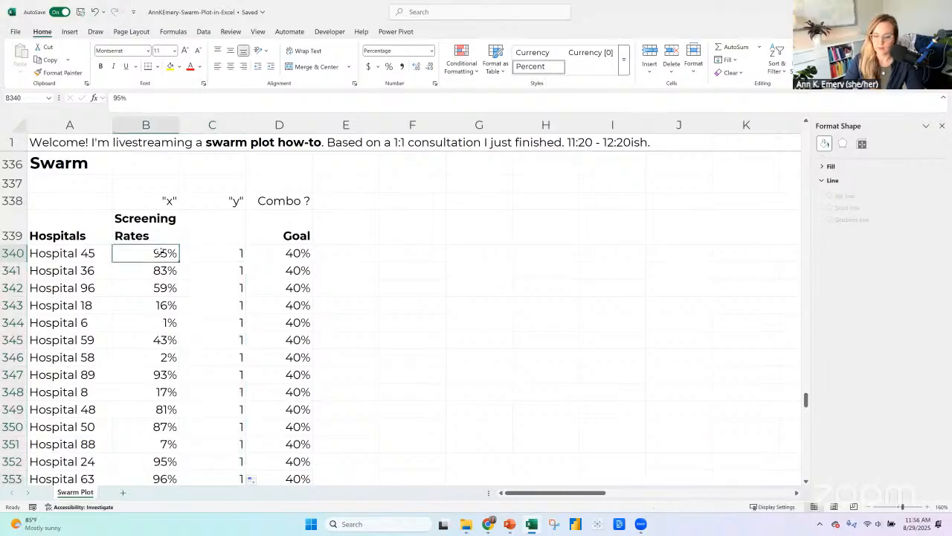
key("shift+Right")
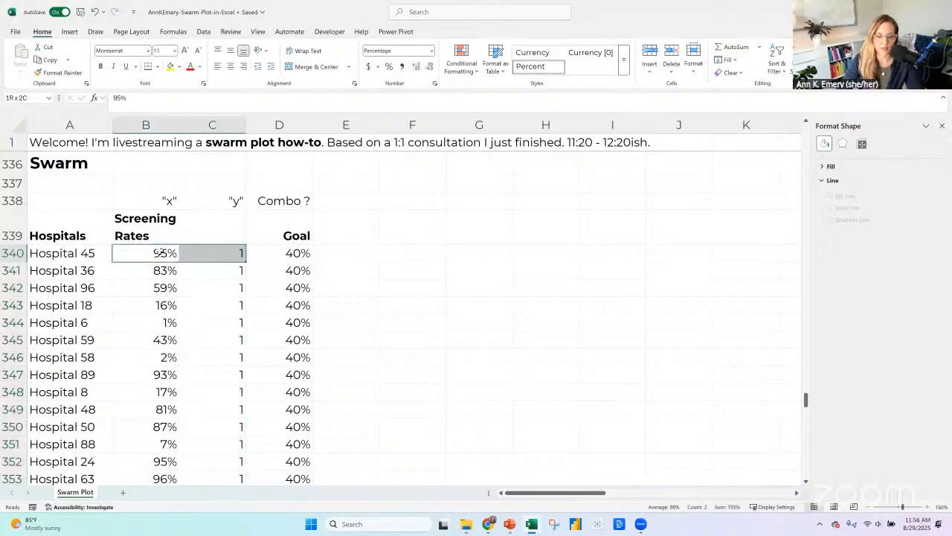
key("ctrl+shift+Down")
key("shift+Right")
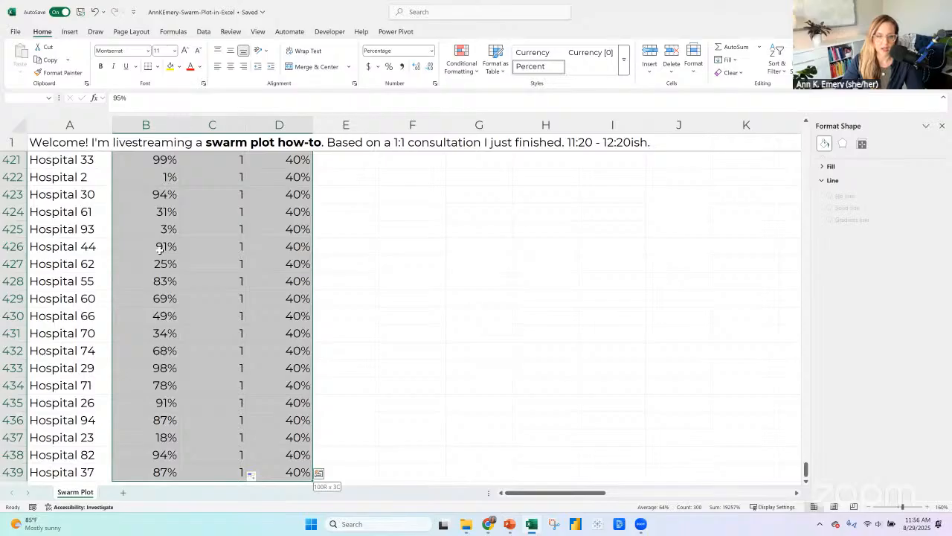
key("shift+Left")
key("shift+Right")
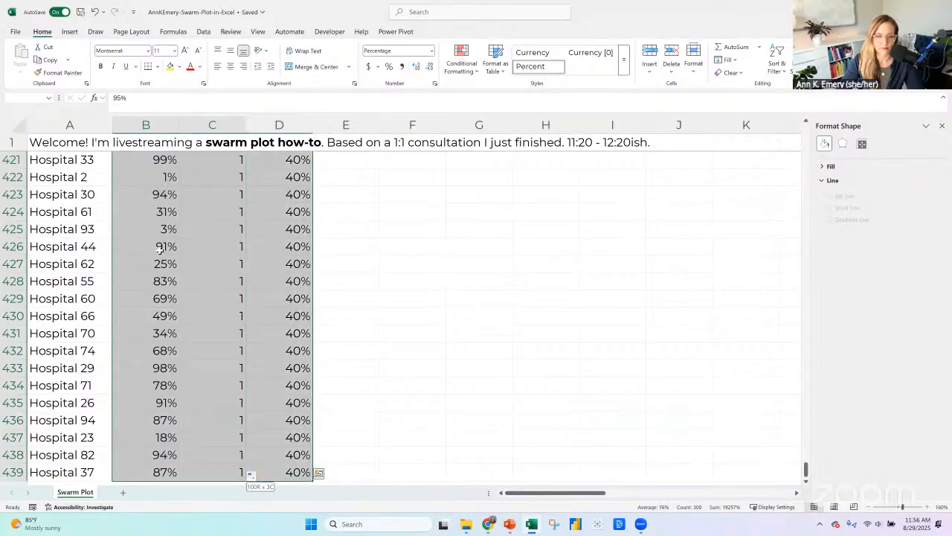
key("shift+Left")
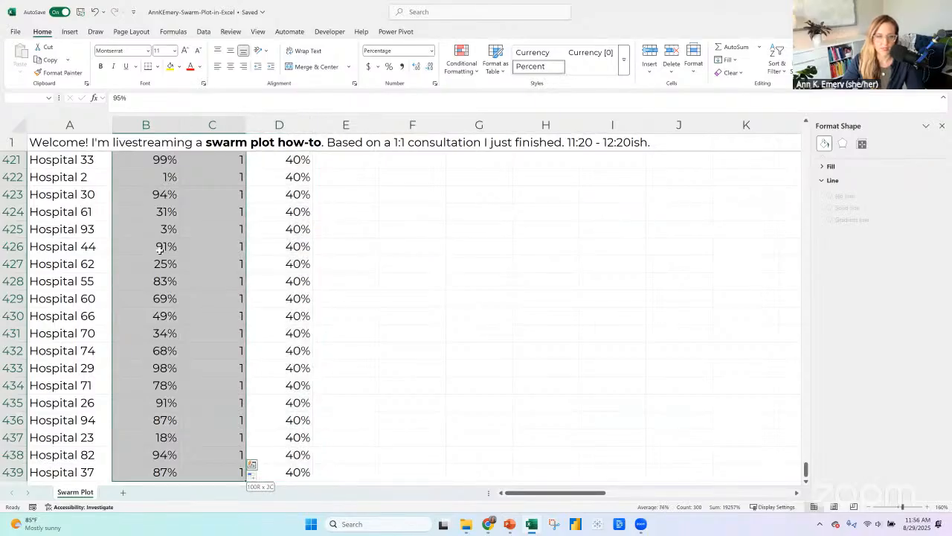
key("shift+Right")
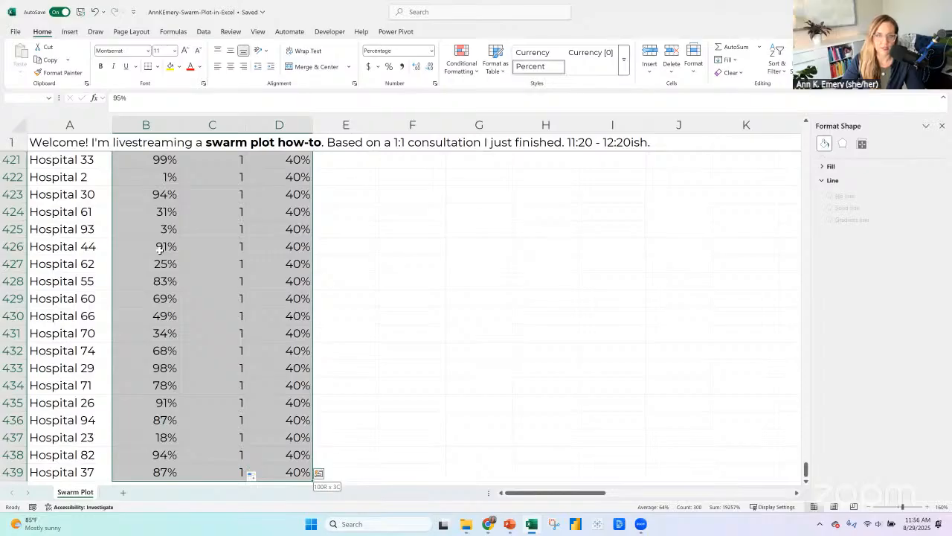
key("shift+Left")
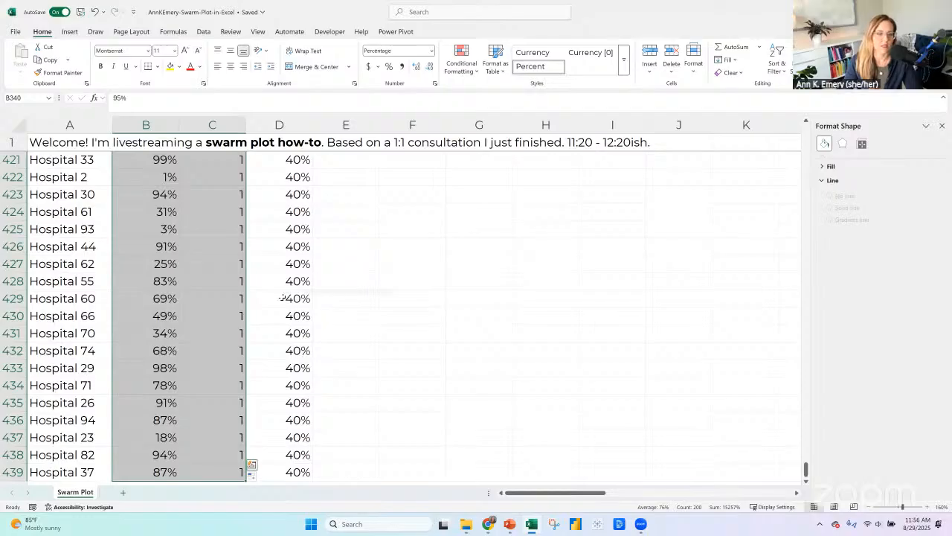
left_click(69, 32)
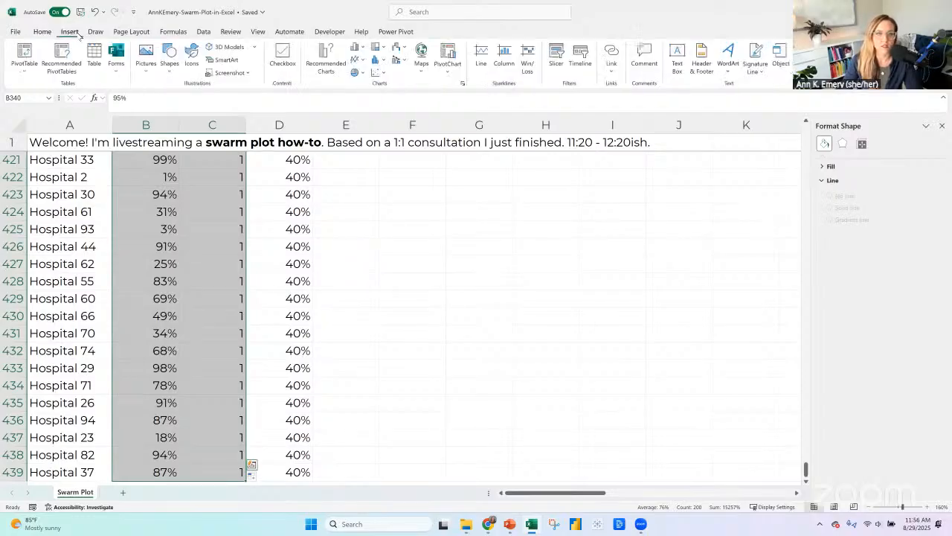
left_click(381, 72)
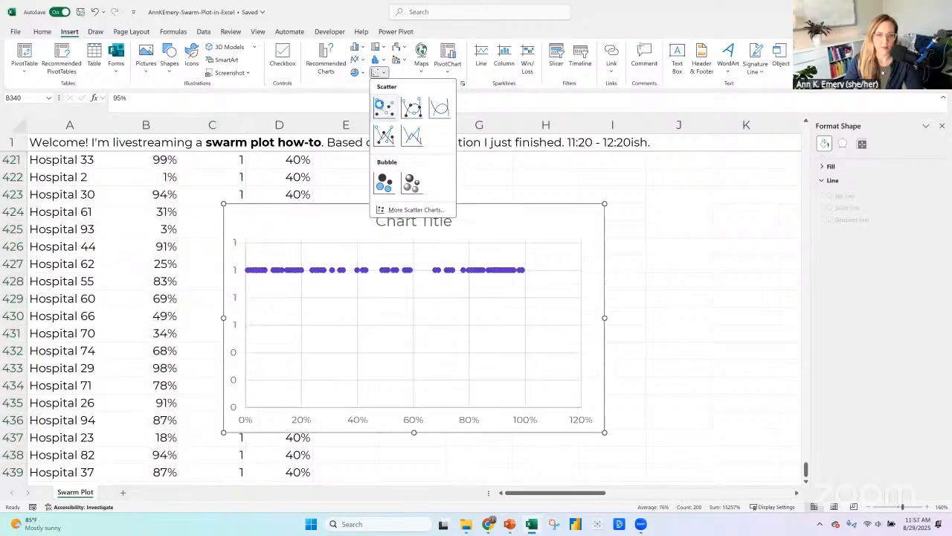
left_click(383, 108)
left_click_drag(264, 205, 385, 204)
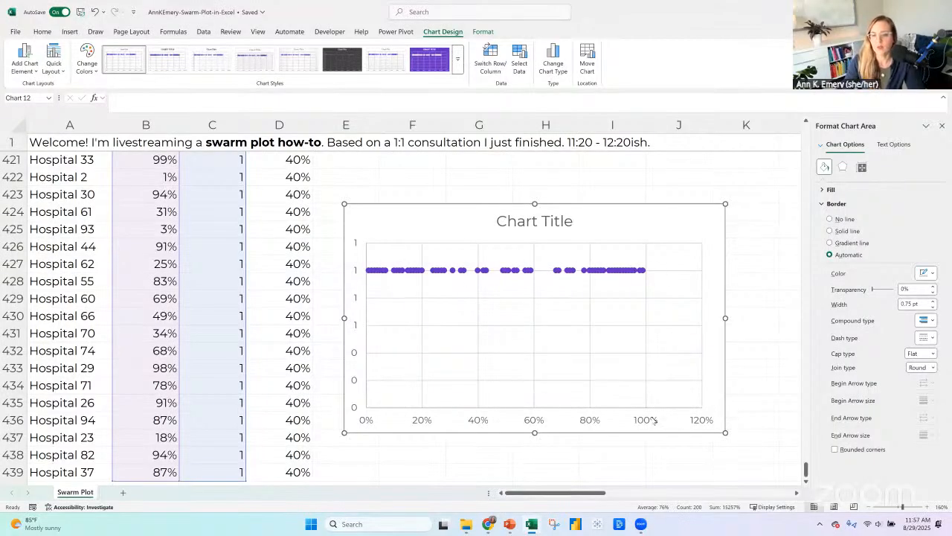
Paste the scatter chart below the data at A449 and label it "Default" in A447.
scroll(430, 300, "up", 2)
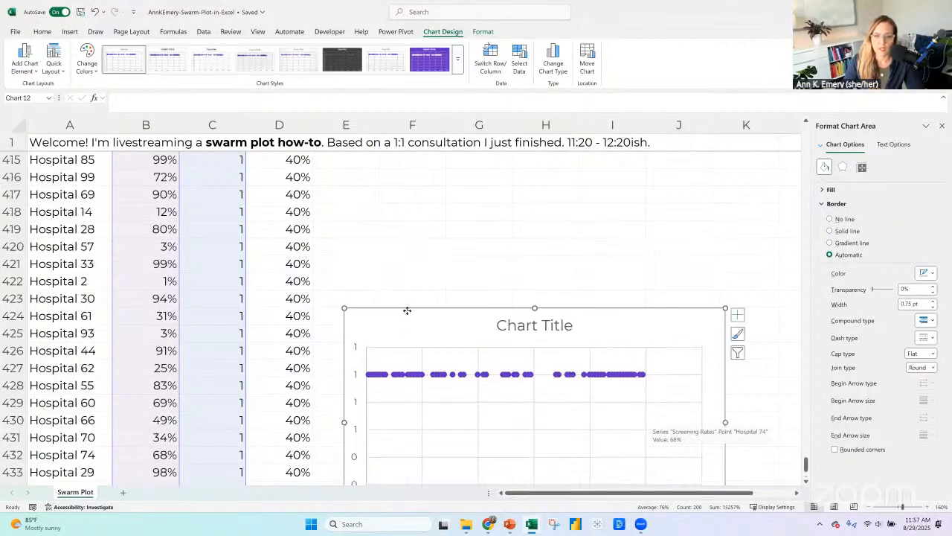
right_click(407, 310)
left_click(437, 216)
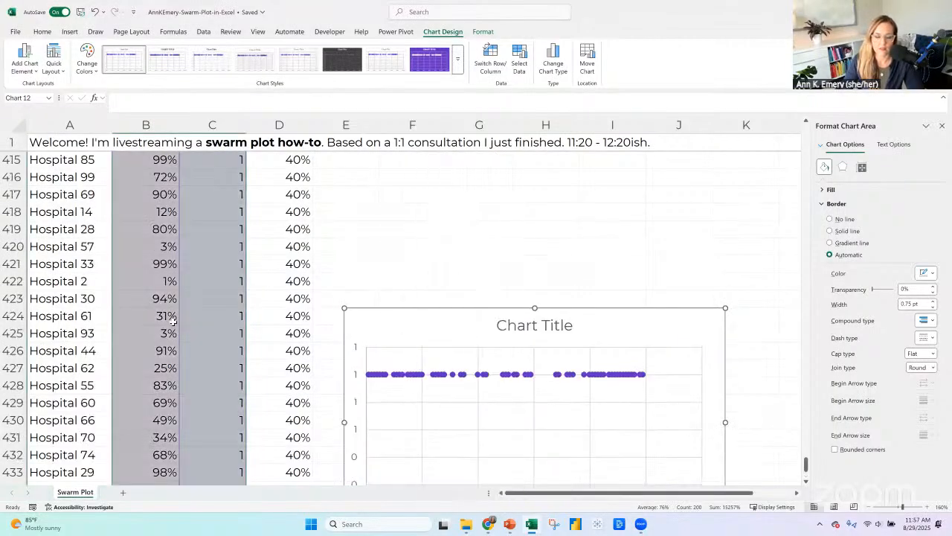
scroll(91, 281, "down", 5)
scroll(85, 279, "down", 4)
left_click(78, 275)
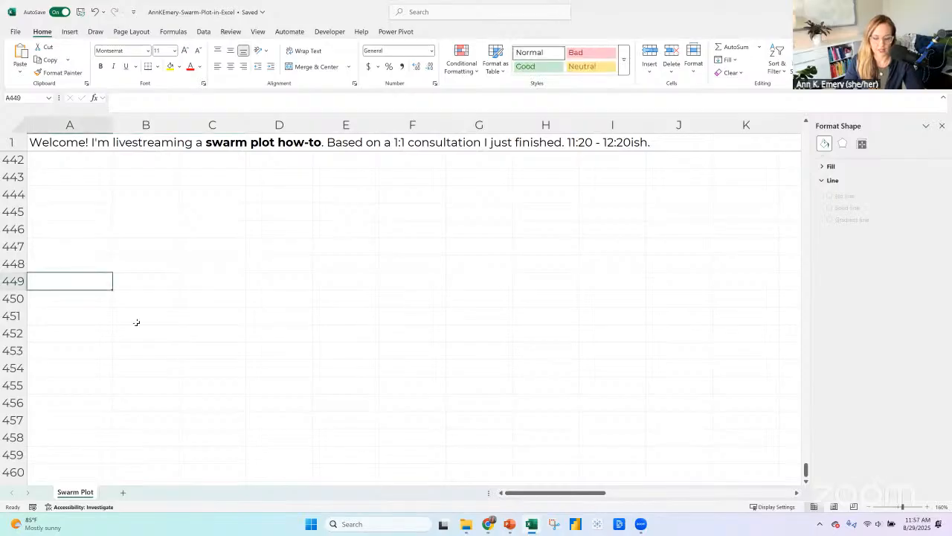
key("ctrl+v")
left_click(81, 247)
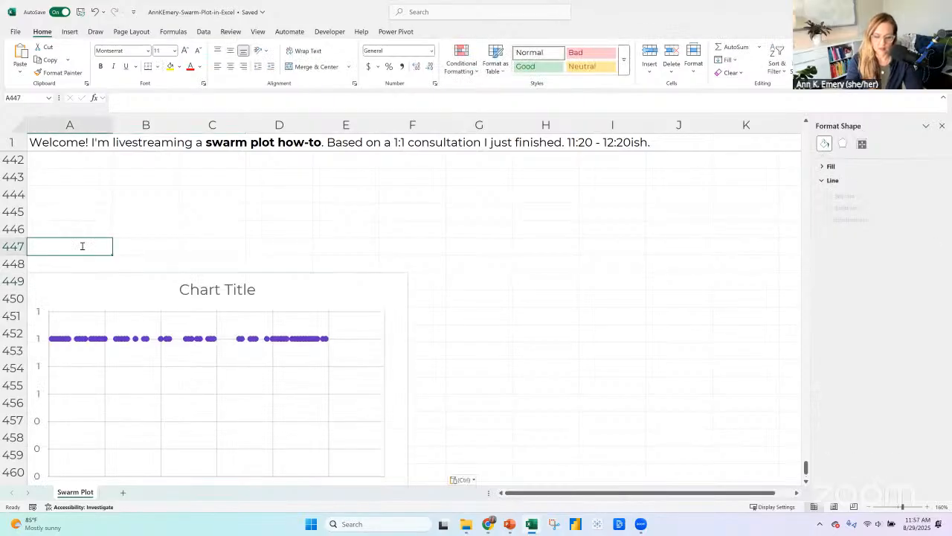
type("Default")
key("Return")
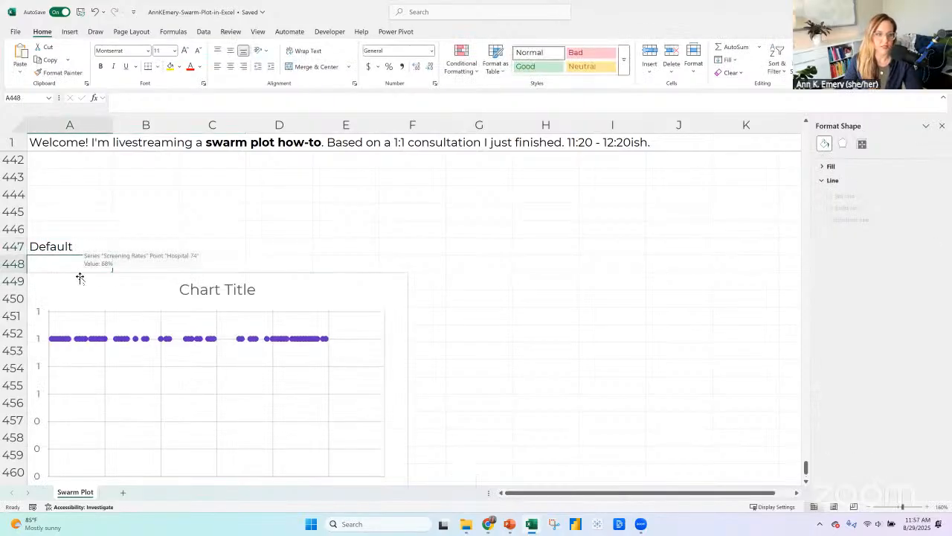
Paste a copy of the Default chart at H449 and label it "Edited" in H447.
left_click(87, 278)
key("ctrl+c")
left_click(538, 246)
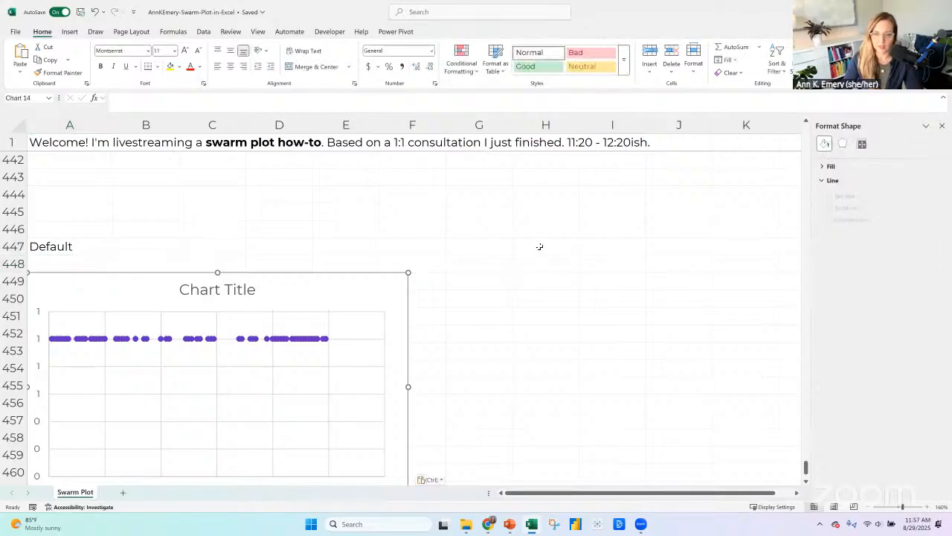
key("ctrl+v")
left_click(538, 246)
type("Edited")
key("Return")
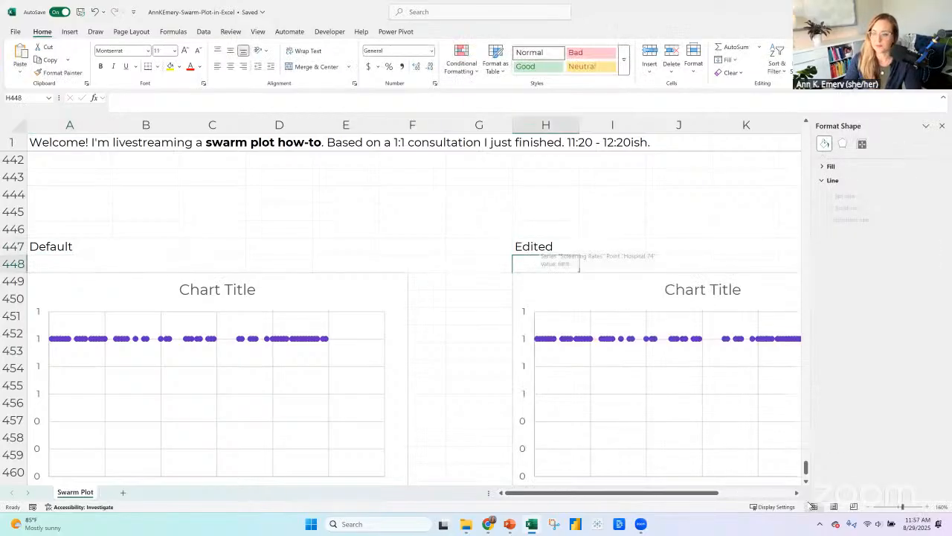
Enlarge the Edited scatter chart, increasing its height and setting its width to 12.
scroll(465, 290, "right", 5)
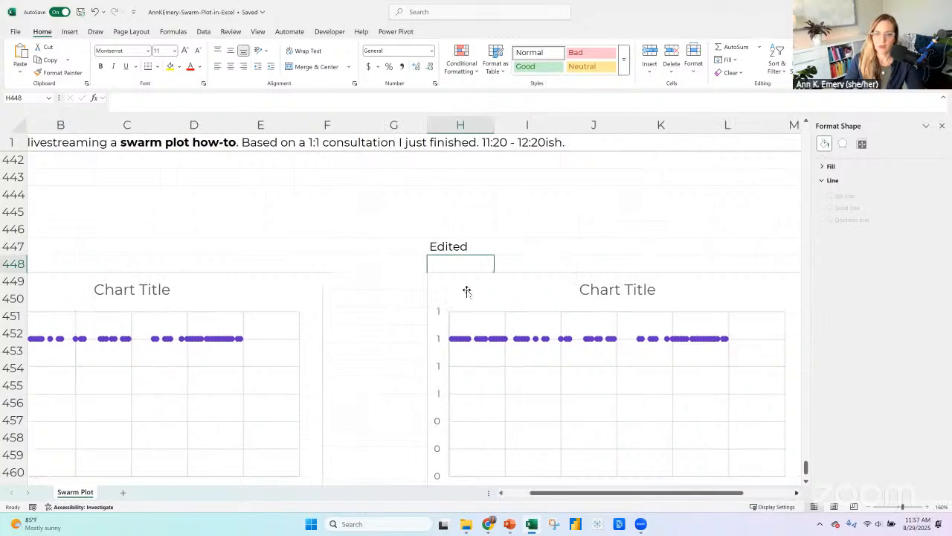
left_click(466, 283)
left_click(444, 32)
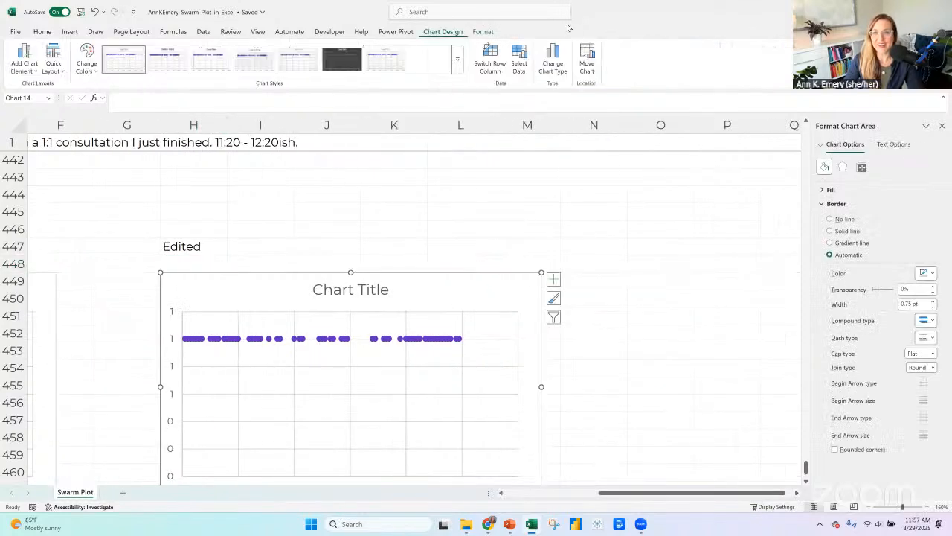
left_click(483, 31)
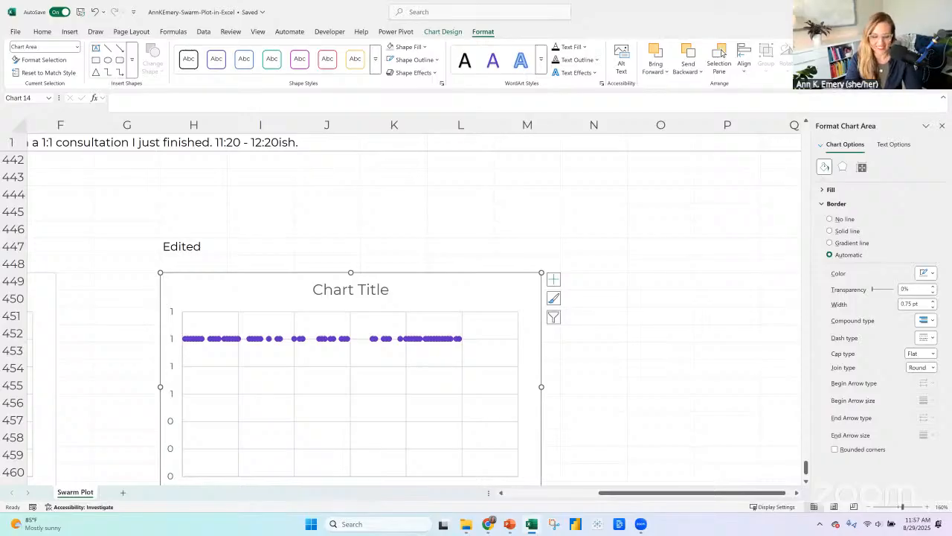
key("Tab")
type("12")
key("Return")
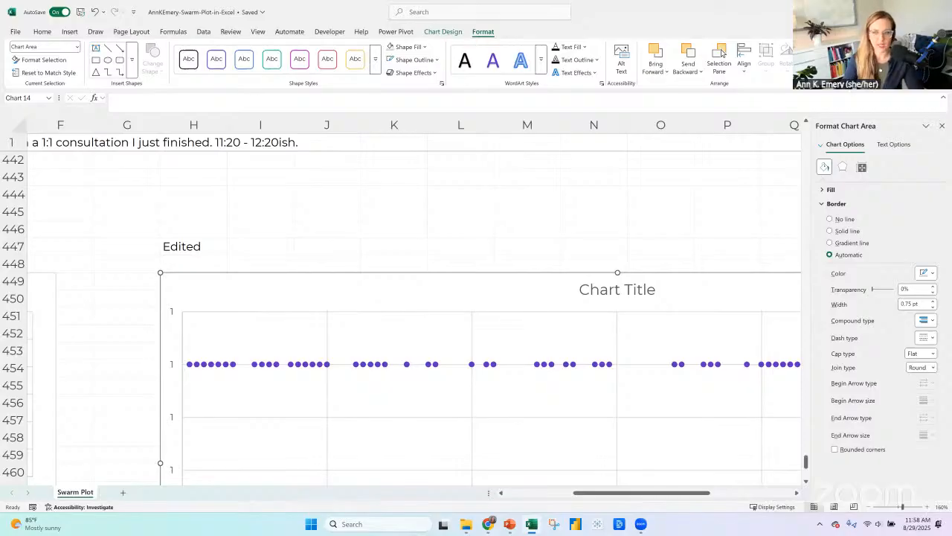
Close the Format Chart Area pane and zoom the sheet out to 120% to fit the whole Edited chart.
left_click(941, 126)
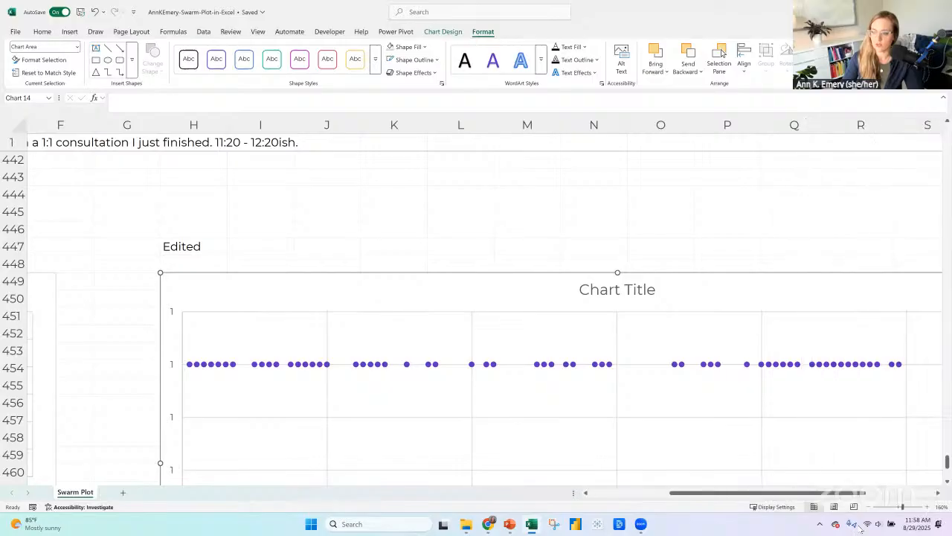
left_click(869, 507)
left_click(869, 507)
left_click(869, 507)
left_click(869, 507)
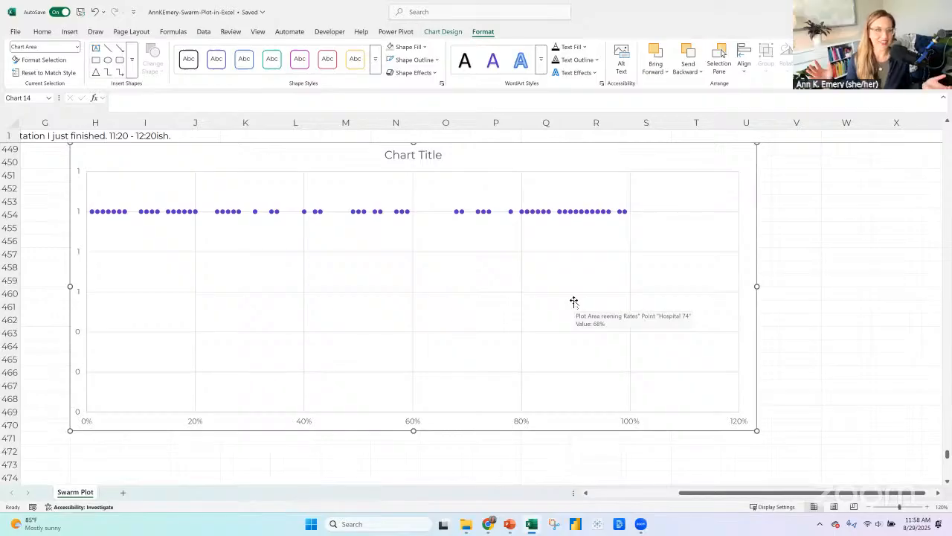
Set the font size of all text in the Edited chart to 18 and delete its chart title.
scroll(369, 236, "up", 1)
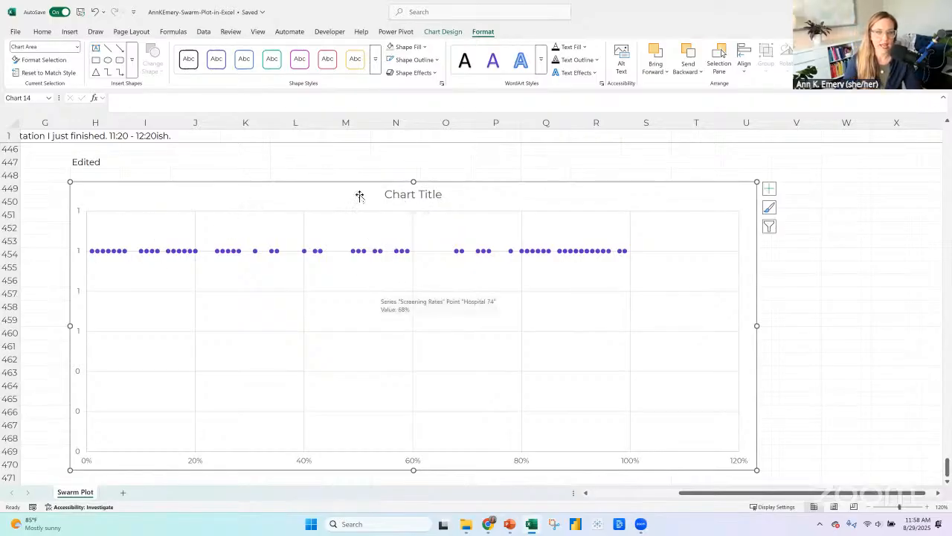
left_click(42, 31)
left_click(163, 49)
type("16")
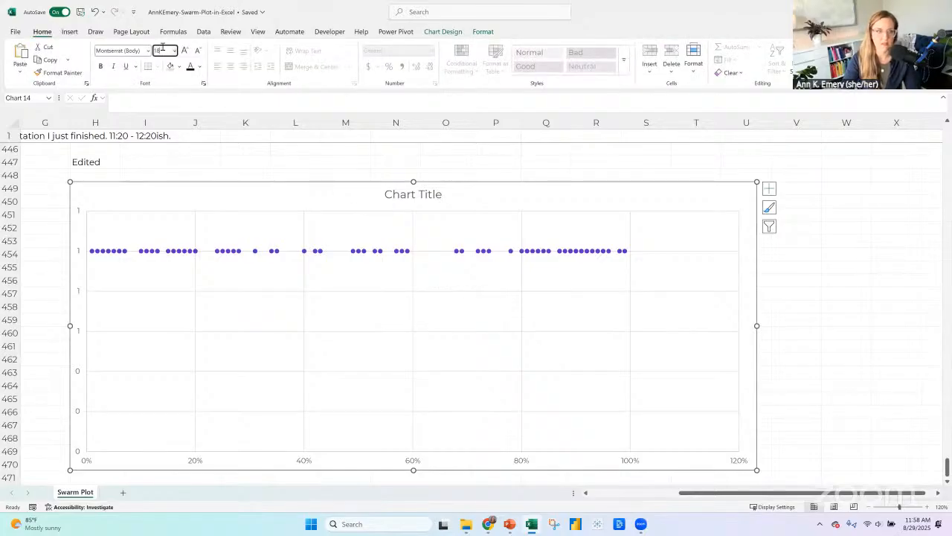
key("Return")
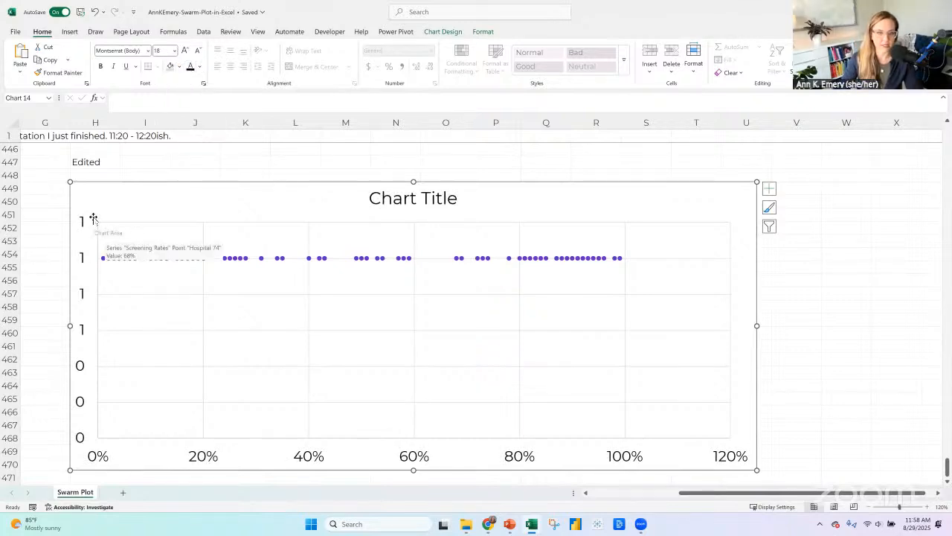
left_click(376, 190)
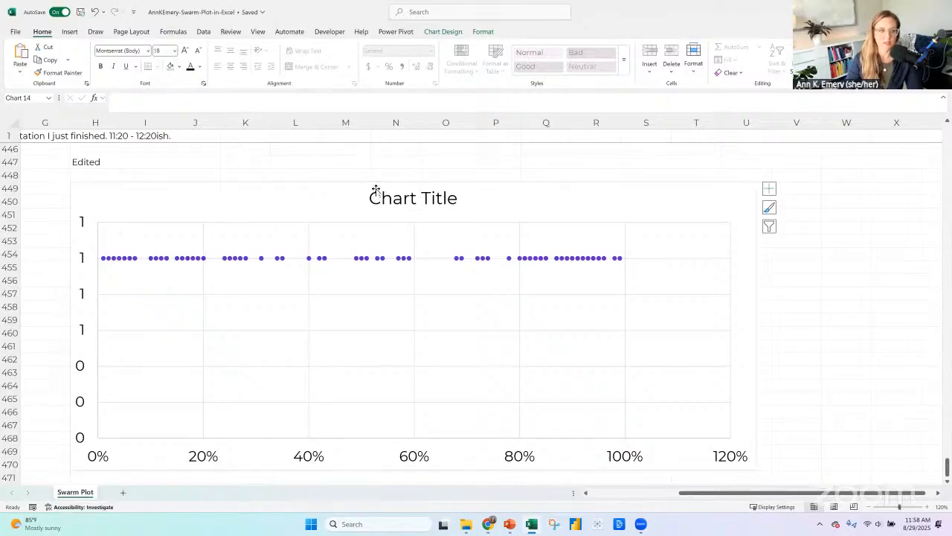
key("Delete")
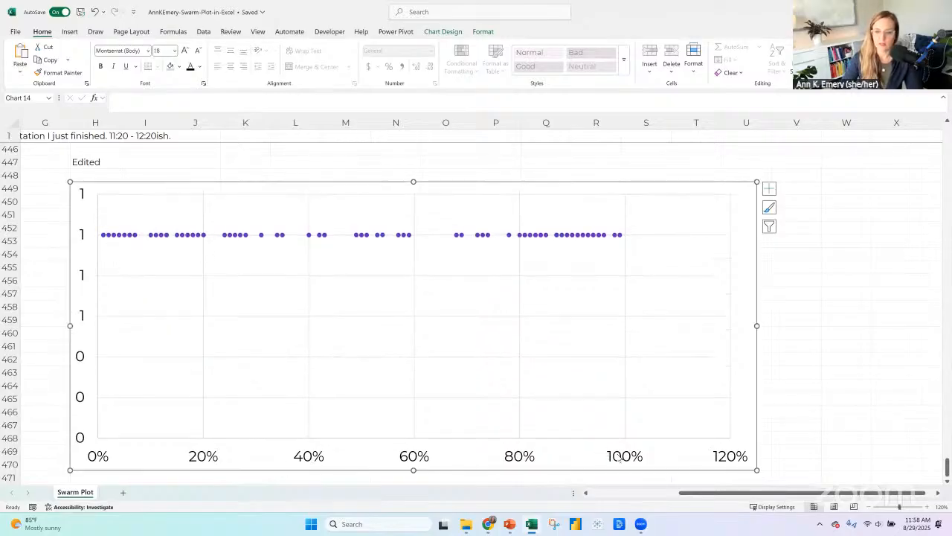
Set the maximum bound of the Edited chart's horizontal axis to 1.0.
right_click(619, 458)
left_click(651, 447)
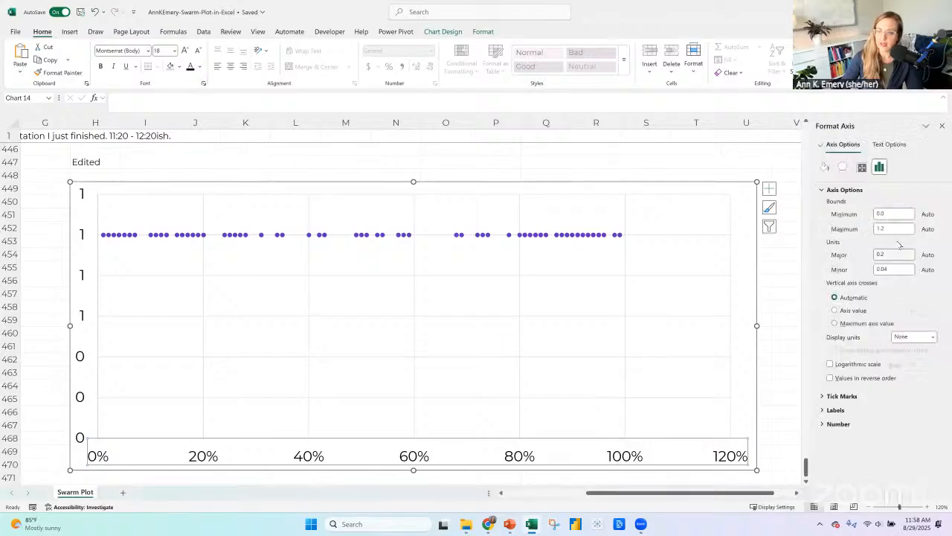
double_click(868, 228)
type("1")
key("Return")
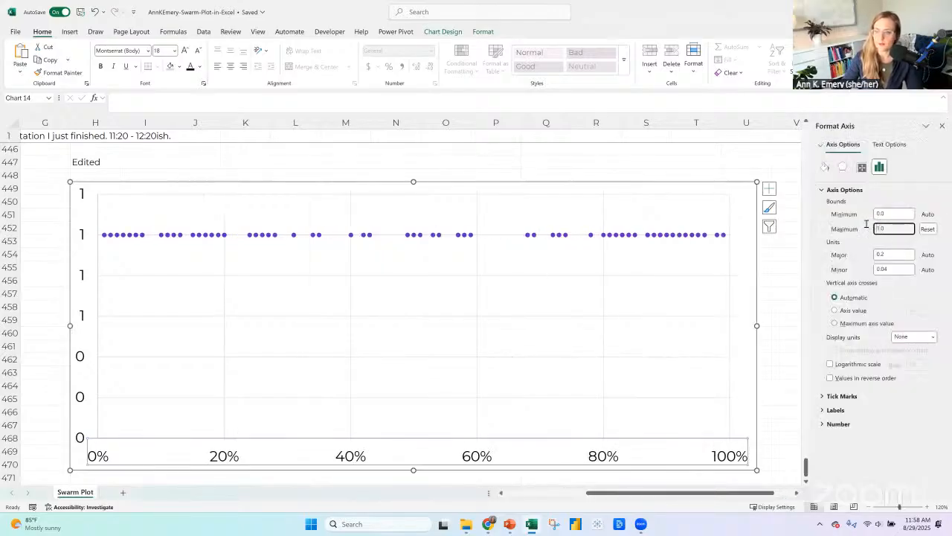
Try a major unit of 0.25 on the horizontal axis and return it to 0.2.
left_click(887, 253)
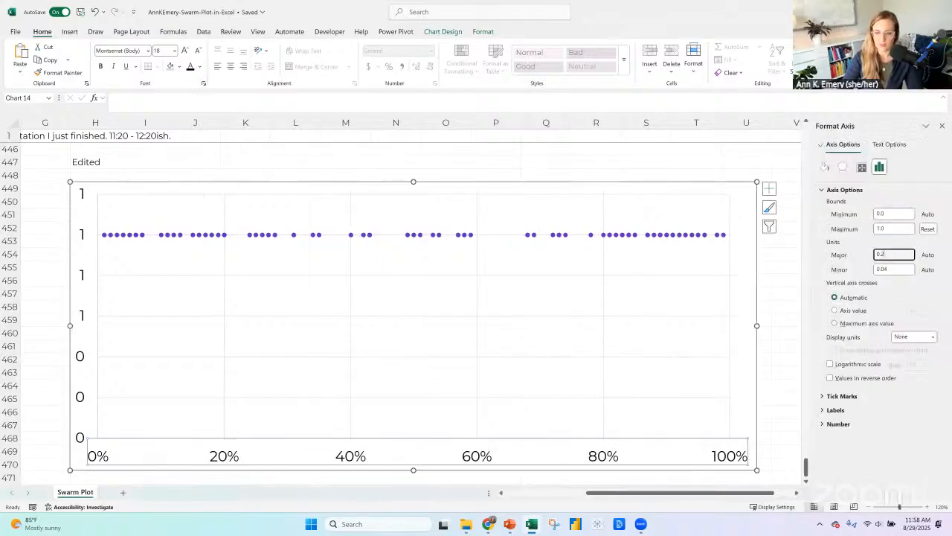
type("5")
key("Return")
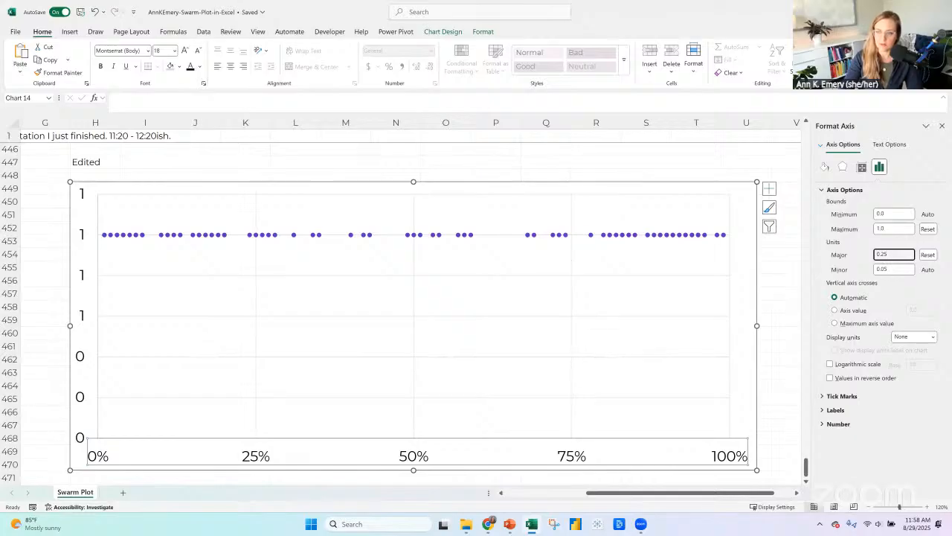
key("Return")
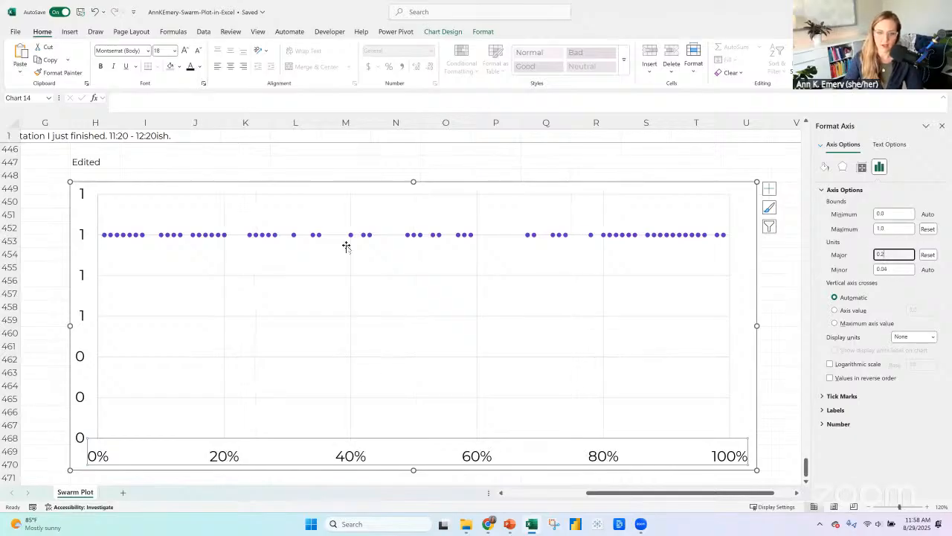
Set the maximum bound of the Edited chart's vertical axis to 2.0.
left_click(82, 235)
right_click(82, 235)
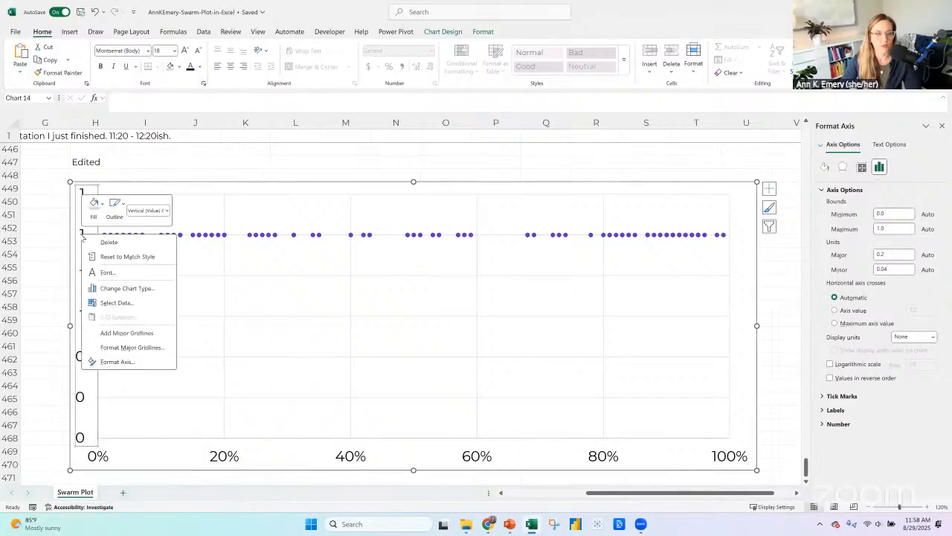
left_click(122, 363)
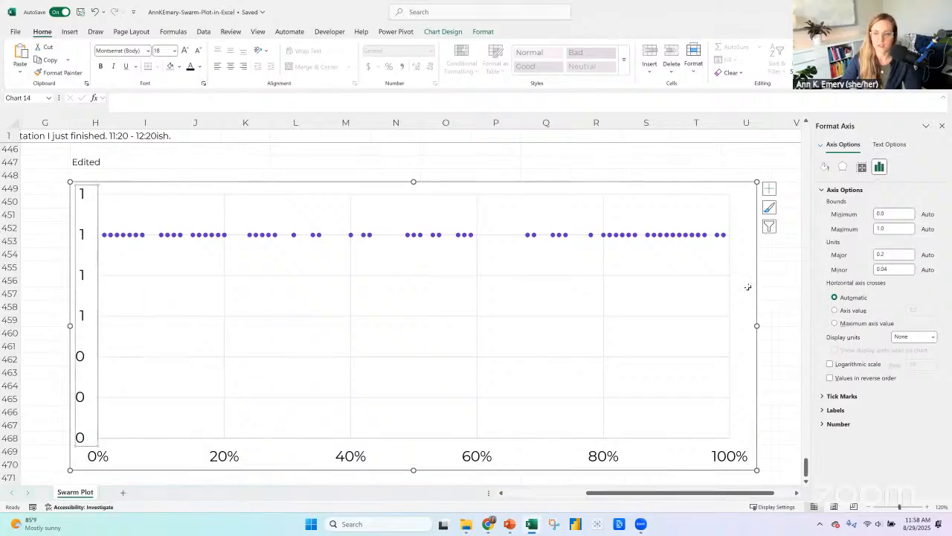
left_click(863, 230)
type("2")
key("Return")
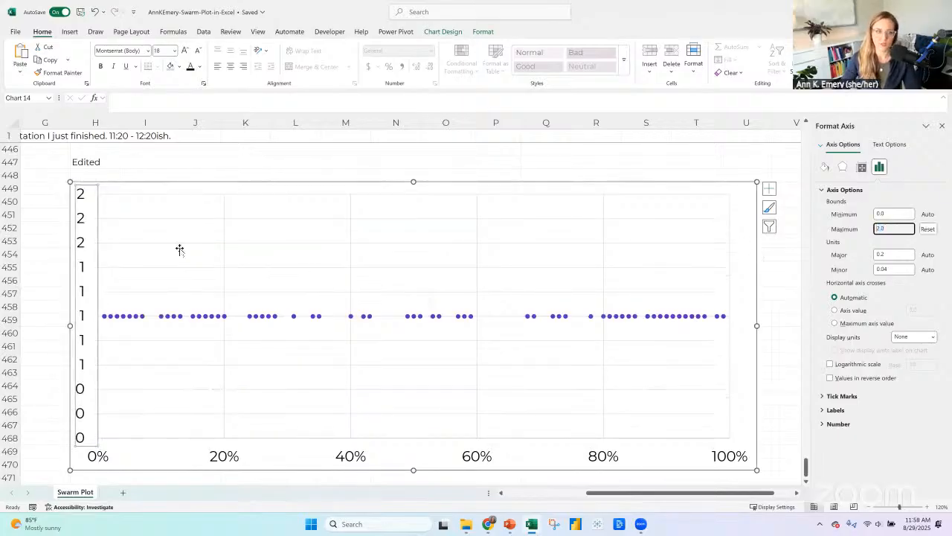
Delete the vertical axis and both the horizontal and vertical gridlines from the Edited chart.
left_click(86, 244)
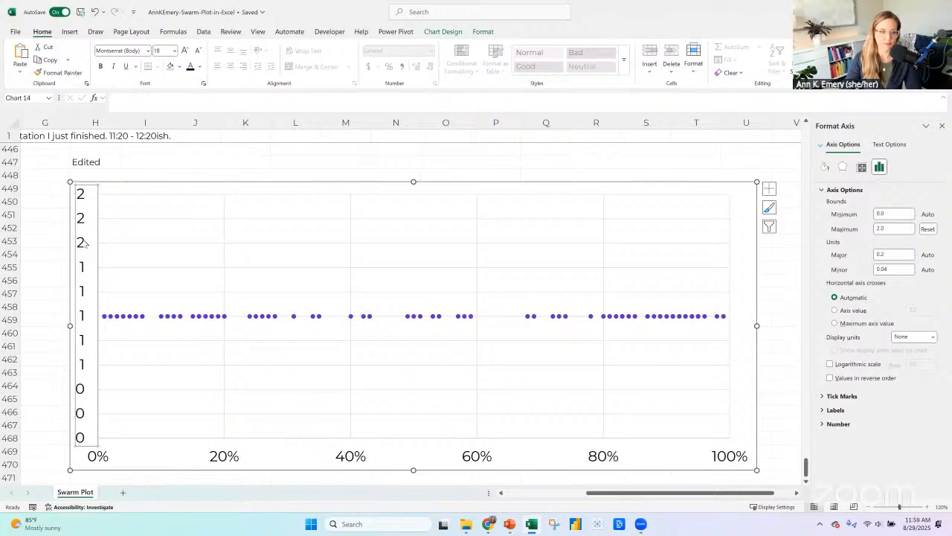
key("Delete")
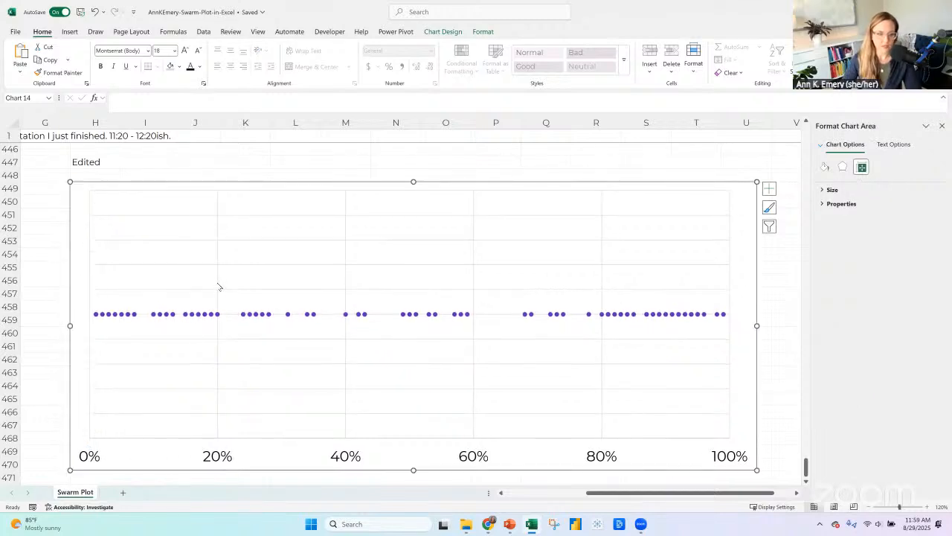
left_click(210, 293)
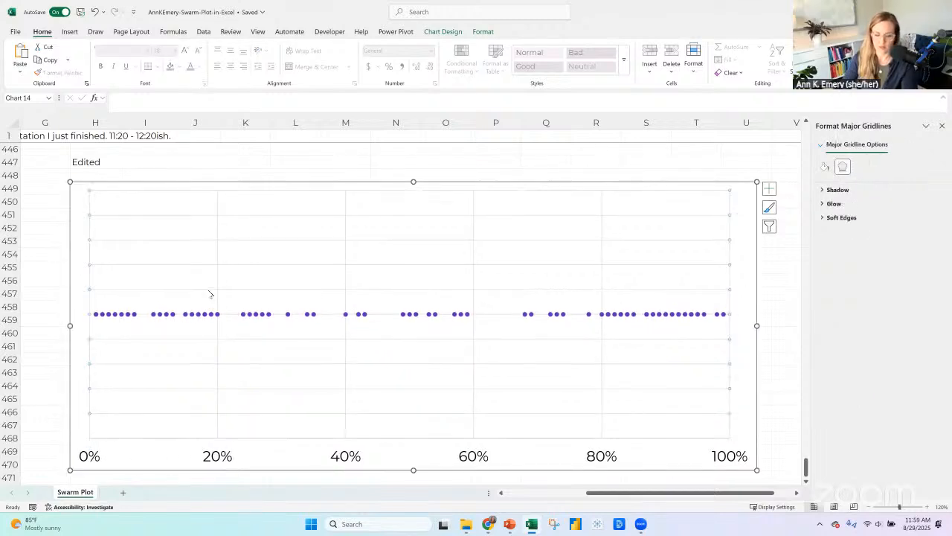
key("Delete")
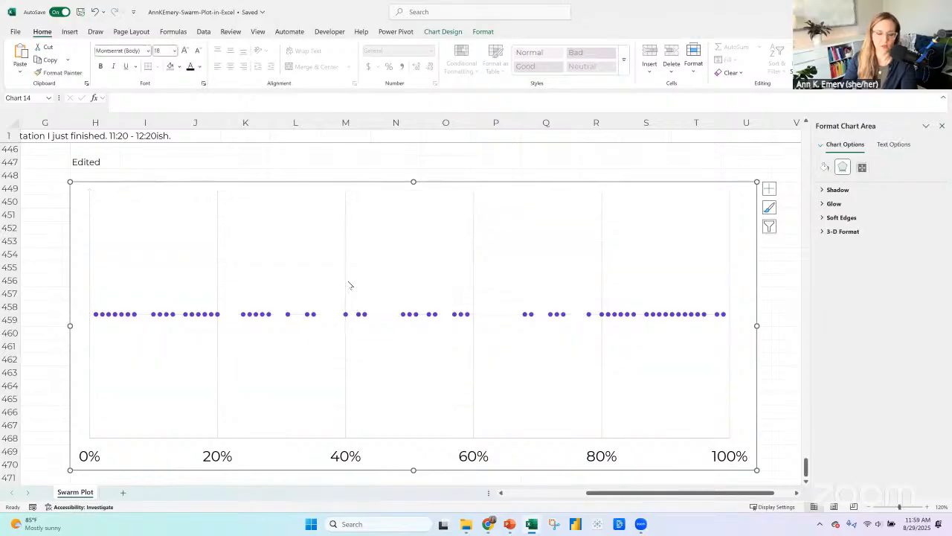
Set the major tick marks of the horizontal axis to Outside and close the Format Axis pane.
left_click(346, 454)
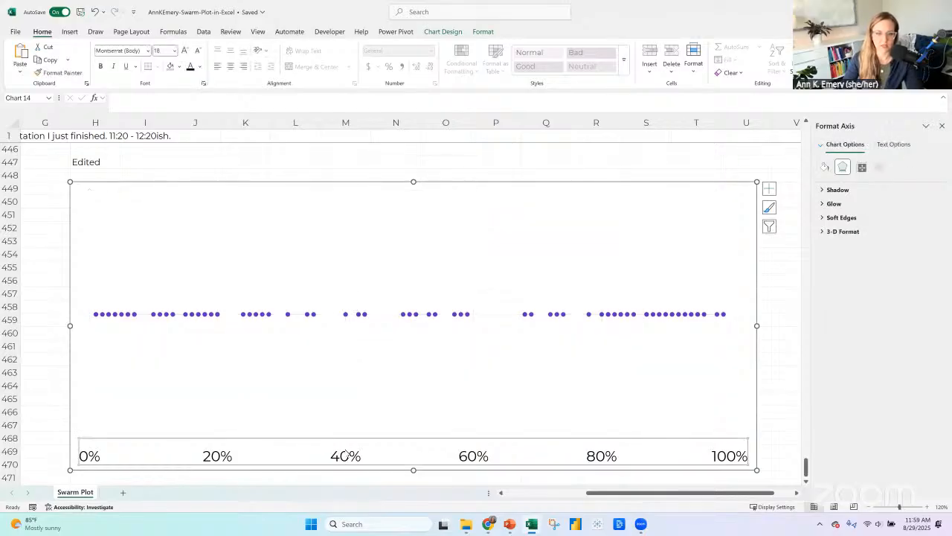
right_click(347, 454)
left_click(379, 440)
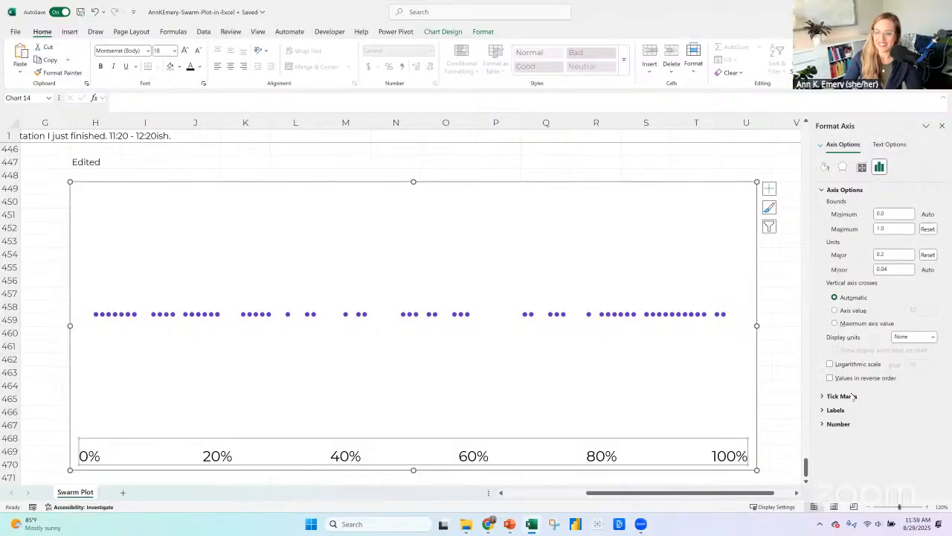
left_click(840, 396)
left_click(913, 410)
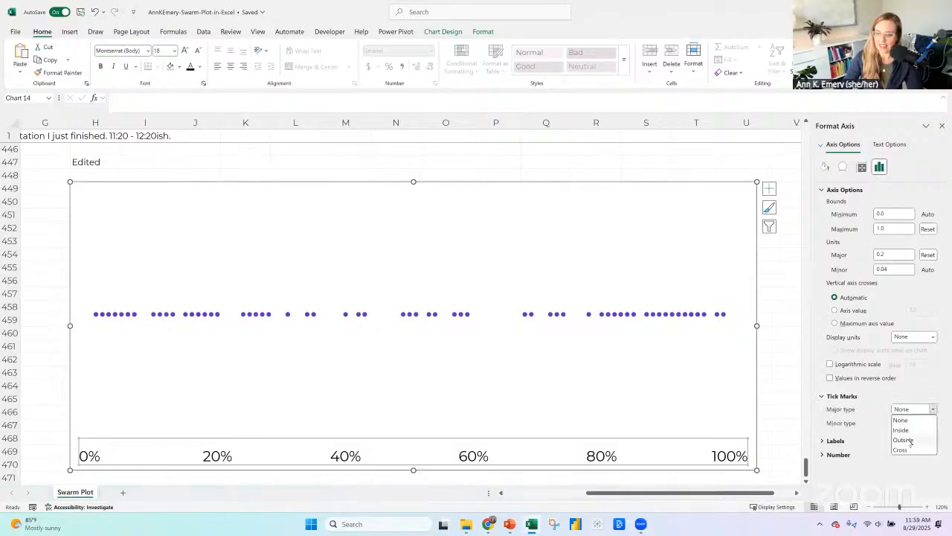
left_click(910, 440)
left_click(942, 126)
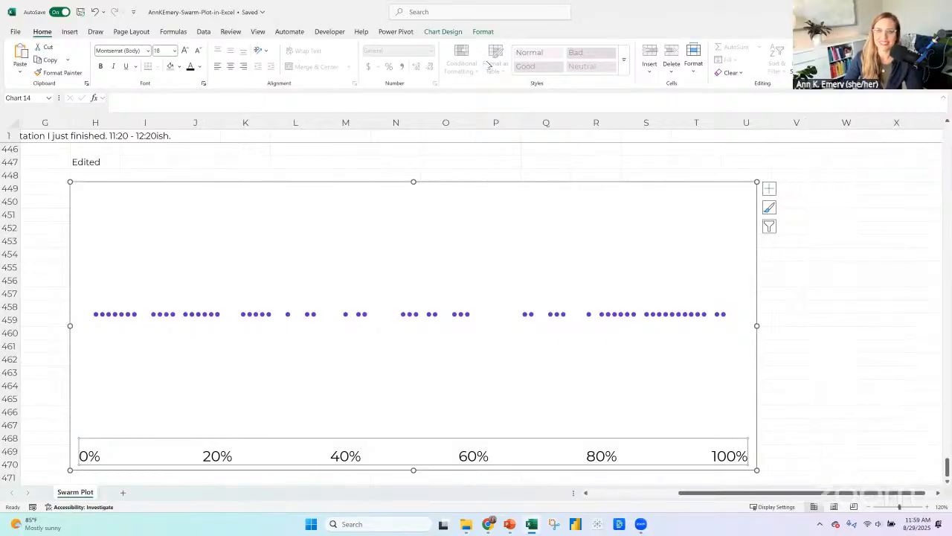
left_click(484, 32)
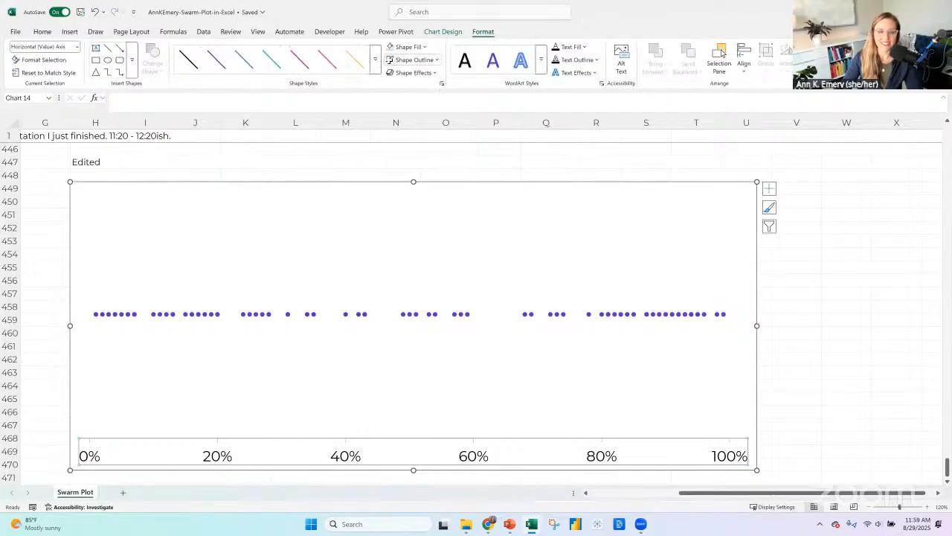
left_click(145, 183)
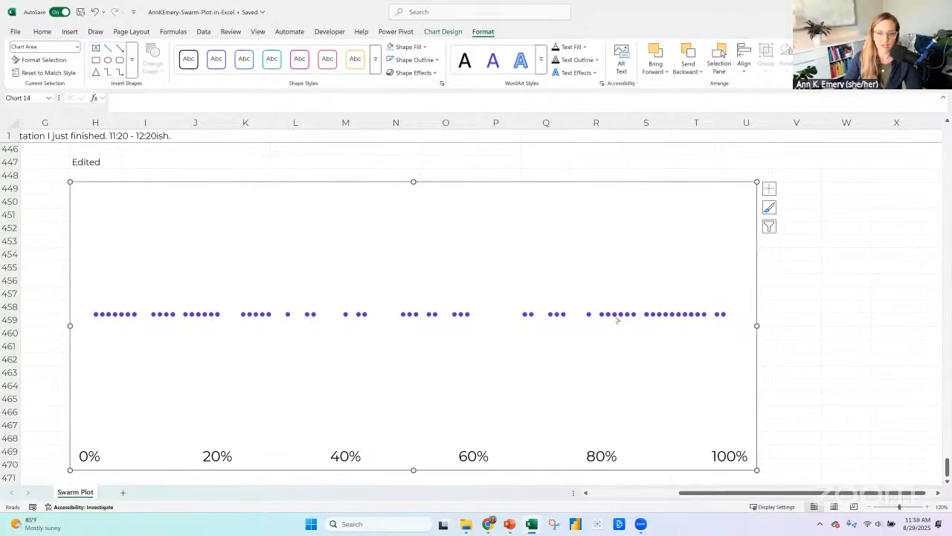
Set the size of the data series' built-in circle markers to 18.
right_click(119, 315)
left_click(186, 423)
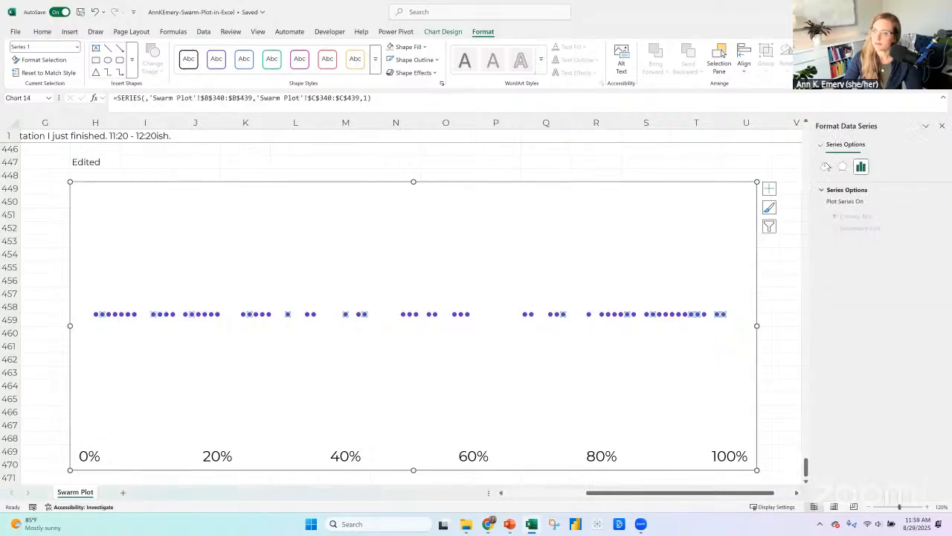
left_click(826, 167)
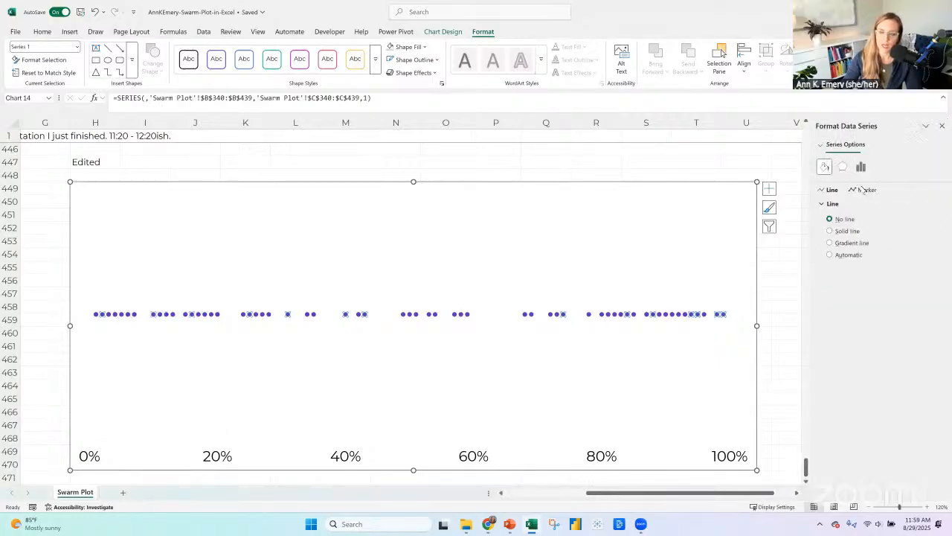
left_click(863, 190)
left_click(840, 204)
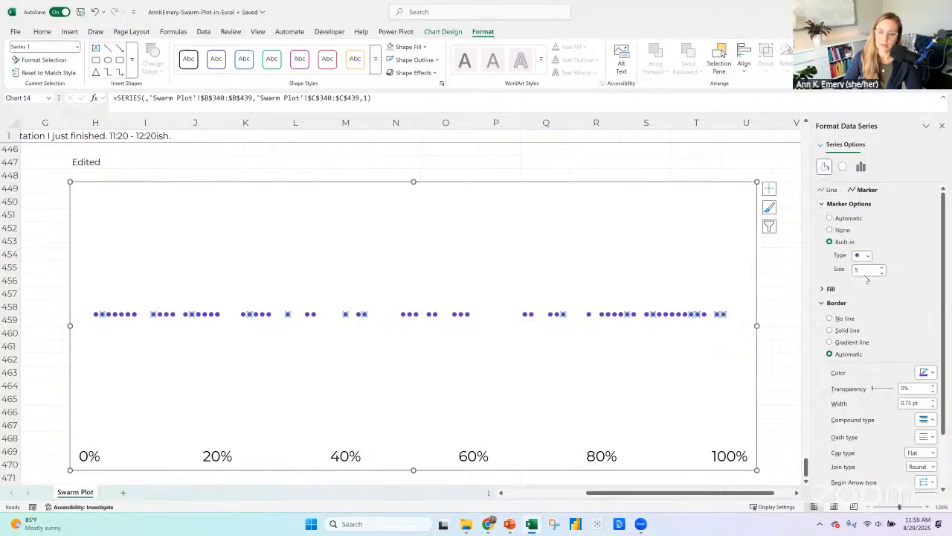
double_click(855, 270)
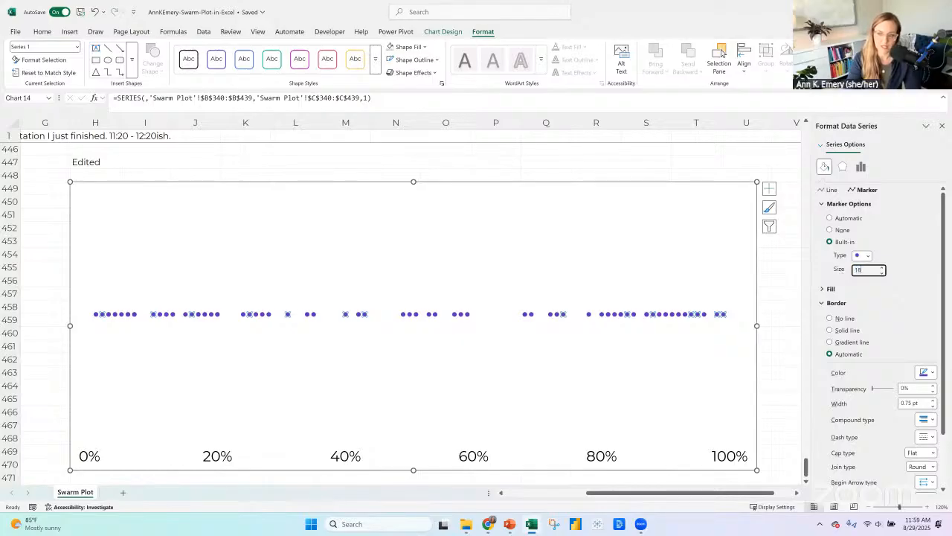
type("18")
key("Return")
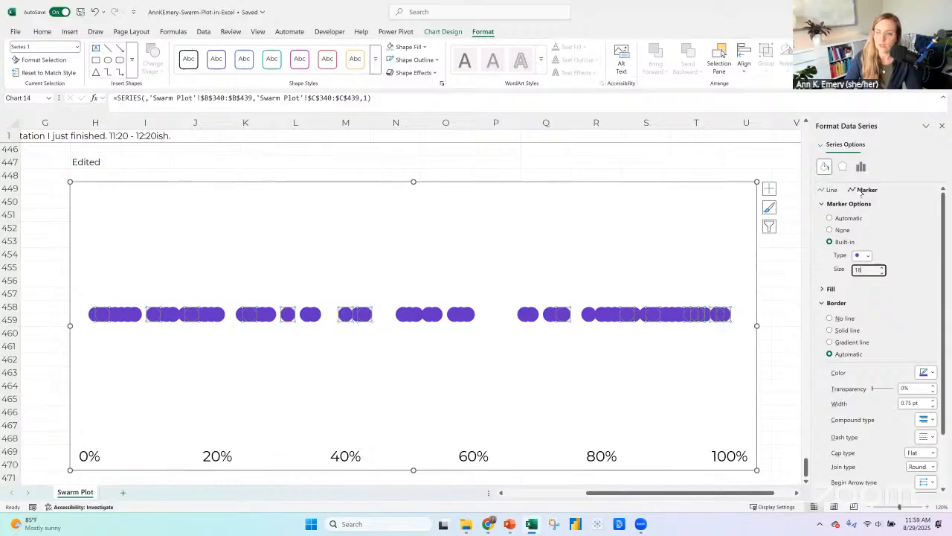
Try a solid line connecting the data series' points and set it back to no line.
left_click(832, 190)
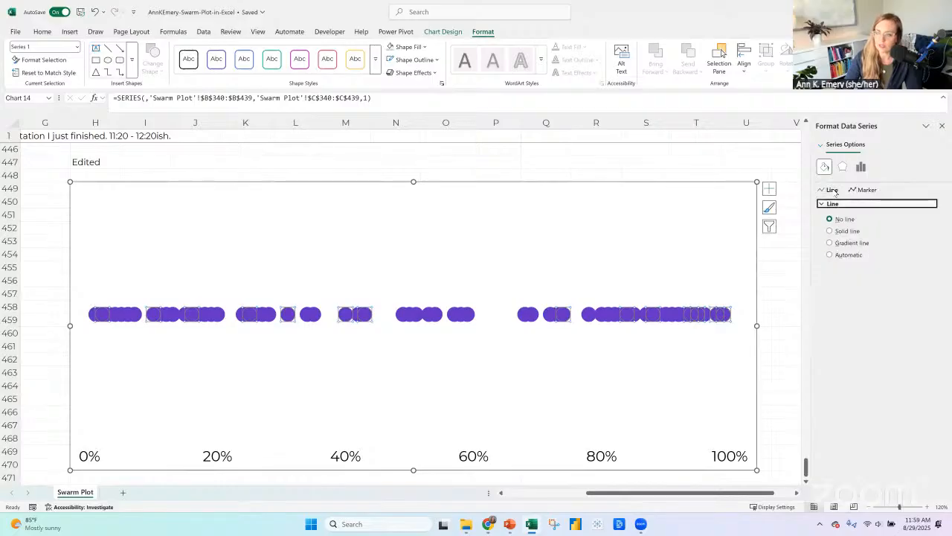
left_click(851, 231)
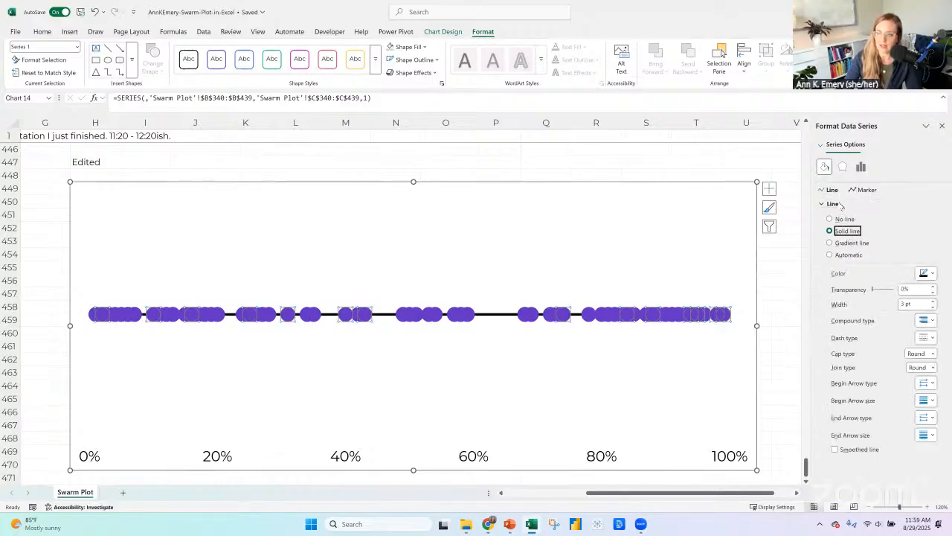
left_click(844, 218)
Give the data series' markers a solid white border and deselect the series.
left_click(865, 190)
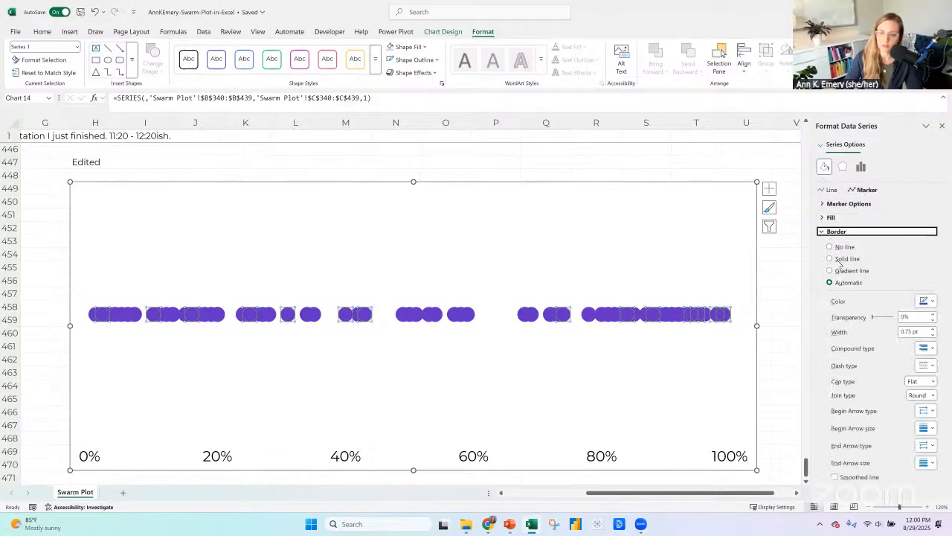
left_click(842, 259)
left_click(926, 300)
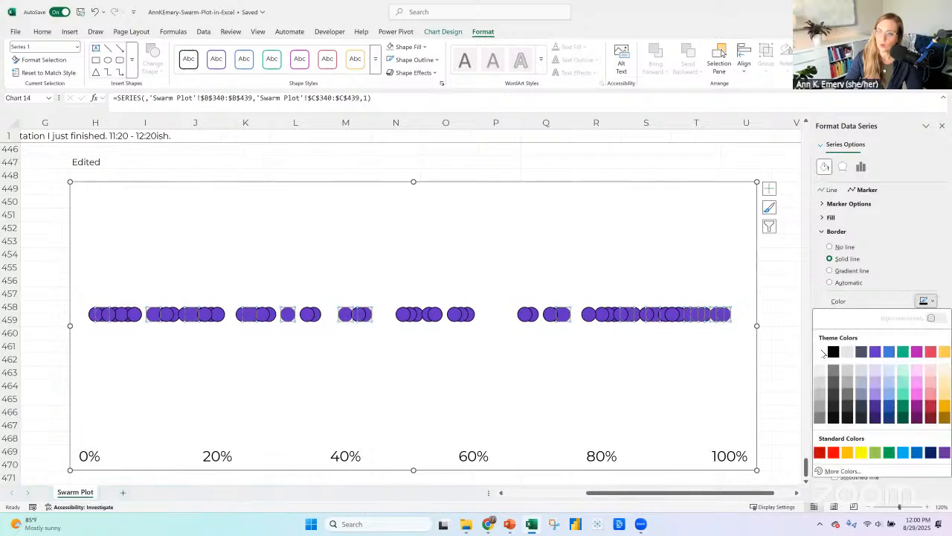
left_click(822, 352)
left_click(678, 232)
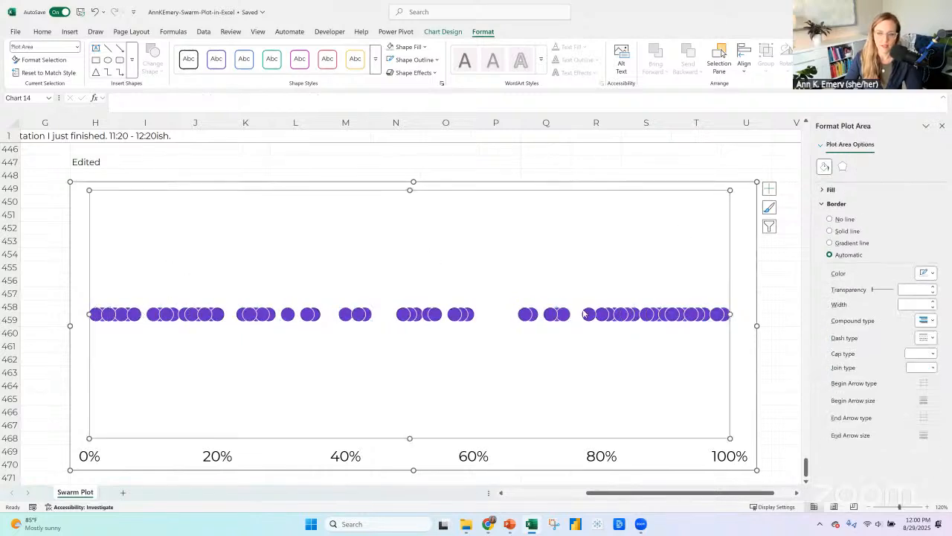
left_click(523, 185)
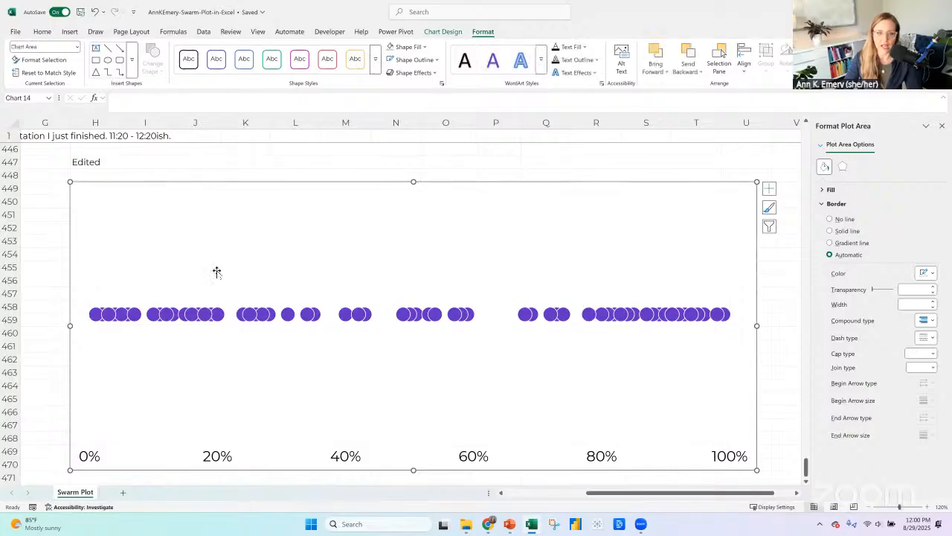
Recolor the solid line of the chart's horizontal axis light gray and select the whole chart.
left_click(473, 456)
right_click(472, 457)
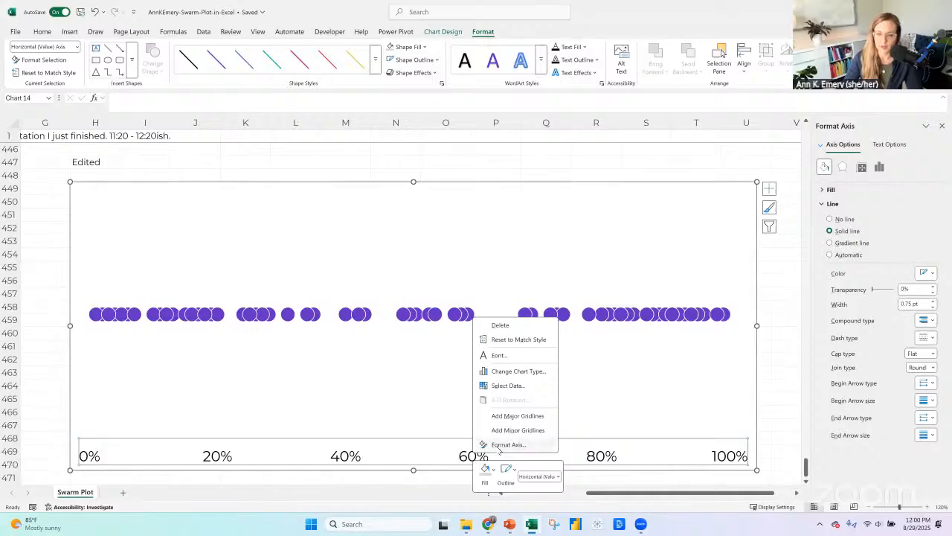
left_click(513, 443)
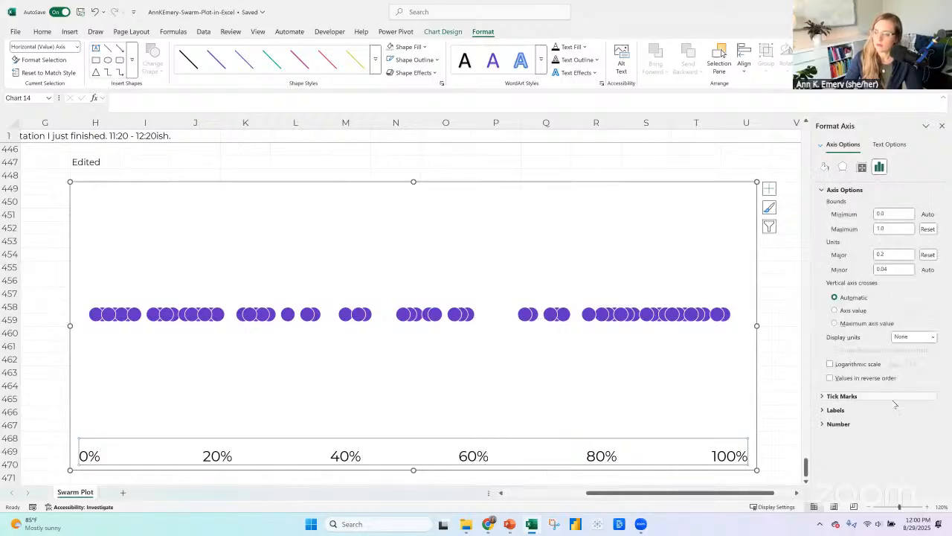
left_click(848, 397)
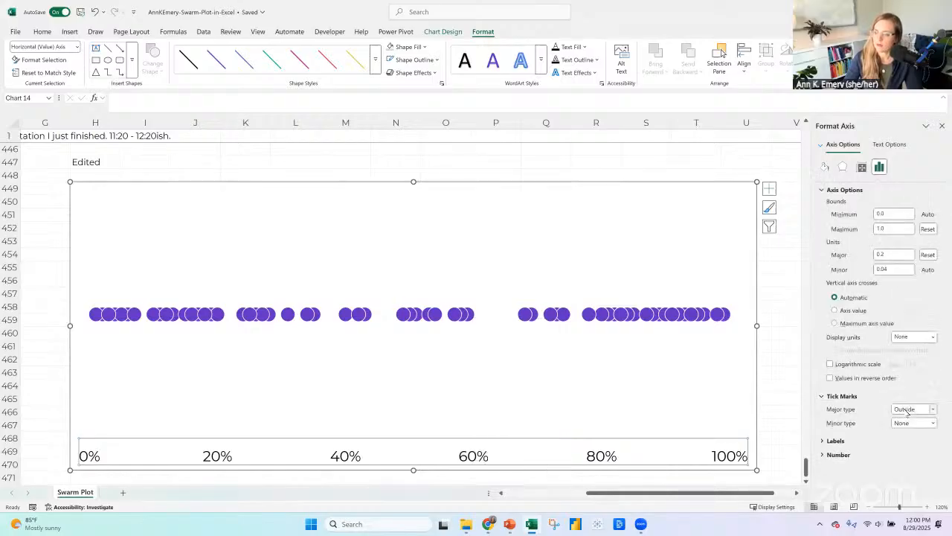
left_click(824, 167)
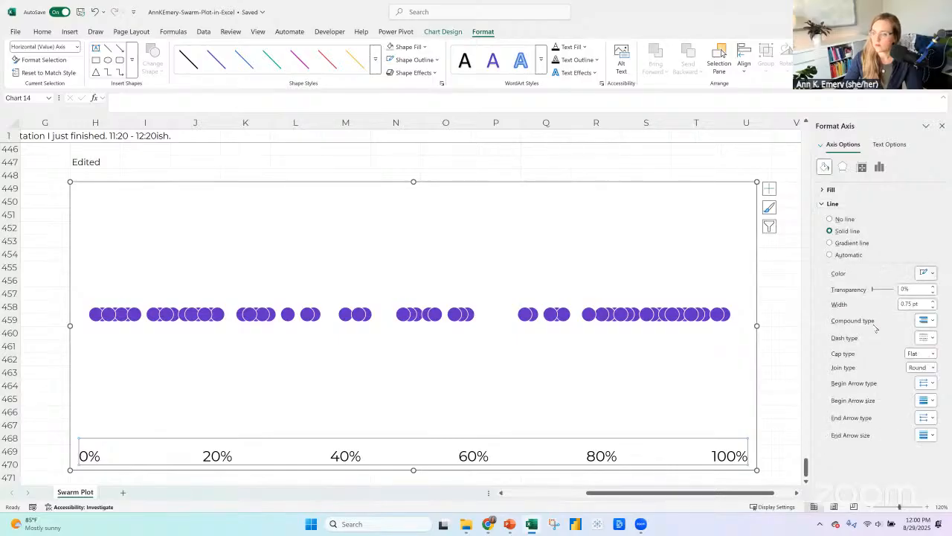
left_click(933, 273)
left_click(621, 199)
left_click(612, 185)
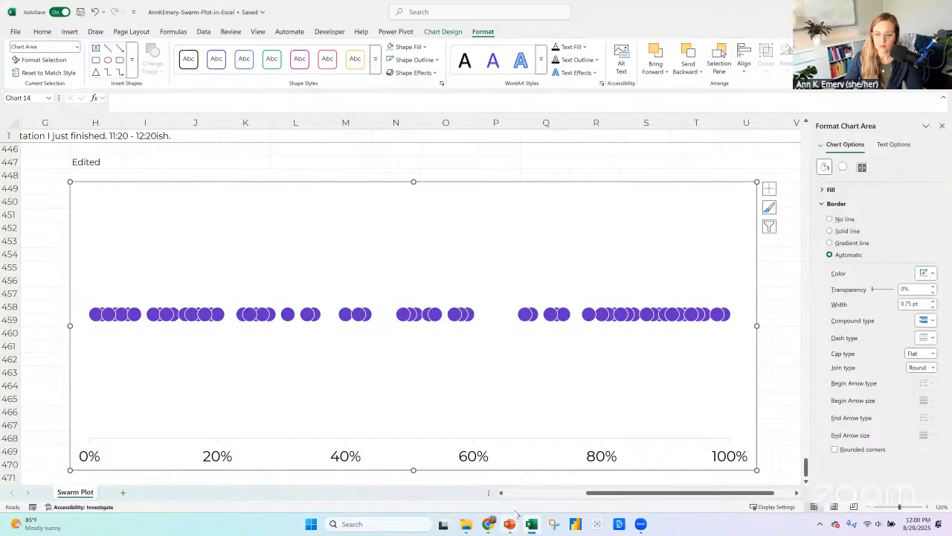
Switch to PowerPoint, duplicate the Screening Rates slide and delete the scatter chart from the duplicate.
mouse_move(510, 525)
left_click(463, 484)
left_click(68, 159)
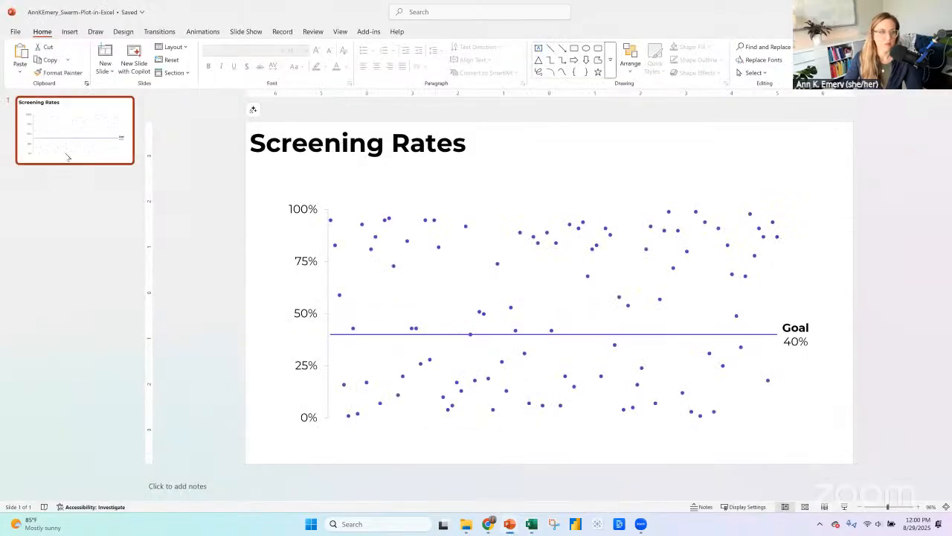
key("ctrl+v")
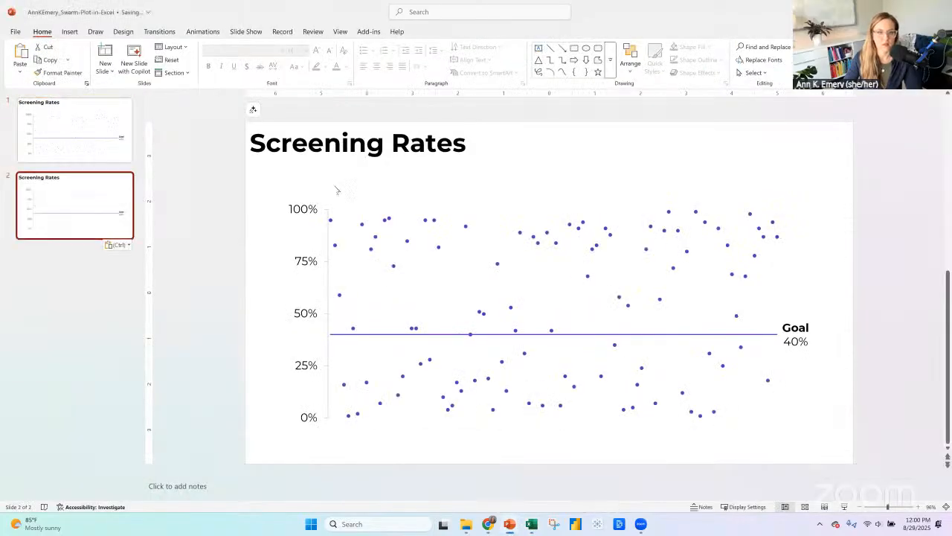
left_click(334, 202)
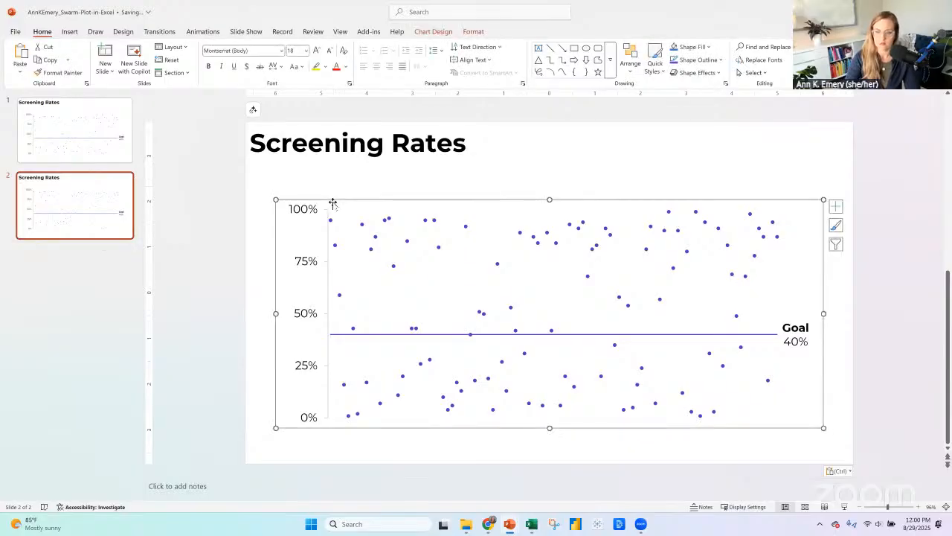
key("Delete")
Copy the Edited chart from Excel onto PowerPoint slide 2, dismiss the design suggestions and compare the slide with slide 1.
key("alt+Tab")
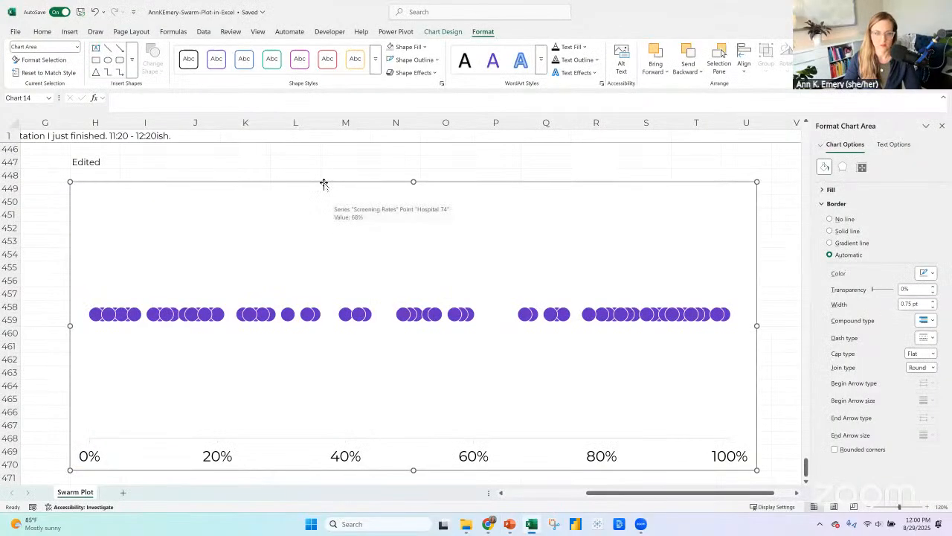
key("ctrl+c")
key("alt+Tab")
key("ctrl+v")
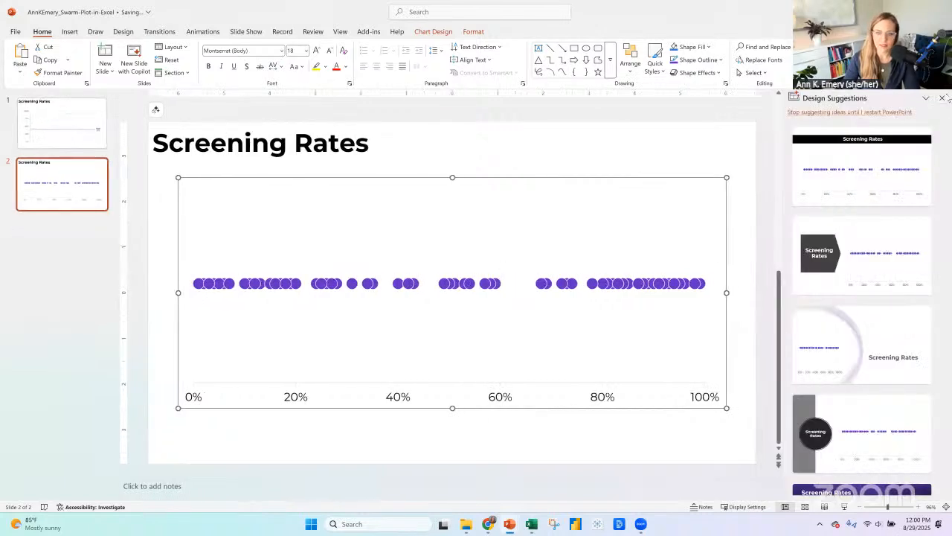
left_click(946, 101)
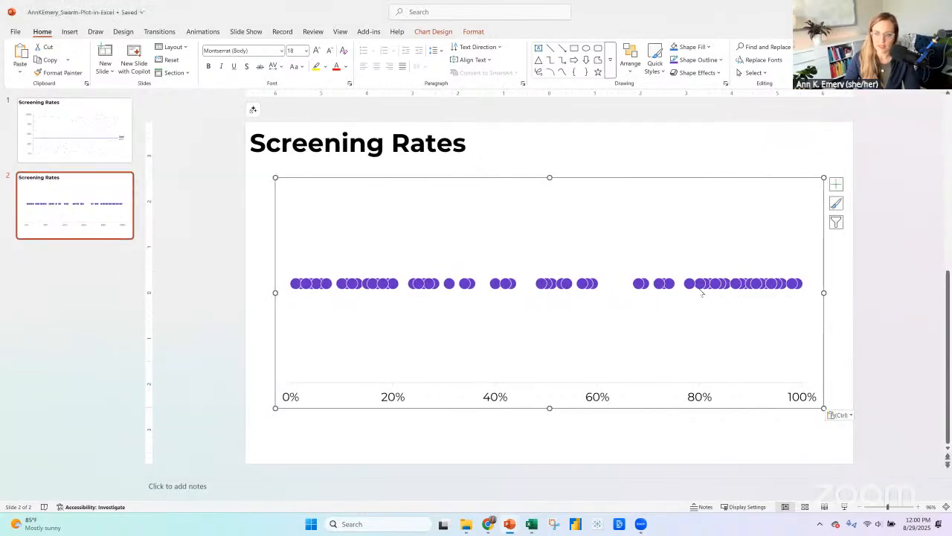
left_click(85, 157)
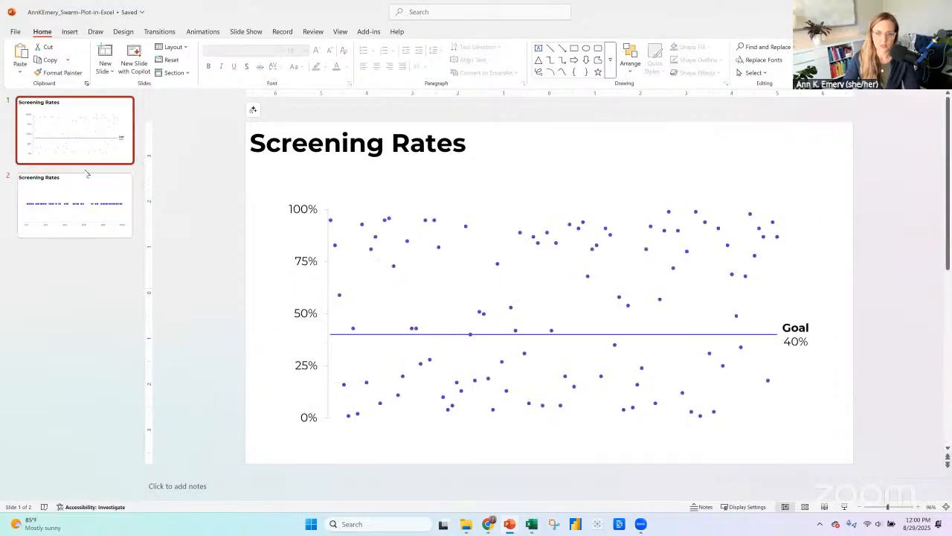
left_click(95, 198)
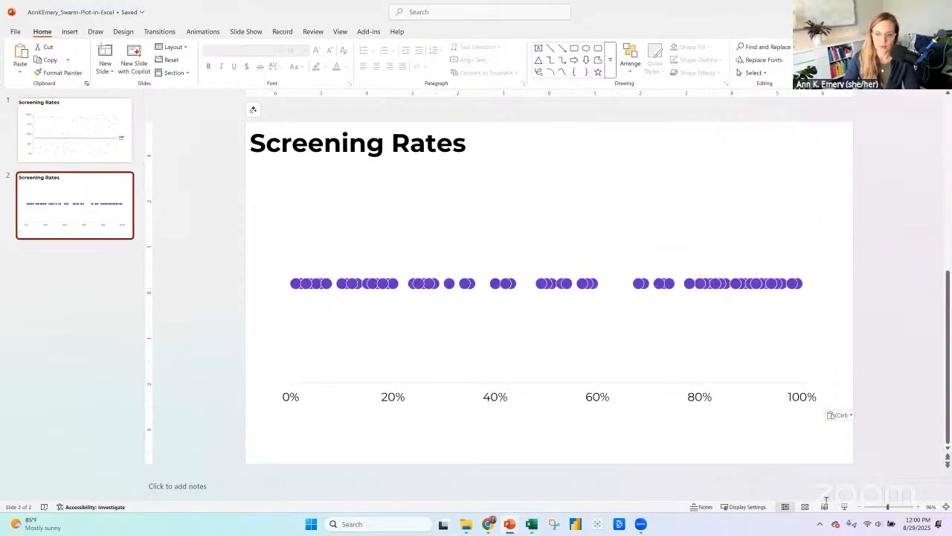
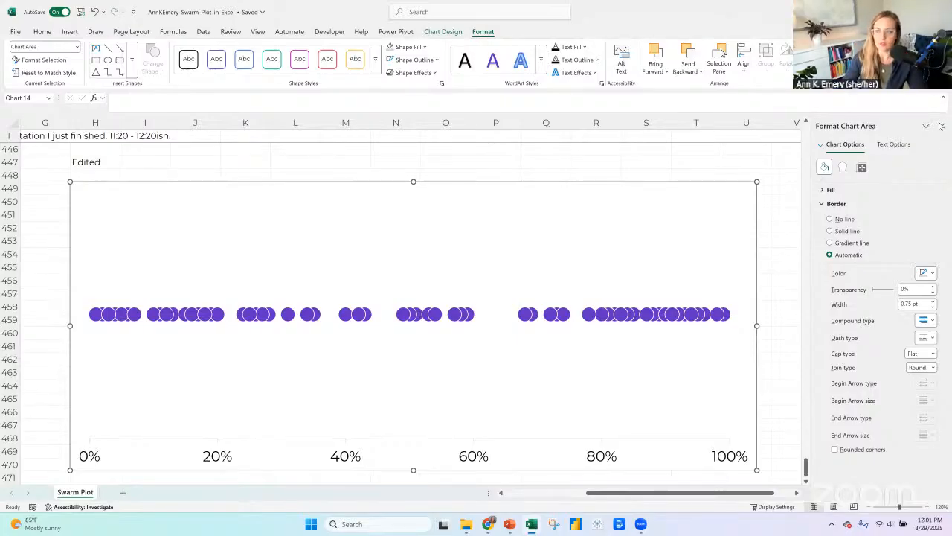
Close the chart formatting pane and review the Swarm data table together with the Default and Edited charts.
left_click(942, 126)
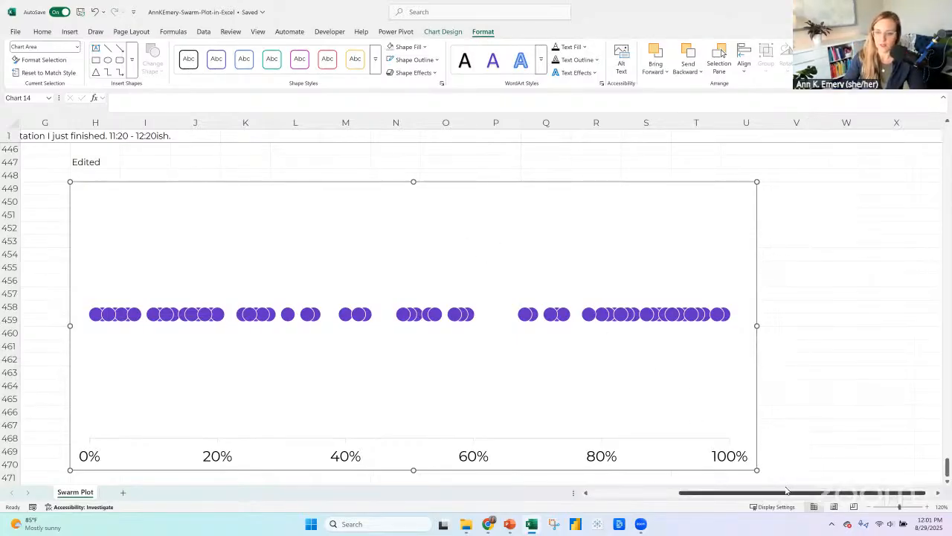
left_click_drag(789, 492, 697, 494)
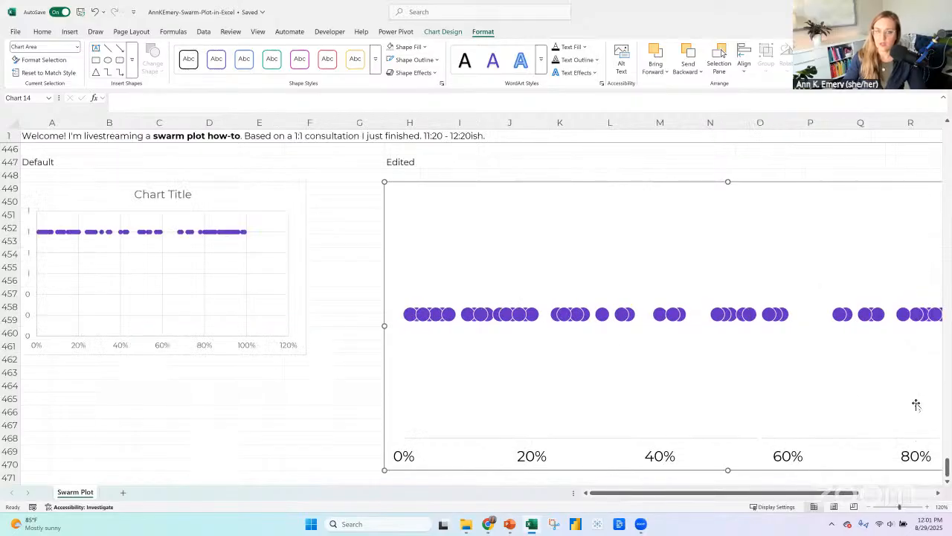
scroll(295, 290, "up", 1)
scroll(295, 290, "up", 20)
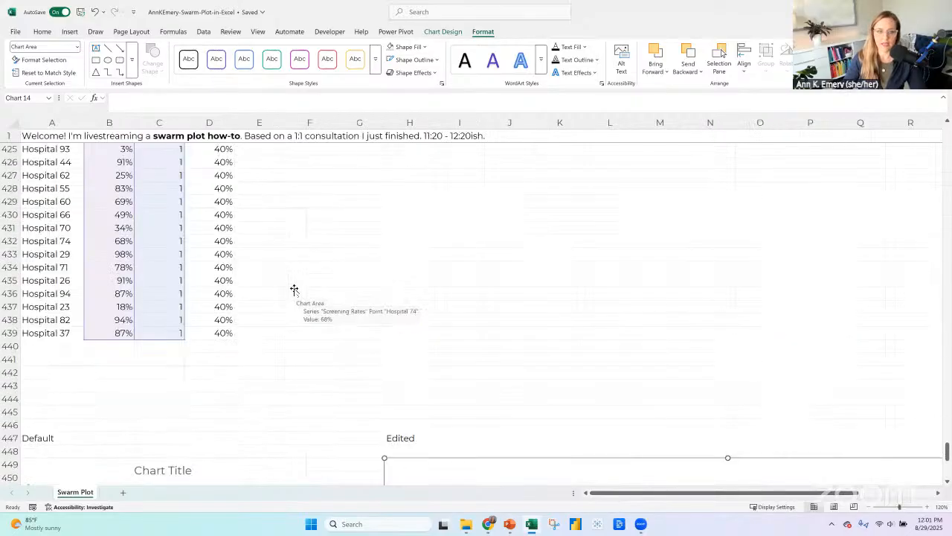
scroll(295, 289, "up", 7)
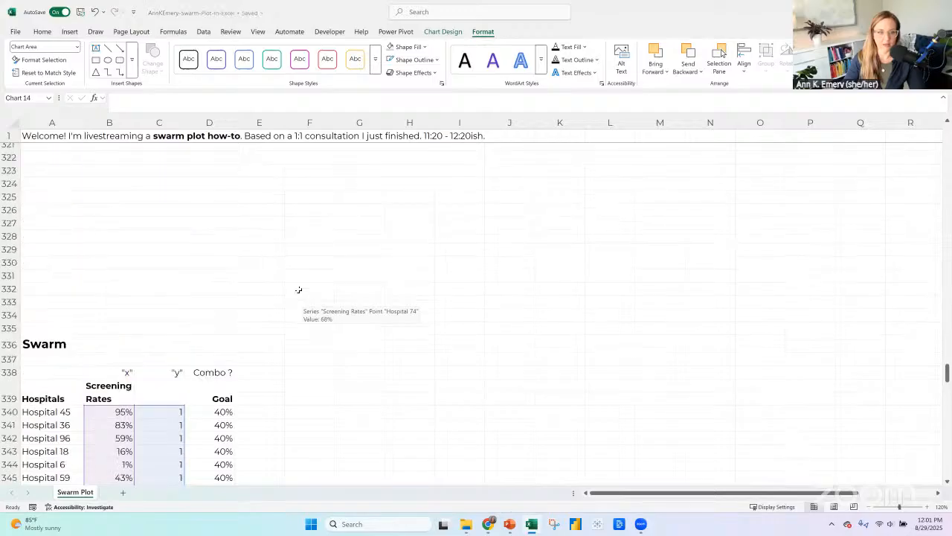
scroll(287, 240, "down", 4)
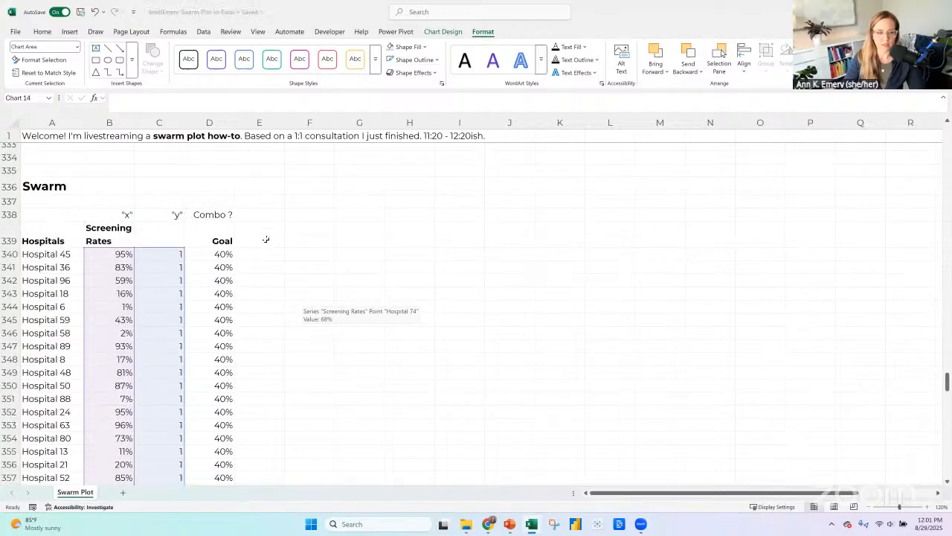
left_click(265, 239)
scroll(276, 299, "down", 20)
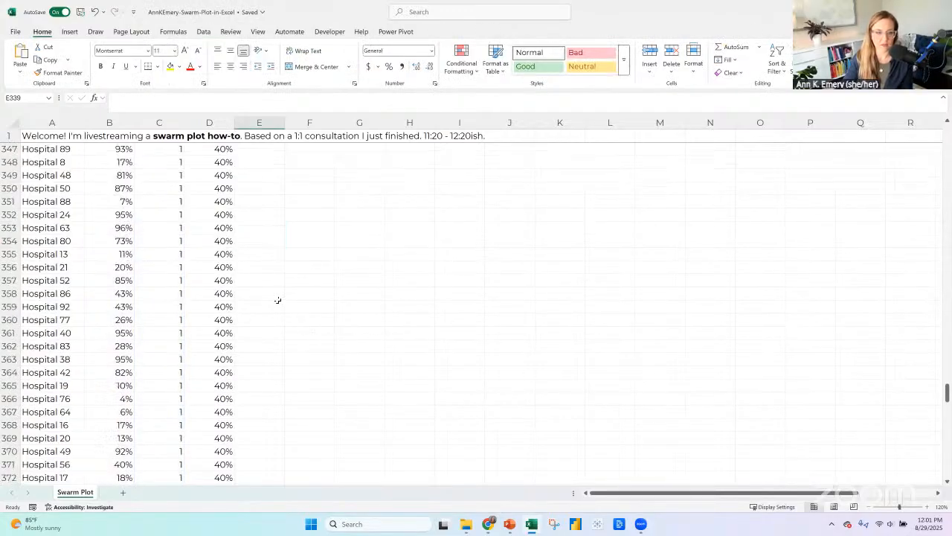
scroll(275, 300, "down", 5)
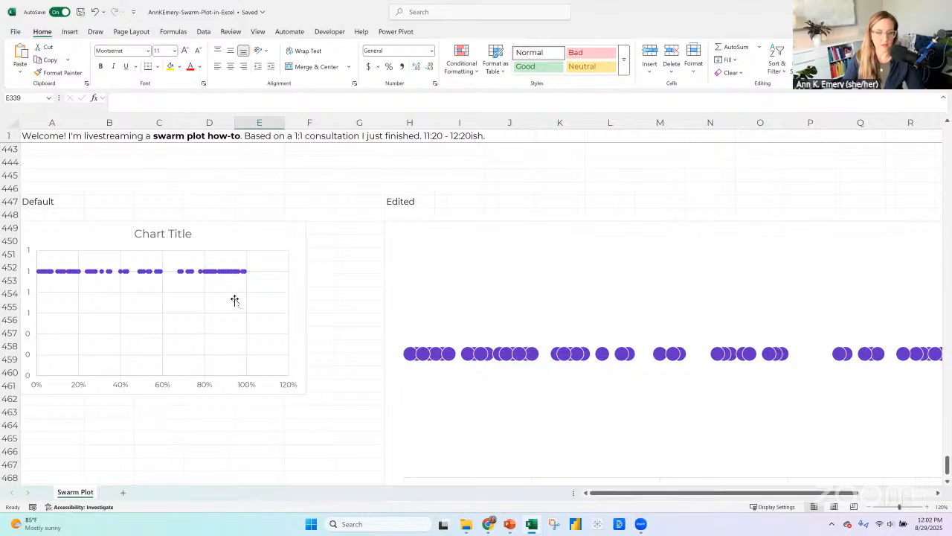
scroll(236, 293, "up", 20)
scroll(236, 293, "up", 19)
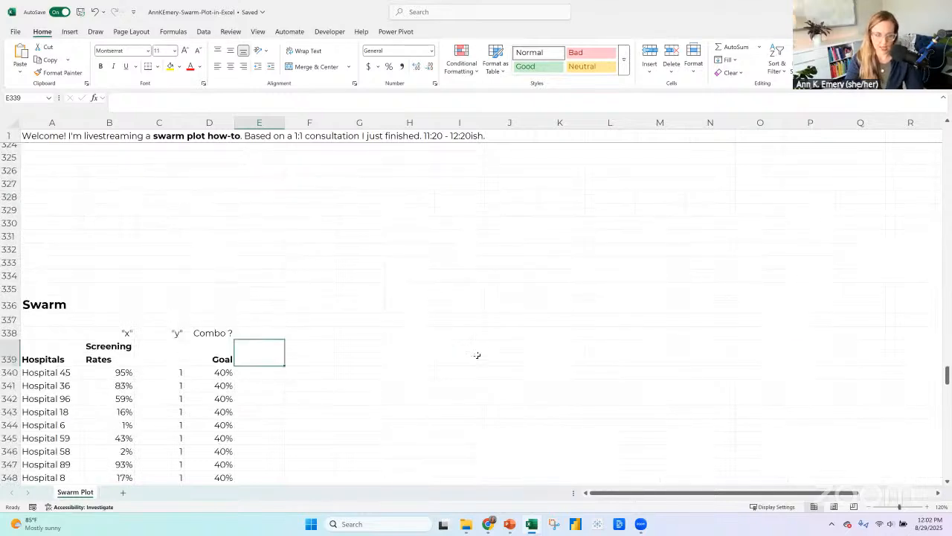
Enter the header "x" with jittering in cell E338 and highlight it yellow.
key("Up")
type("\"x")
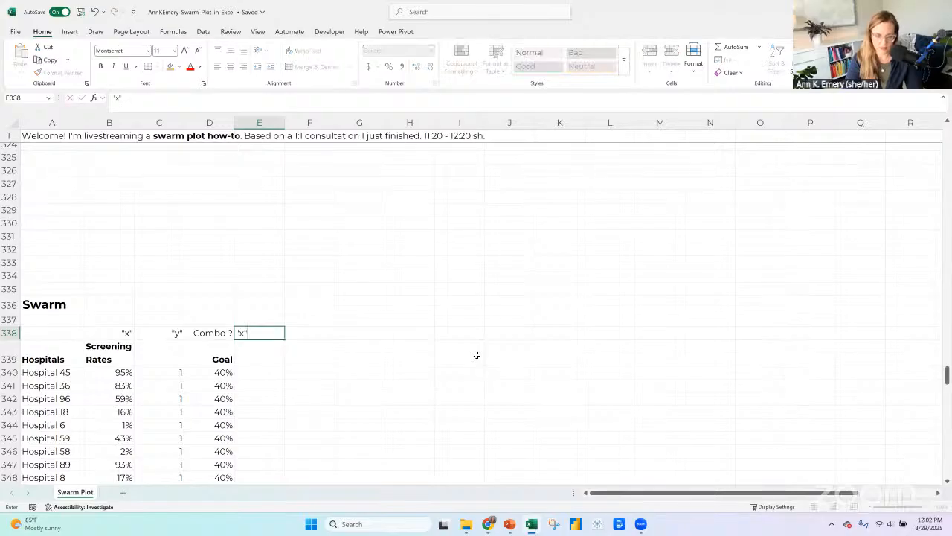
type("\"")
key("Return")
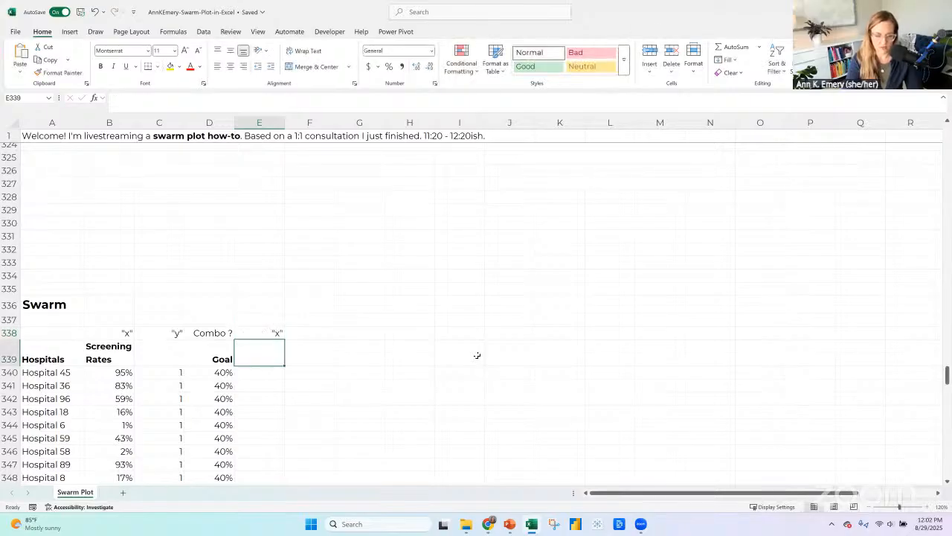
key("Up")
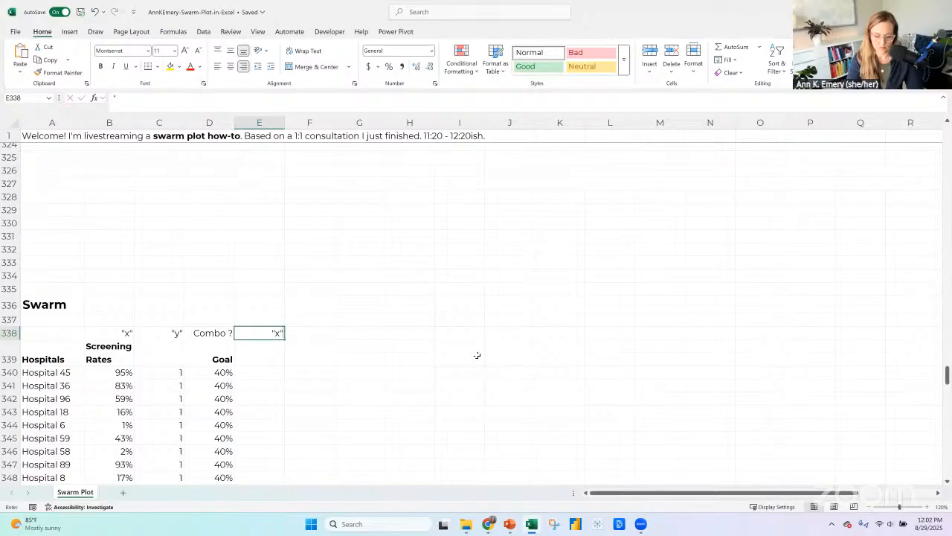
type("with j")
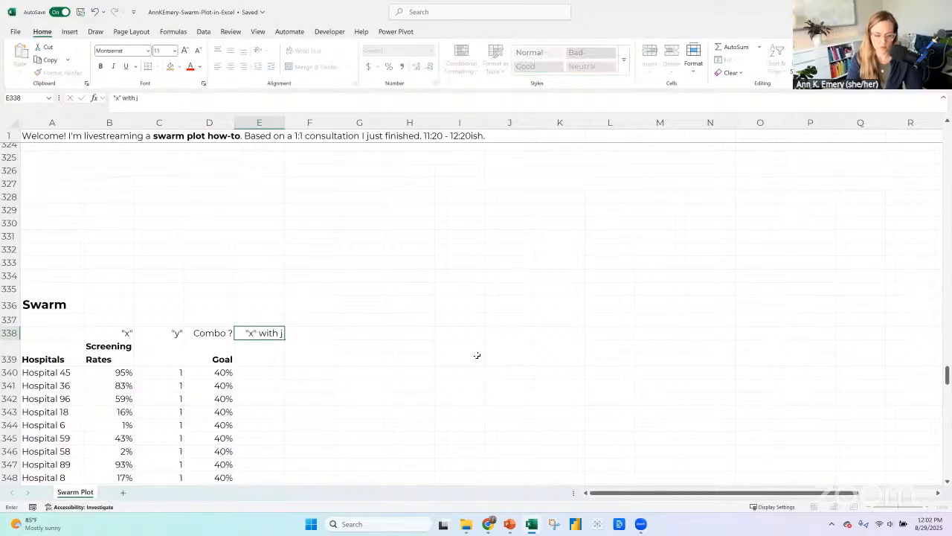
type("it")
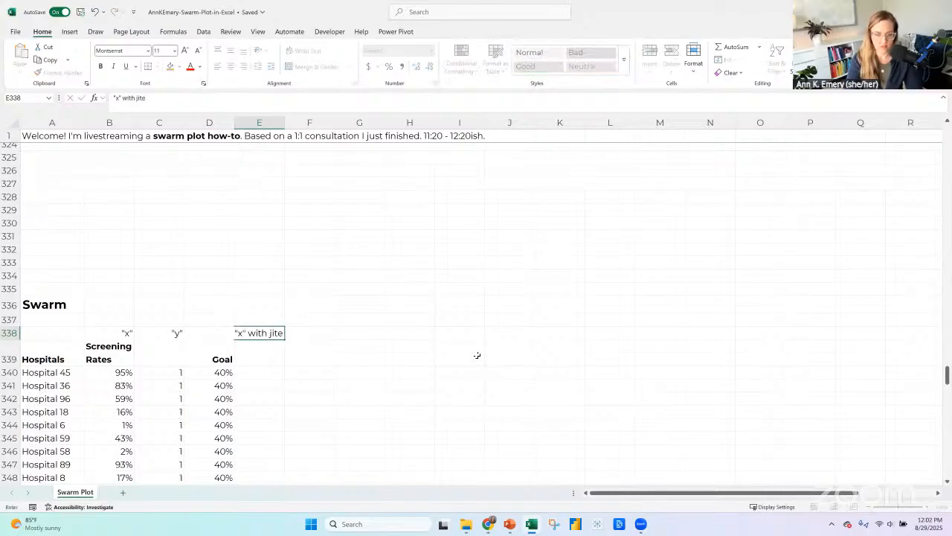
type("tering")
key("Return")
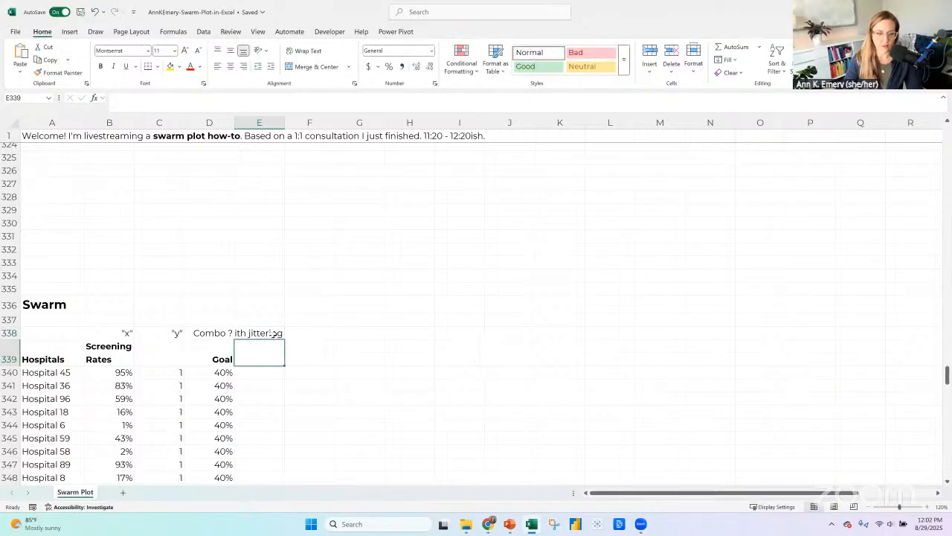
key("Up")
left_click(171, 67)
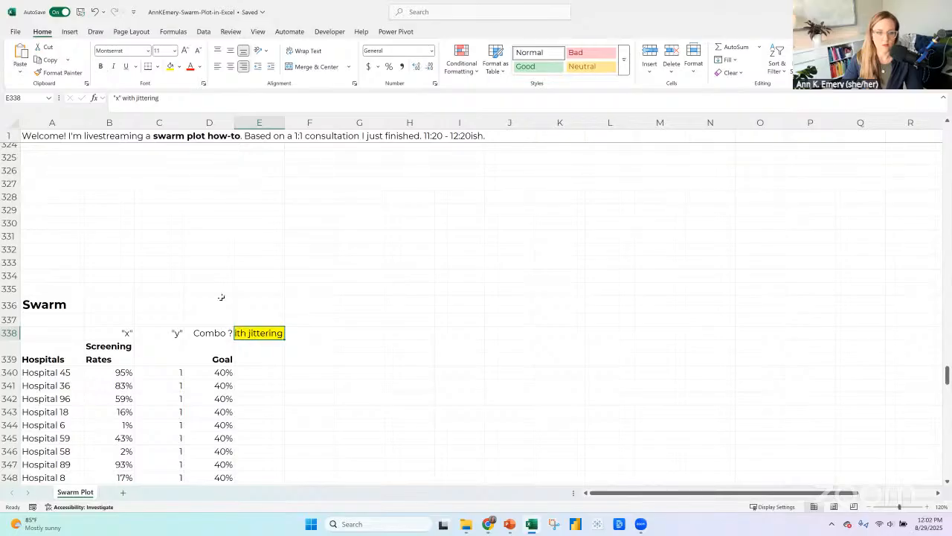
Copy the "y" and jittering headers down from row 338 into row 339 and clear the labels in B338:E338.
left_click(169, 330)
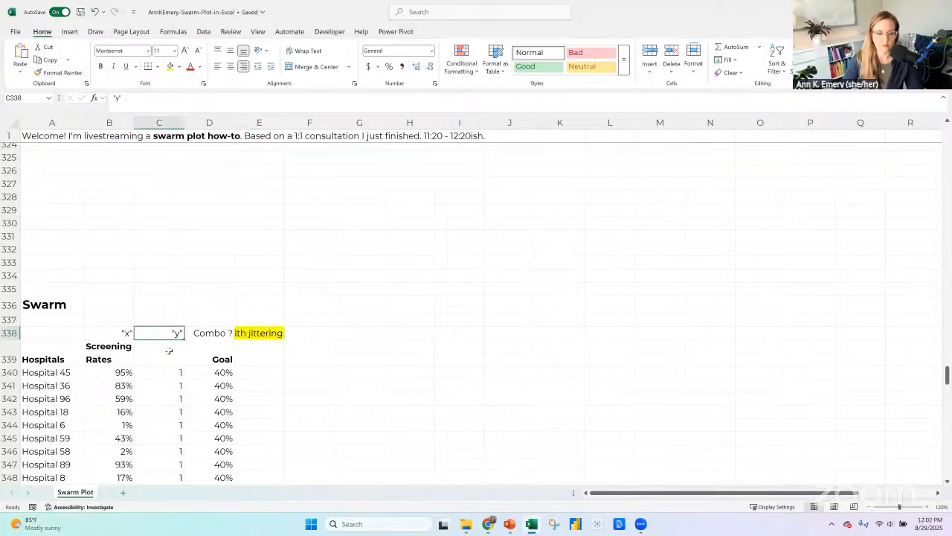
key("ctrl+c")
left_click(169, 360)
key("ctrl+v")
left_click(260, 336)
key("ctrl+c")
left_click(260, 357)
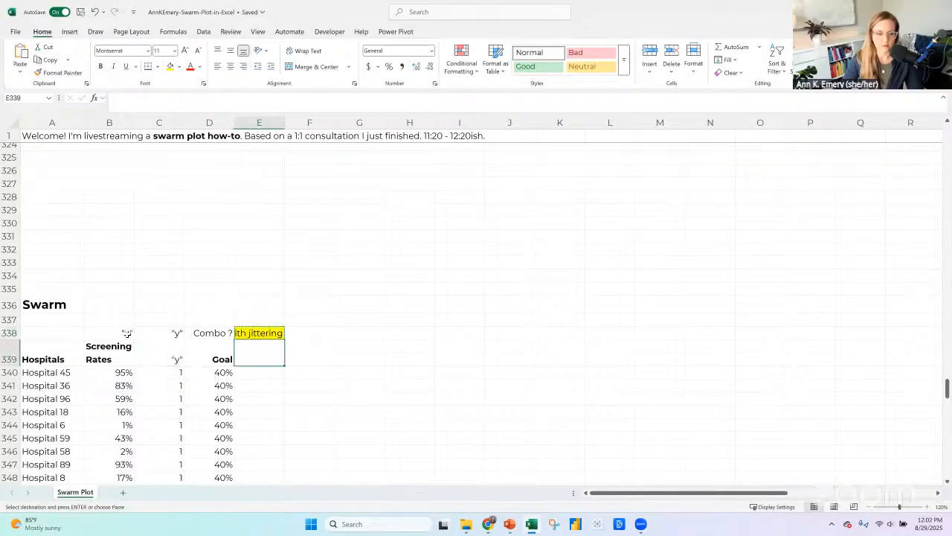
key("ctrl+v")
left_click_drag(127, 334, 257, 336)
key("Delete")
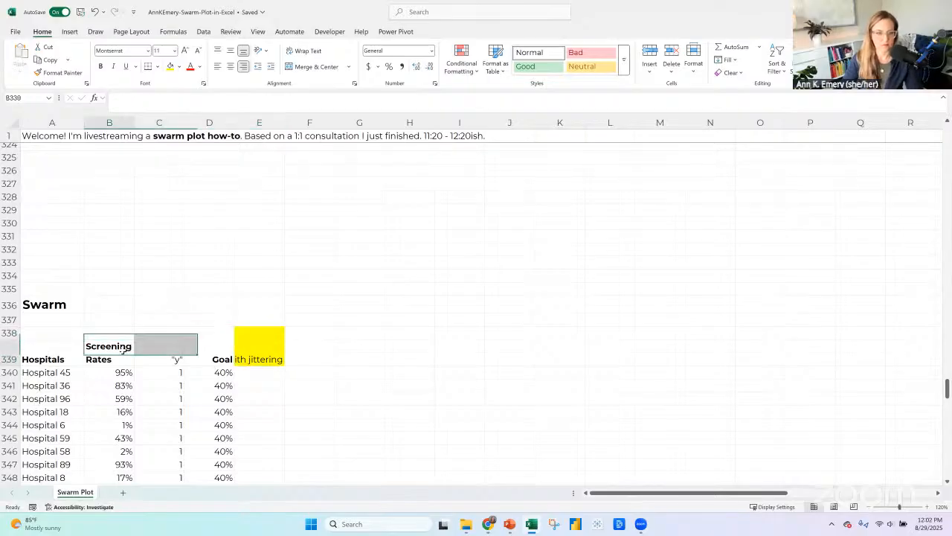
Extend the column B header in row 339 to read Screening Rates ("x").
double_click(123, 355)
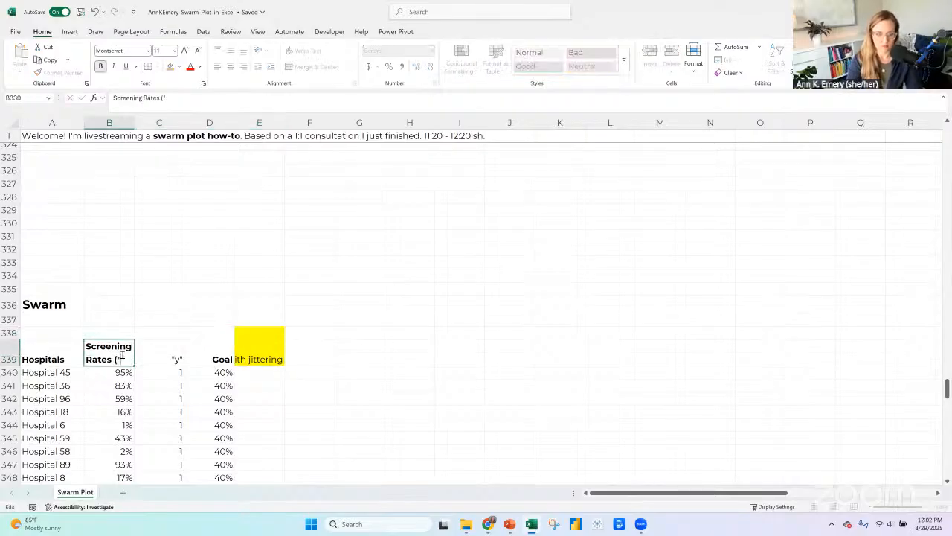
type("(\"x\"")
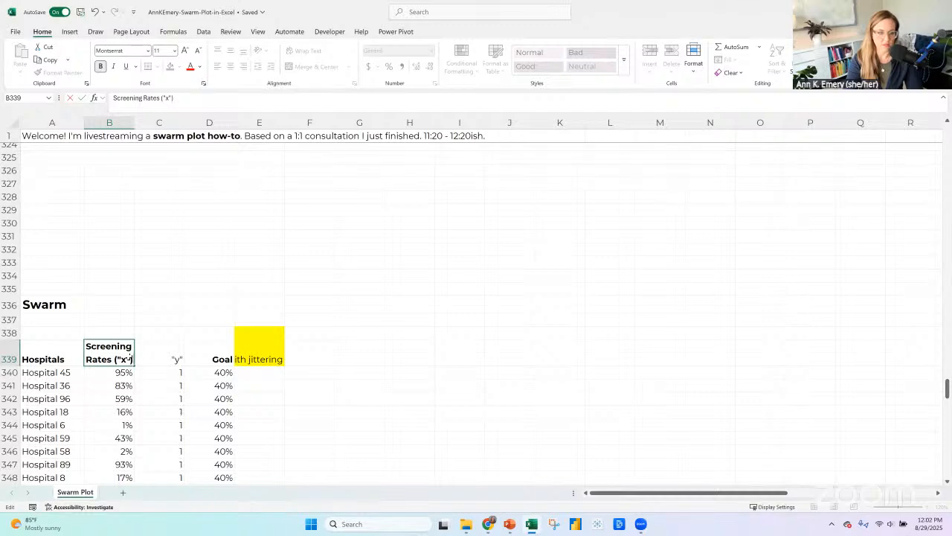
type(")")
key("Return")
left_click(159, 358)
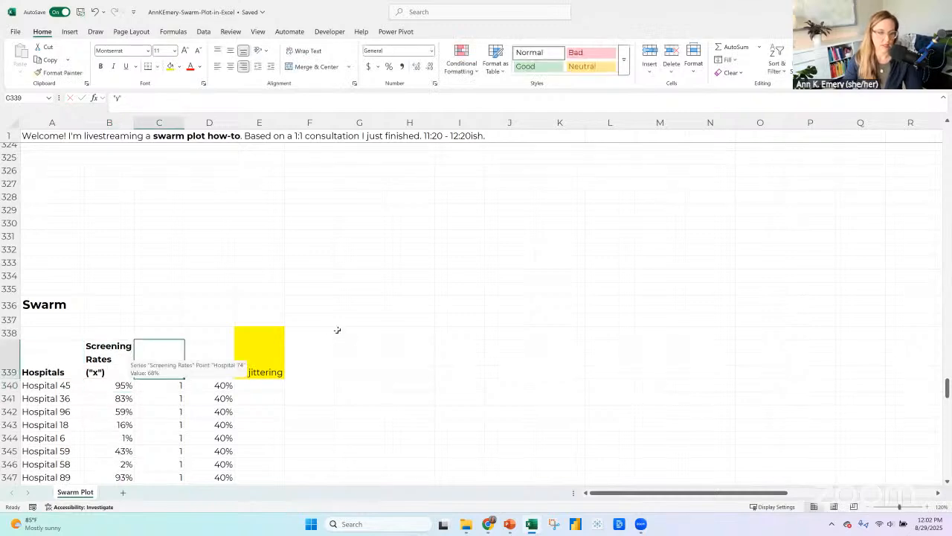
scroll(337, 330, "down", 2)
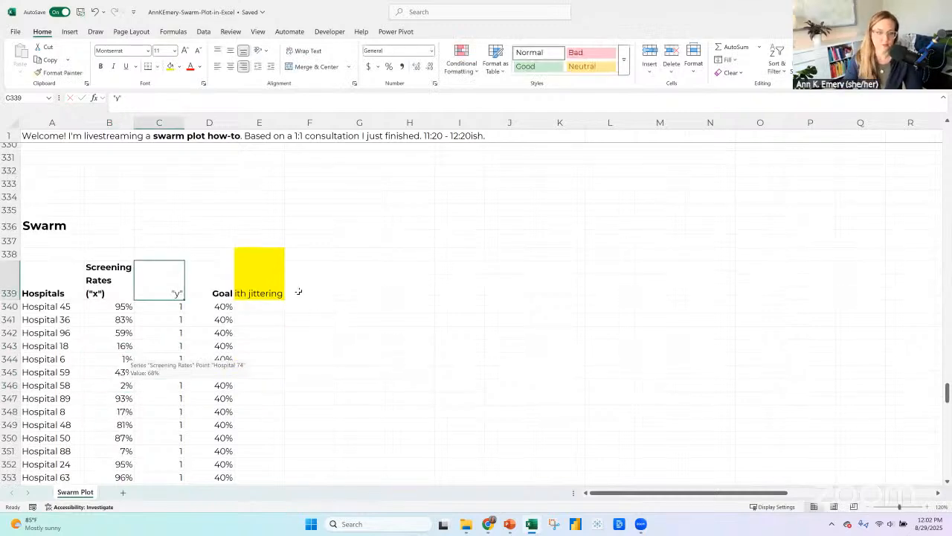
Format cells E338:E339 with no fill, wrapped text and bold.
left_click(273, 278)
left_click_drag(273, 253, 269, 287)
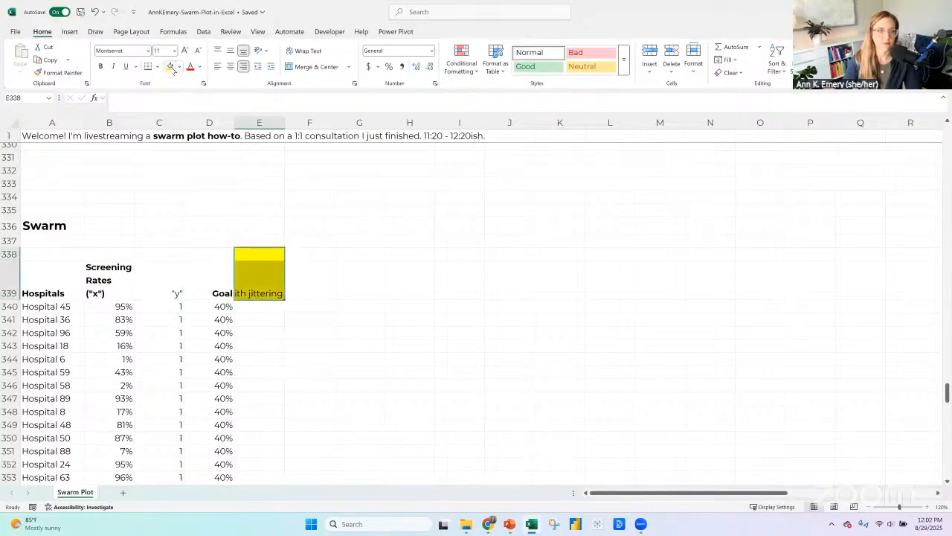
left_click(178, 67)
left_click(195, 233)
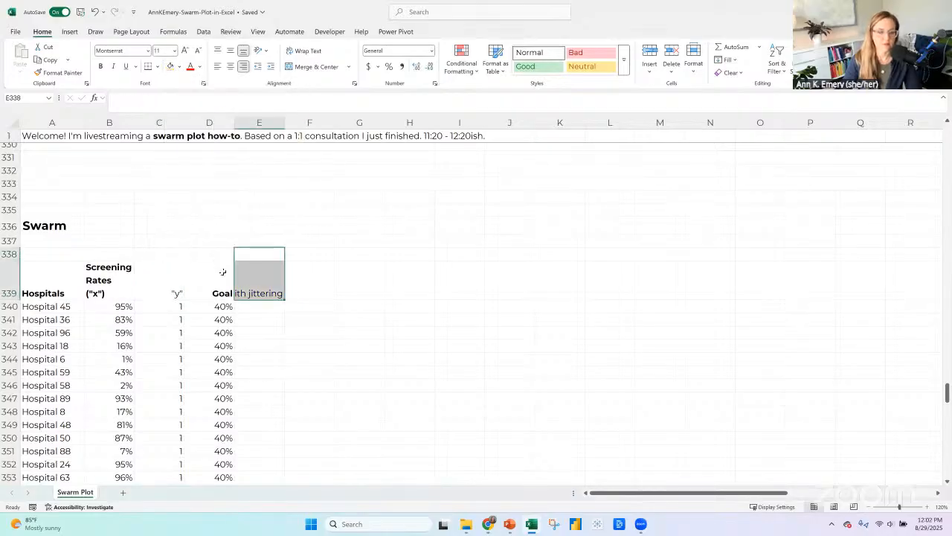
left_click(305, 51)
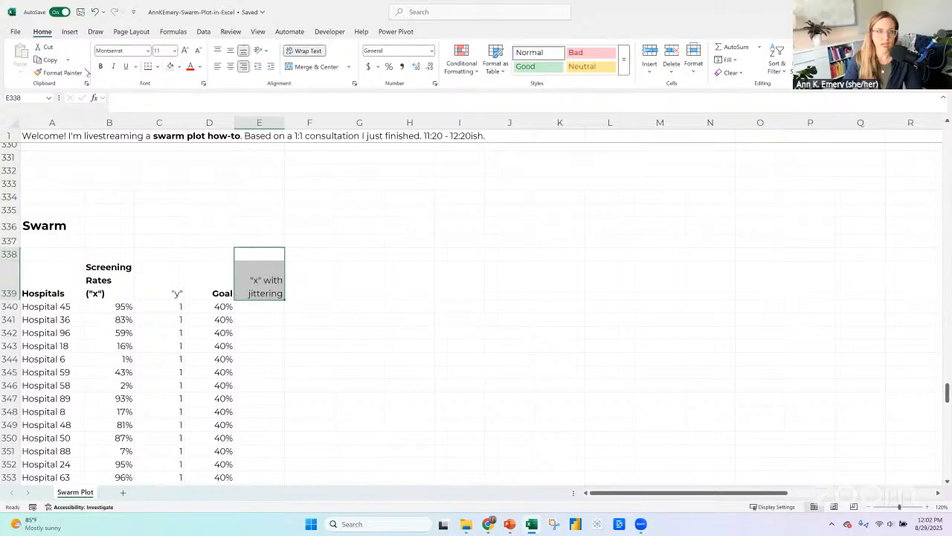
left_click(101, 66)
key("Down")
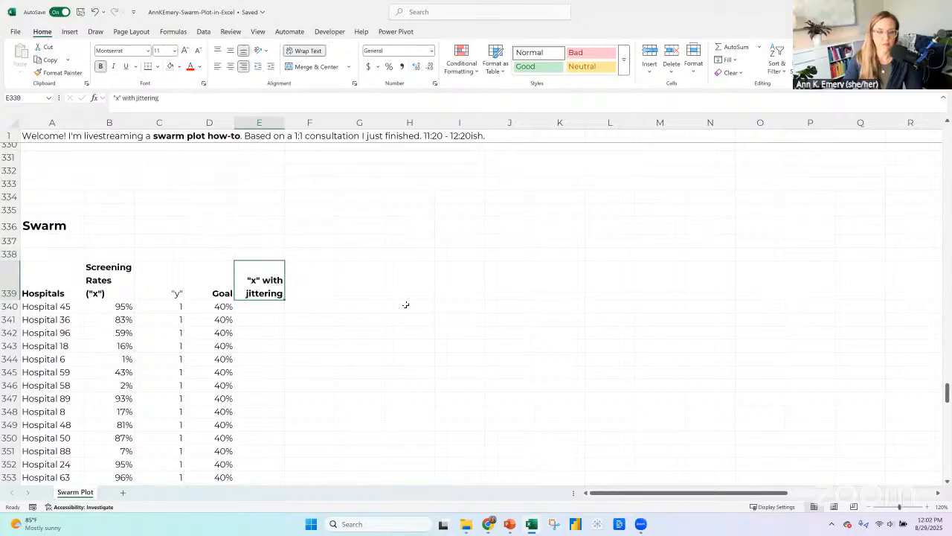
scroll(284, 254, "down", 1)
key("Down")
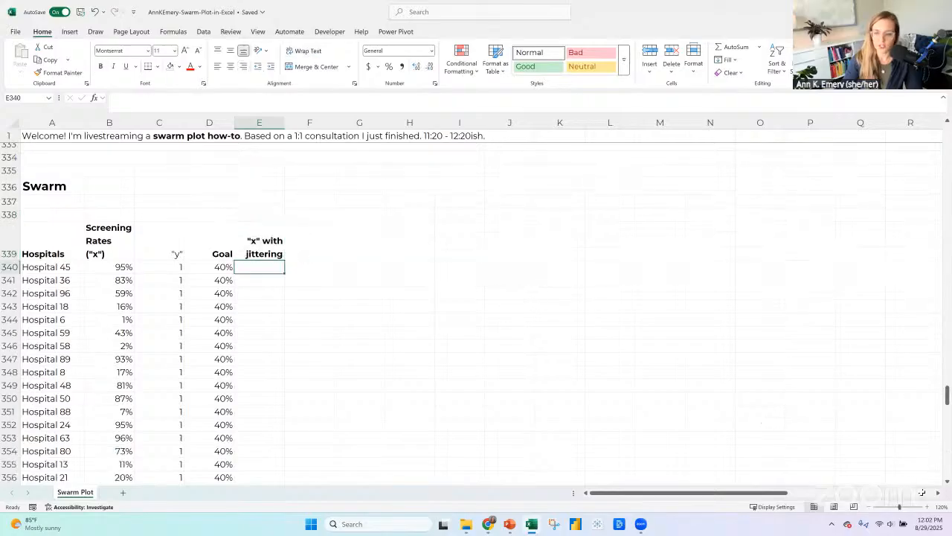
Bold the "y" header in C339 and change the header in E339 to "y" with jittering.
left_click(177, 244)
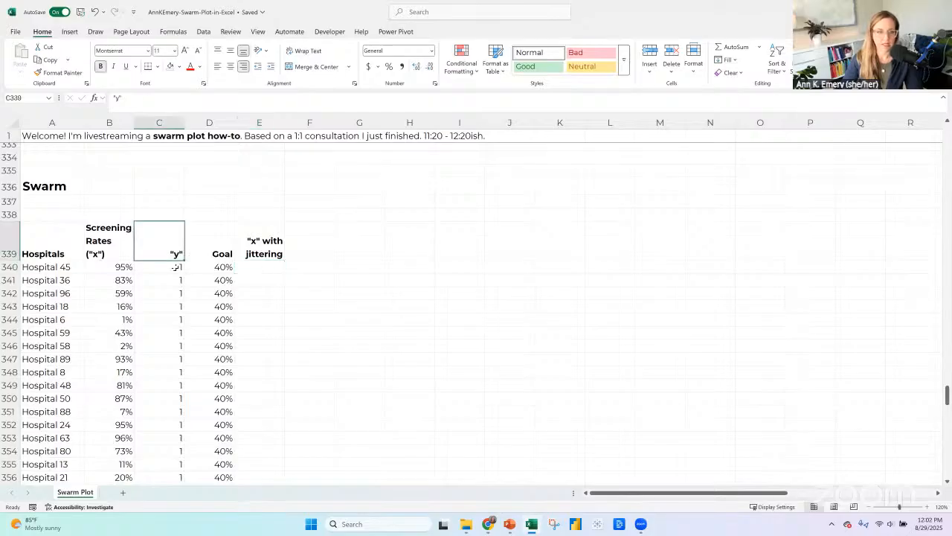
left_click(168, 268)
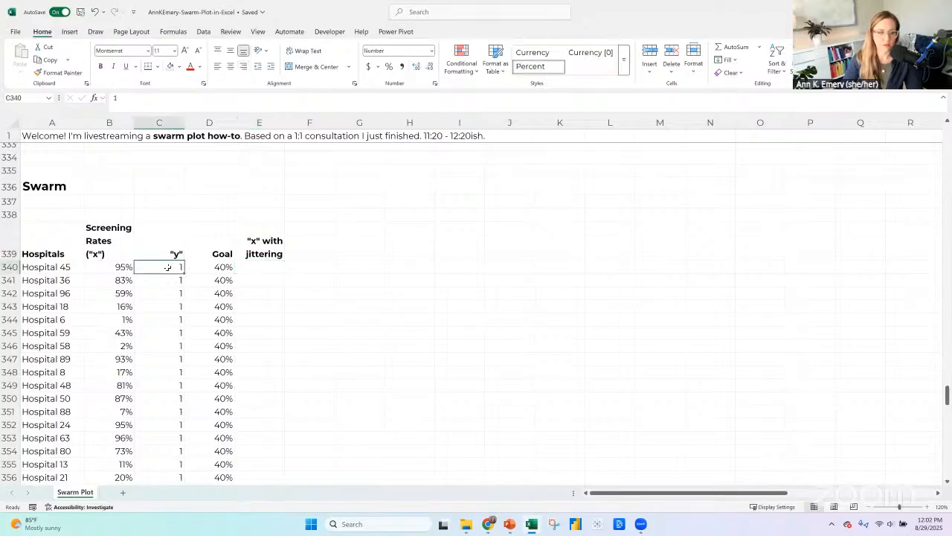
double_click(259, 239)
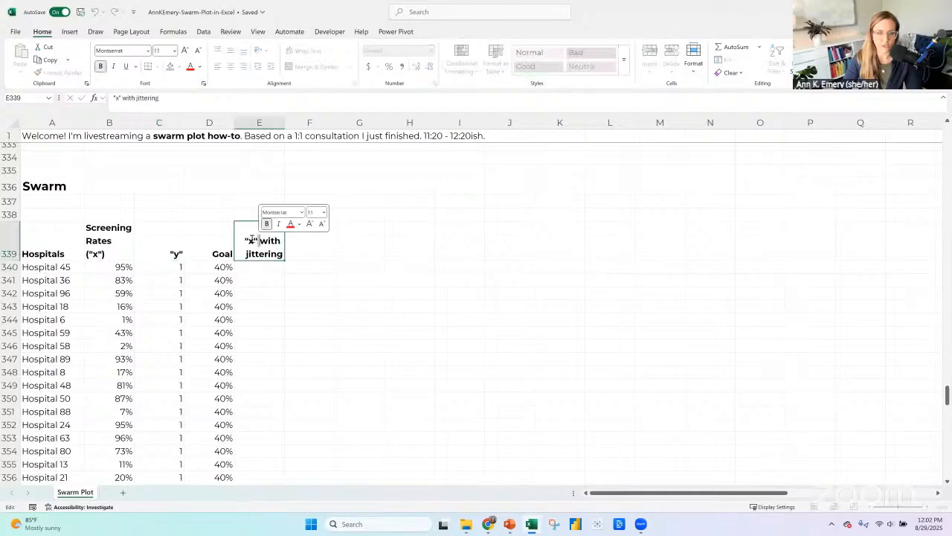
double_click(250, 238)
type("y")
key("Return")
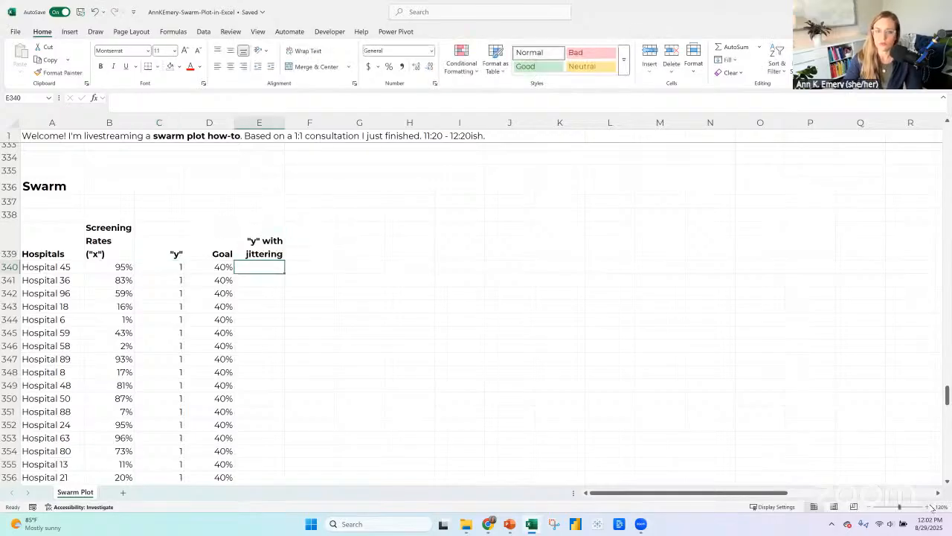
scroll(714, 334, "up", 7, "ctrl")
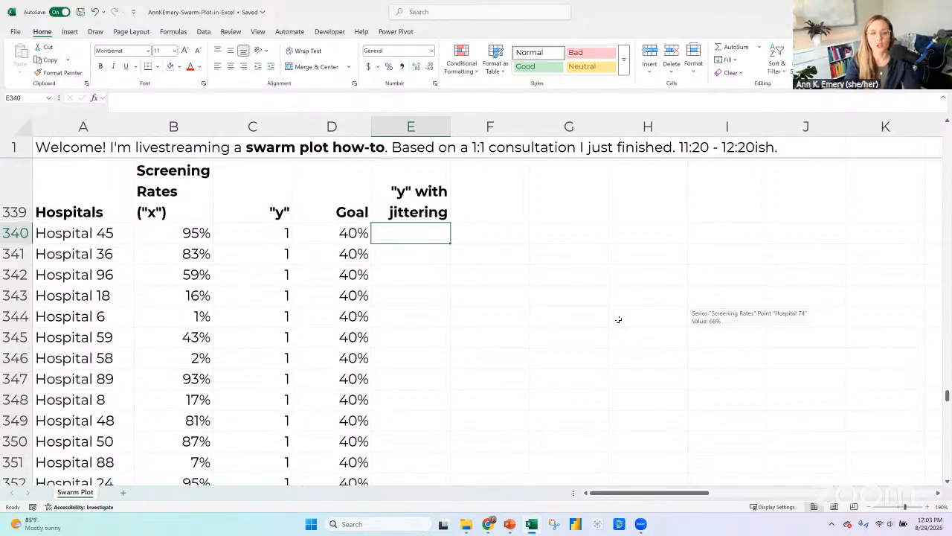
type("=")
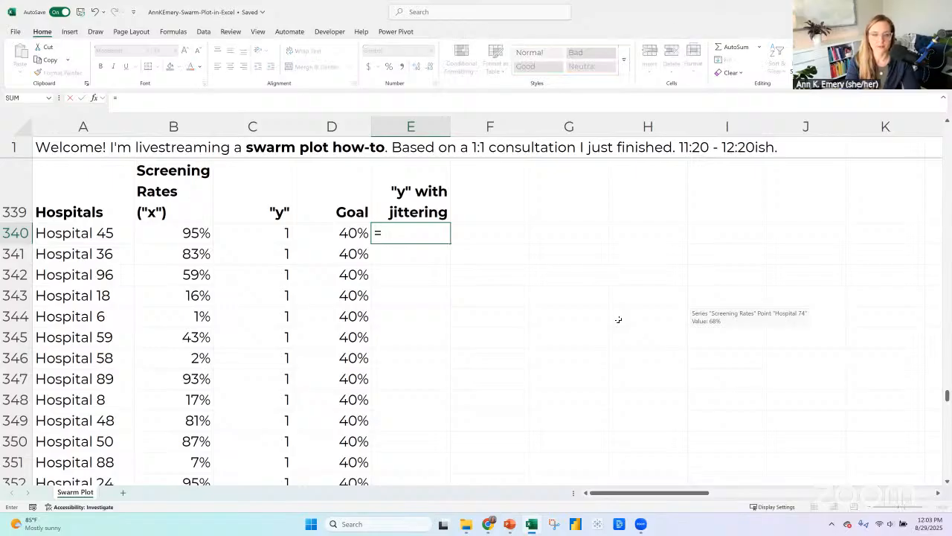
key("Left")
key("Left")
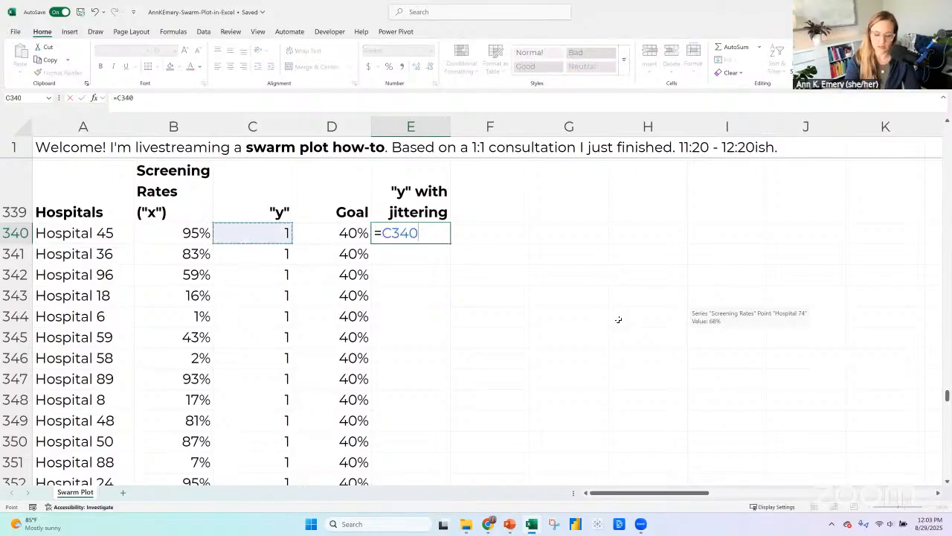
type("+")
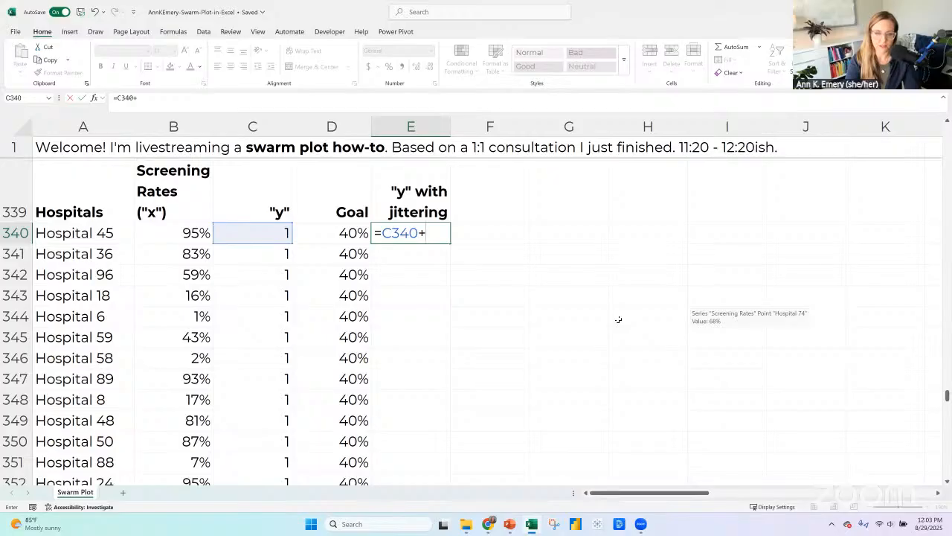
type("rabd")
key("BackSpace")
key("BackSpace")
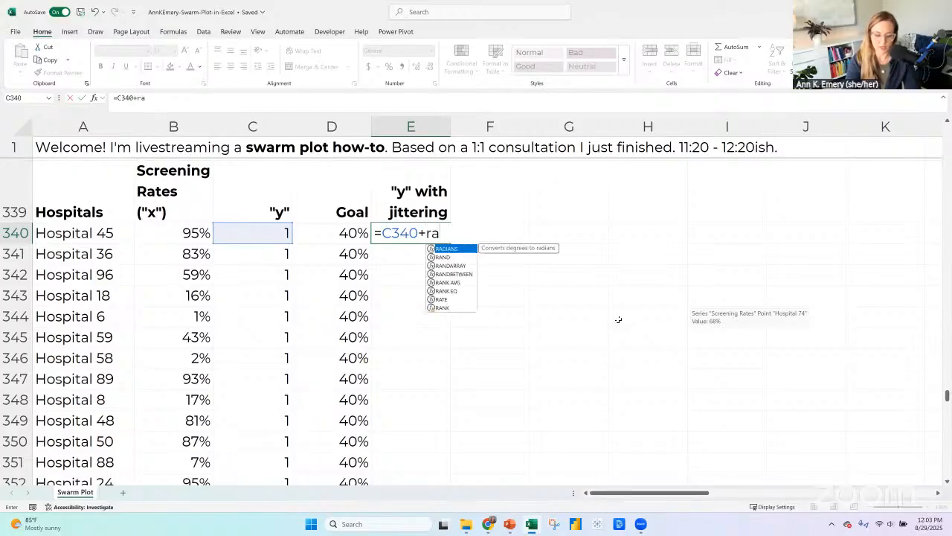
type("ndbetween")
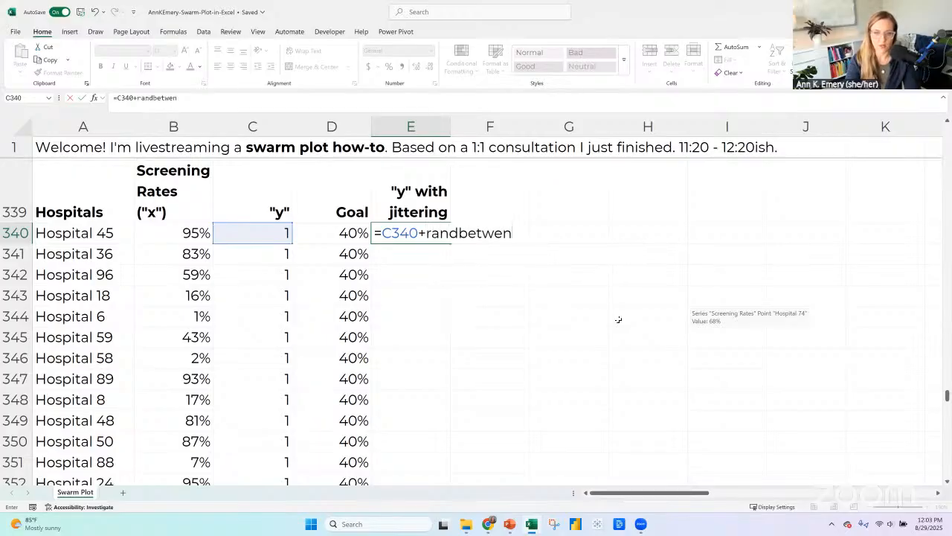
type("(")
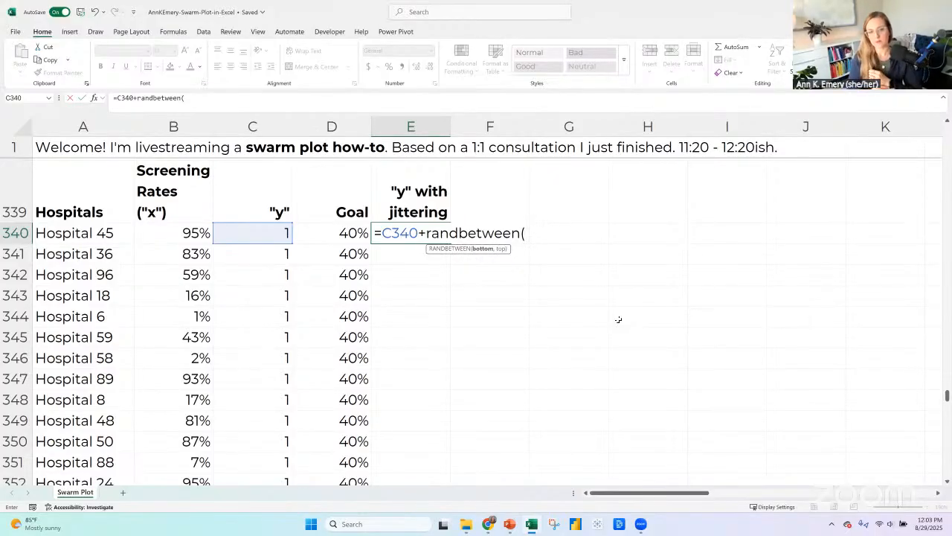
left_click(257, 221)
left_click(550, 249)
left_click(232, 223)
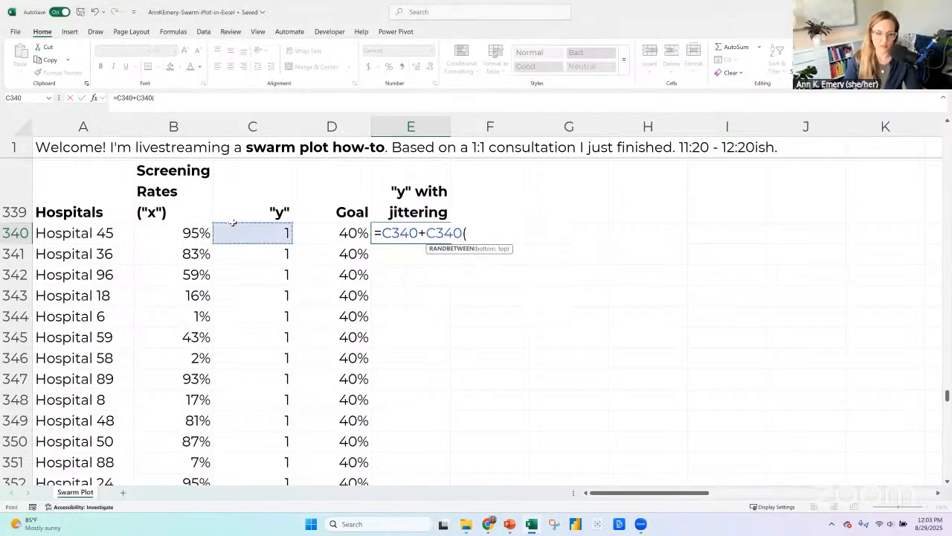
key("Escape")
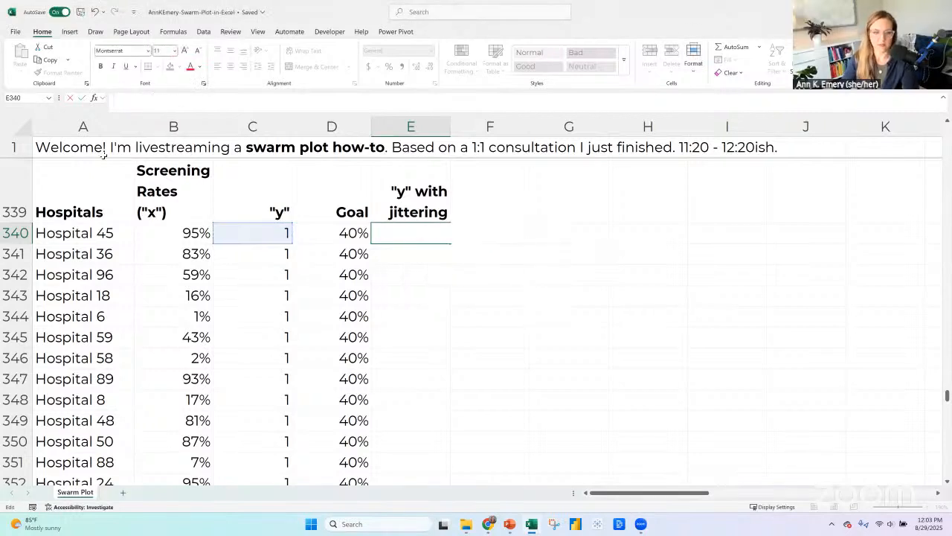
Change the "y" value in C340 to 2 and copy it down to all the remaining hospitals.
key("Down")
left_click(242, 231)
type("2")
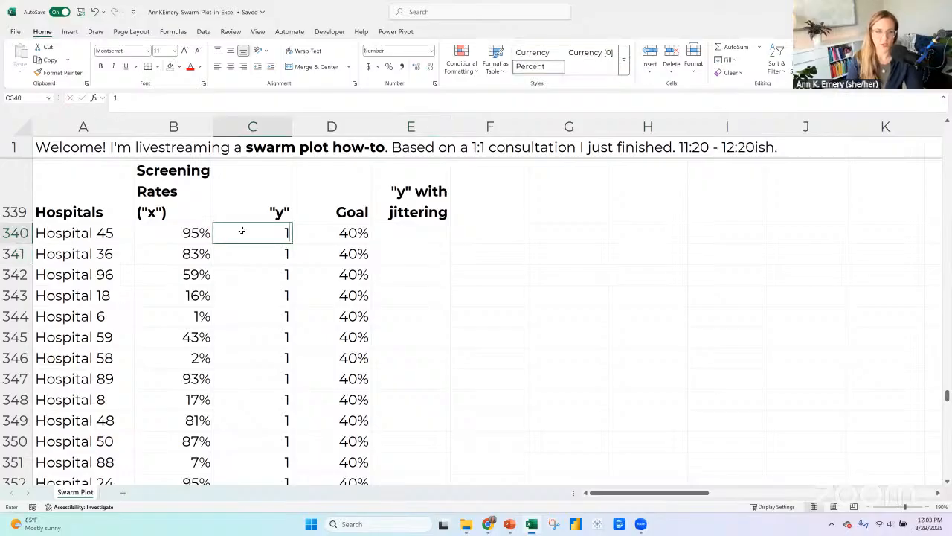
key("Return")
left_click(250, 233)
key("ctrl+c")
left_click(251, 248)
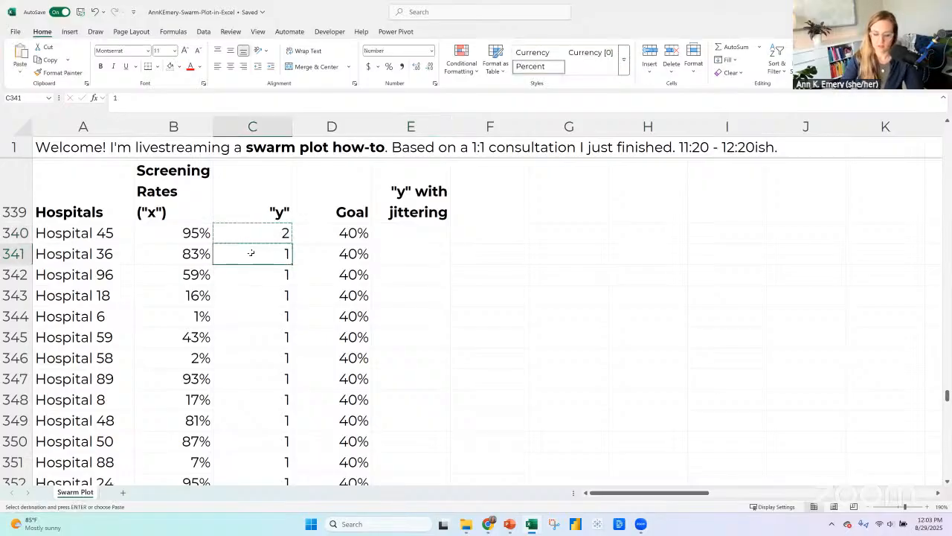
key("ctrl+shift+Down")
key("ctrl+v")
scroll(365, 250, "up", 9)
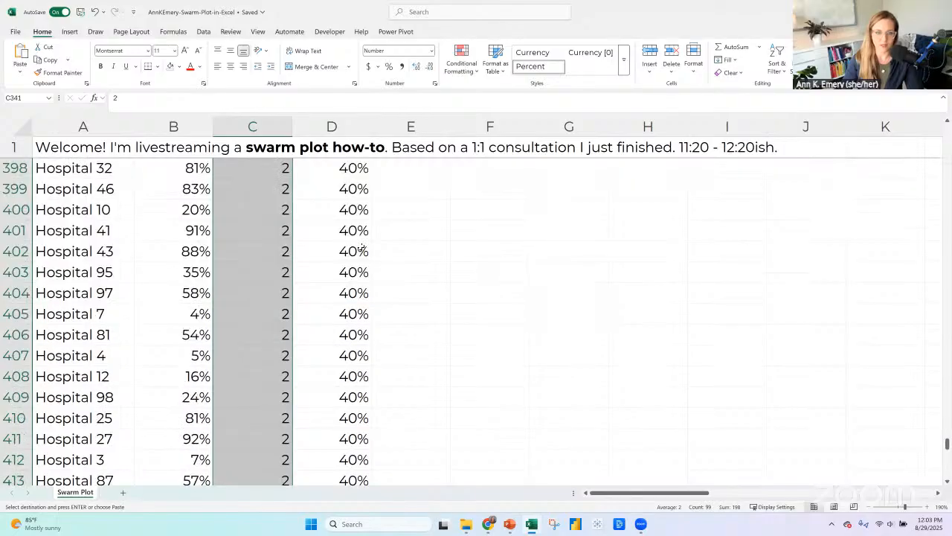
Show the primary vertical axis on the Edited swarm chart.
scroll(363, 248, "down", 17)
scroll(361, 247, "down", 2)
scroll(146, 258, "up", 3)
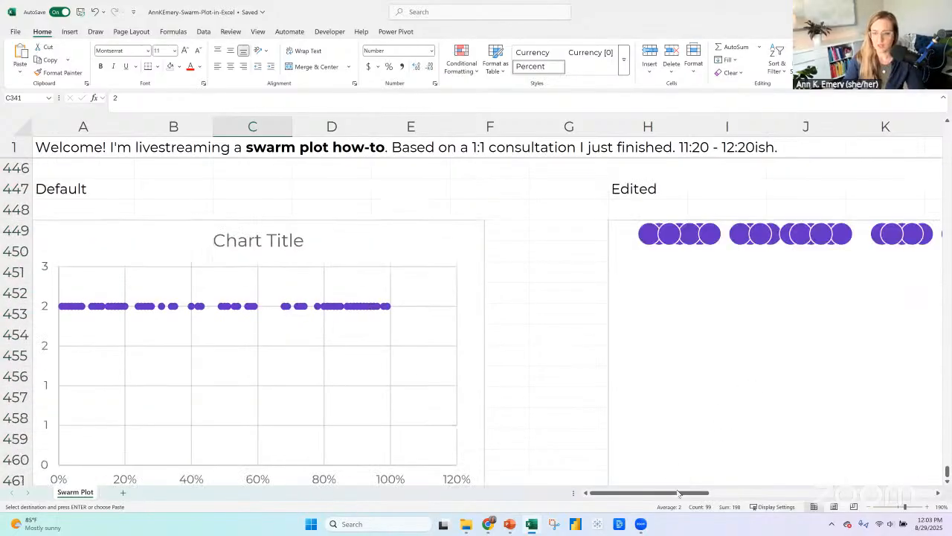
left_click_drag(679, 492, 843, 492)
left_click(513, 225)
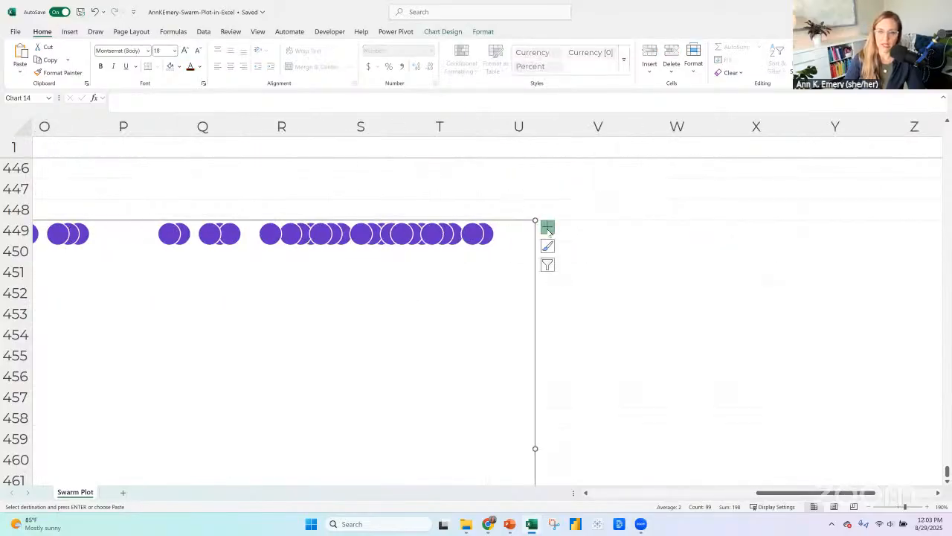
left_click(548, 227)
left_click(622, 244)
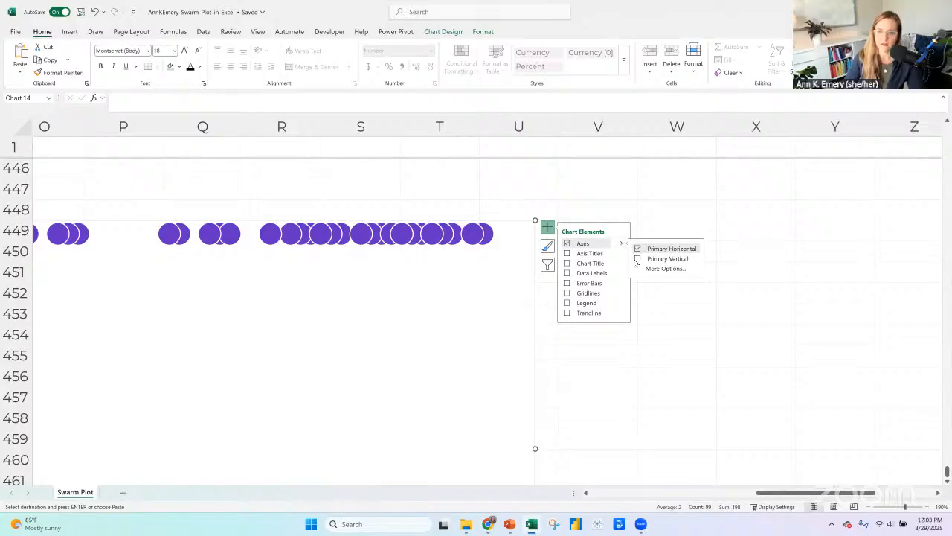
left_click(637, 258)
Set the Edited chart's vertical axis bounds to a minimum of 1 and a maximum of 3.
left_click_drag(790, 494, 698, 493)
scroll(504, 419, "left", 3)
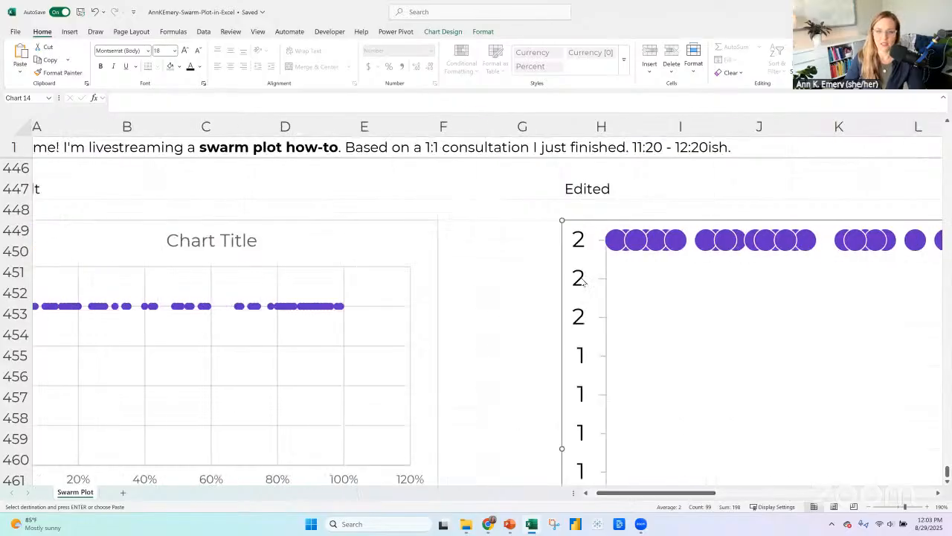
right_click(575, 239)
left_click(607, 366)
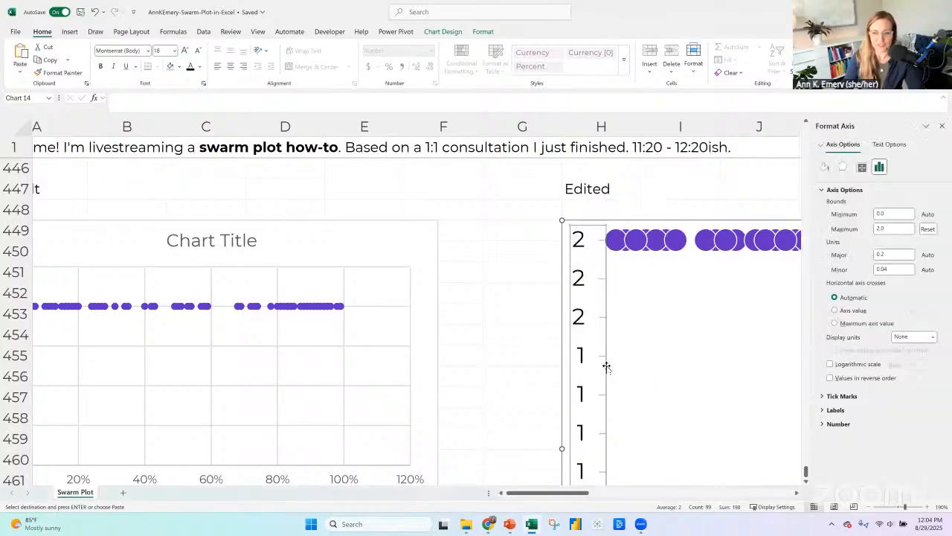
left_click(892, 215)
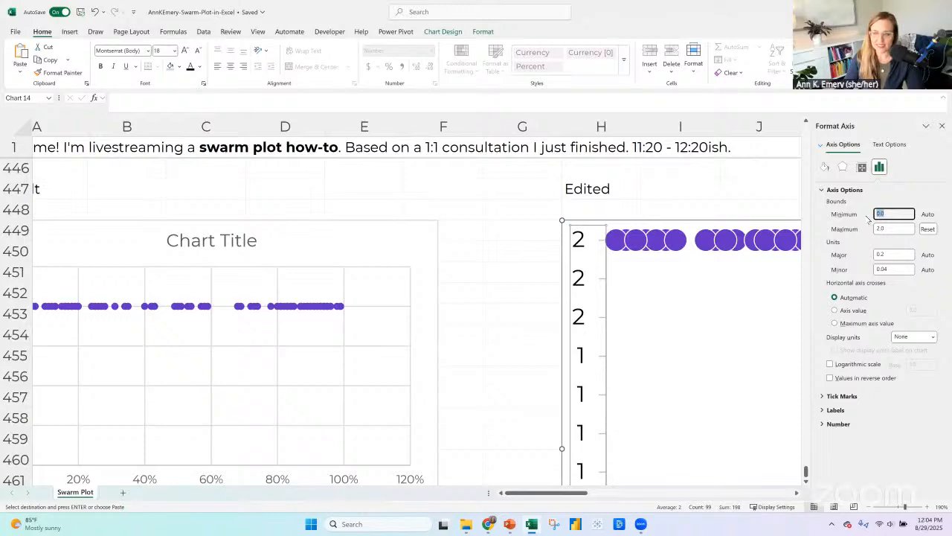
type("1")
key("Tab")
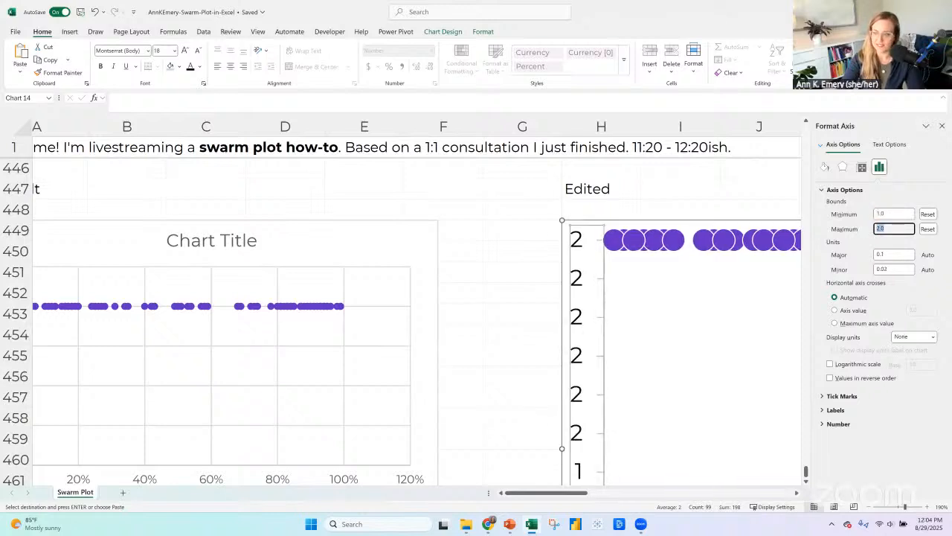
type("3")
key("Return")
left_click(942, 128)
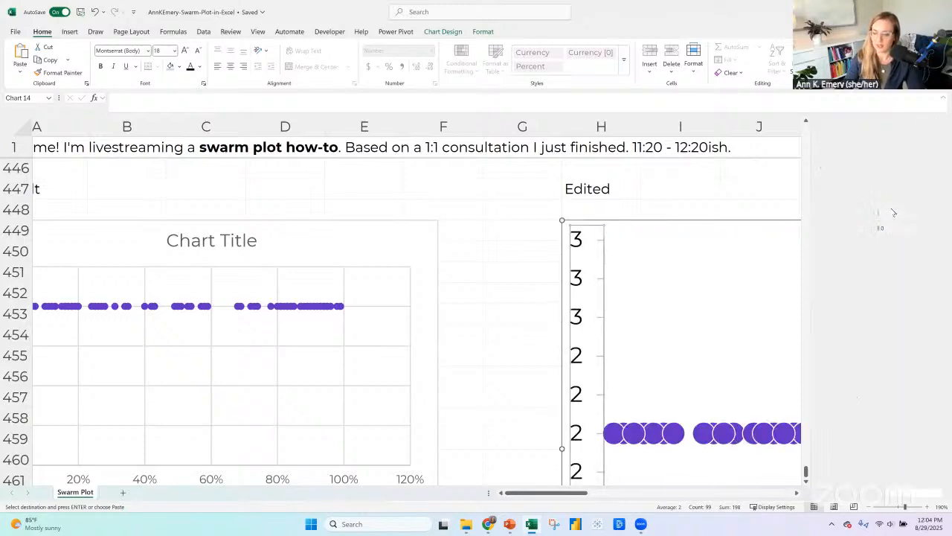
Delete the vertical axis from the Edited chart.
left_click(868, 507)
left_click(868, 507)
left_click(868, 508)
left_click(868, 507)
left_click(868, 507)
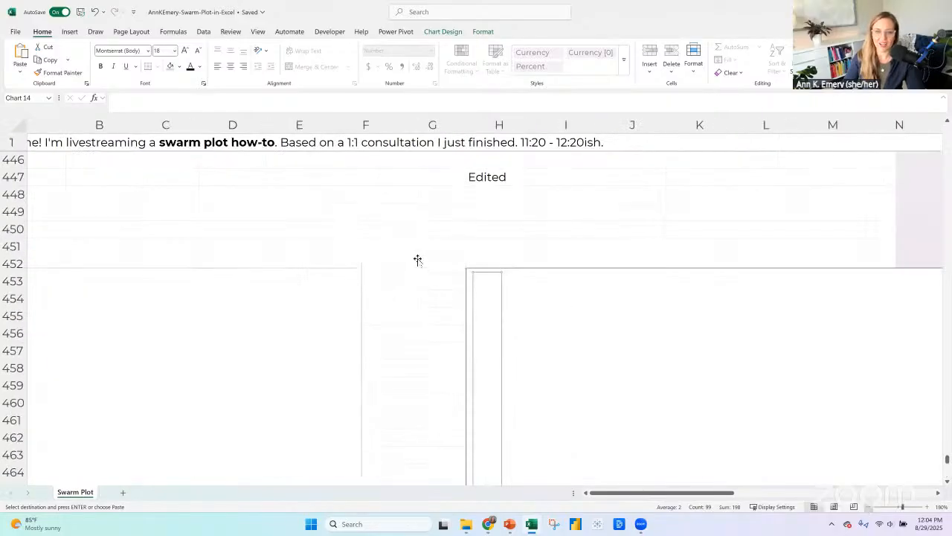
key("Delete")
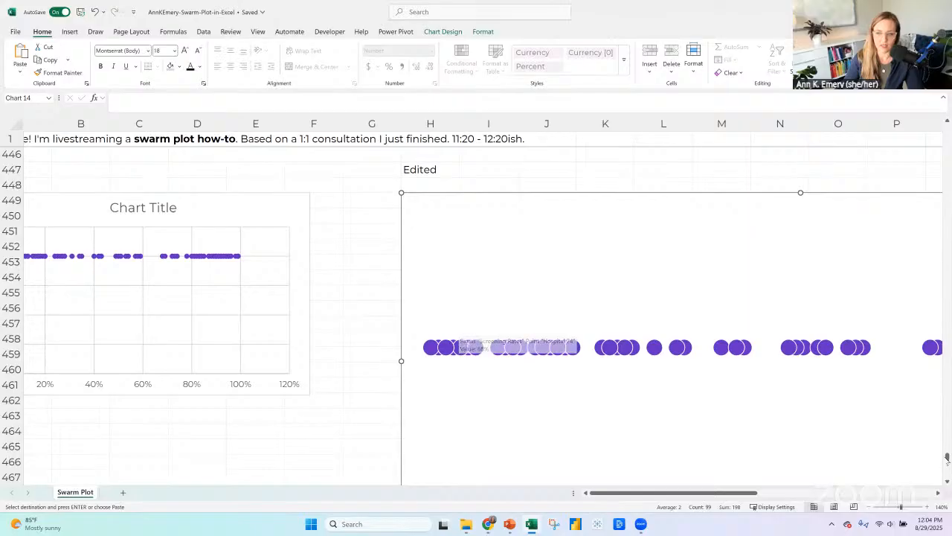
Enter the formula =RANDBETWEEN(1,3) in E340 under the "y" with jittering header.
left_click_drag(947, 457, 948, 395)
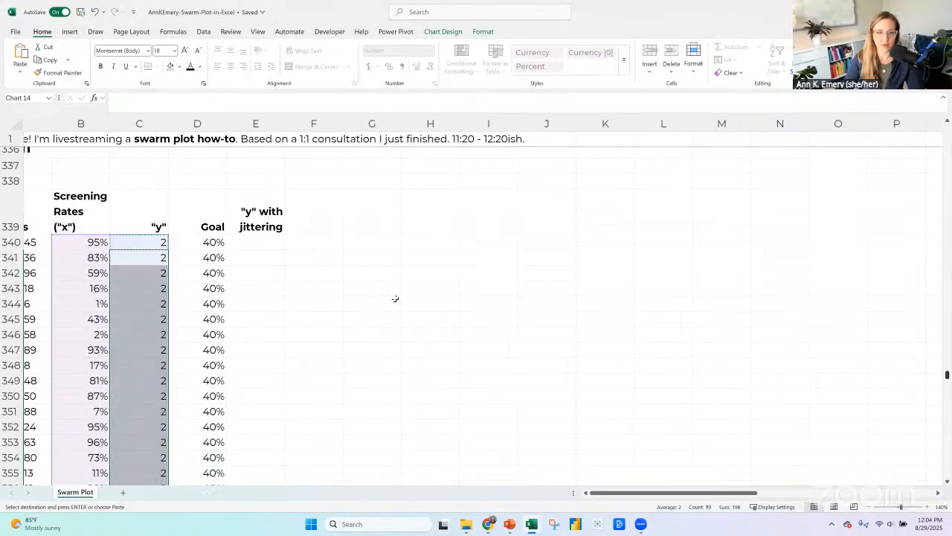
left_click(245, 242)
key("Escape")
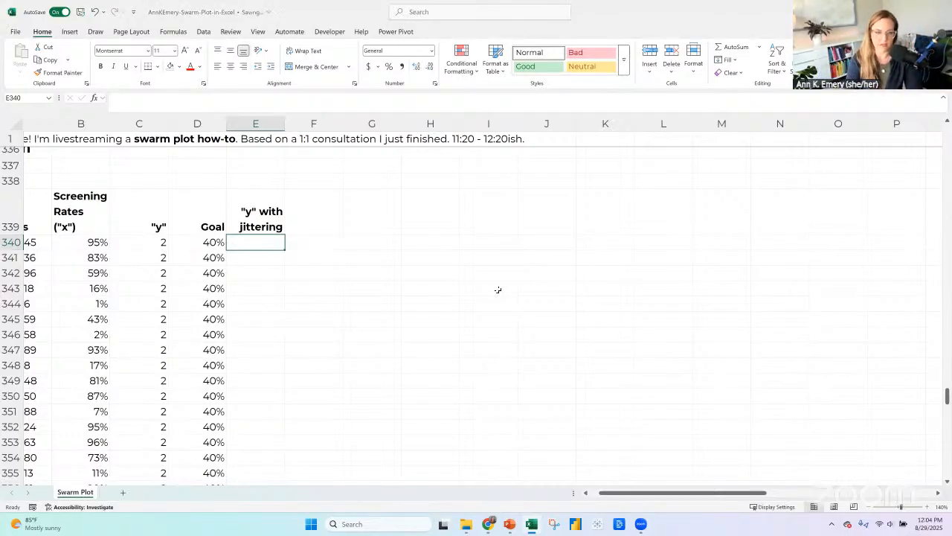
type("=")
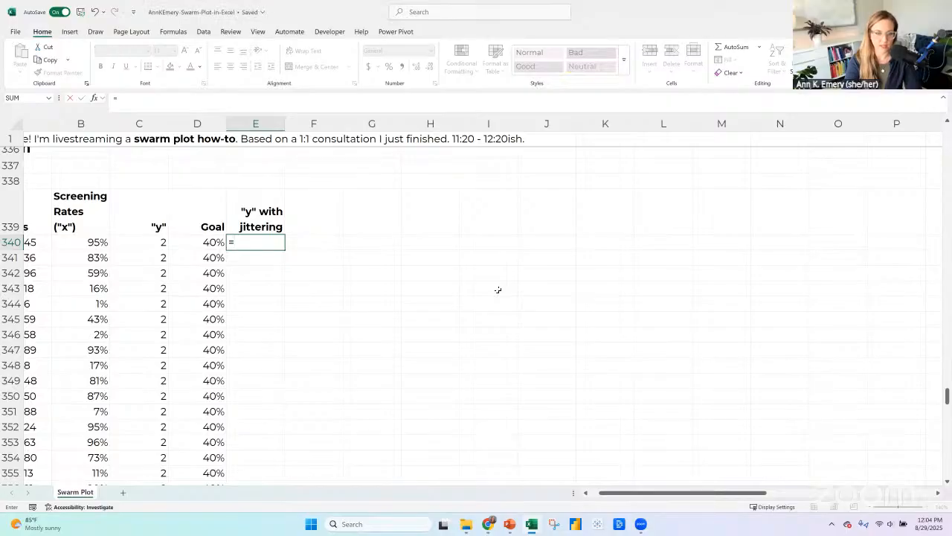
type("randbetween(")
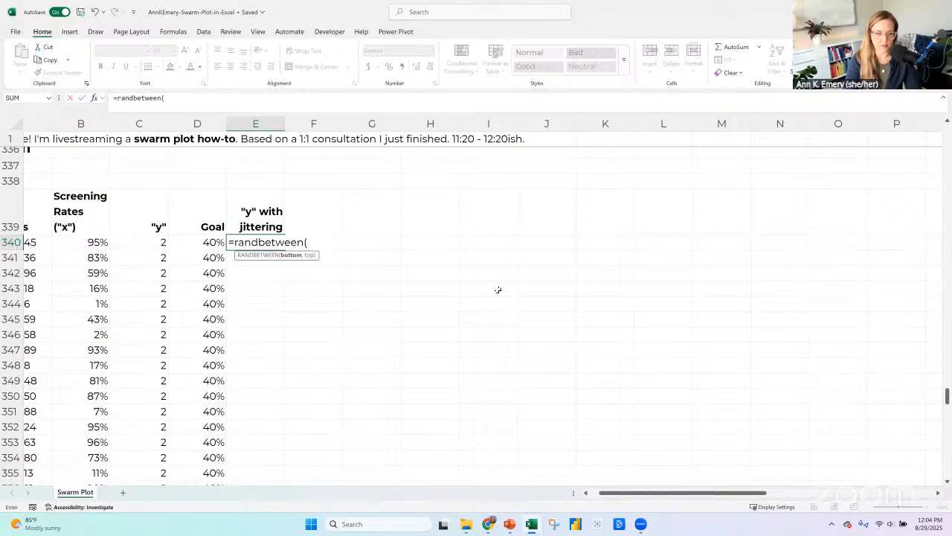
type("1,3")
key("Return")
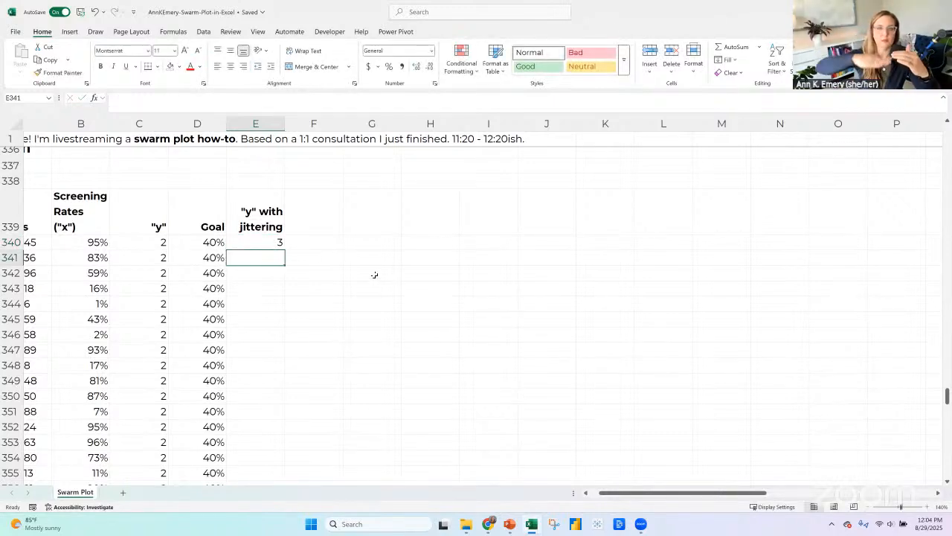
Change the "y" value in C340 to 50 and copy it down through C439.
key("Up")
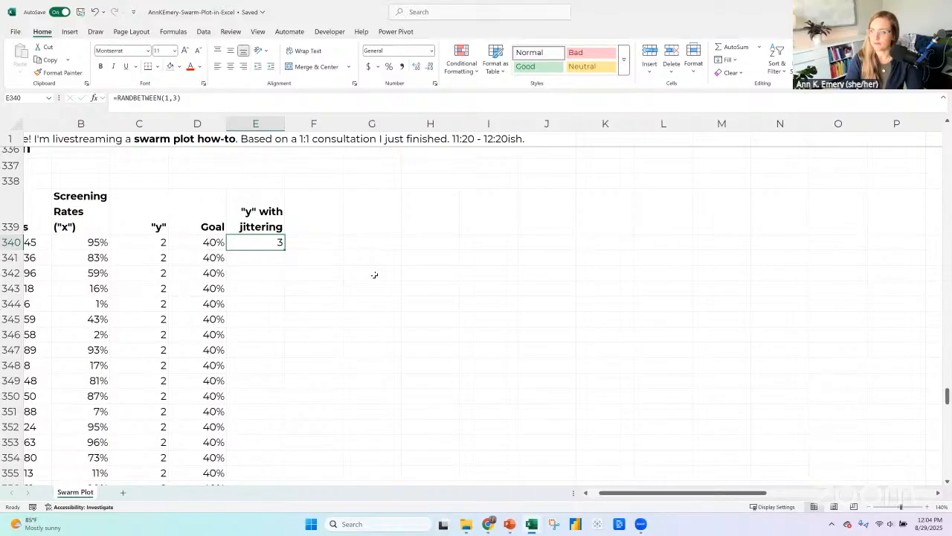
key("Left")
key("Left")
type("50")
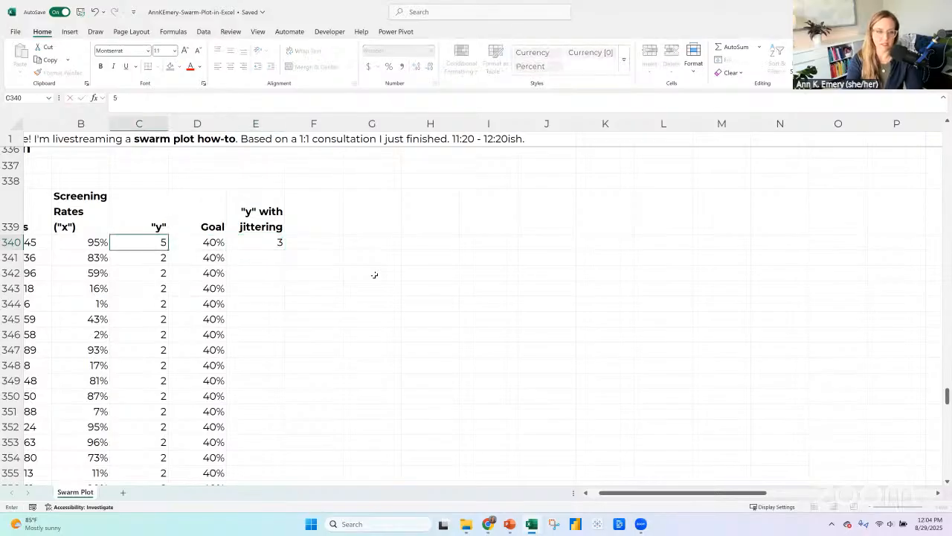
key("Return")
left_click(148, 242)
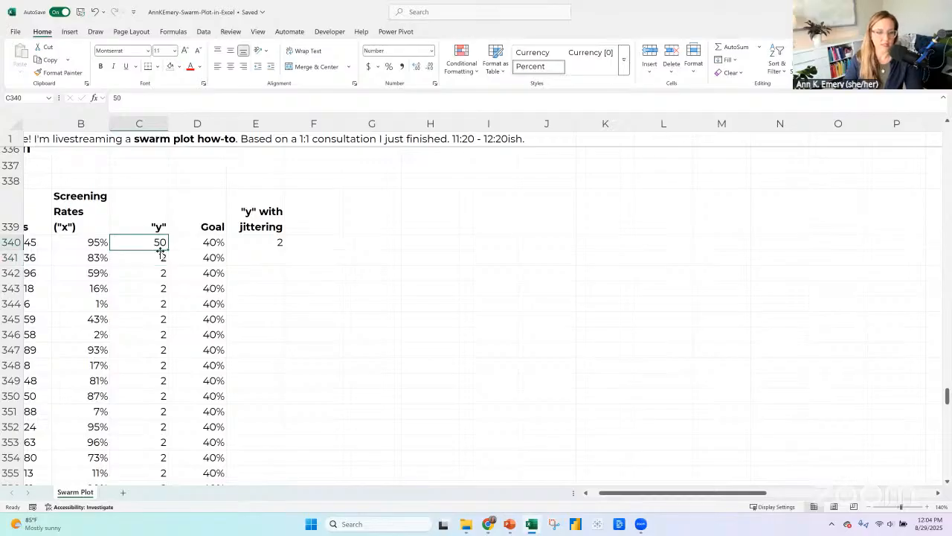
key("ctrl+c")
left_click(162, 254)
key("ctrl+shift+Down")
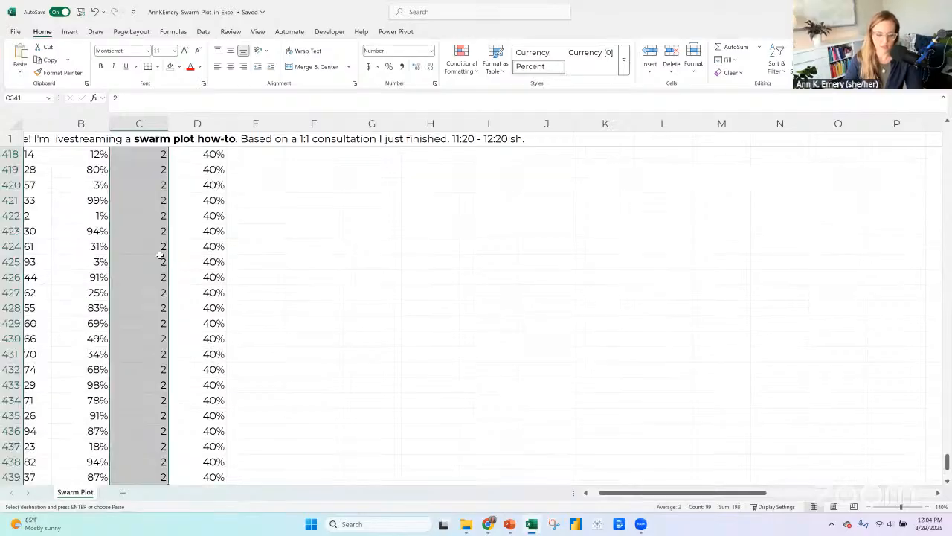
key("ctrl+v")
Turn the primary vertical axis back on for the Edited chart.
scroll(216, 305, "down", 10)
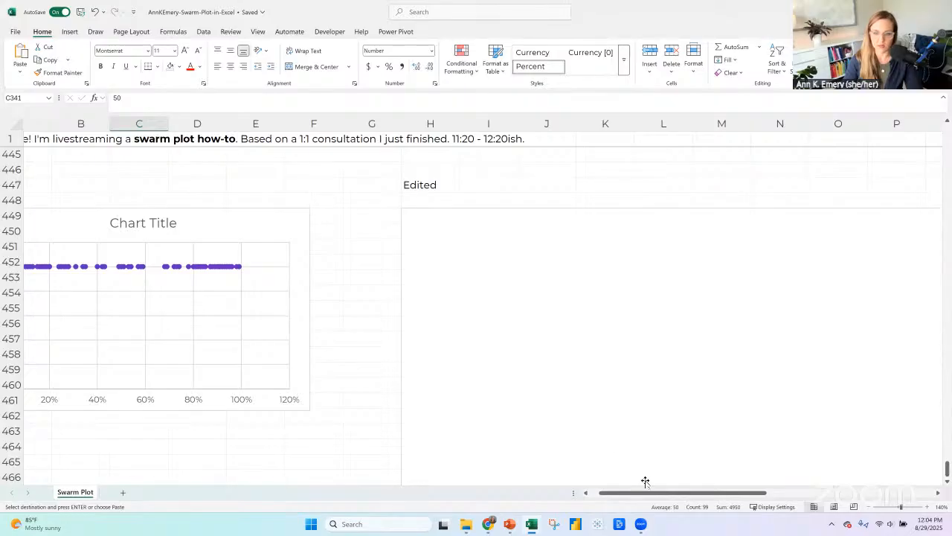
left_click_drag(735, 493, 874, 495)
left_click(466, 214)
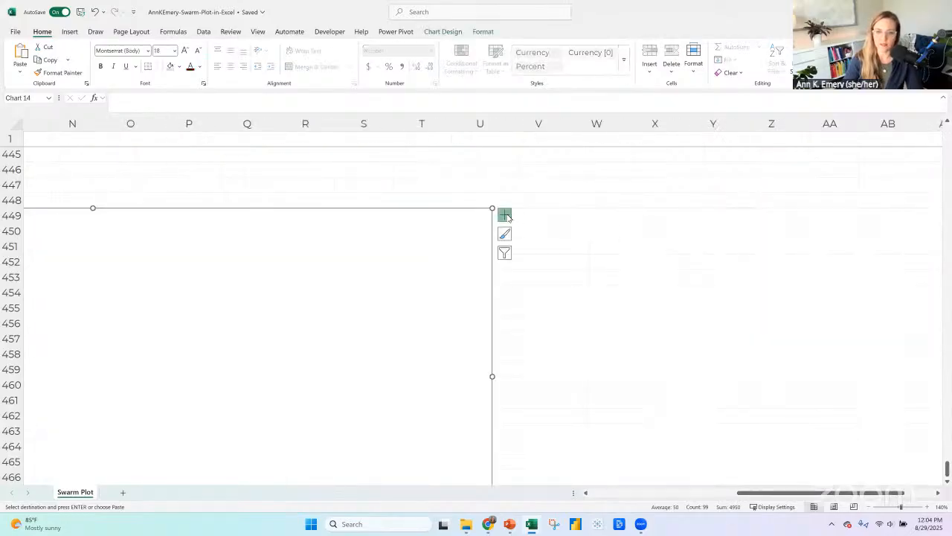
left_click(506, 216)
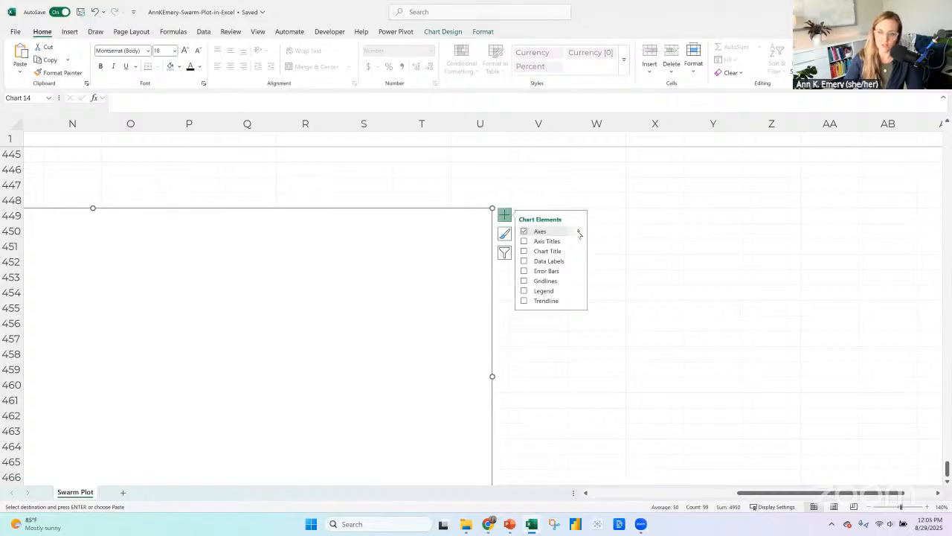
left_click(578, 232)
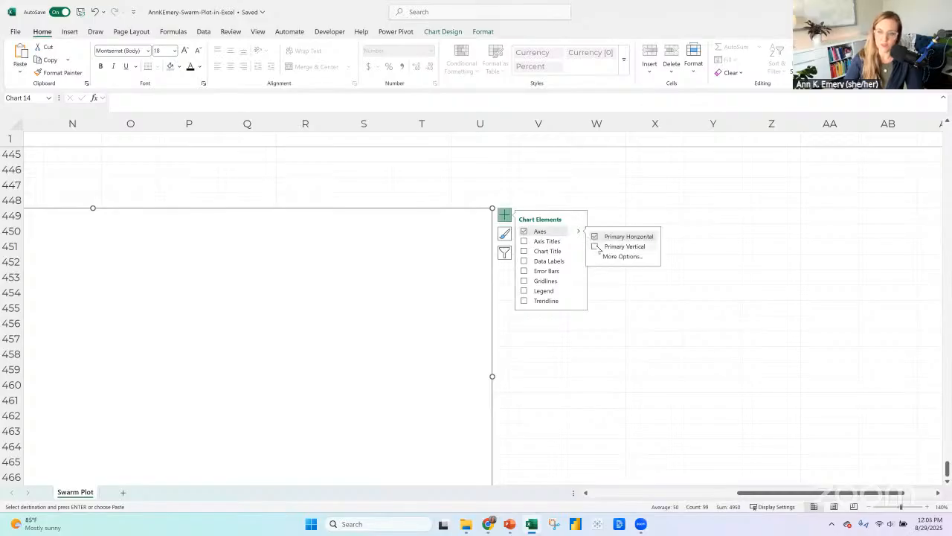
Set the Edited chart's vertical axis bounds to a minimum of 0 and a maximum of 100.
left_click(716, 494)
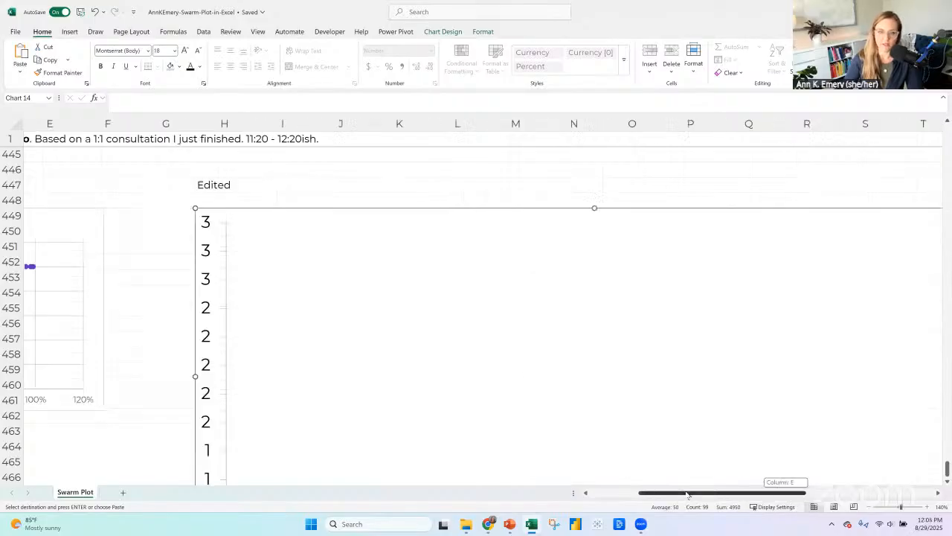
right_click(220, 223)
left_click(276, 346)
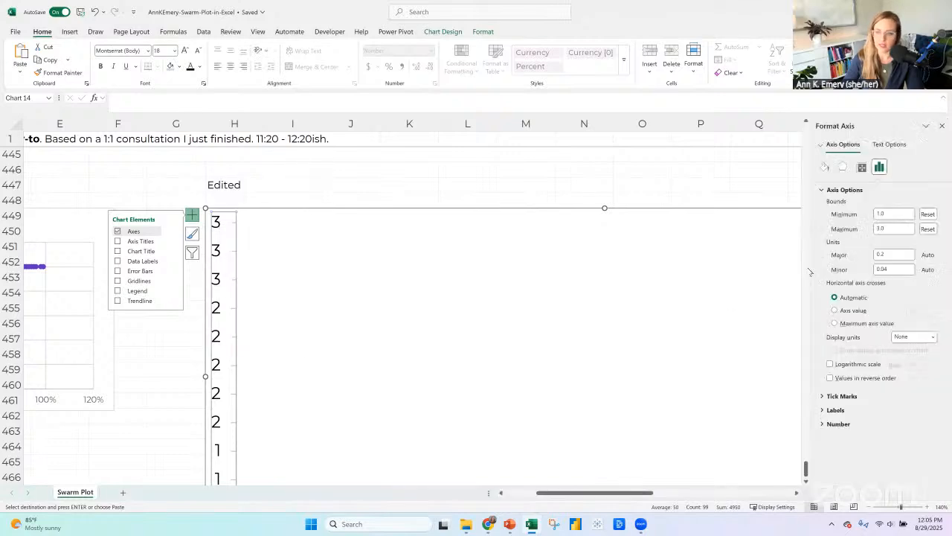
left_click(866, 214)
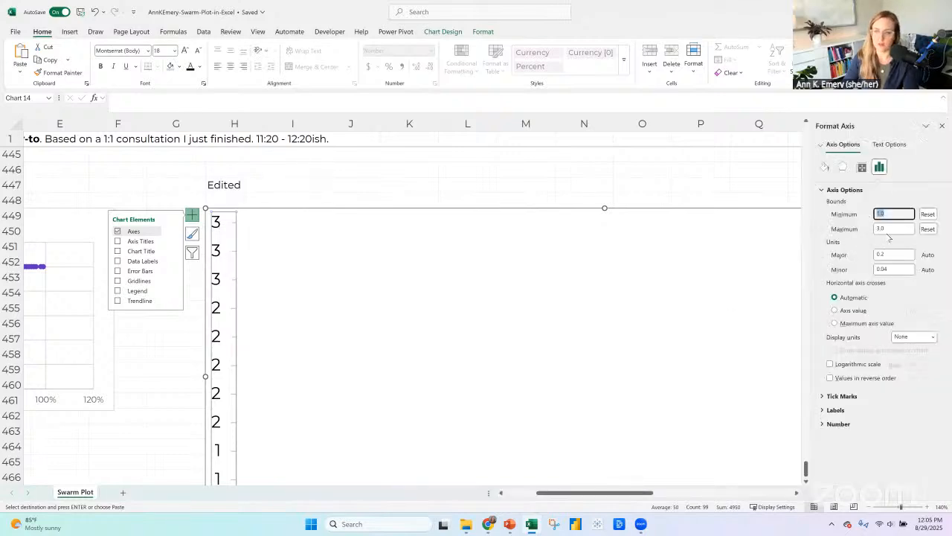
type("0")
key("Tab")
type("1")
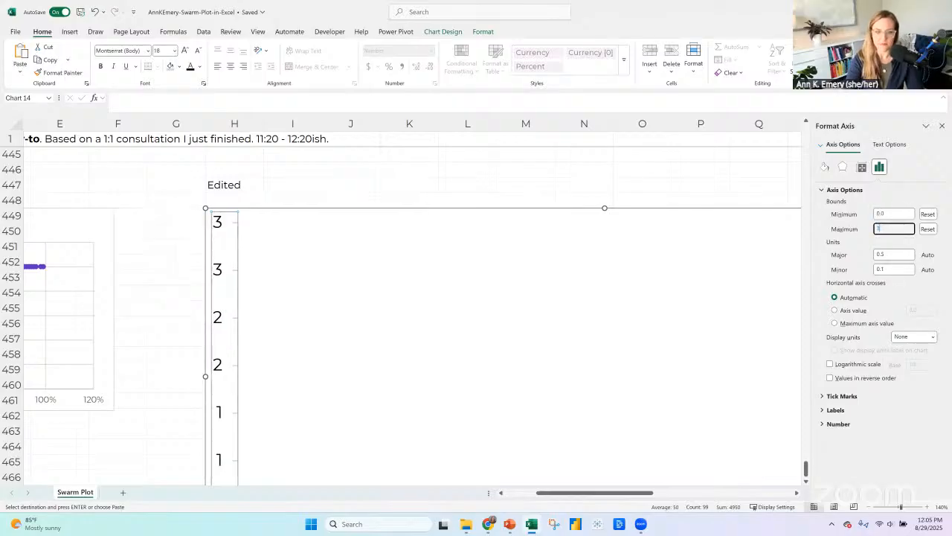
type("00")
key("Return")
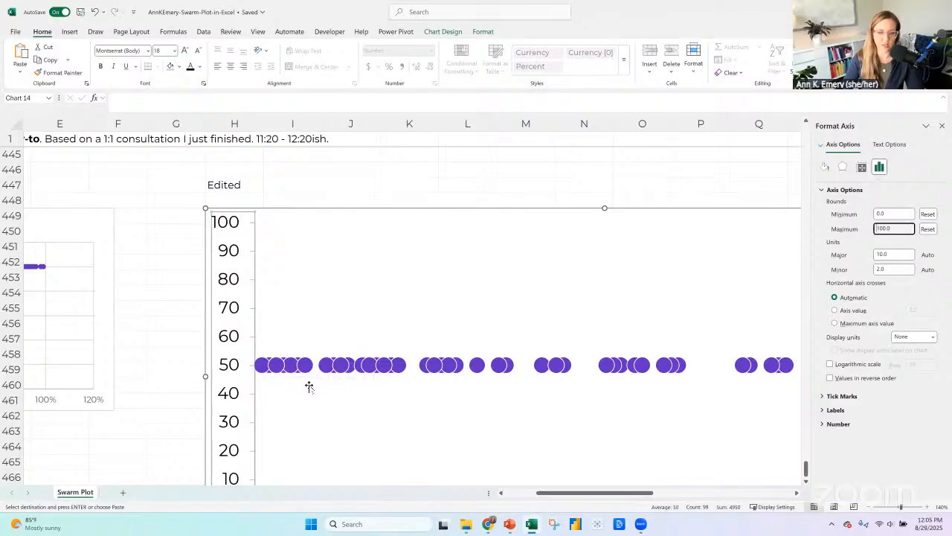
Replace the formula in E340 under the "y" with jittering header with =RANDBETWEEN(40,60).
scroll(309, 386, "down", 2)
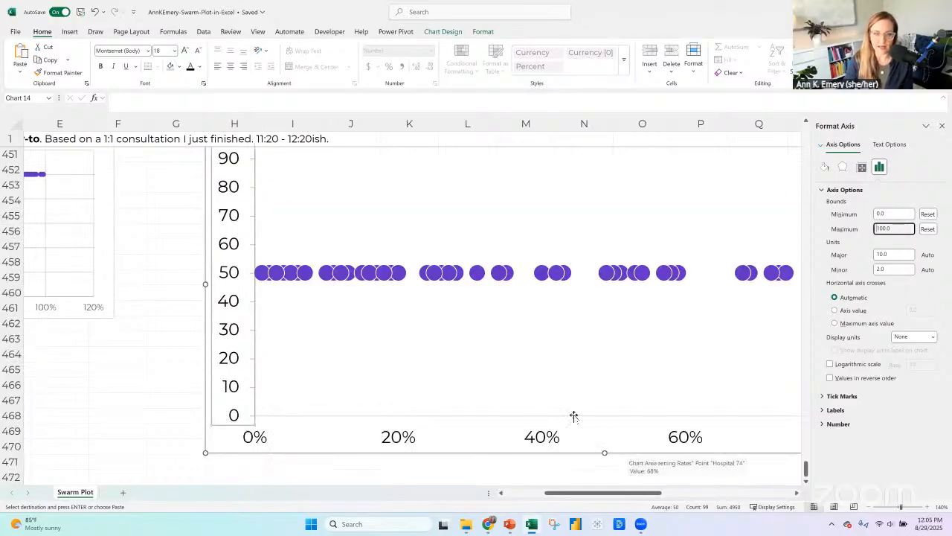
scroll(550, 406, "up", 1)
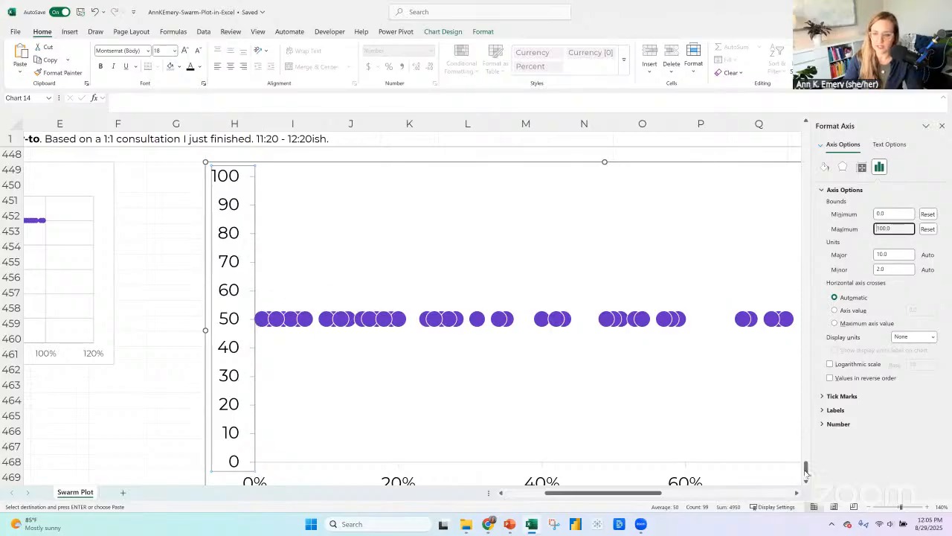
left_click_drag(806, 470, 808, 131)
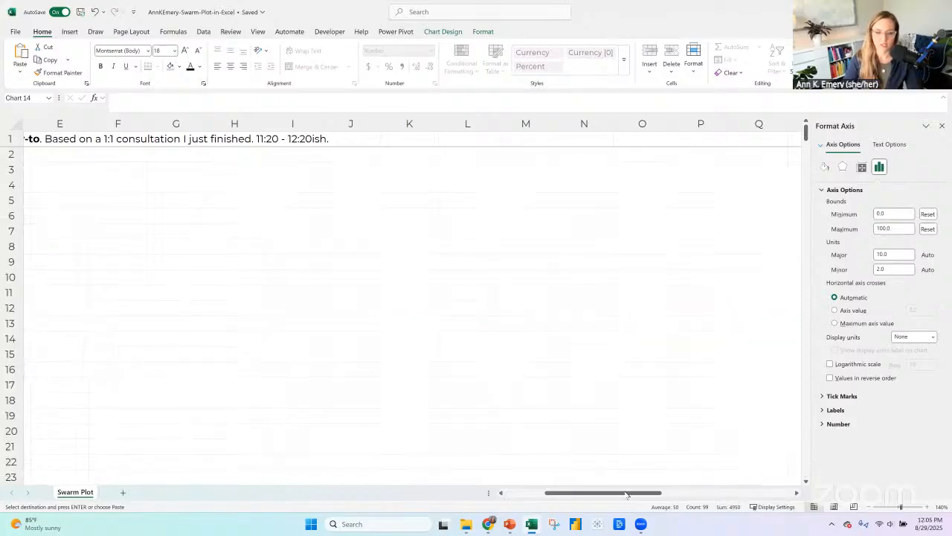
left_click_drag(626, 494, 580, 494)
scroll(313, 374, "down", 1)
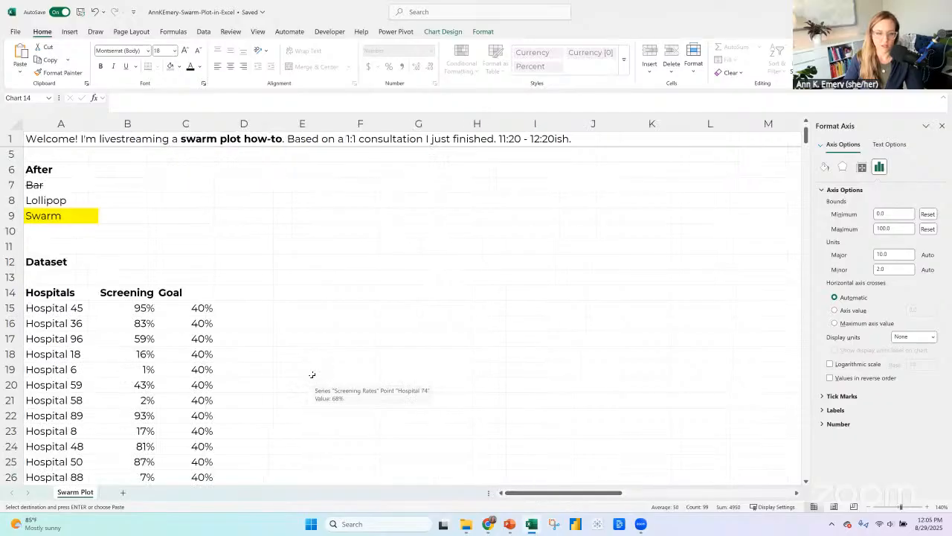
scroll(313, 375, "down", 20)
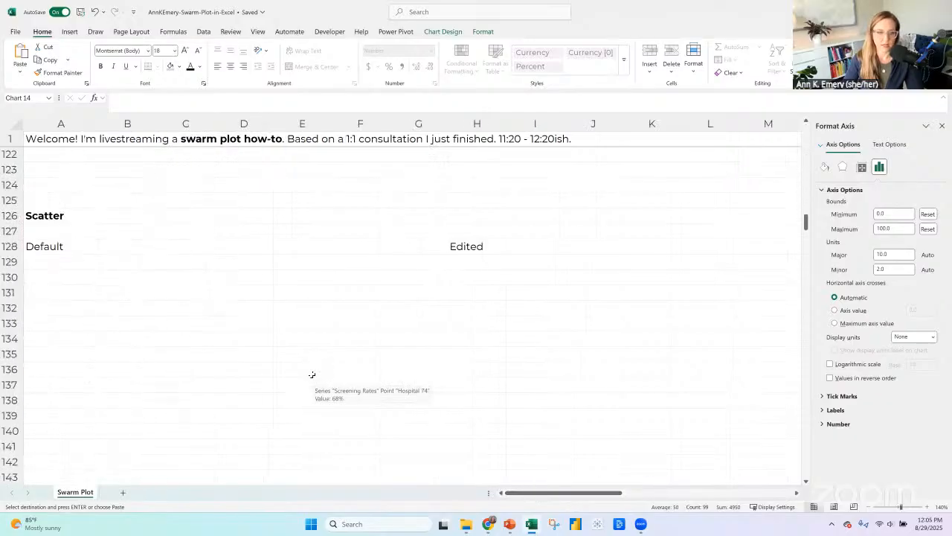
scroll(313, 374, "down", 6)
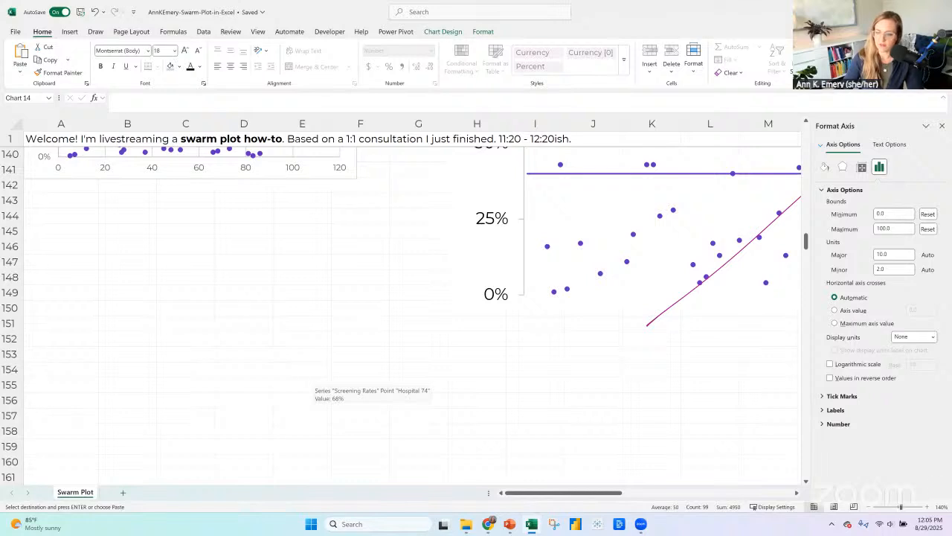
scroll(198, 340, "down", 20)
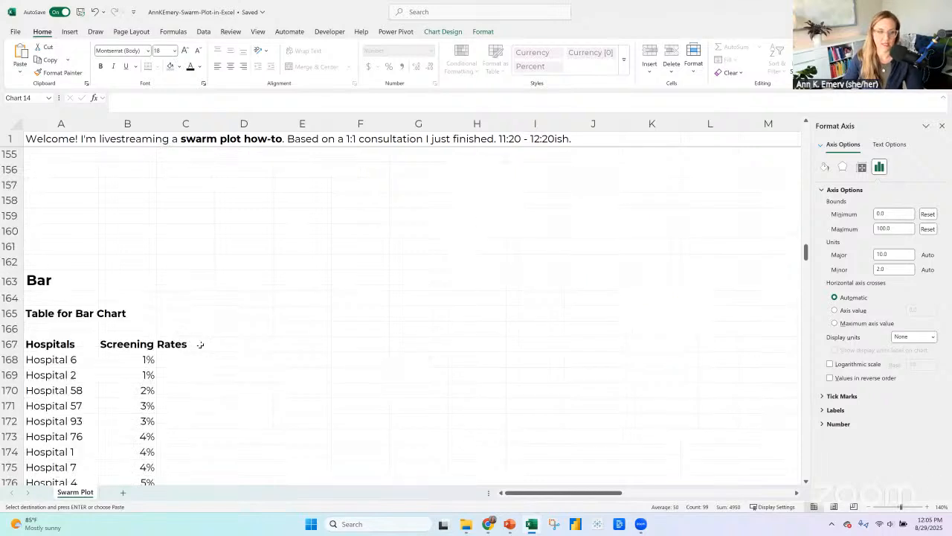
scroll(198, 341, "down", 20)
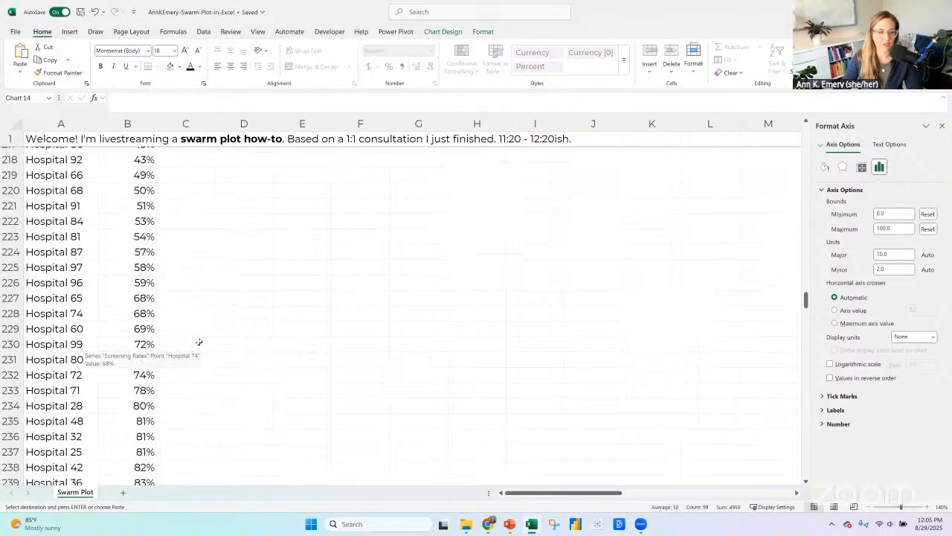
scroll(201, 344, "down", 11)
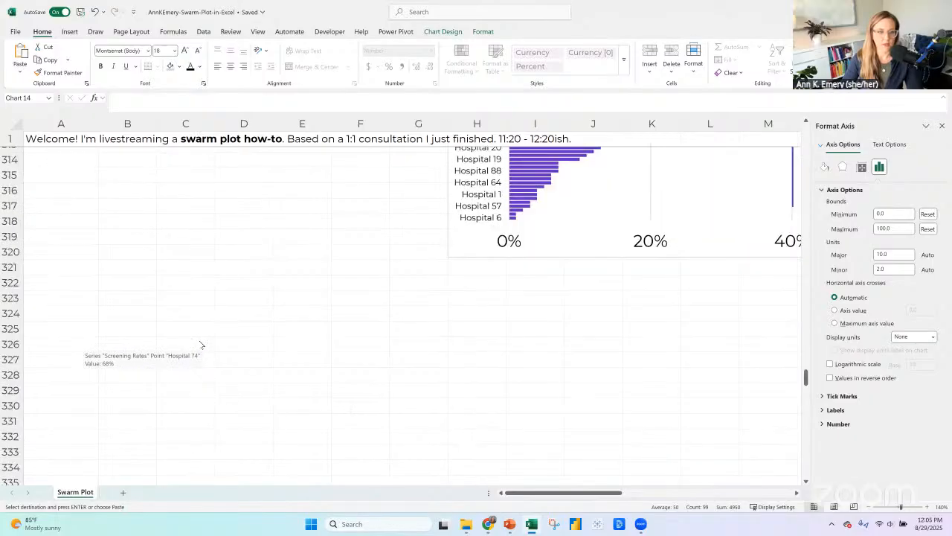
key("Escape")
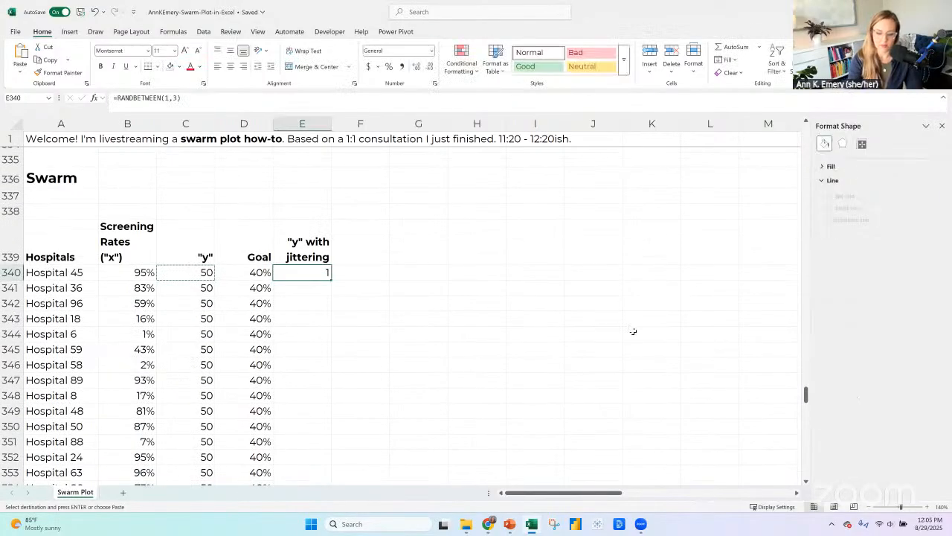
type("=randbetween")
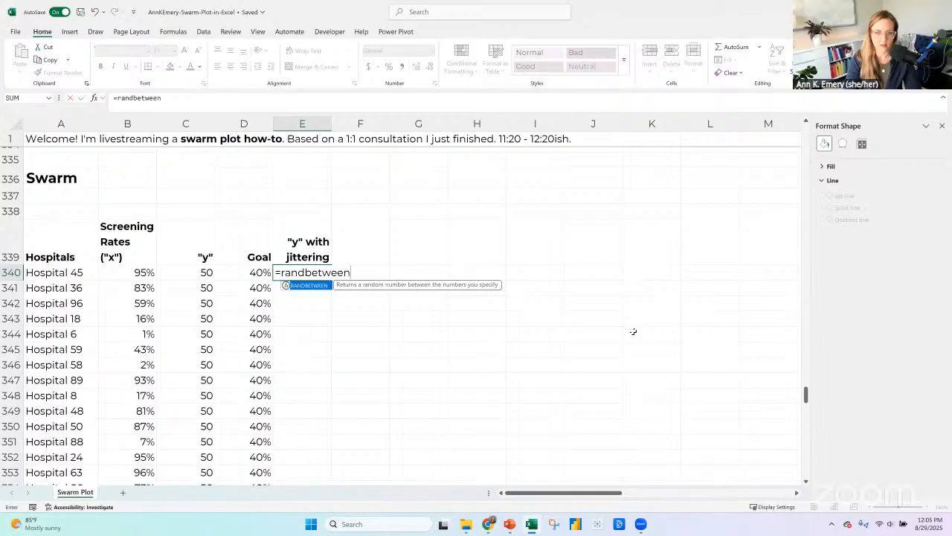
type("(40,0")
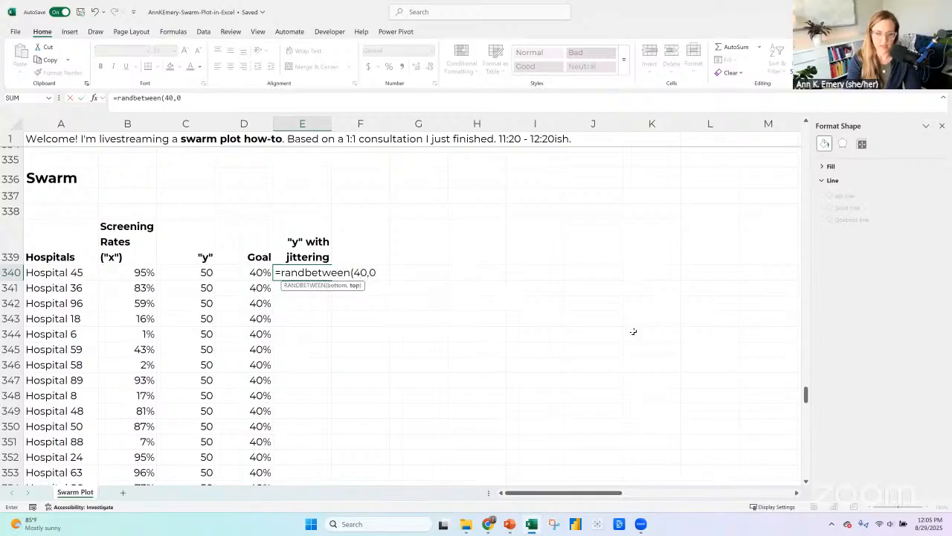
key("BackSpace")
type("60")
key("Return")
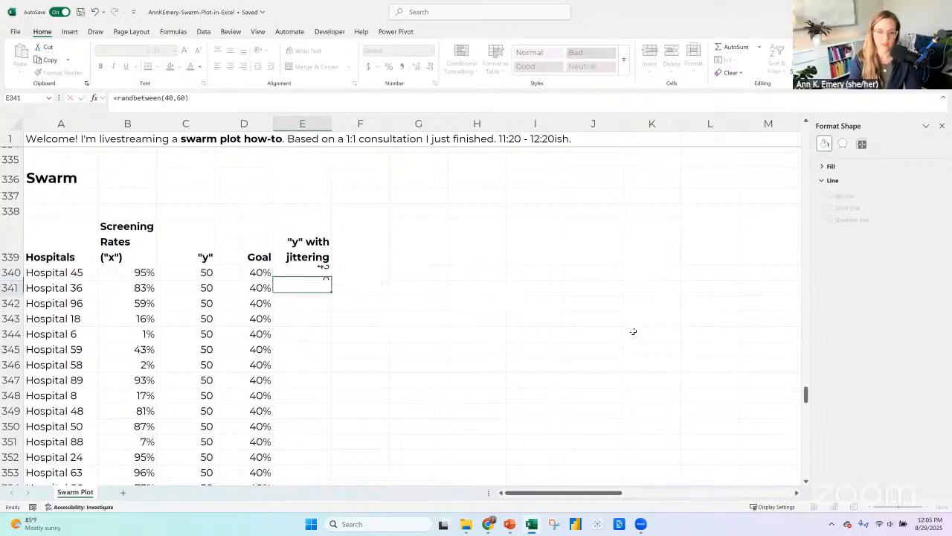
Copy the E340 formula down through E439 and paste the jittered results over themselves as static values.
left_click(324, 273)
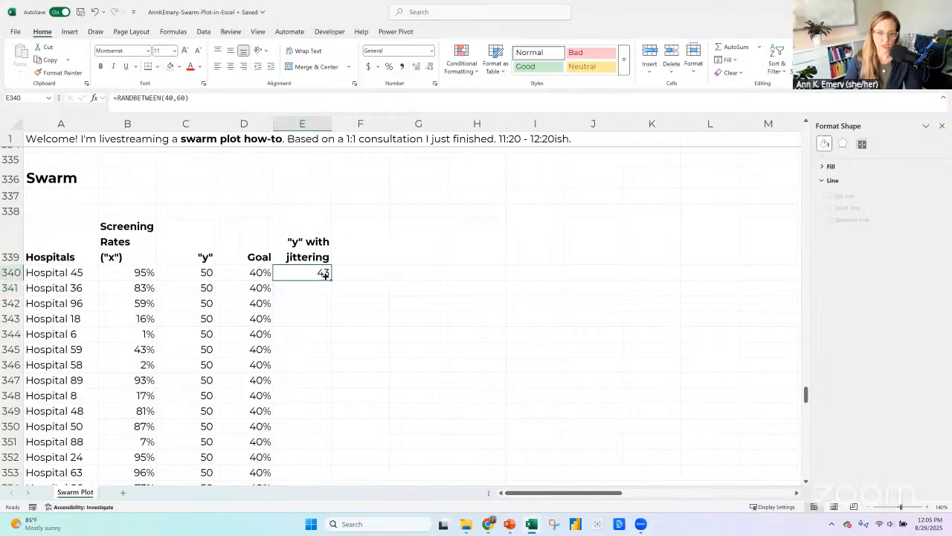
double_click(331, 281)
key("ctrl+c")
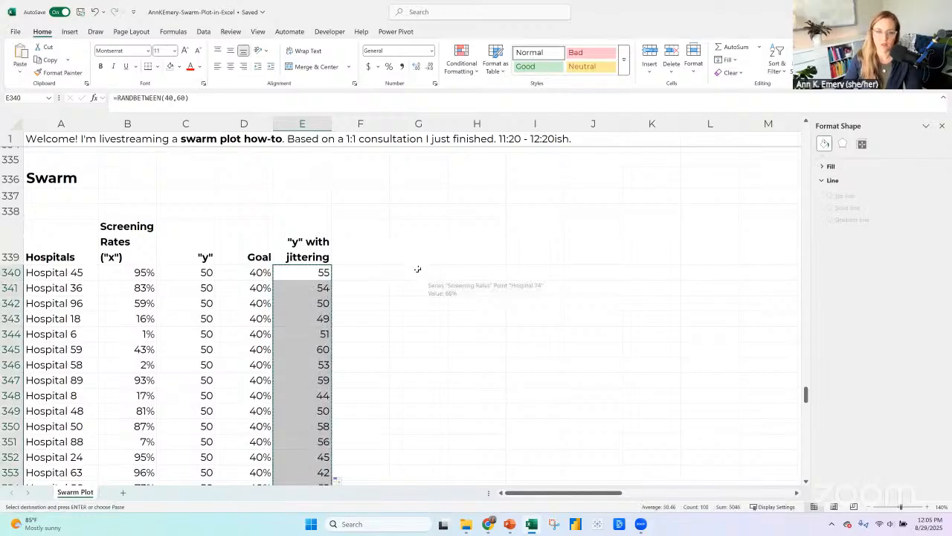
left_click(20, 71)
left_click(18, 143)
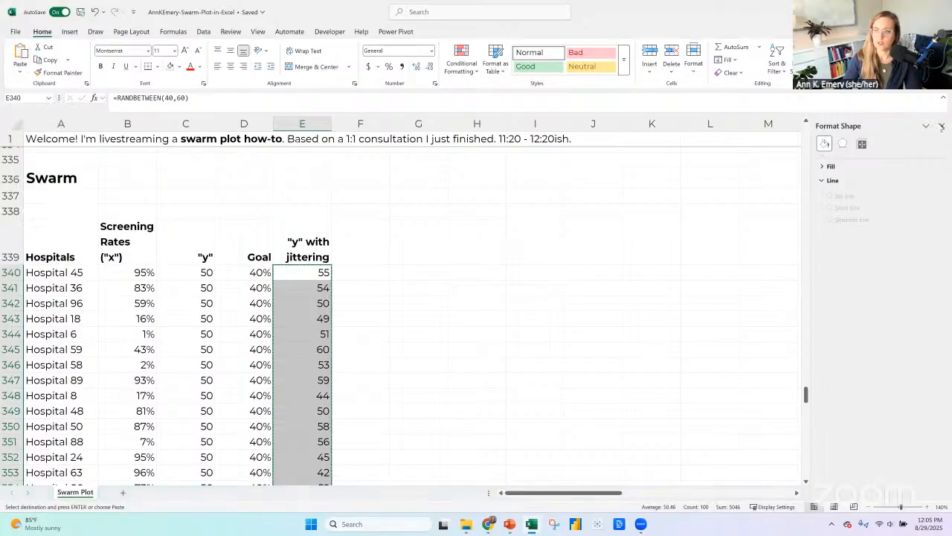
left_click(941, 126)
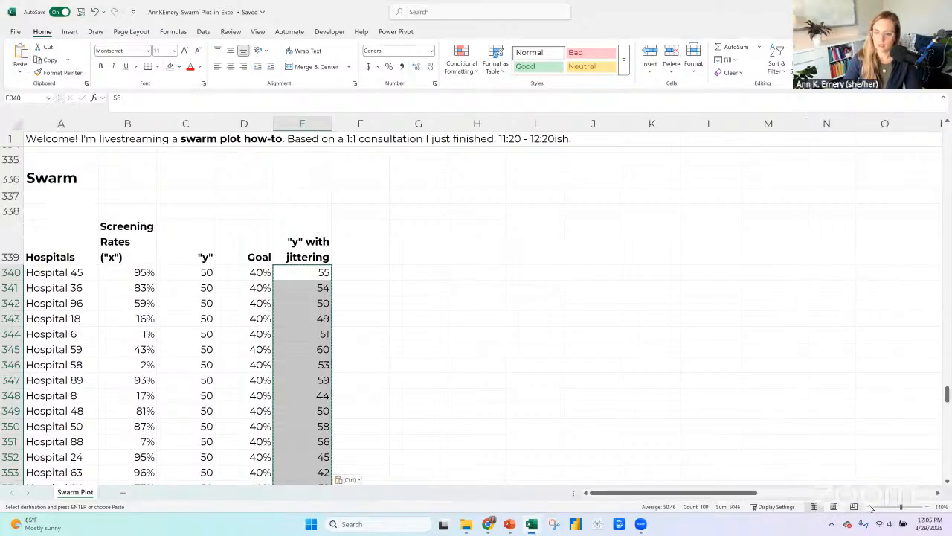
Open the Edited chart's data source and bring up its only series for editing.
scroll(532, 312, "down", 2)
scroll(532, 313, "down", 1, "ctrl")
scroll(532, 313, "down", 4, "ctrl")
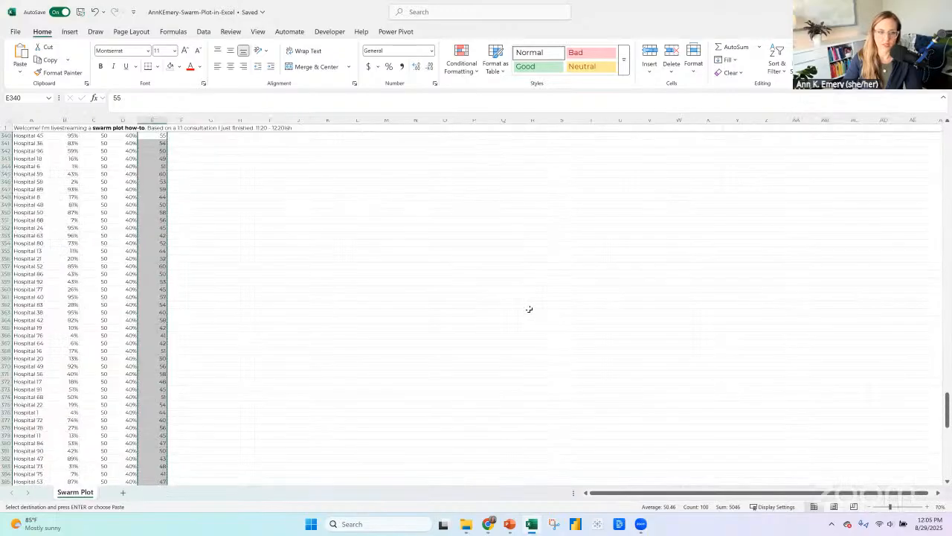
scroll(236, 310, "down", 15)
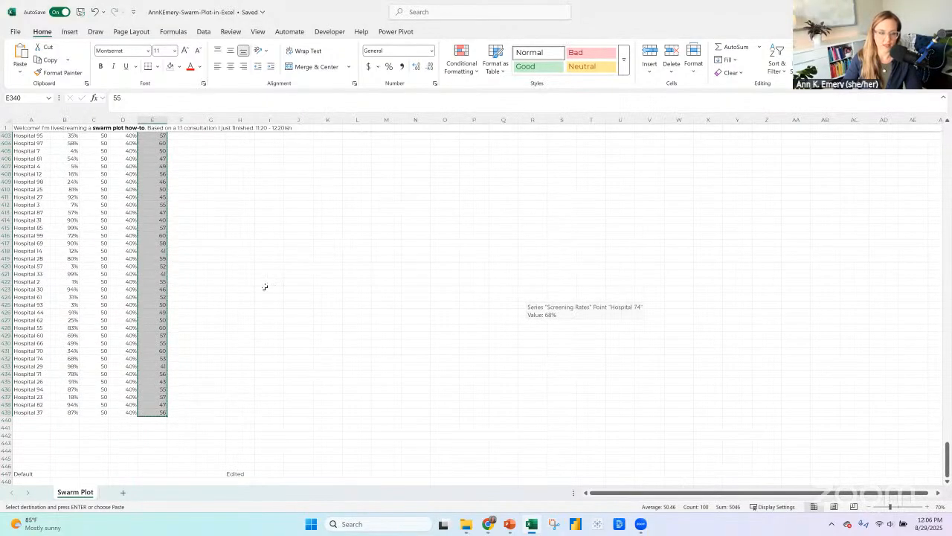
scroll(514, 320, "down", 10)
scroll(516, 321, "down", 1)
right_click(401, 293)
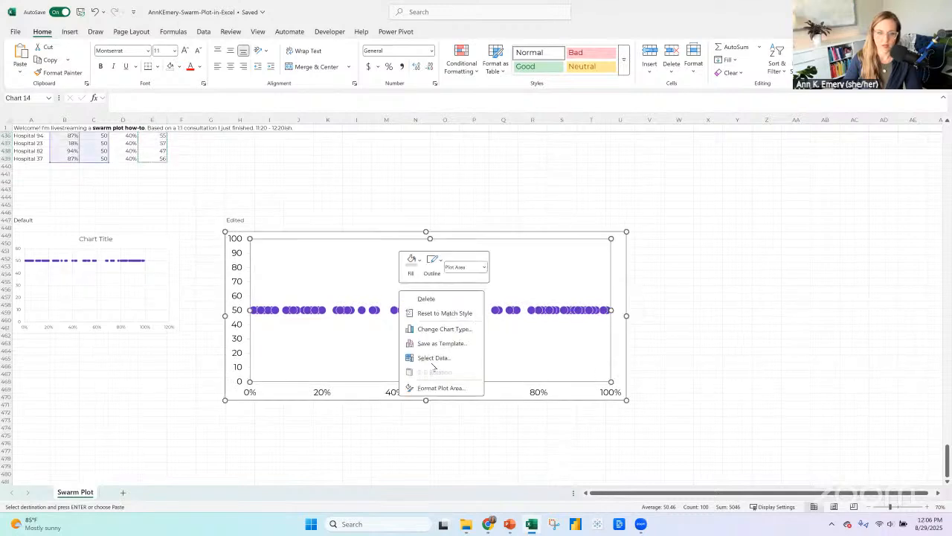
left_click(432, 359)
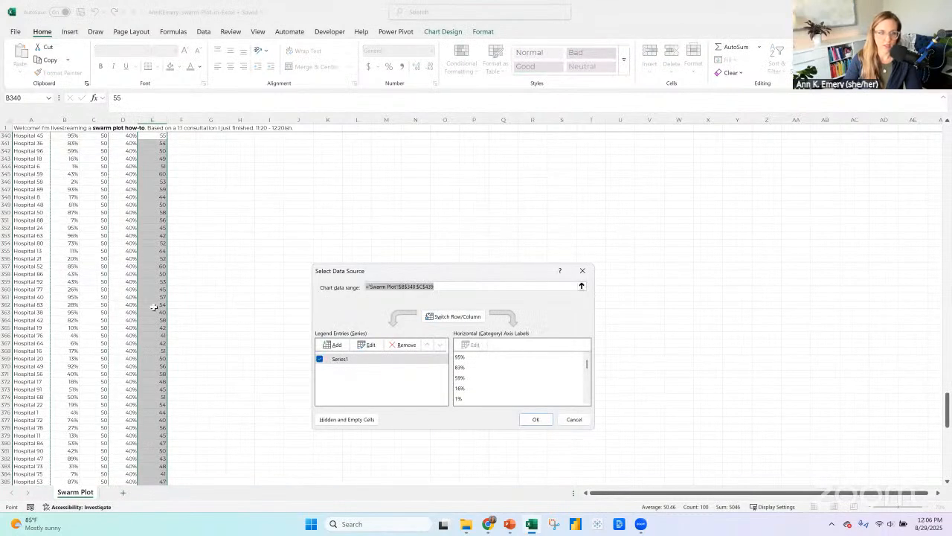
scroll(153, 307, "up", 1)
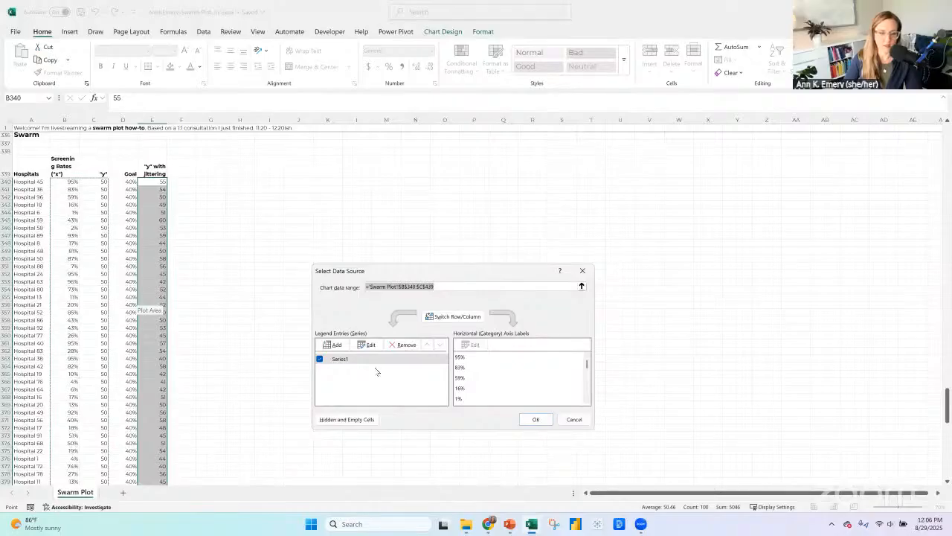
left_click(366, 344)
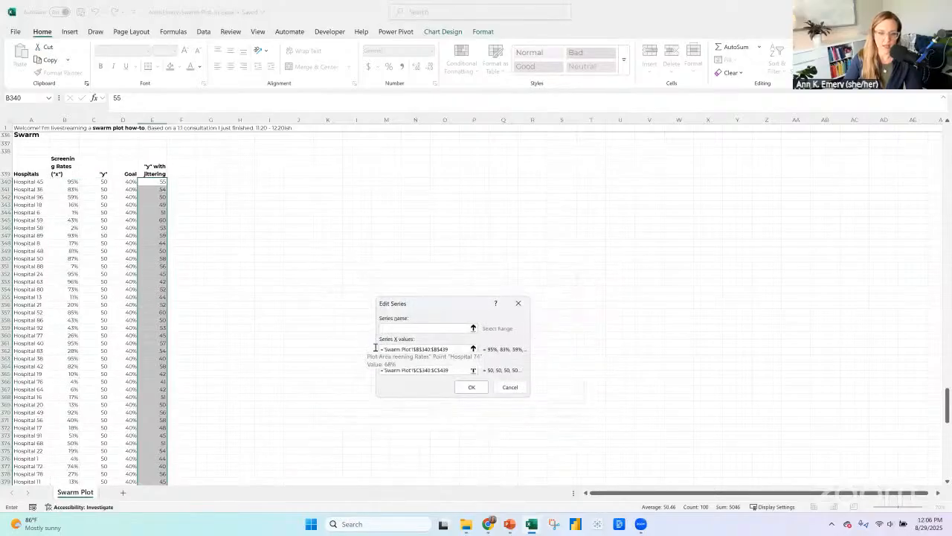
Set the series' Y values to the jittered range $E$340:$E$439 on the Swarm Plot sheet, then check the Edited chart.
left_click(452, 349)
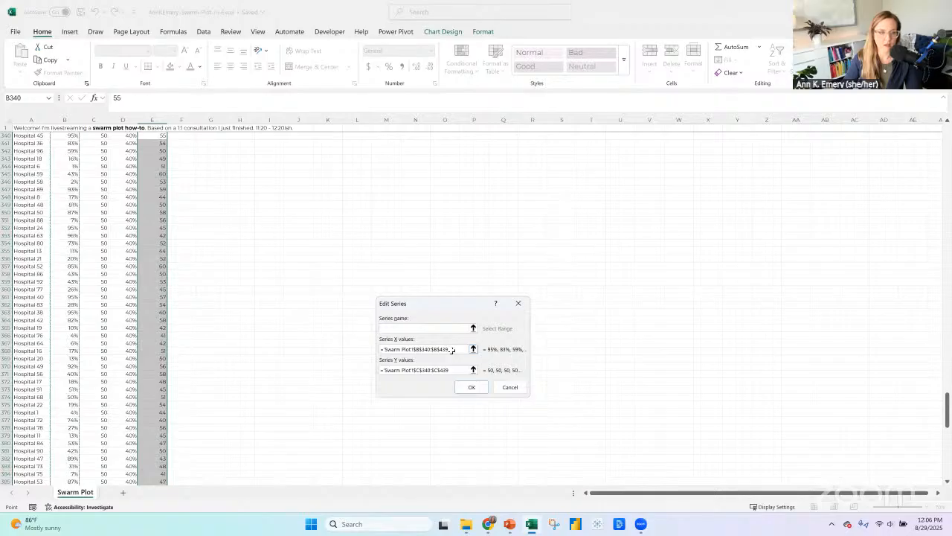
scroll(161, 320, "up", 2)
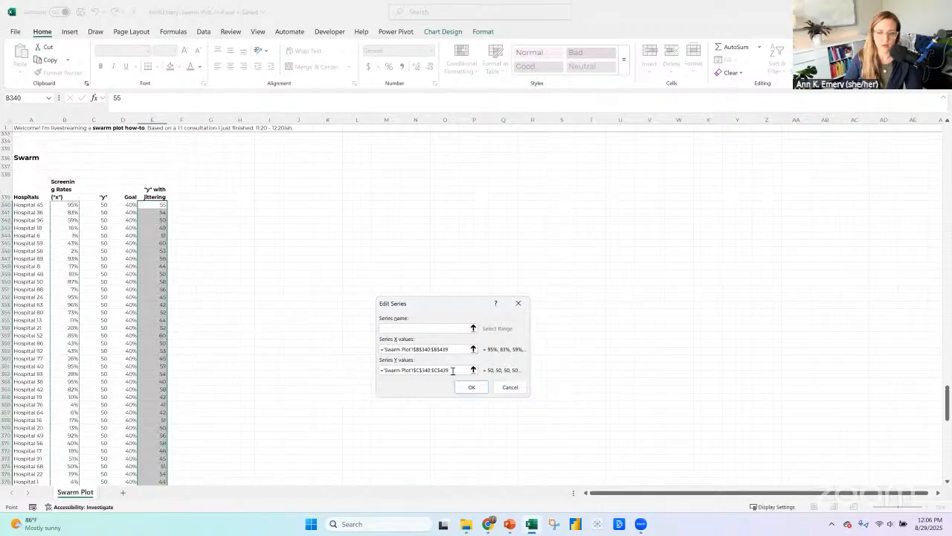
left_click(452, 370)
scroll(326, 337, "up", 1)
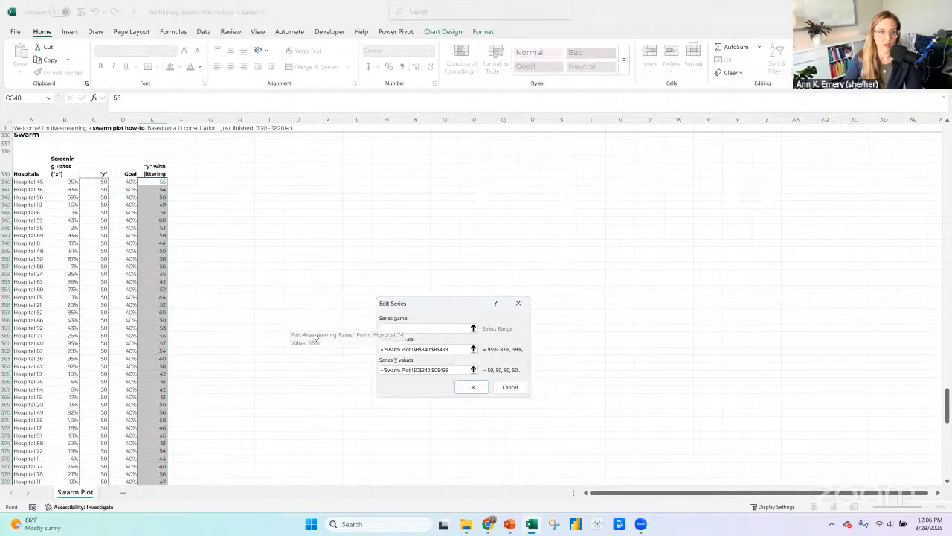
double_click(419, 372)
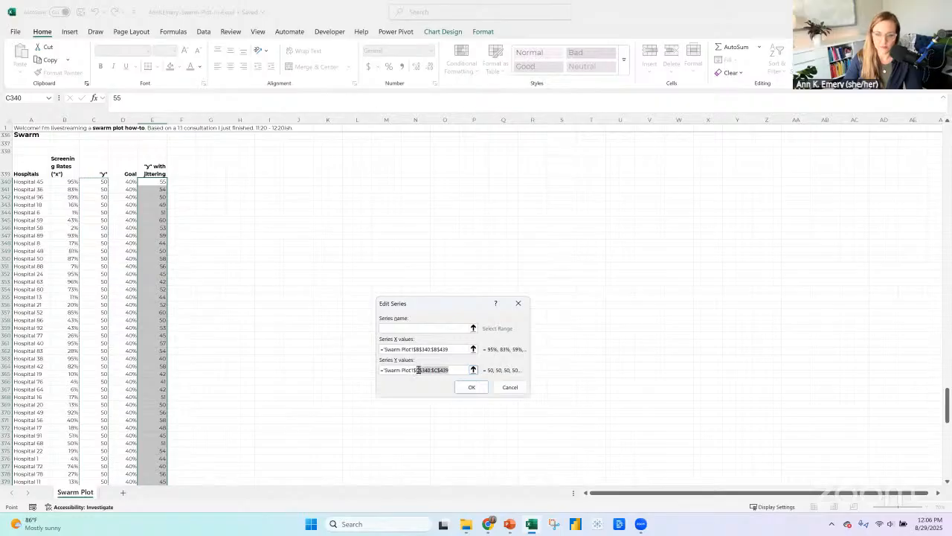
left_click(419, 371)
key("BackSpace")
type("e")
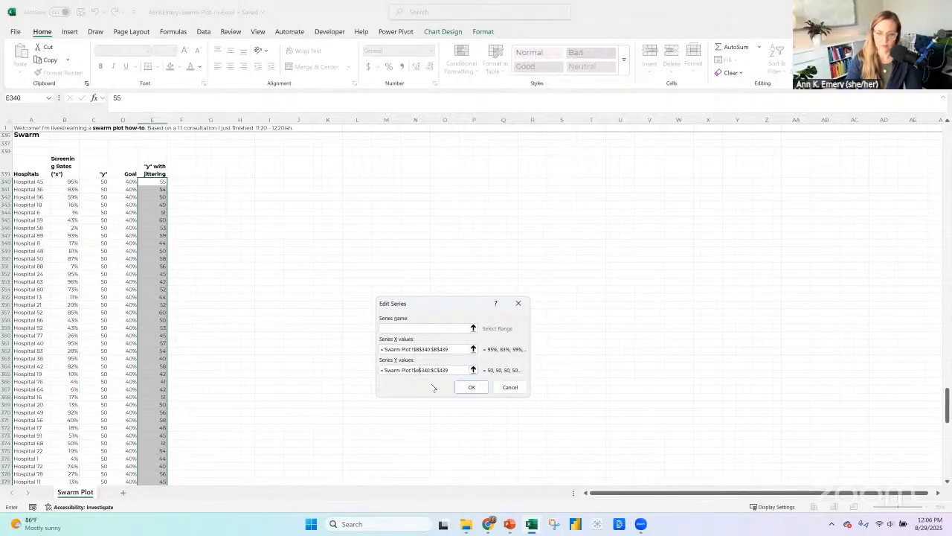
left_click(436, 370)
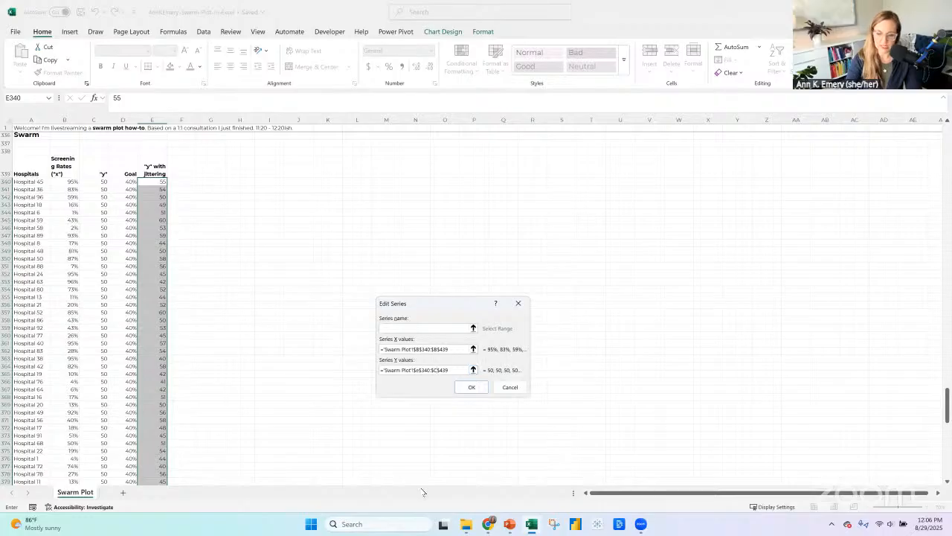
key("BackSpace")
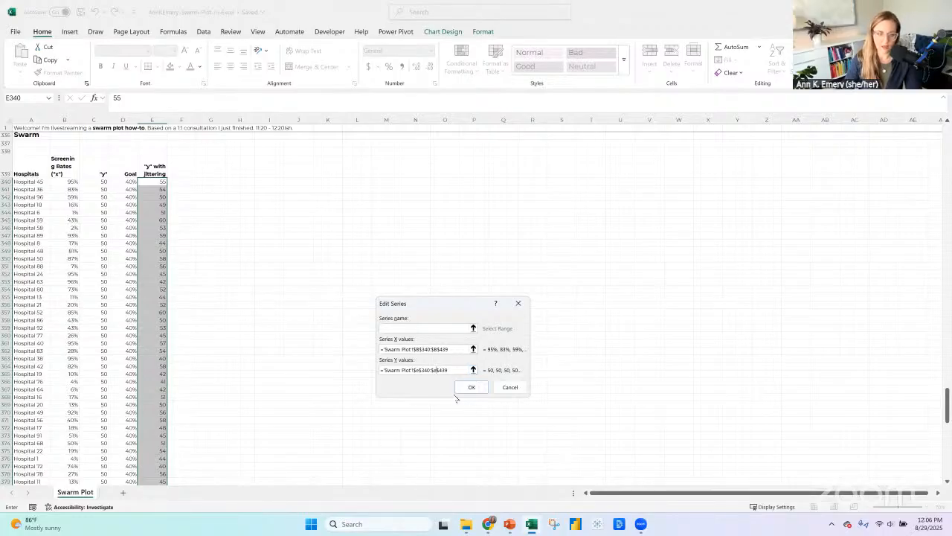
left_click(470, 388)
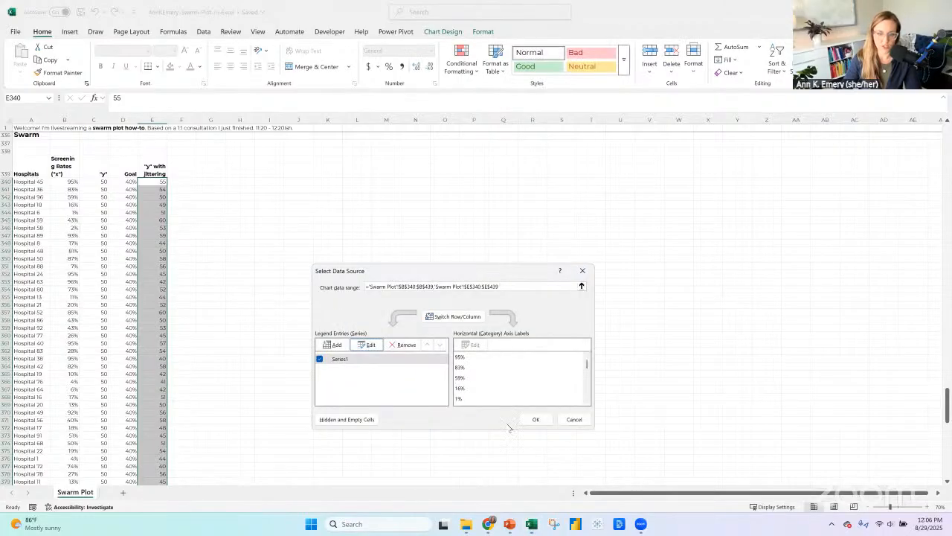
left_click(536, 419)
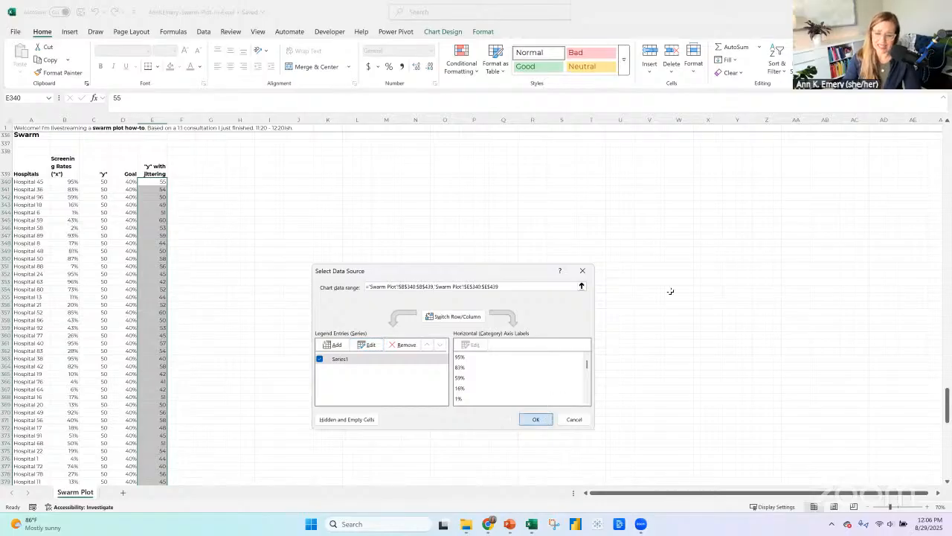
scroll(807, 345, "down", 8)
scroll(807, 344, "down", 20)
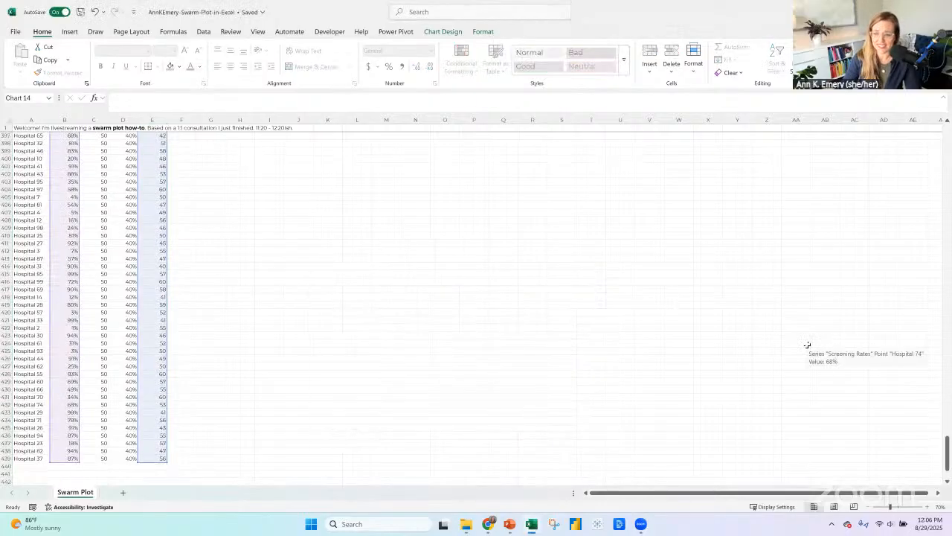
scroll(807, 345, "down", 3)
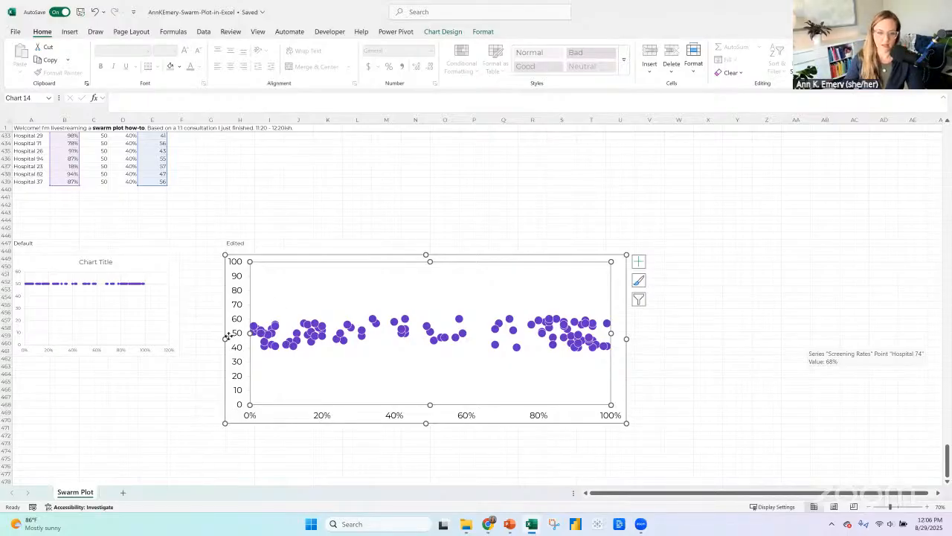
Sort the Swarm table A339:E439 by Screening Rates ("x") from smallest to largest.
left_click_drag(947, 455, 947, 399)
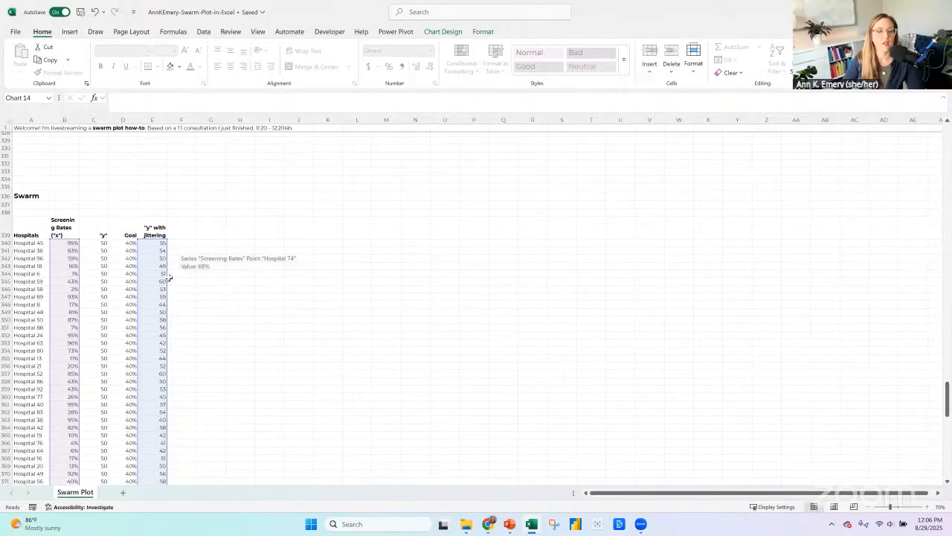
left_click(35, 226)
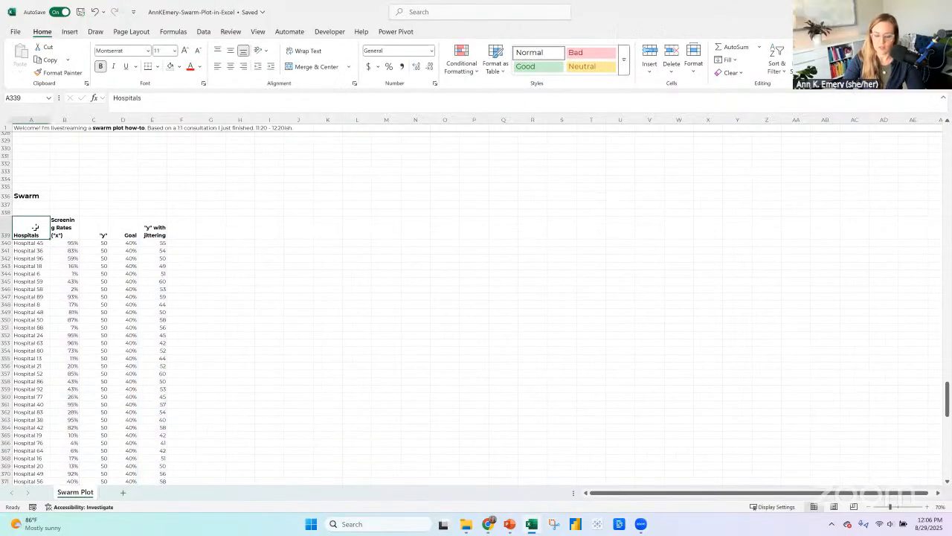
key("ctrl+shift+Right")
key("ctrl+shift+Down")
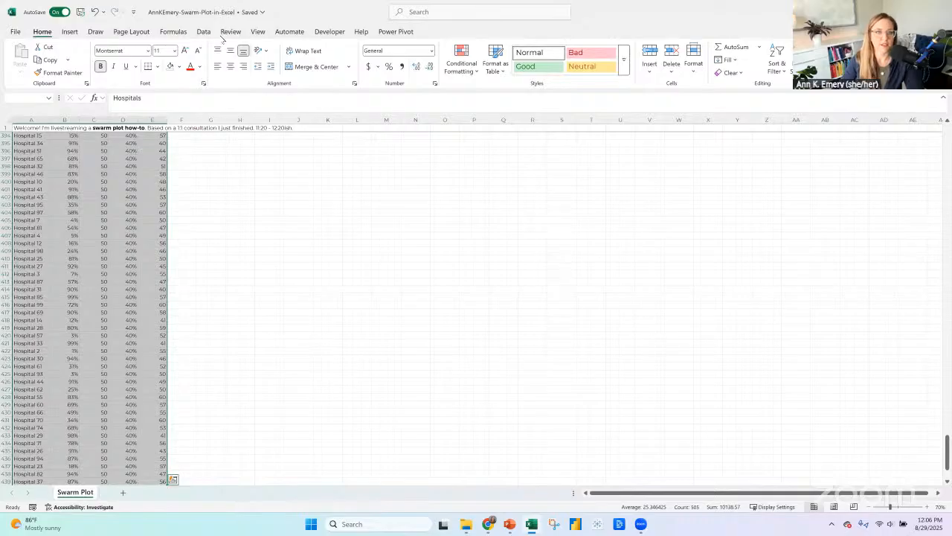
left_click(205, 33)
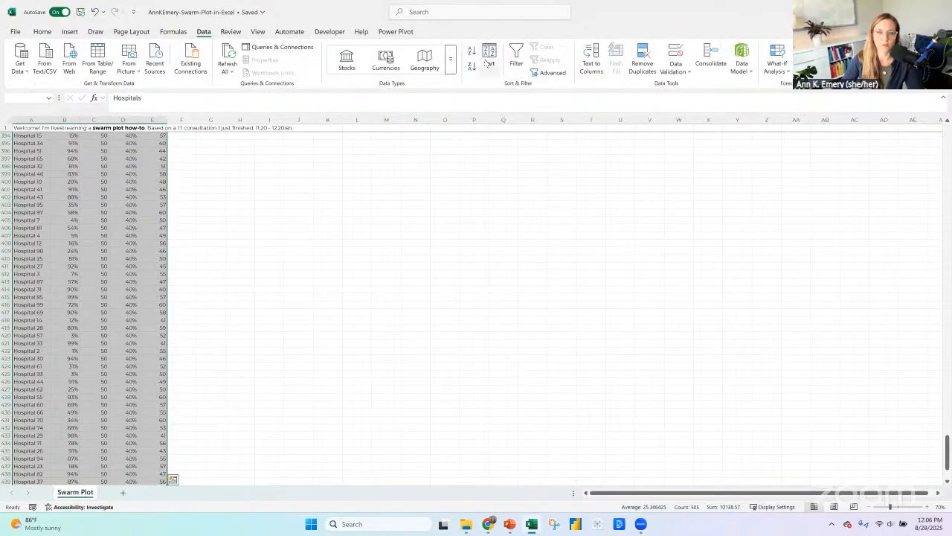
left_click(489, 62)
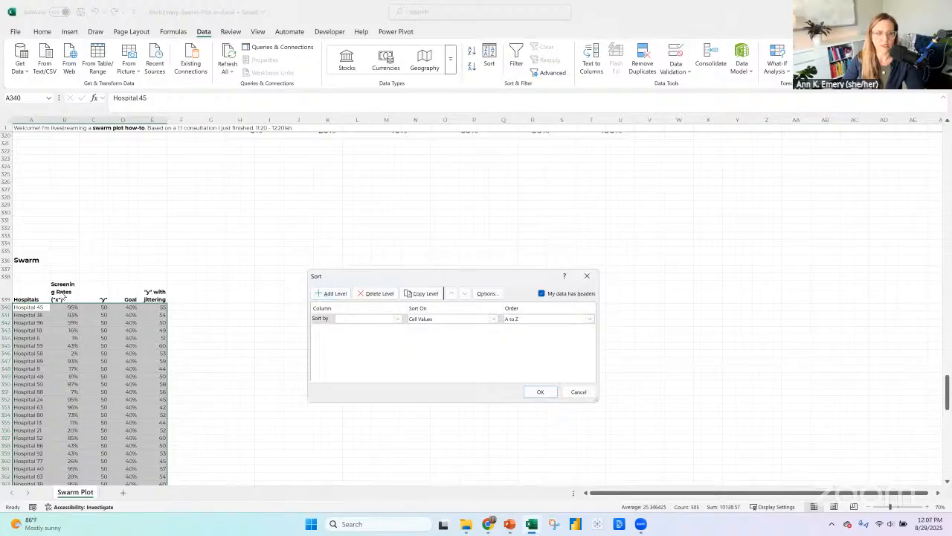
left_click(363, 319)
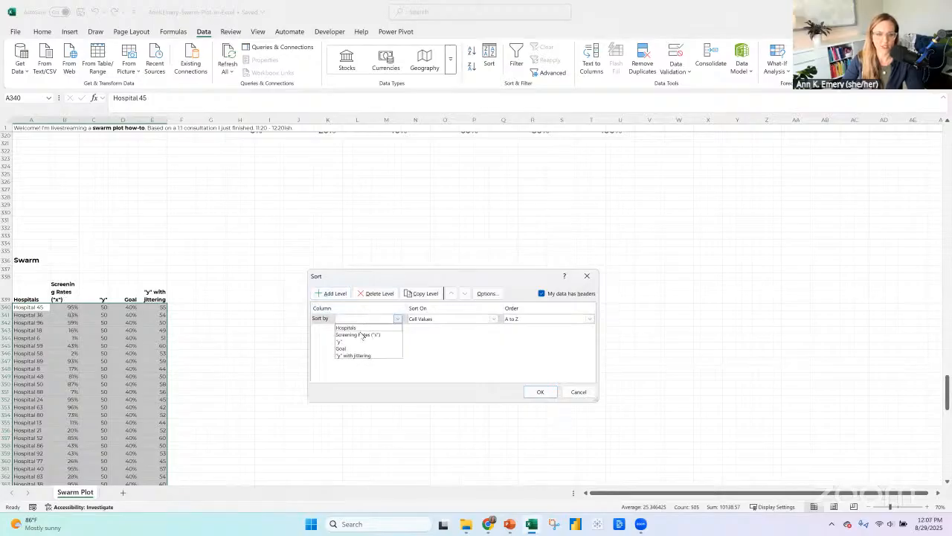
left_click(362, 335)
left_click(535, 392)
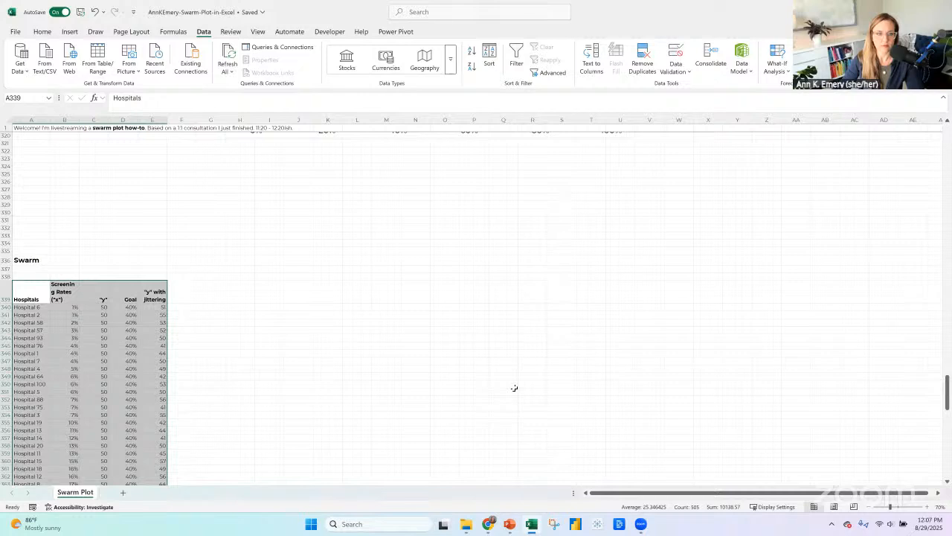
Move the "y" with jittering column, header included, in front of the Goal column at D339.
left_click(162, 295)
key("ctrl+shift+Down")
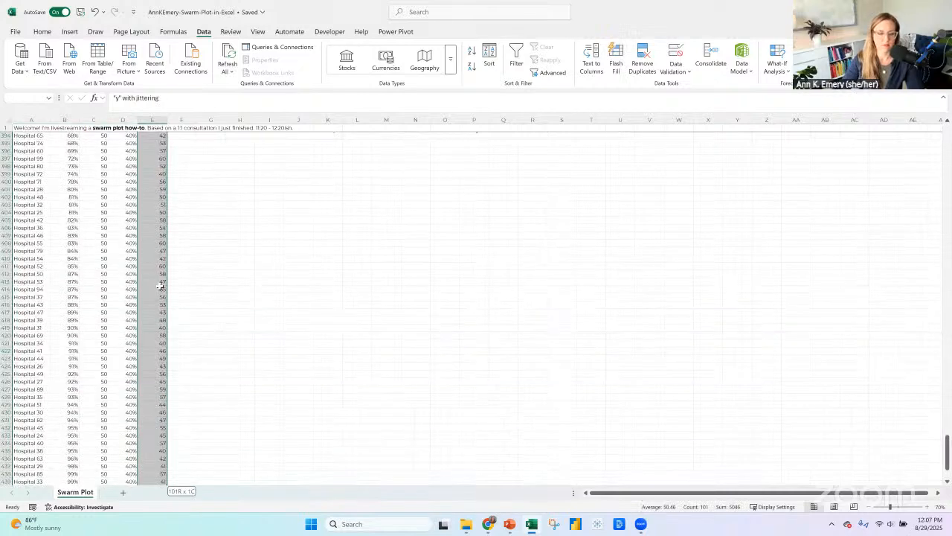
scroll(160, 285, "up", 6)
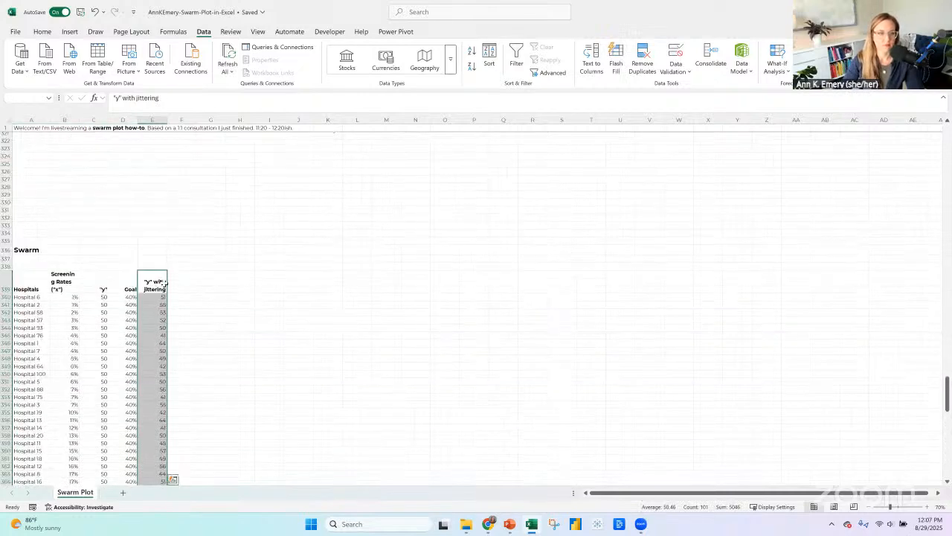
right_click(160, 285)
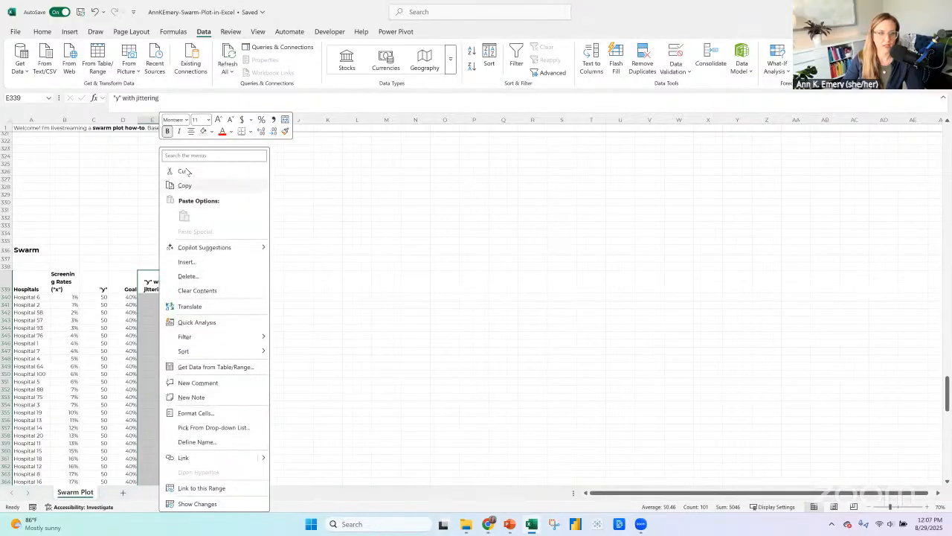
left_click(184, 185)
left_click(126, 275)
right_click(126, 278)
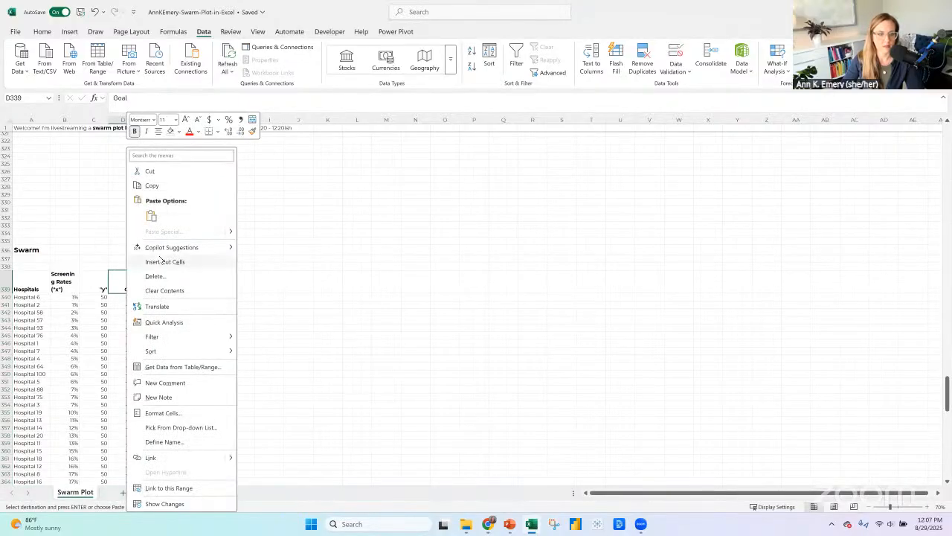
left_click(163, 262)
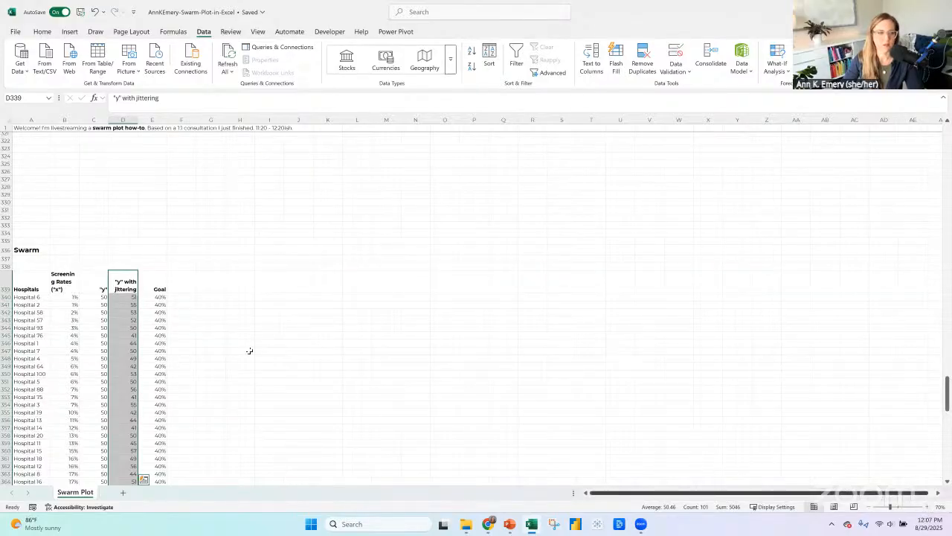
Set the first hospital's "y" with jittering value in D340 to 50.
scroll(209, 319, "down", 4)
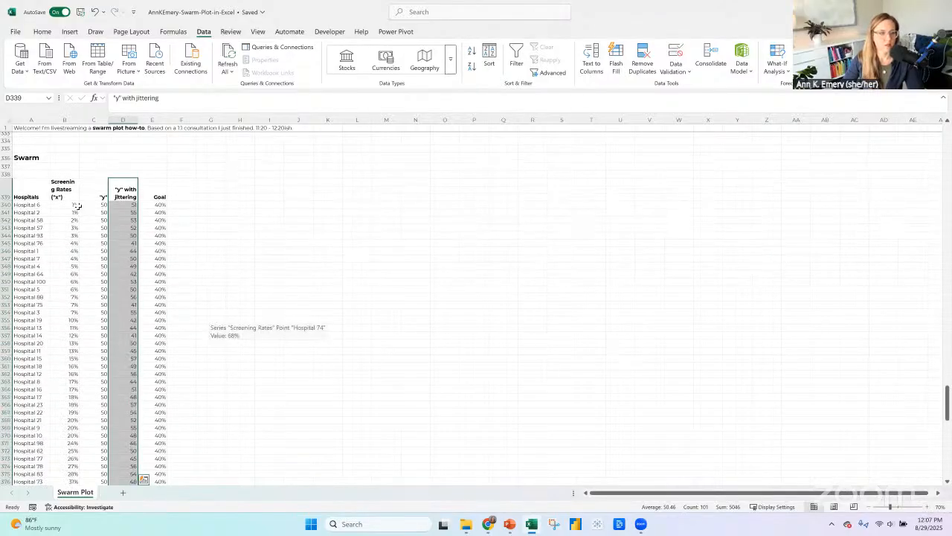
left_click(73, 205)
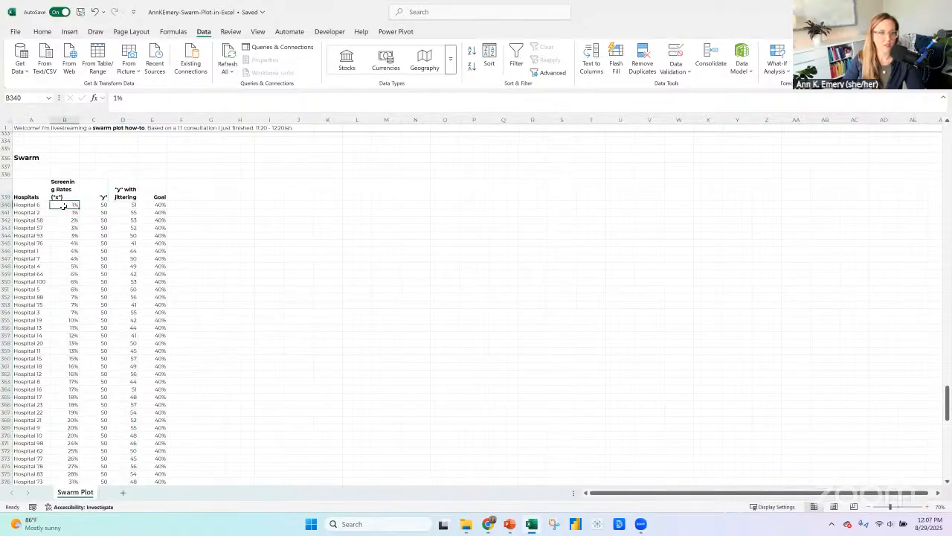
left_click(124, 203)
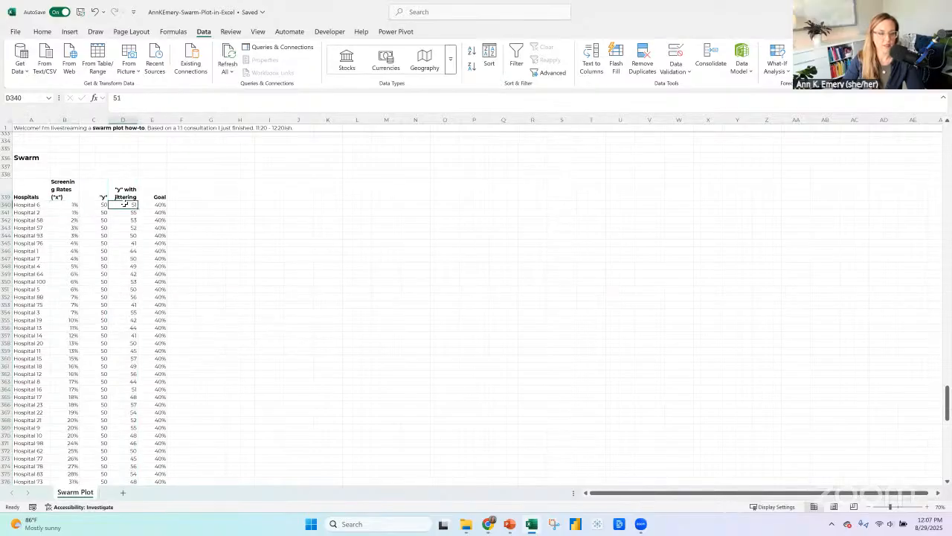
scroll(272, 249, "down", 1)
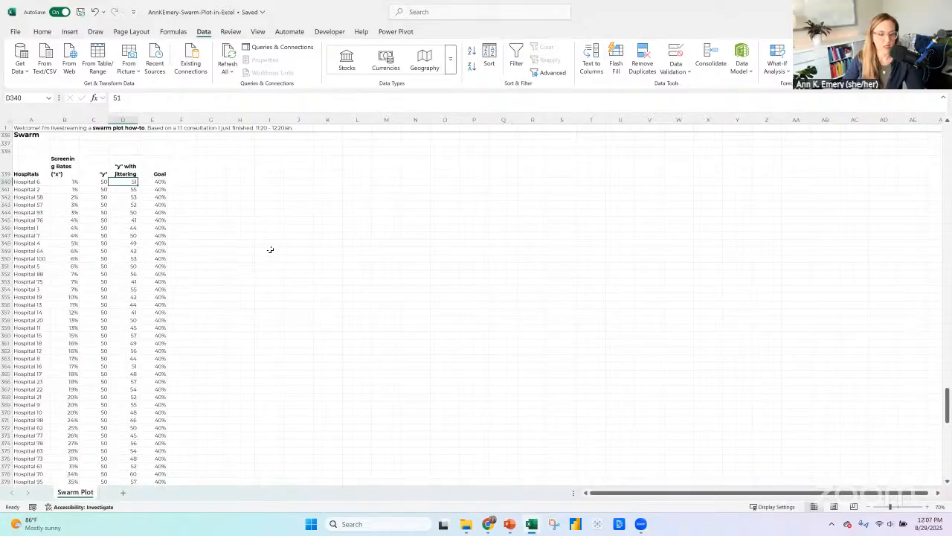
left_click(928, 507)
left_click(927, 507)
left_click(927, 507)
left_click(928, 507)
left_click(928, 507)
left_click(927, 507)
left_click(928, 507)
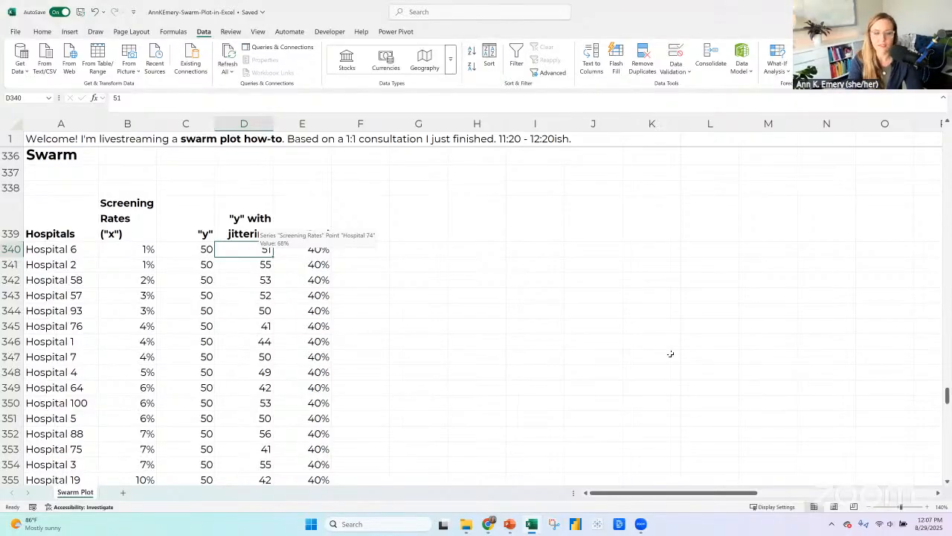
type("=if(")
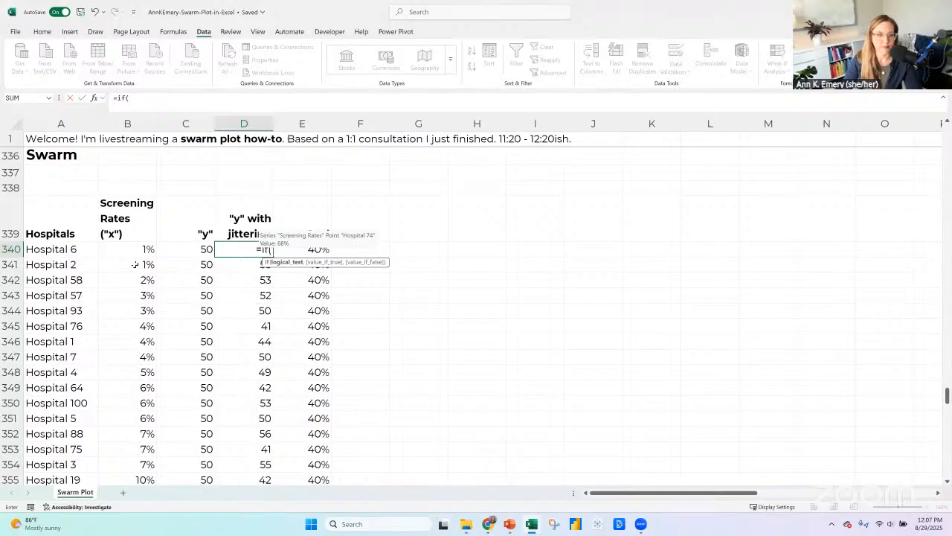
key("BackSpace")
key("BackSpace")
key("BackSpace")
key("BackSpace")
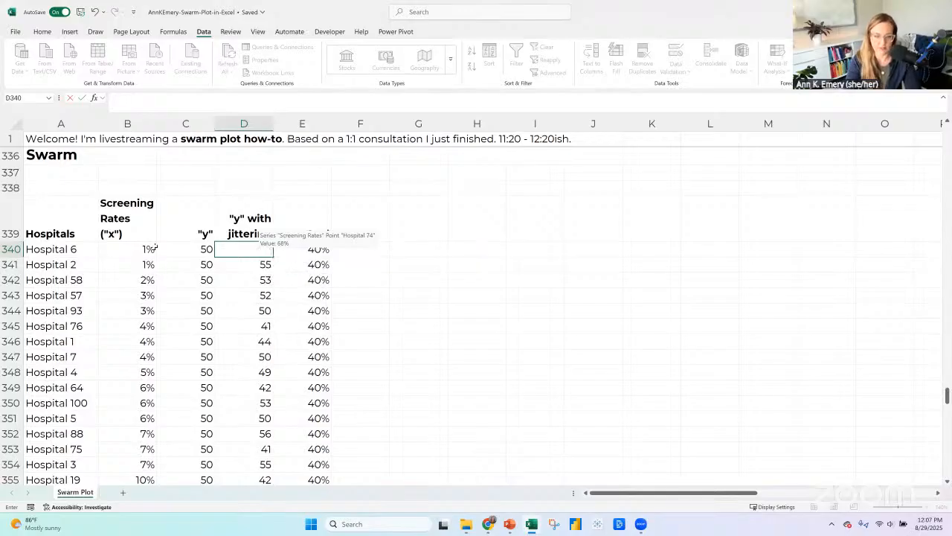
key("Return")
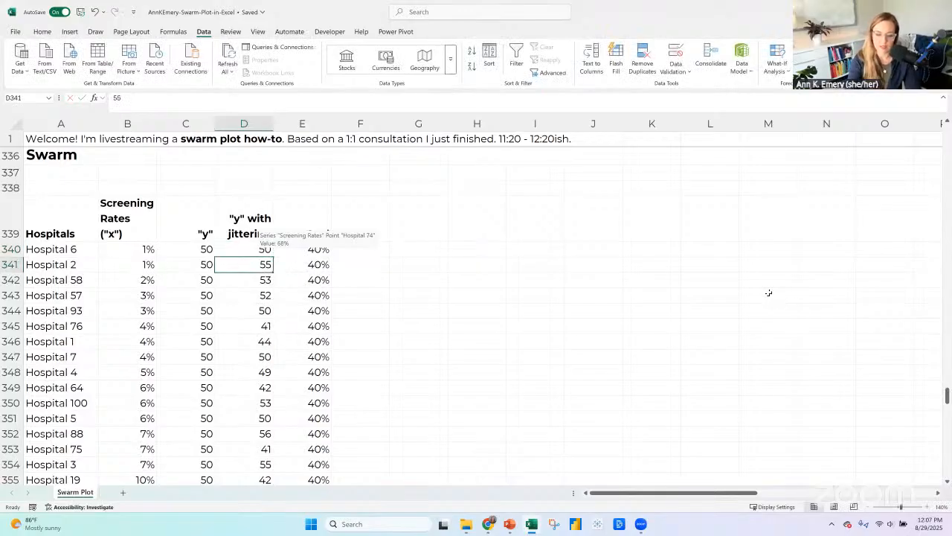
Begin an IF formula in D341 that tests whether screening rate B341 equals B340.
type("=if(")
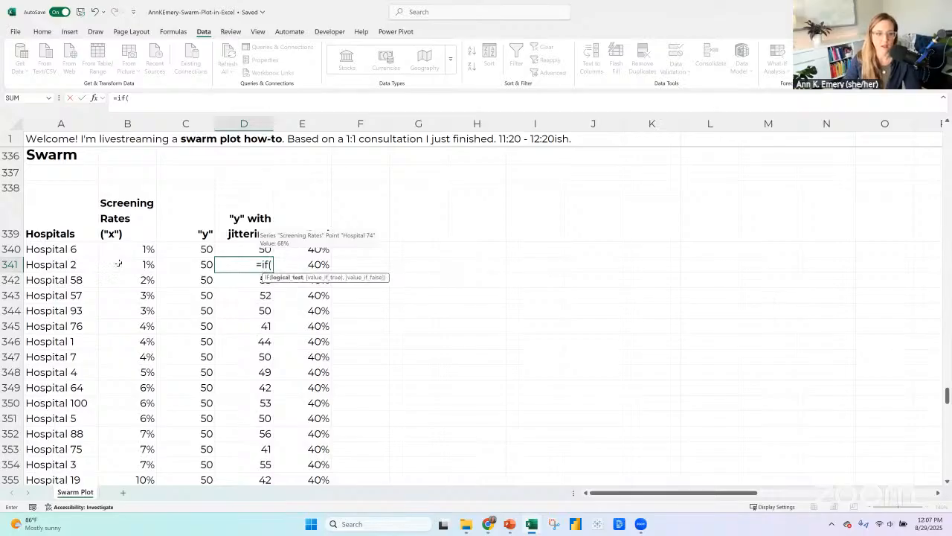
left_click(119, 264)
type("-")
left_click(132, 249)
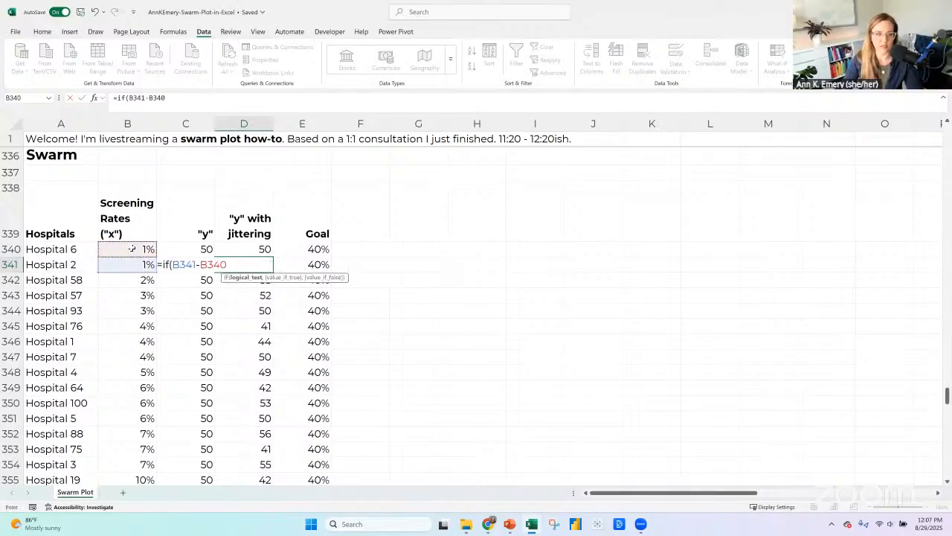
key("BackSpace")
key("BackSpace")
key("BackSpace")
key("BackSpace")
key("BackSpace")
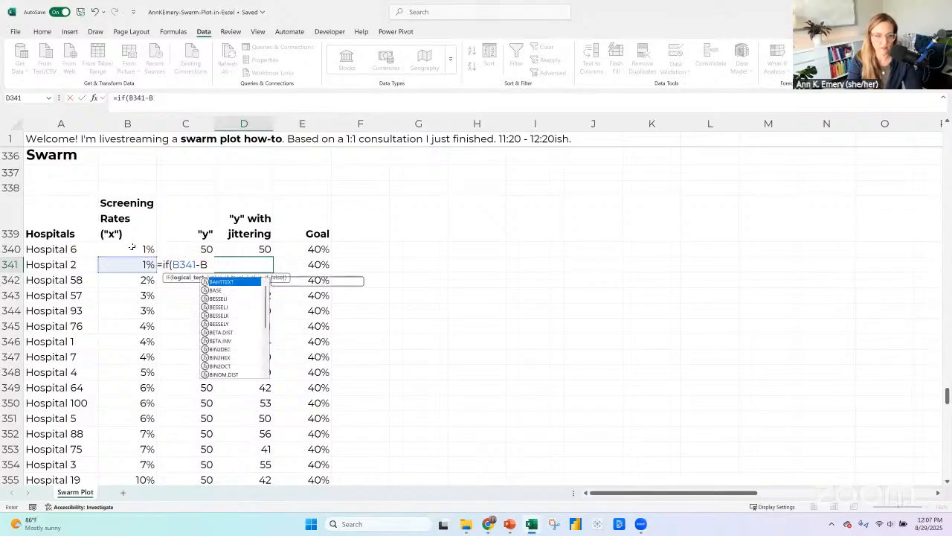
type("=")
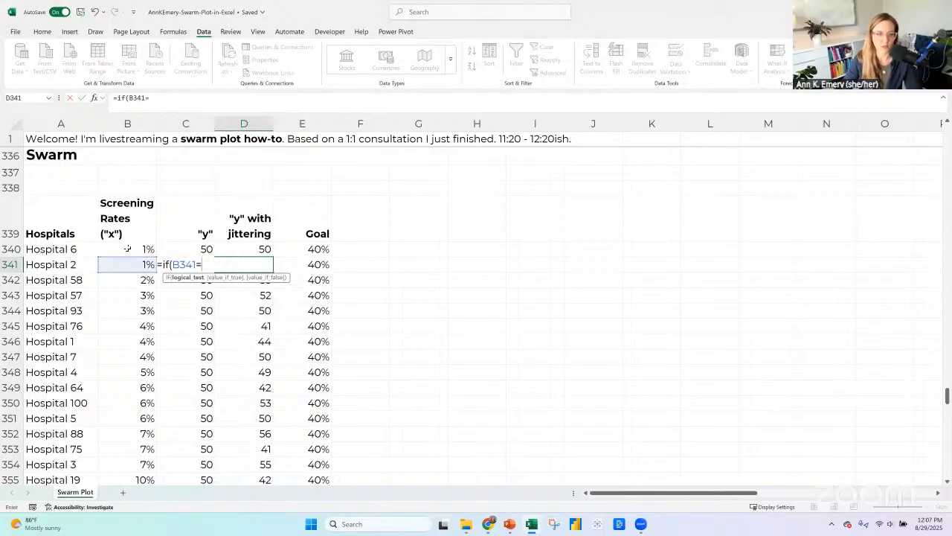
left_click(128, 249)
type(")")
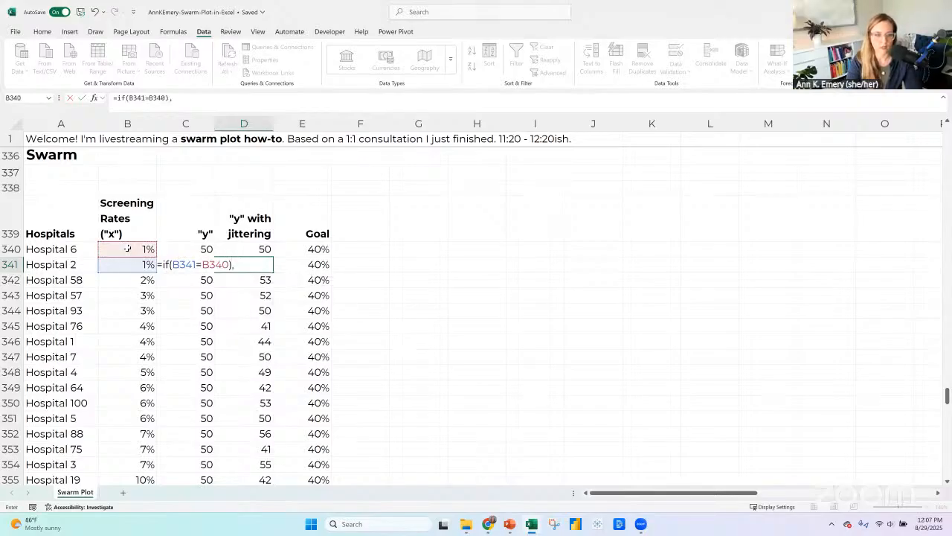
key("BackSpace")
type(",")
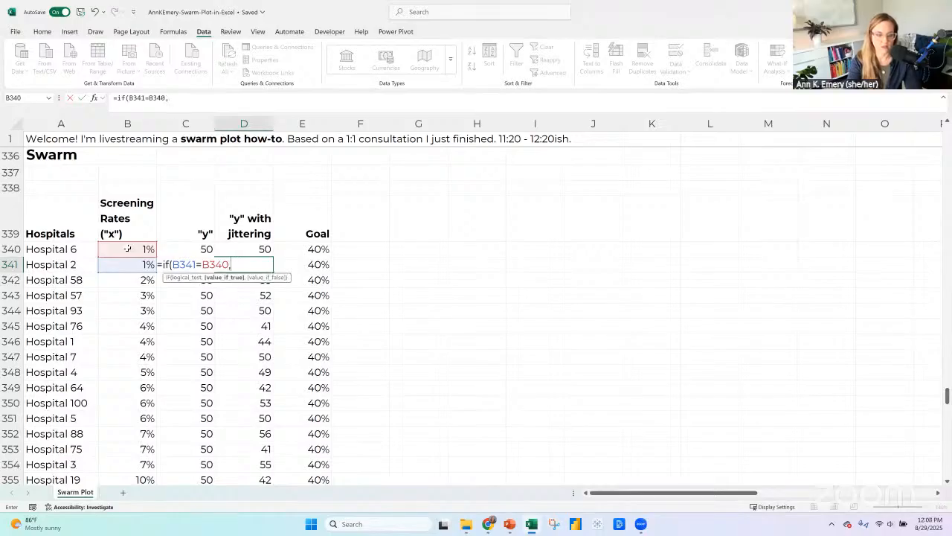
type("randbetween(")
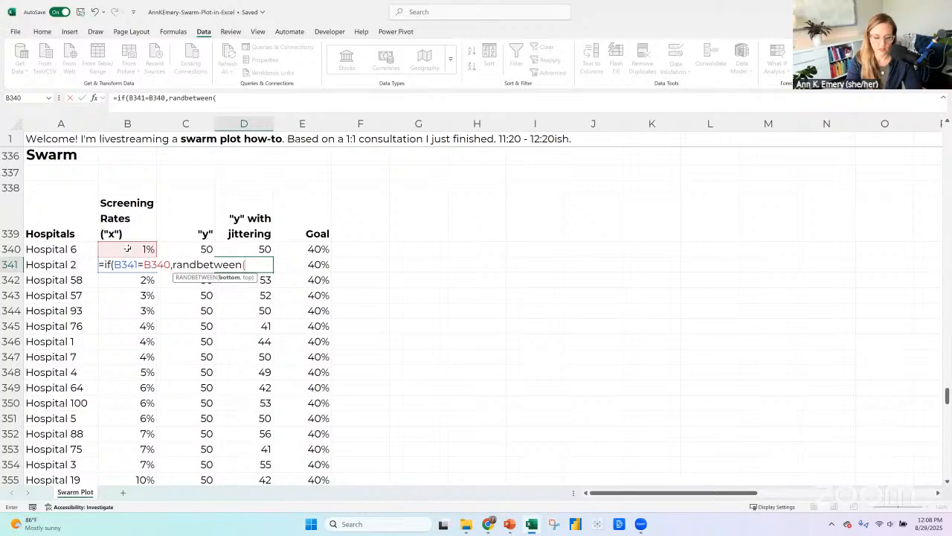
type("5")
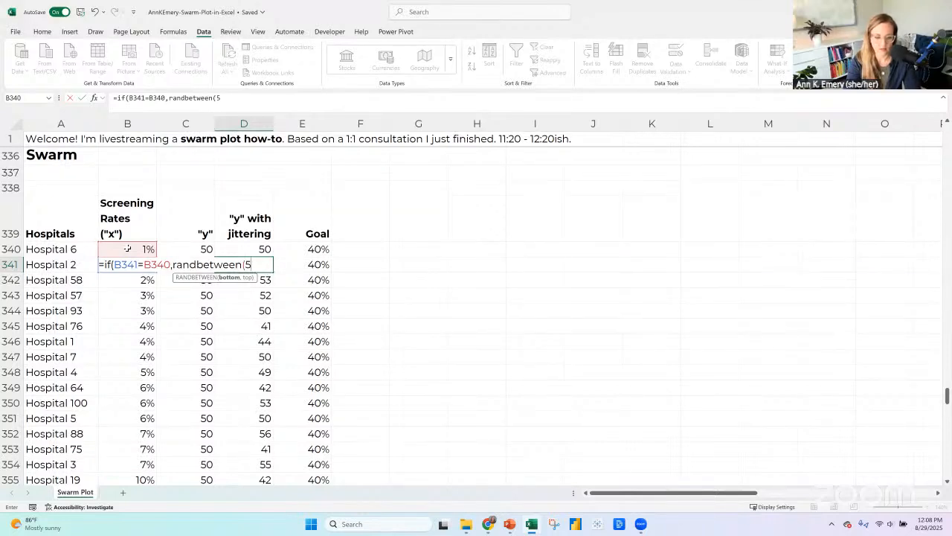
Add RANDBETWEEN(40,60) as the value-if-true argument of the IF formula in D341.
key("BackSpace")
type("40,60)")
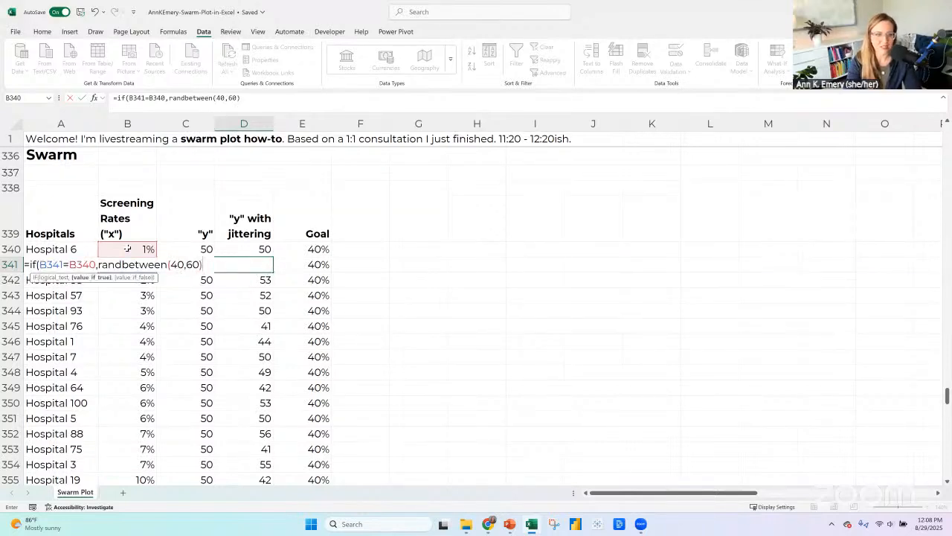
type(")")
key("BackSpace")
type(",")
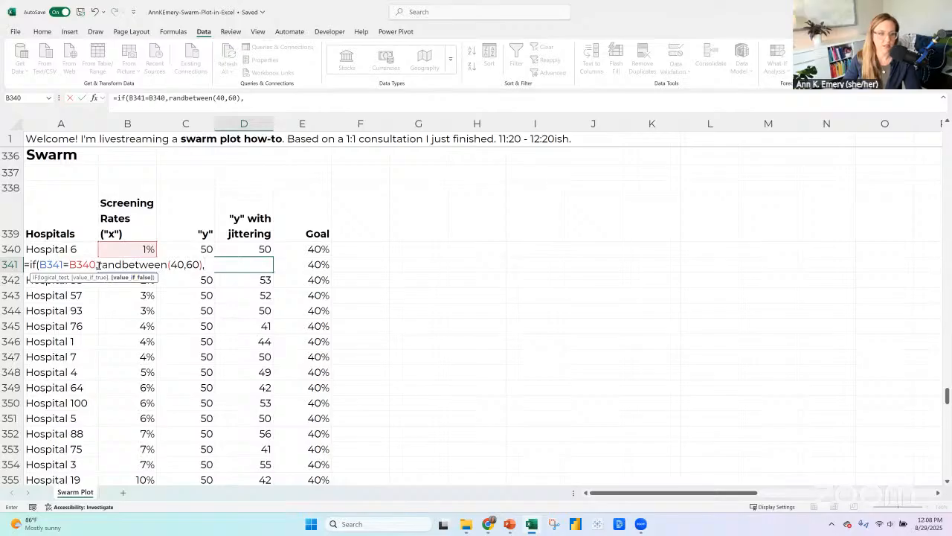
Insert 50 as the true result ahead of RANDBETWEEN(40,60) and enter the D341 formula as =IF(B341=B340,50,RANDBETWEEN(40,60)).
left_click(99, 265)
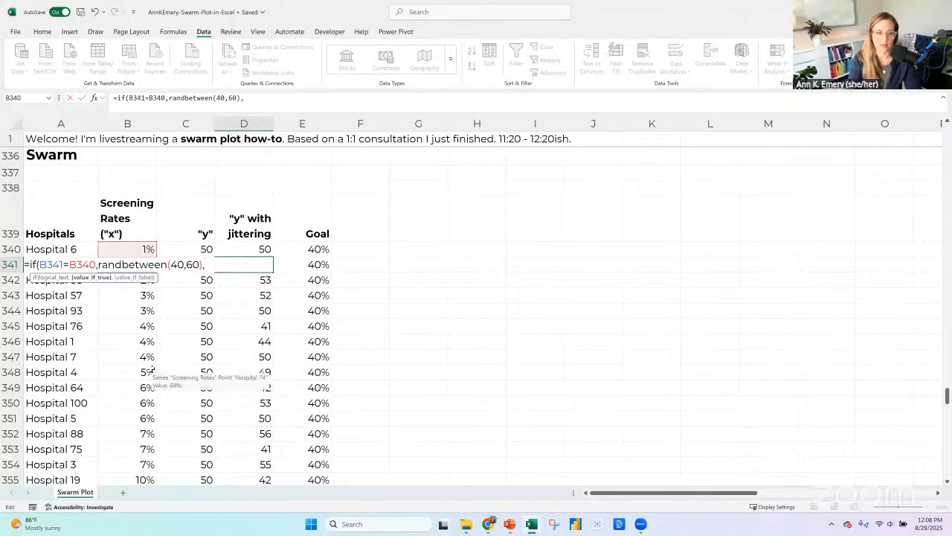
type("50,")
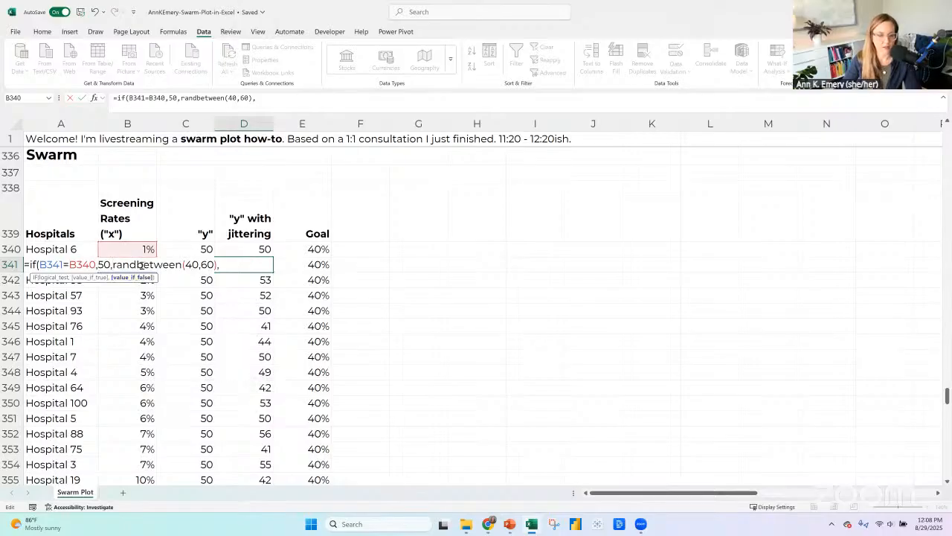
left_click(240, 263)
key("BackSpace")
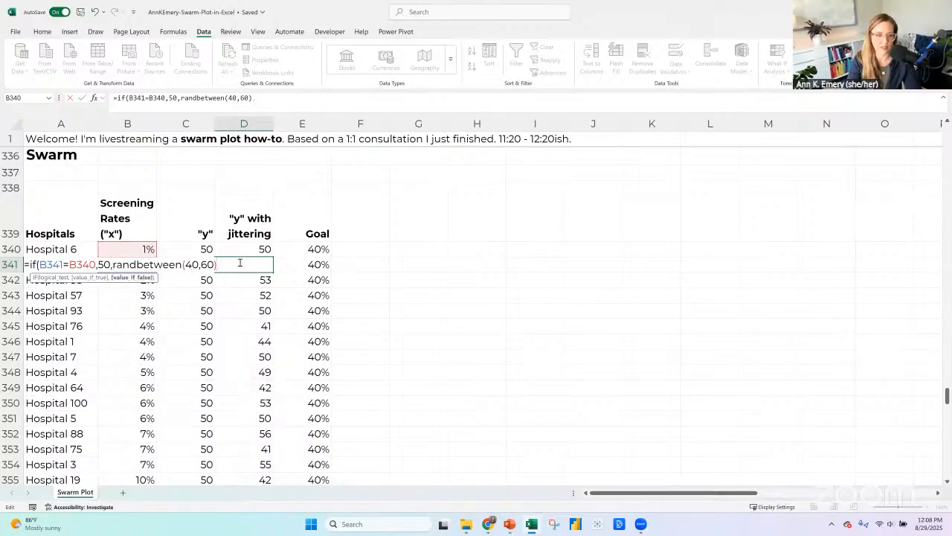
type(")")
key("Return")
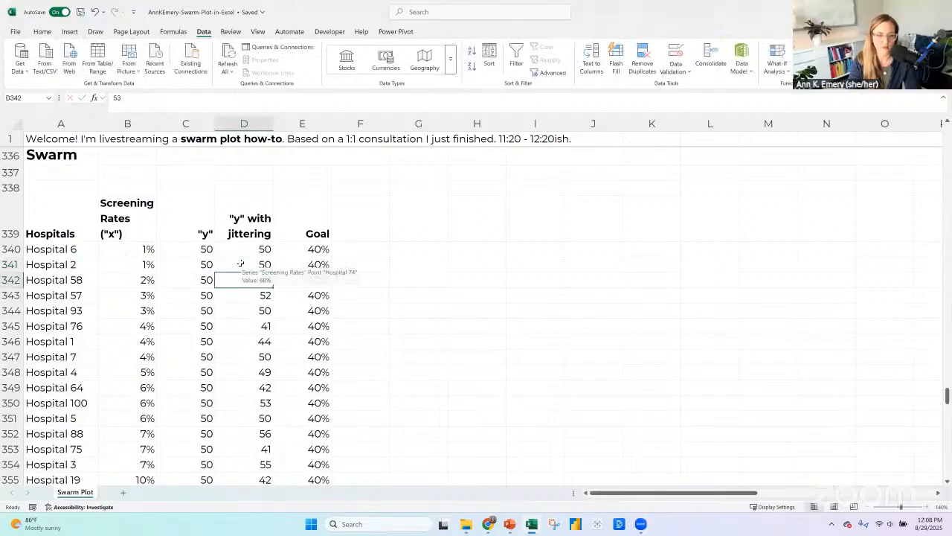
Swap the two IF results in D341 so the formula reads =IF(B341=B340,RANDBETWEEN(40,60),50).
left_click(239, 264)
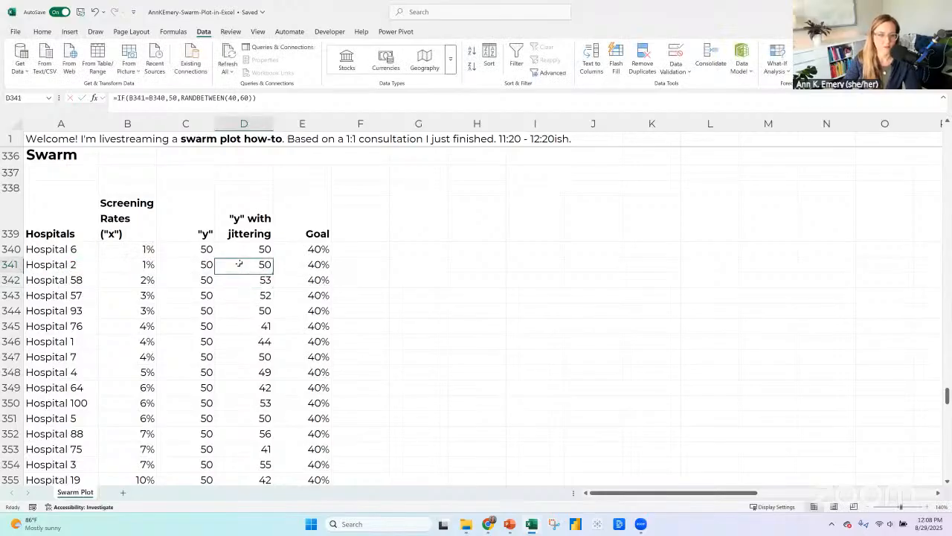
left_click(295, 90)
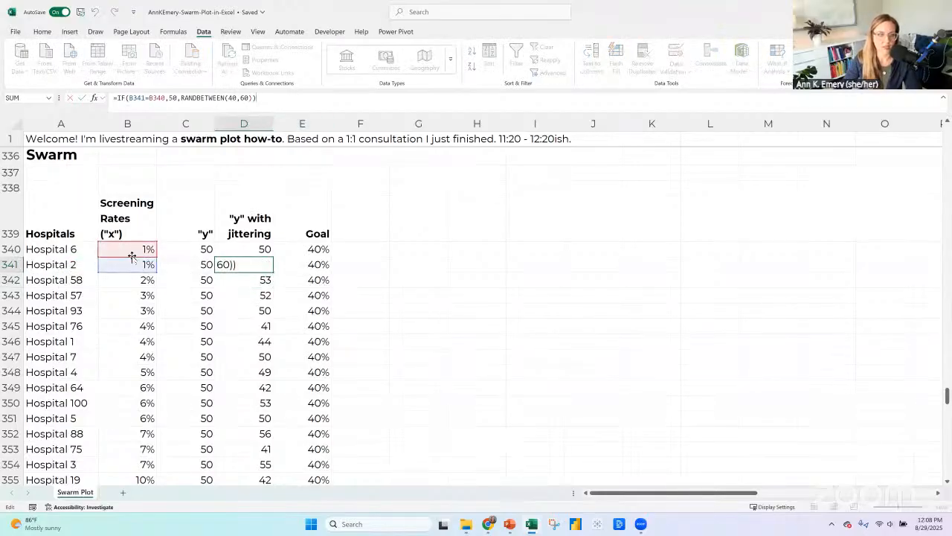
left_click_drag(180, 97, 168, 98)
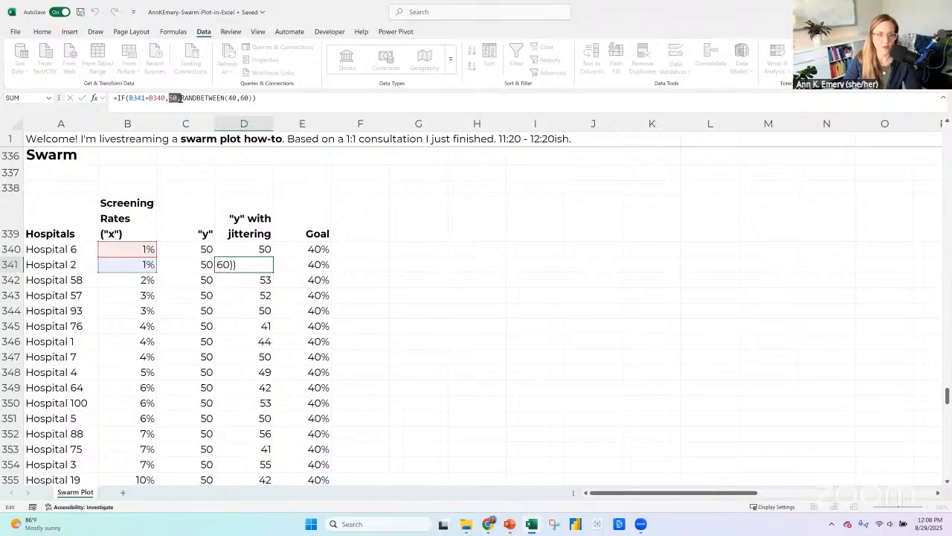
key("BackSpace")
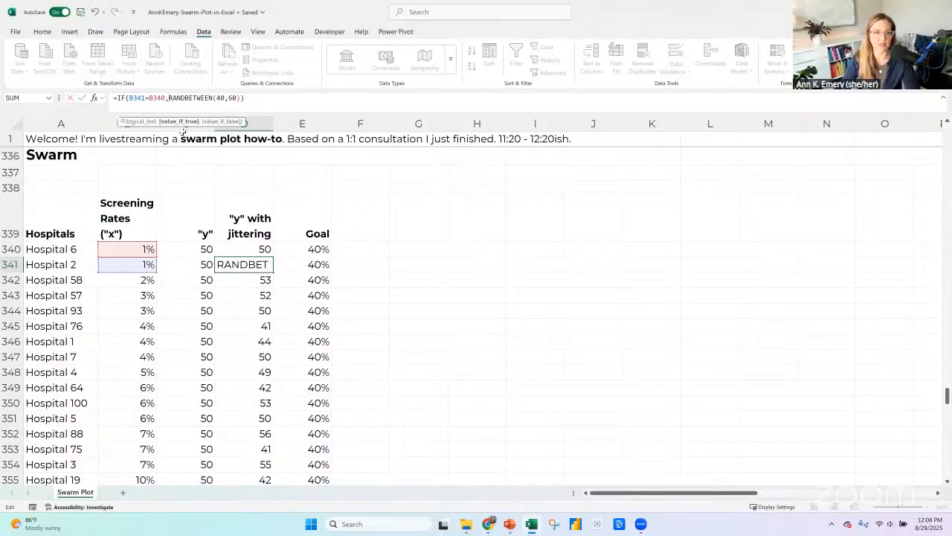
left_click(239, 98)
type(",50")
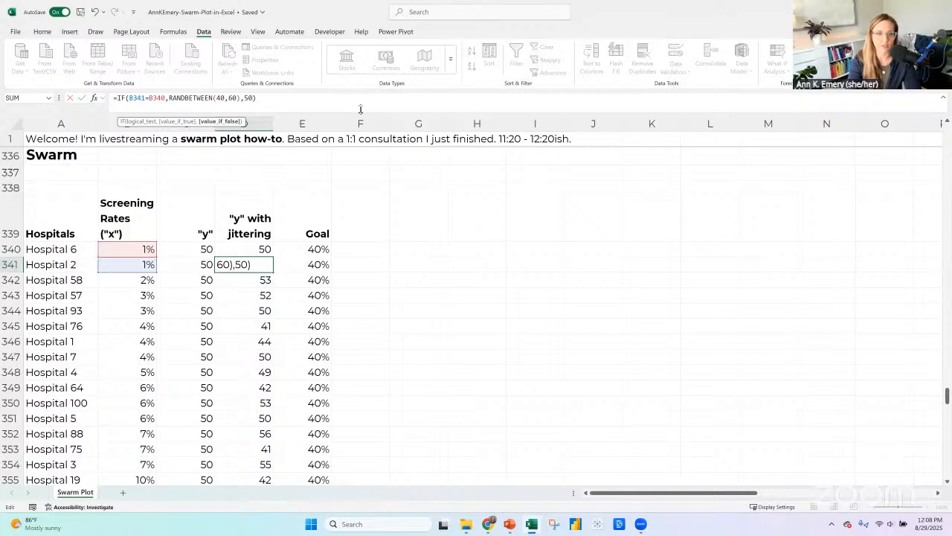
key("Return")
key("Up")
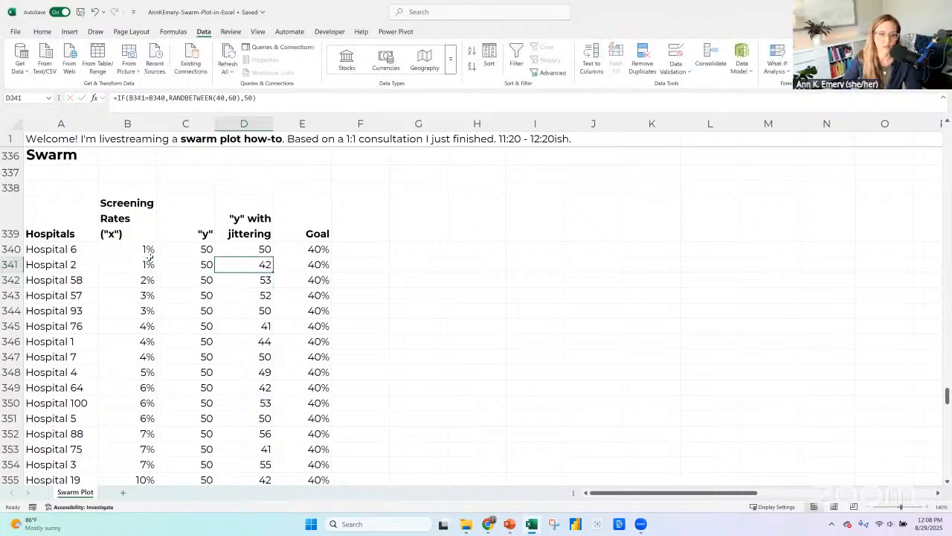
Check the two compared screening rates and fill the D341 formula down the rest of the "y" with jittering column.
left_click(147, 264)
left_click(141, 249)
left_click(262, 266)
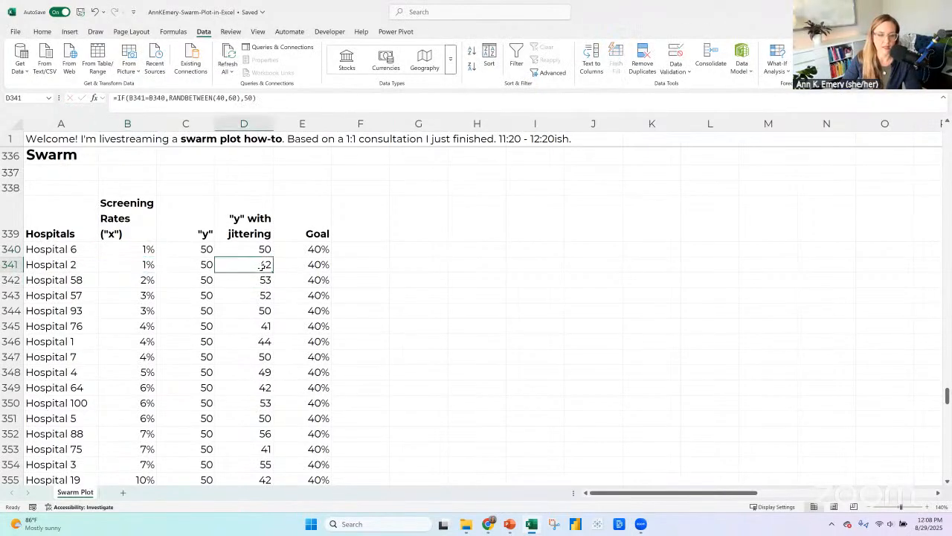
double_click(274, 273)
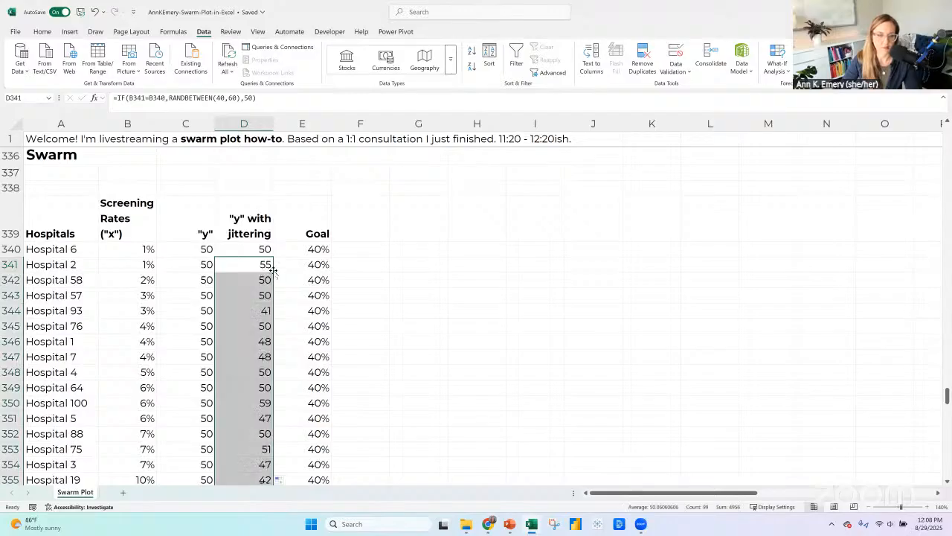
Examine the filled jitter values and how the dots spread across the larger swarm chart below the table.
scroll(410, 283, "down", 16)
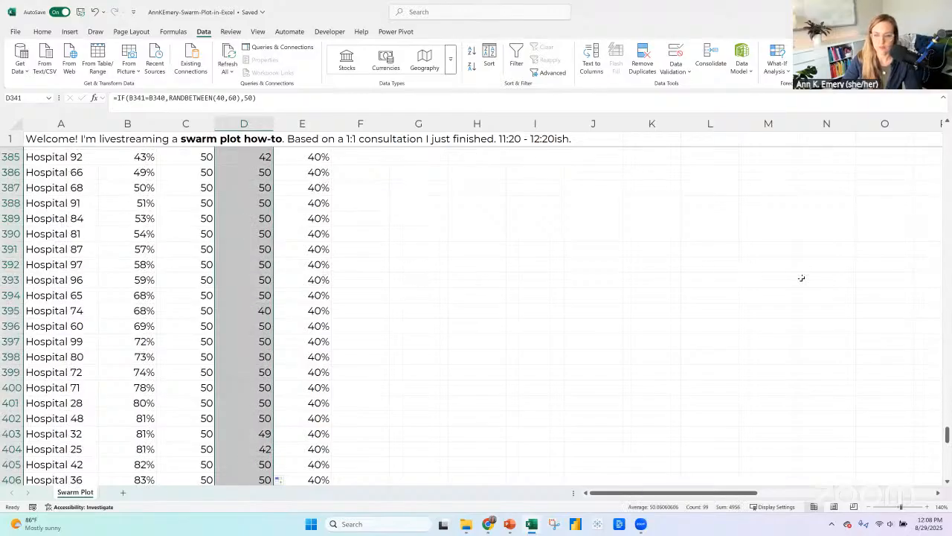
scroll(801, 278, "down", 20)
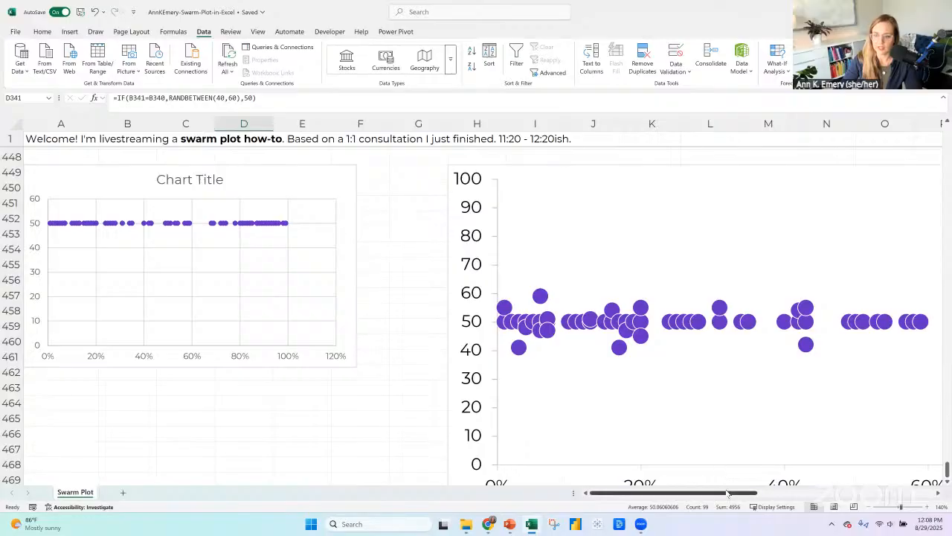
left_click_drag(727, 493, 803, 493)
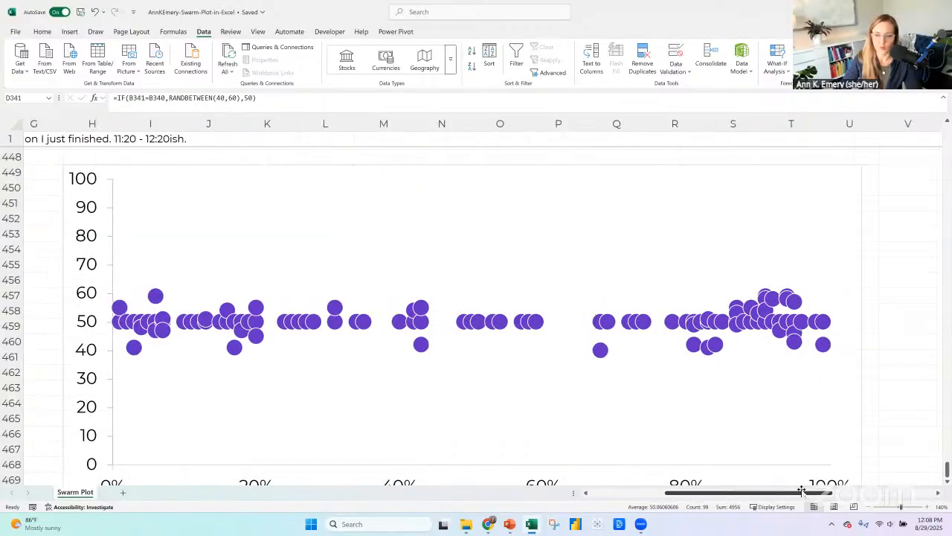
mouse_move(746, 300)
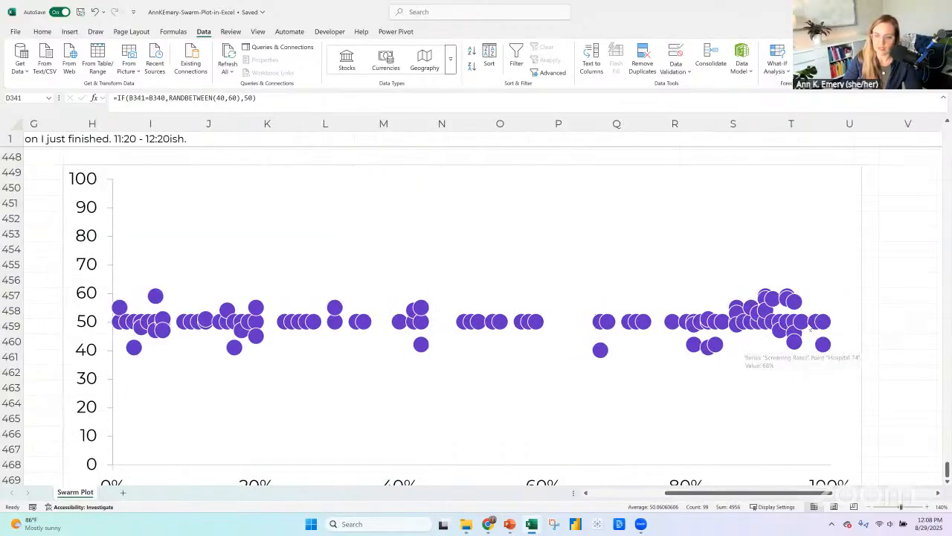
mouse_move(509, 532)
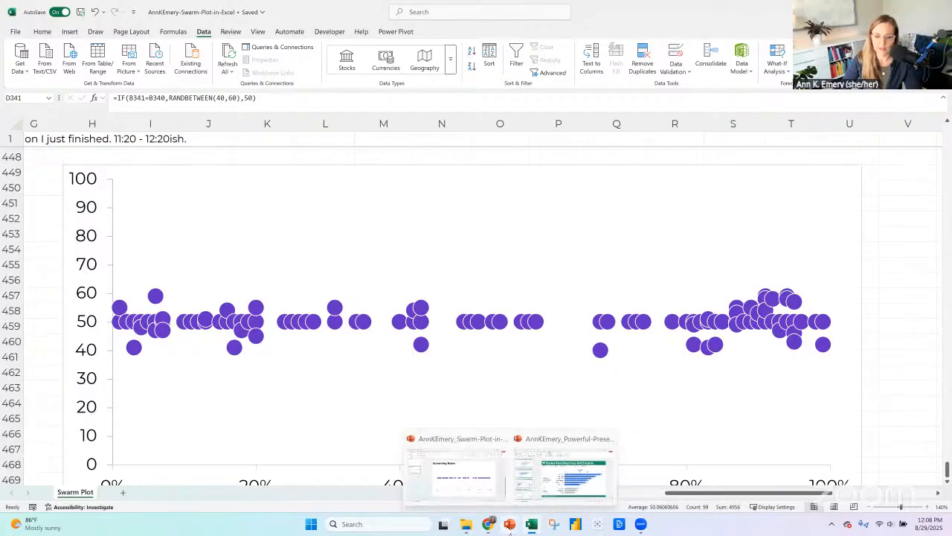
Switch to File Explorer and open the Swarm example workbook from COURSE 3 - GREAT GRAPHS IN EXCEL's Great-Graphs-in-Excel_2024-09-27 activities folder.
left_click(465, 524)
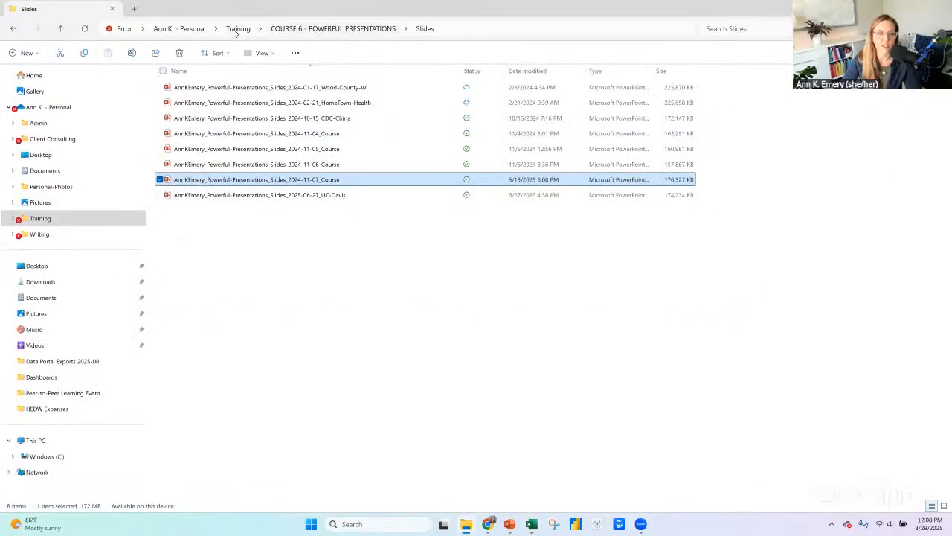
left_click(236, 32)
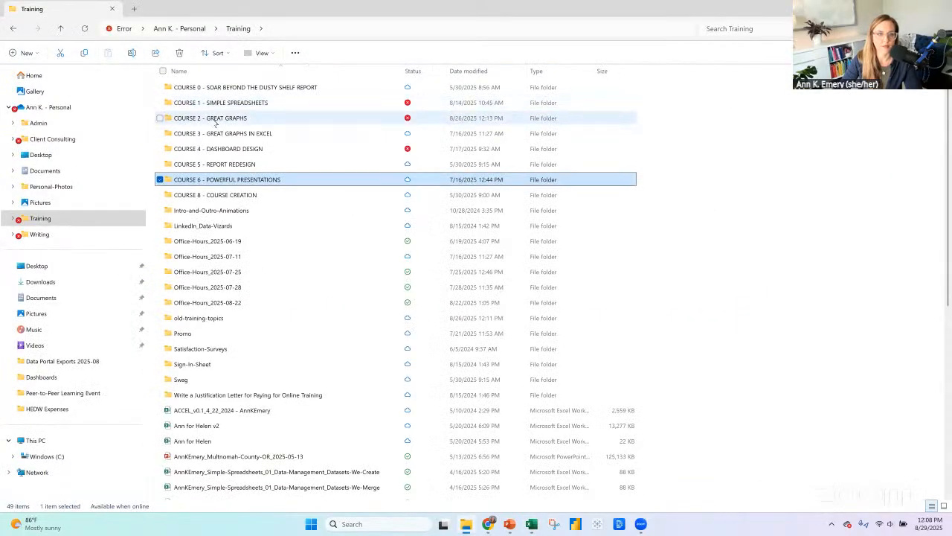
double_click(213, 119)
left_click(238, 29)
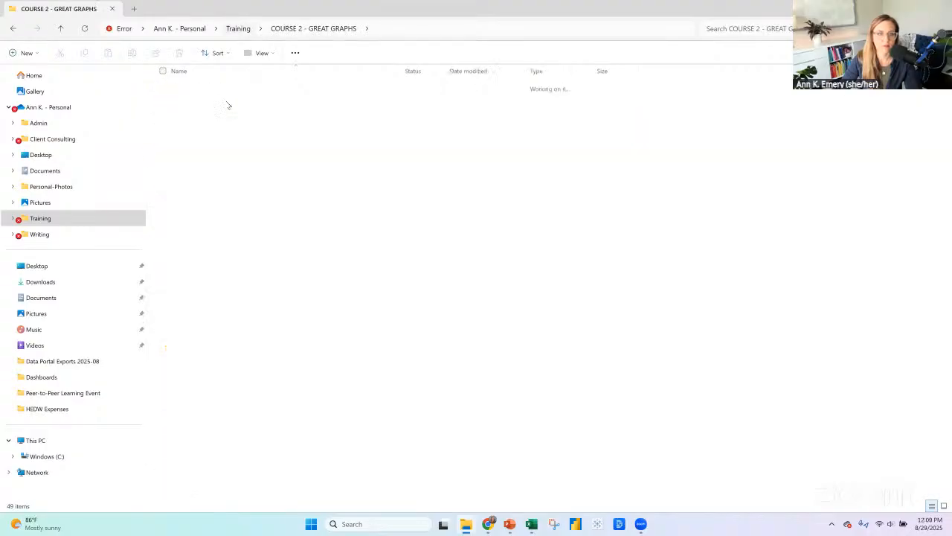
double_click(228, 132)
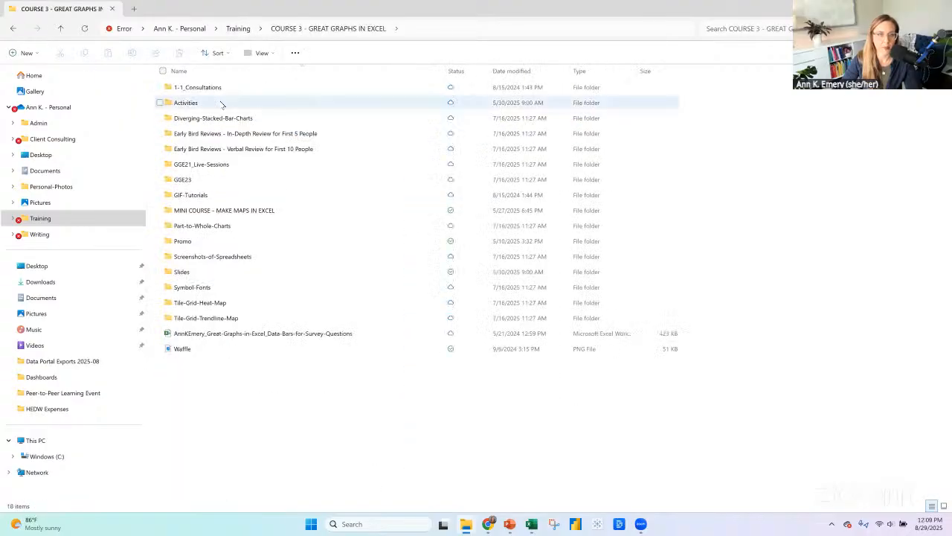
double_click(212, 102)
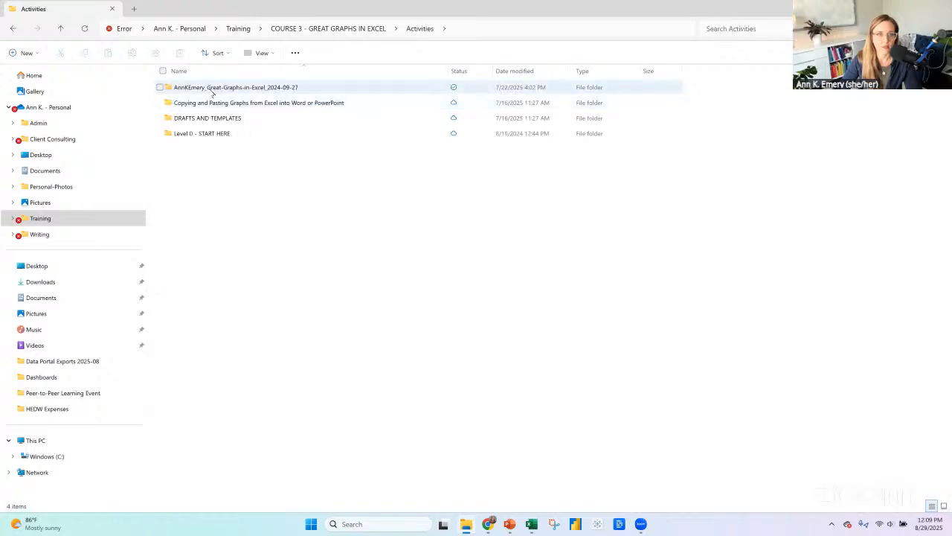
key("Return")
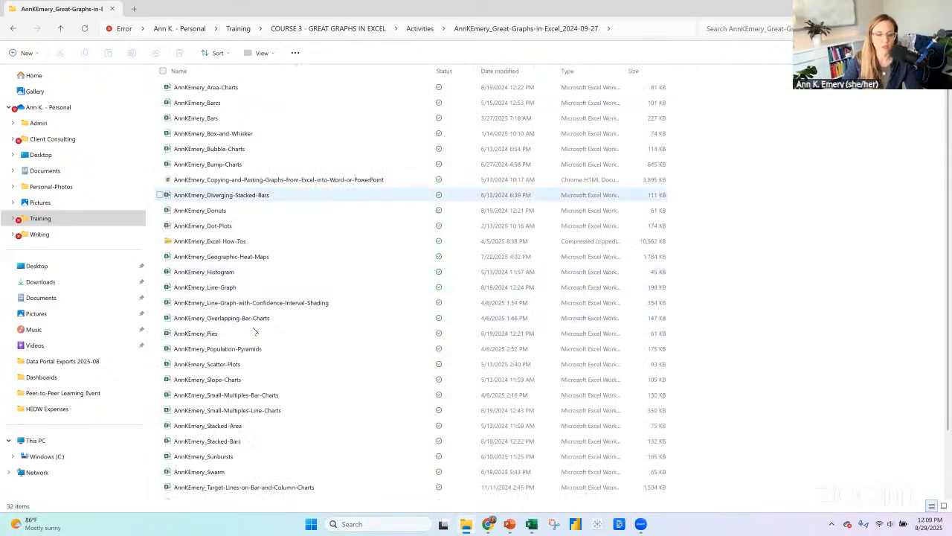
scroll(256, 325, "down", 2)
double_click(221, 400)
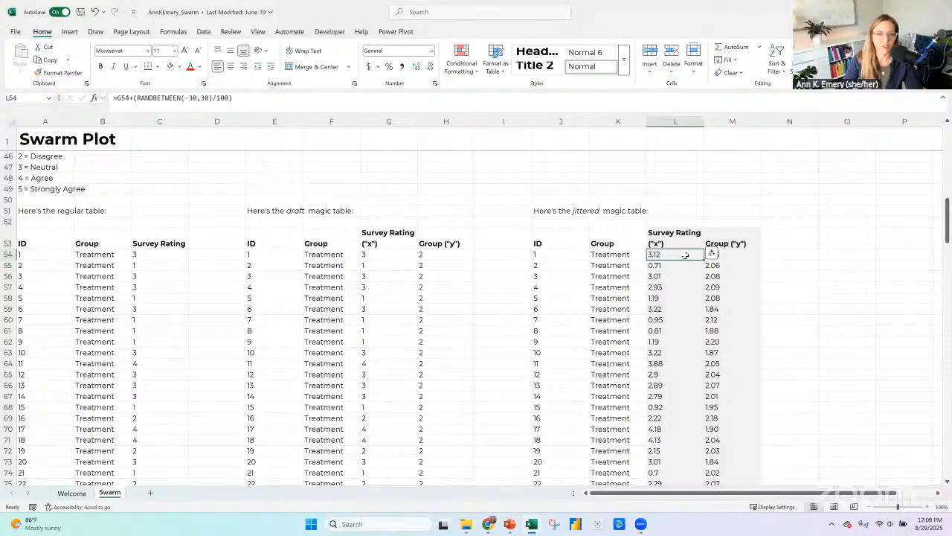
Examine the RANDBETWEEN(-30,30)/100 formula that jitters the survey ratings in the example's jittered magic table.
left_click(725, 255)
left_click(673, 298)
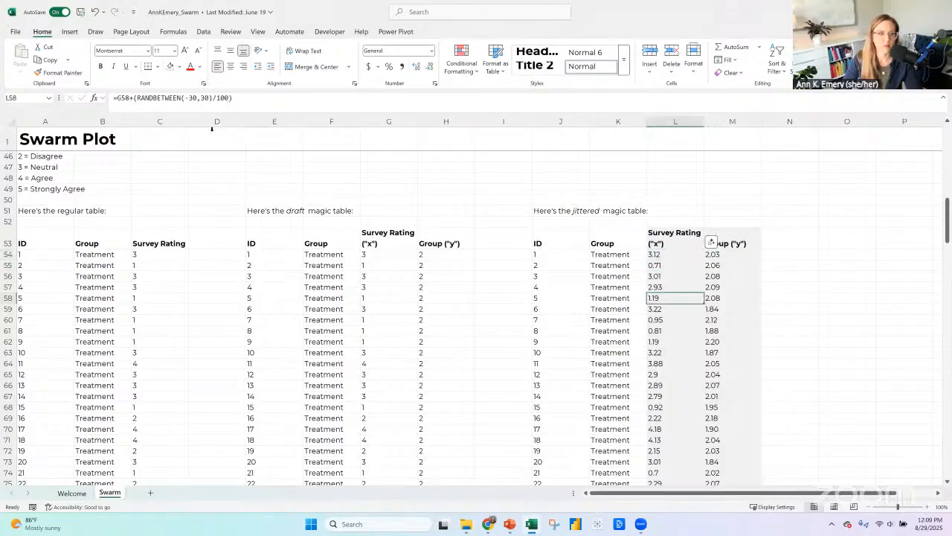
left_click(188, 98)
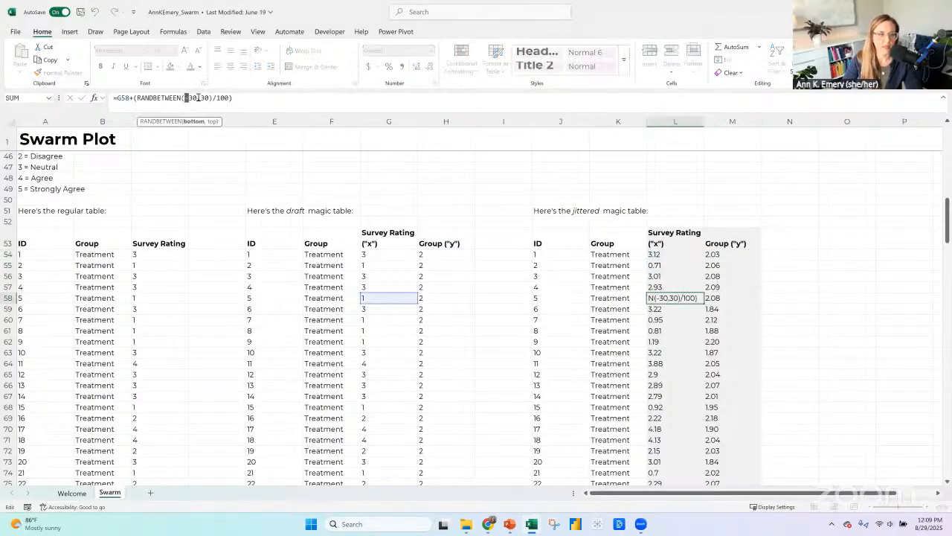
double_click(205, 97)
left_click(131, 97)
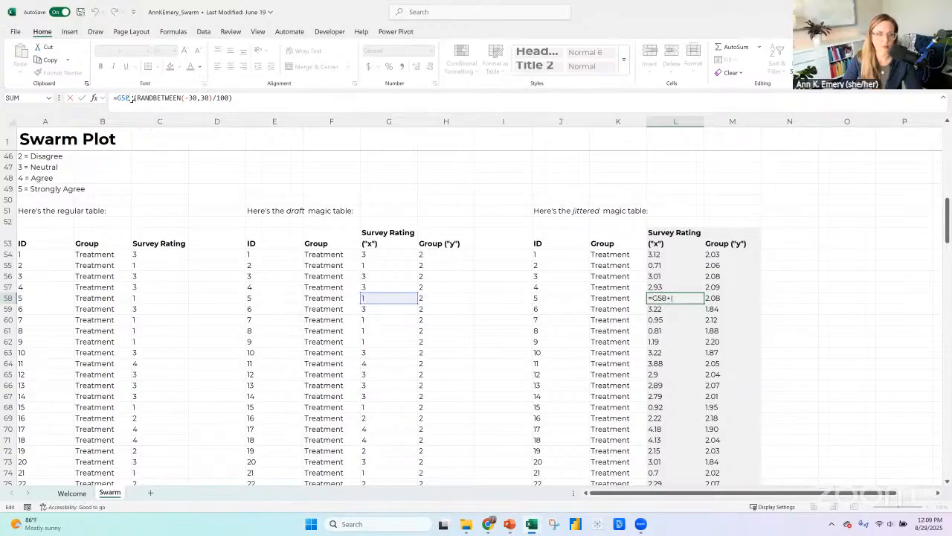
double_click(223, 97)
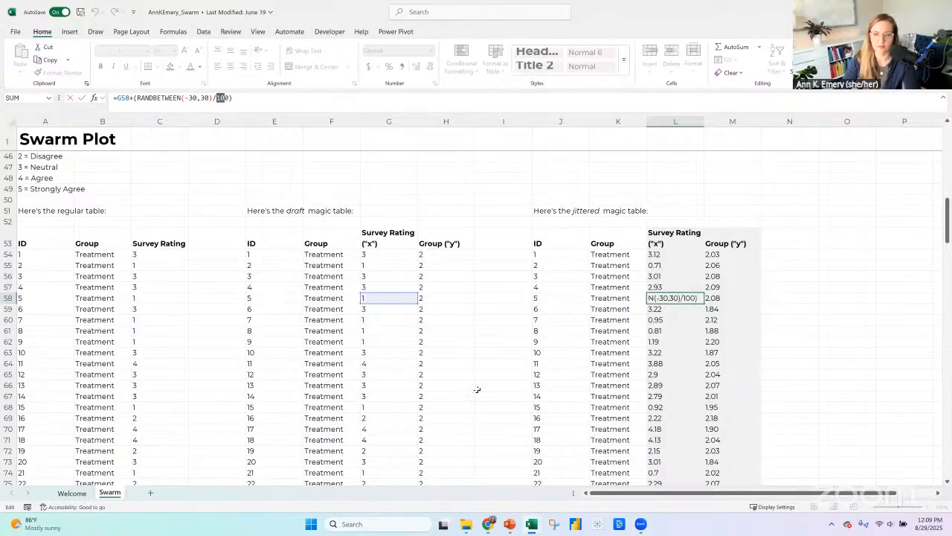
key("Return")
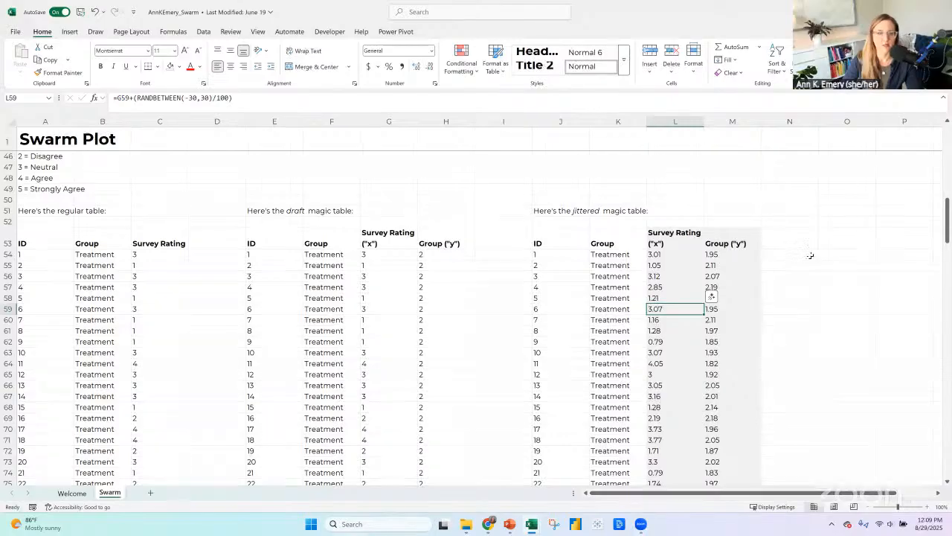
Compare the example's before and after swarm charts, and return to the larger hospital chart in the Swarm-Plot-in-Excel workbook.
scroll(810, 254, "up", 5)
scroll(810, 254, "up", 10)
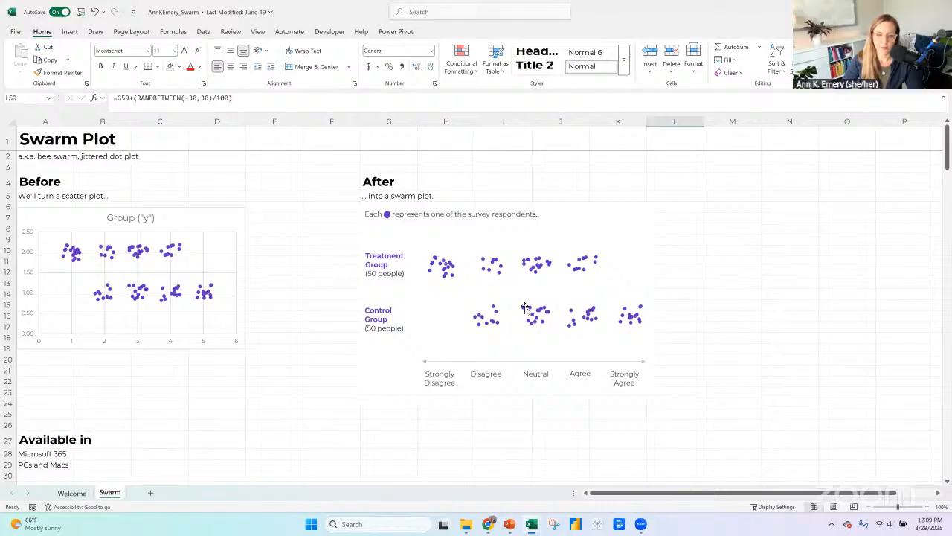
scroll(576, 235, "down", 6)
scroll(313, 350, "down", 1)
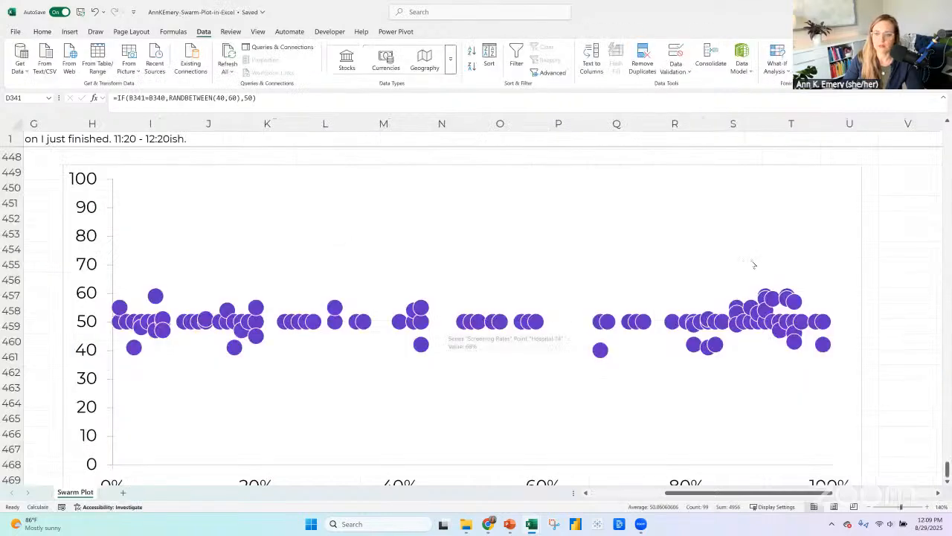
scroll(753, 264, "down", 1)
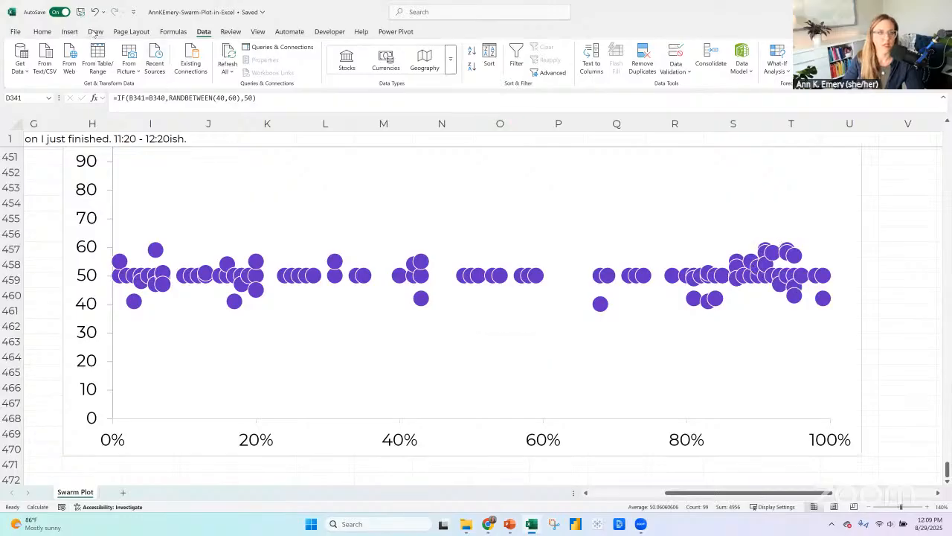
Sketch small green pen circles above and below the dot cluster near 90% to illustrate a wider jitter, and stop inking.
left_click(95, 33)
left_click(140, 56)
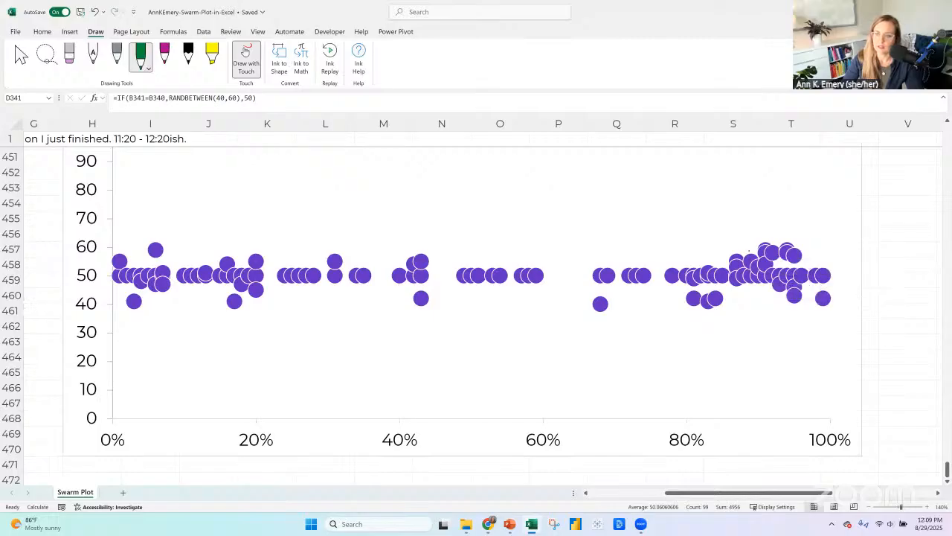
left_click_drag(753, 232, 764, 232)
mouse_move(780, 218)
left_mouse_down()
mouse_move(772, 225)
mouse_move(783, 221)
left_mouse_up()
left_click_drag(808, 226, 809, 232)
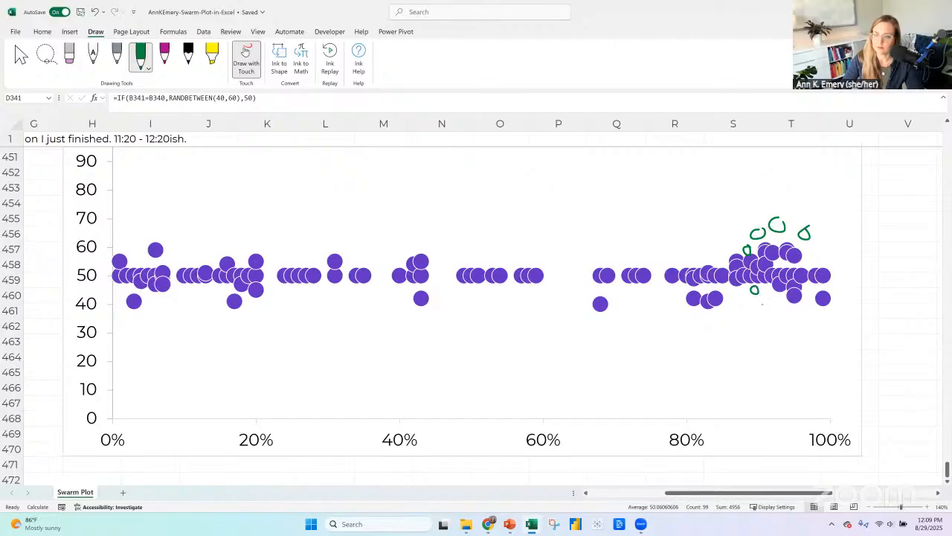
mouse_move(762, 300)
left_mouse_down()
mouse_move(803, 316)
mouse_move(809, 293)
left_mouse_up()
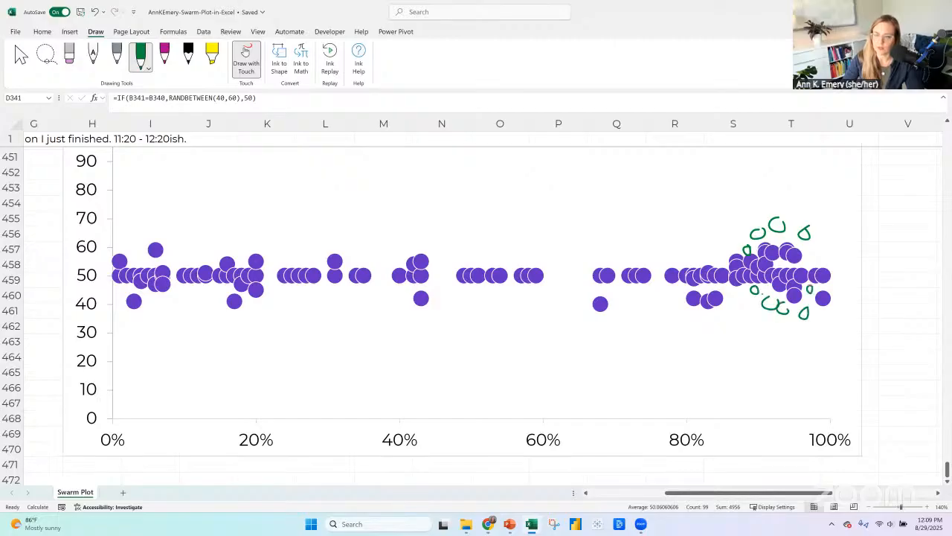
left_click_drag(816, 244, 826, 254)
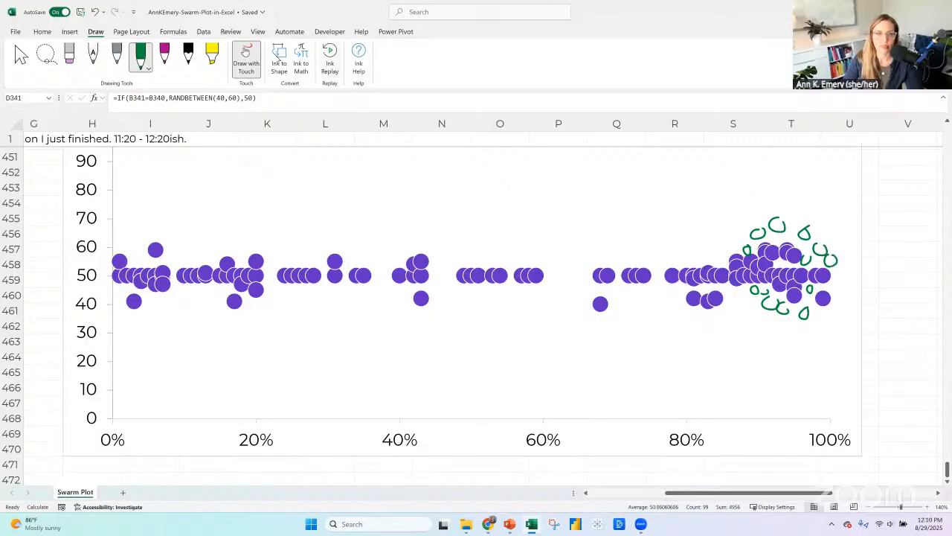
left_click(246, 59)
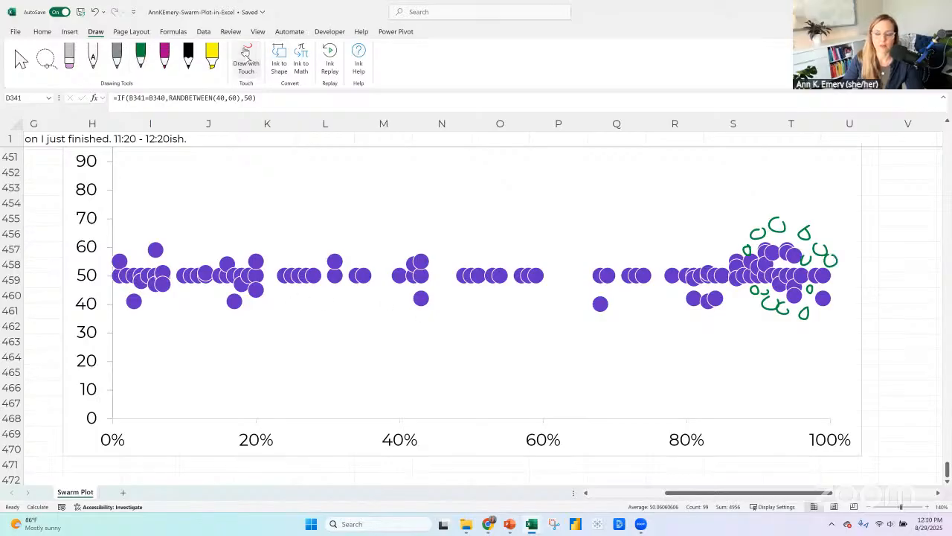
Set the larger swarm chart's vertical axis bounds to a minimum of 30 and a maximum of 70.
left_click(92, 253)
right_click(92, 253)
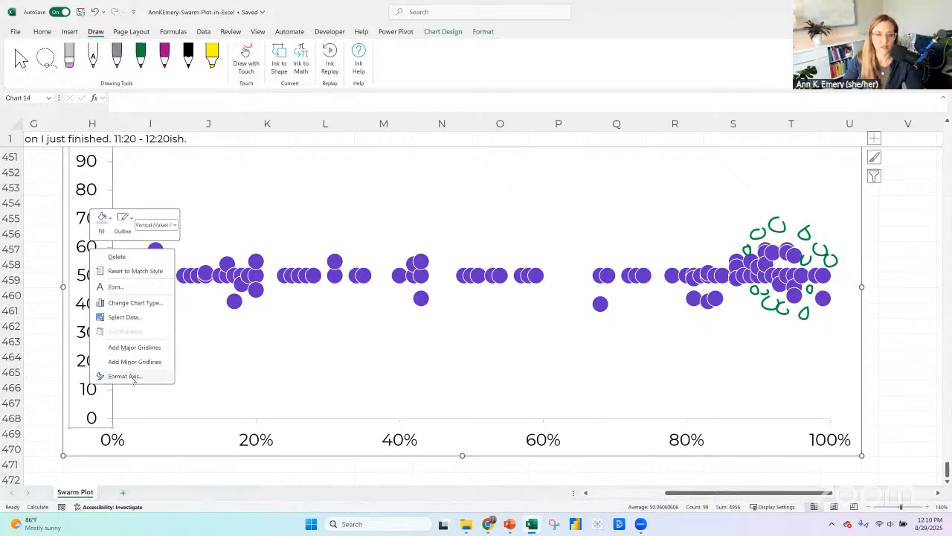
left_click(123, 376)
double_click(895, 214)
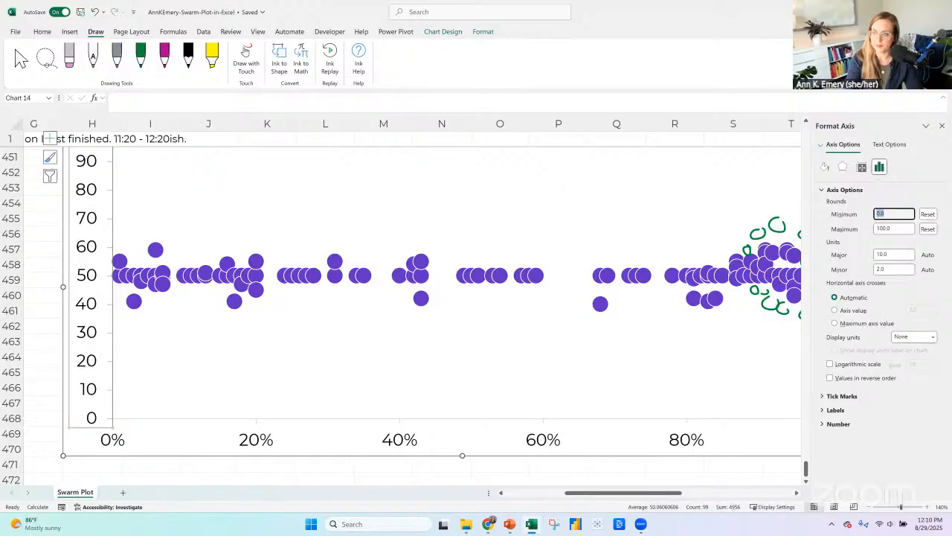
type("30")
key("Tab")
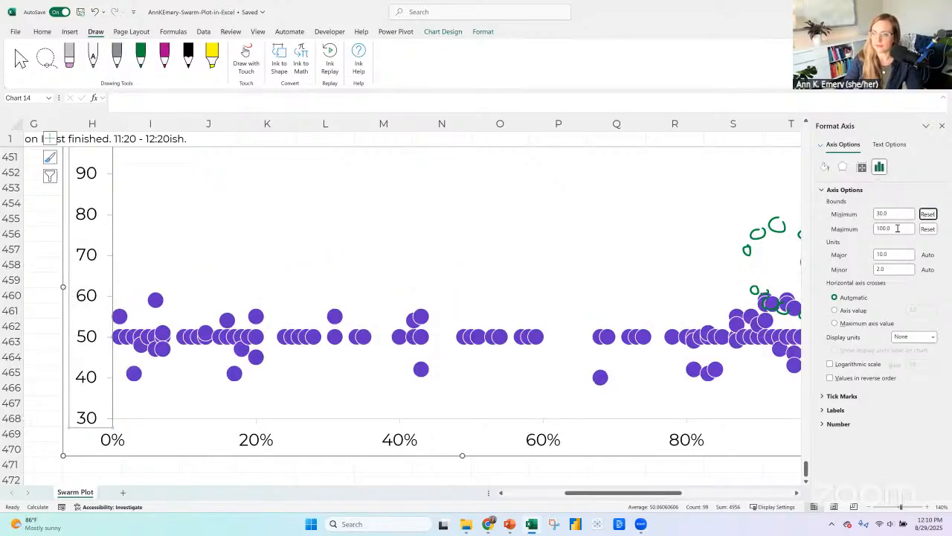
double_click(897, 228)
type("70")
key("Return")
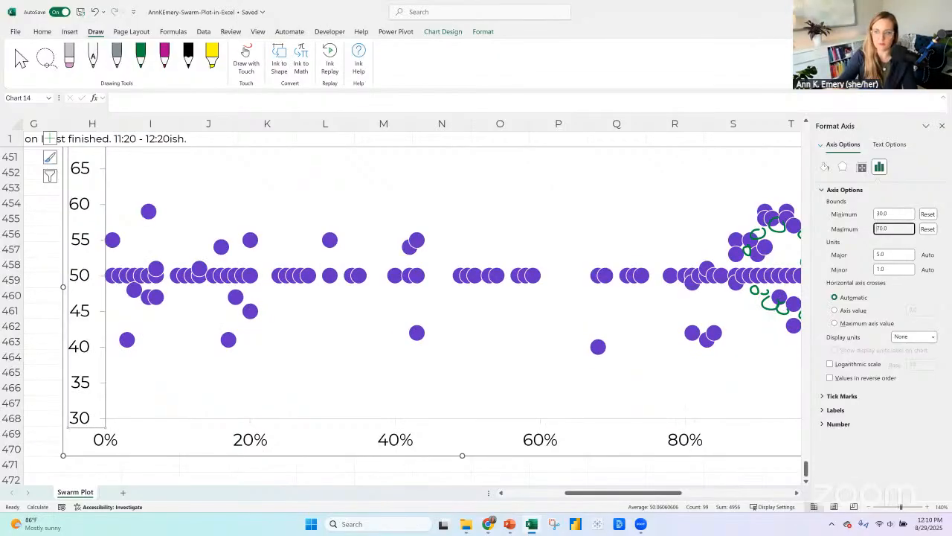
Undo both vertical axis bound changes and close the axis formatting options.
left_click(95, 13)
left_click(95, 12)
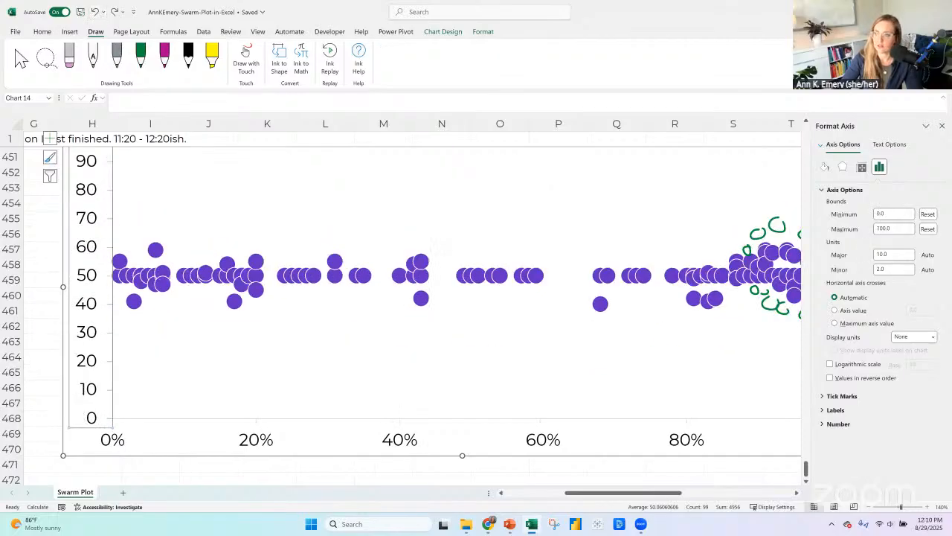
left_click(942, 127)
Delete all the green ink circles around the dot cluster on the chart.
left_click(781, 223)
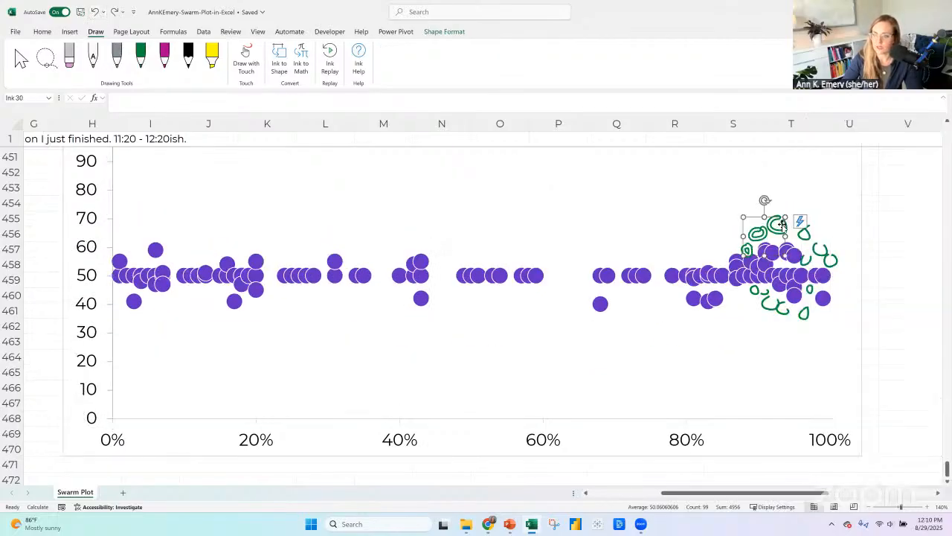
key("Delete")
left_click(805, 237)
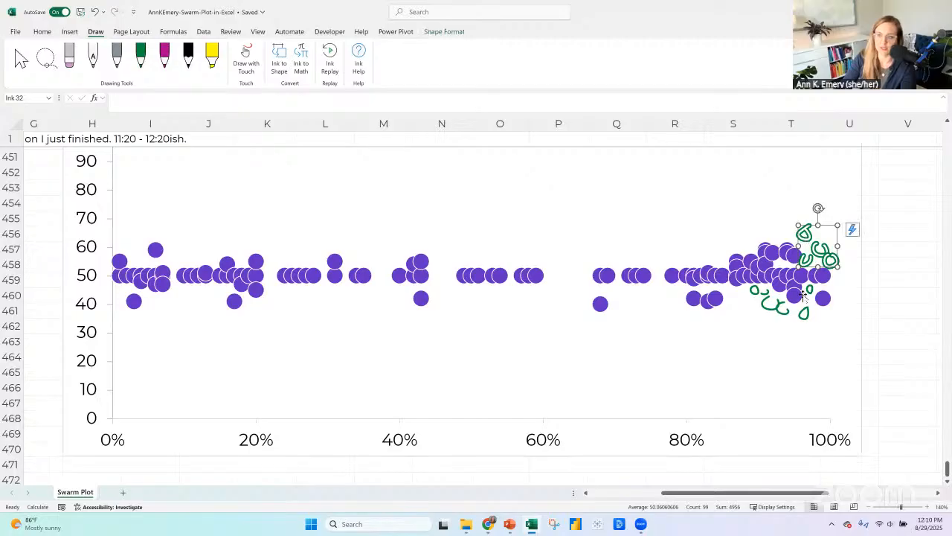
key("Delete")
left_click(809, 290)
key("Delete")
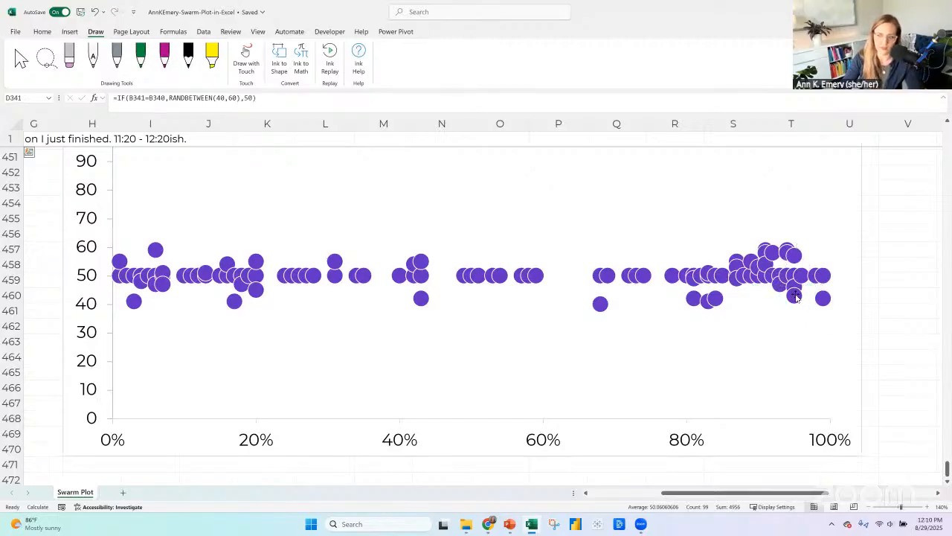
Delete the vertical axis from the larger swarm chart under the "Edited" label.
left_click(872, 506)
left_click(873, 506)
left_click(873, 507)
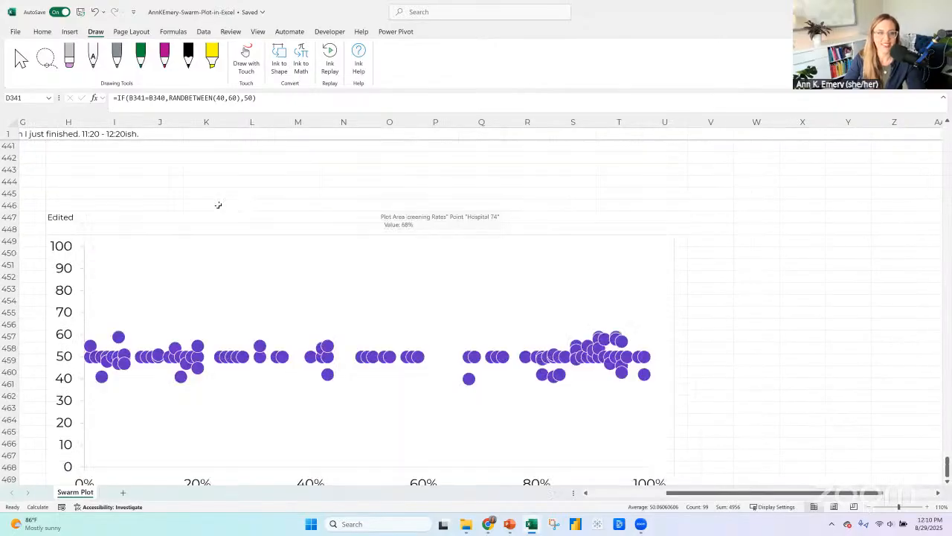
left_click(64, 238)
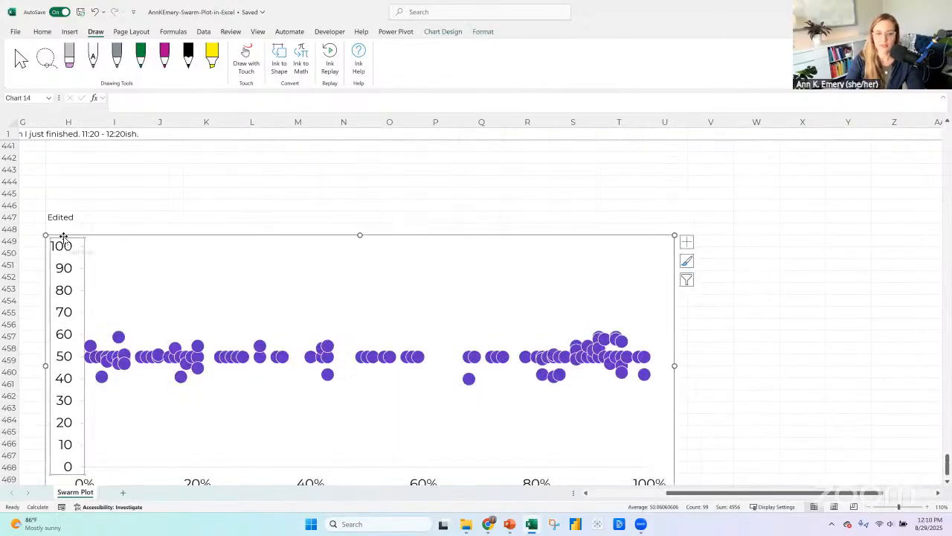
key("Delete")
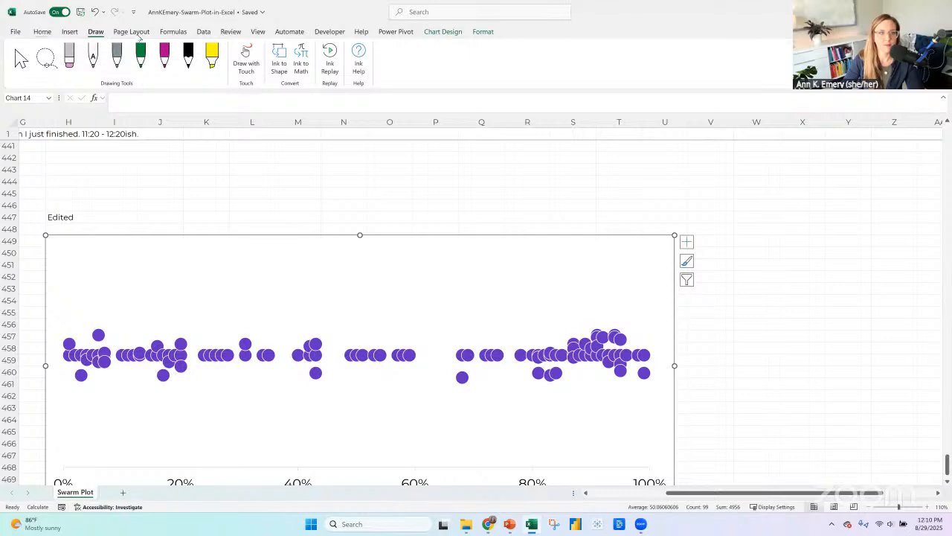
Remove the outline around the larger swarm chart by setting its shape outline to No Outline.
left_click(458, 34)
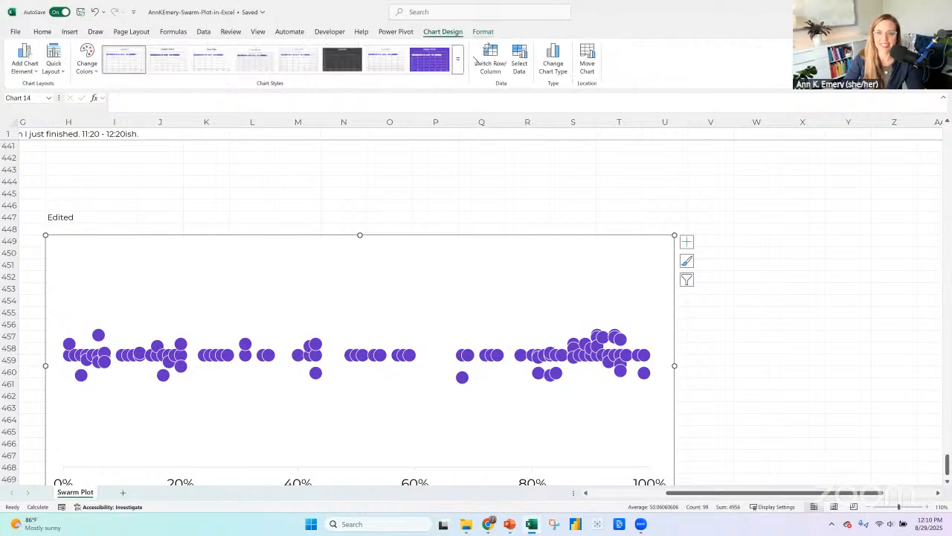
left_click(483, 31)
left_click(414, 60)
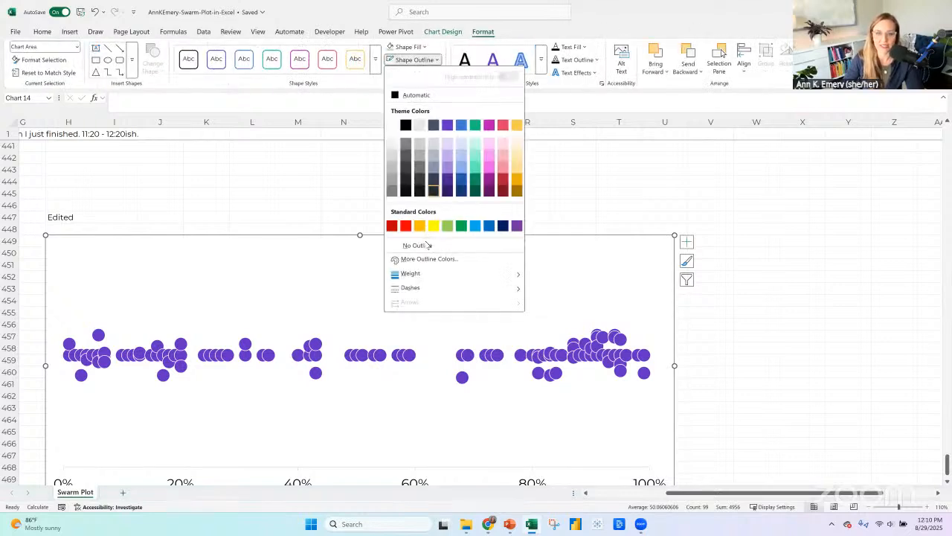
Add a text box along the swarm chart's top edge reading "Each n represents one hospital in our system." and widen it to fit one line.
scroll(378, 272, "down", 1)
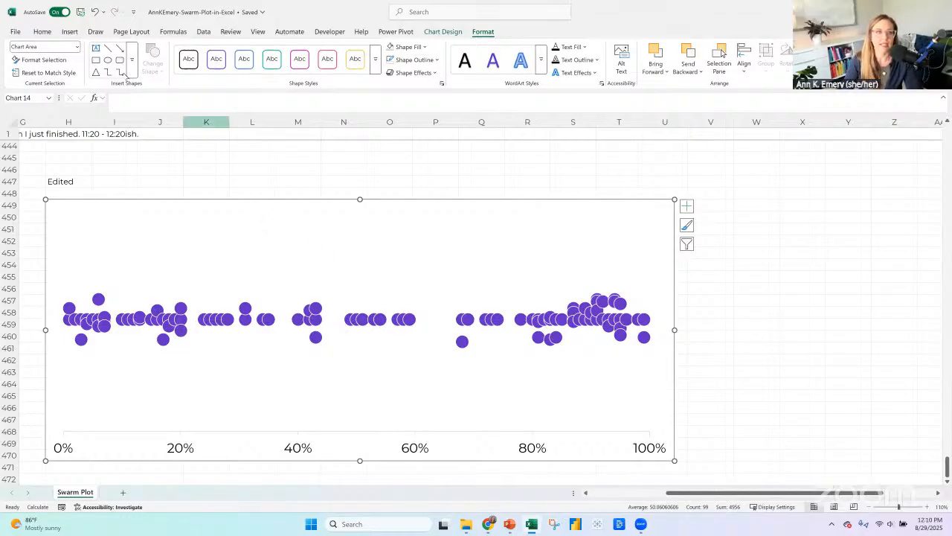
left_click(69, 32)
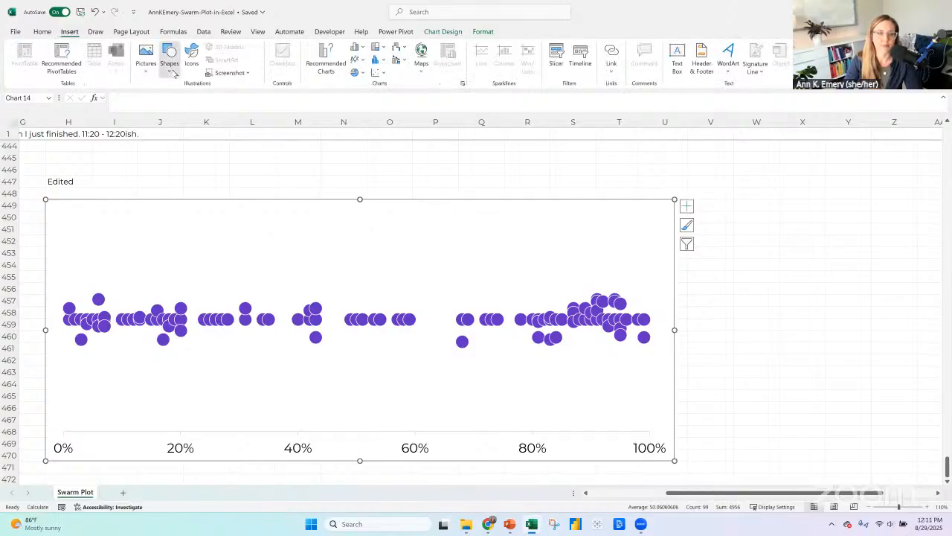
left_click(170, 67)
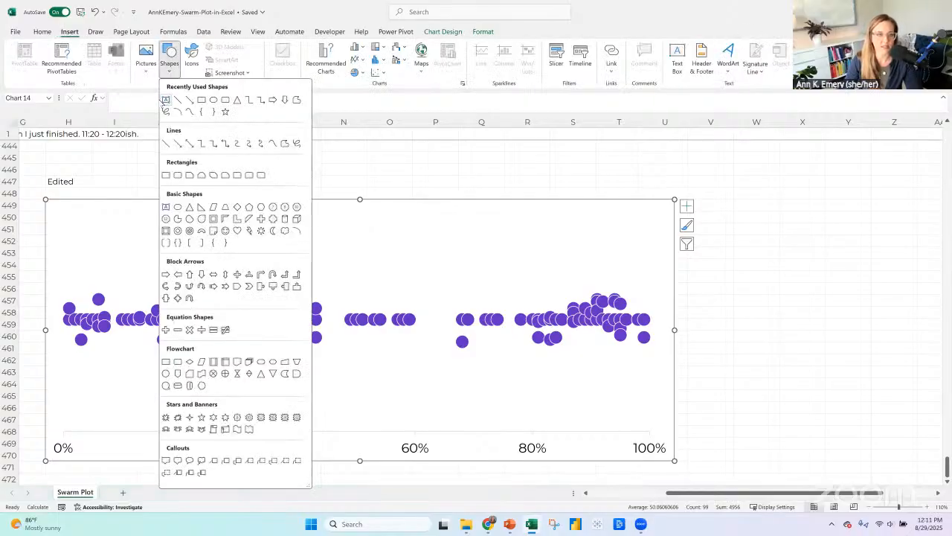
left_click(165, 99)
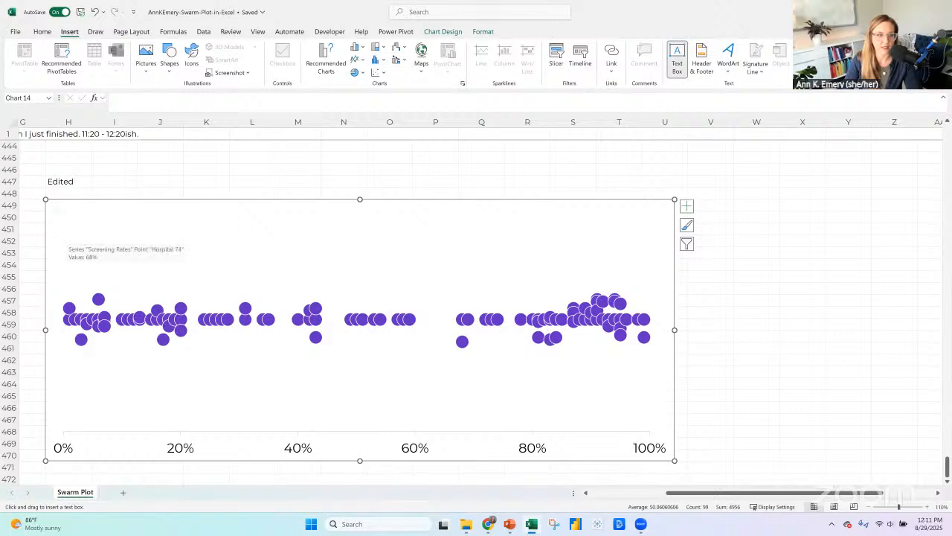
left_click_drag(55, 205, 204, 240)
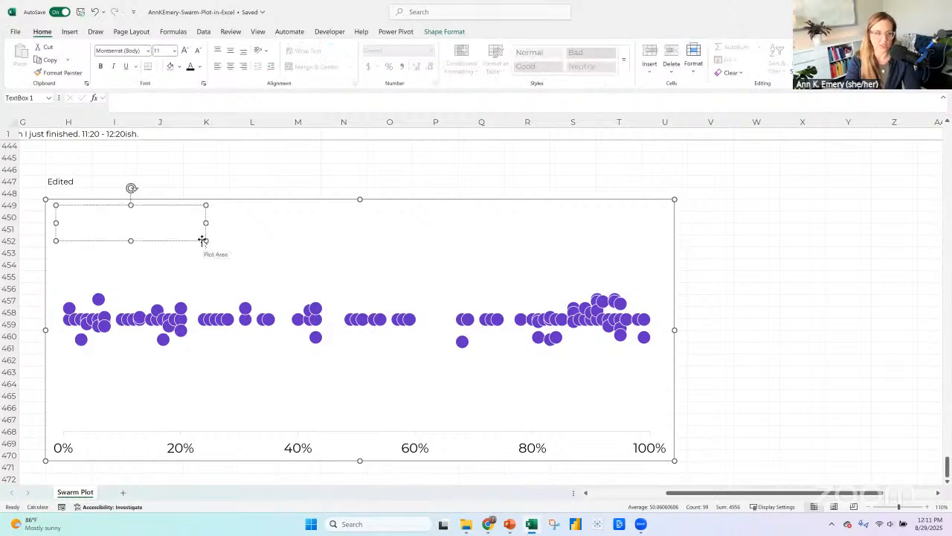
type("Each")
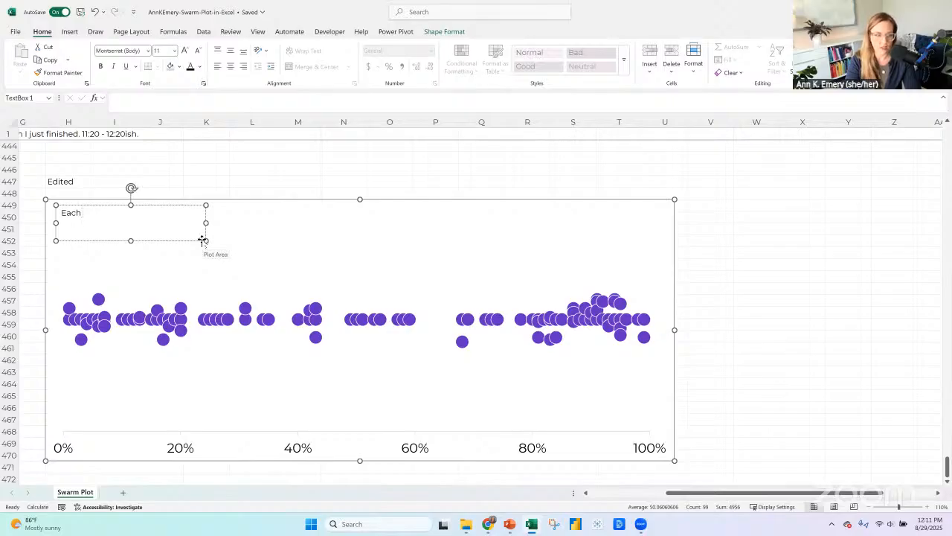
type(" n represents")
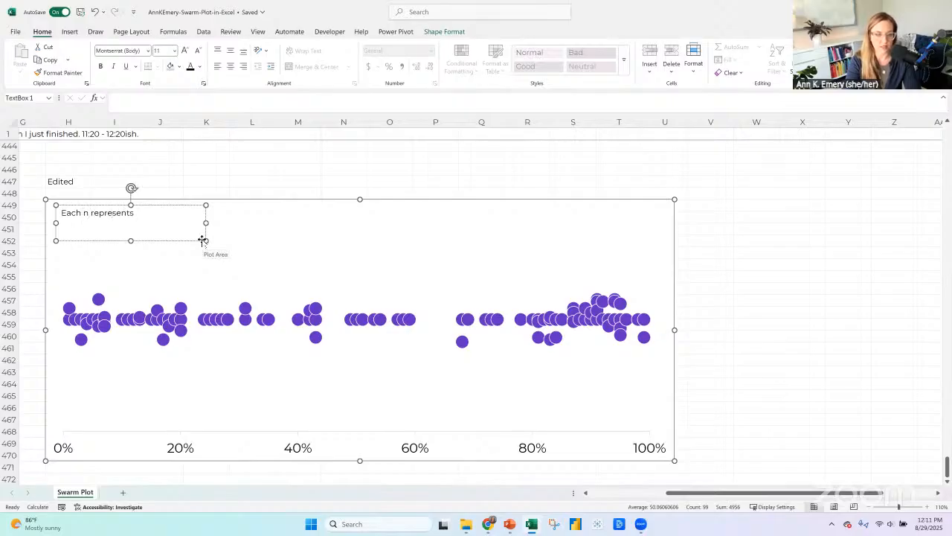
type(" one hospita")
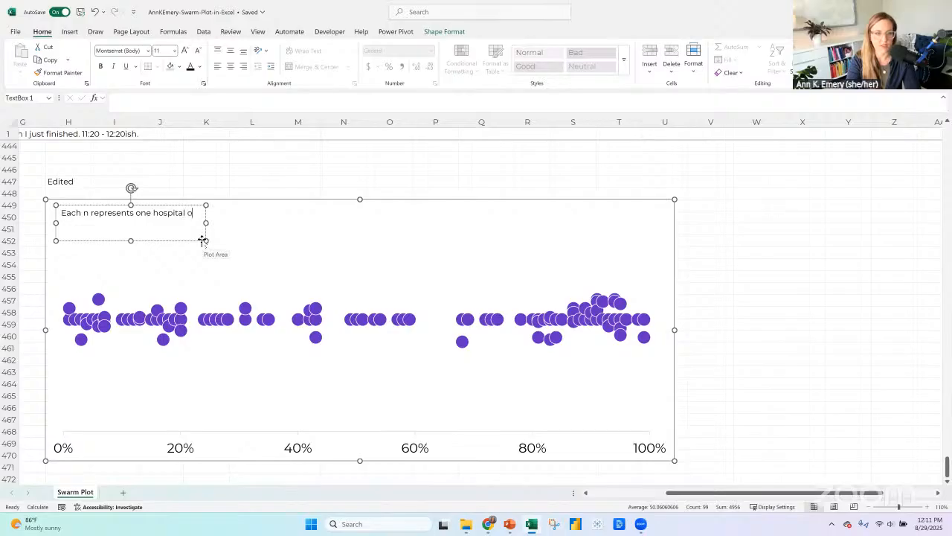
type("l in our system.")
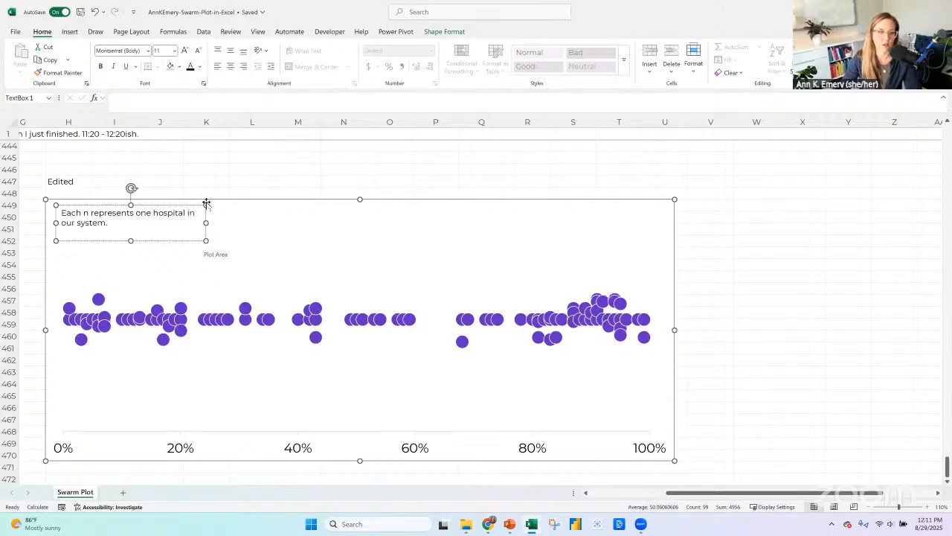
left_click_drag(209, 221, 347, 222)
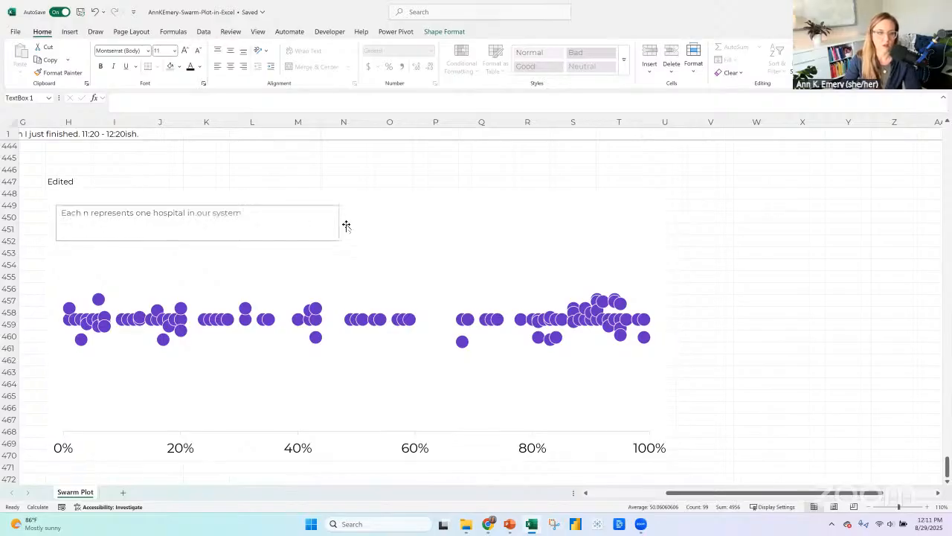
Try rewording the chart note to "one of the hundred hospitals", and restore the wording "one hospital".
left_click(155, 213)
type("of the ")
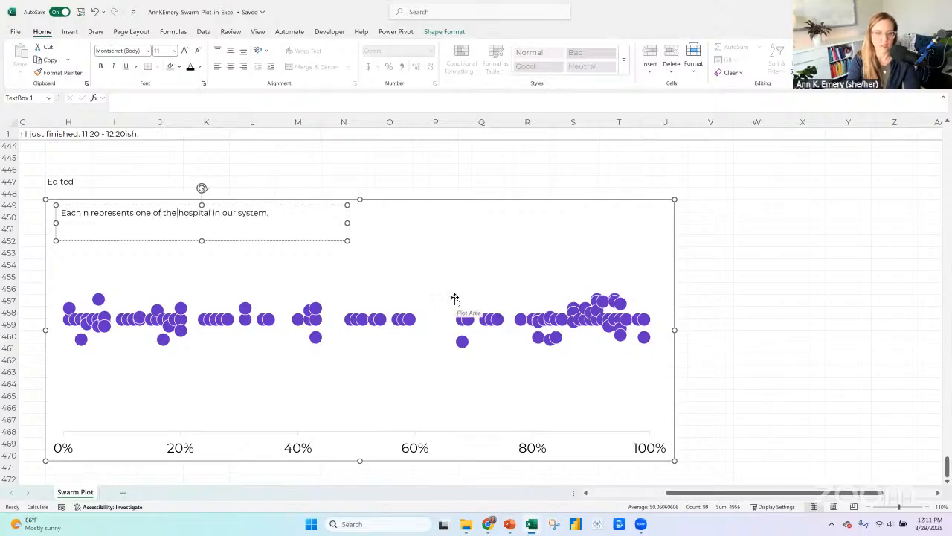
type("hundred")
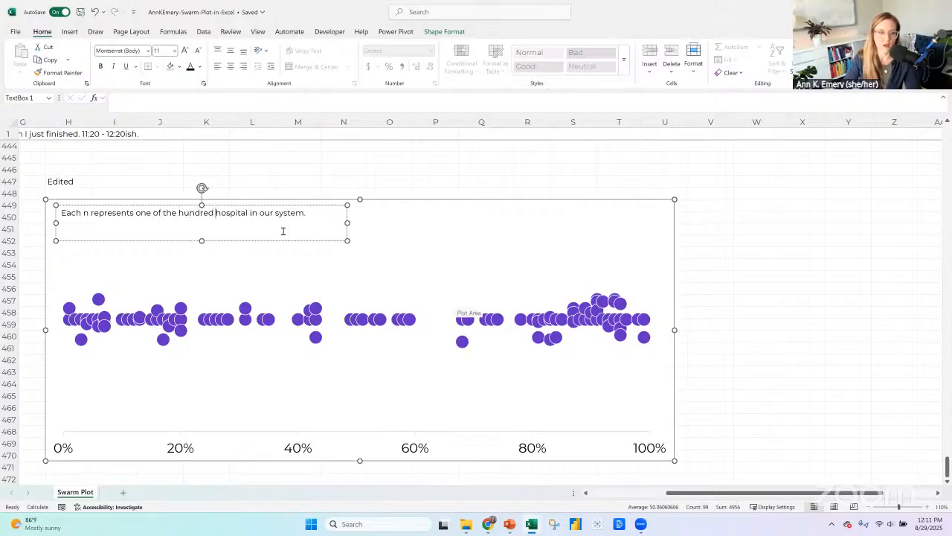
left_click(247, 213)
type("s")
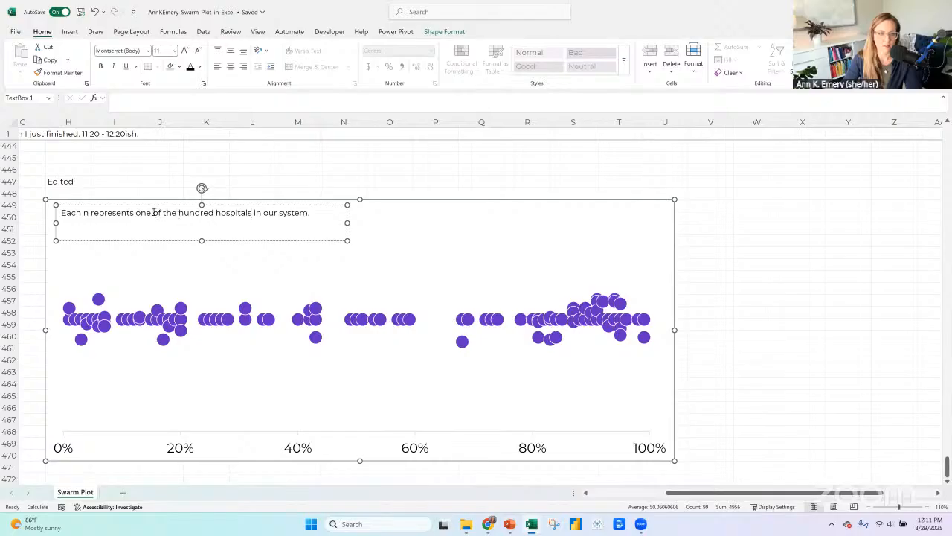
left_click_drag(152, 213, 216, 214)
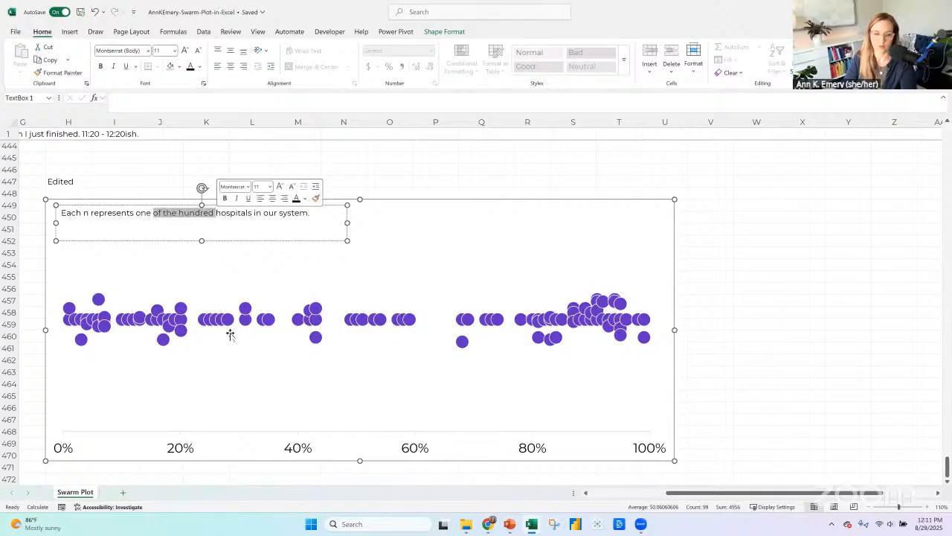
key("BackSpace")
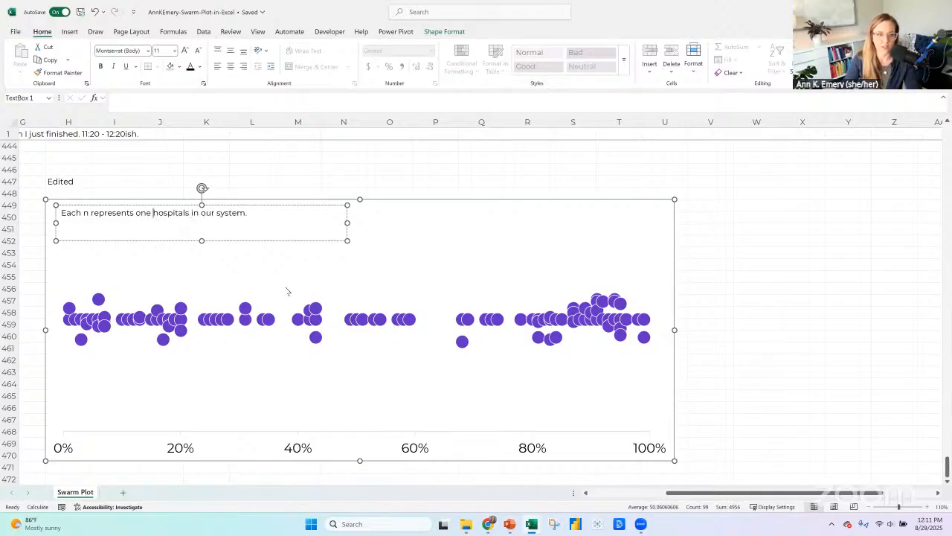
key("BackSpace")
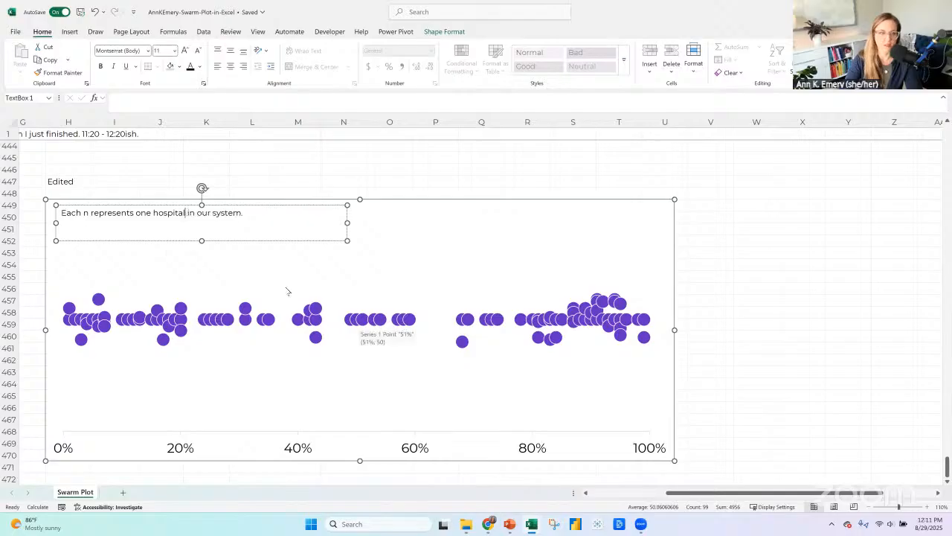
Turn the letter n in the chart note into a dot symbol with the Webdings font and color it the dots' purple.
double_click(85, 212)
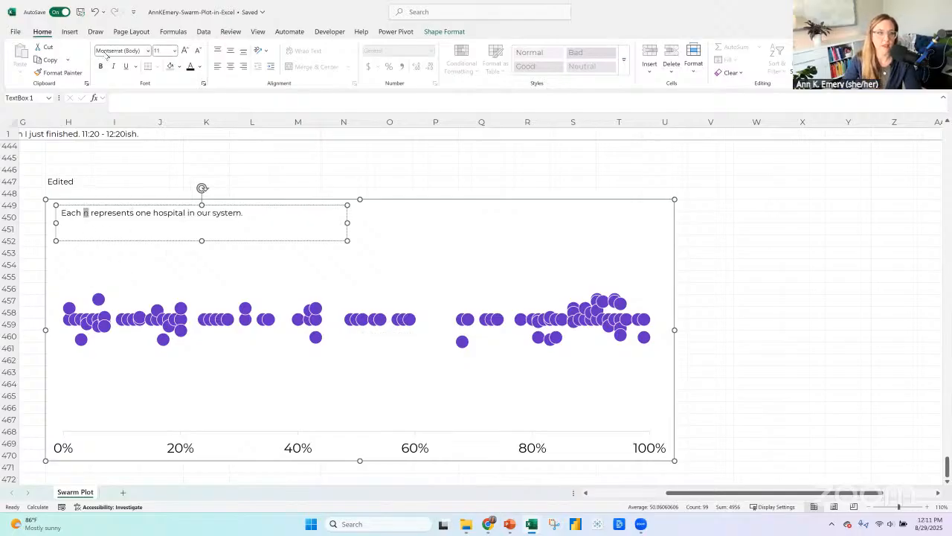
left_click(107, 52)
type("Webdings")
key("Return")
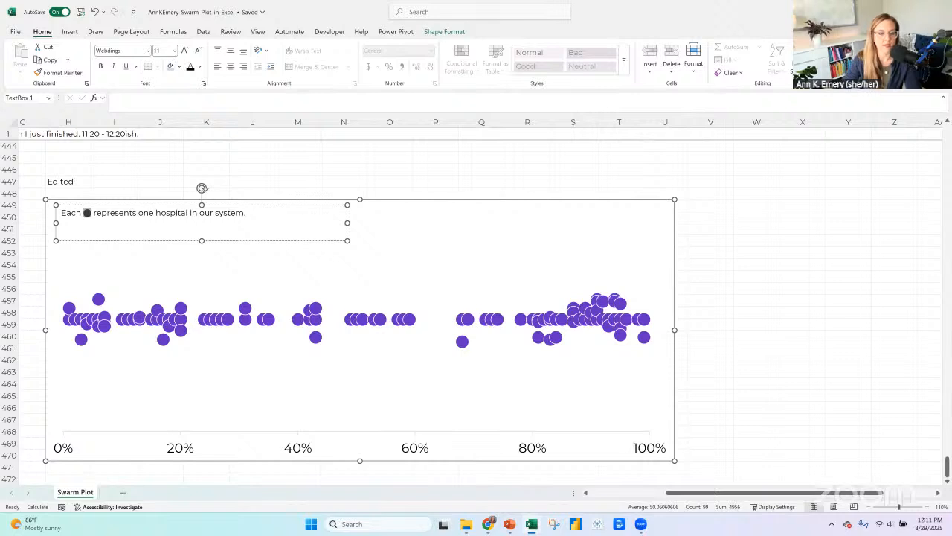
left_click(199, 67)
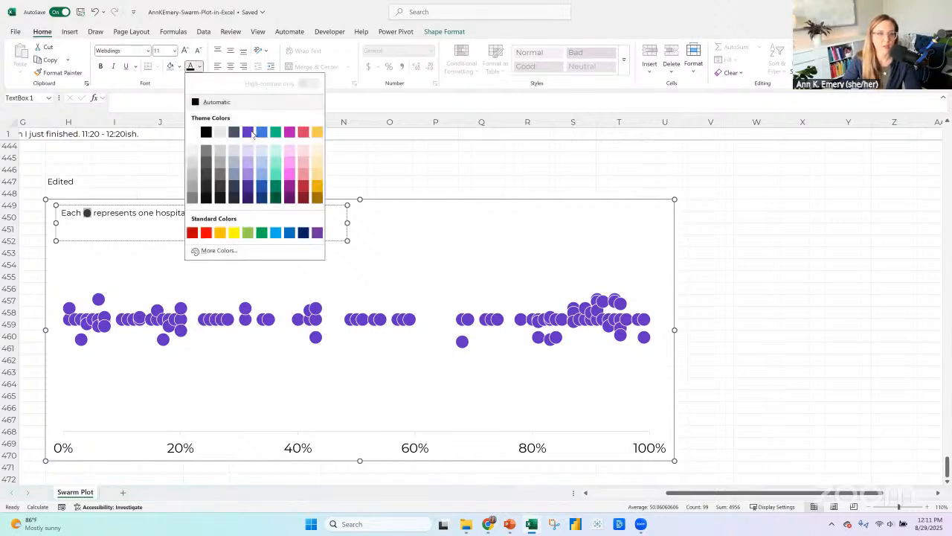
left_click(251, 133)
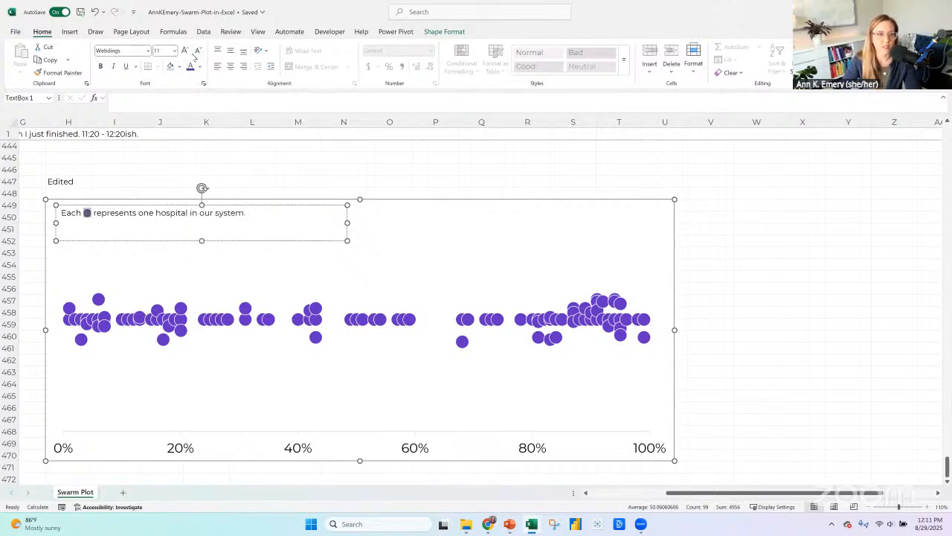
left_click(133, 240)
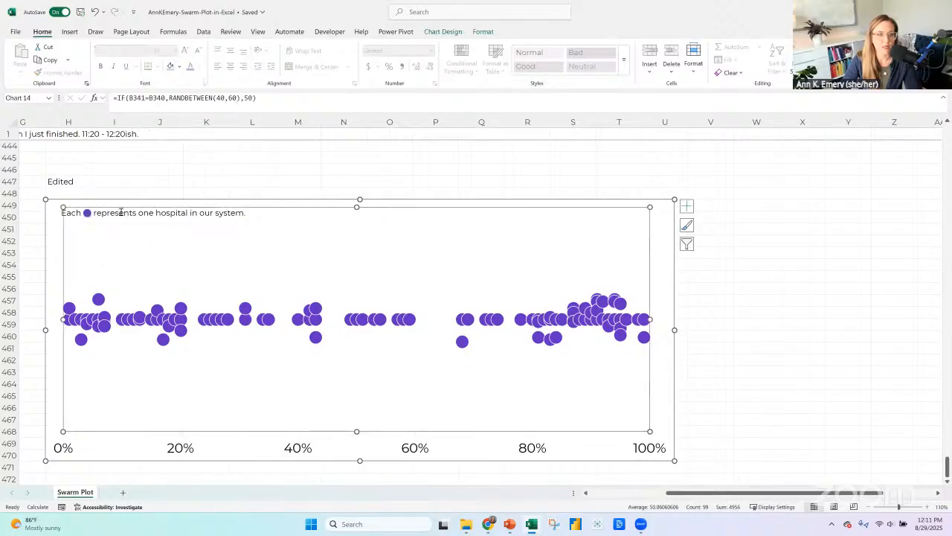
Set the note's font size to 18, align the text box with the chart's upper-left corner and widen it to fit one line.
left_click(119, 214)
left_click(129, 240)
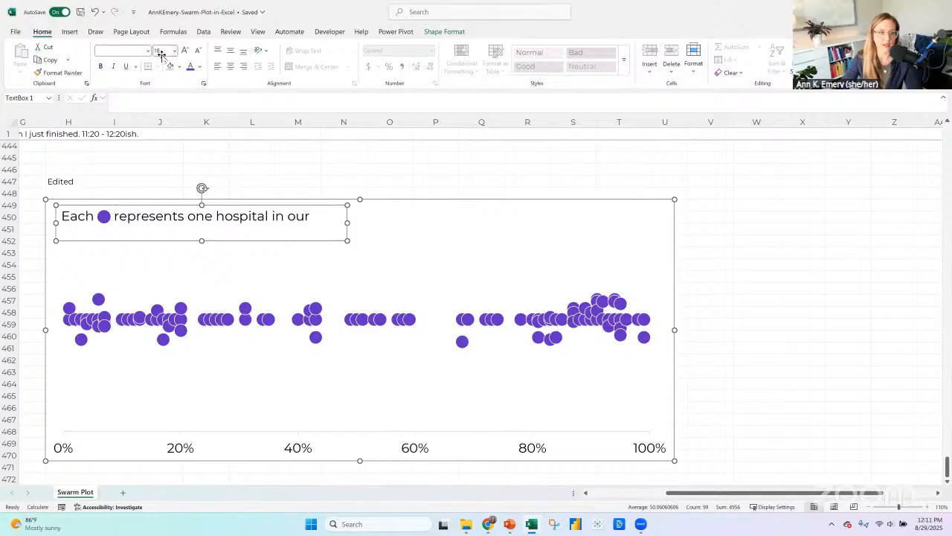
left_click_drag(154, 240, 128, 212)
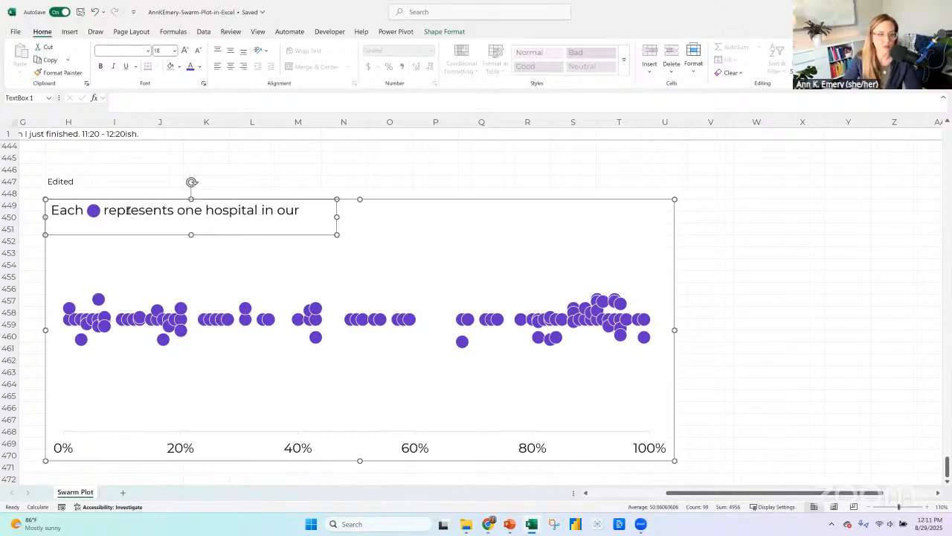
left_click_drag(335, 216, 396, 216)
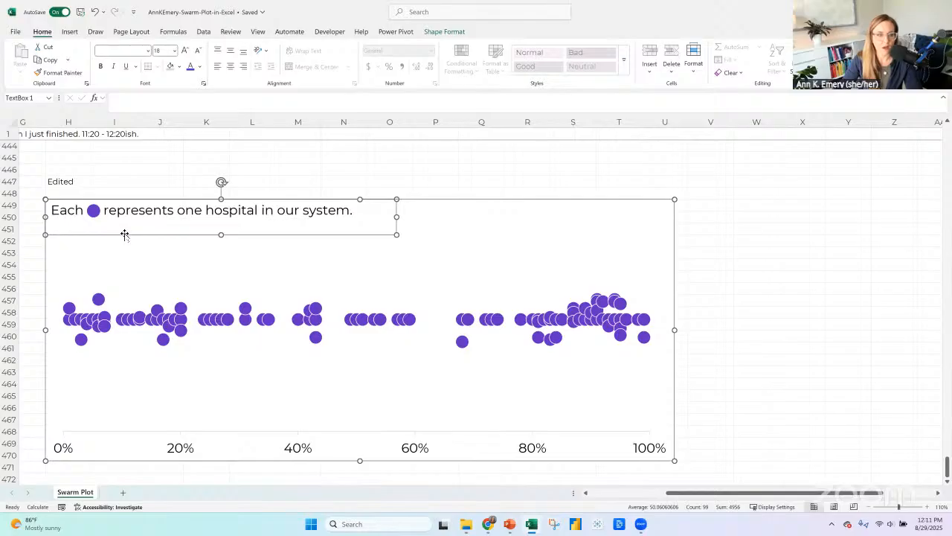
Switch to PowerPoint, delete the chart from slide 2, and paste the hospital note beneath the "Screening Rates" title.
left_click(511, 525)
left_click(457, 487)
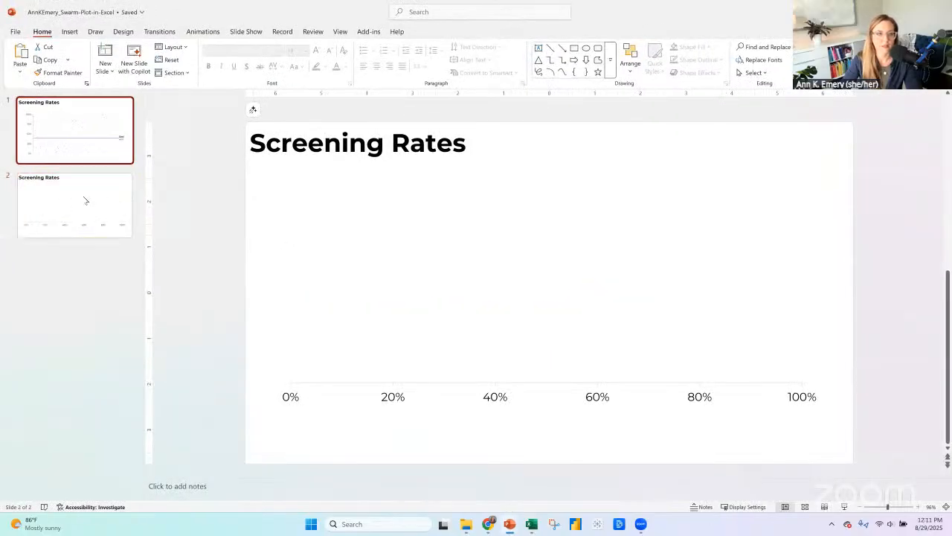
left_click(285, 196)
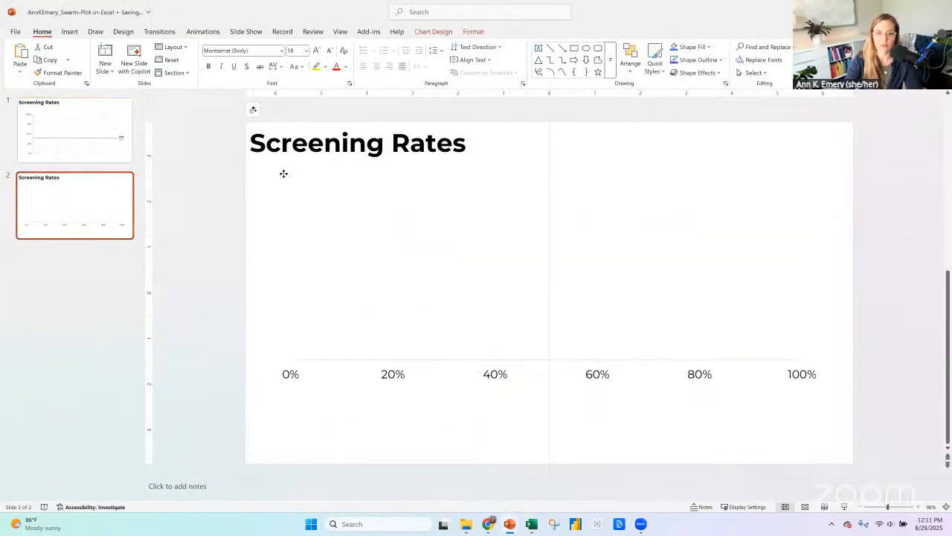
left_click(291, 182)
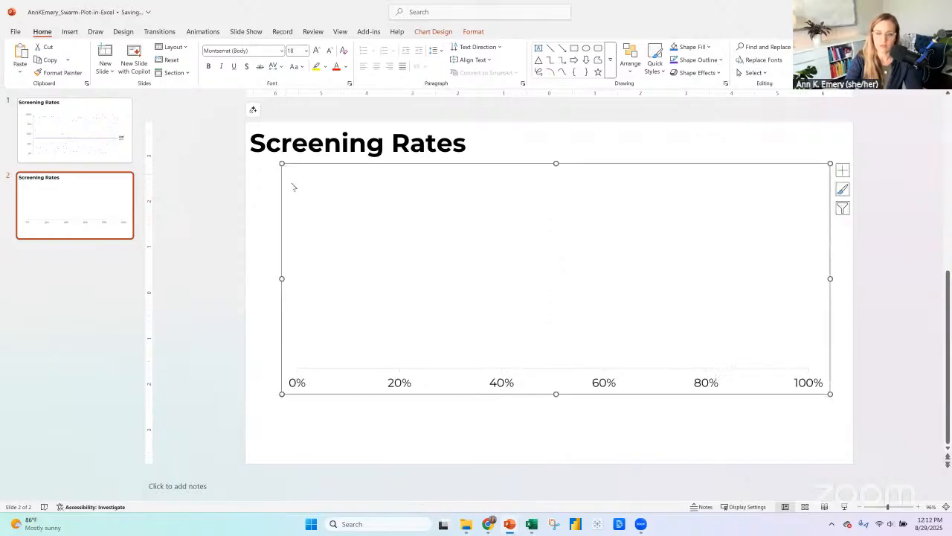
key("Delete")
key("ctrl+v")
left_click_drag(404, 276, 275, 162)
left_click(212, 221)
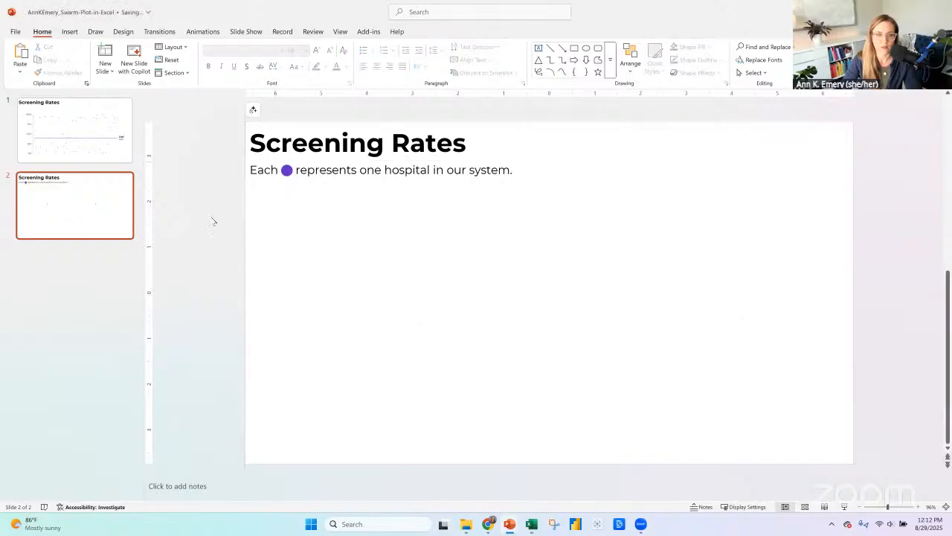
Cut and repaste the hospital note on slide 2, and position it just below the "Screening Rates" title.
left_click(273, 163)
left_click_drag(273, 160, 275, 187)
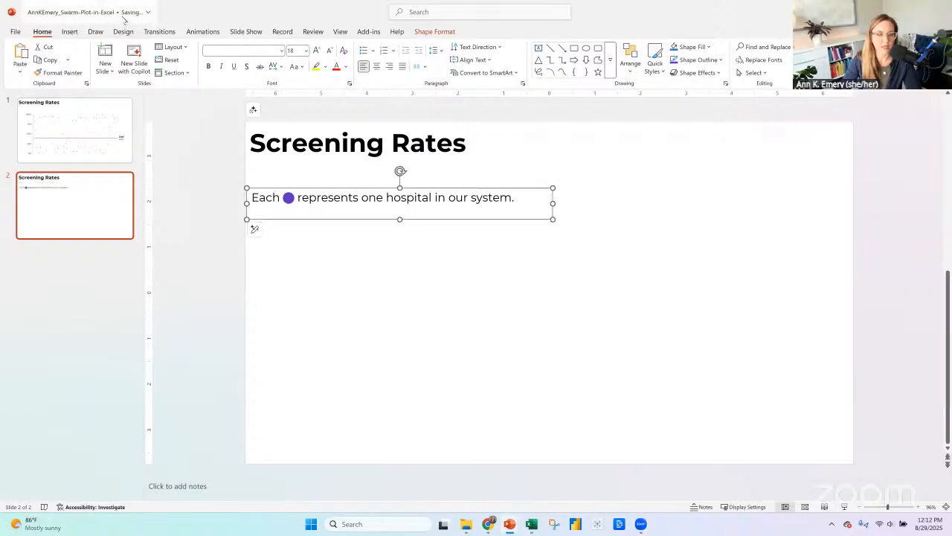
key("ctrl+x")
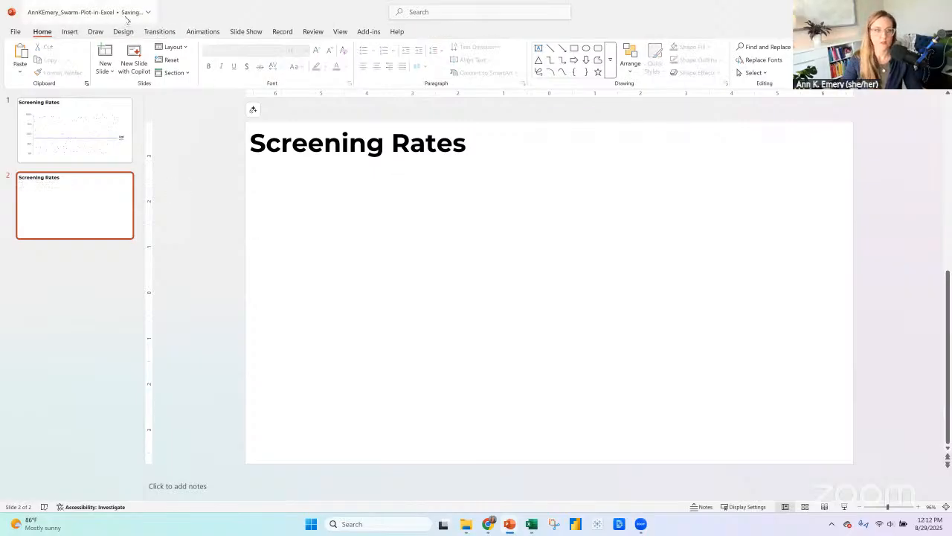
key("ctrl+v")
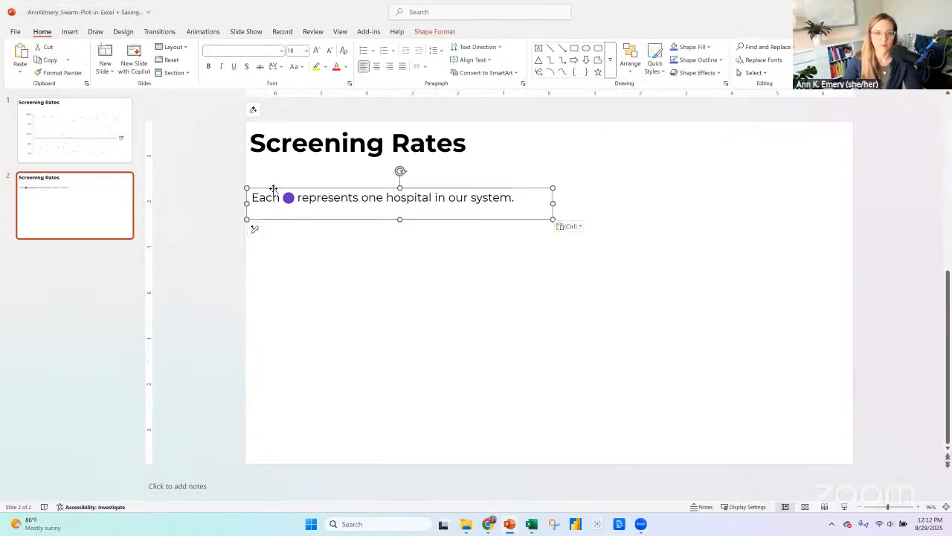
left_click_drag(273, 187, 273, 169)
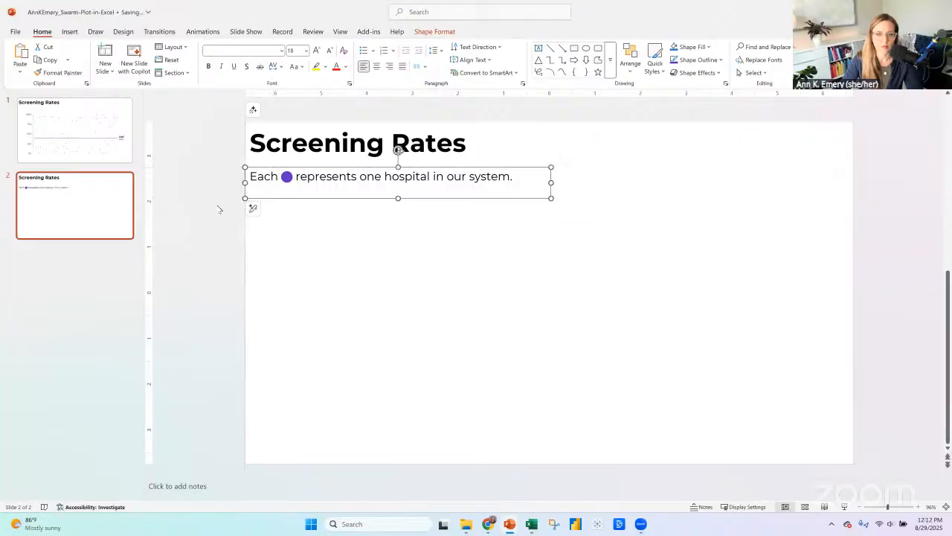
left_click(219, 208)
left_click(285, 153)
left_click(288, 181)
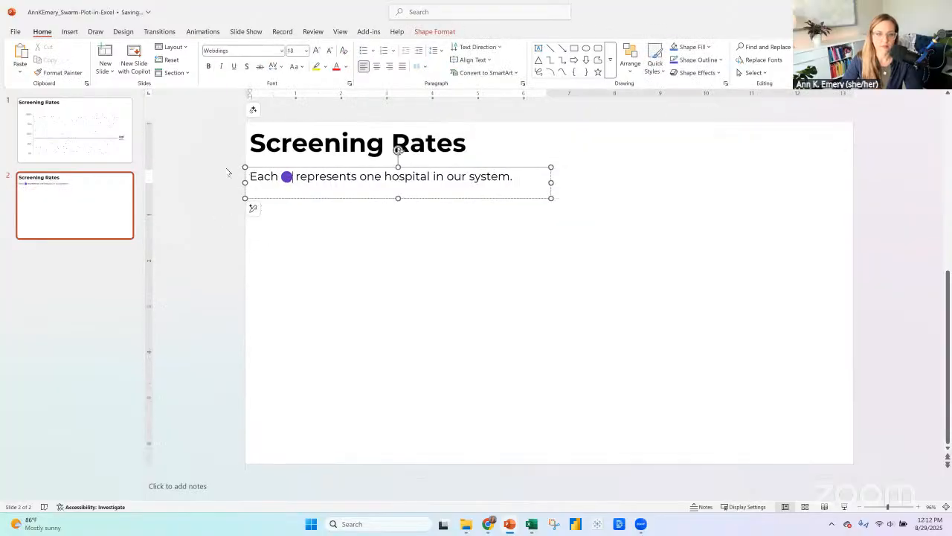
left_click(260, 247)
Switch back to Excel and highlight the full text of the hospital note in the swarm chart.
key("alt+Tab")
left_click(199, 210)
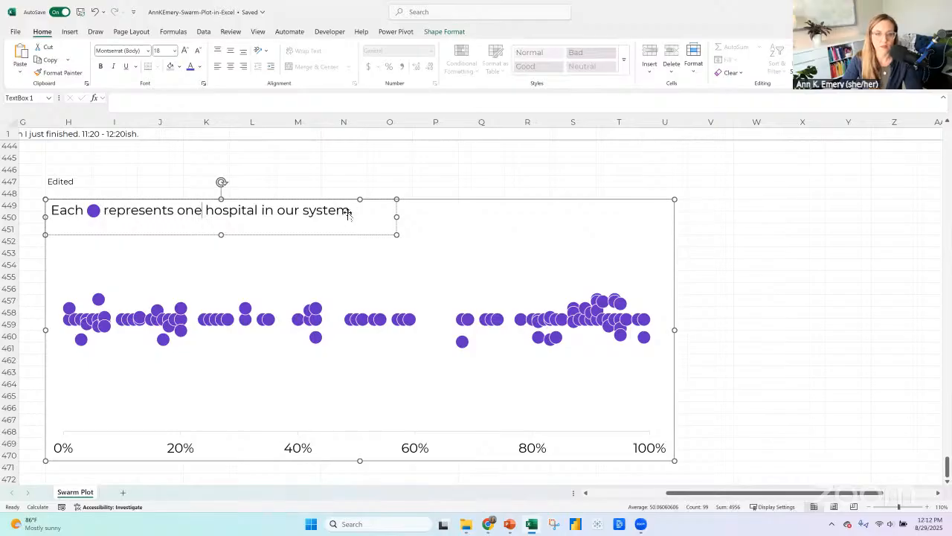
left_click_drag(353, 211, 69, 212)
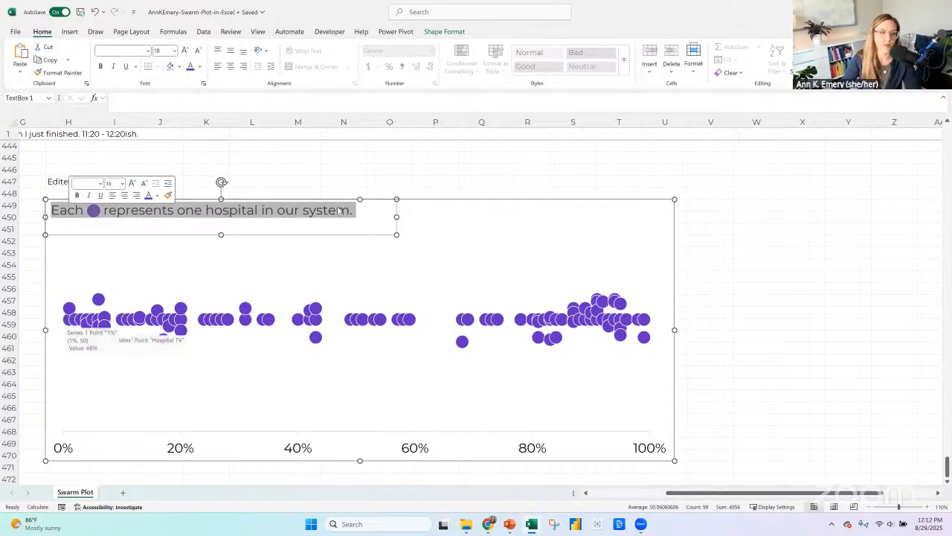
left_click(402, 201)
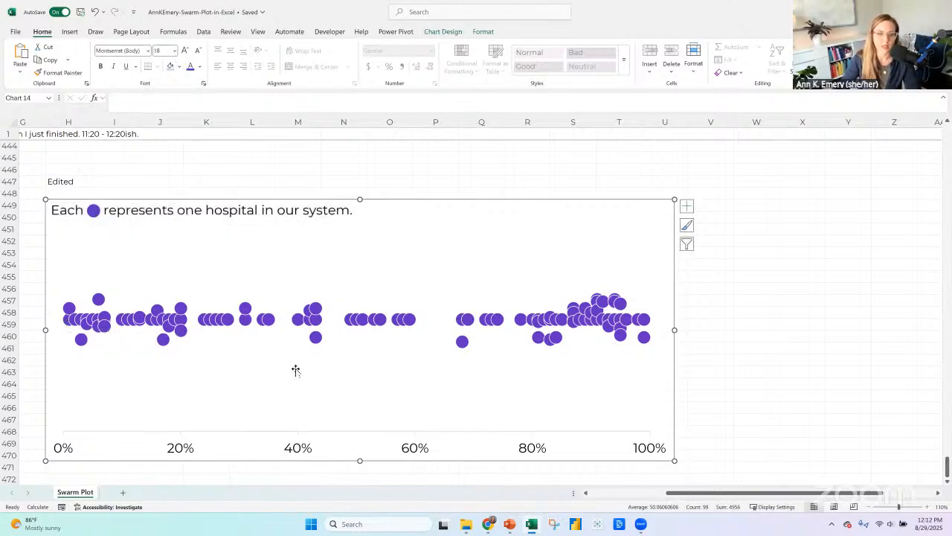
Start a note in cell H445 above the "Edited" label with the text "TBD - how ot add".
left_click(300, 450)
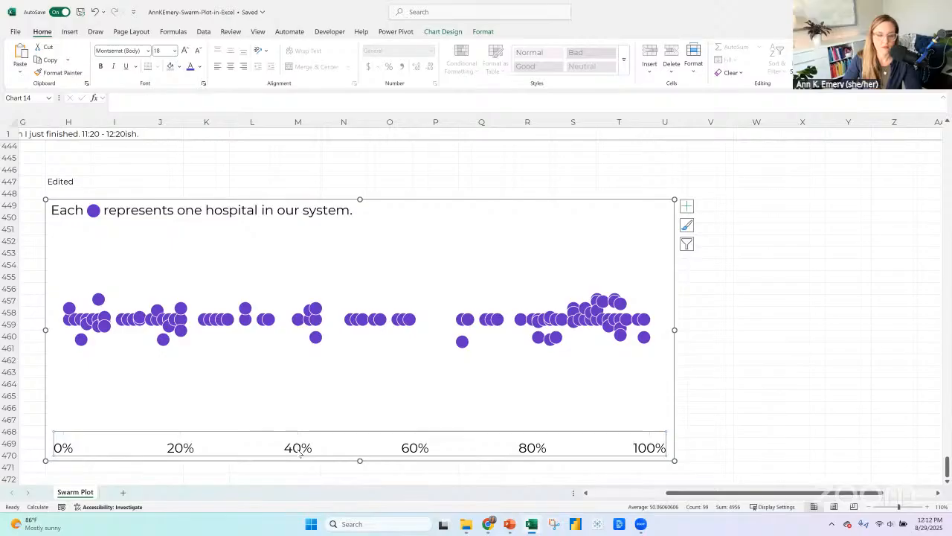
left_click(68, 33)
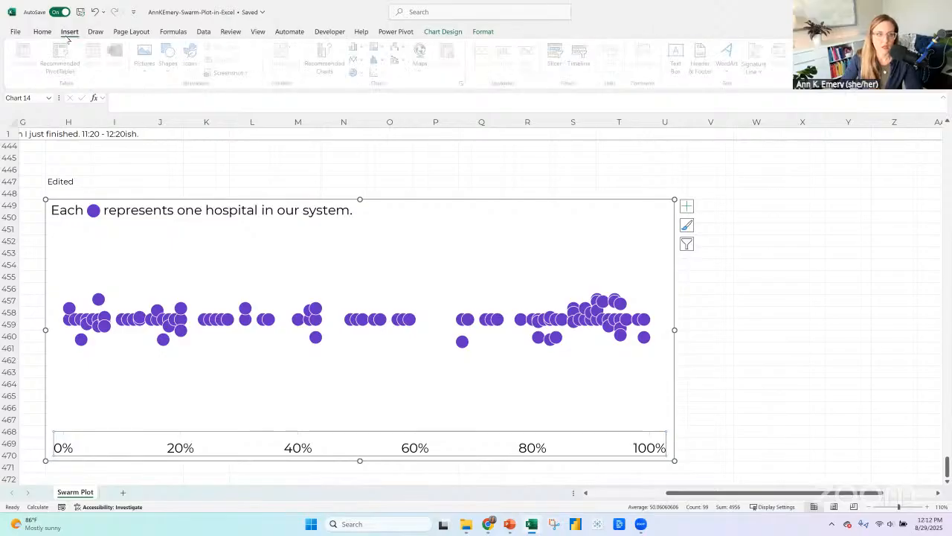
left_click(80, 157)
type("TB")
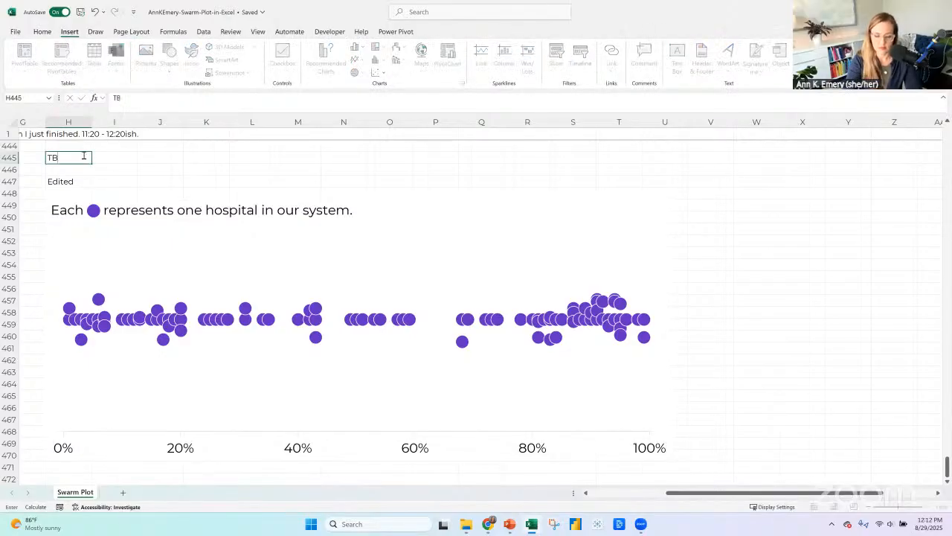
type("D - how ot add")
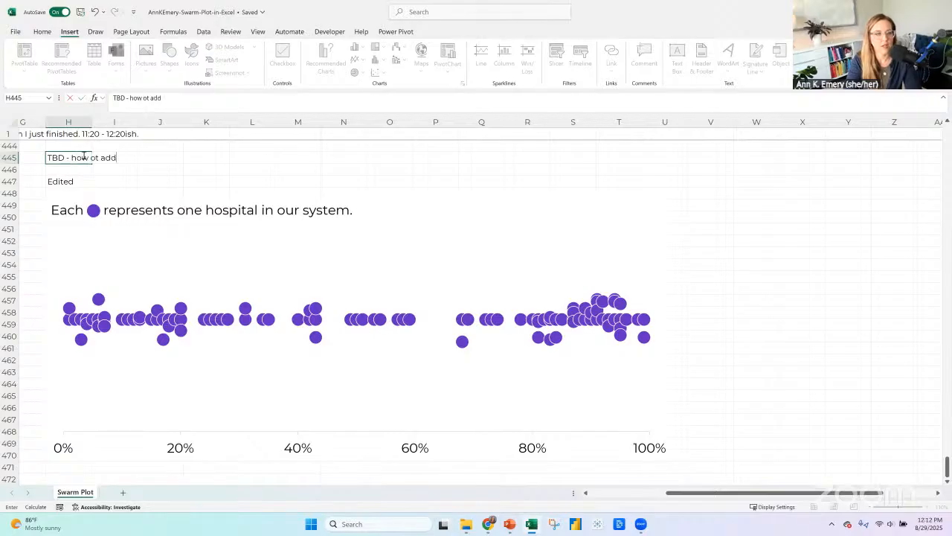
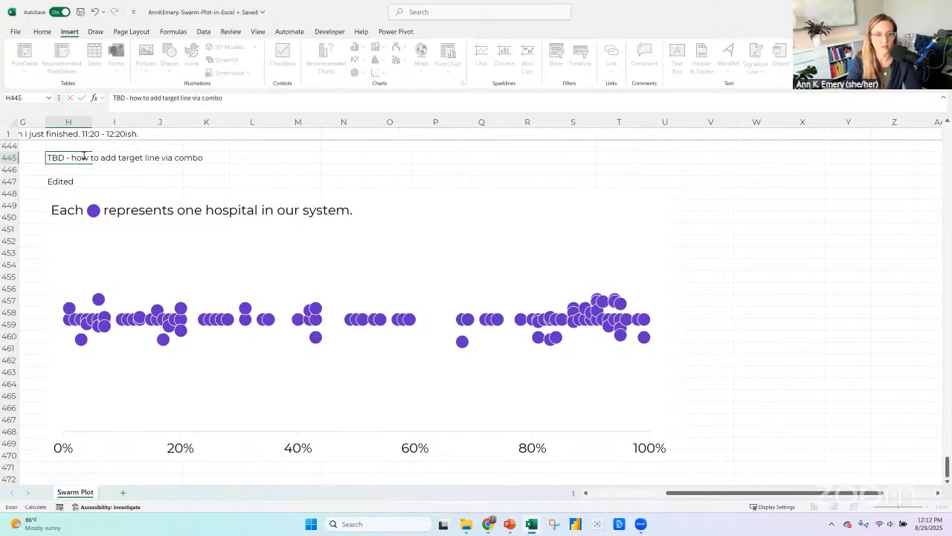
Complete the note above the edited swarm plot to read "TBD - how to add target line via combo chart".
type("chart")
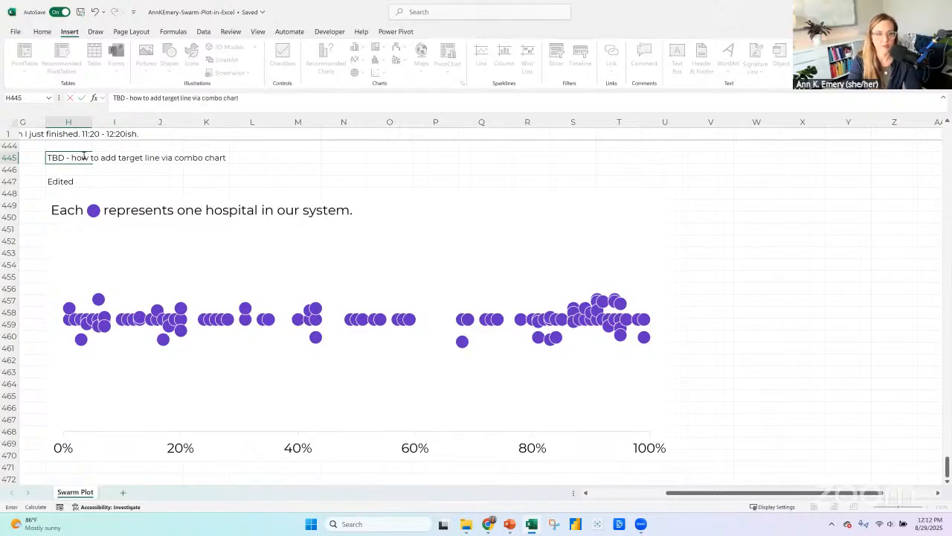
left_click(405, 214)
left_click_drag(750, 493, 642, 496)
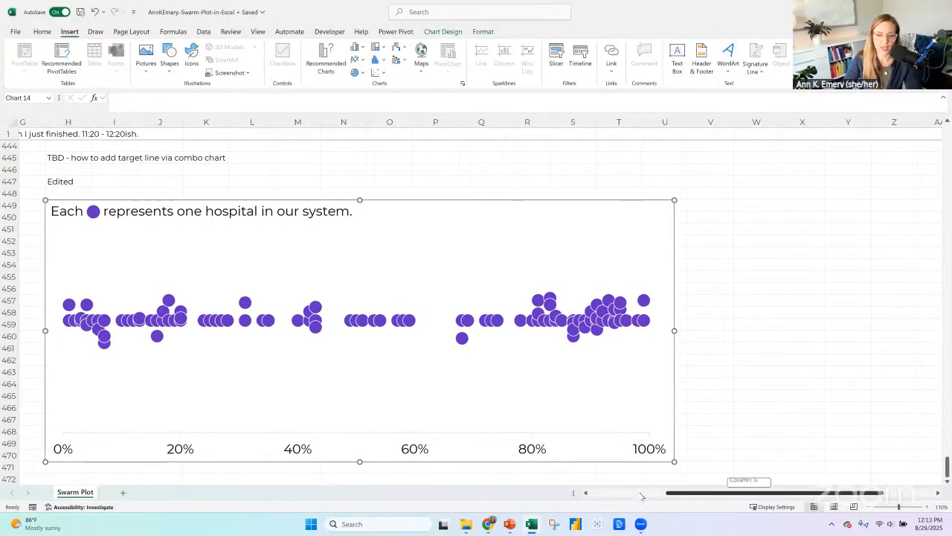
scroll(231, 271, "up", 8)
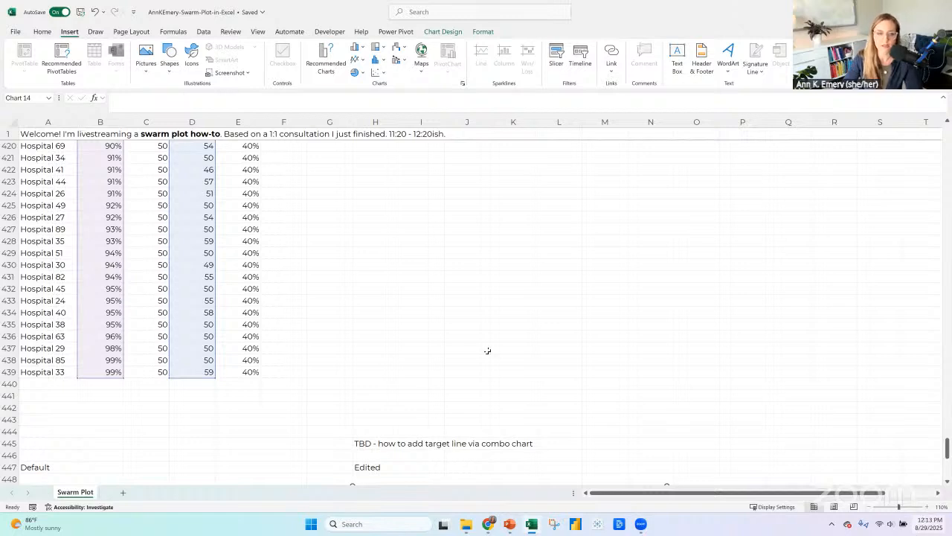
scroll(480, 338, "up", 15)
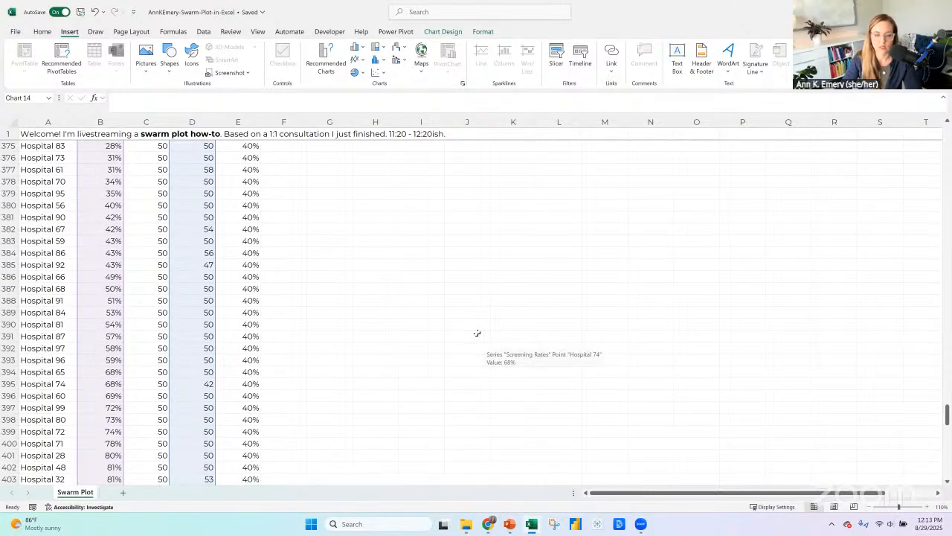
scroll(477, 332, "down", 20)
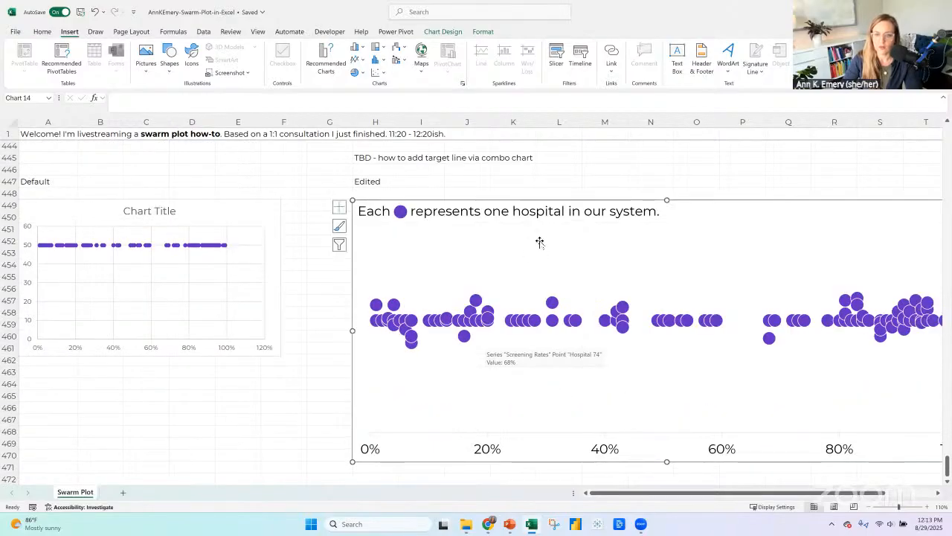
left_click(540, 243)
left_click(443, 32)
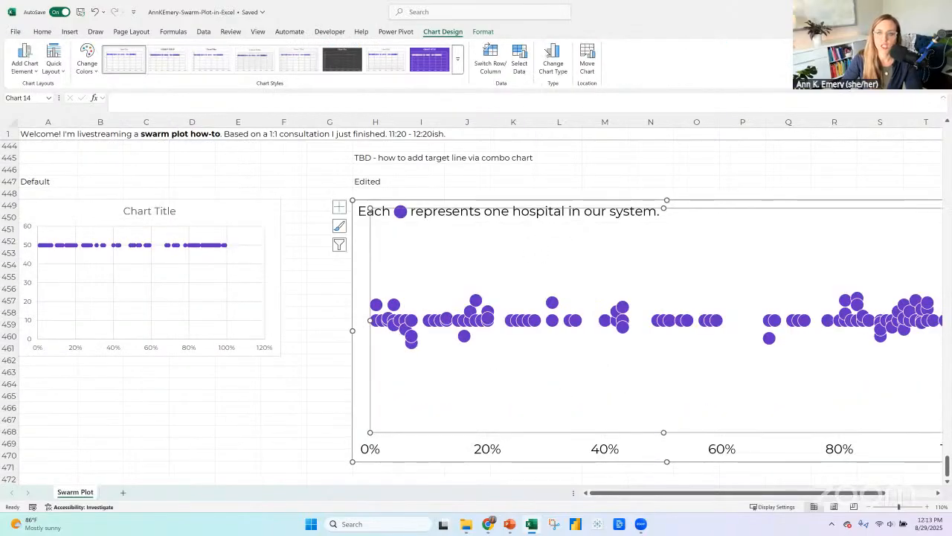
left_click(561, 58)
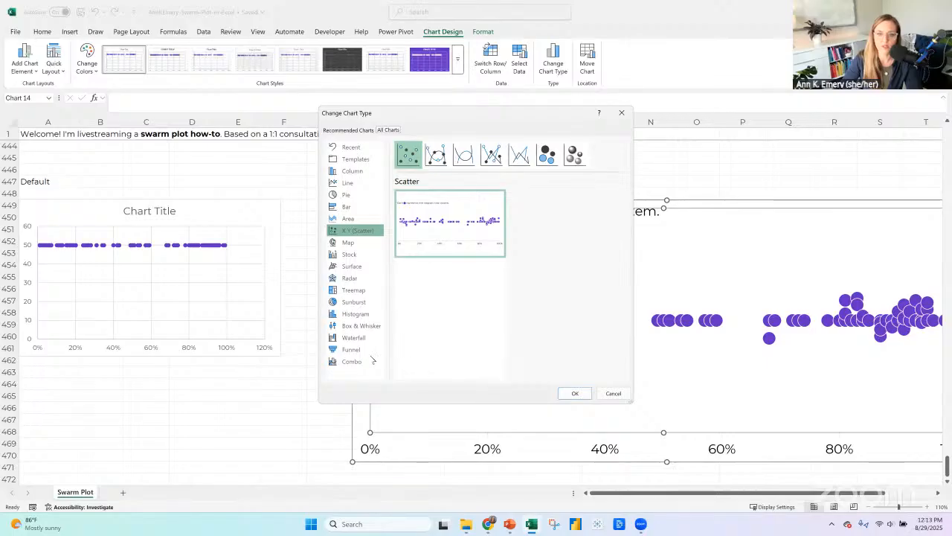
left_click(366, 362)
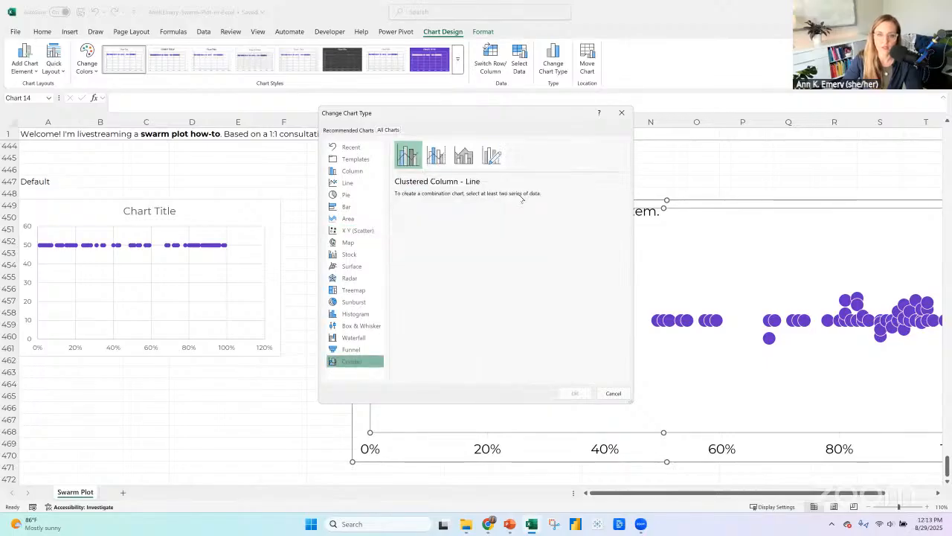
left_click(443, 158)
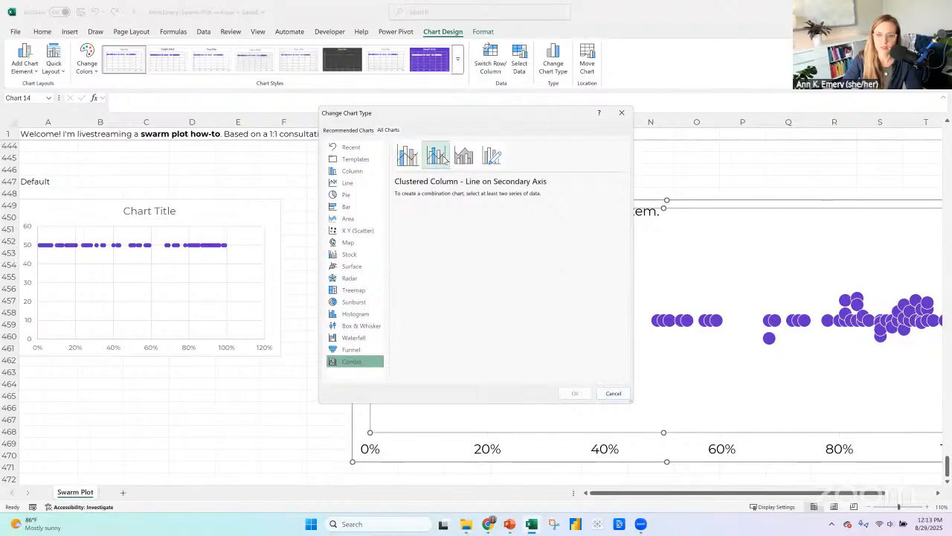
left_click(492, 155)
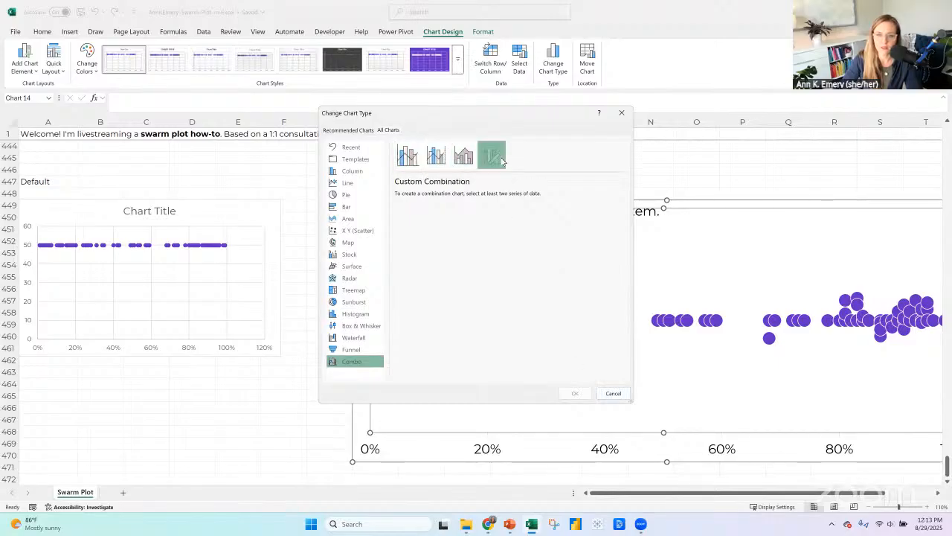
left_click(612, 393)
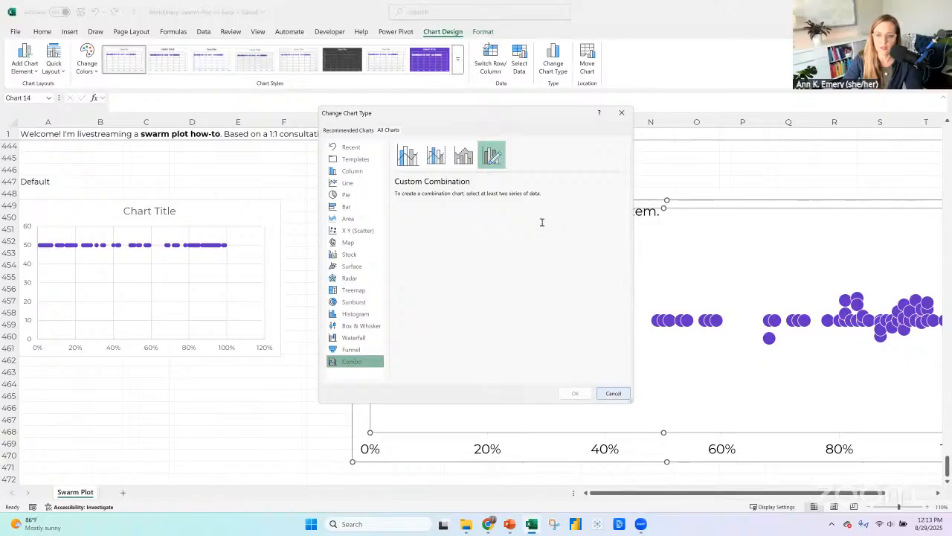
Extend the edited swarm plot's y-value range from the jittered "y" column to include the Goal column.
scroll(174, 222, "up", 20)
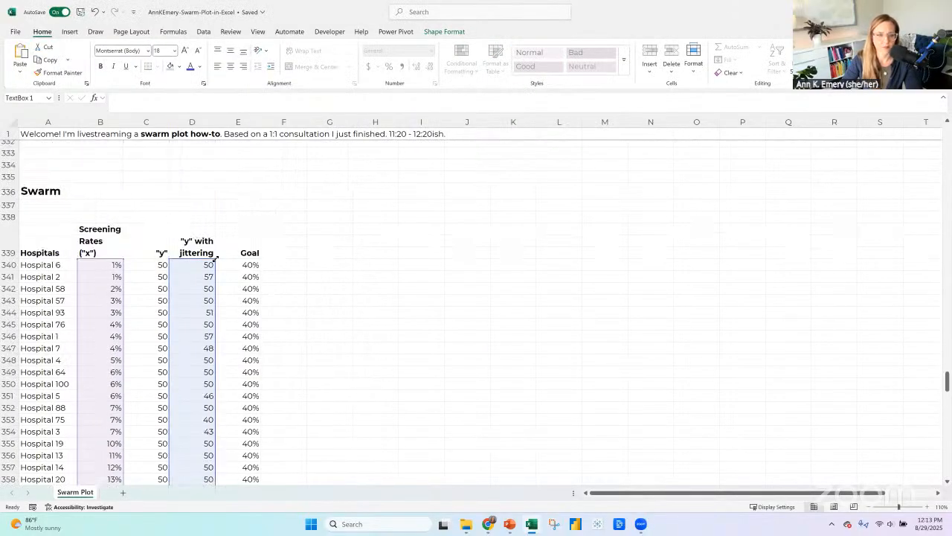
left_click_drag(249, 260, 253, 262)
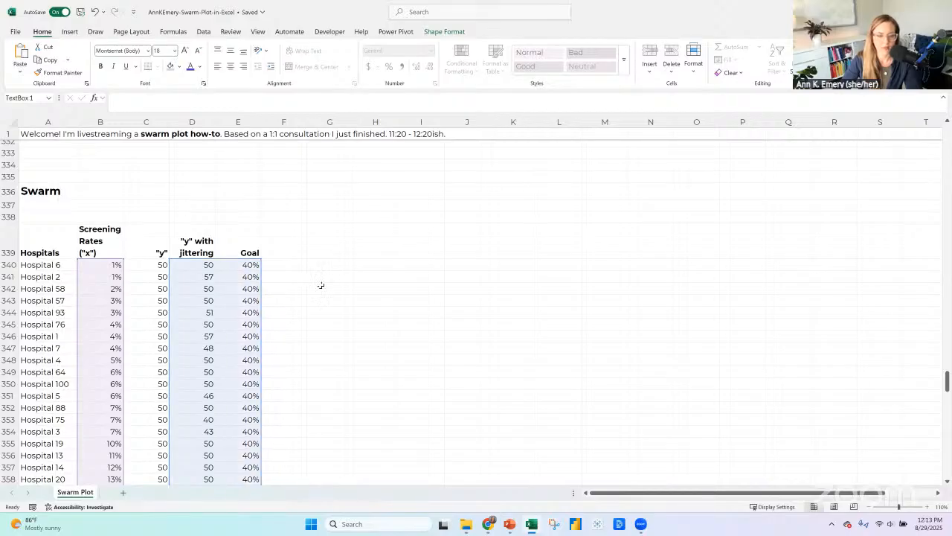
scroll(407, 266, "down", 20)
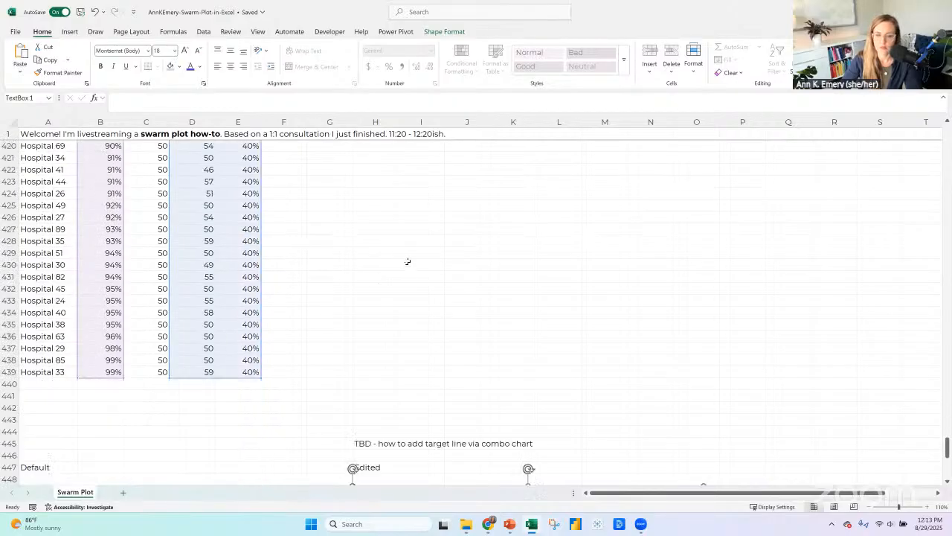
scroll(408, 262, "down", 4)
right_click(425, 350)
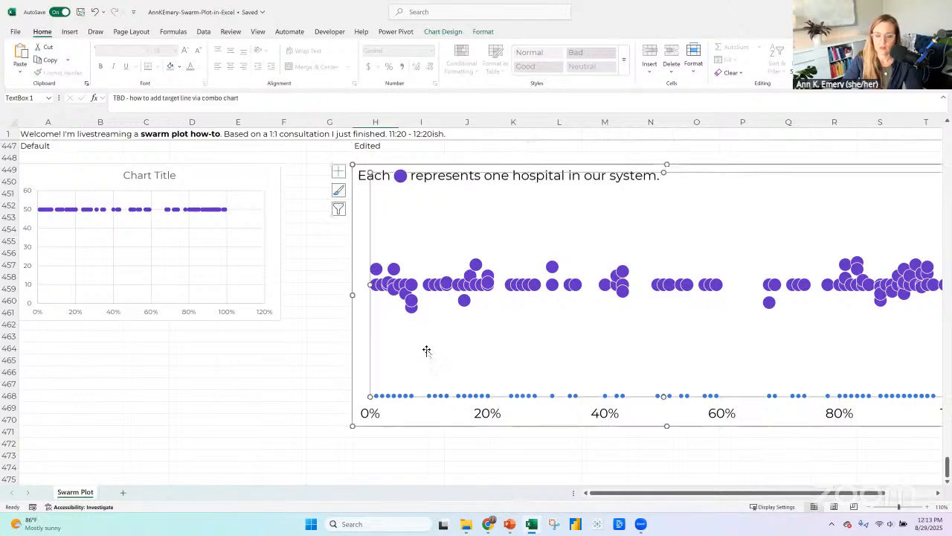
left_click(464, 417)
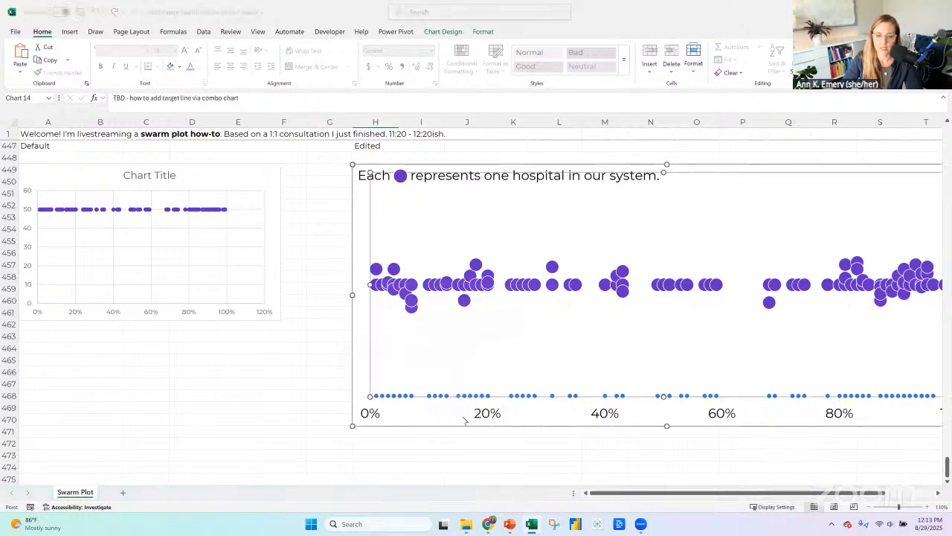
scroll(553, 312, "down", 20)
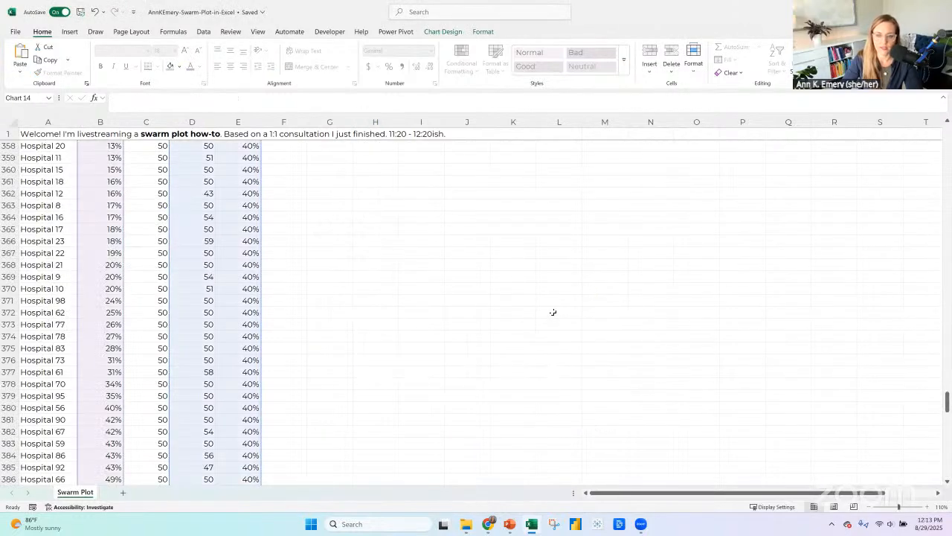
scroll(476, 253, "down", 4)
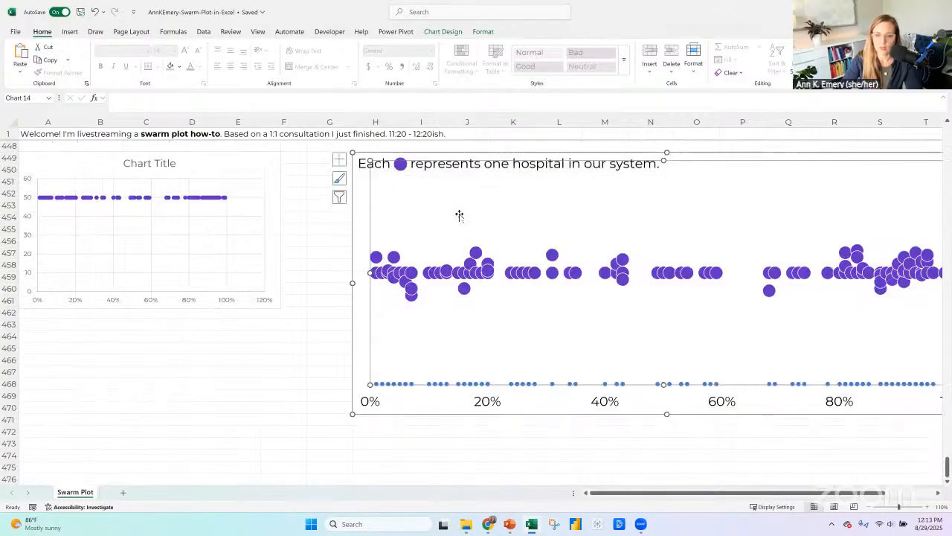
Try changing the edited swarm plot to a combo chart with Series1 as Scatter.
right_click(461, 218)
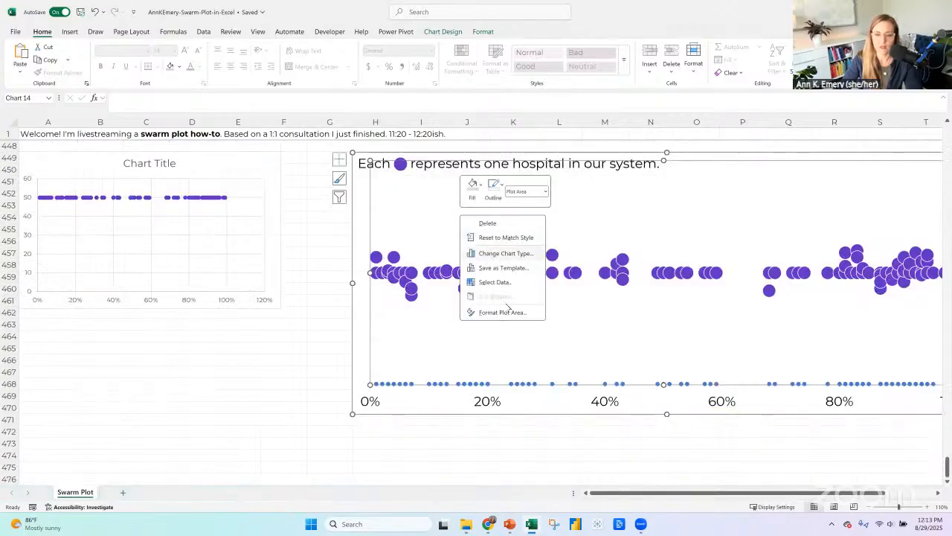
left_click(498, 253)
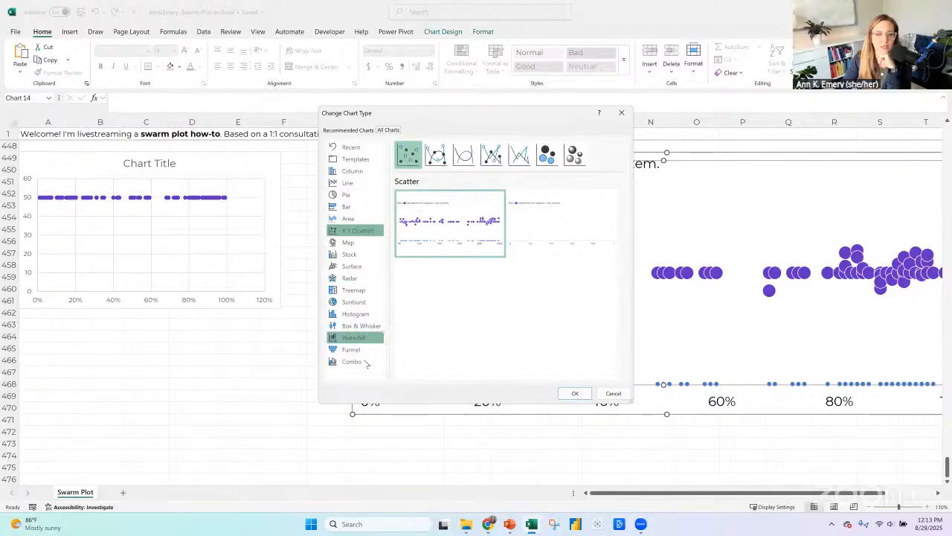
left_click(364, 362)
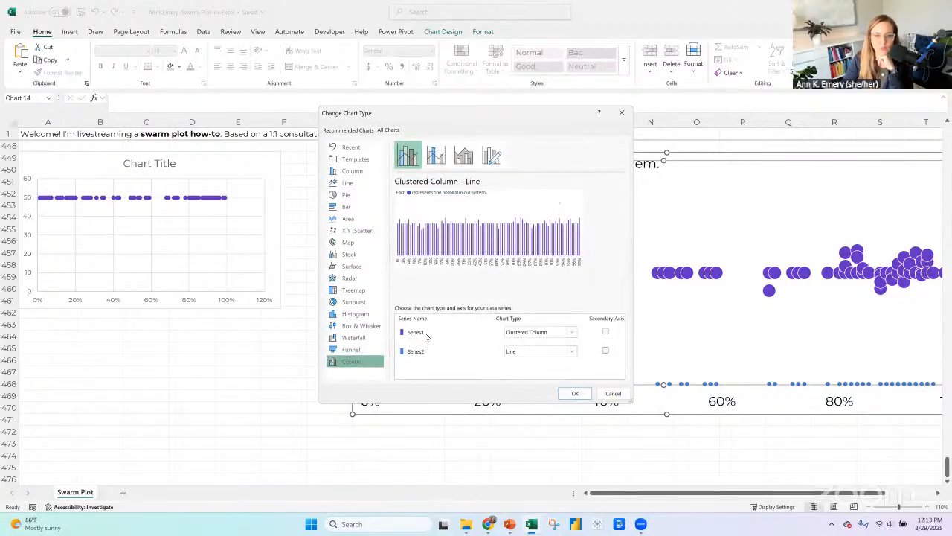
left_click(525, 332)
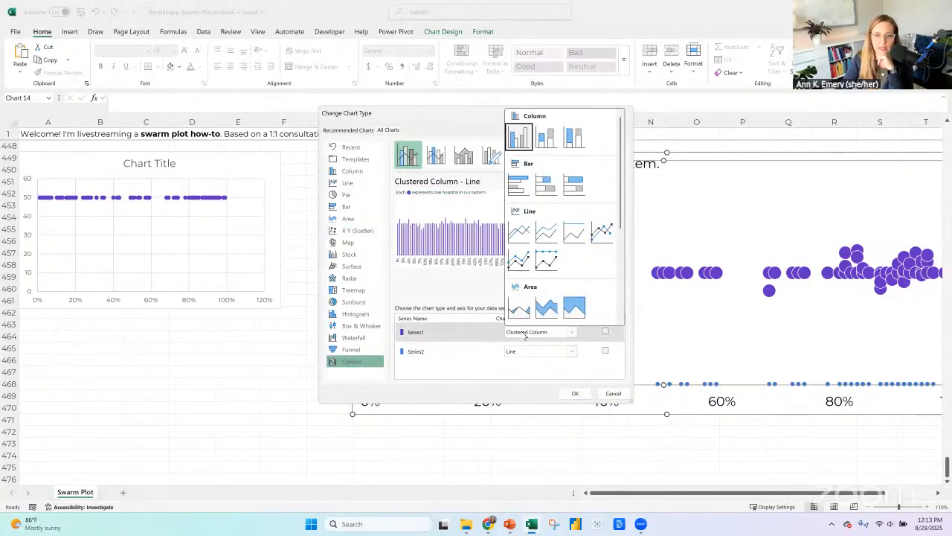
scroll(529, 298, "down", 3)
scroll(529, 292, "down", 2)
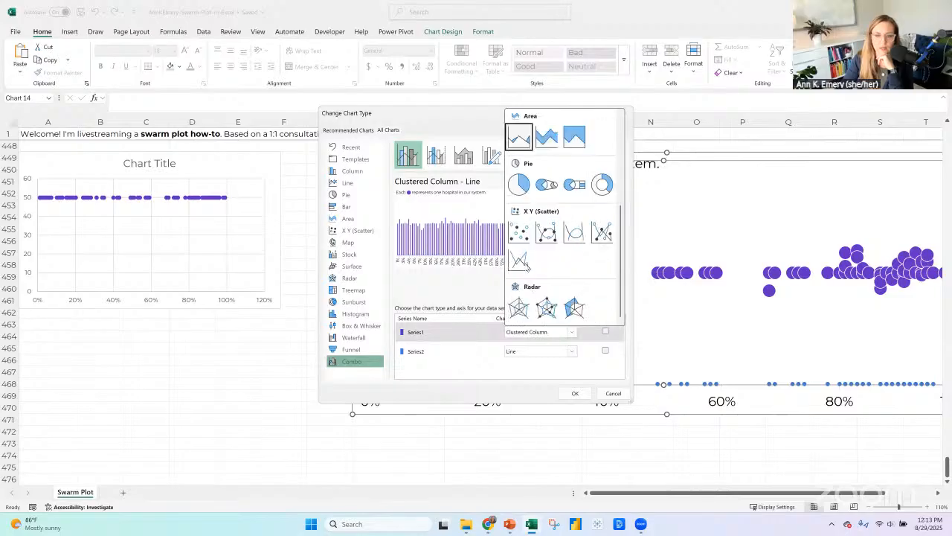
left_click(520, 232)
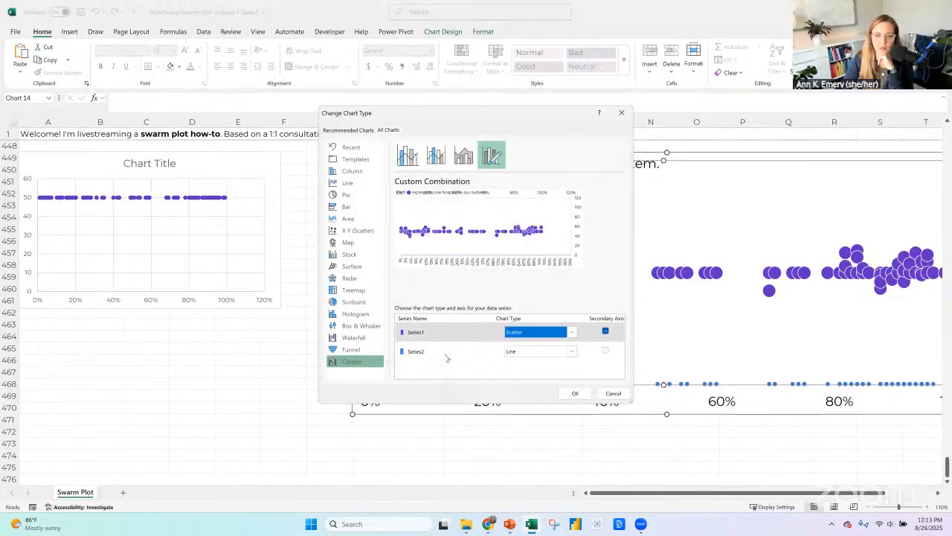
Try Series2 as Line in the combo chart and test Series1 on and off the secondary axis.
left_click(551, 352)
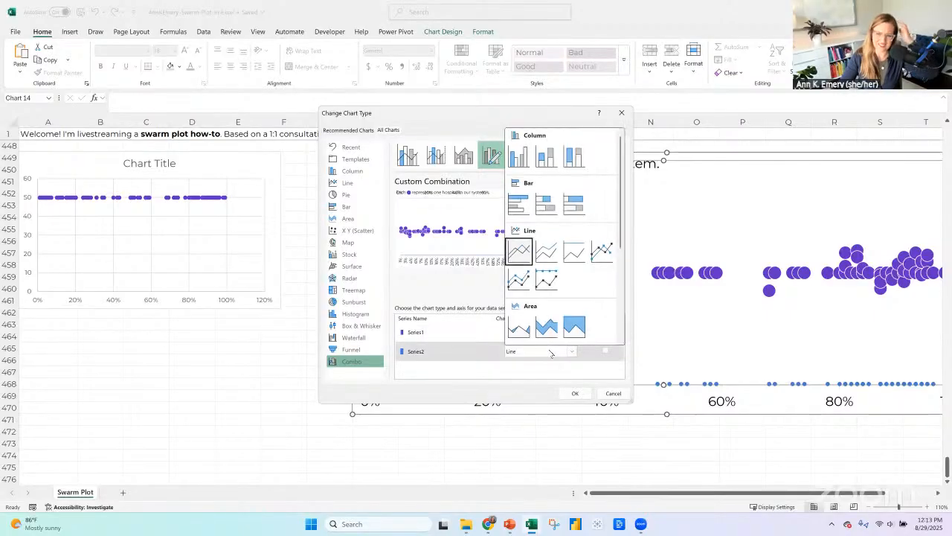
left_click(519, 250)
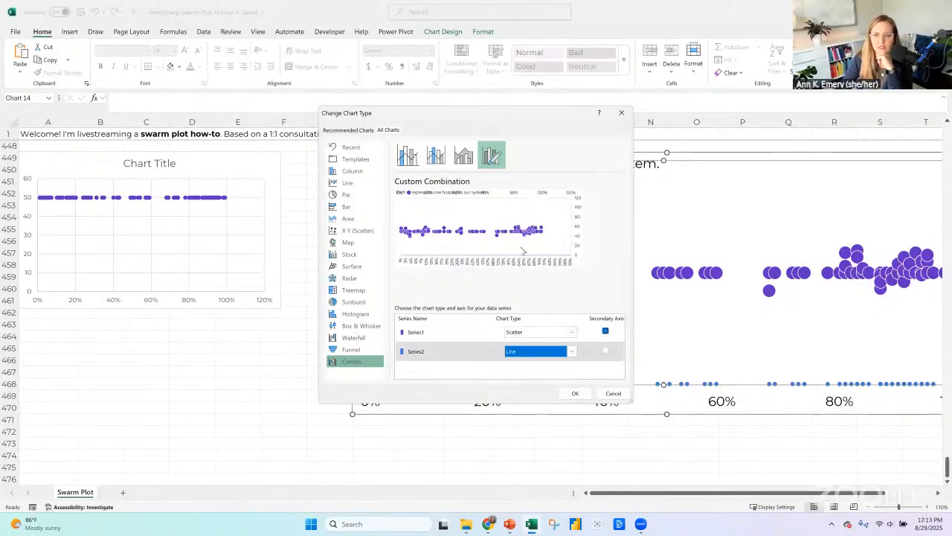
left_click(605, 349)
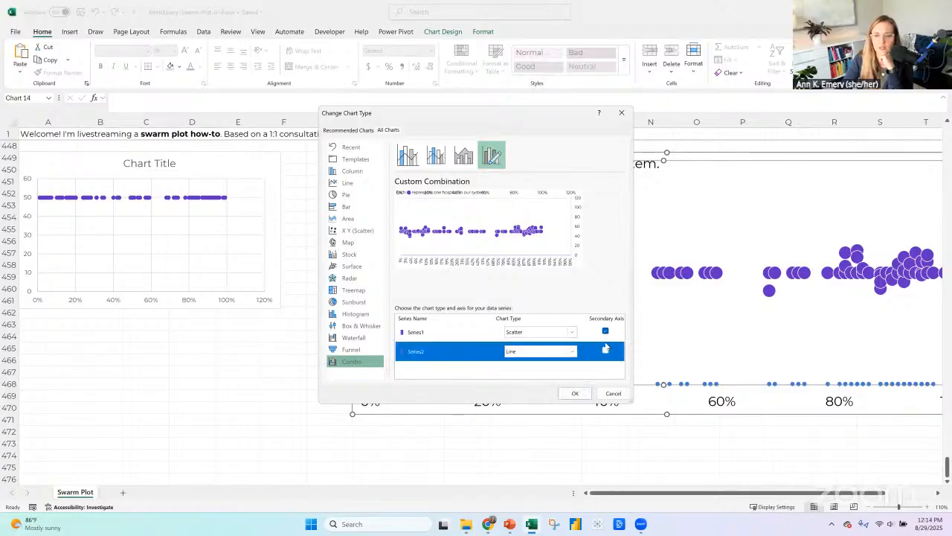
left_click(605, 331)
left_click(605, 351)
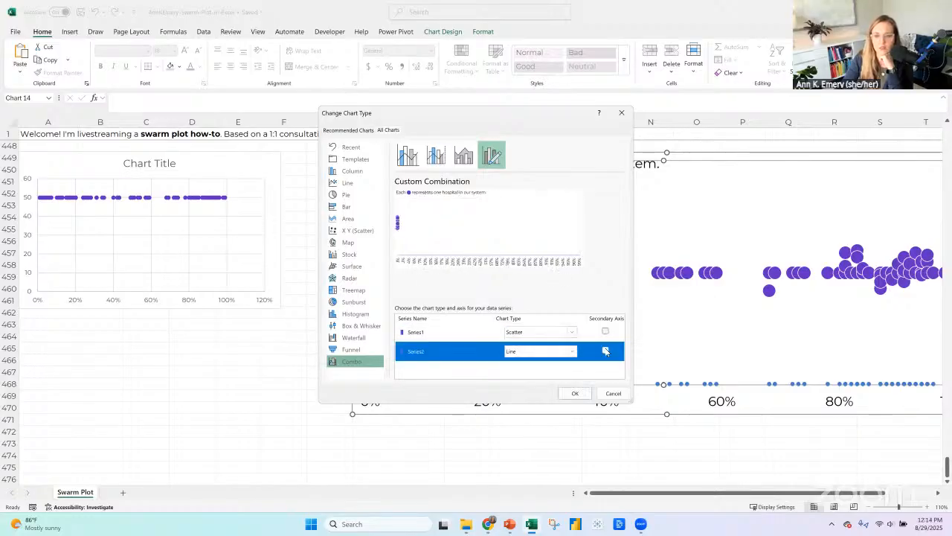
left_click(605, 332)
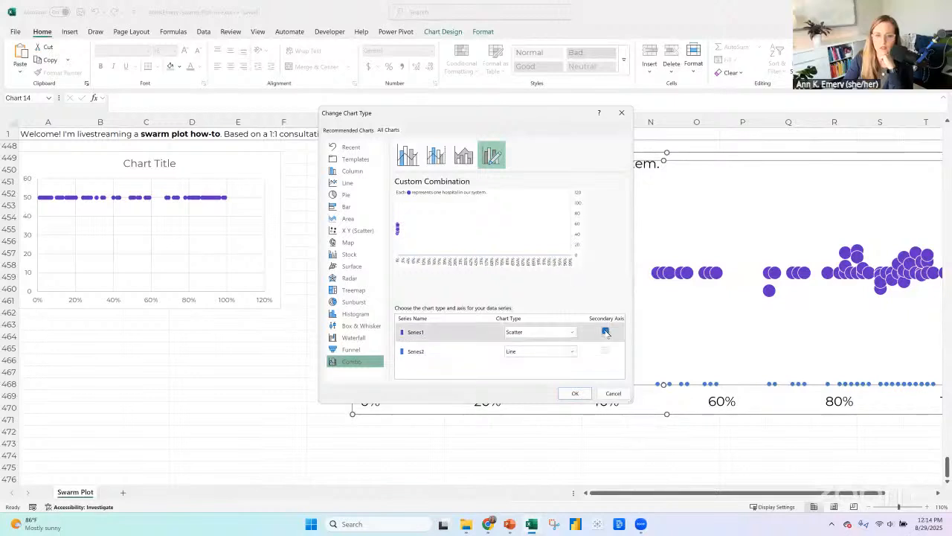
left_click(606, 332)
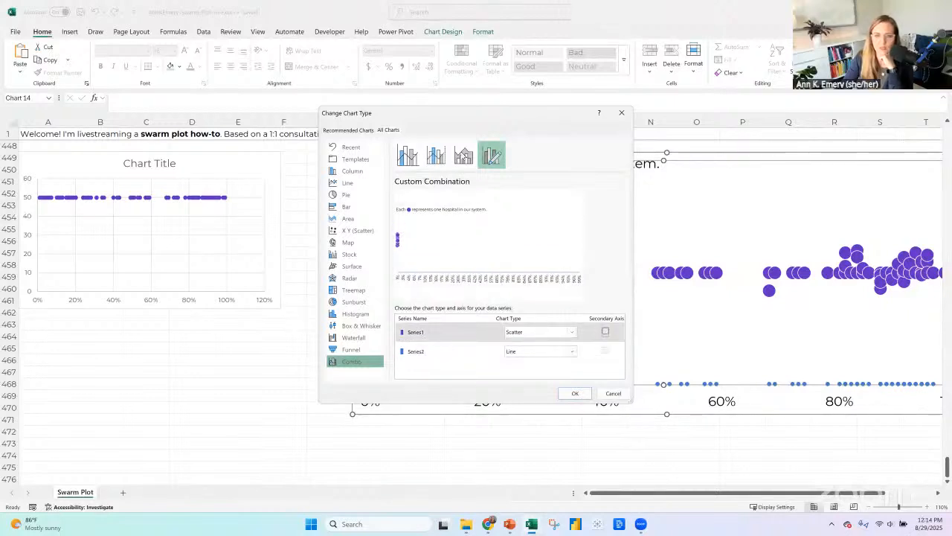
Preview the preset combo layouts, including Clustered Column - Line, and discard the chart type change.
left_click(464, 154)
left_click(407, 154)
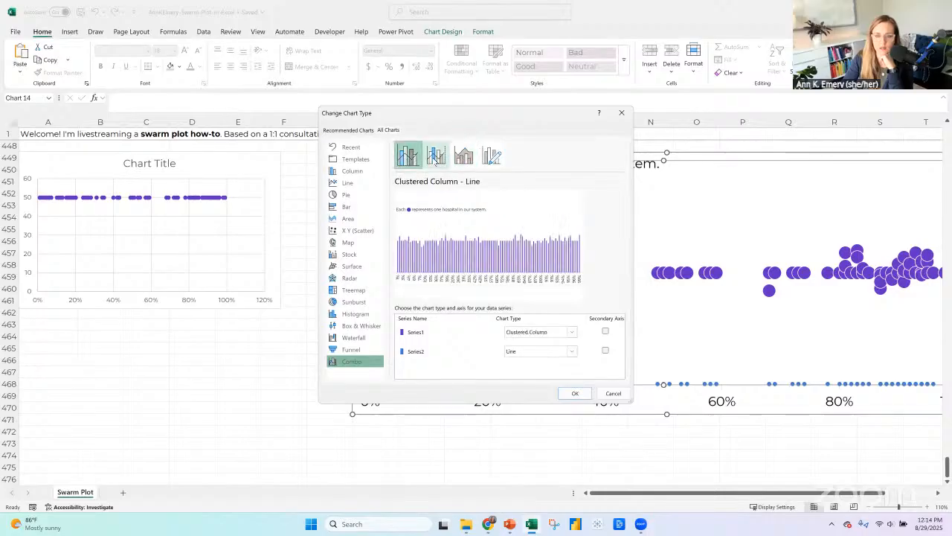
left_click(436, 154)
left_click(407, 154)
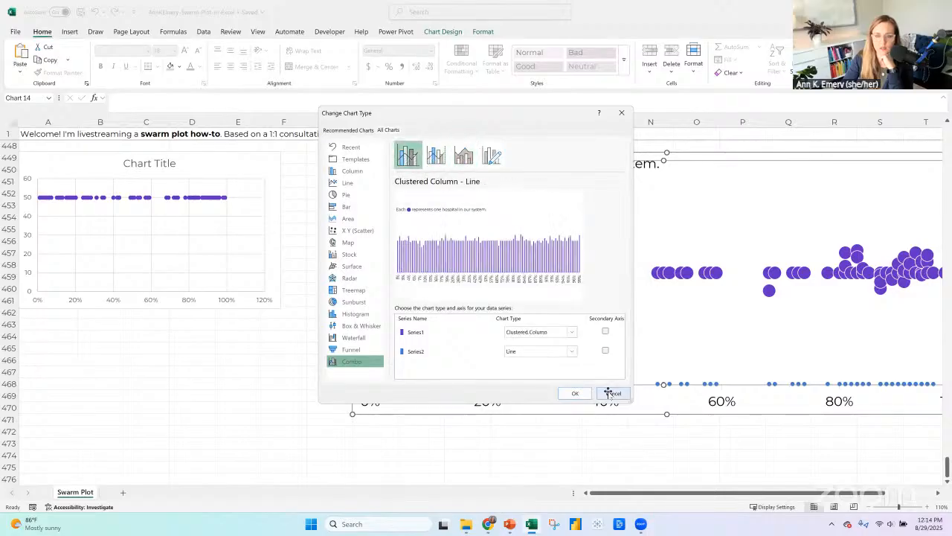
left_click(610, 393)
Try converting the edited swarm plot to a combo chart with Series1 as Scatter on the secondary axis and Series2 as Clustered Column.
right_click(589, 331)
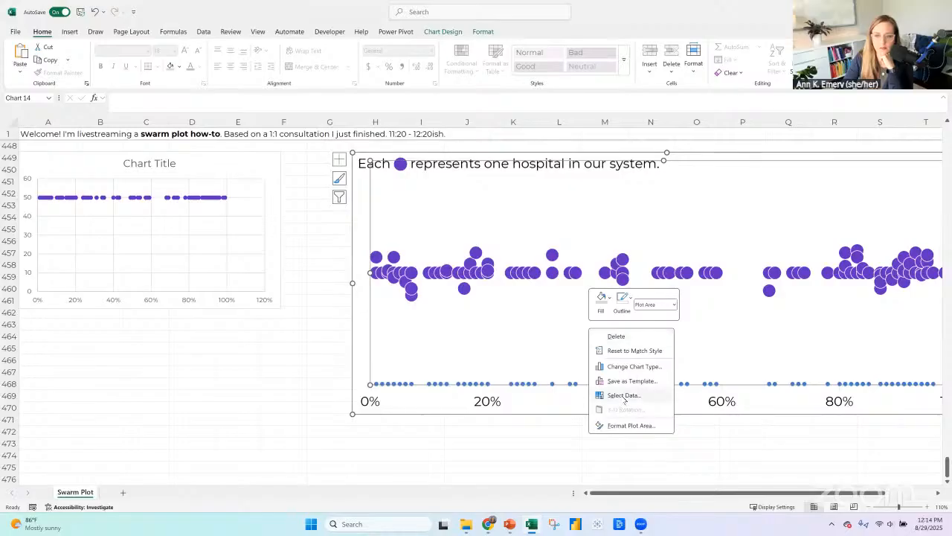
left_click(616, 368)
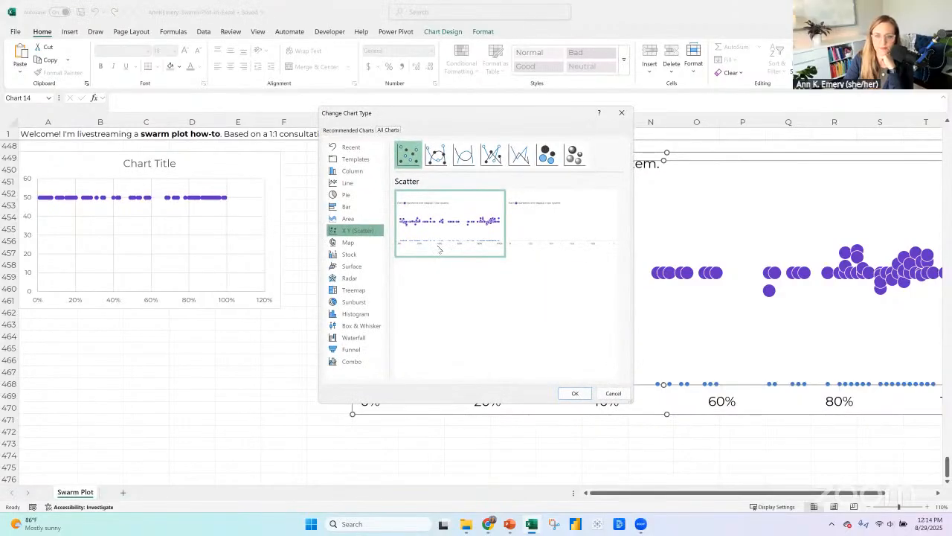
mouse_move(406, 257)
left_click(351, 363)
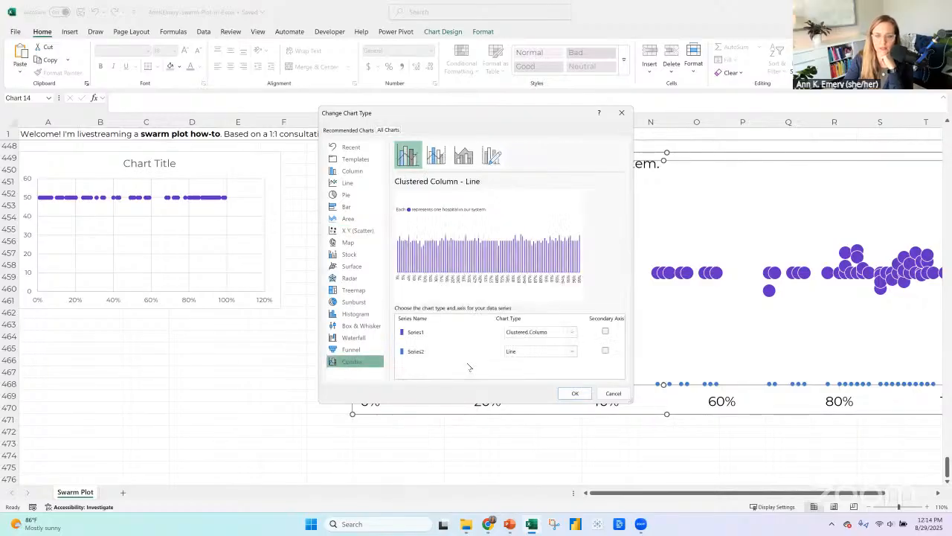
left_click(522, 335)
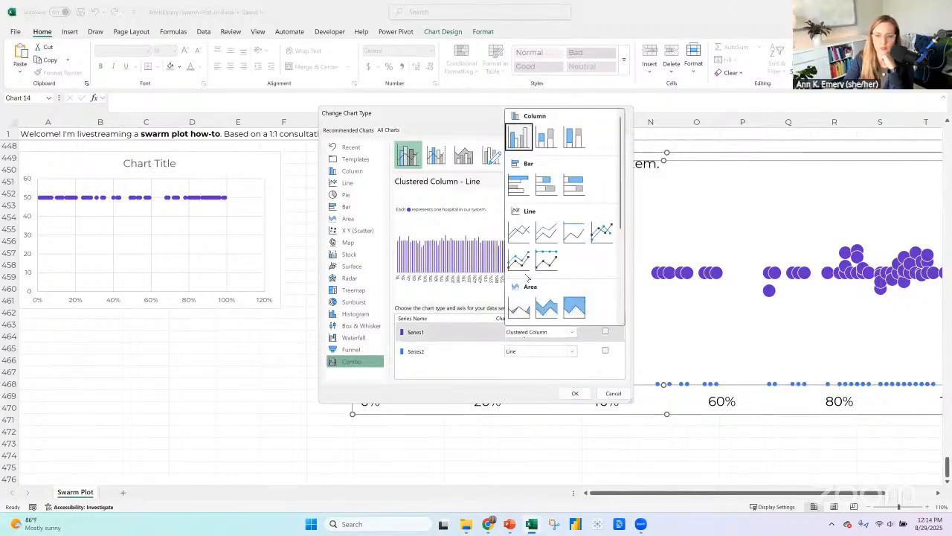
scroll(527, 278, "down", 3)
left_click(527, 232)
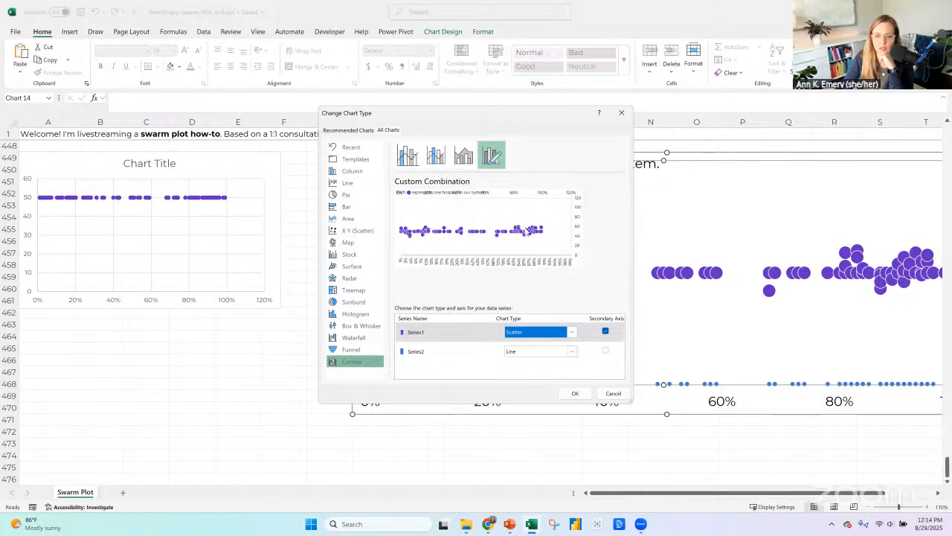
left_click(520, 352)
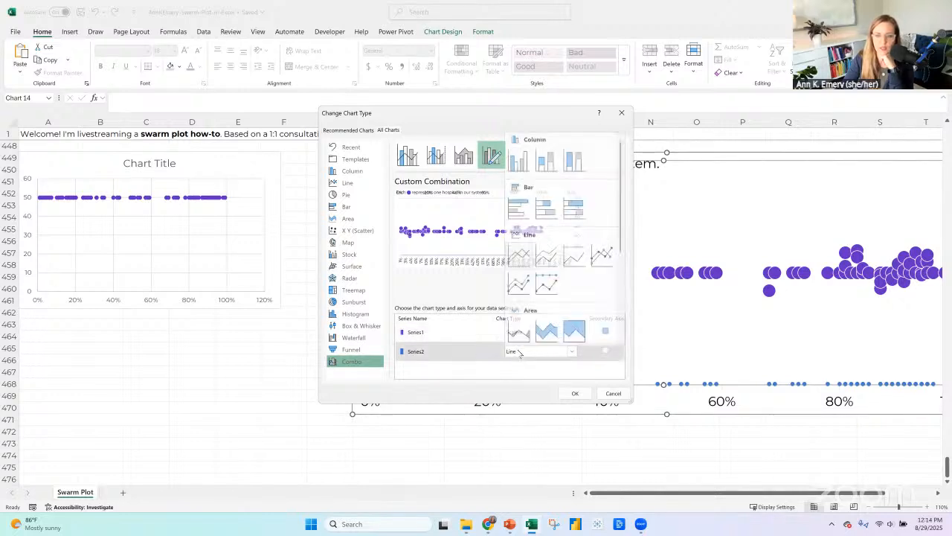
left_click(523, 162)
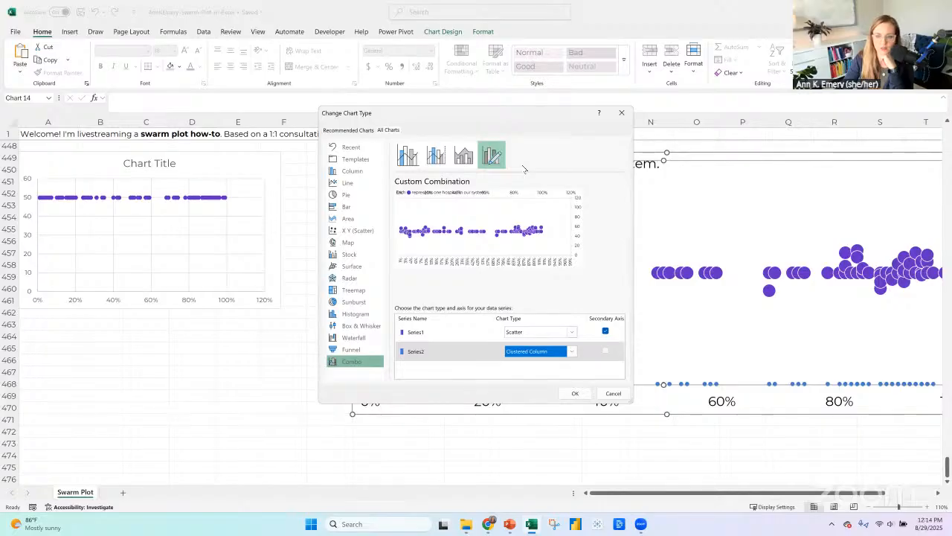
left_click(574, 395)
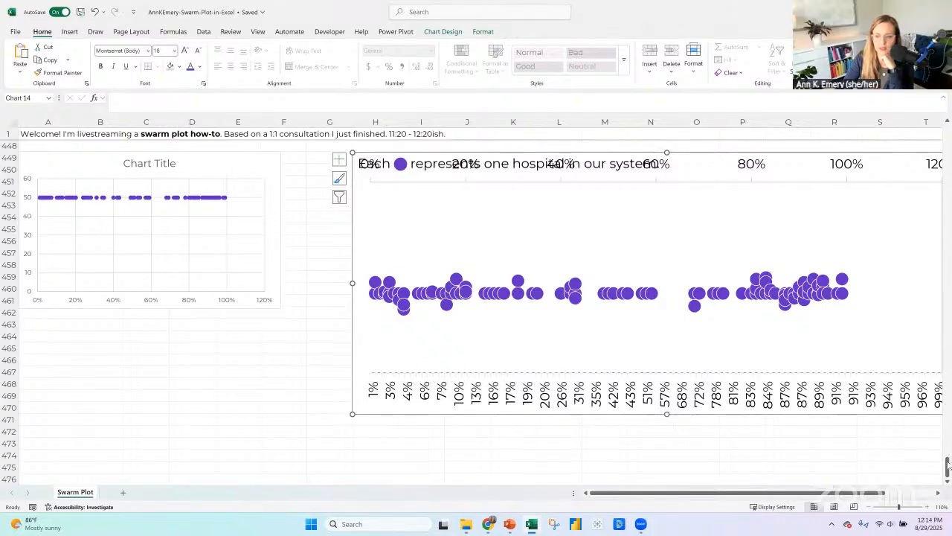
Try clearing all Goal values below the first hospital's row and inspect the result along the combo chart's bottom axis.
left_click_drag(946, 467, 947, 463)
left_click_drag(947, 266, 947, 383)
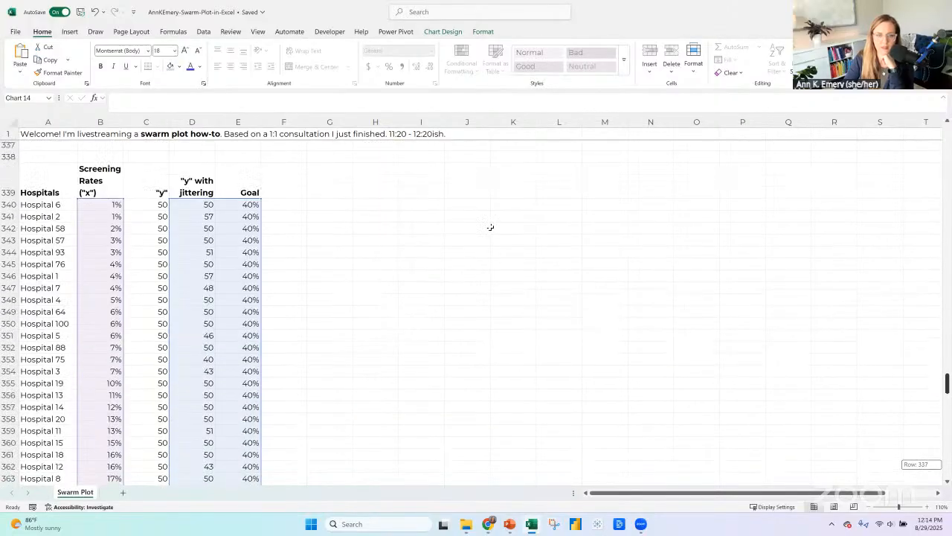
left_click(256, 211)
key("ctrl+shift+Down")
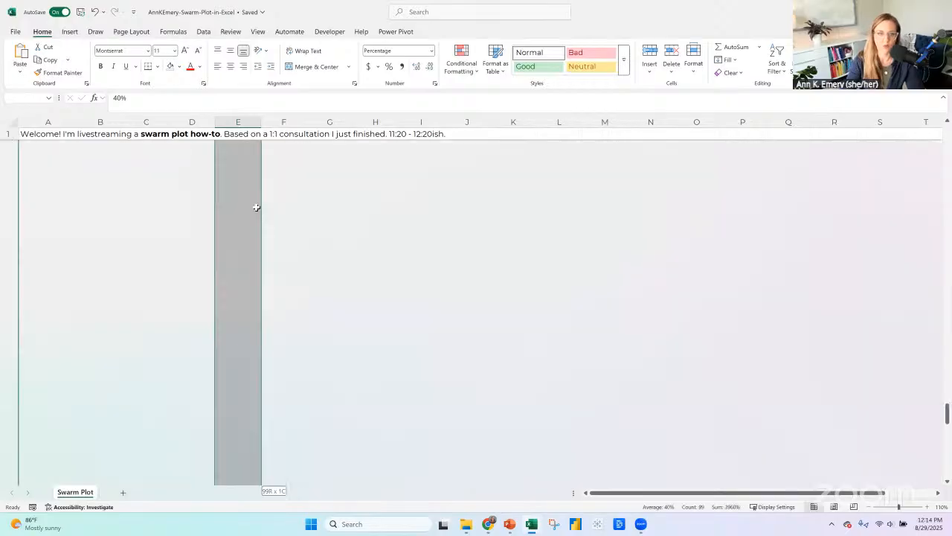
key("Delete")
scroll(759, 294, "down", 15)
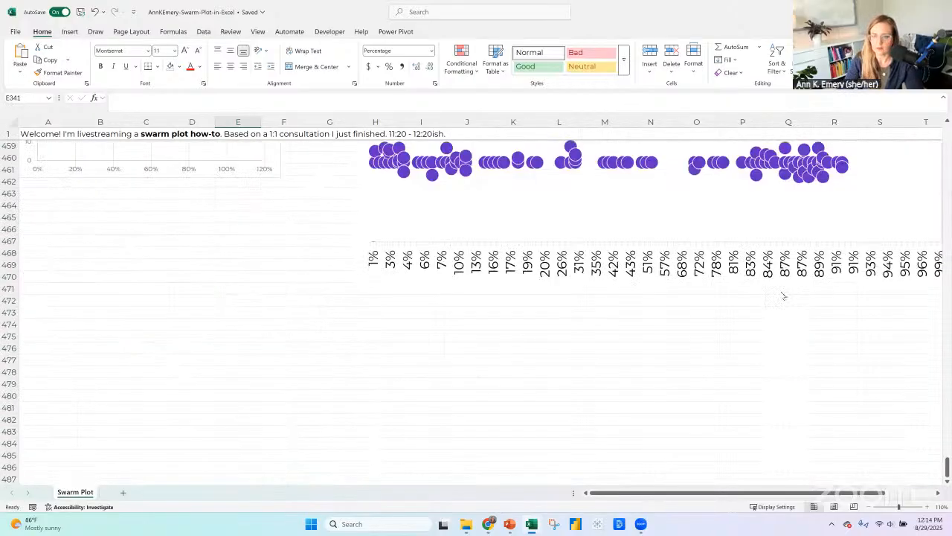
scroll(782, 294, "up", 6)
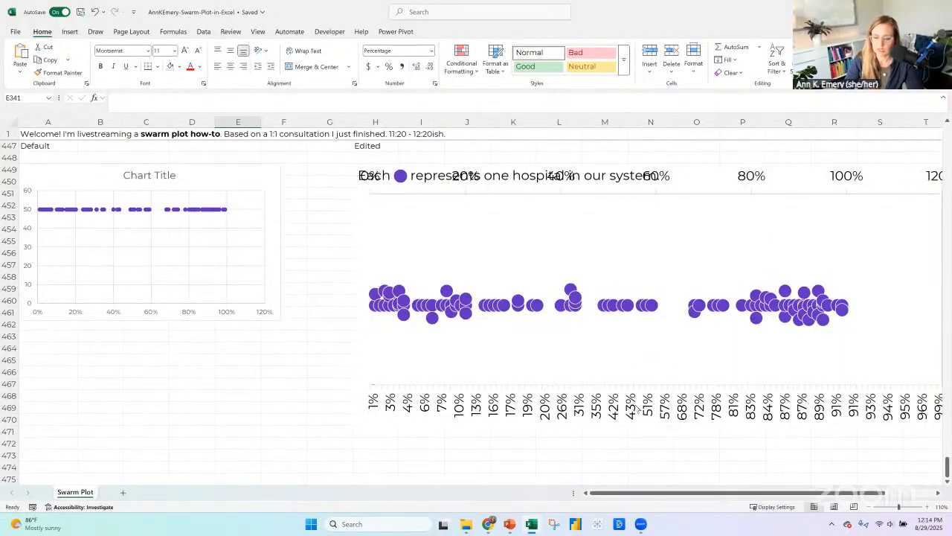
left_click(625, 388)
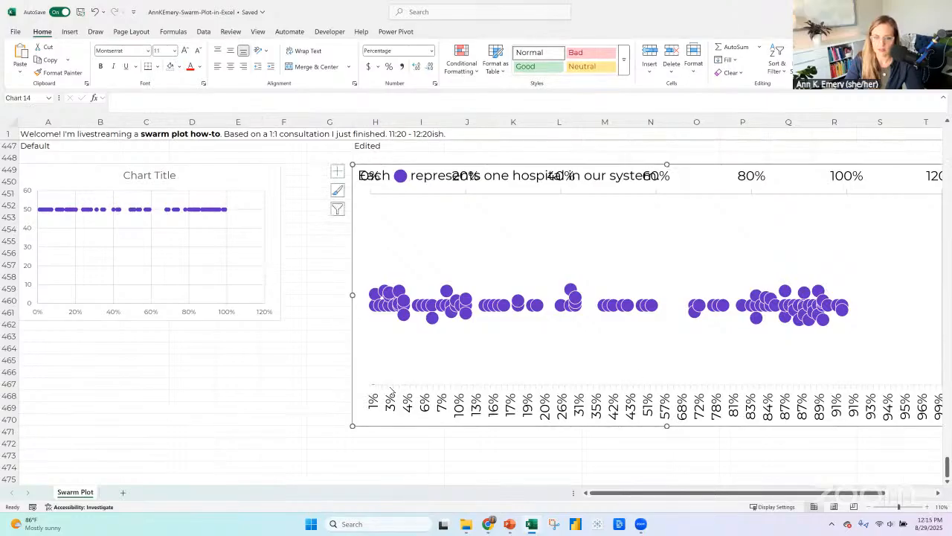
left_click(373, 384)
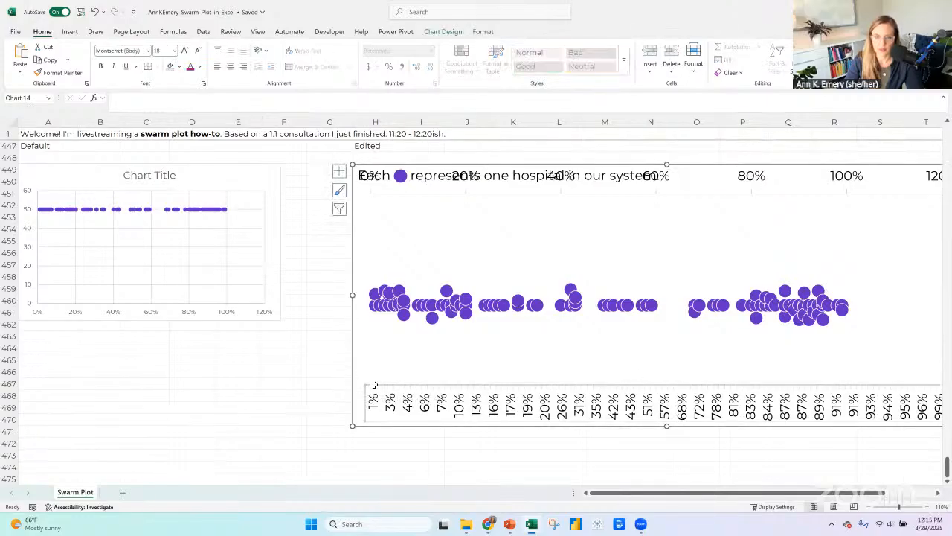
Undo the Goal value clearing, the combo chart conversion and the Goal column's addition to the edited plot.
left_click(95, 12)
left_click(95, 12)
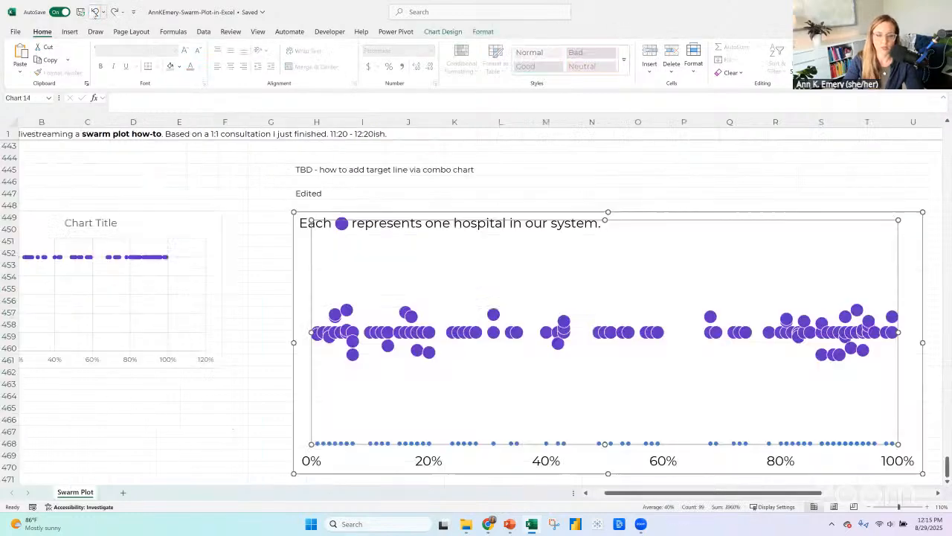
left_click(95, 12)
left_click(672, 218)
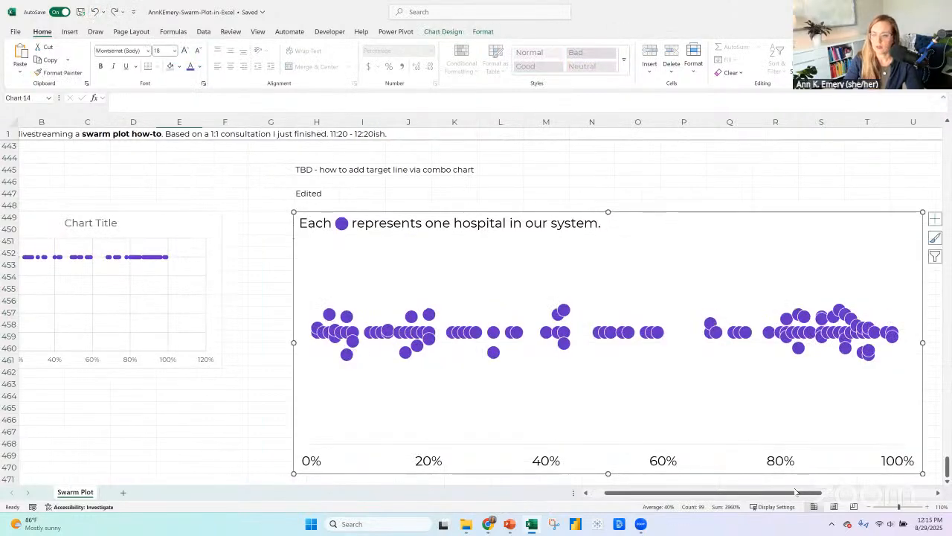
Fill H445:K445, behind the "TBD - how to add target line via combo chart" note, with yellow.
left_click_drag(795, 492, 888, 496)
left_click(151, 170)
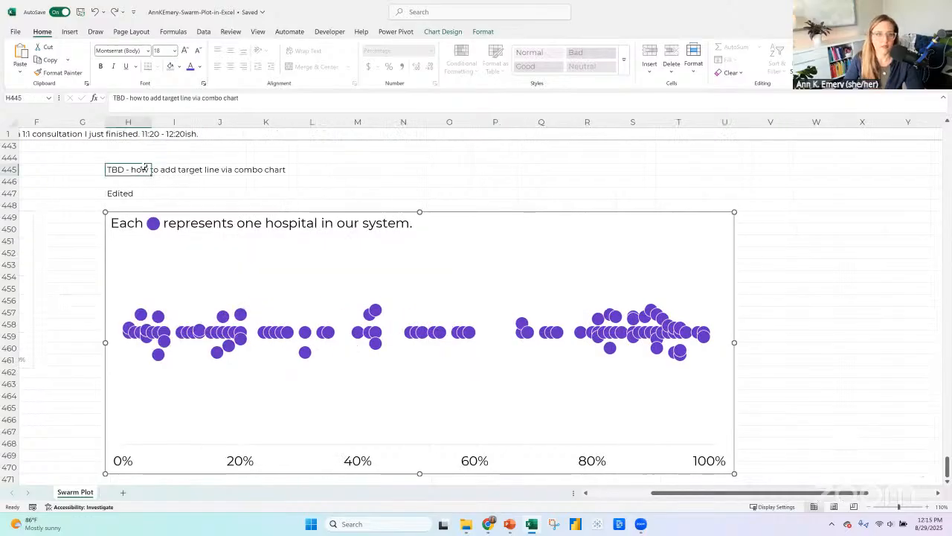
left_click(180, 68)
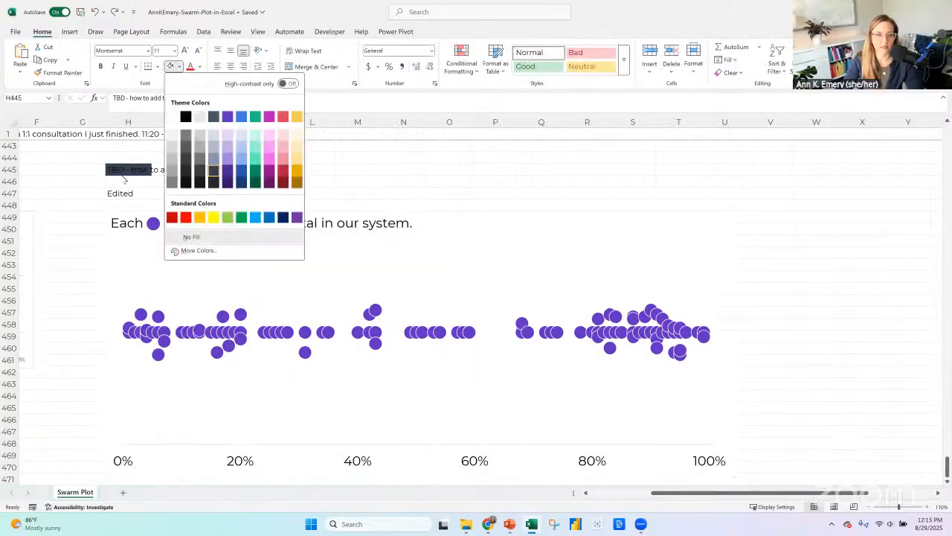
key("Escape")
left_click(259, 171, "shift")
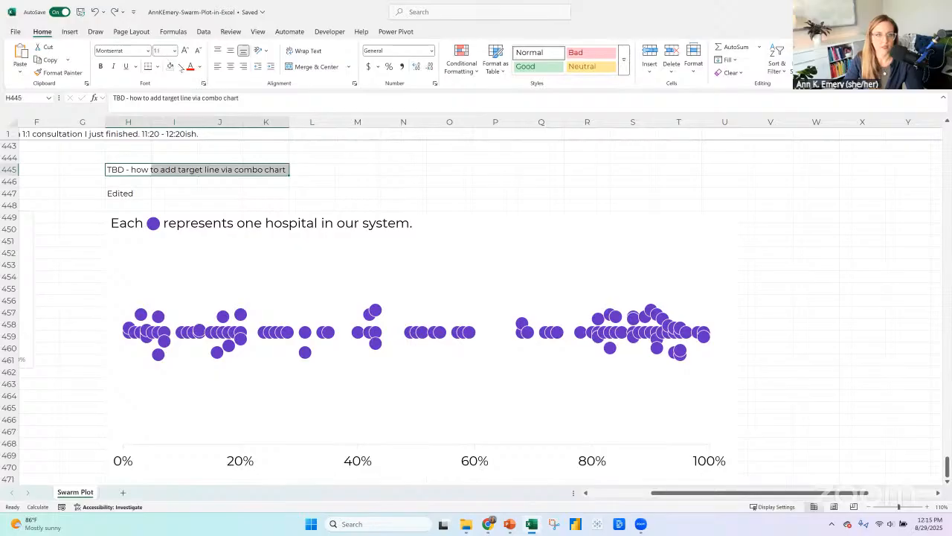
left_click(183, 68)
left_click(217, 215)
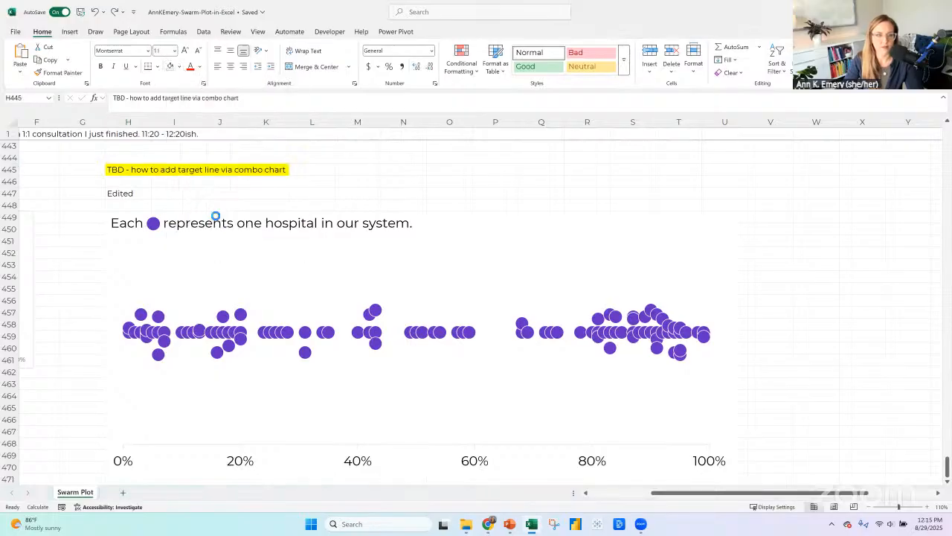
Try drawing a straight vertical target line inside the edited plot, up from the 40% axis mark, and remove it.
left_click(421, 213)
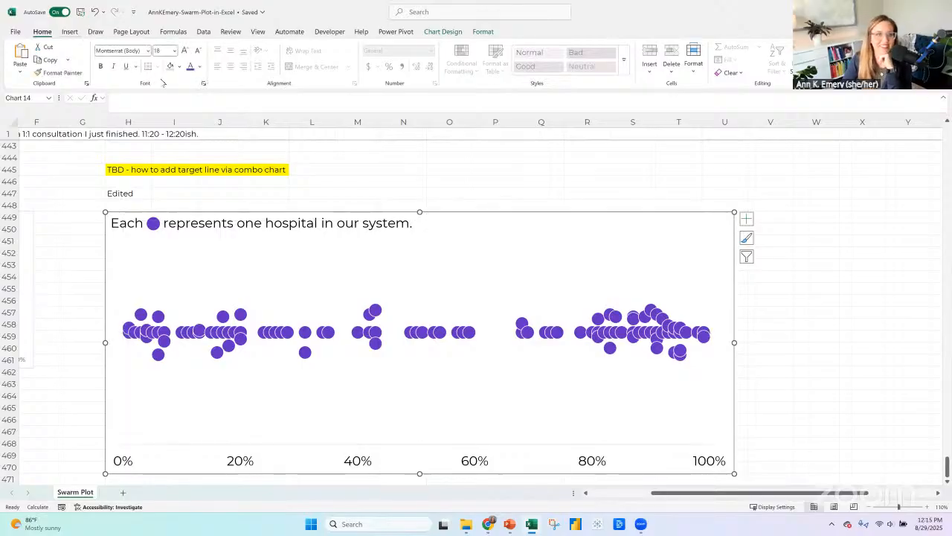
left_click(70, 31)
left_click(170, 74)
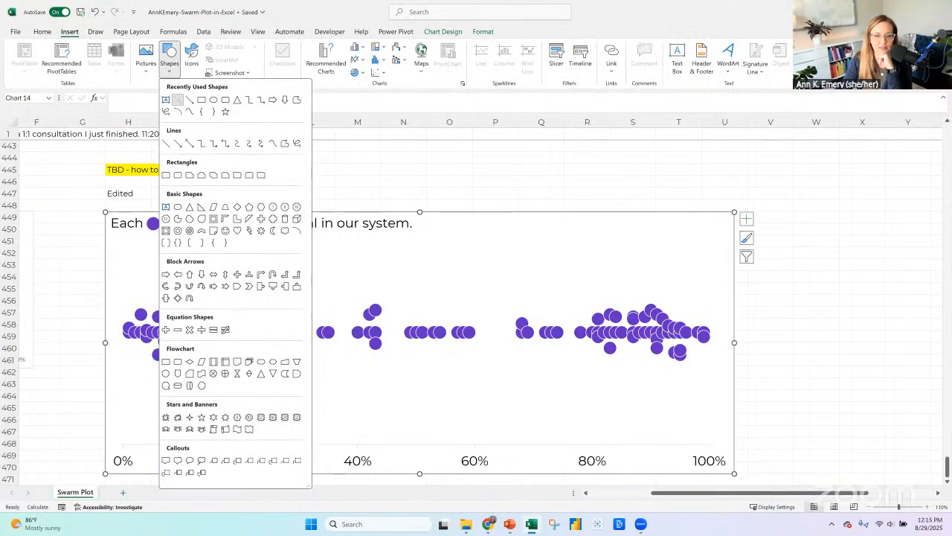
left_click(178, 99)
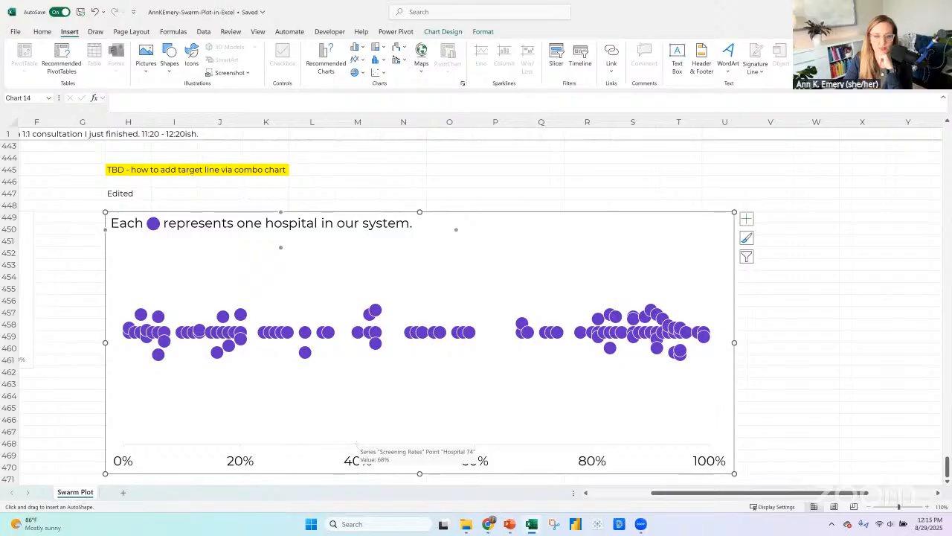
left_click_drag(357, 445, 357, 250)
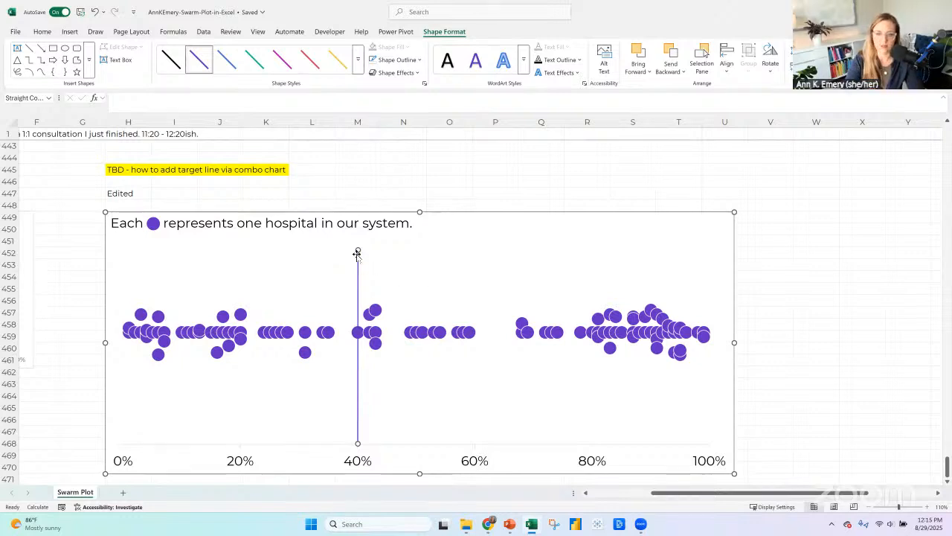
key("Delete")
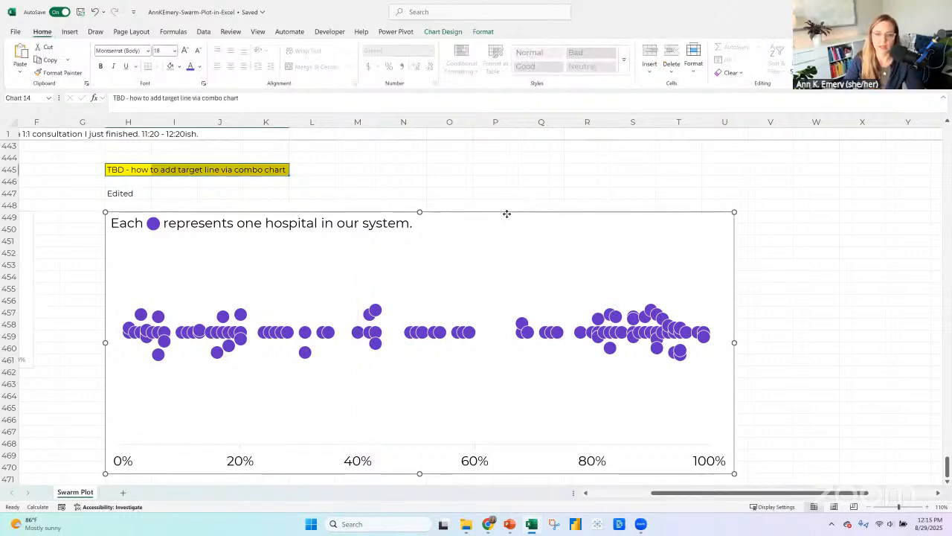
Replace the wording of the text box above the edited plot with "Below Target" and narrow the box to end near 40%.
left_click(315, 224)
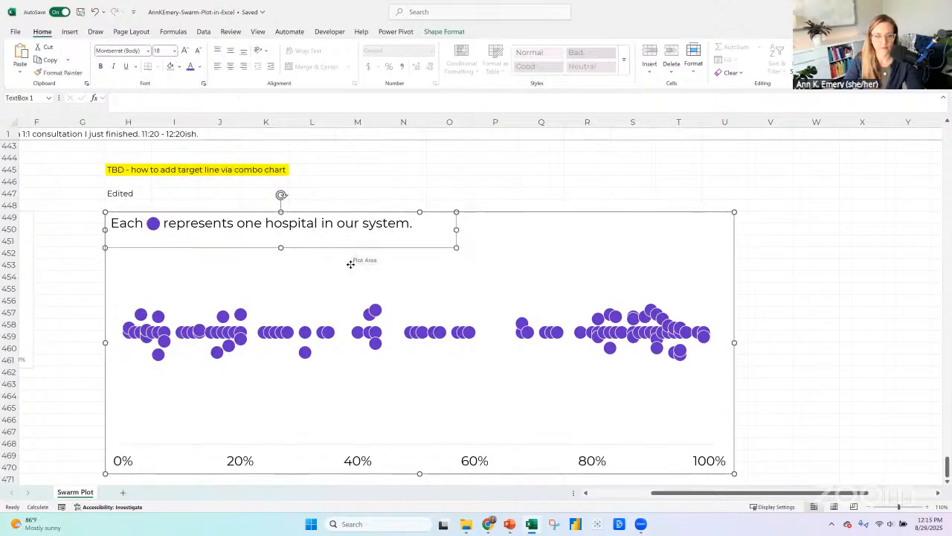
left_click_drag(352, 250, 352, 274)
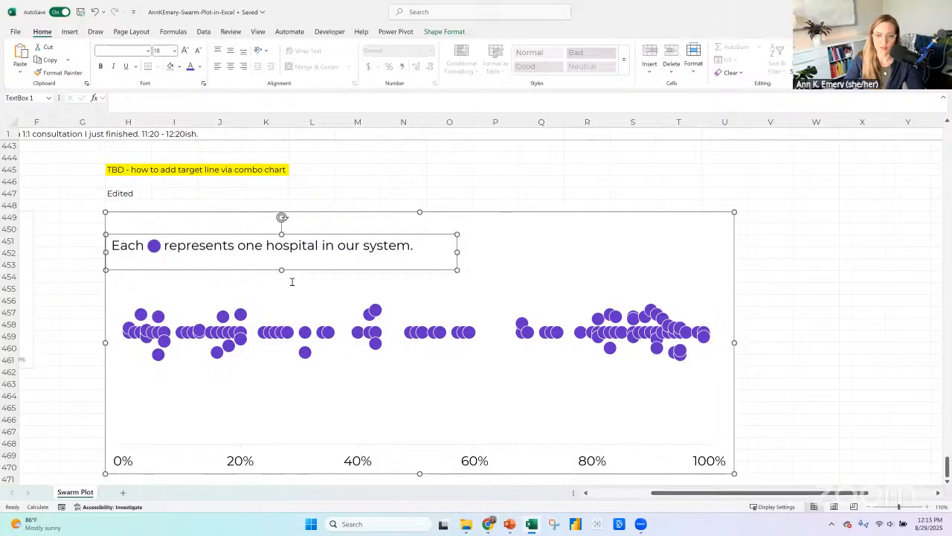
left_click_drag(145, 244, 412, 244)
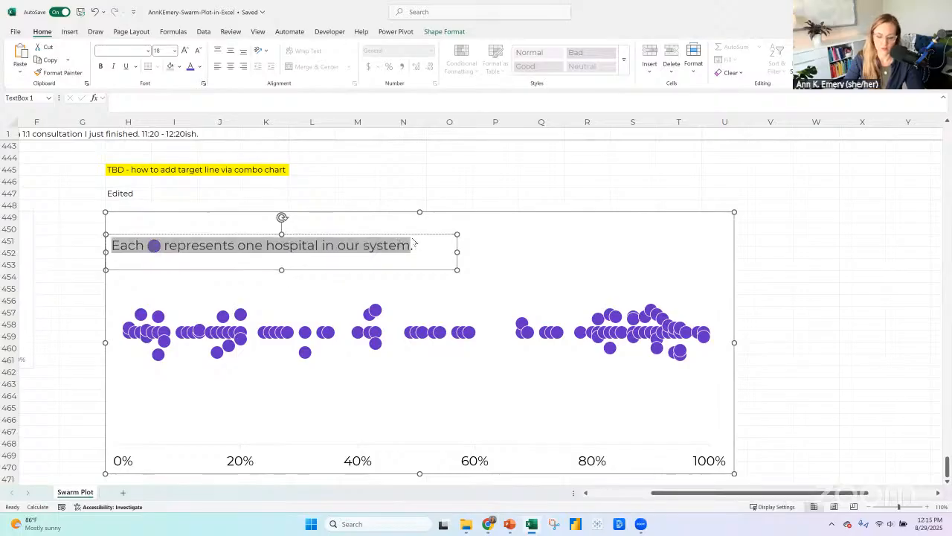
type("B elow")
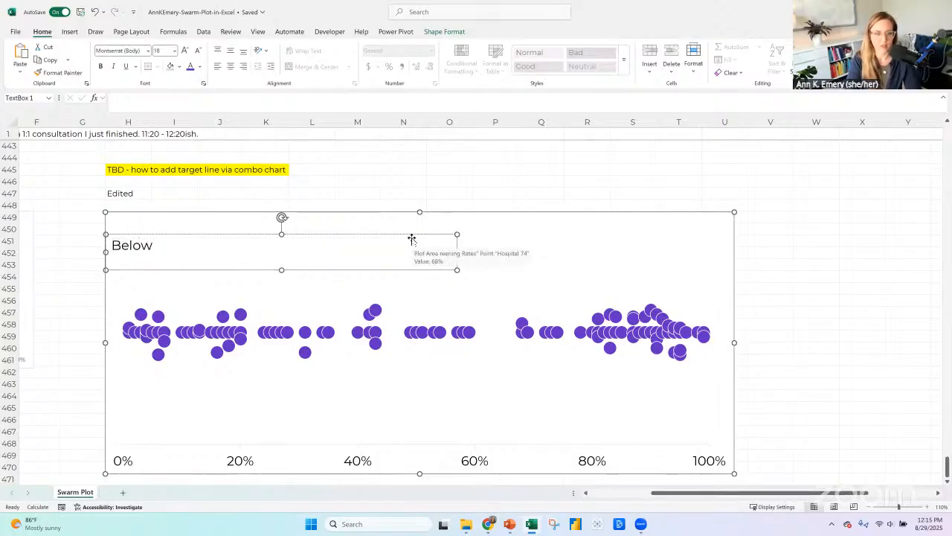
type(" Target")
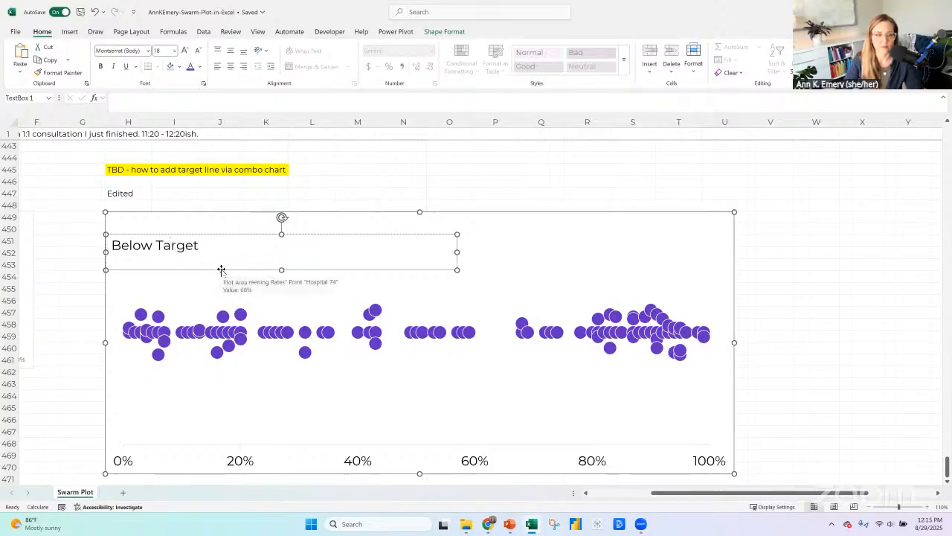
left_click_drag(221, 269, 221, 244)
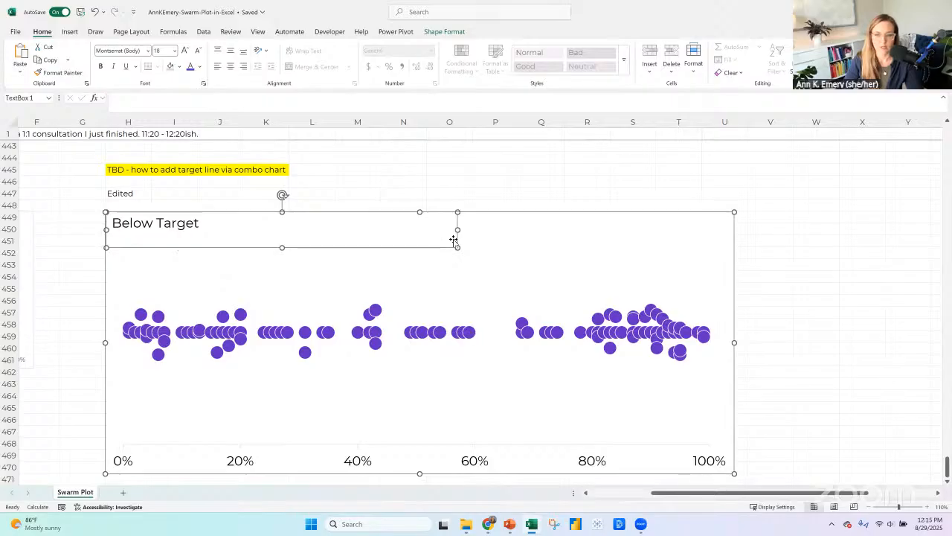
left_click_drag(404, 240, 361, 236)
Duplicate the "Below Target" text box, align the copy beside it starting at 40%, and widen it to the chart's right edge.
key("ctrl+c")
key("ctrl+v")
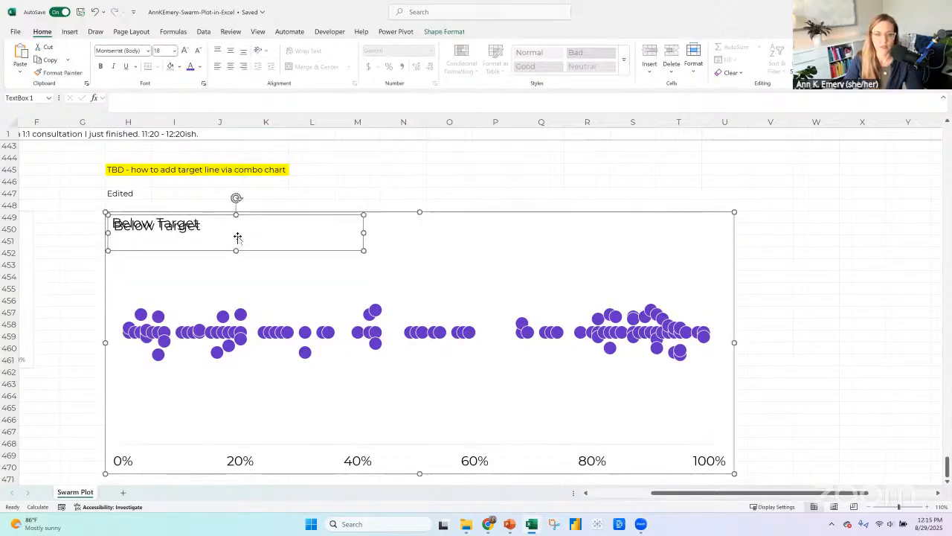
left_click_drag(257, 250, 517, 230)
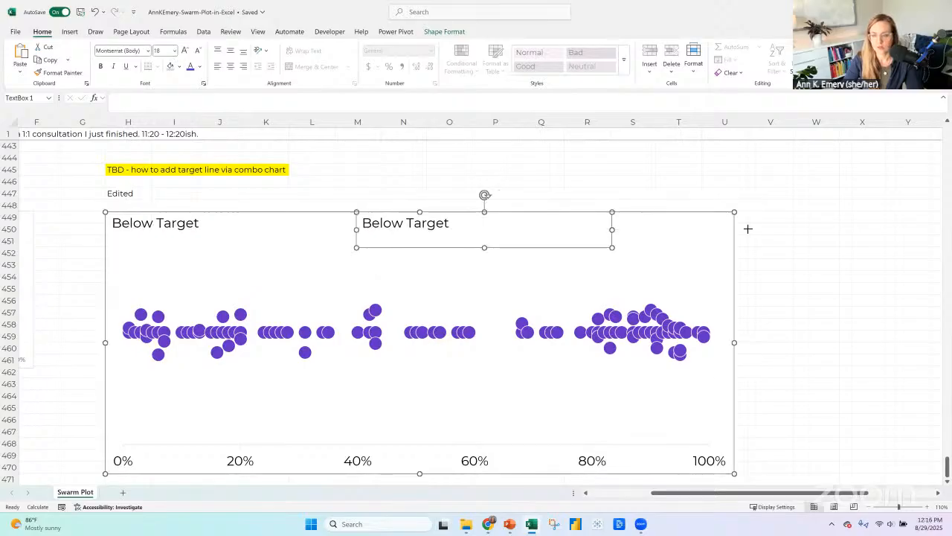
left_click_drag(748, 229, 737, 229)
Change the wording of the copied text box over the 40%–100% side to "At or Above Target".
left_click(363, 223)
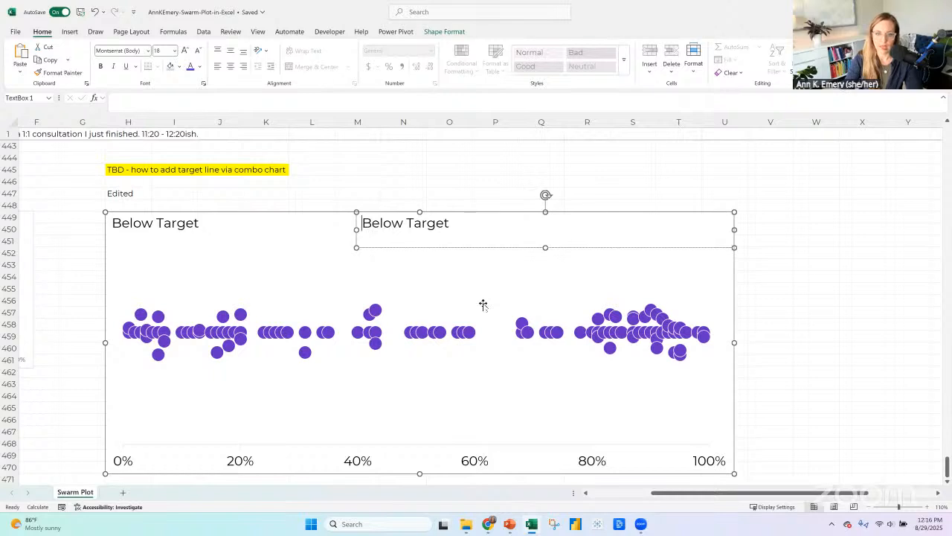
type("At or Above")
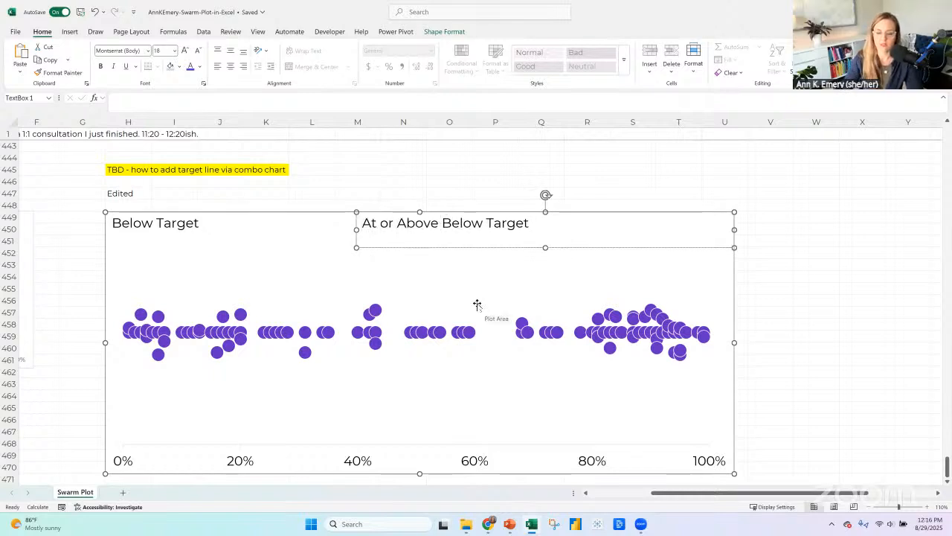
key("Delete")
key("Delete")
key("Delete")
key("Delete")
key("Delete")
key("Delete")
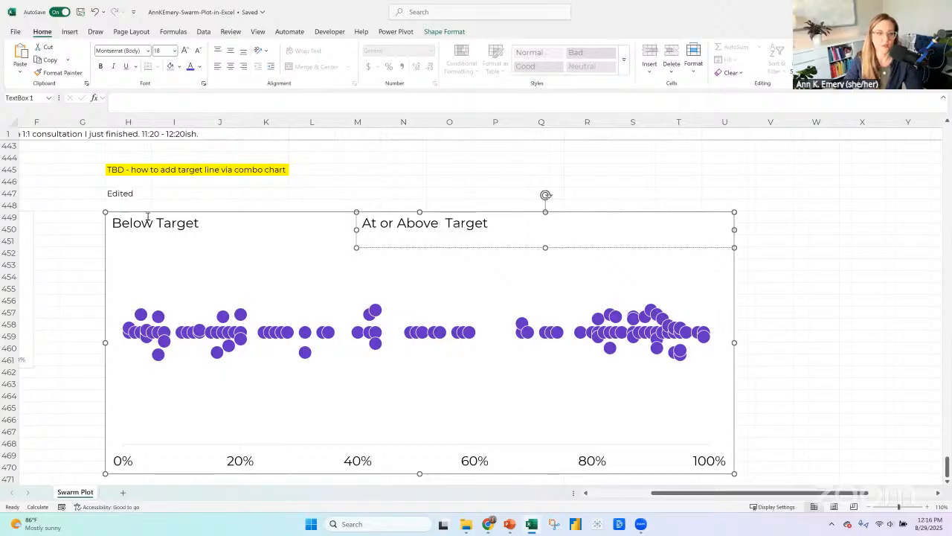
left_click(114, 223)
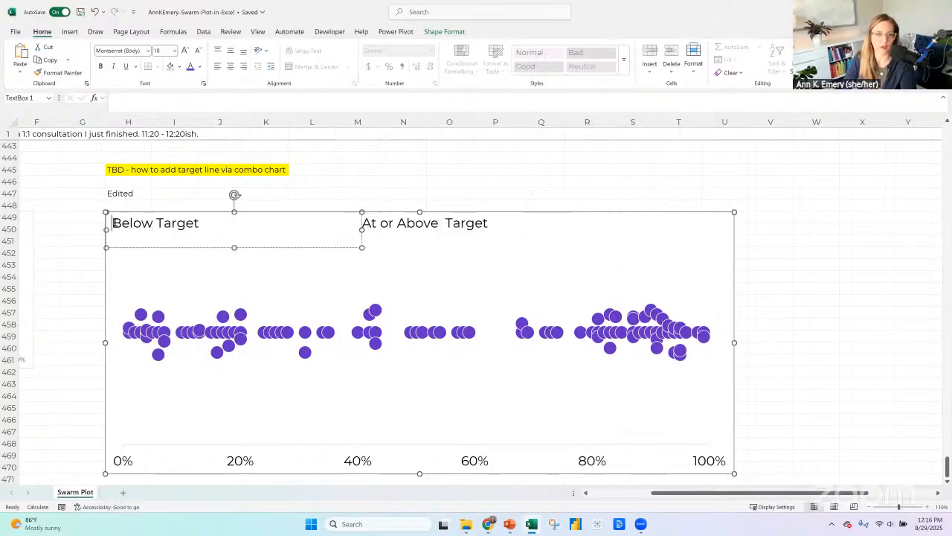
key("Return")
key("BackSpace")
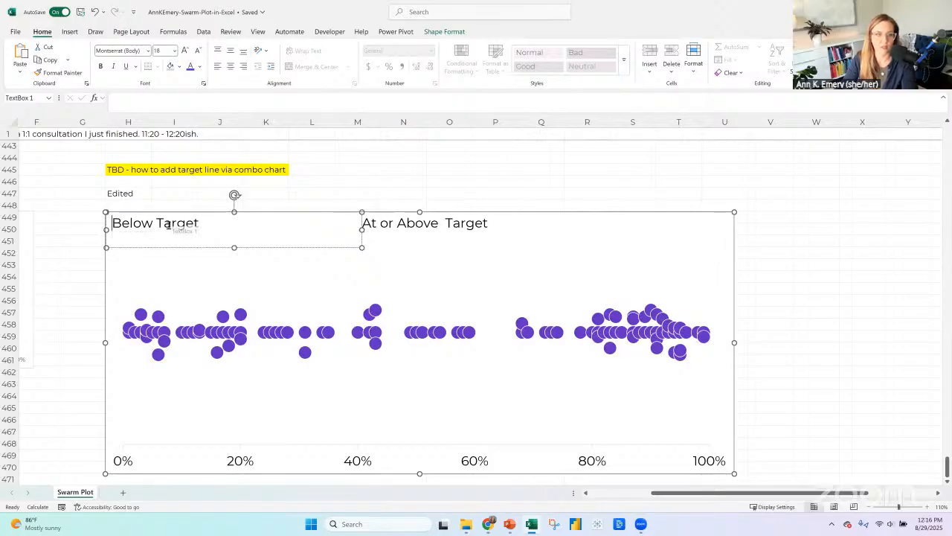
Insert the filled circled X and circled check mark stock icons into the edited plot.
left_click(158, 257)
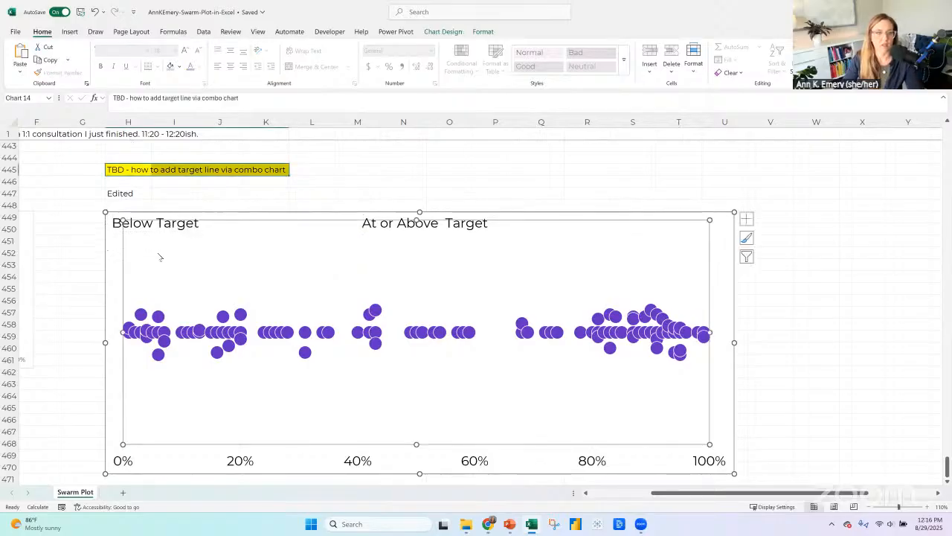
left_click(227, 232)
left_click(69, 31)
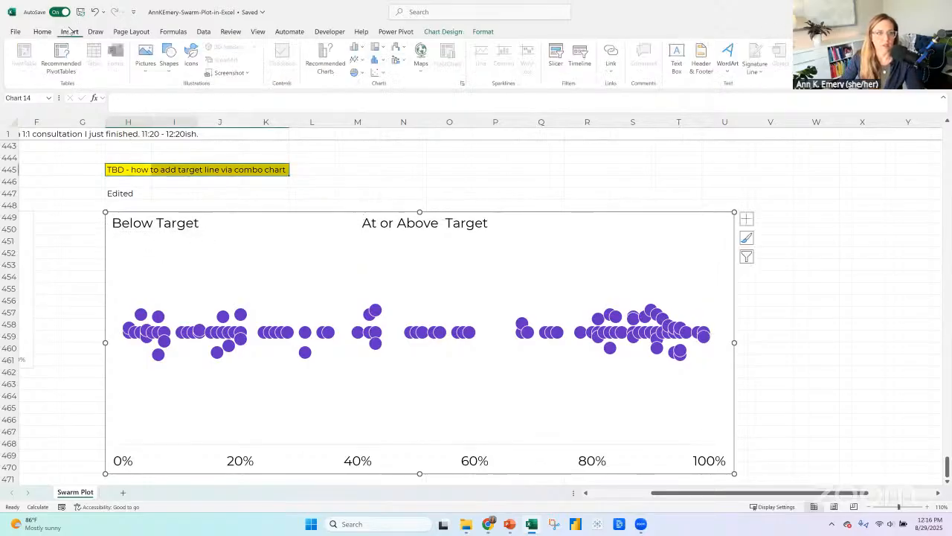
left_click(193, 65)
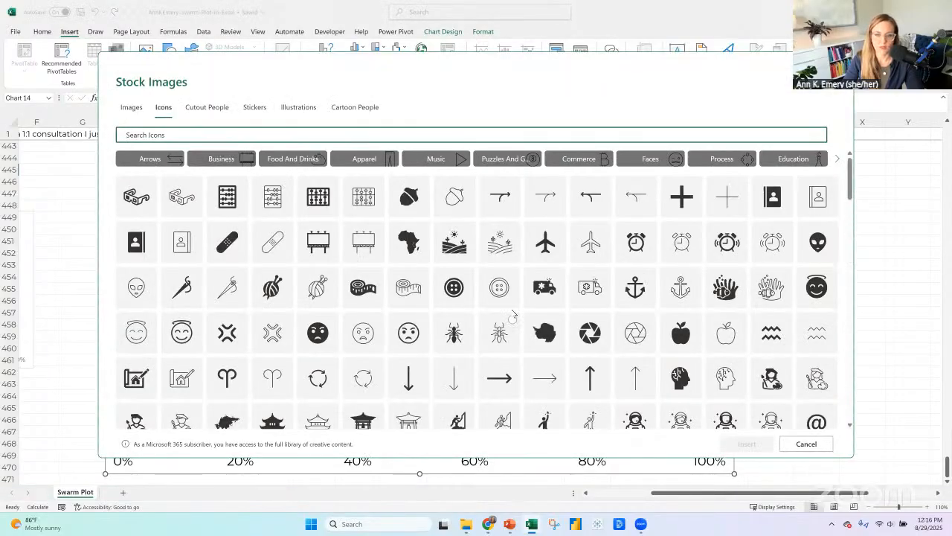
scroll(512, 314, "down", 10)
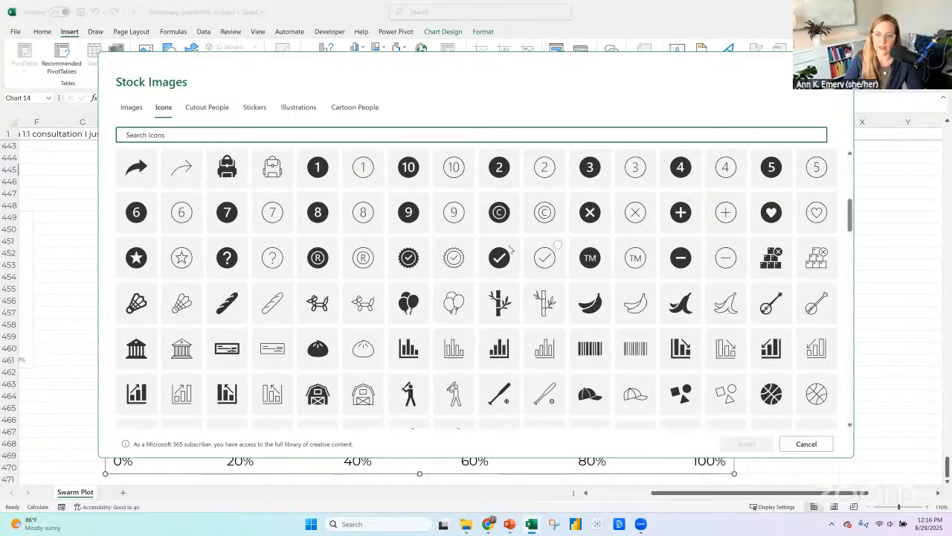
left_click(512, 246)
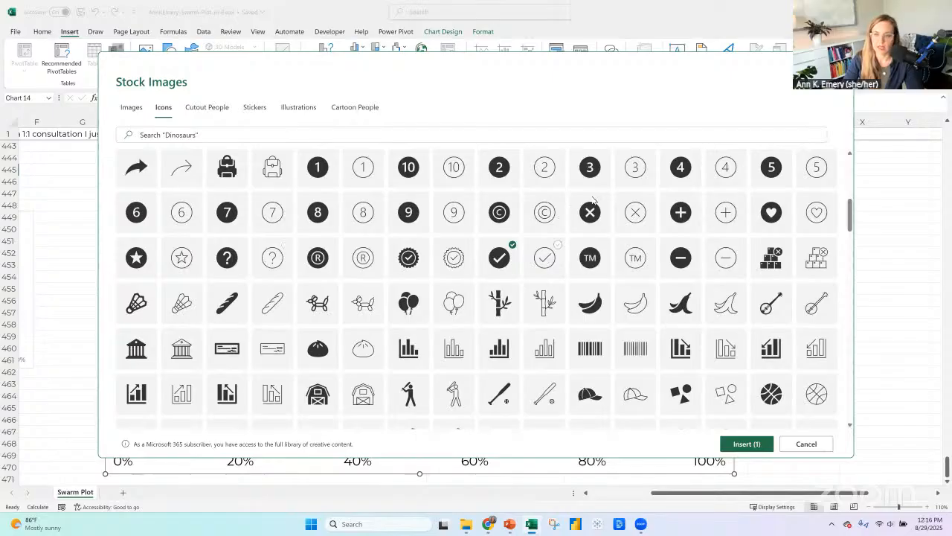
left_click(725, 444)
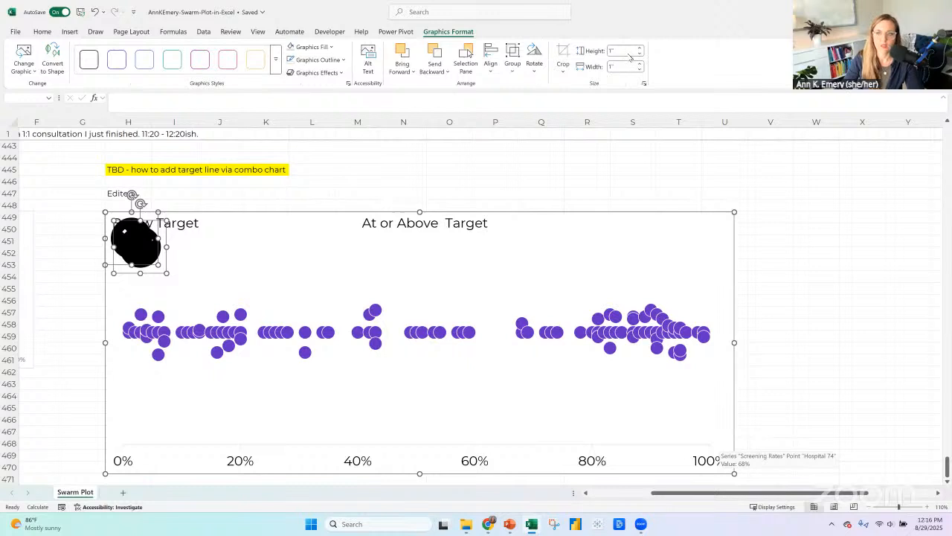
Resize both icons to 0.5" high and move the check mark icon just below the X icon.
left_click(624, 50)
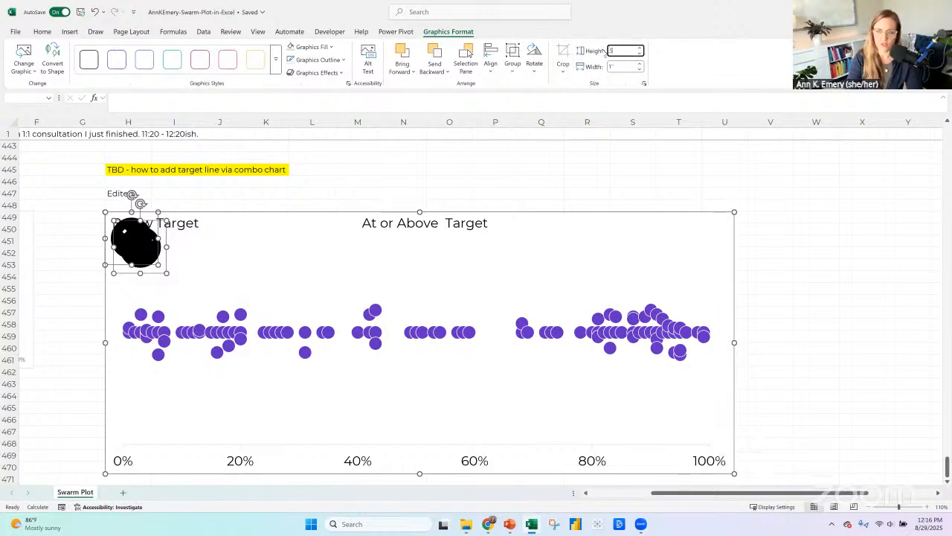
type(".5")
key("Return")
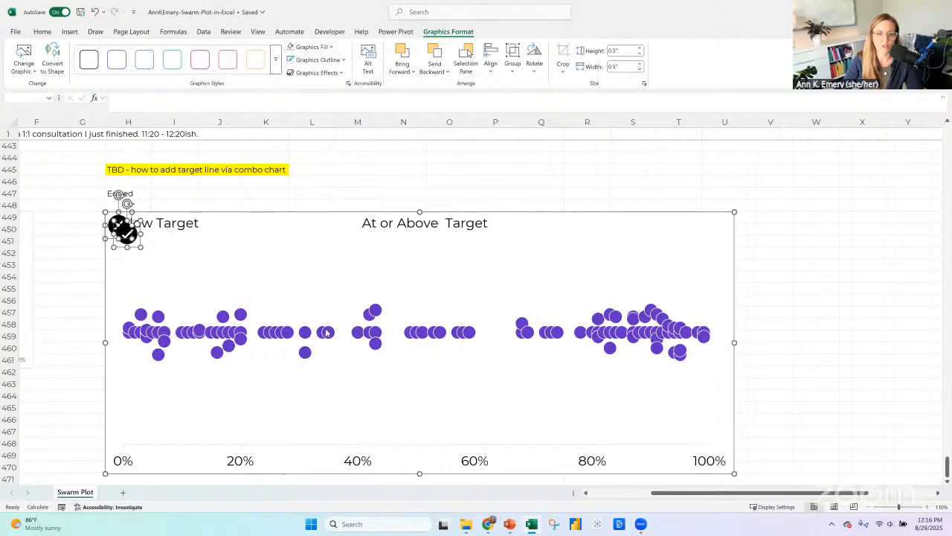
left_click(289, 335)
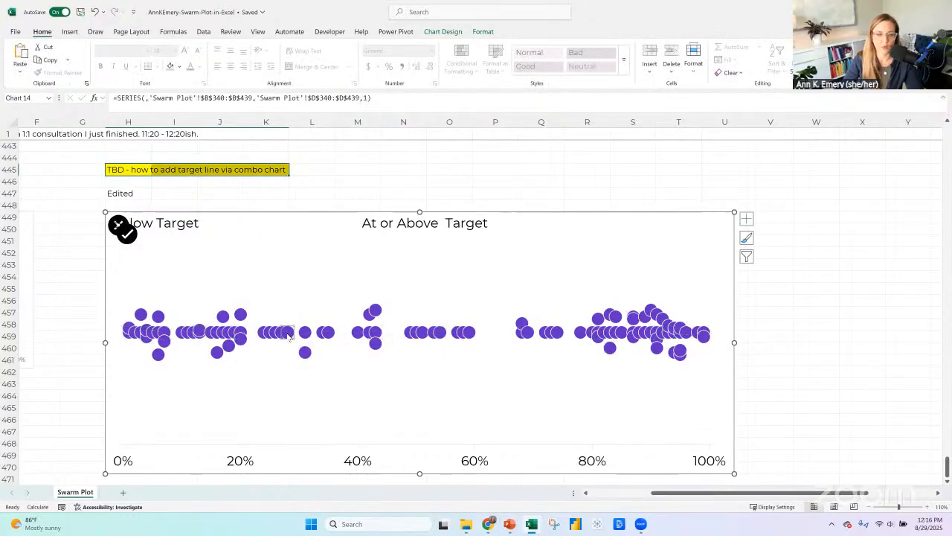
left_click(484, 31)
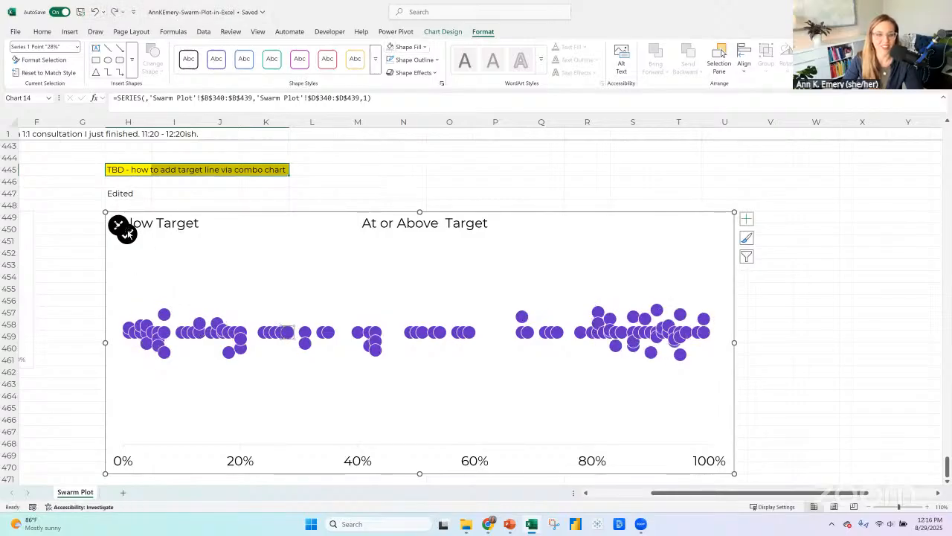
left_click_drag(128, 235, 124, 255)
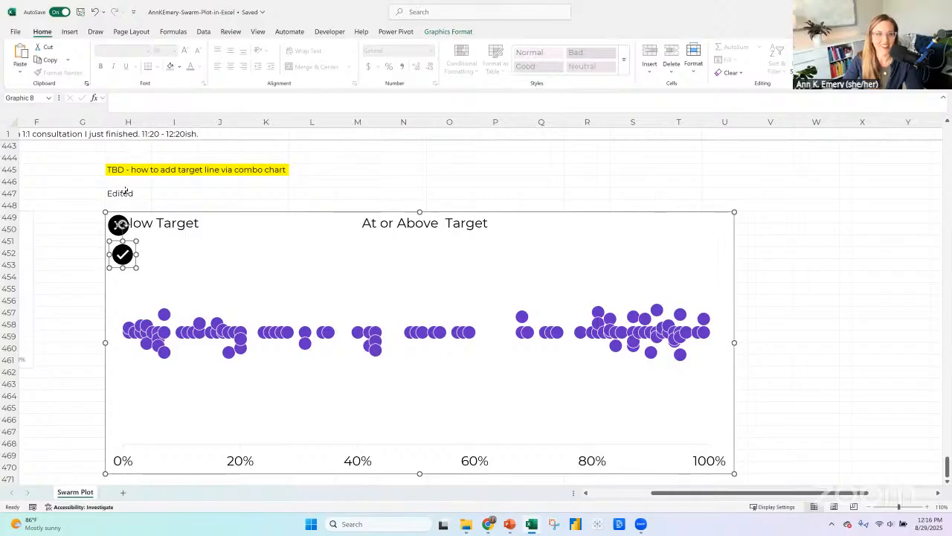
Insert three blank rows between the yellow note in row 445 and the "Edited" label.
left_click(316, 172)
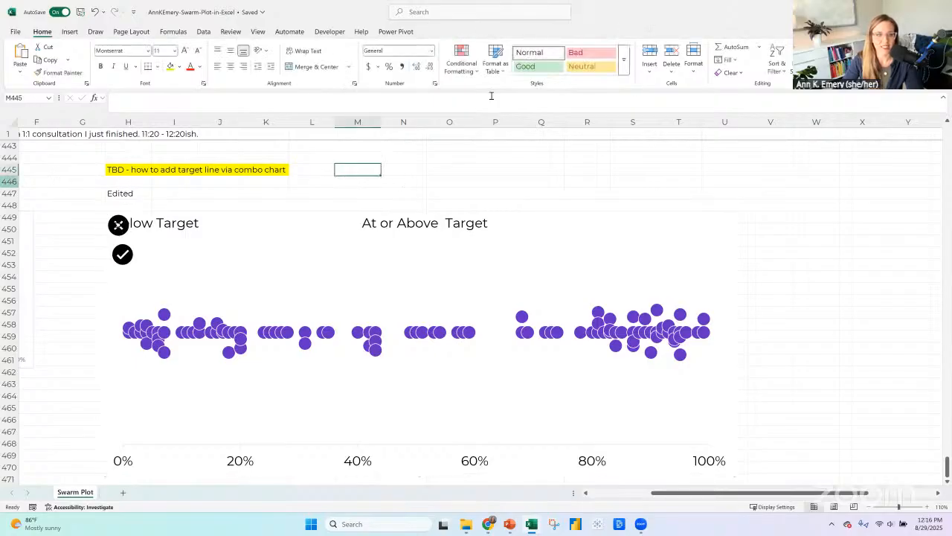
left_click(9, 181)
left_click(650, 50)
left_click(651, 50)
left_click(650, 51)
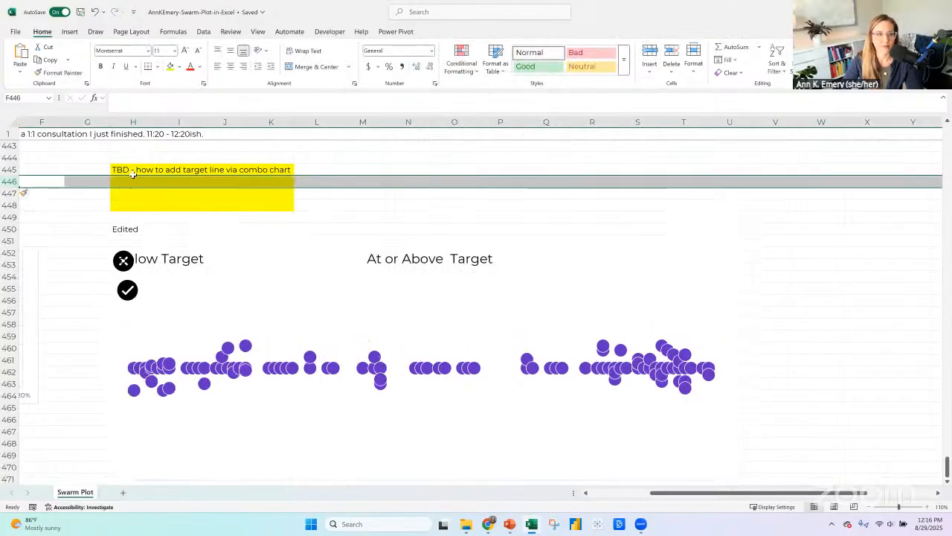
Enter the note "Change colors of dots - gray for below, brand color for at or above" in H446.
left_click(129, 183)
type("Ch")
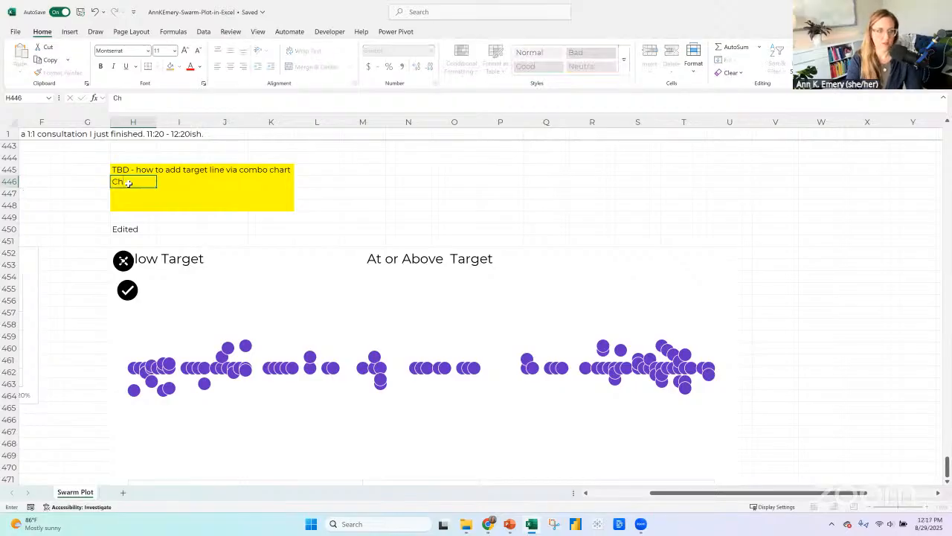
type("ange colors of dots")
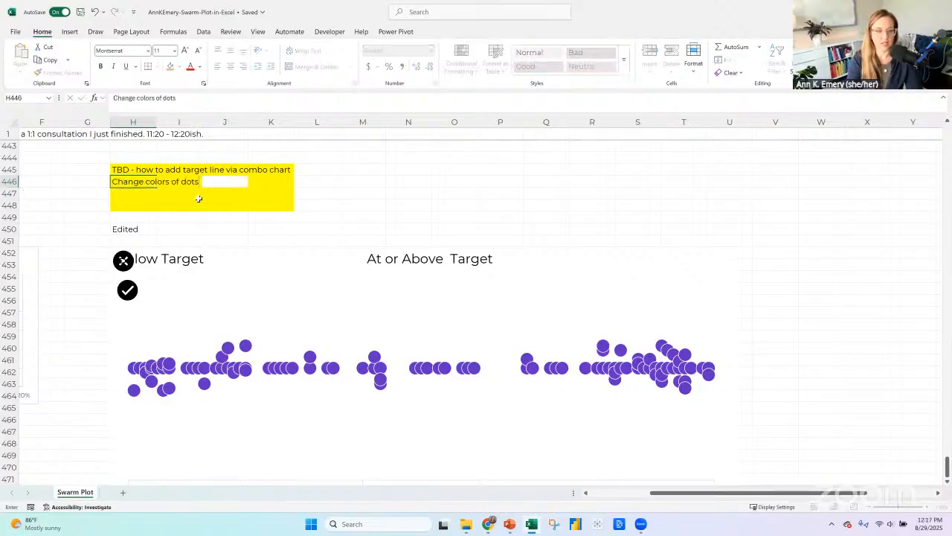
type(" - gray fo")
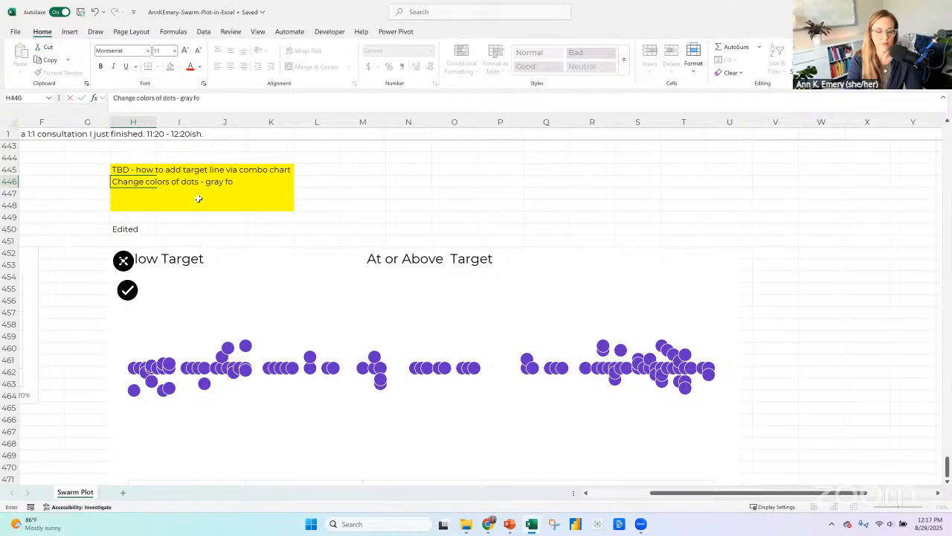
type("r below,")
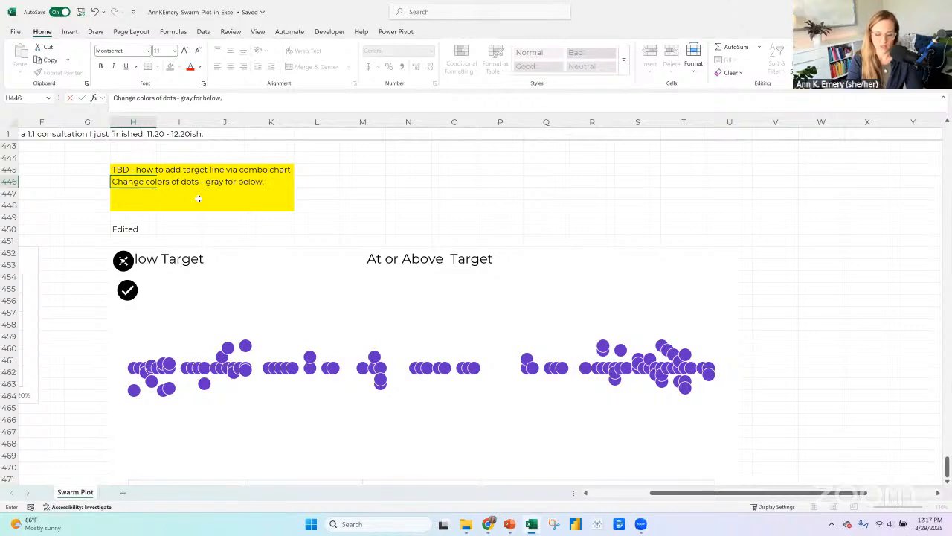
type(" brand color for")
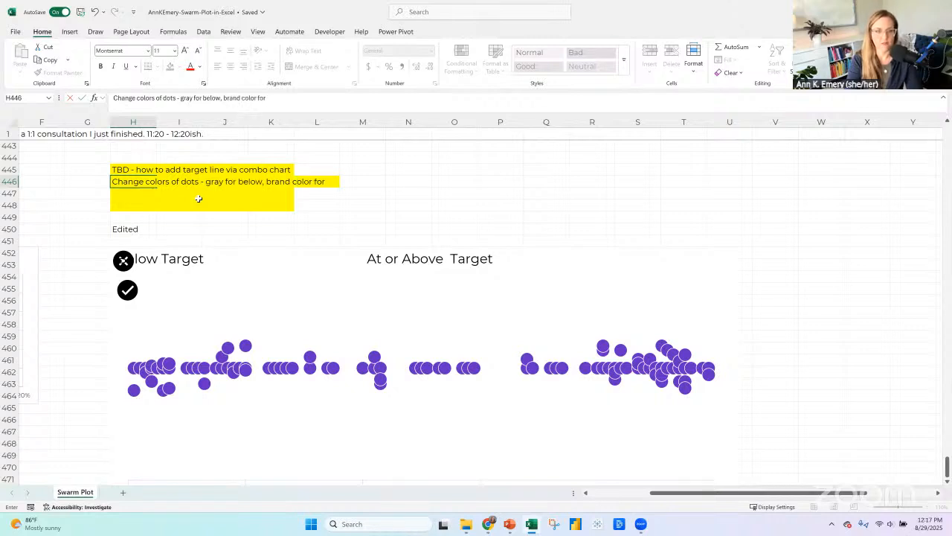
type(" abve")
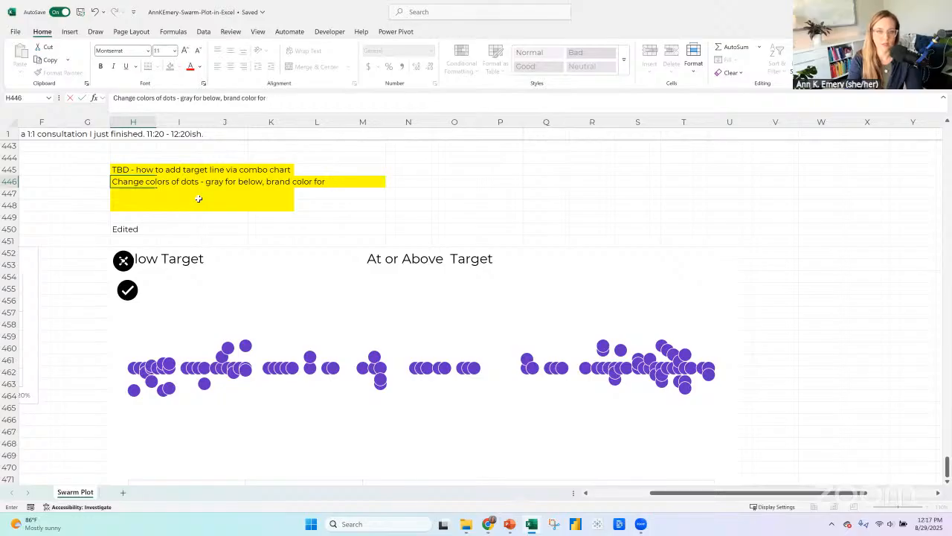
type(" or above")
key("Return")
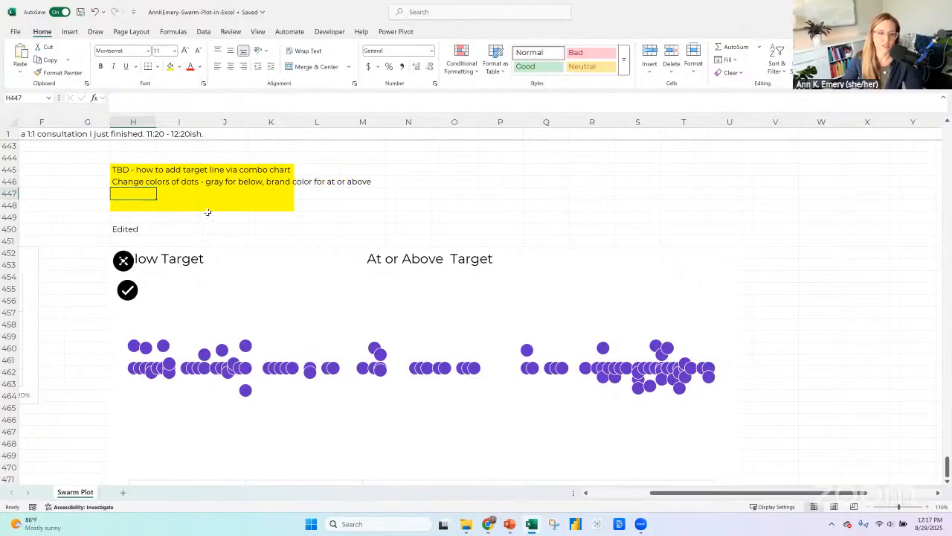
Move the check mark icon to the start of the "At or Above Target" label, level with the X icon.
left_click(124, 264)
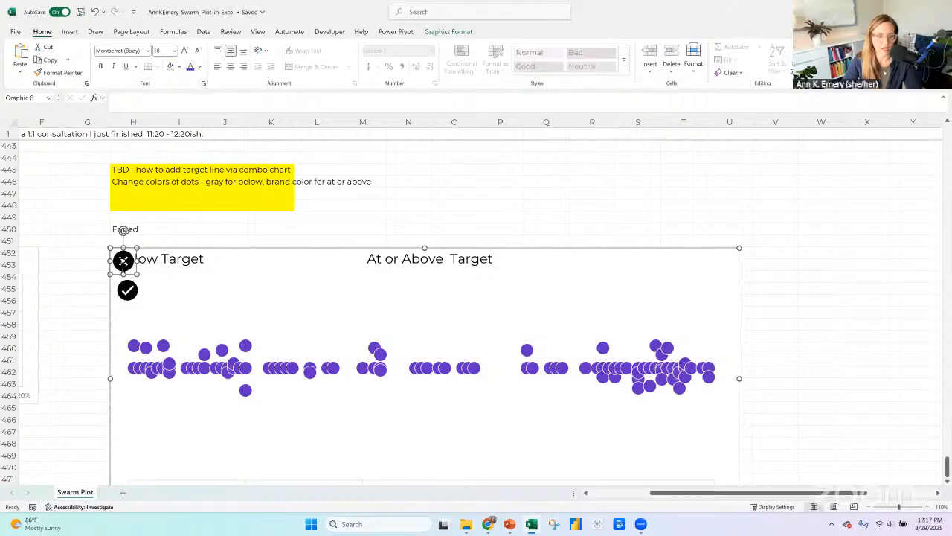
left_click_drag(123, 260, 380, 255)
left_click(127, 290)
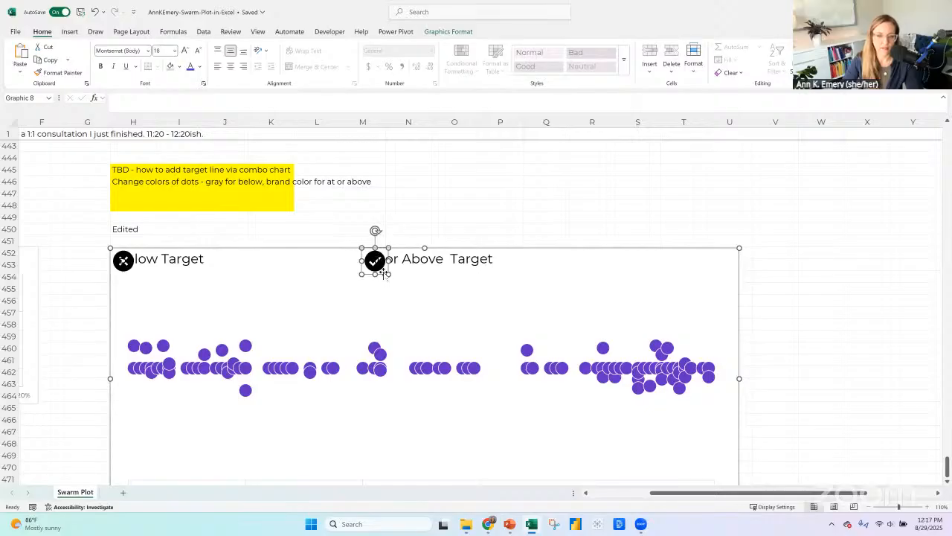
Fill both the X and check mark icons with gray (White, Background 1, Darker 25%).
left_click(124, 268, "ctrl")
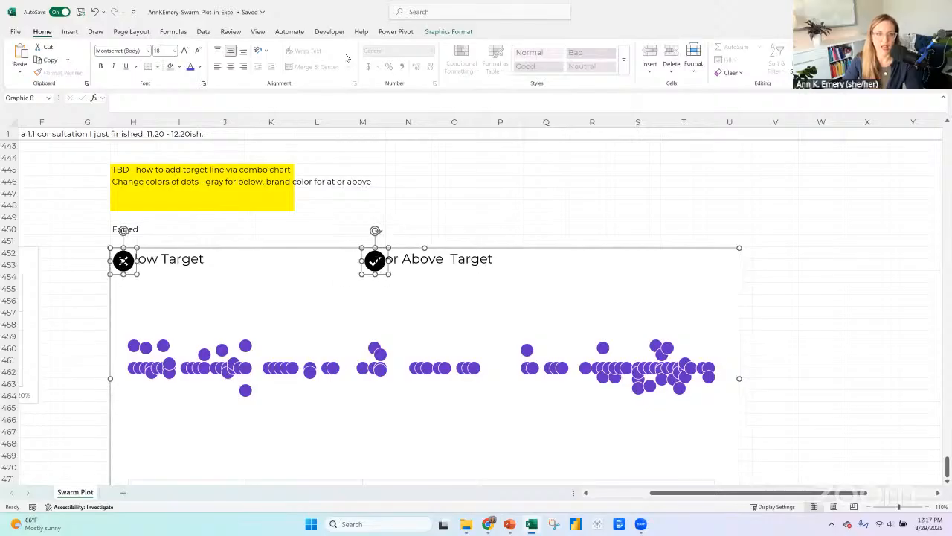
left_click(447, 32)
left_click(321, 48)
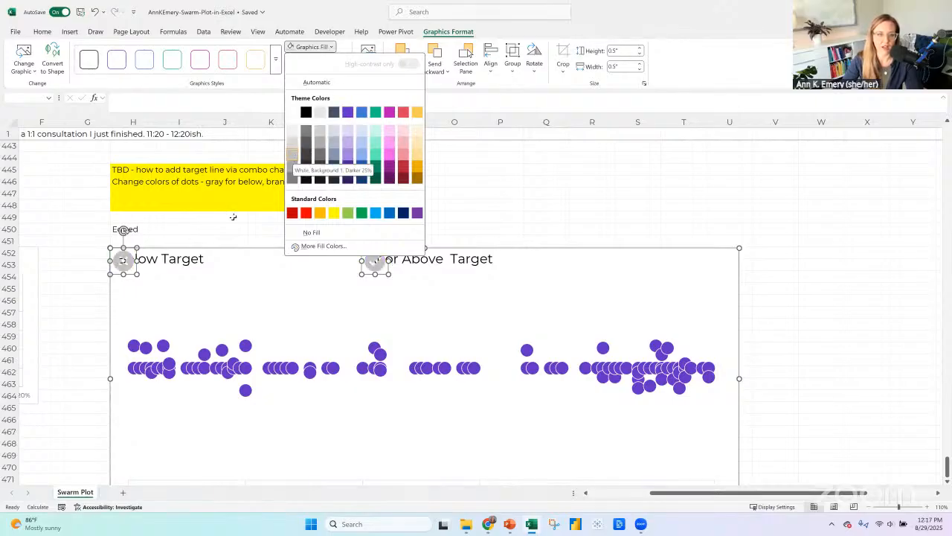
left_click(293, 155)
Try narrowing the "Below Target" and "At or Above Target" text boxes together so each label begins after its icon.
left_click(169, 264)
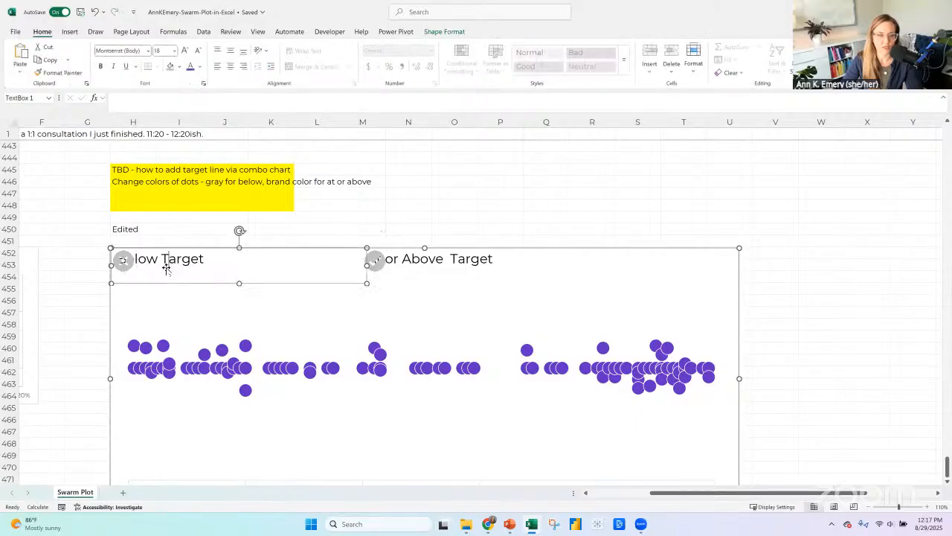
left_click(419, 285, "shift")
left_click_drag(417, 283, 467, 267)
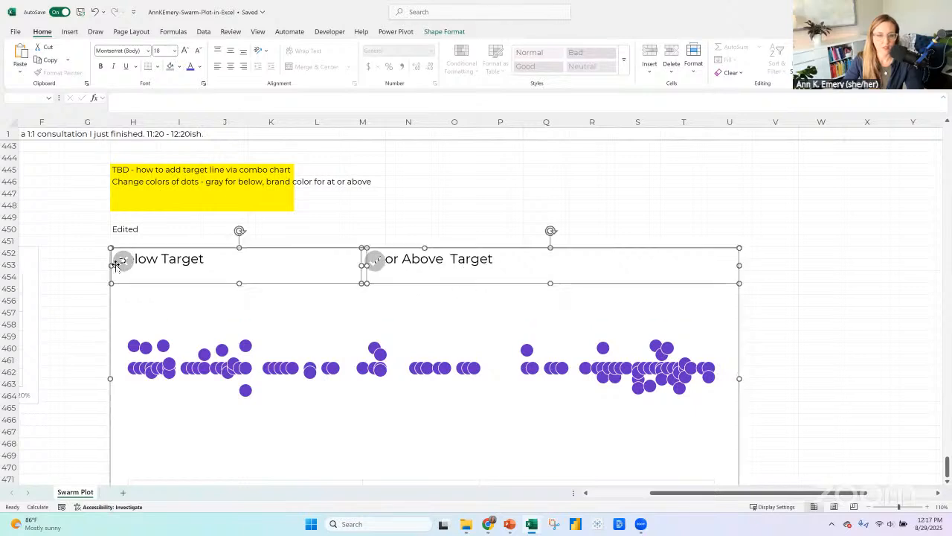
left_click_drag(111, 264, 138, 265)
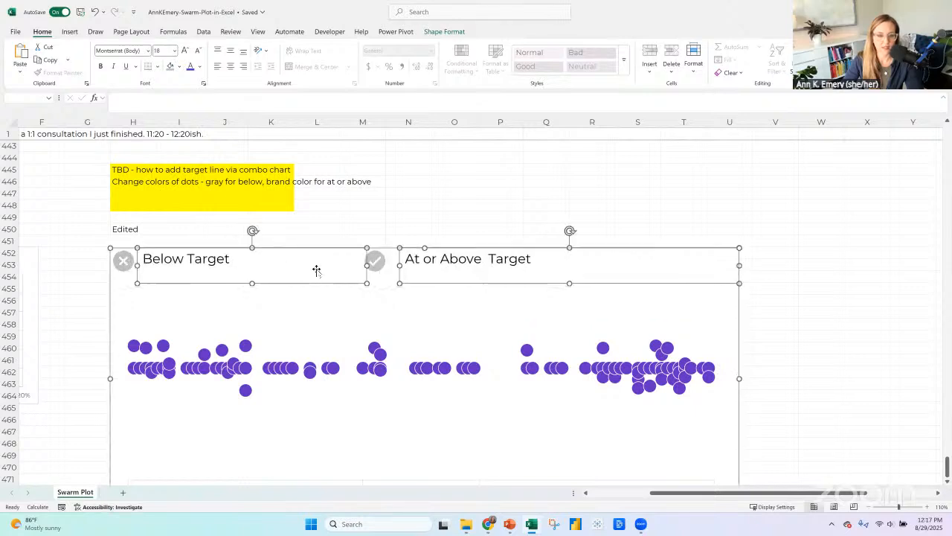
Nudge both label text boxes slightly down, and undo the nudge along with their narrowing.
key("Escape")
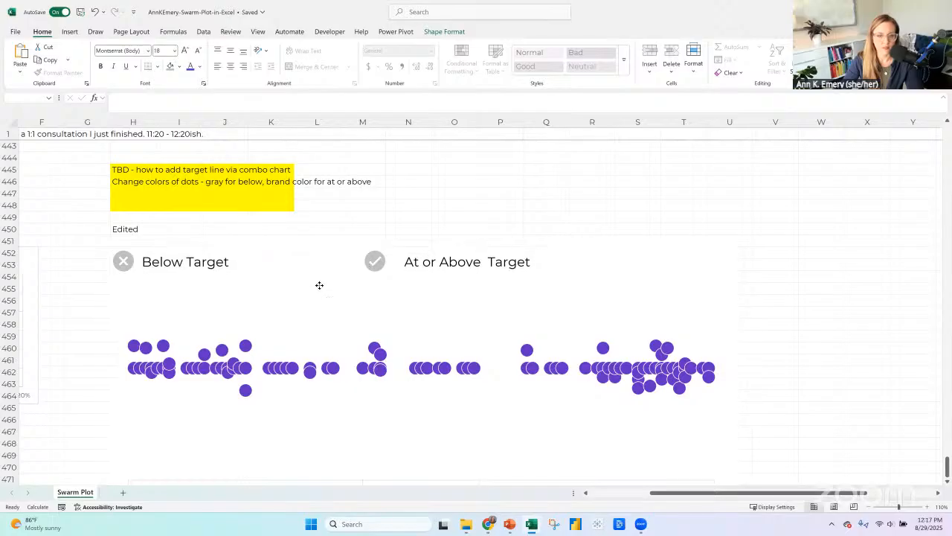
left_click(319, 284)
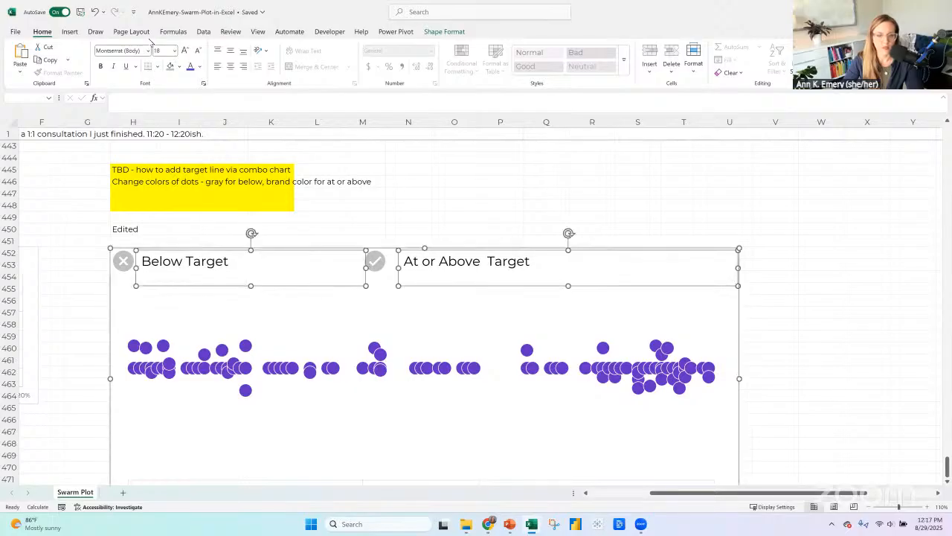
left_click(96, 14)
left_click(95, 14)
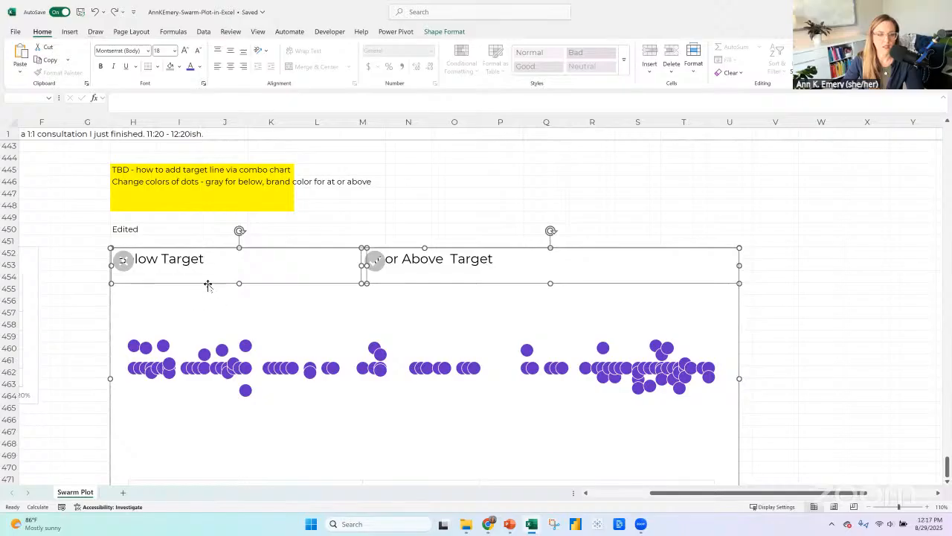
Lower the top edge of both label text boxes so the labels sit beneath the icons, and center their text.
left_click(208, 282)
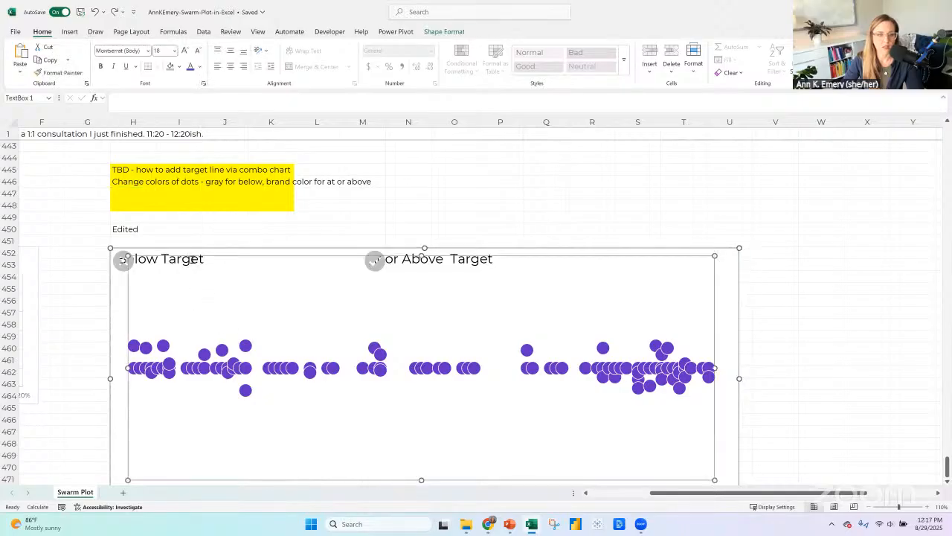
left_click(192, 260)
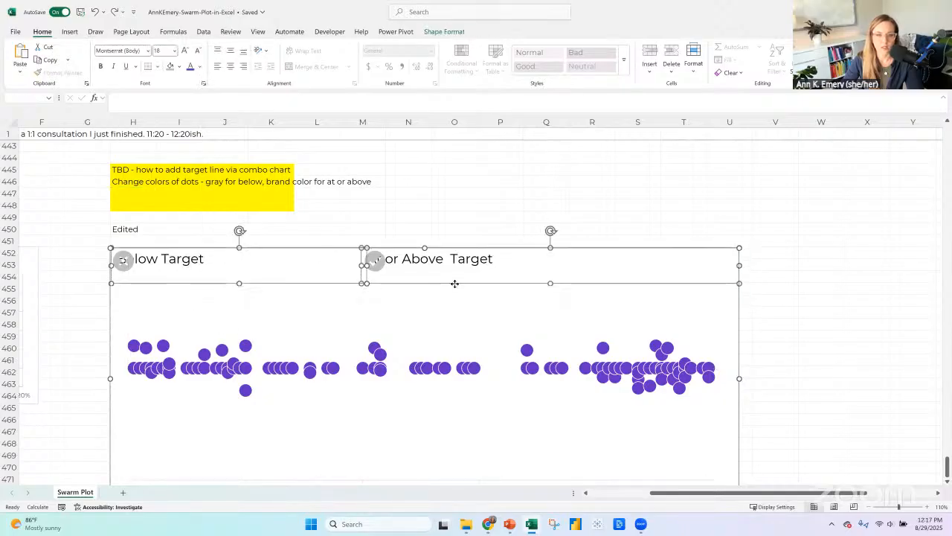
left_click(452, 293)
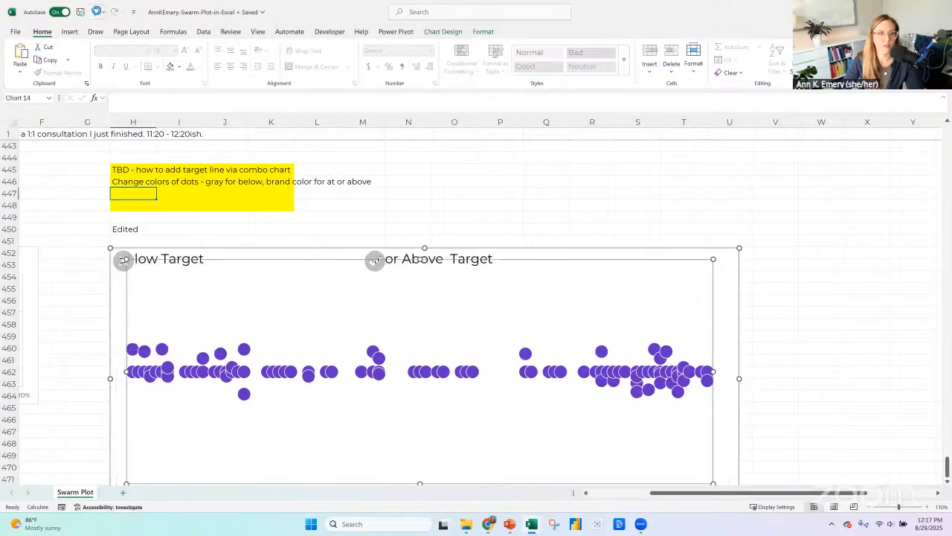
left_click(96, 11)
left_click(202, 262)
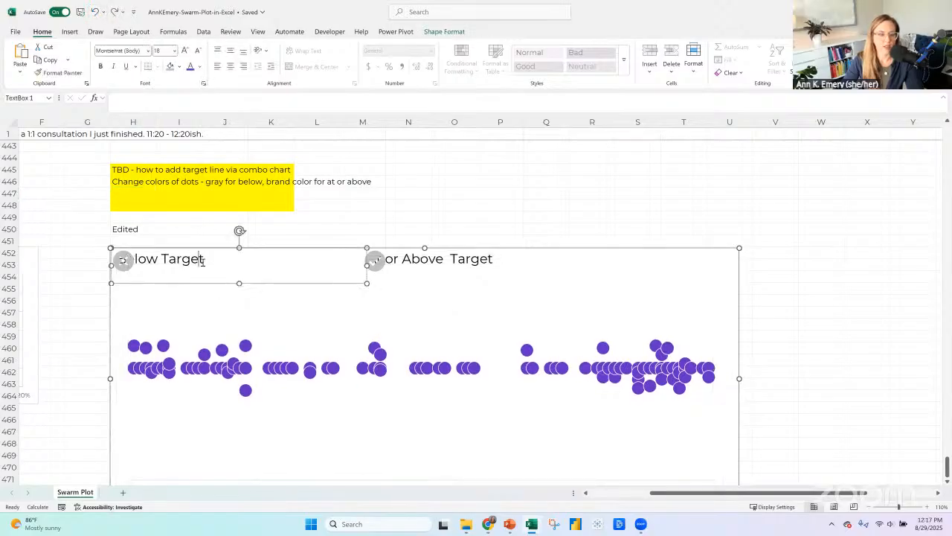
left_click(455, 258, "shift")
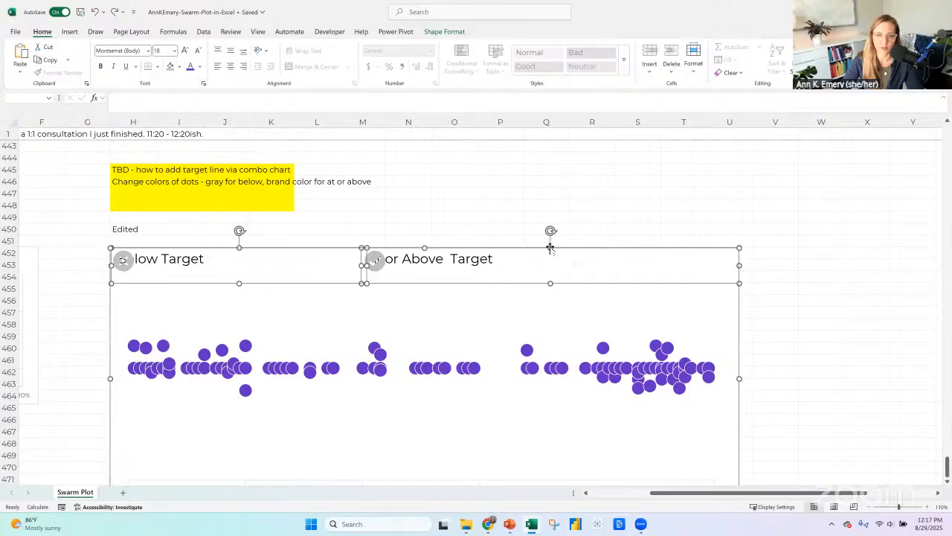
left_click_drag(550, 247, 548, 277)
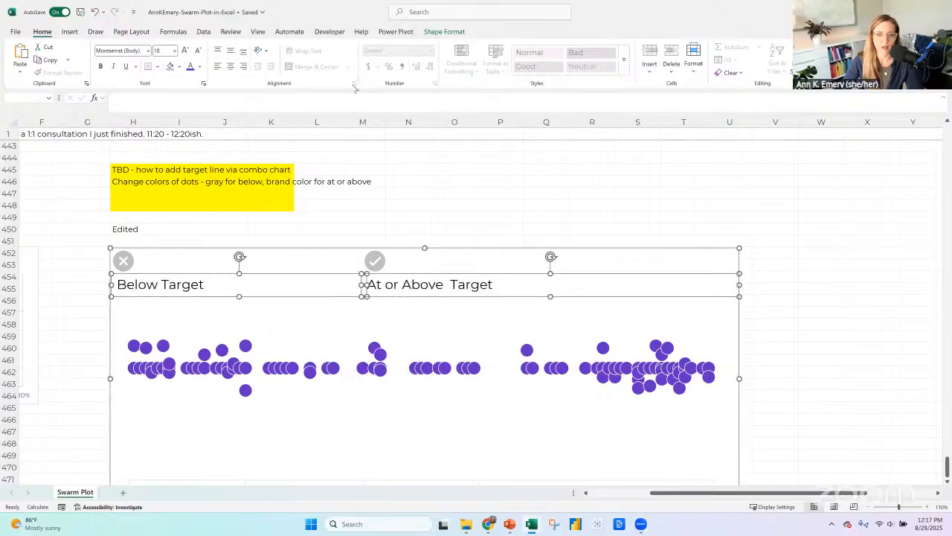
left_click(231, 66)
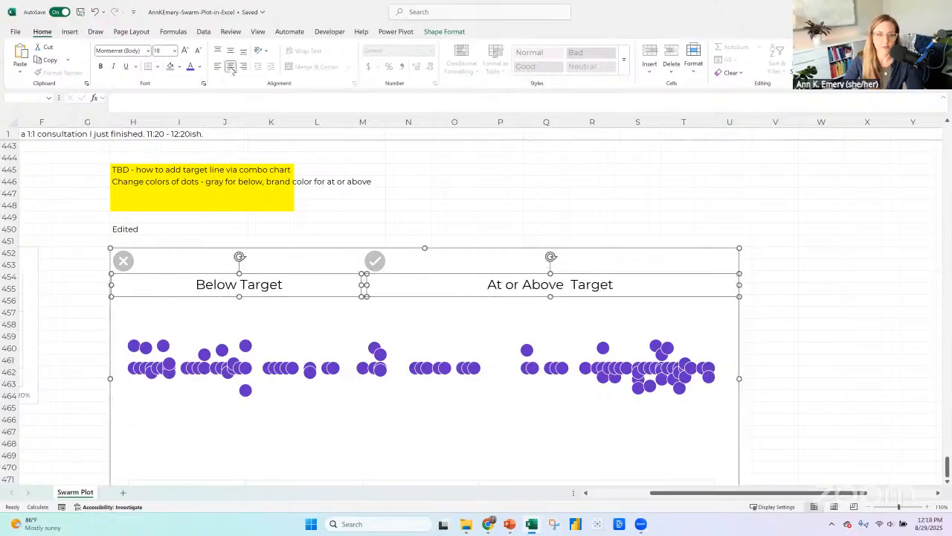
Center the X icon above the "Below Target" label and move the check mark icon above the "At or Above Target" label.
left_click(124, 261)
left_click_drag(202, 259, 240, 258)
left_click(242, 284, "shift")
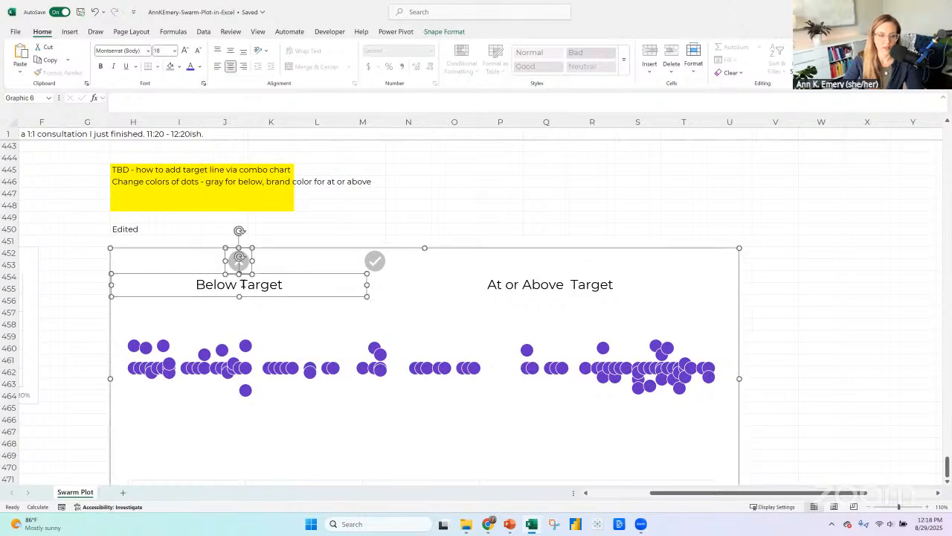
left_click(449, 32)
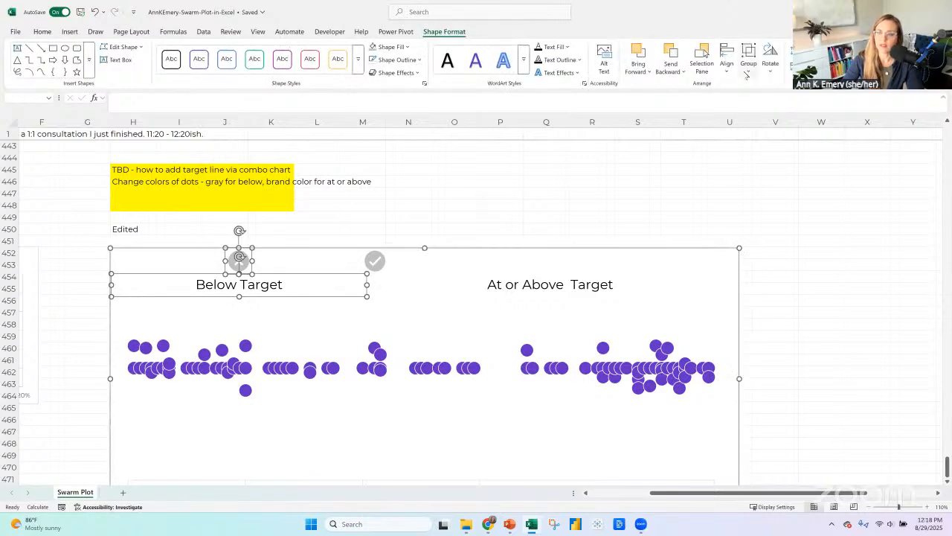
left_click(727, 63)
left_click(736, 104)
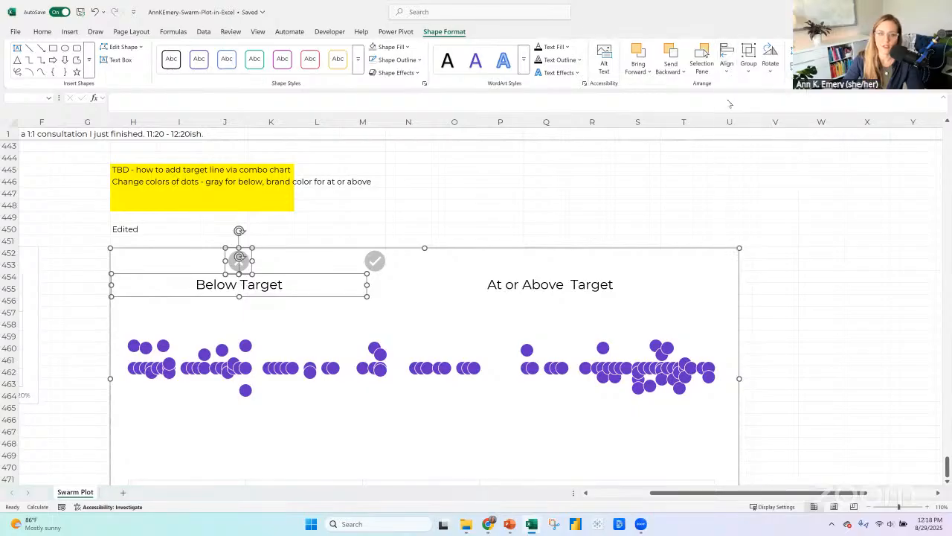
left_click(375, 260)
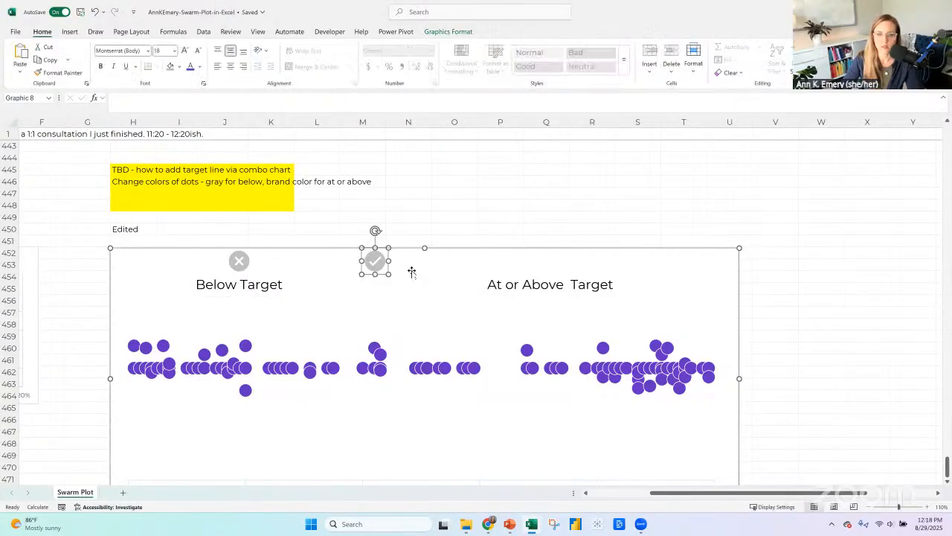
left_click_drag(375, 261, 553, 261)
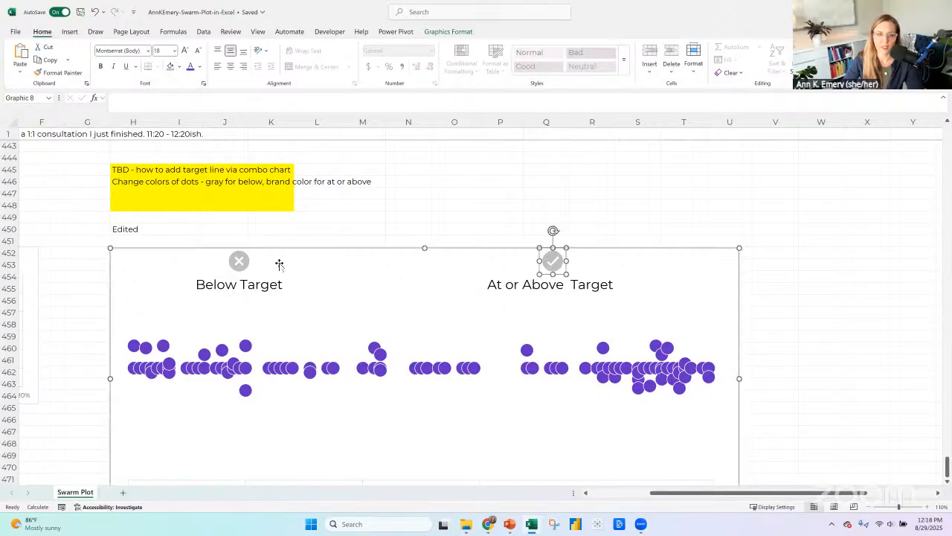
Split "Below Target" onto two lines with "Below" in bold, and make both label text boxes tall enough for two lines.
left_click(238, 281)
key("Return")
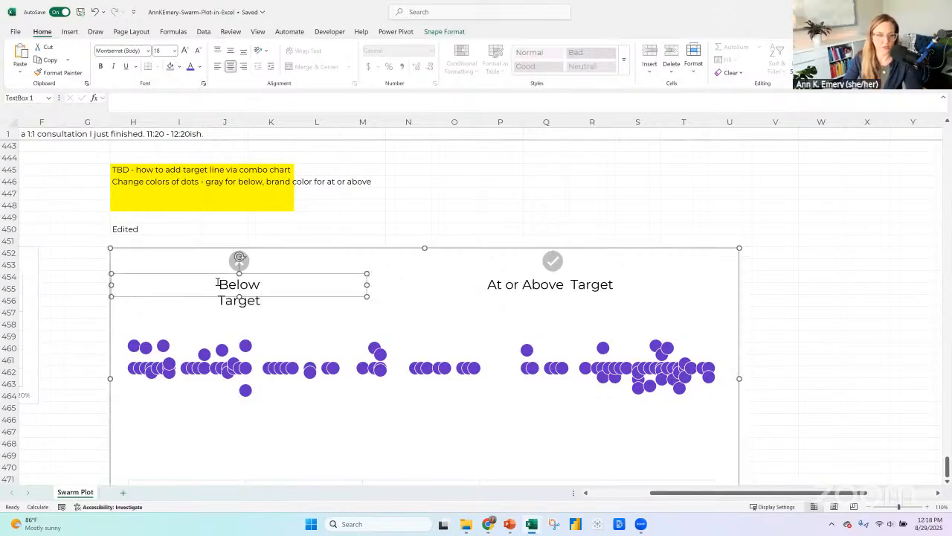
double_click(274, 284)
key("ctrl+b")
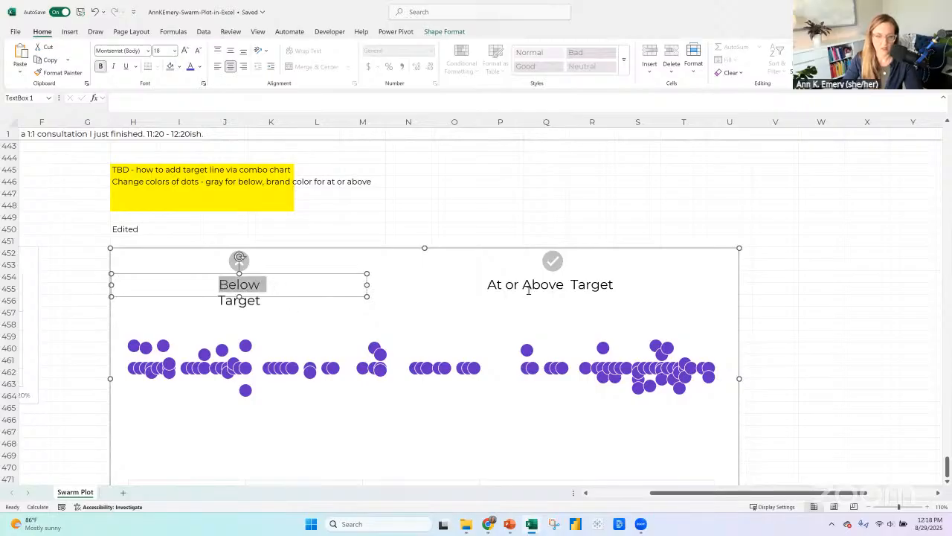
left_click(558, 291, "shift")
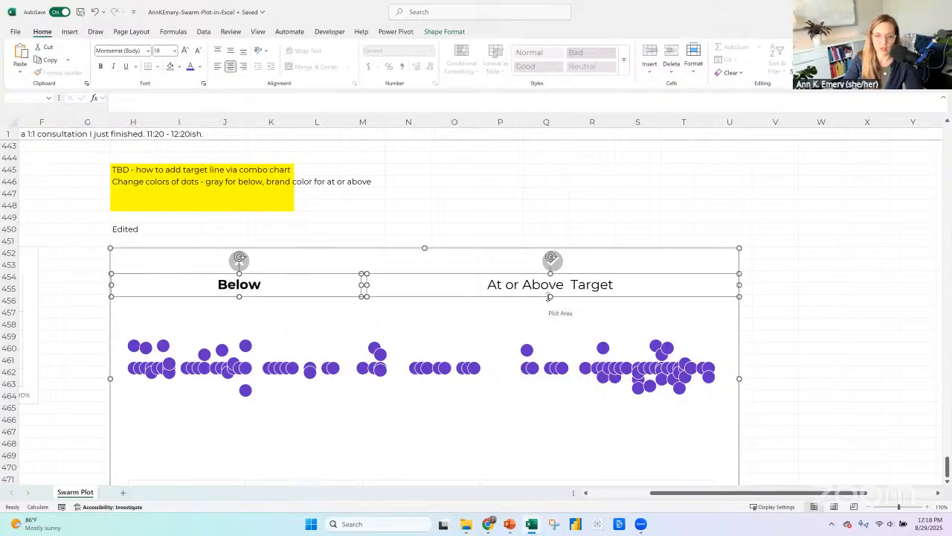
left_click_drag(549, 296, 550, 312)
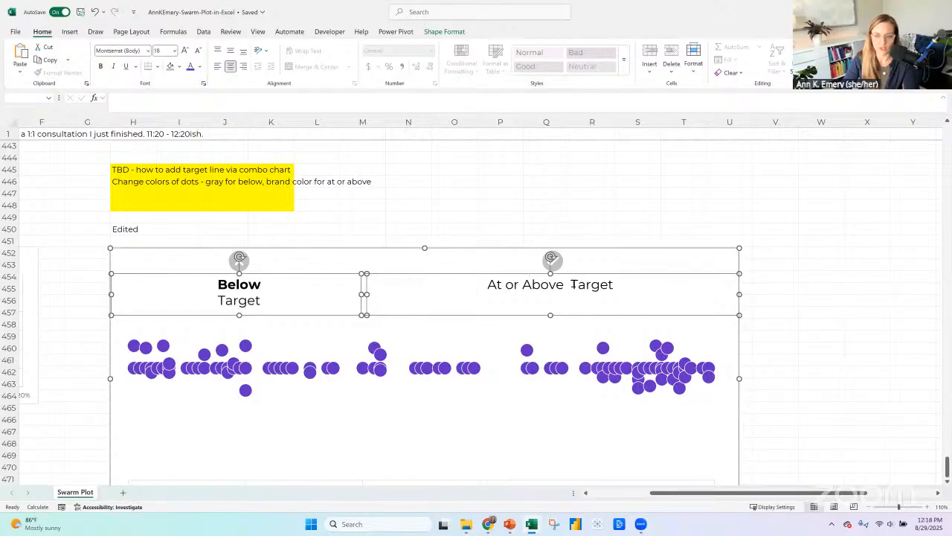
Remove the extra space in "At or Above Target", put "Target" on a second line, and bold "At or Above".
left_click(571, 284)
key("BackSpace")
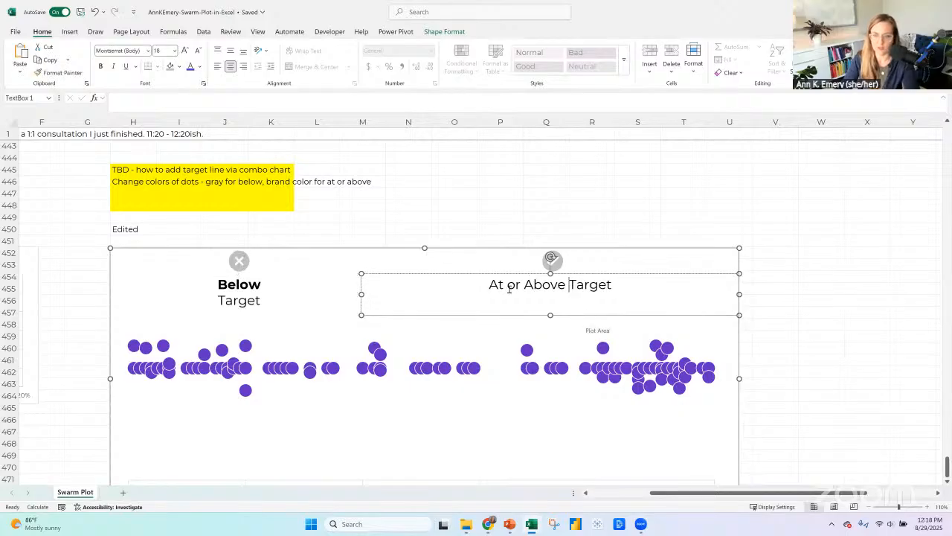
key("Return")
left_click_drag(512, 284, 588, 284)
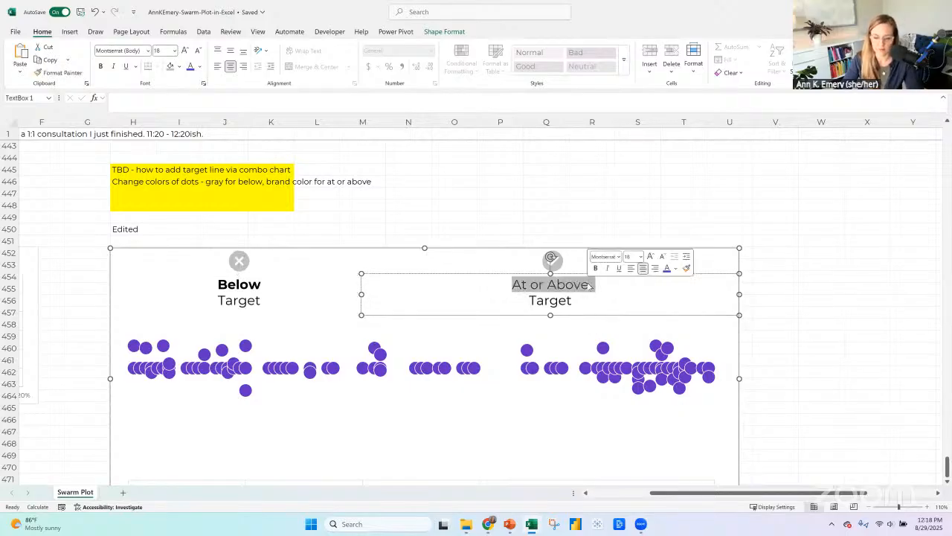
key("ctrl+b")
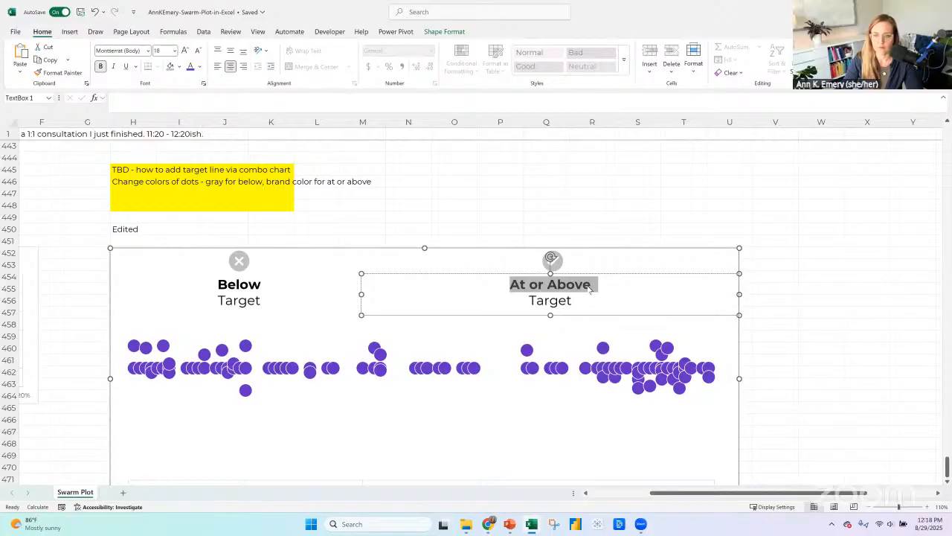
Replace the word "Target" with "Goal" in both the "Below" and "At or Above" labels.
left_click(219, 299)
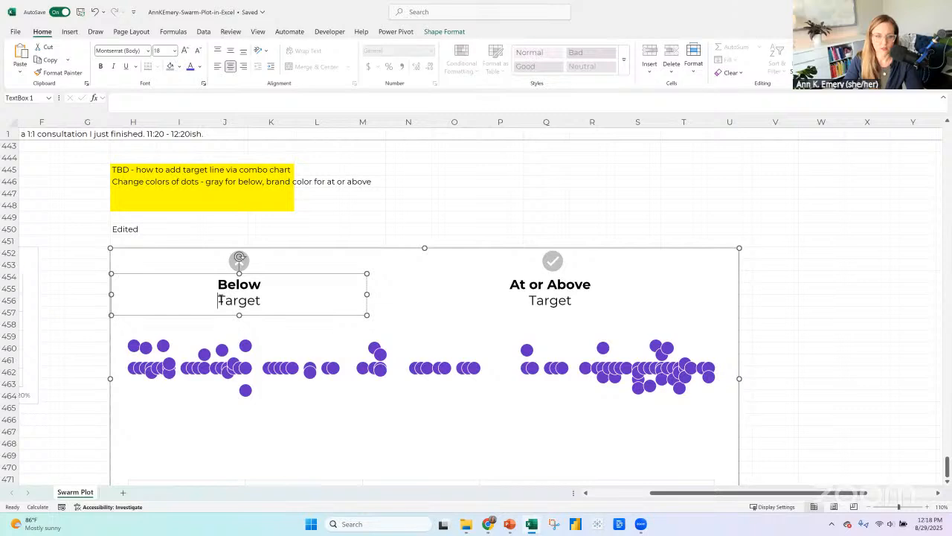
scroll(270, 299, "down", 1)
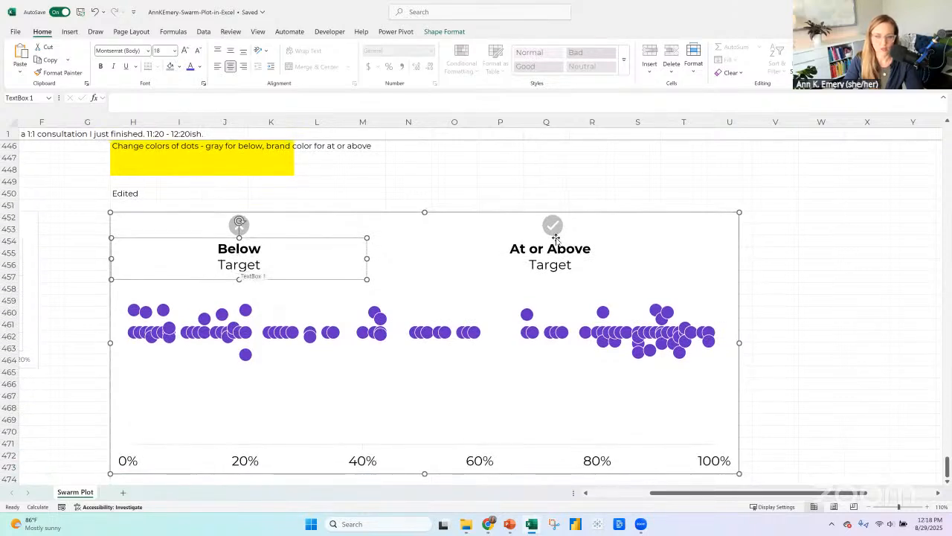
key("shift+Right")
key("shift+Right")
key("shift+Right")
key("shift+Right")
key("shift+Right")
key("shift+Right")
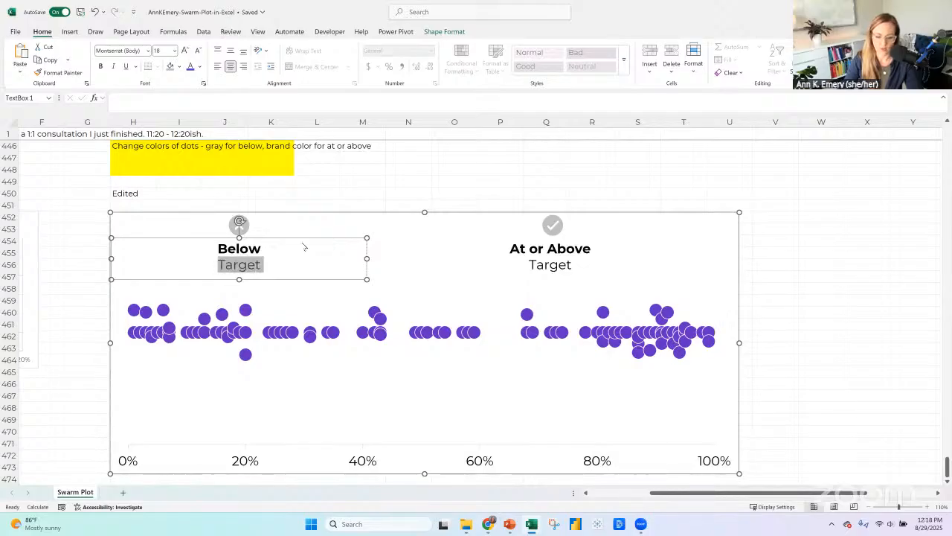
type("Goal")
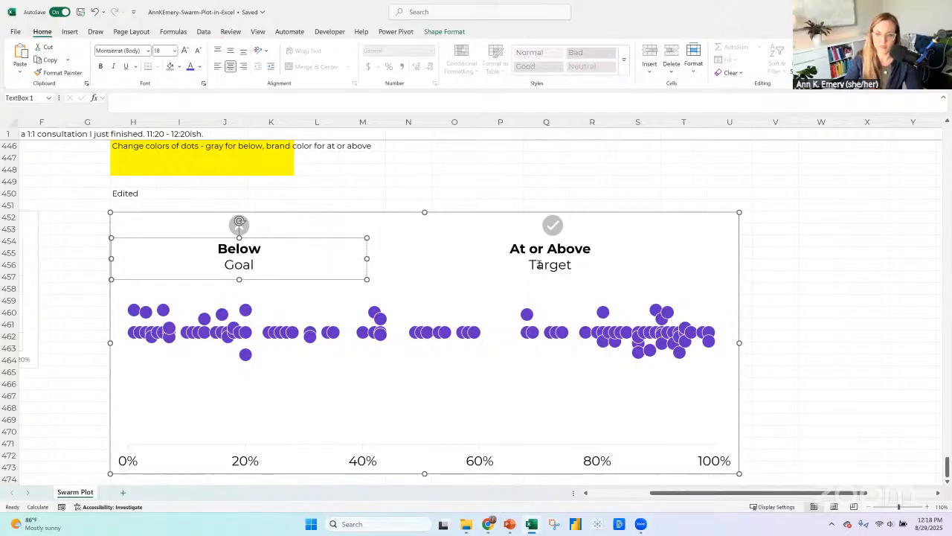
double_click(539, 265)
type("Go")
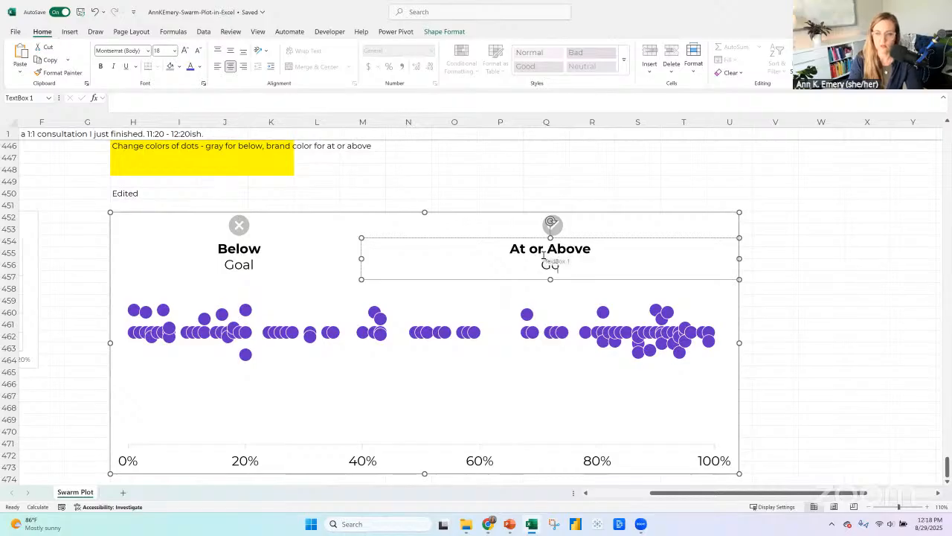
type("al")
Align the check mark icon and the "At or Above Goal" text box on their horizontal centers.
left_click(560, 227)
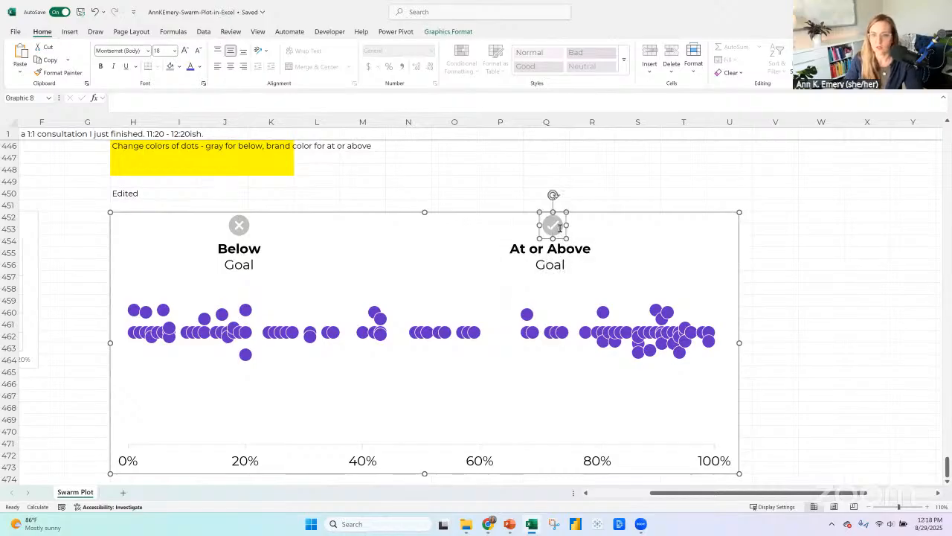
left_click(557, 257, "shift")
left_click(444, 31)
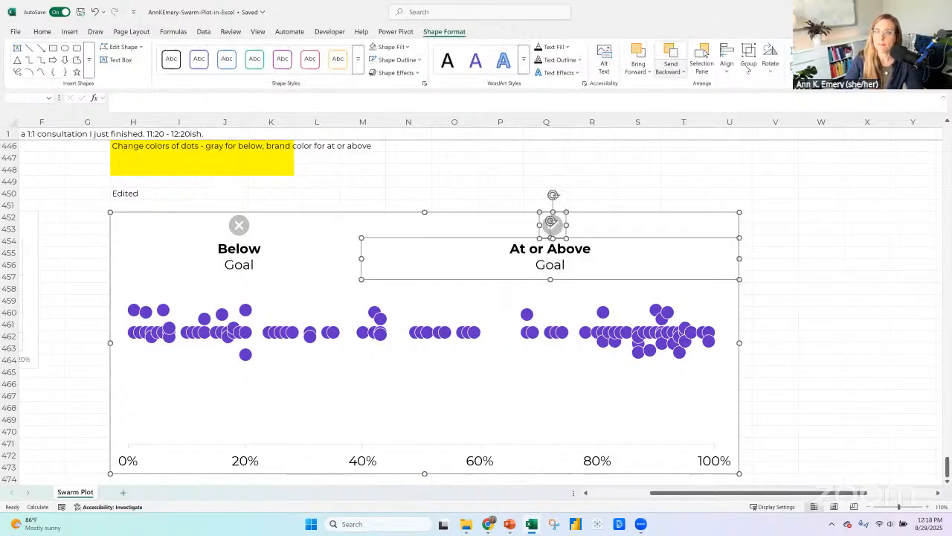
left_click(750, 68)
left_click(770, 63)
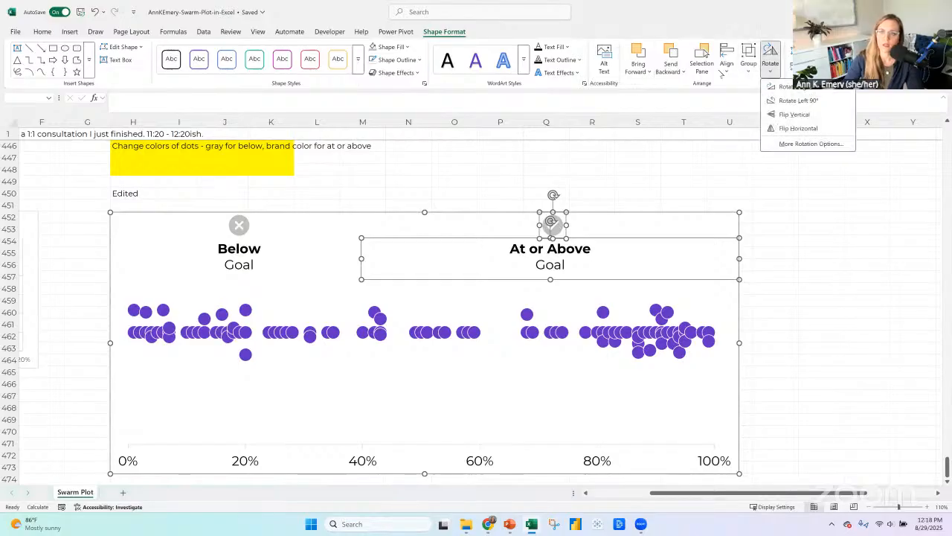
left_click(723, 72)
left_click(734, 98)
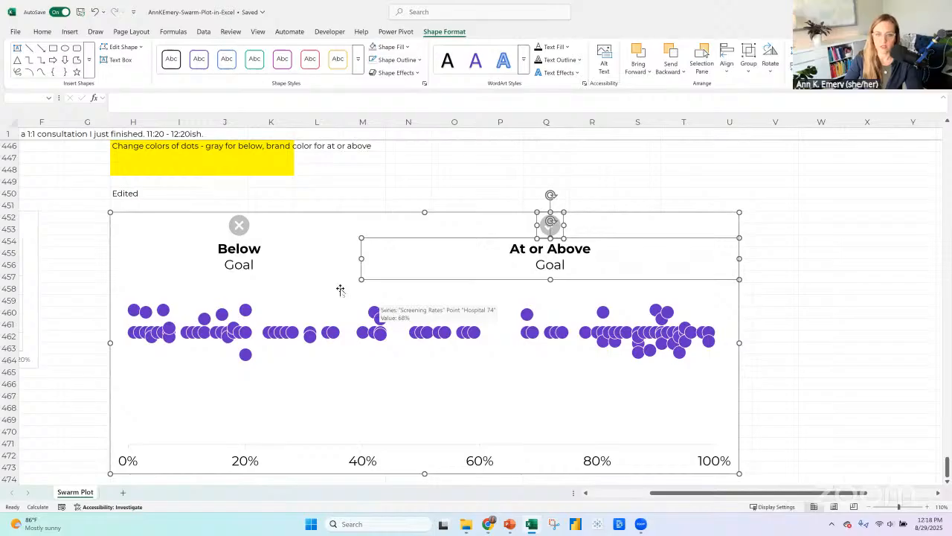
Lower the top edge of the chart's plot area so the dots sit farther below the labels.
left_click(278, 304)
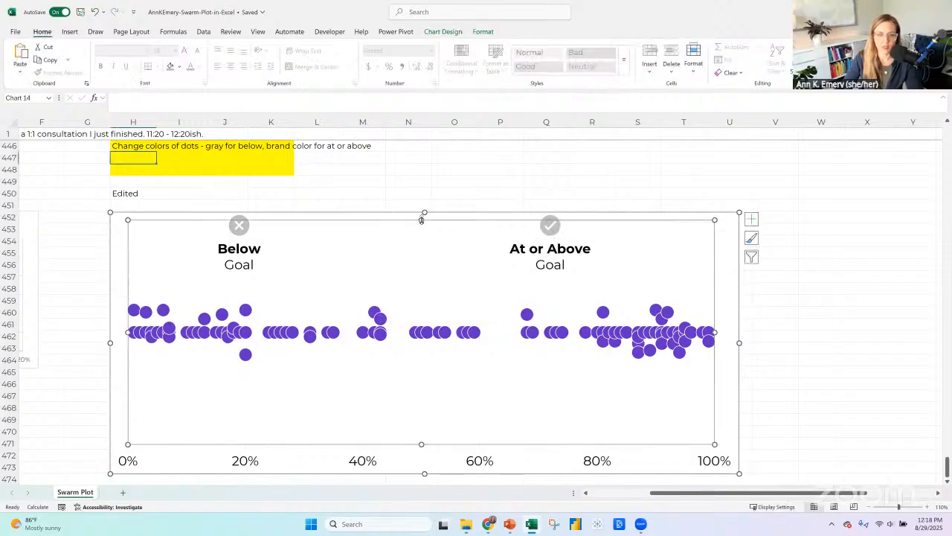
left_click_drag(420, 235, 421, 237)
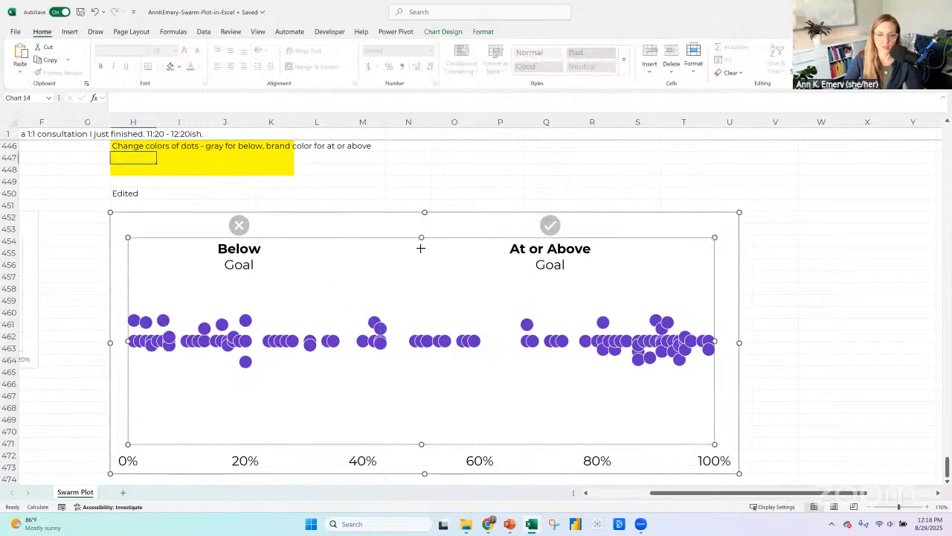
left_click(276, 218)
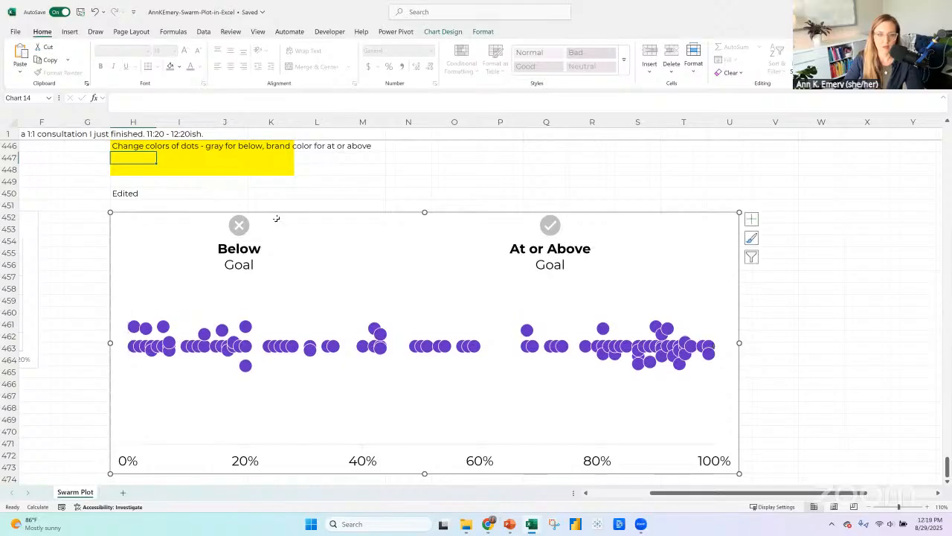
Draw a tall, narrow Left Bracket shape inside the chart, just to the right of the "Below Goal" label.
left_click(69, 31)
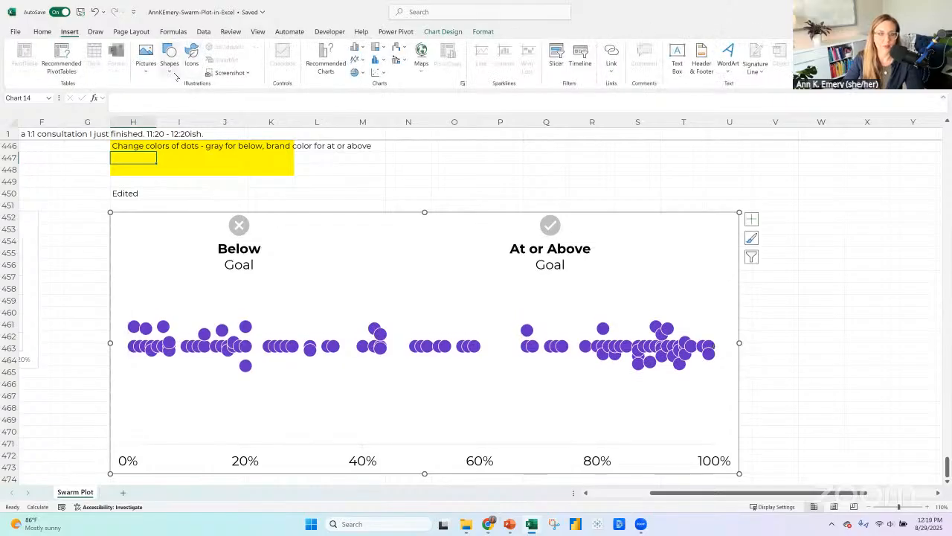
left_click(169, 59)
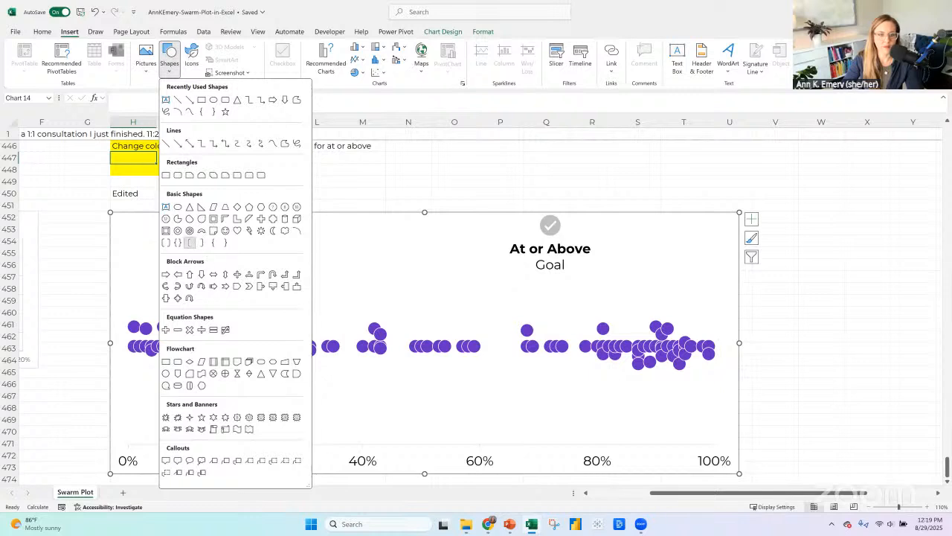
left_click(191, 244)
left_click_drag(315, 250, 309, 329)
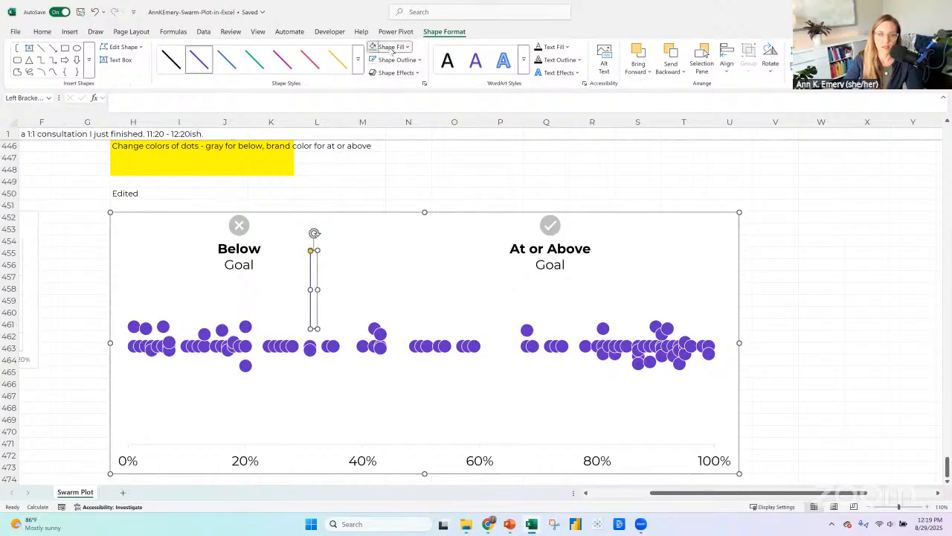
Set the left bracket's outline color to light gray (White, Background 1, Darker 25%).
left_click(396, 60)
left_click(396, 59)
left_click(397, 60)
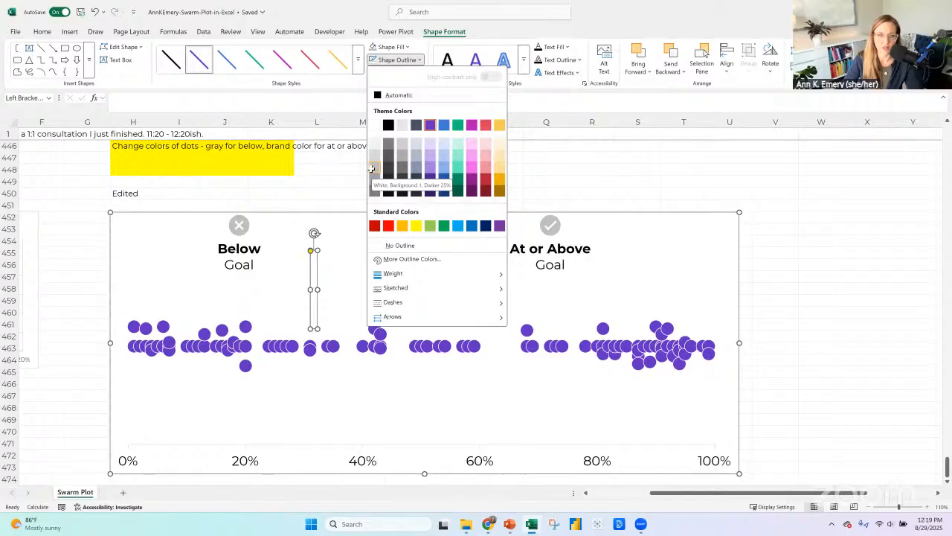
left_click(371, 168)
left_click(239, 225)
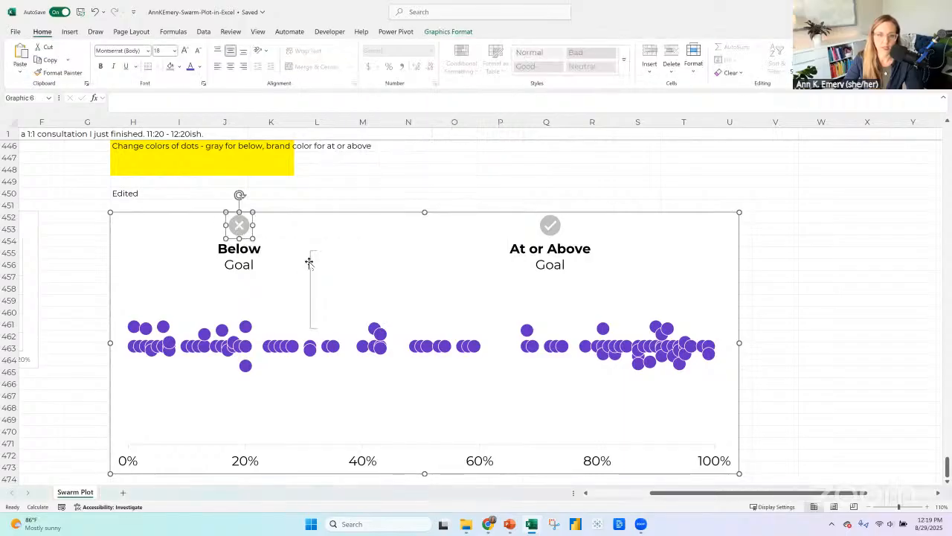
Rotate the bracket right 90° and place it horizontally beneath the "Below Goal" label.
left_click(310, 262)
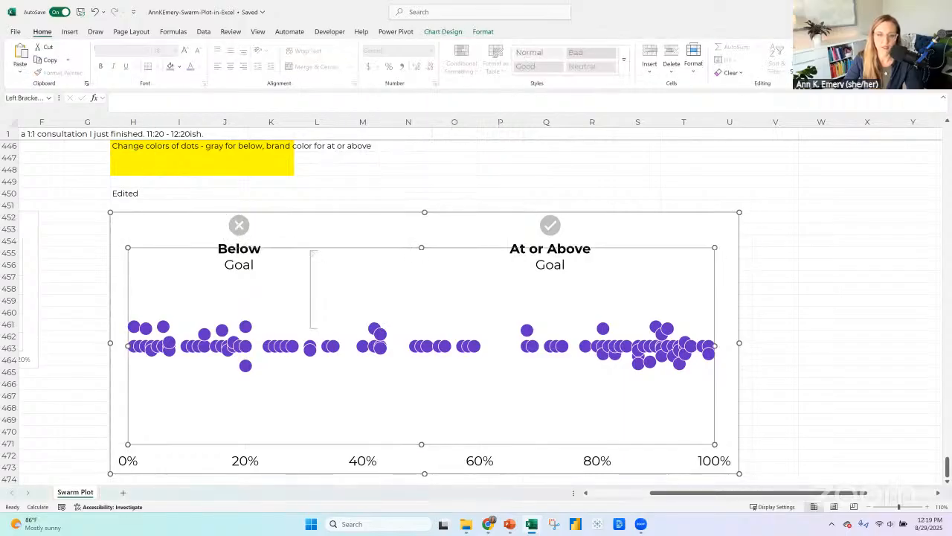
left_click(446, 31)
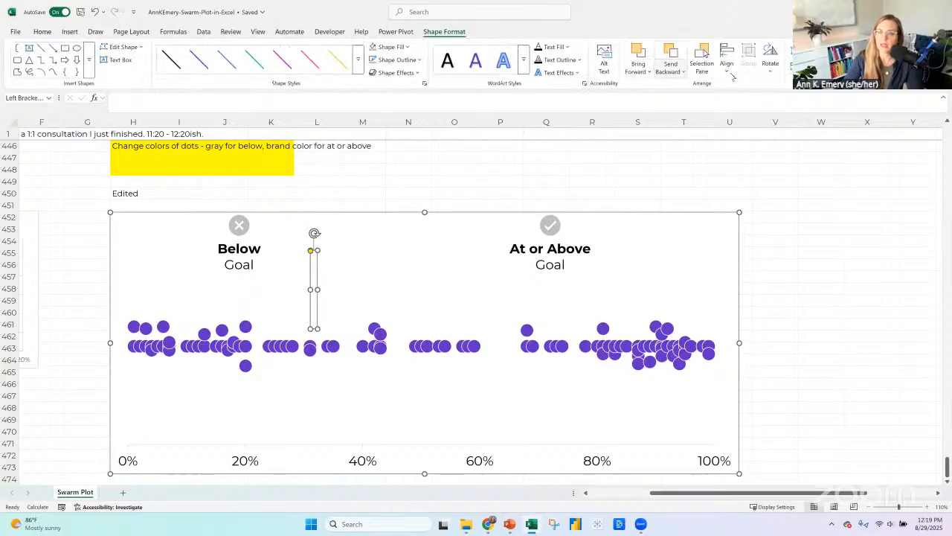
left_click(771, 71)
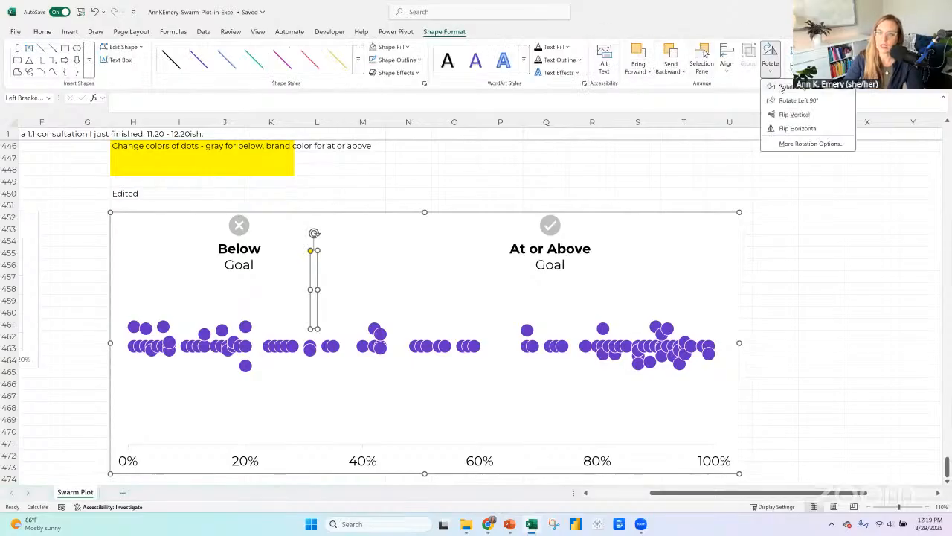
left_click(783, 88)
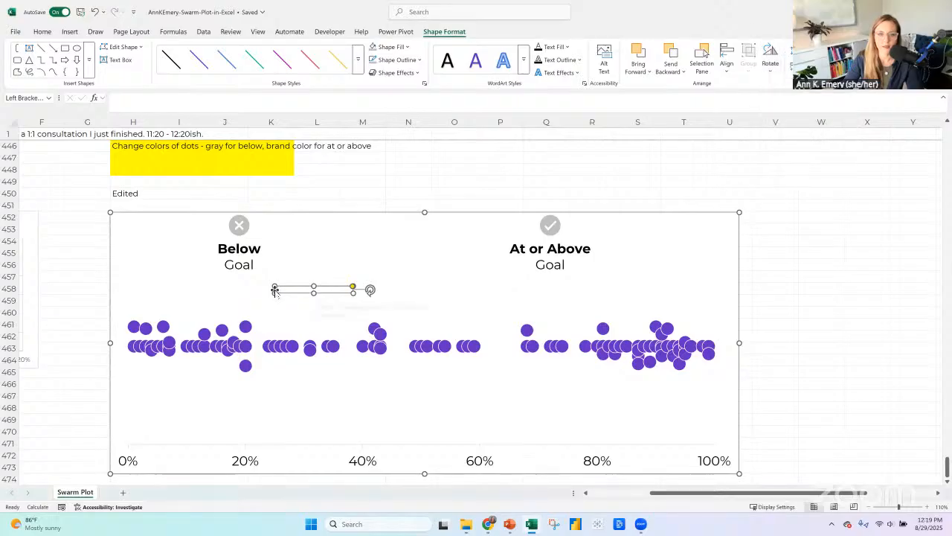
left_click_drag(295, 292, 227, 292)
Narrow the "Below Goal" text box slightly so its right edge lines up with the 40% mark.
left_click(238, 268)
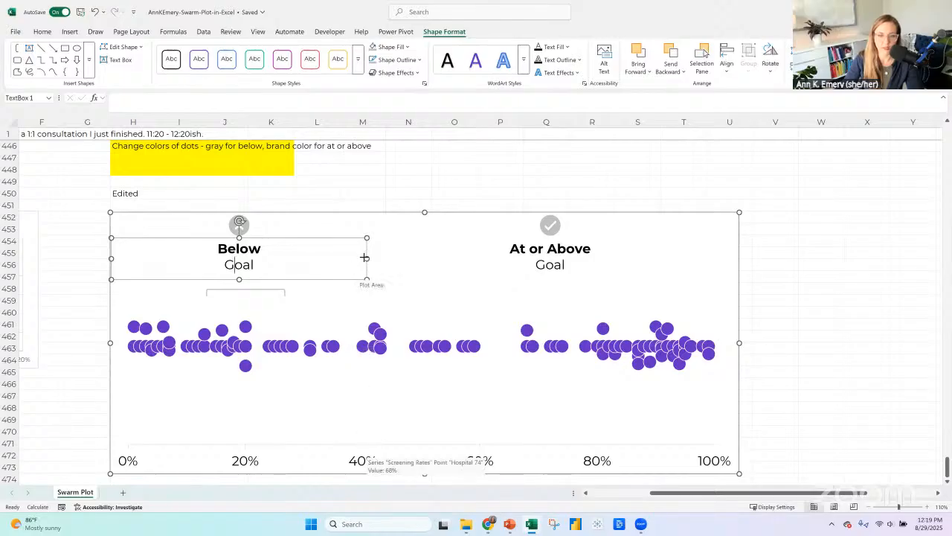
left_click_drag(364, 257, 362, 258)
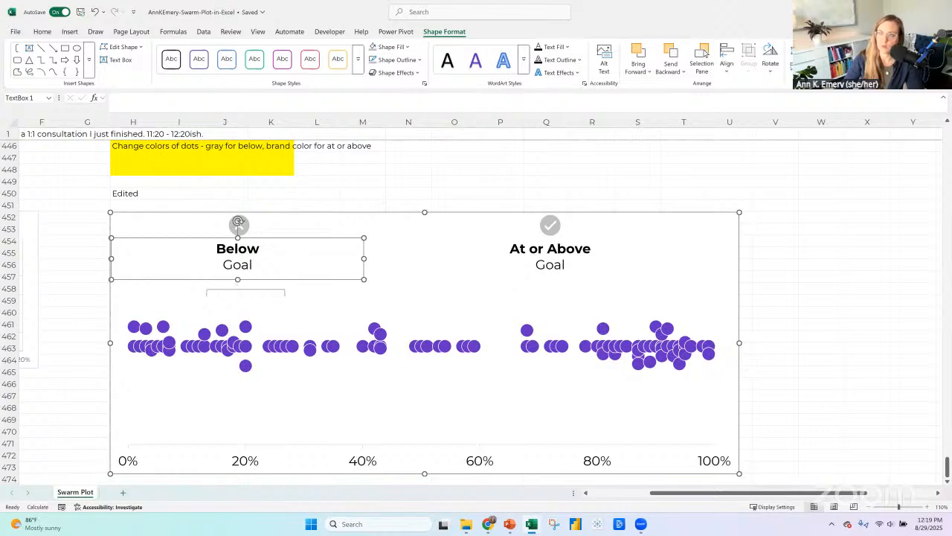
left_click(271, 292)
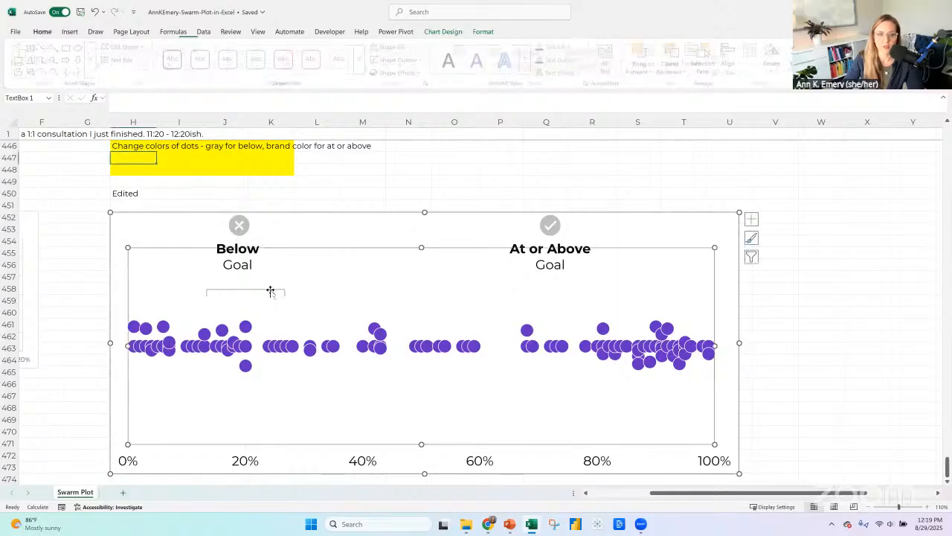
Stretch the bracket from the chart's left edge to the 40% mark and raise it to just beneath the "Below Goal" label.
left_click(260, 290)
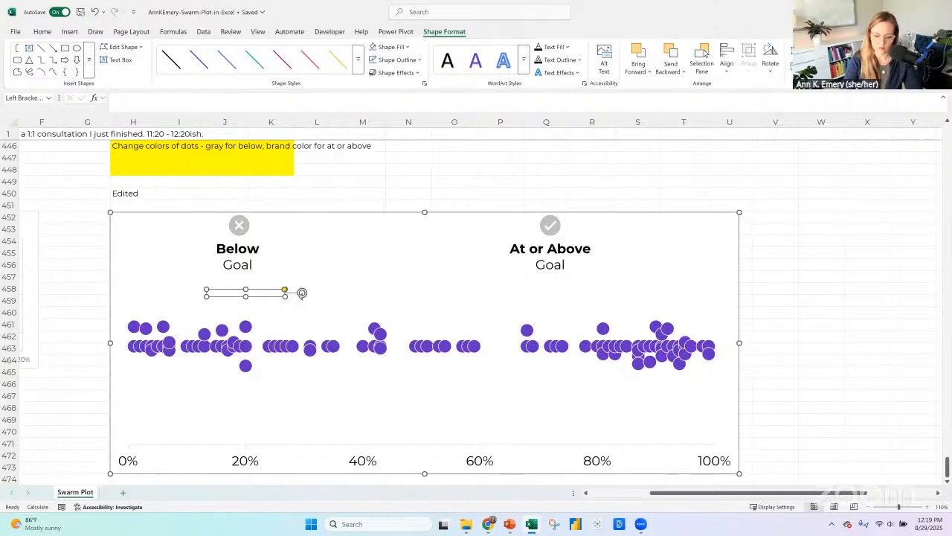
key("Return")
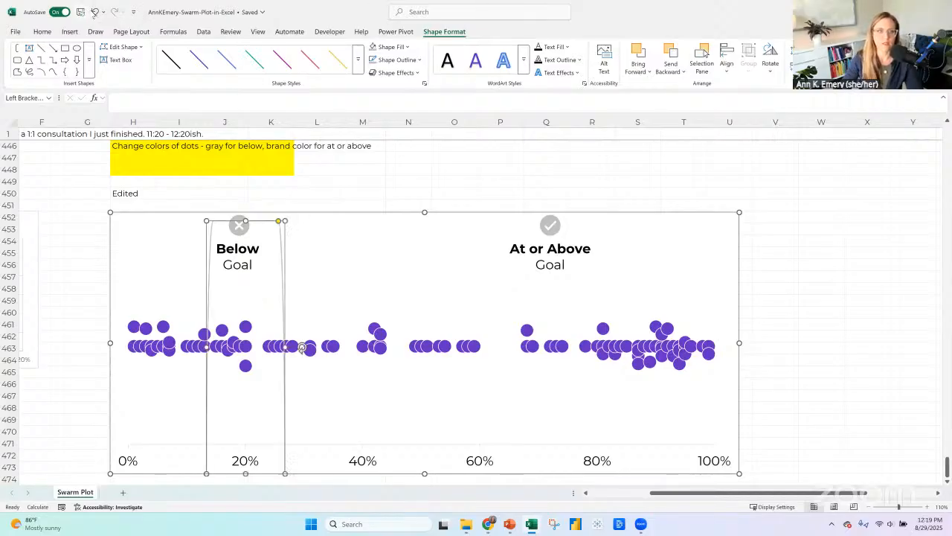
key("ctrl+z")
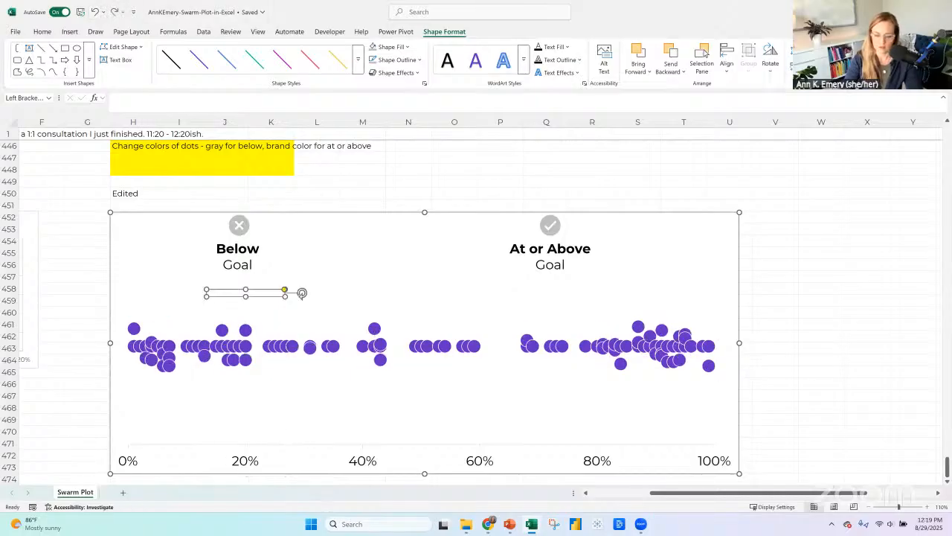
key("Return")
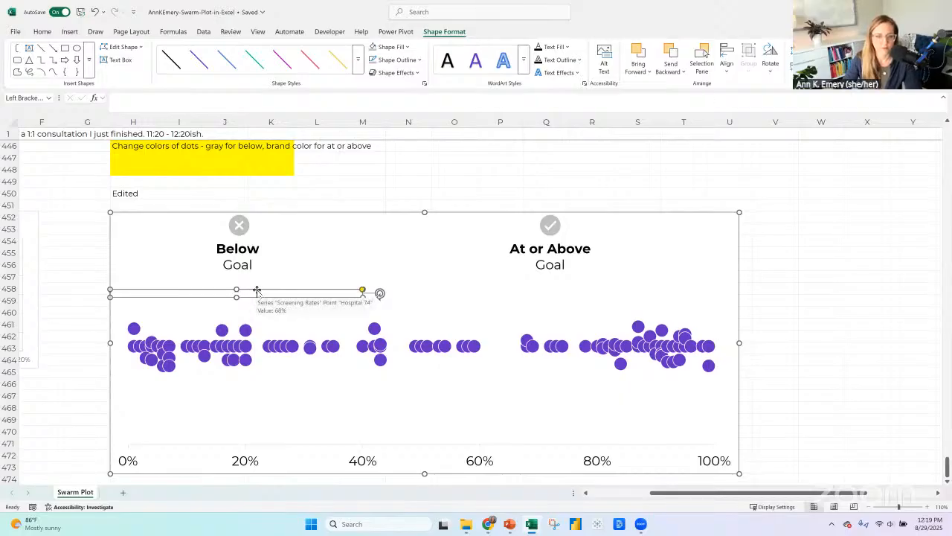
left_click_drag(255, 289, 257, 277)
Paste a copy of the bracket into the chart and place it level with the first, beneath the "At or Above Goal" label.
left_click(443, 254)
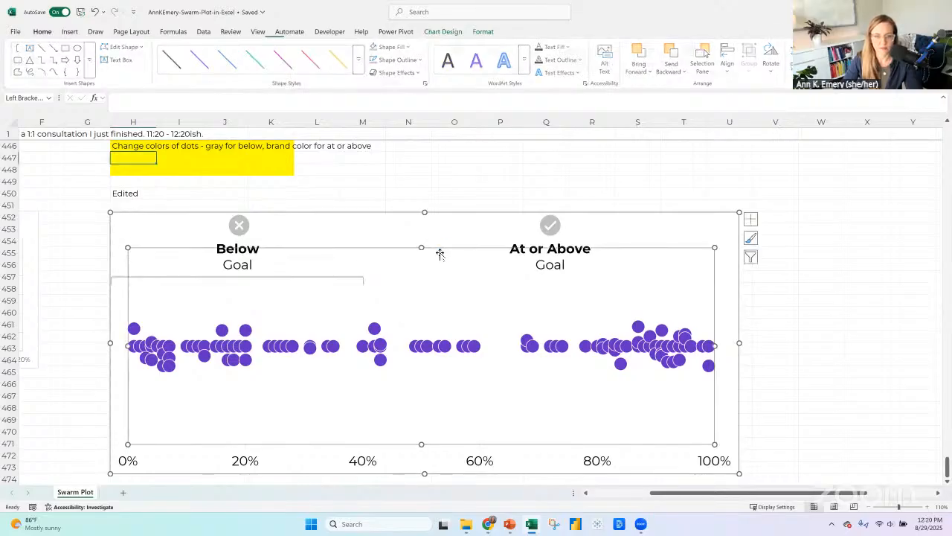
key("ctrl+v")
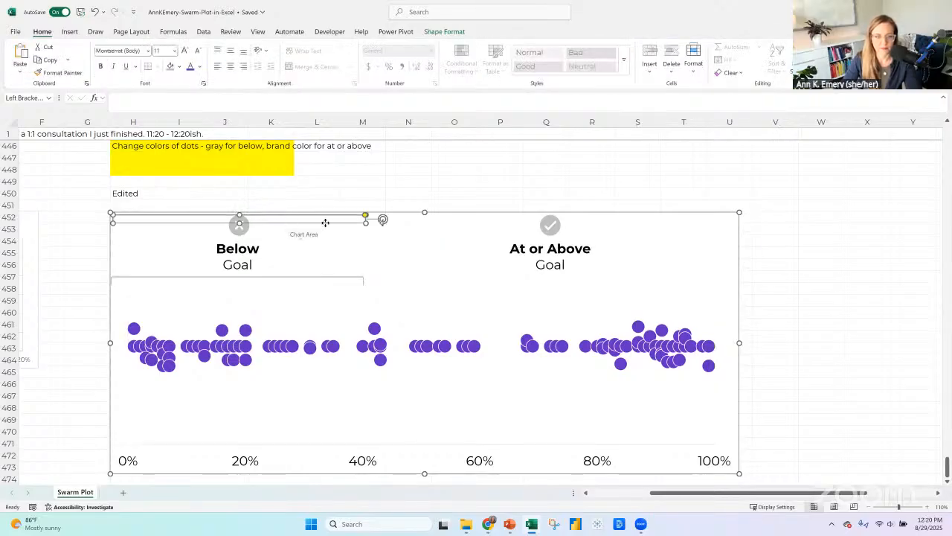
left_click_drag(325, 222, 544, 286)
key("Left")
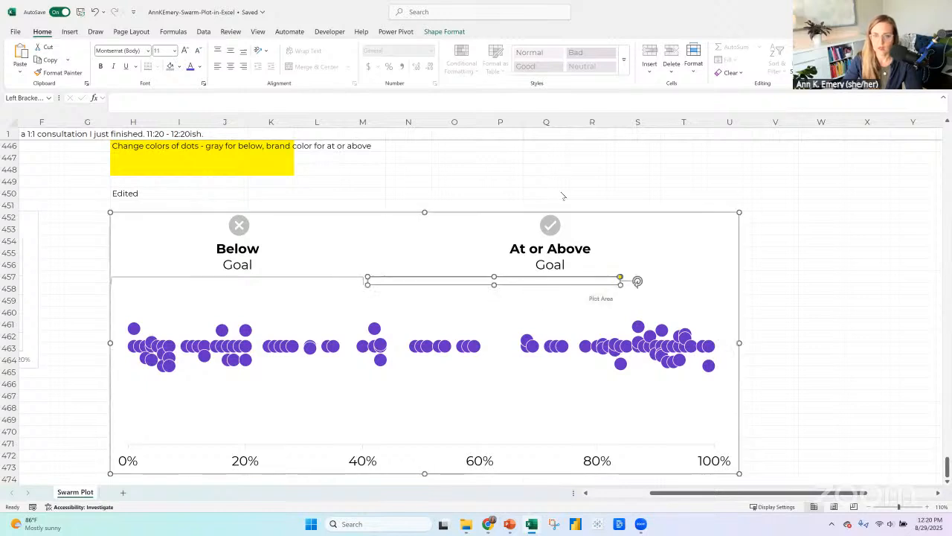
Widen the copied bracket to match the width of the "At or Above Goal" text box.
left_click(521, 241)
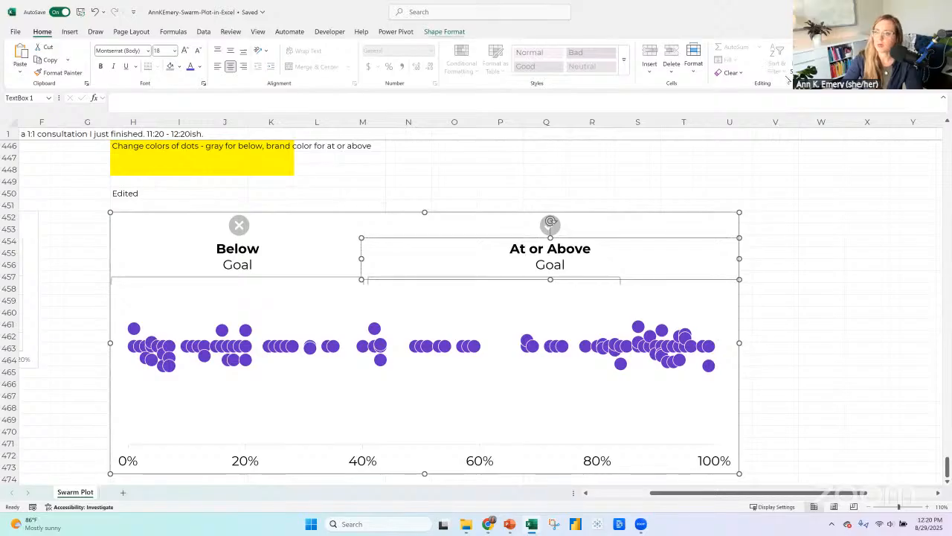
left_click(444, 31)
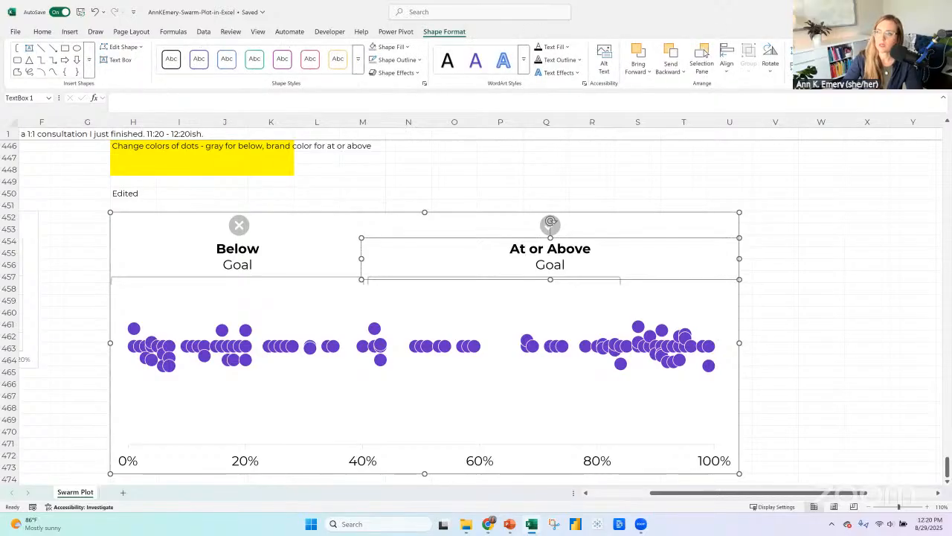
left_click(617, 279)
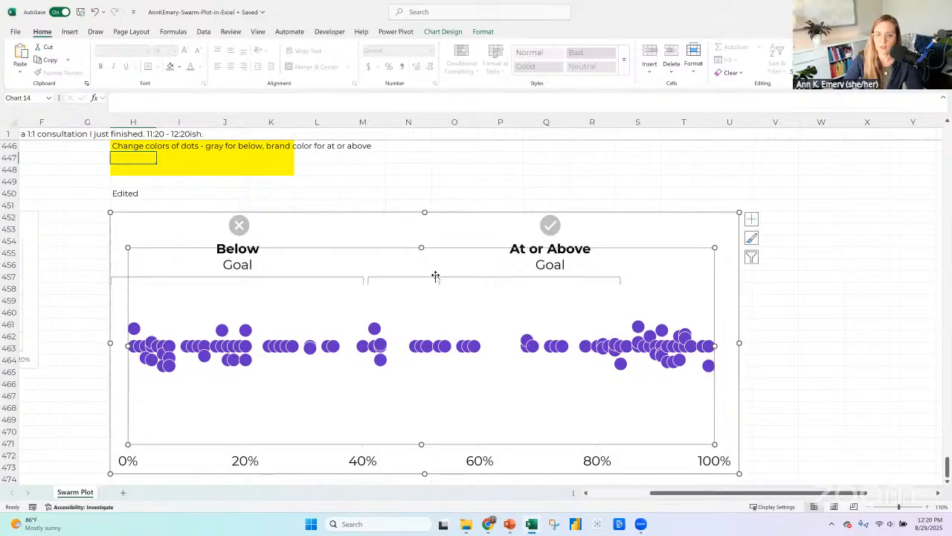
left_click(380, 277)
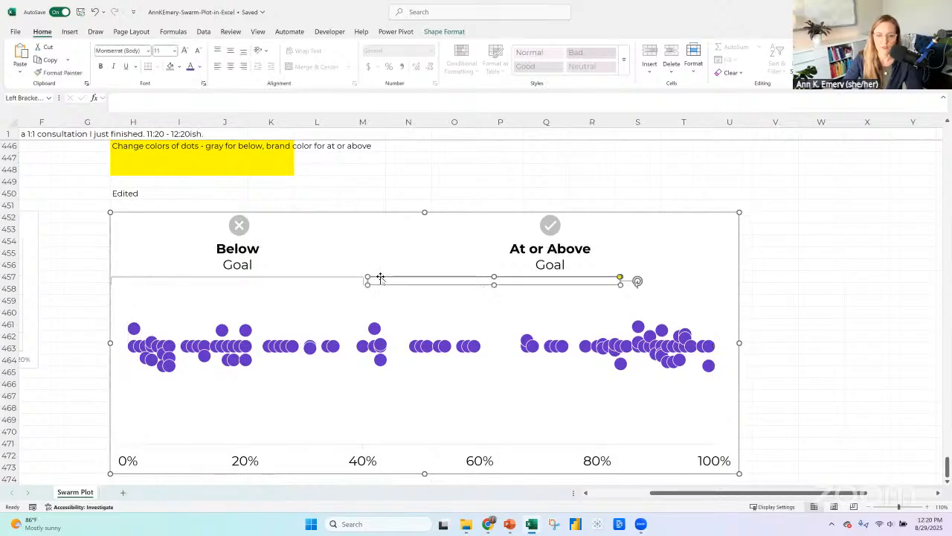
left_click(444, 31)
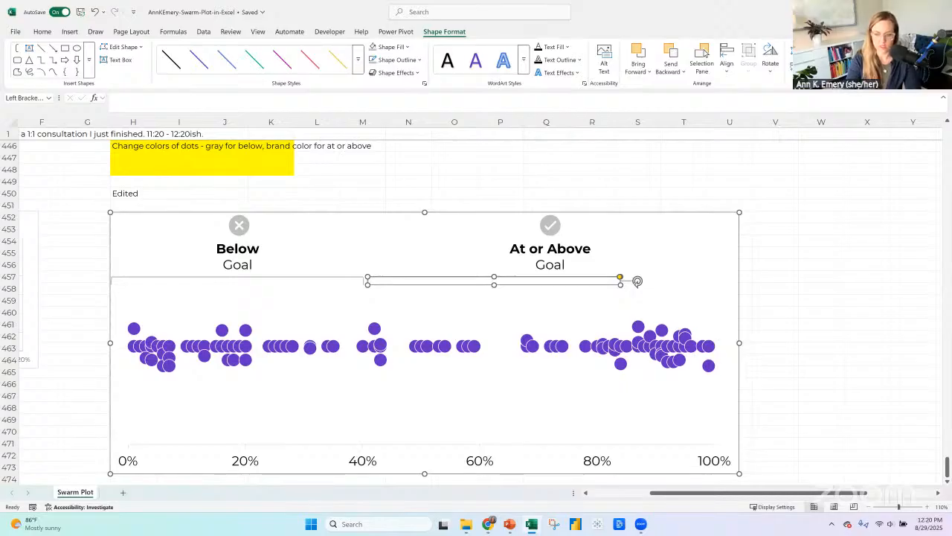
left_click_drag(367, 281, 243, 281)
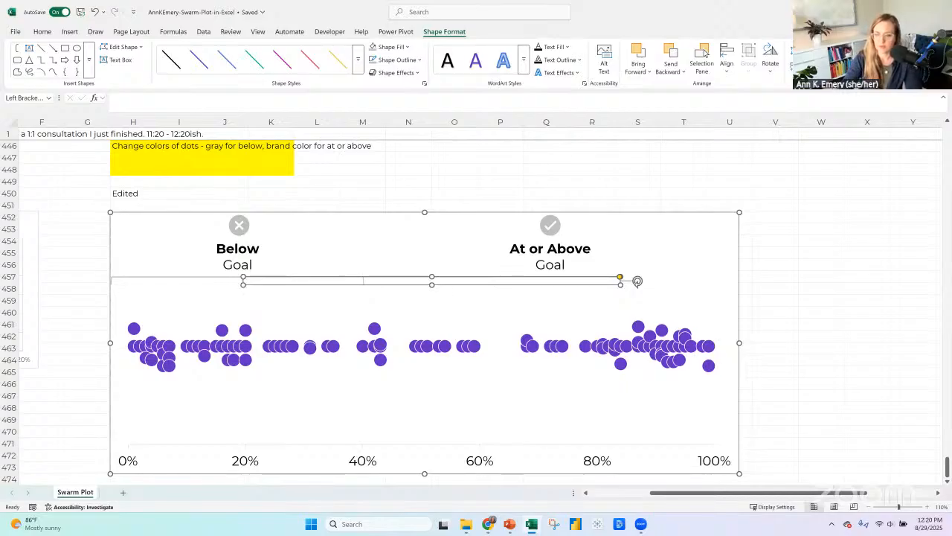
left_click(463, 282)
key("ctrl+z")
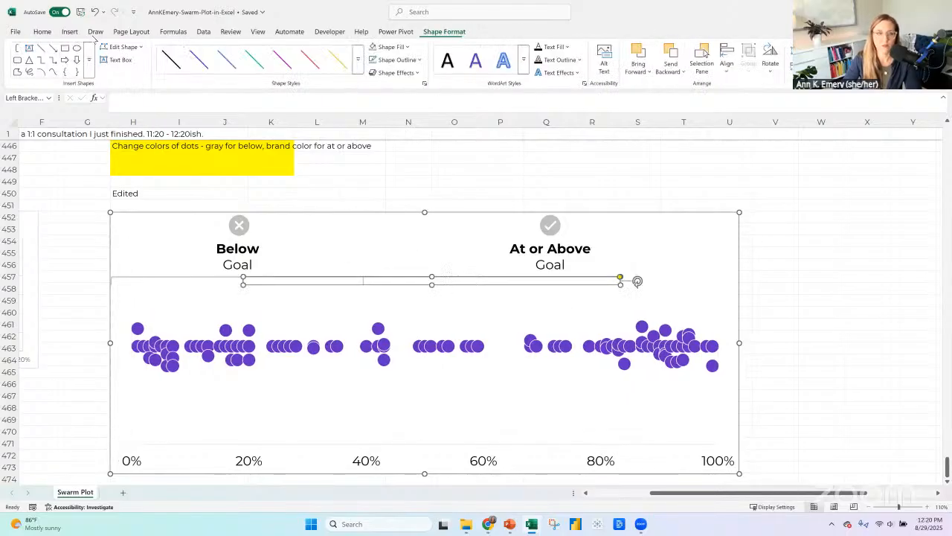
left_click(94, 15)
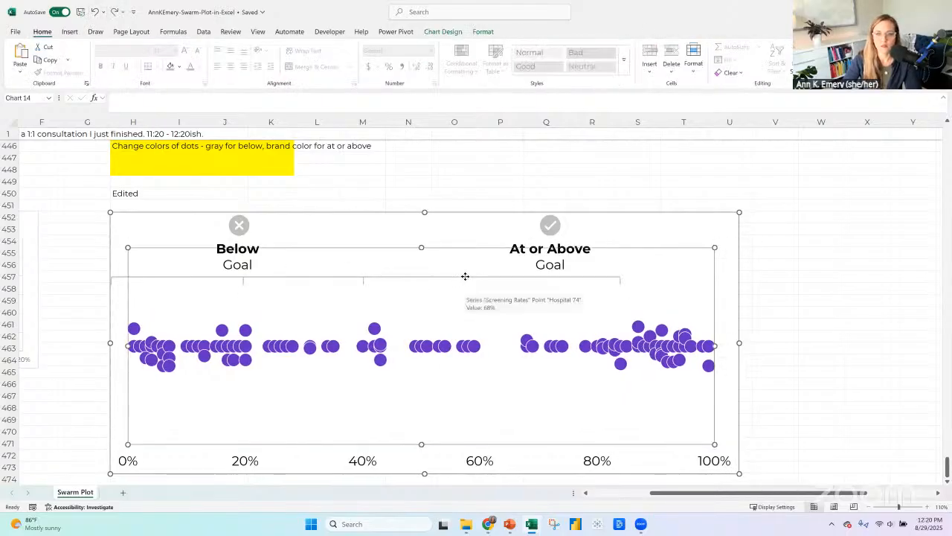
Move the copied bracket so it spans from the 40% mark to the chart's right edge.
left_click(461, 277)
left_click_drag(539, 275, 595, 277)
left_click(336, 276, "shift")
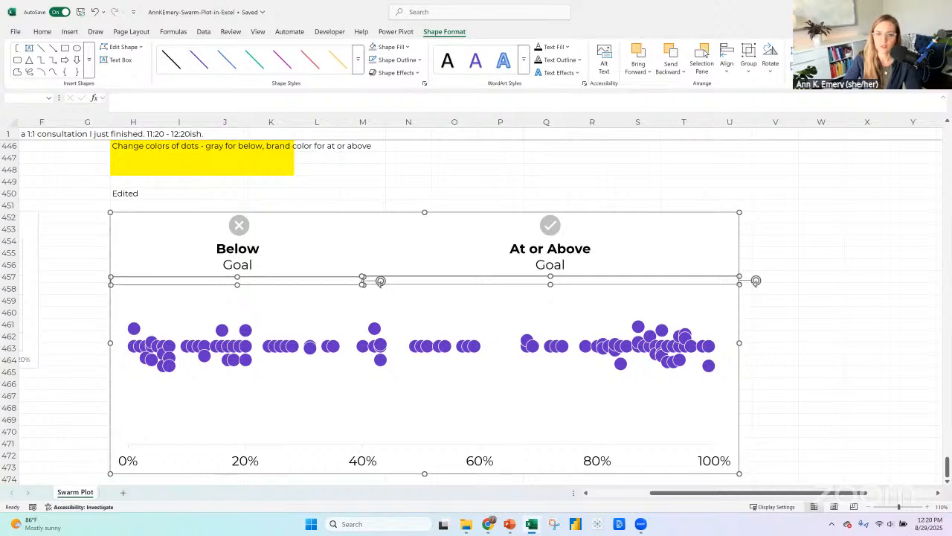
left_click_drag(732, 278, 729, 278)
left_click(727, 276)
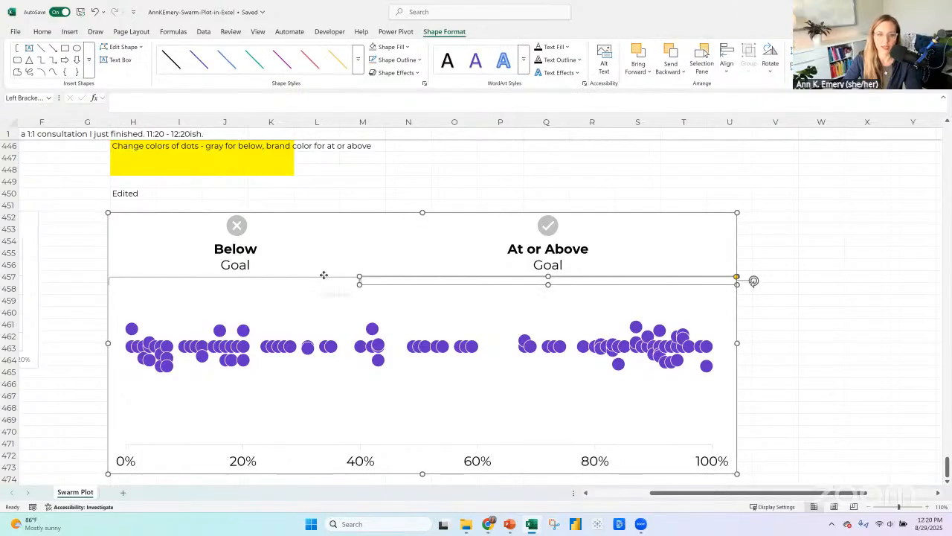
left_click(325, 278)
left_click(330, 279)
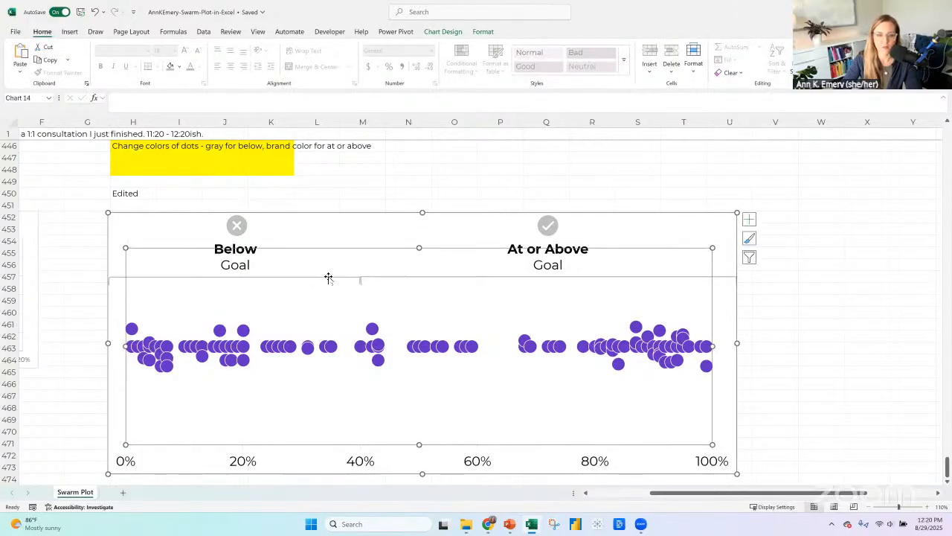
left_click(117, 277)
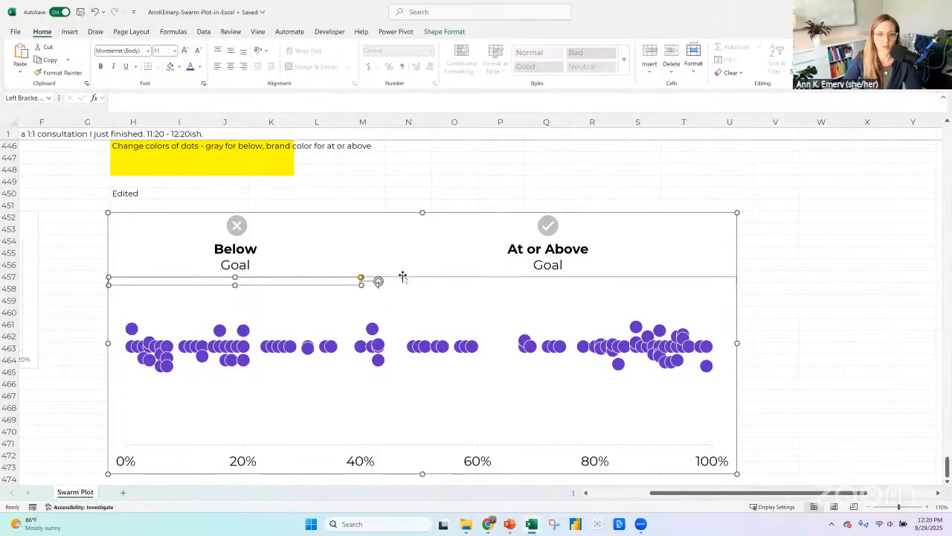
left_click(403, 276)
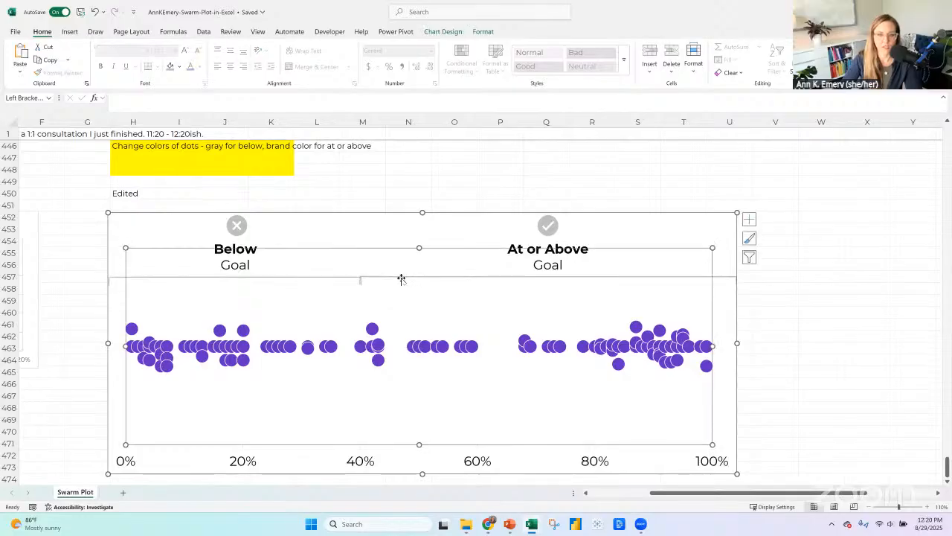
left_click(117, 277)
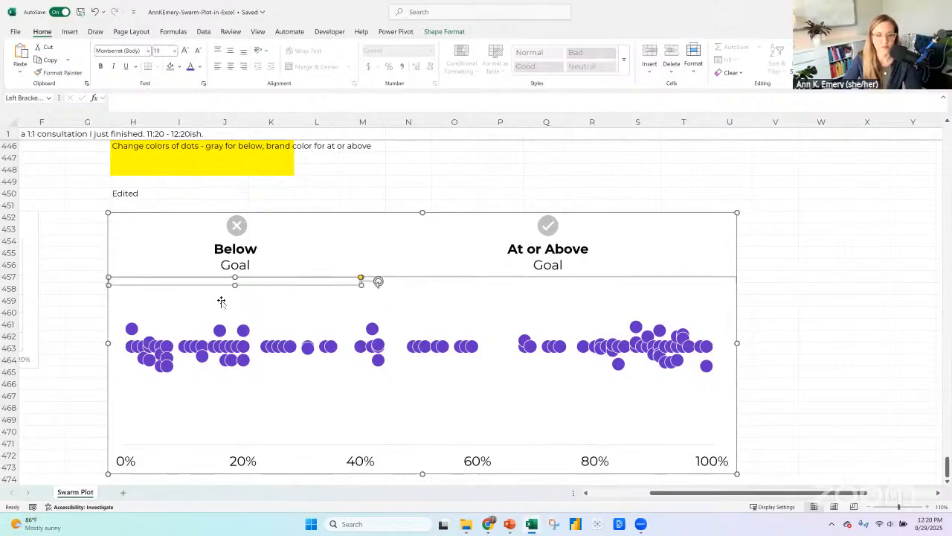
left_click(404, 278, "shift")
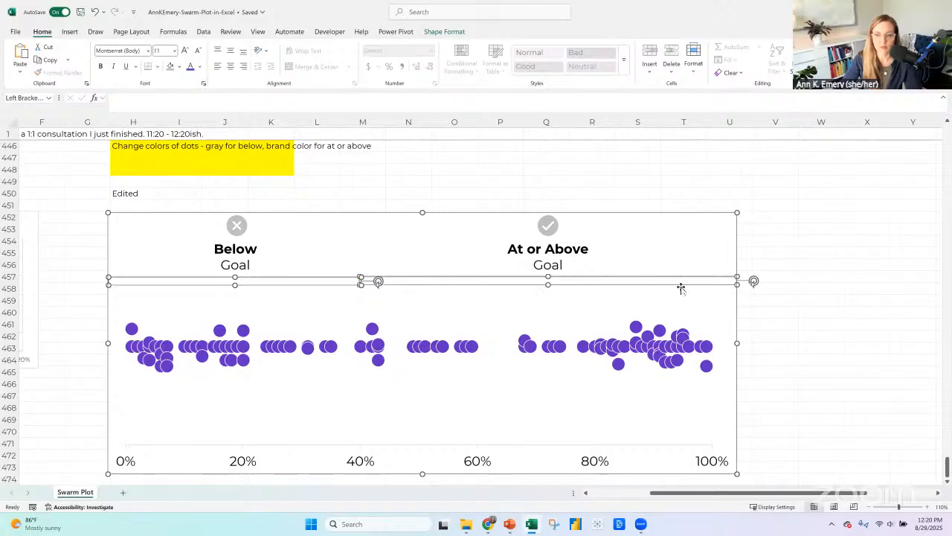
left_click(444, 31)
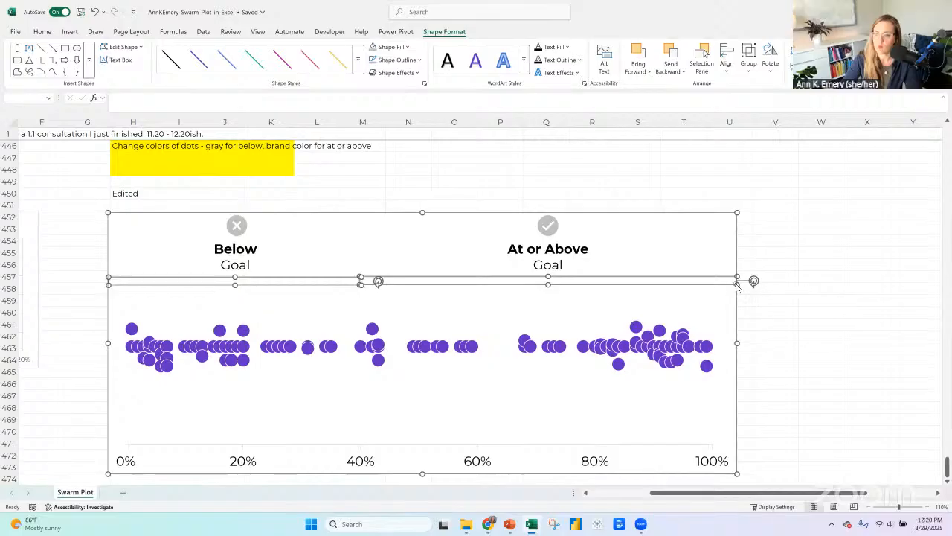
Select both brackets and shorten them slightly so they no longer touch at the 40% mark.
left_click(346, 278)
left_click(391, 277)
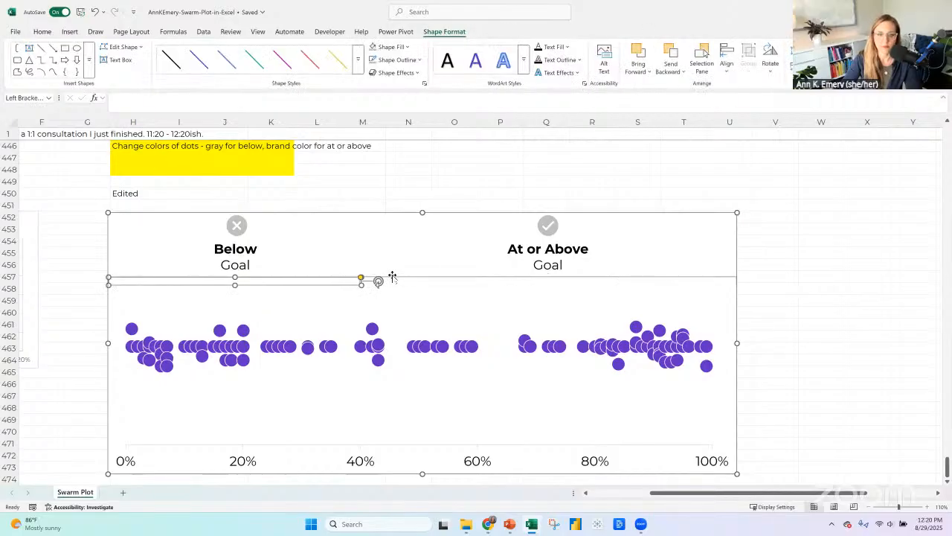
left_click(389, 275)
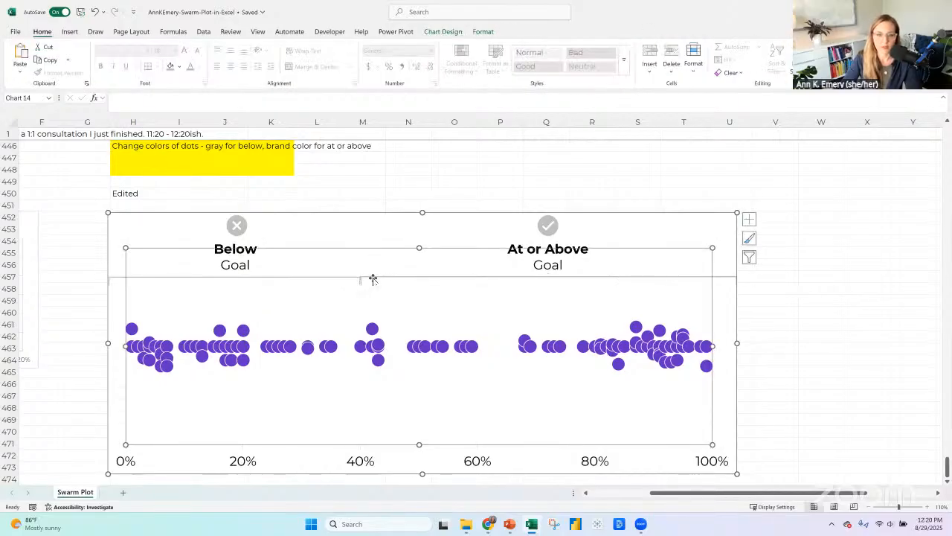
left_click(372, 278)
left_click(332, 276, "shift")
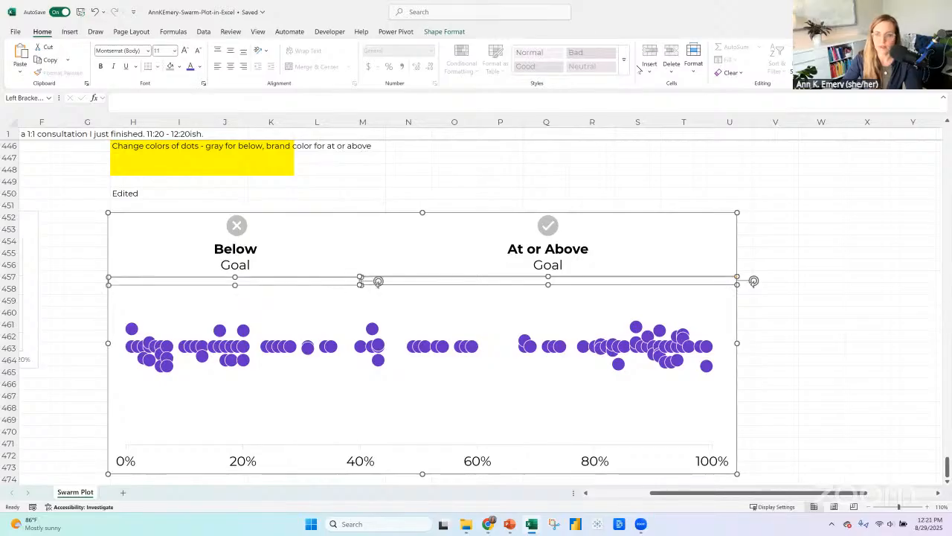
left_click(464, 34)
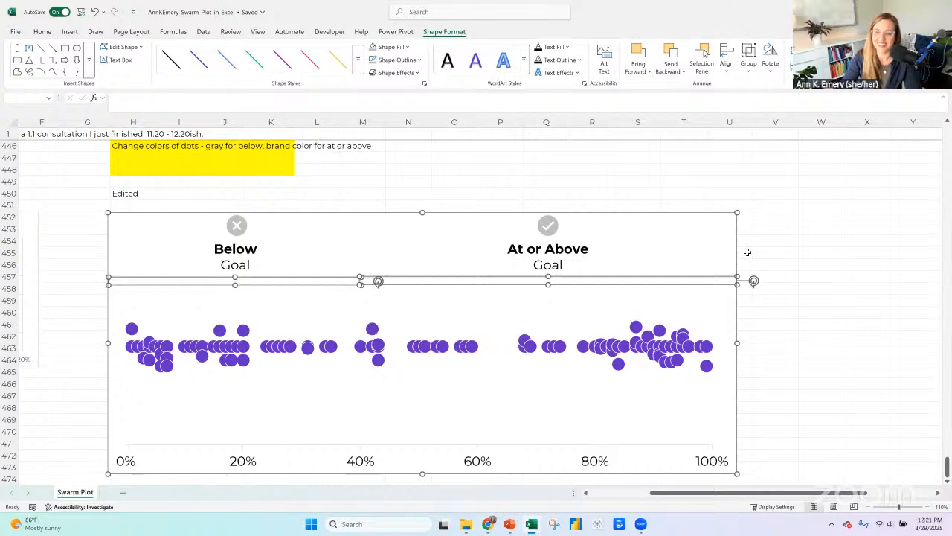
left_click_drag(736, 285, 727, 283)
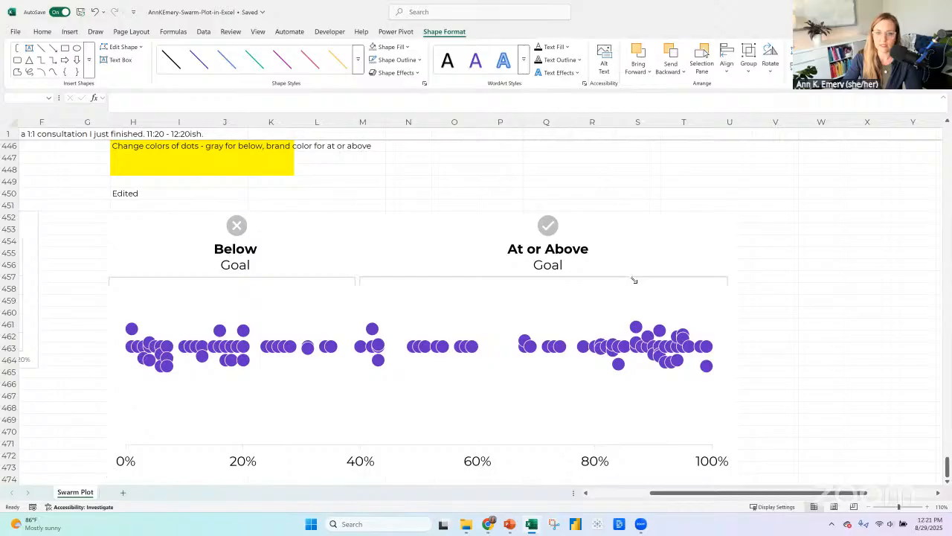
Top-align the two brackets and shift them together slightly so the gap between them sits at 40%.
left_click(731, 73)
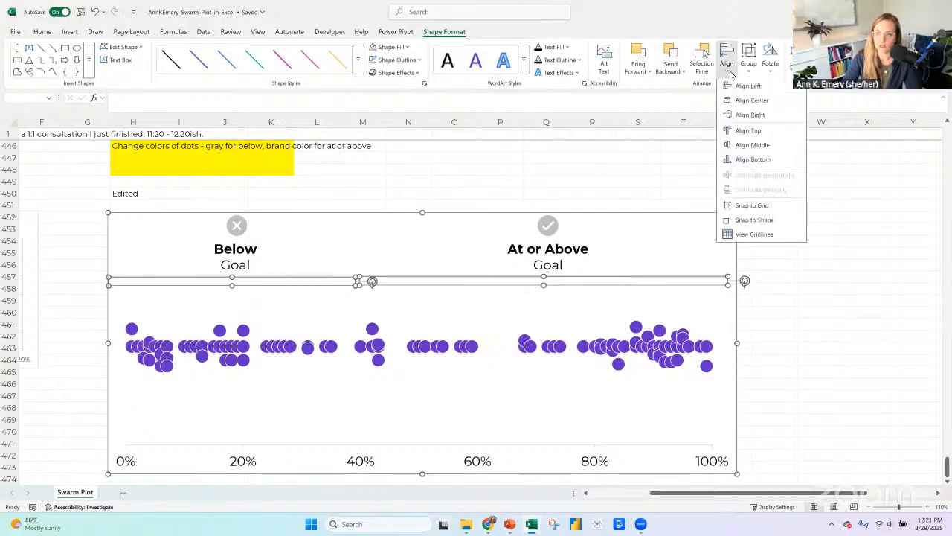
left_click(746, 132)
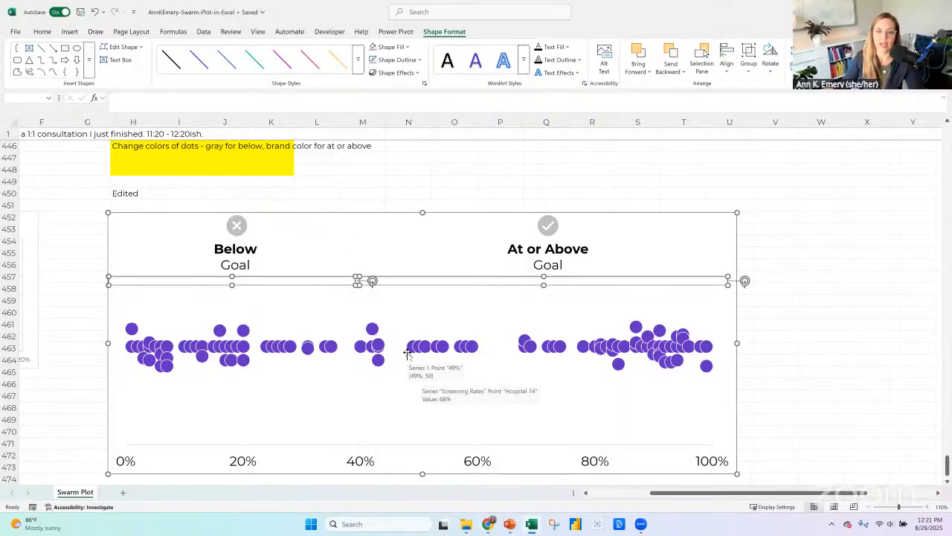
left_click_drag(424, 276, 428, 278)
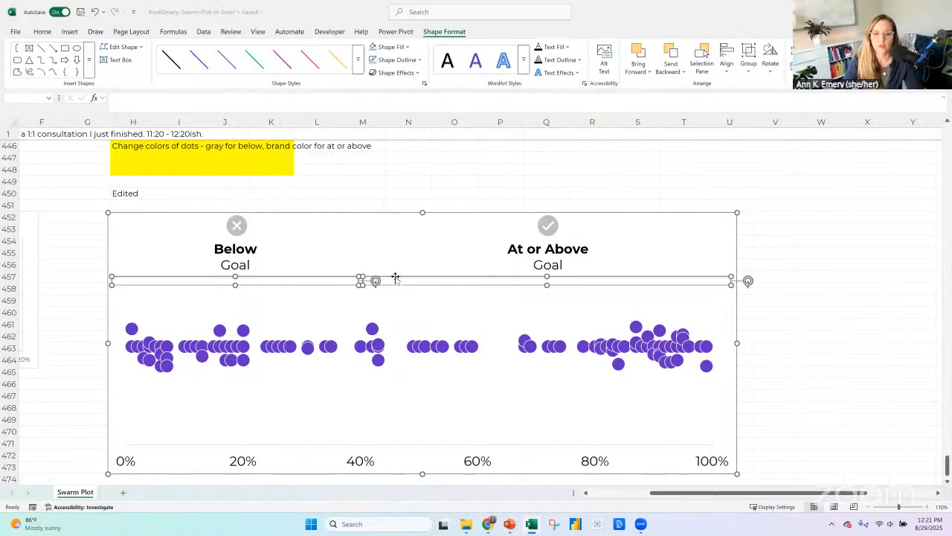
Center-align the longer bracket with the "At or Above Goal" text box and its check mark icon.
left_click(392, 277)
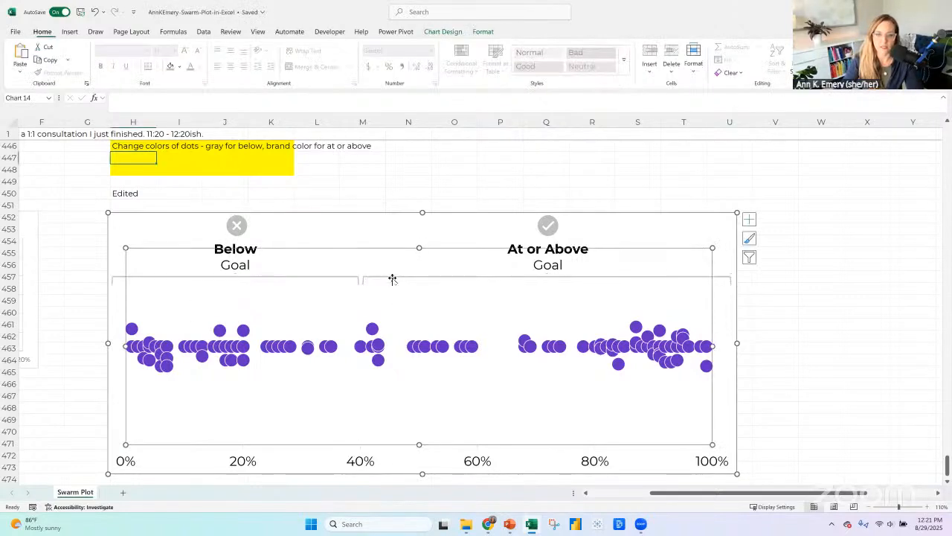
left_click(389, 277)
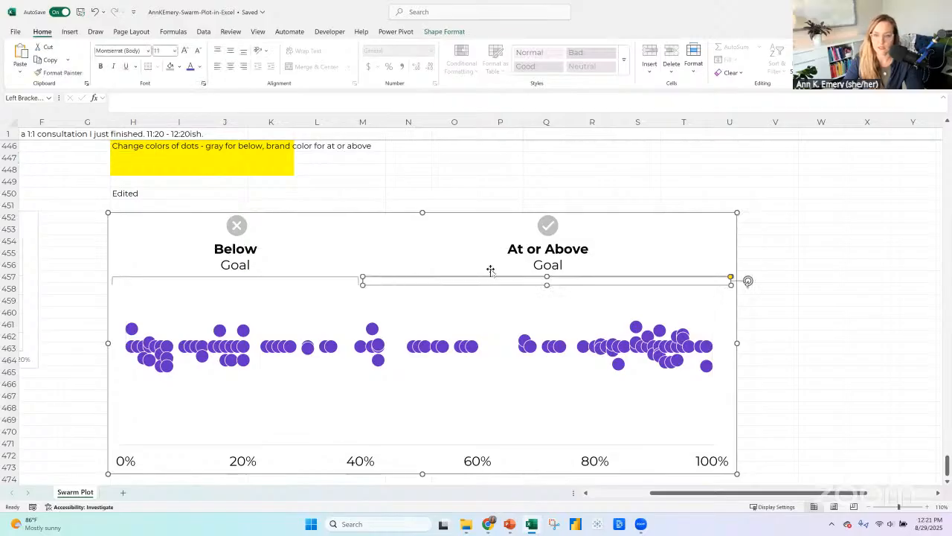
left_click(538, 259, "shift")
left_click(546, 225, "shift")
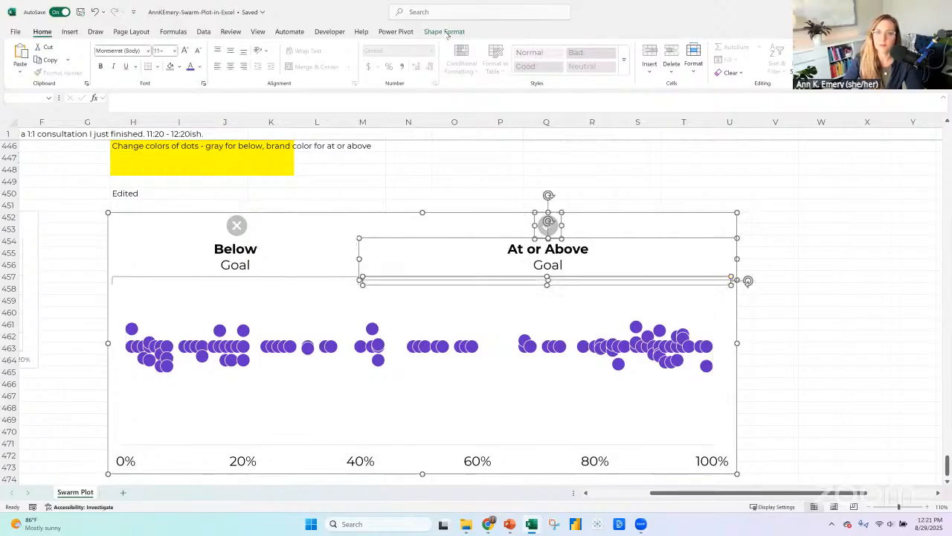
left_click(727, 67)
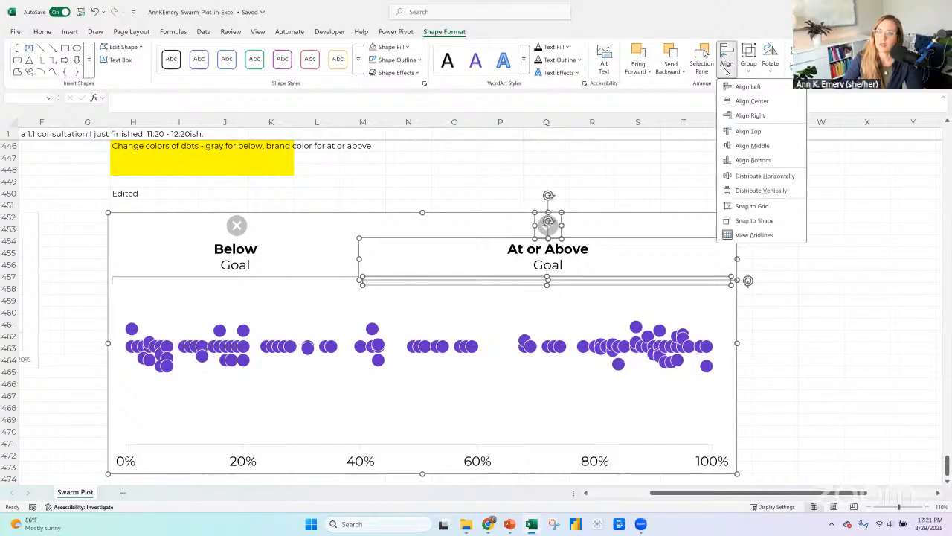
left_click(752, 102)
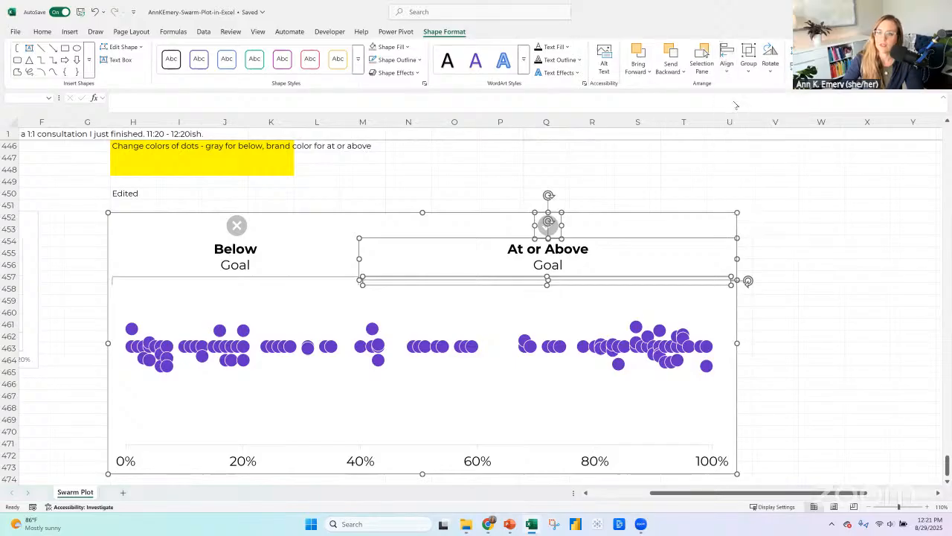
Center-align the shorter bracket with the "Below Goal" text box and its X icon.
left_click(270, 275)
left_click(239, 253, "shift")
left_click(236, 225, "shift")
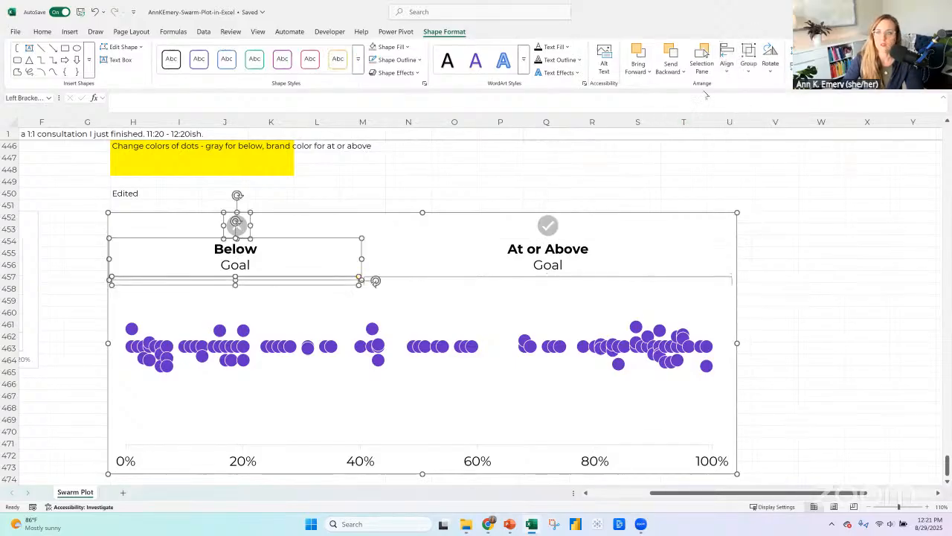
left_click(728, 69)
left_click(750, 101)
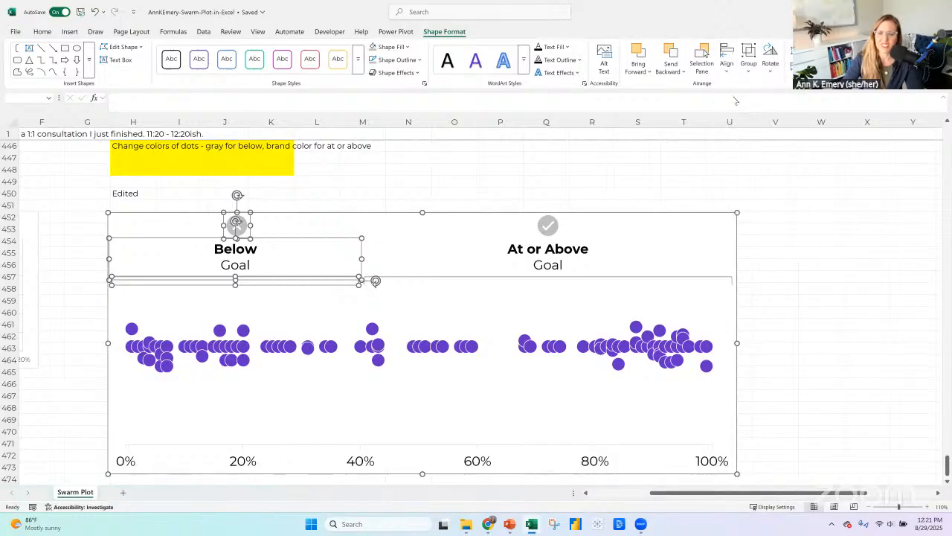
left_click(840, 296)
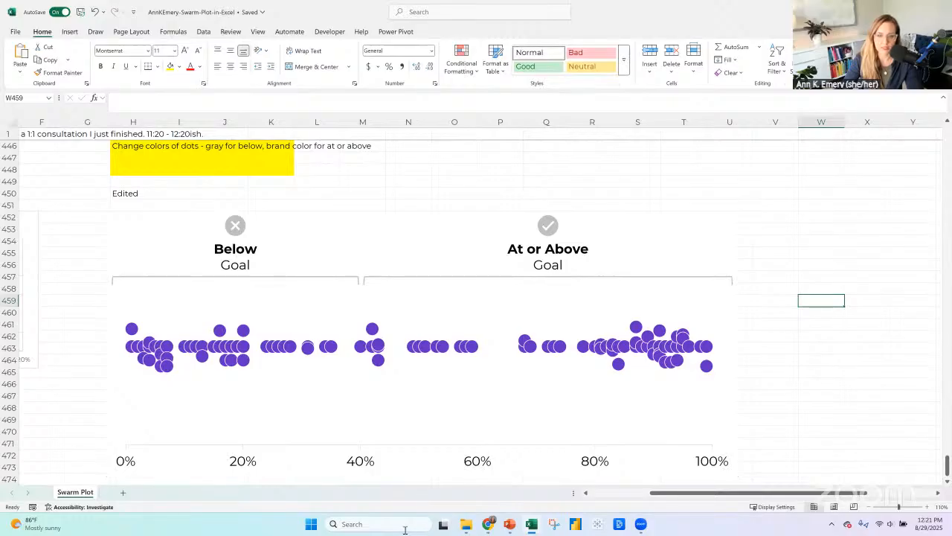
Raise the lower edge of the plot area to leave more room beneath the horizontal axis labels.
scroll(393, 427, "down", 1)
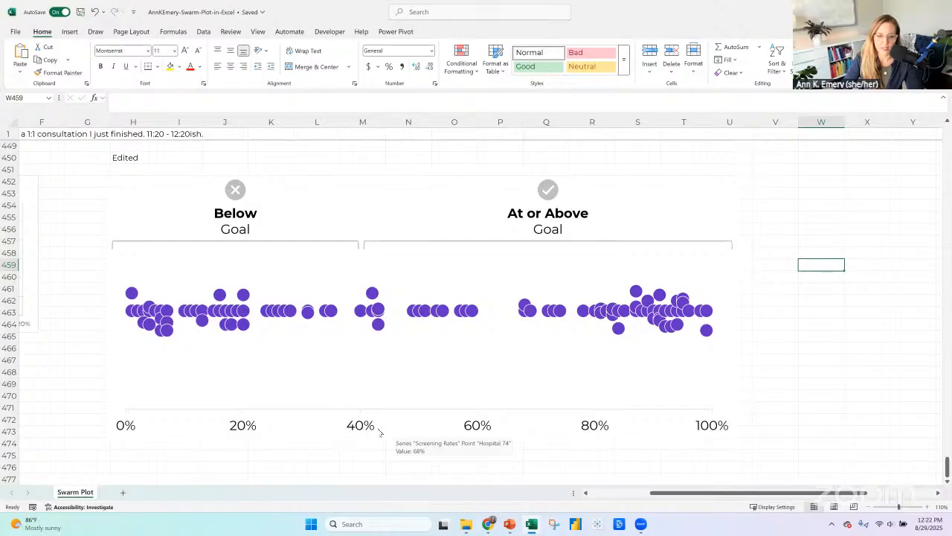
left_click(388, 403)
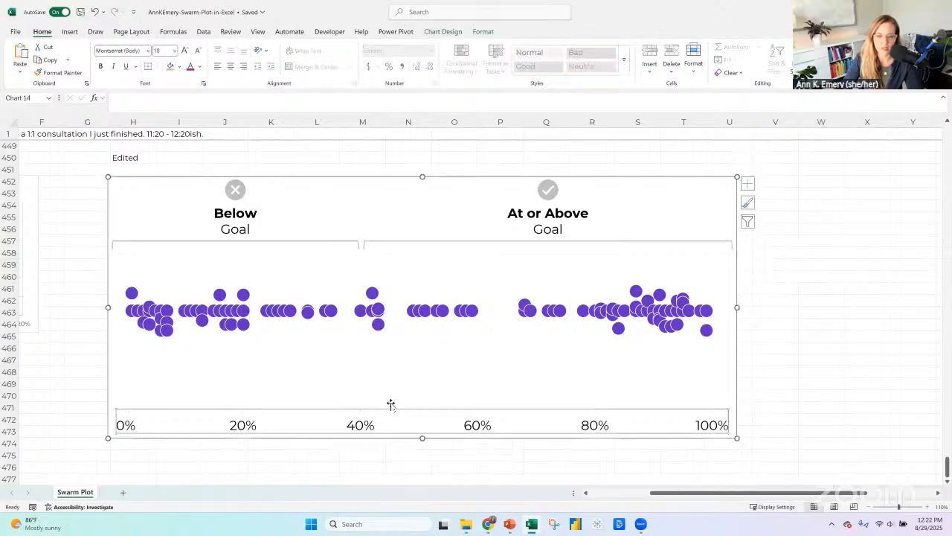
left_click(423, 408)
left_click_drag(419, 409, 419, 398)
Duplicate the "Below Goal" text box inside the chart and place the copy in the empty area beneath the dots.
left_click(239, 230)
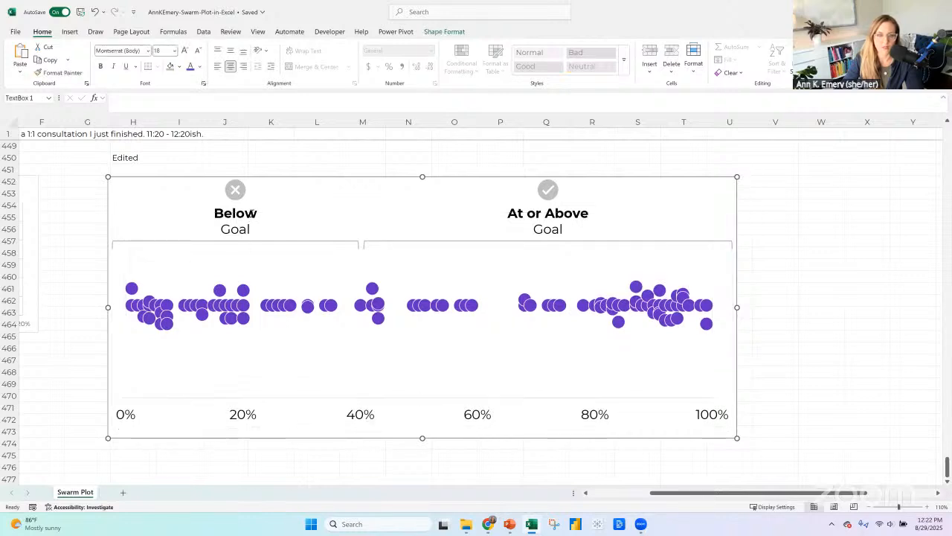
left_click(269, 202)
key("ctrl+c")
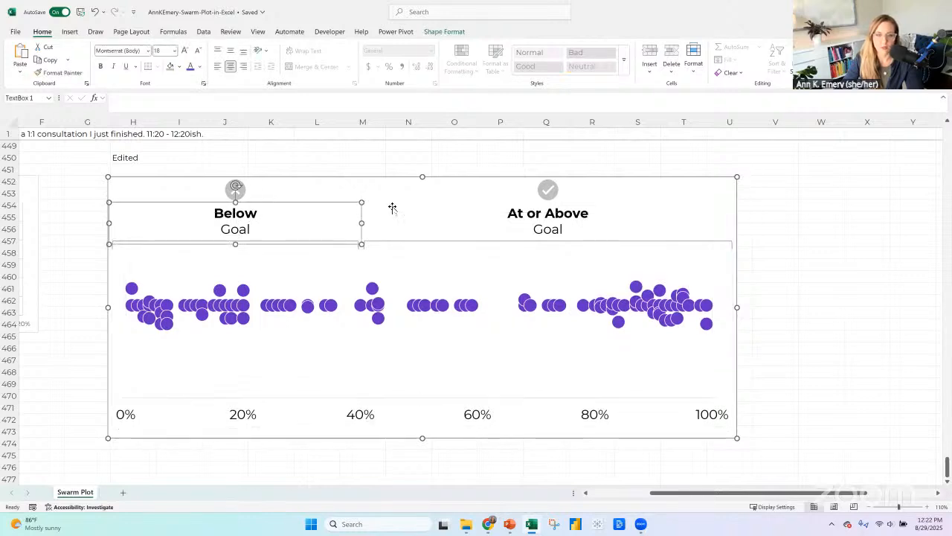
key("ctrl+v")
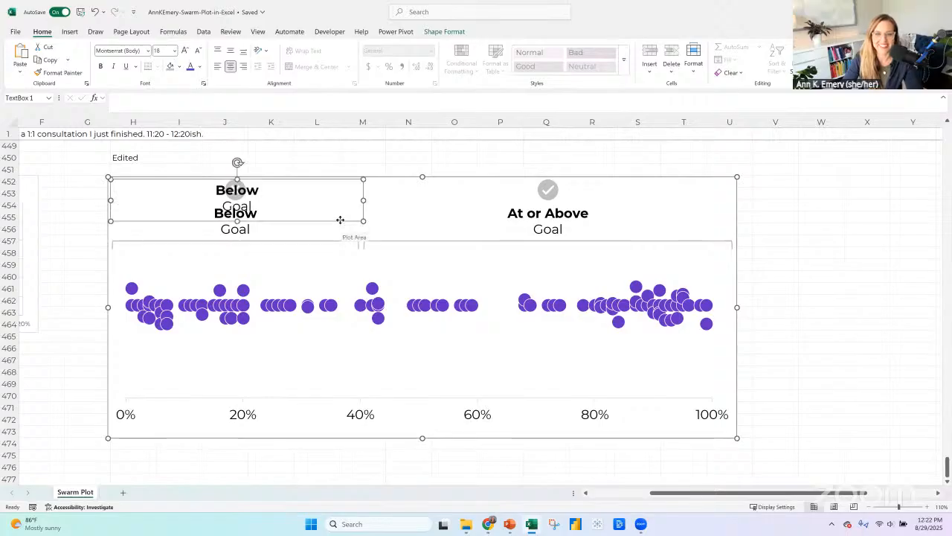
left_click_drag(340, 221, 374, 357)
Replace the copied text with "40%", shrink the box, and place it over the axis's 40% label.
left_click(95, 14)
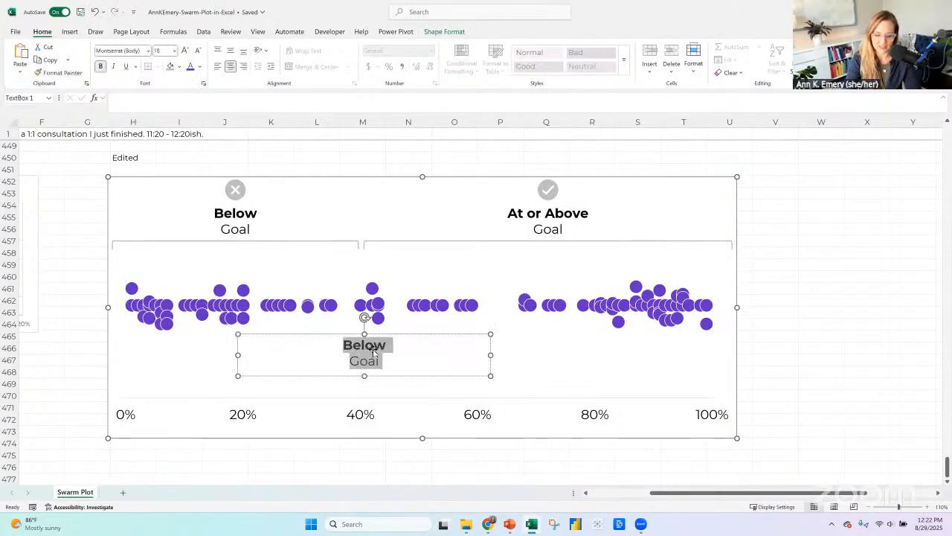
type("40%")
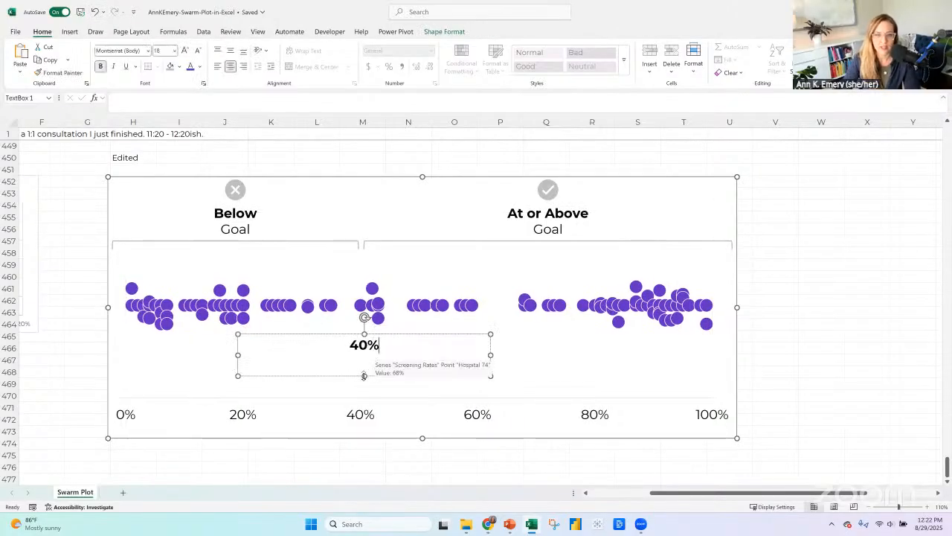
left_click_drag(364, 376, 363, 362)
mouse_move(486, 350)
left_mouse_down()
mouse_move(298, 350)
mouse_move(282, 364)
mouse_move(389, 410)
mouse_move(374, 433)
left_mouse_up()
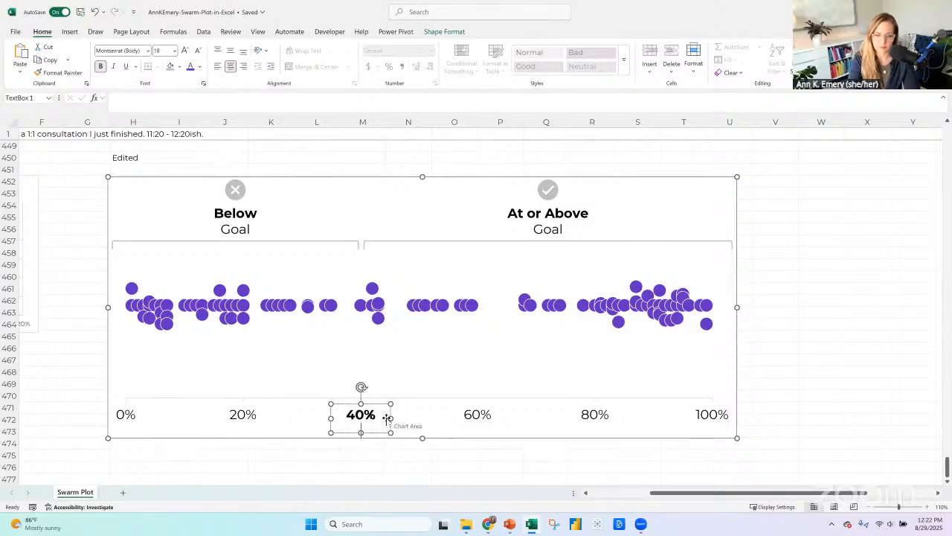
Add "Goal" as a second line under the bold "40%" and extend the text box to the chart's lower edge.
type("reen")
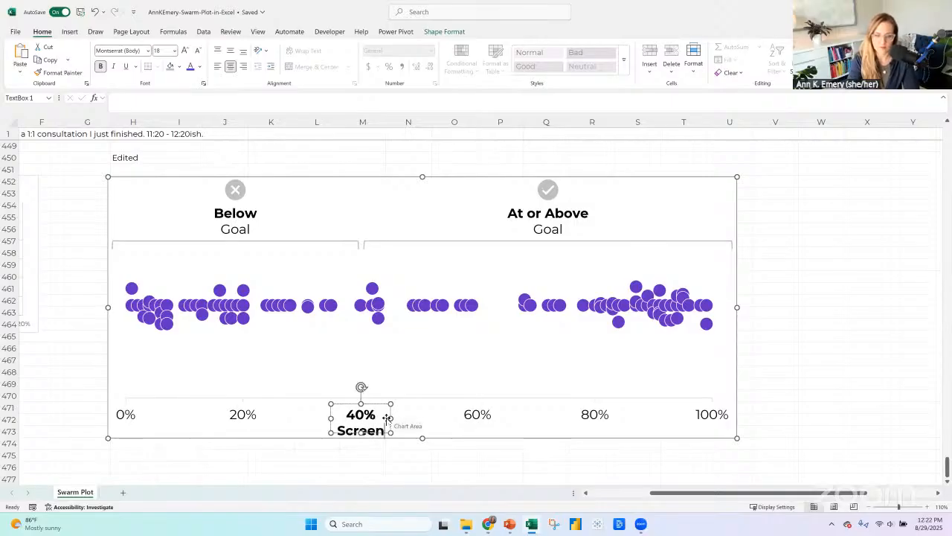
key("BackSpace")
key("BackSpace")
key("BackSpace")
key("BackSpace")
key("BackSpace")
key("BackSpace")
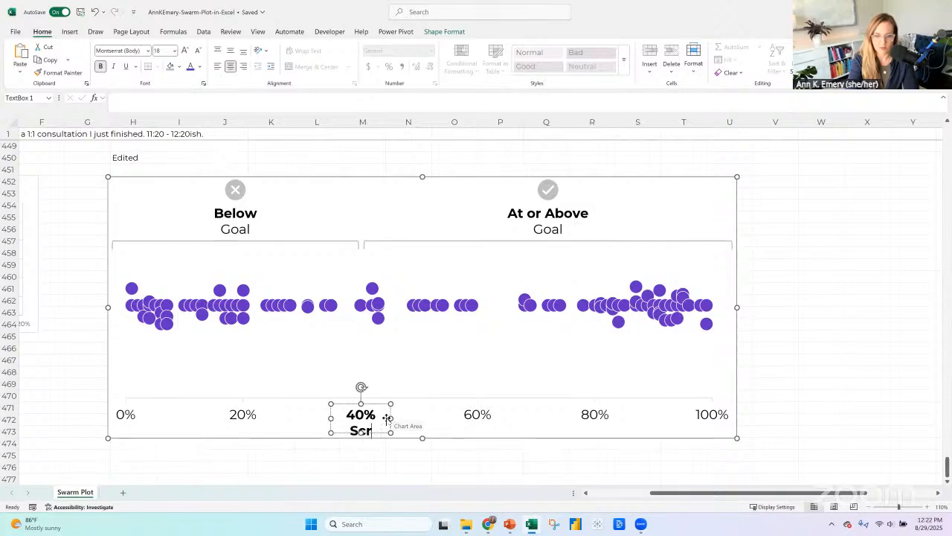
type("Goal")
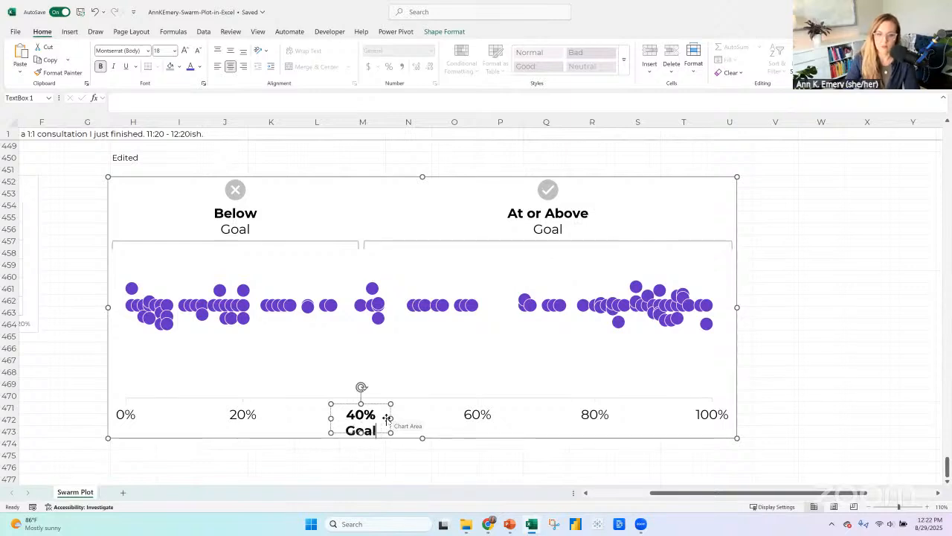
left_click(360, 437)
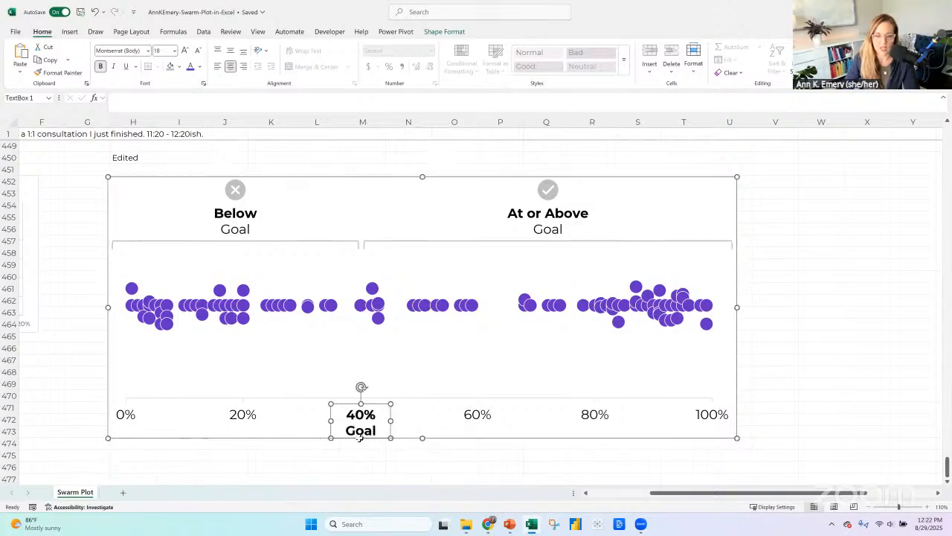
Fill the "40% Goal" text box with white so it covers the axis label behind it.
left_click(446, 33)
left_click(390, 47)
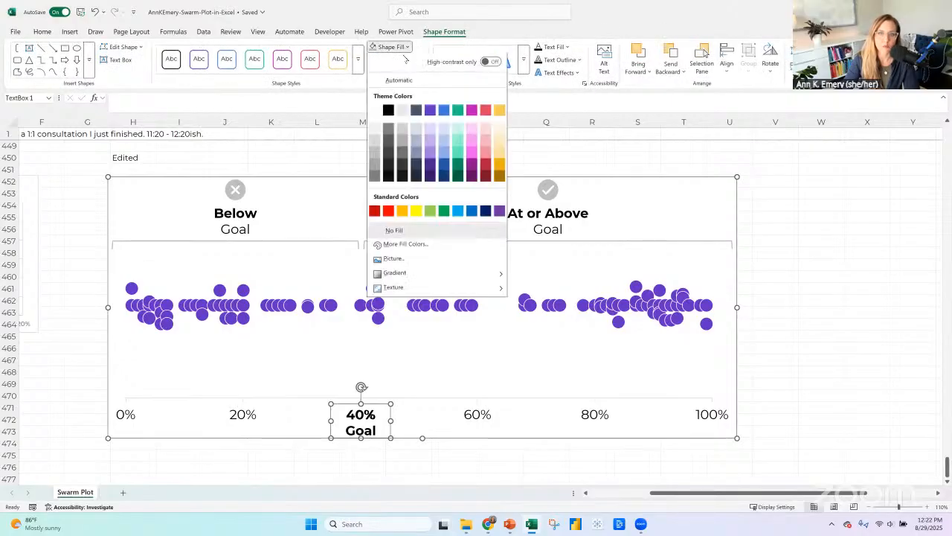
left_click(378, 110)
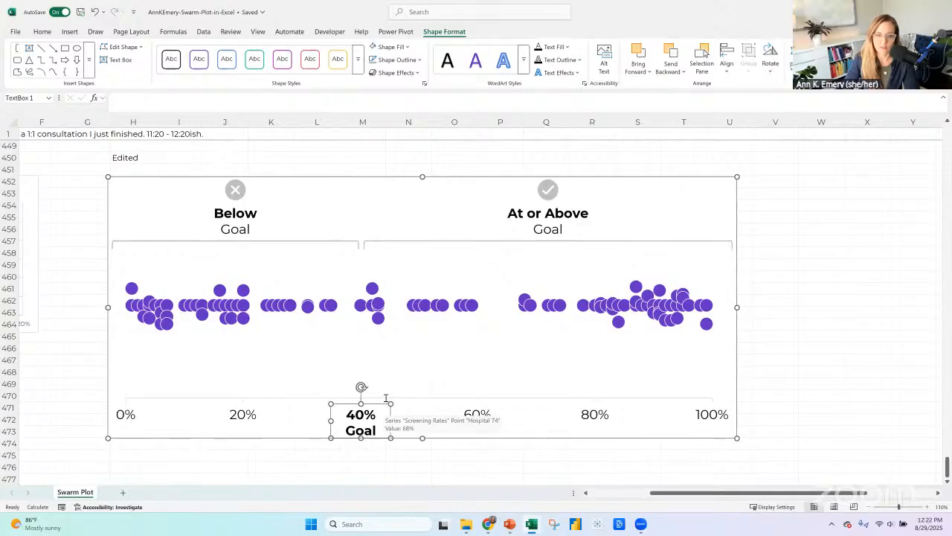
left_click(424, 380)
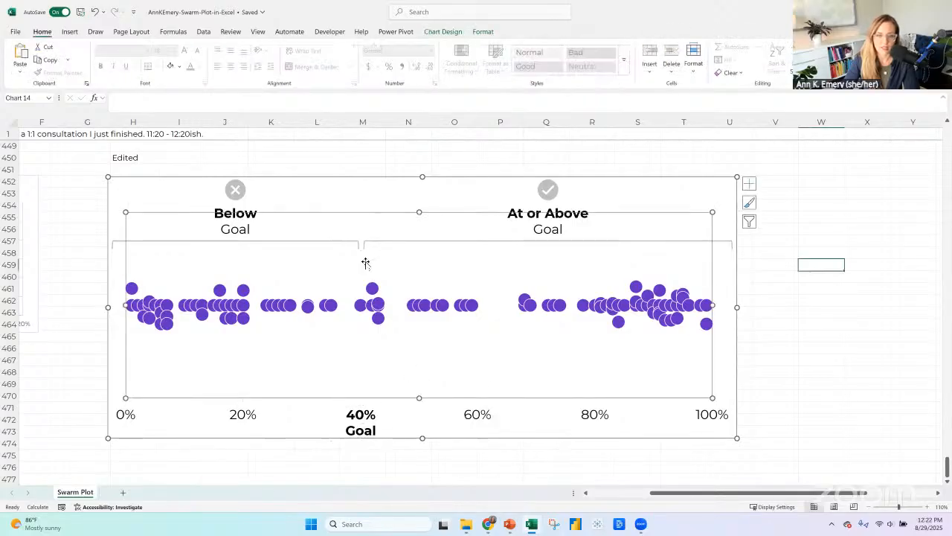
left_click(392, 171)
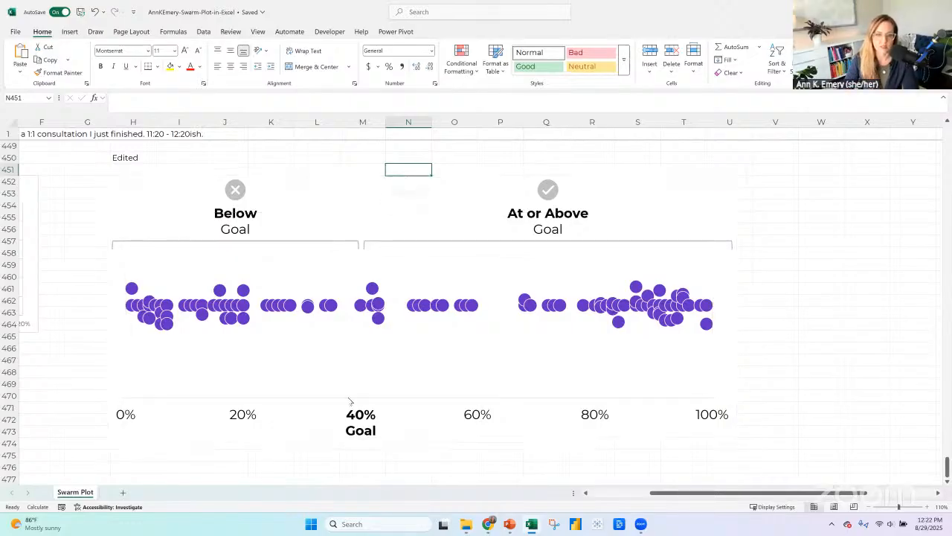
Display the swarm chart's primary vertical axis.
left_click(254, 416)
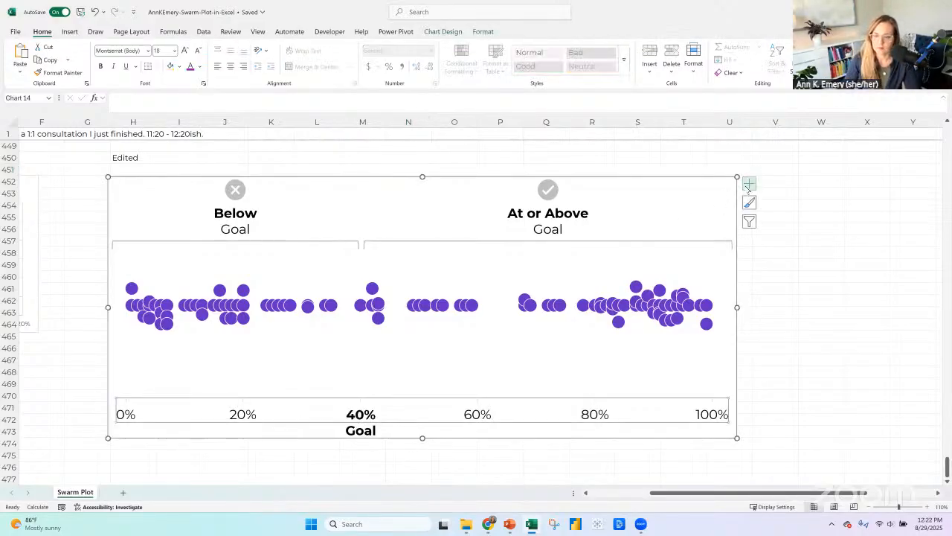
left_click(748, 186)
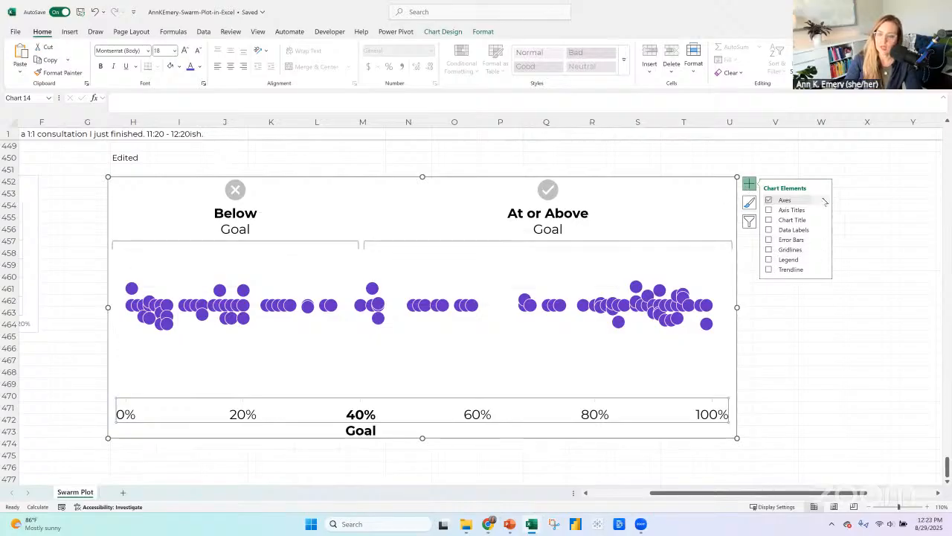
mouse_move(824, 201)
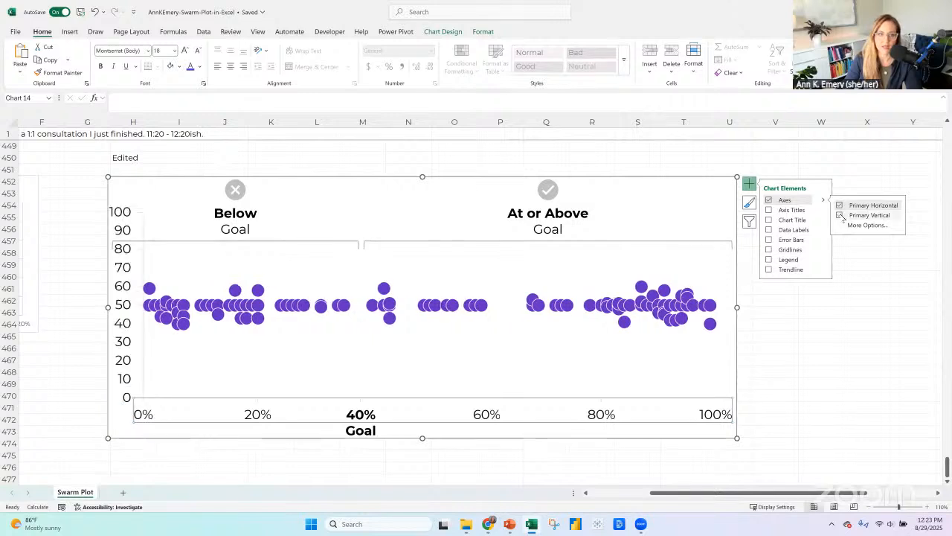
left_click(840, 215)
Put the vertical axis values in reverse order so the percentage axis moves above the dots, and close the axis formatting options.
left_click(134, 402)
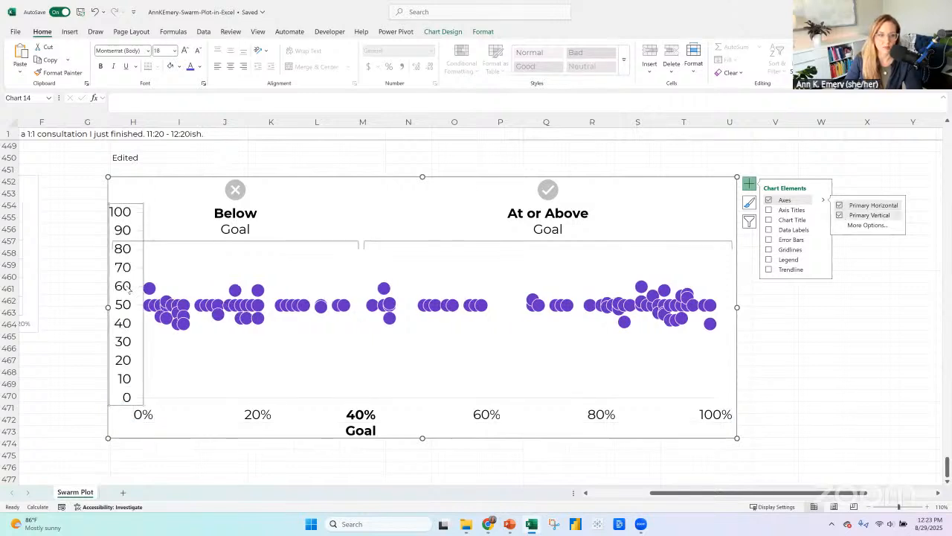
right_click(134, 402)
left_click(154, 413)
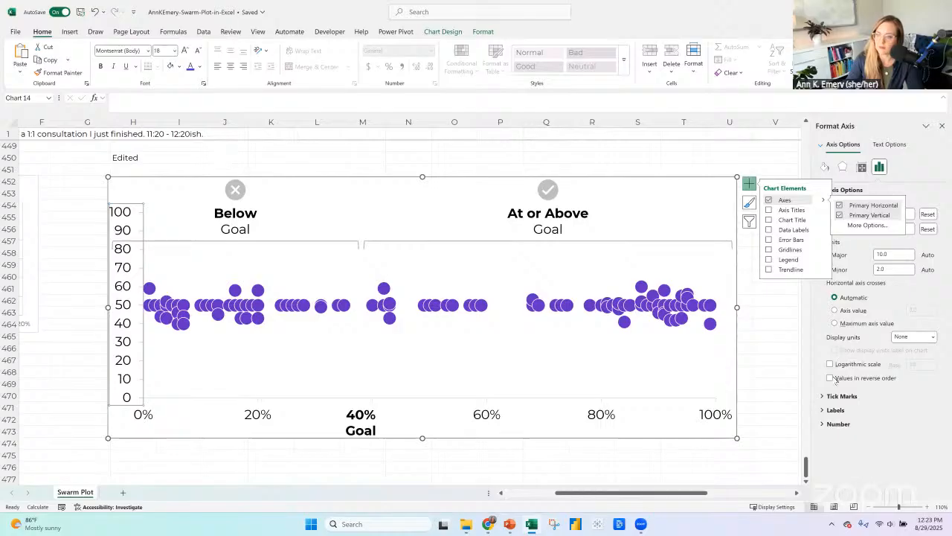
left_click(831, 378)
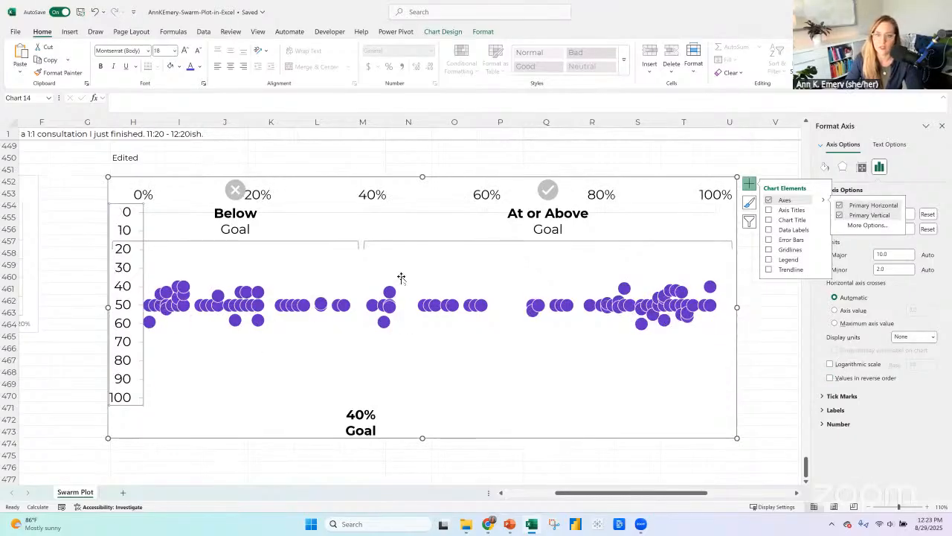
key("ctrl+z")
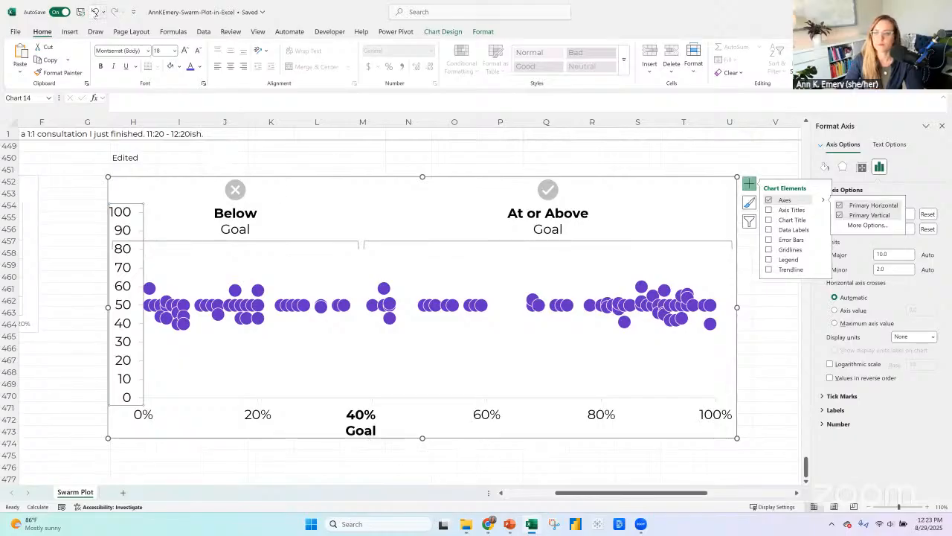
left_click(113, 12)
left_click(942, 125)
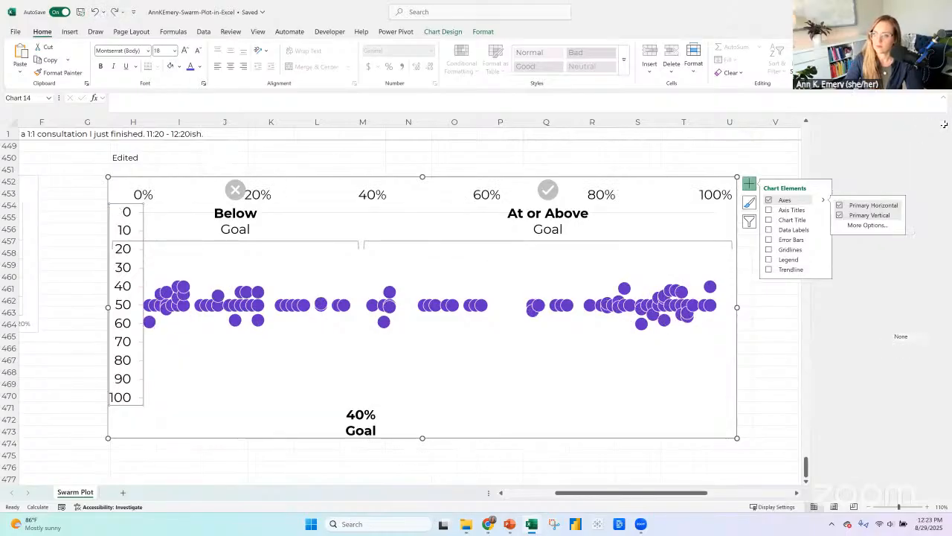
Extend the plot area down toward the chart's lower edge and move the "40% Goal" text box up over the axis's 40% label.
left_click(366, 408)
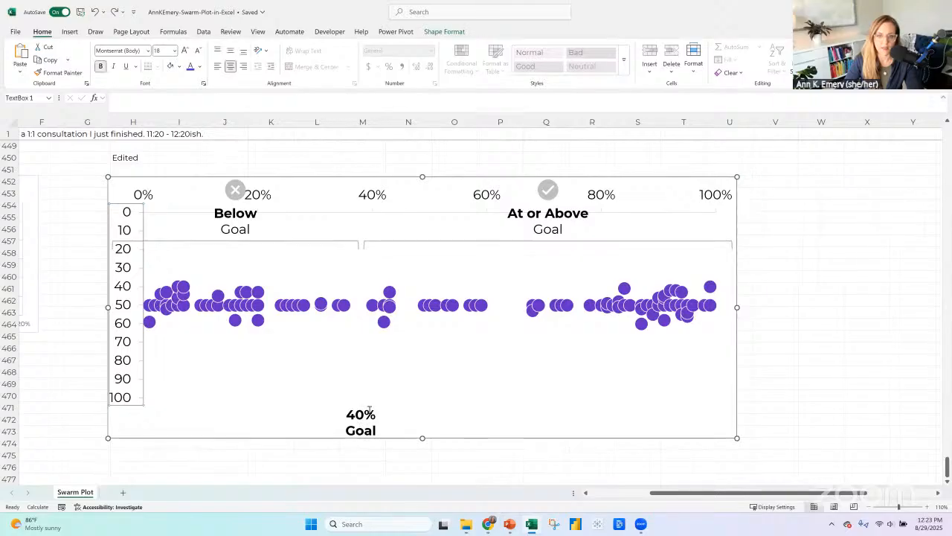
left_click(424, 389)
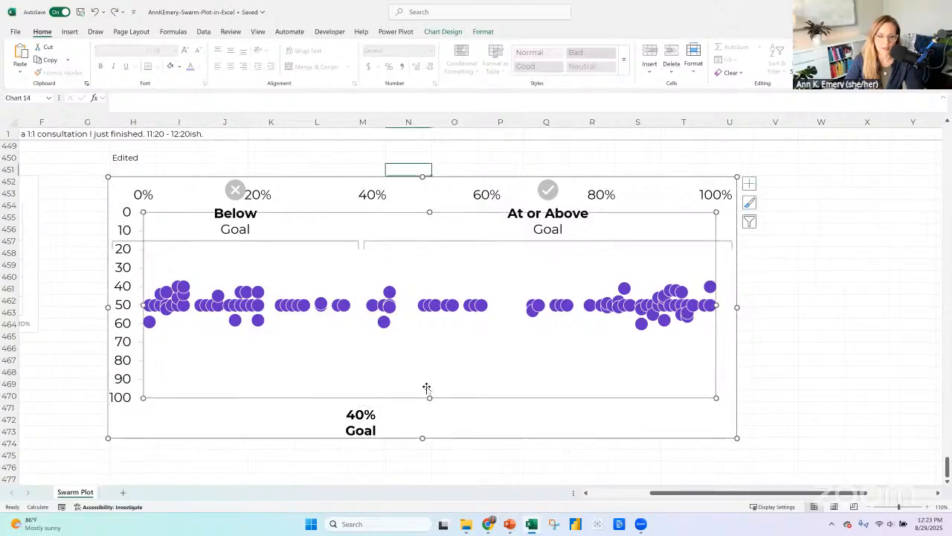
left_click_drag(428, 423, 427, 425)
left_click(362, 408)
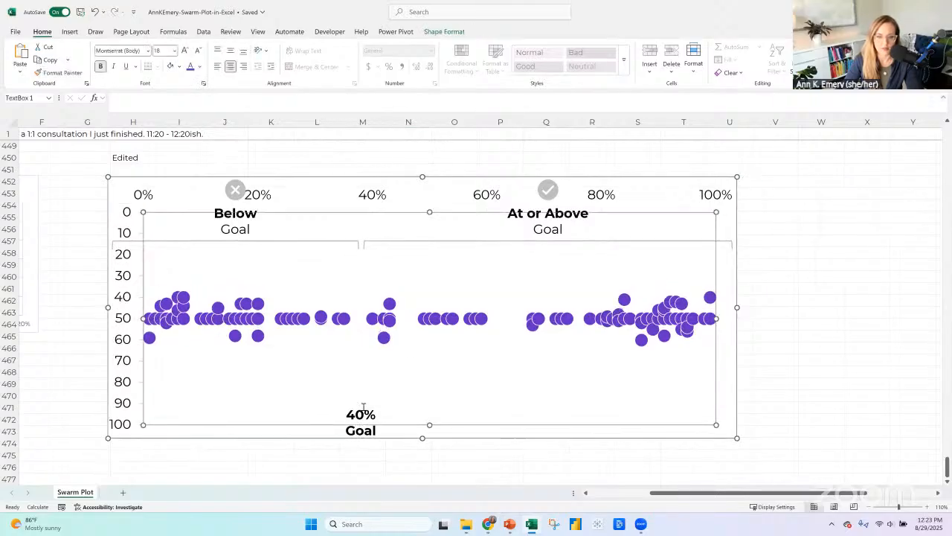
left_click_drag(384, 247, 385, 182)
Lower the plot area's upper edge until the percentage labels sit beneath the two brackets.
left_click(437, 269)
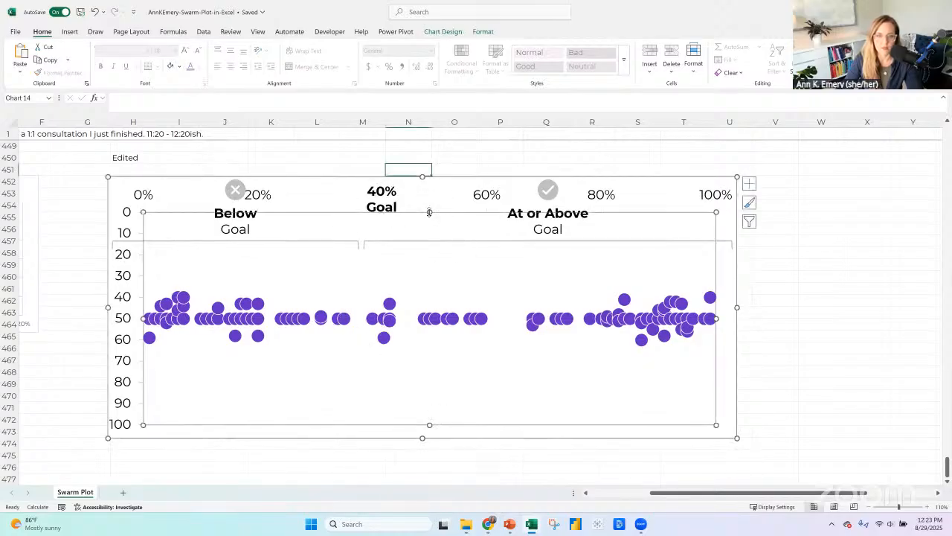
left_click_drag(425, 264, 425, 264)
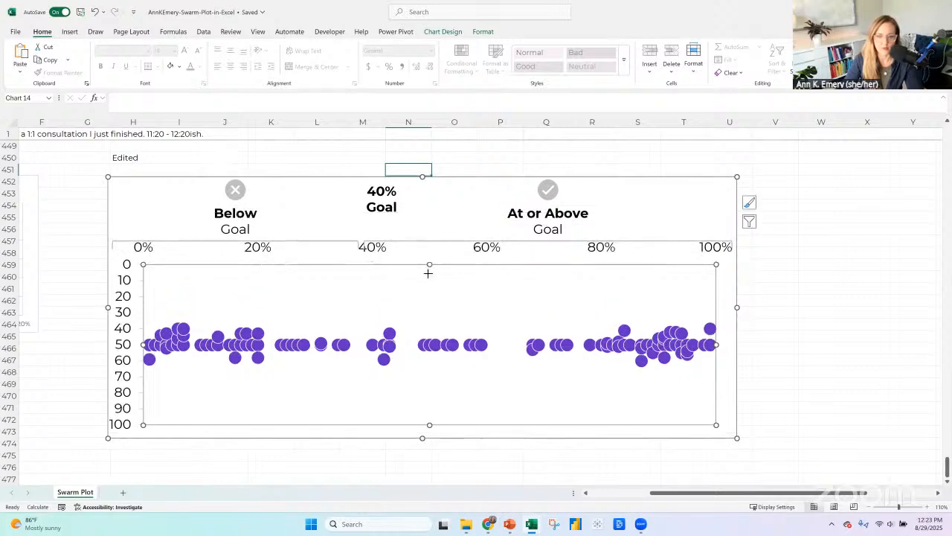
left_click_drag(429, 265, 429, 288)
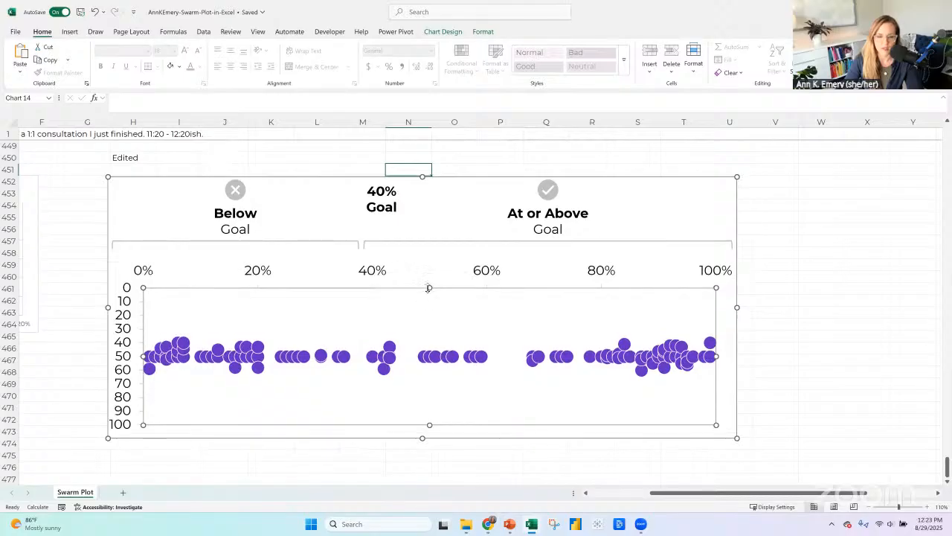
Delete the vertical axis while keeping the chart, and lower the plot area's upper edge slightly further.
left_click(124, 321)
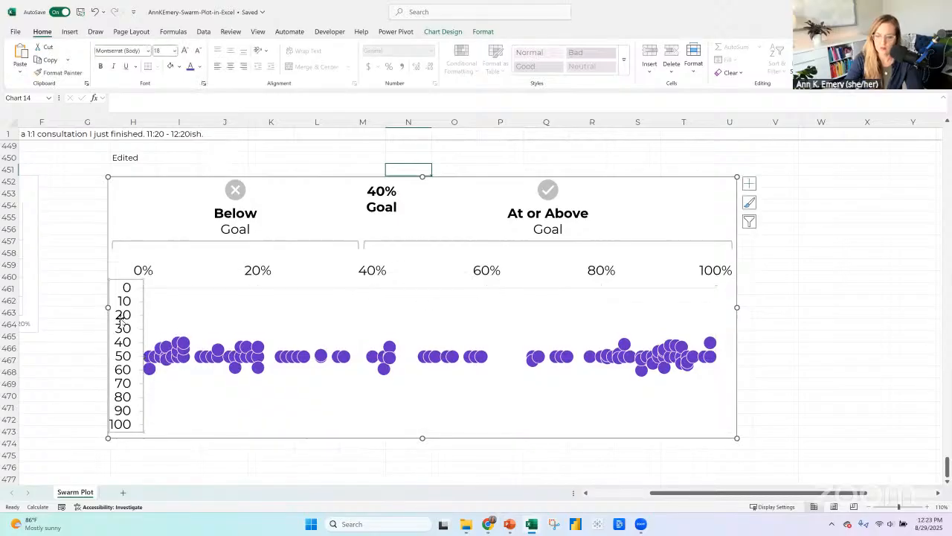
key("Delete")
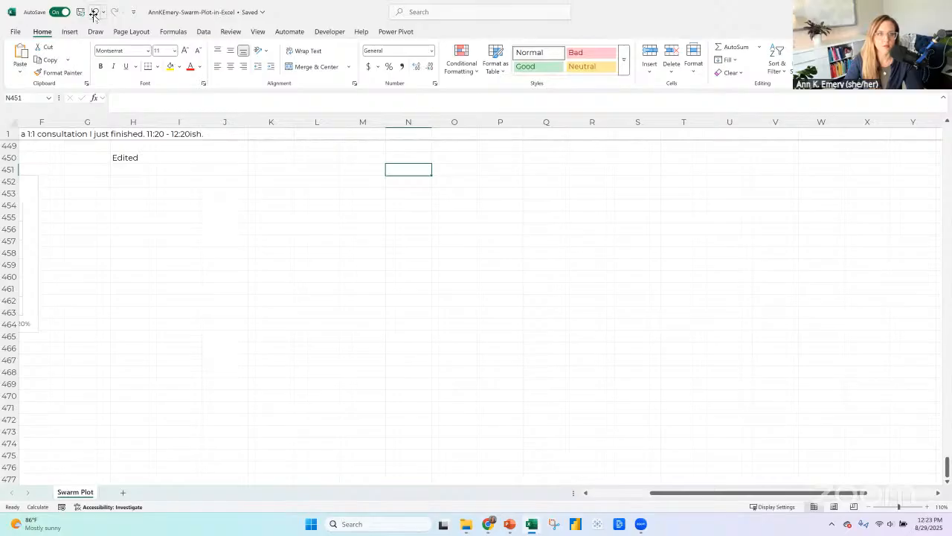
left_click(93, 13)
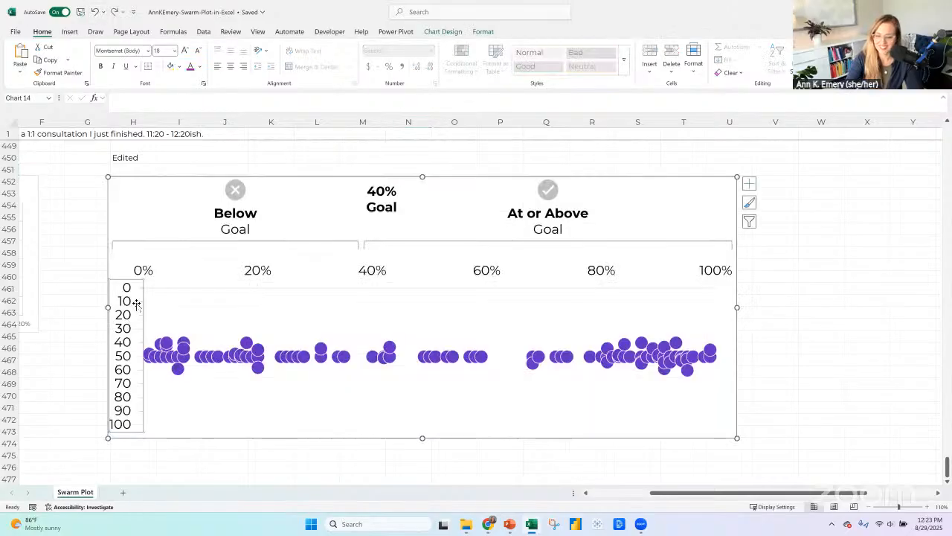
key("Delete")
left_click(403, 310)
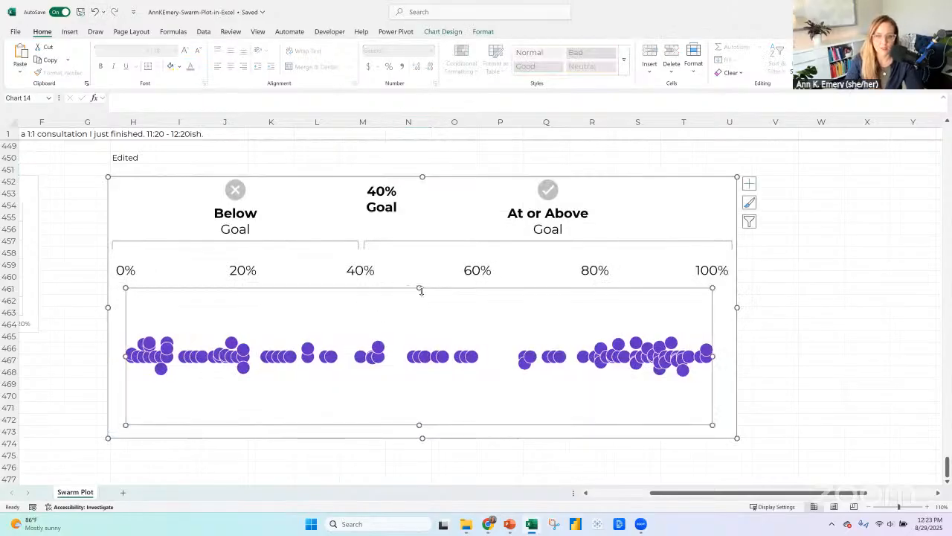
left_click_drag(419, 288, 419, 303)
Remove the "40% Goal" text box's fill and place it so its "40%" overlaps the axis's 40% label.
left_click(397, 214)
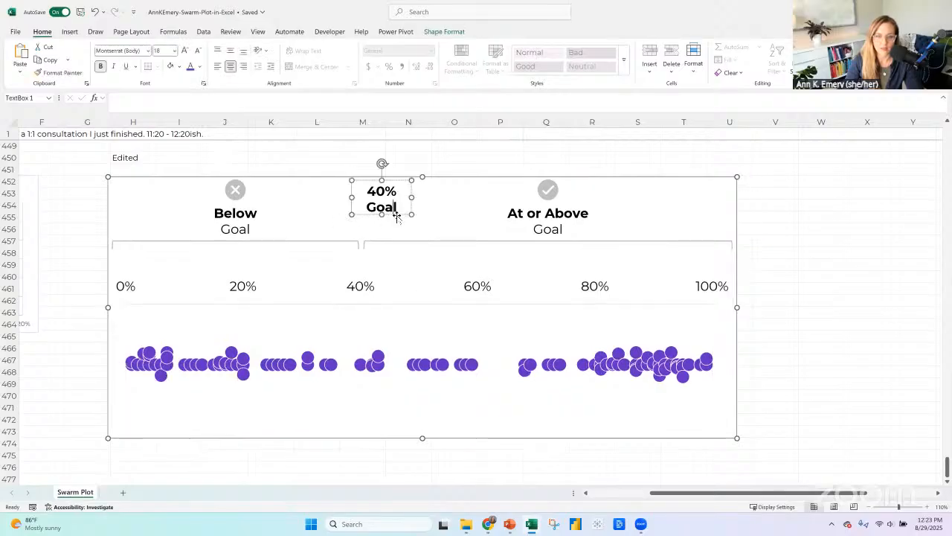
left_click(447, 34)
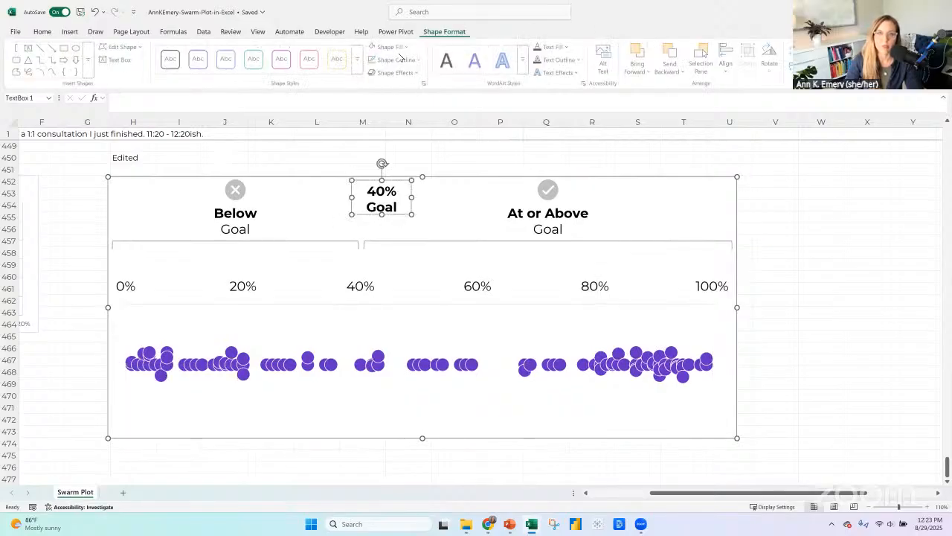
left_click(391, 46)
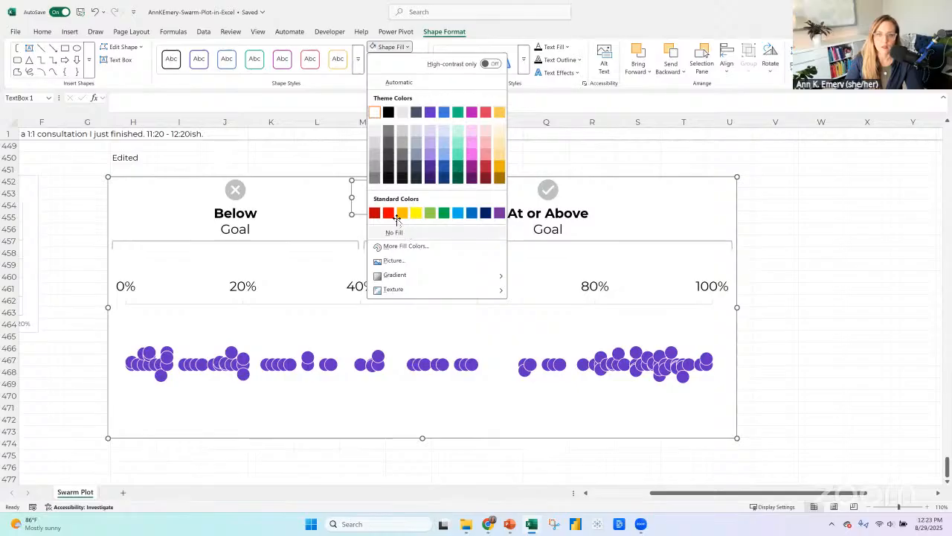
left_click(401, 232)
left_click_drag(397, 213, 361, 302)
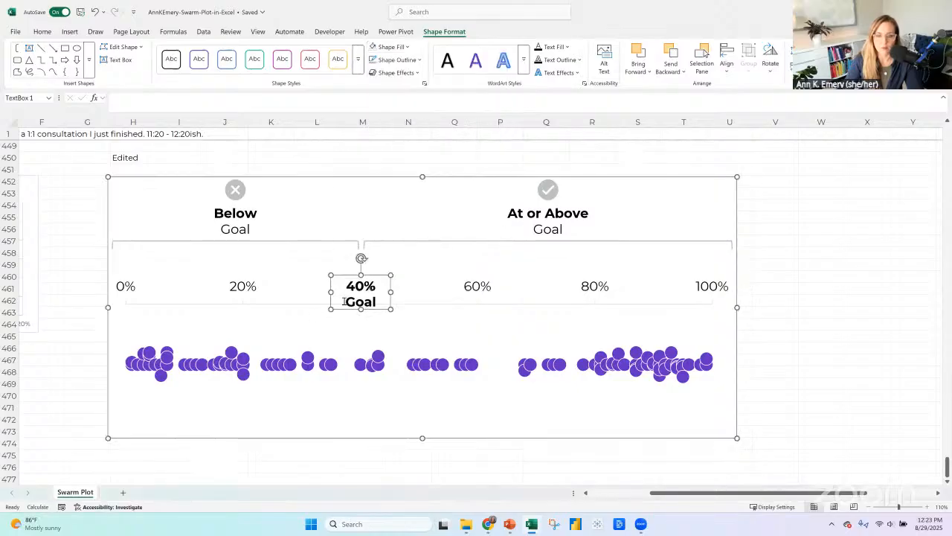
Reword the text box as "Goal:" above "40%" and raise it until "40%" covers the axis's 40% label.
left_click(345, 302)
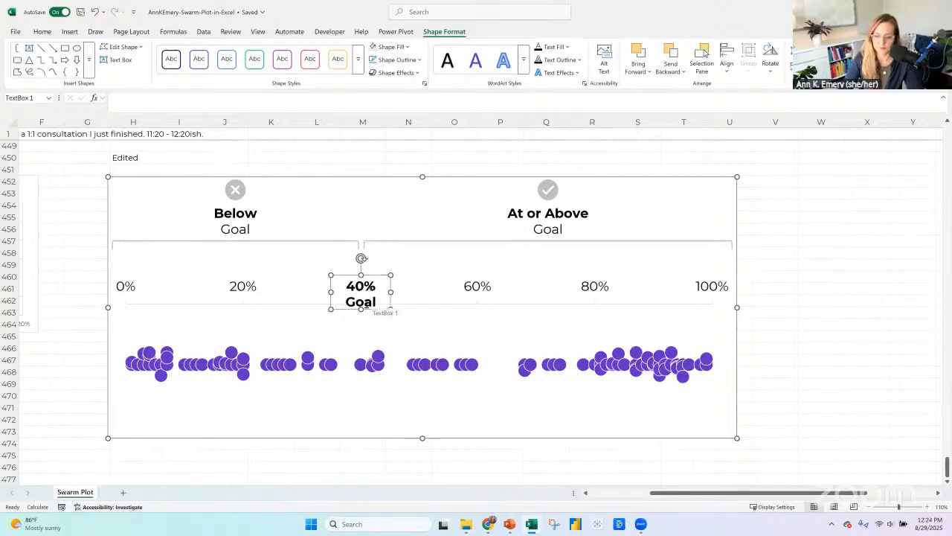
left_click(344, 285)
type("Goal:")
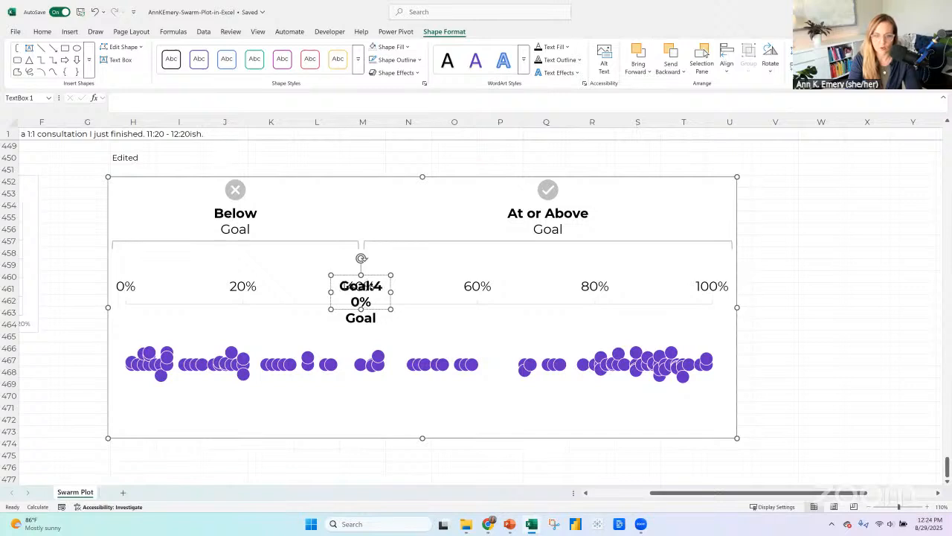
double_click(362, 318)
key("BackSpace")
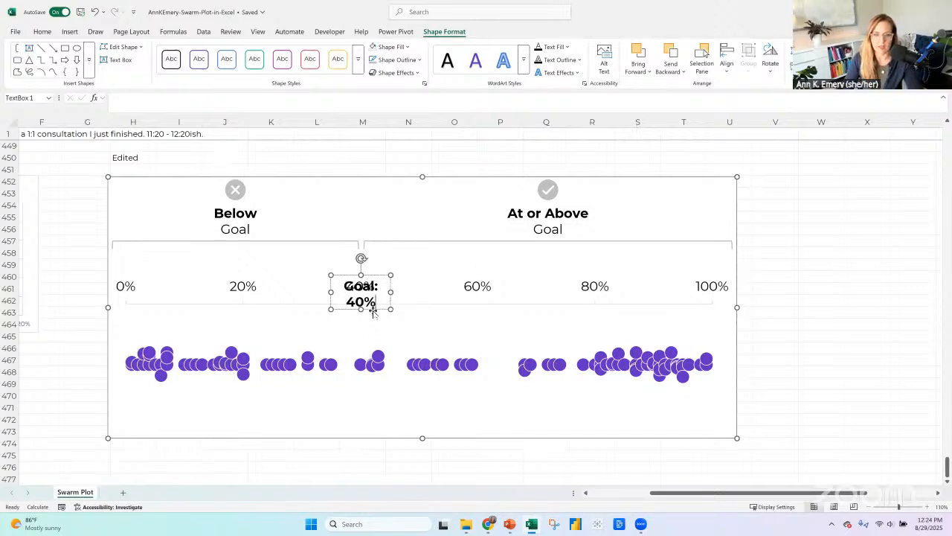
left_click_drag(372, 310, 372, 293)
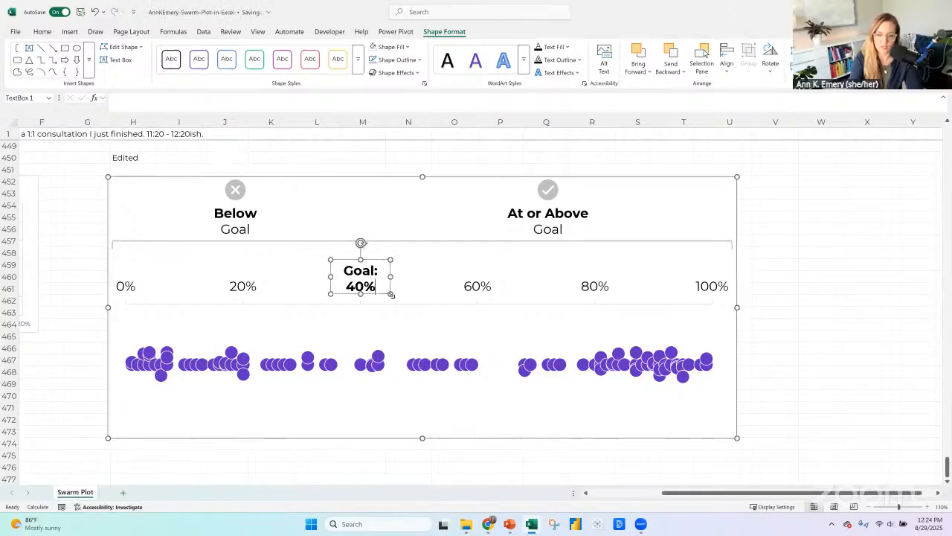
Add "of patients screened" beneath "40%" in the goal label and widen the text box.
key("Return")
type("Scre")
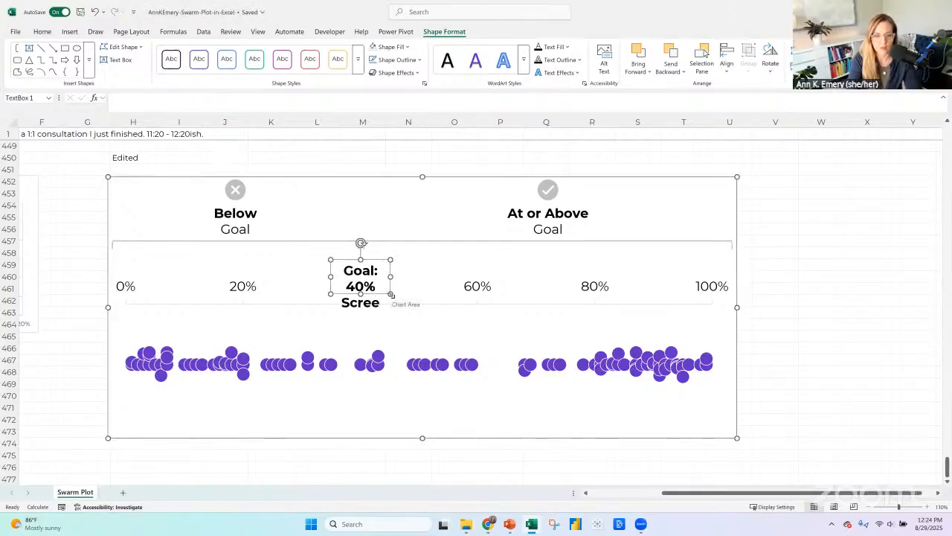
key("BackSpace")
key("BackSpace")
key("BackSpace")
type("of par")
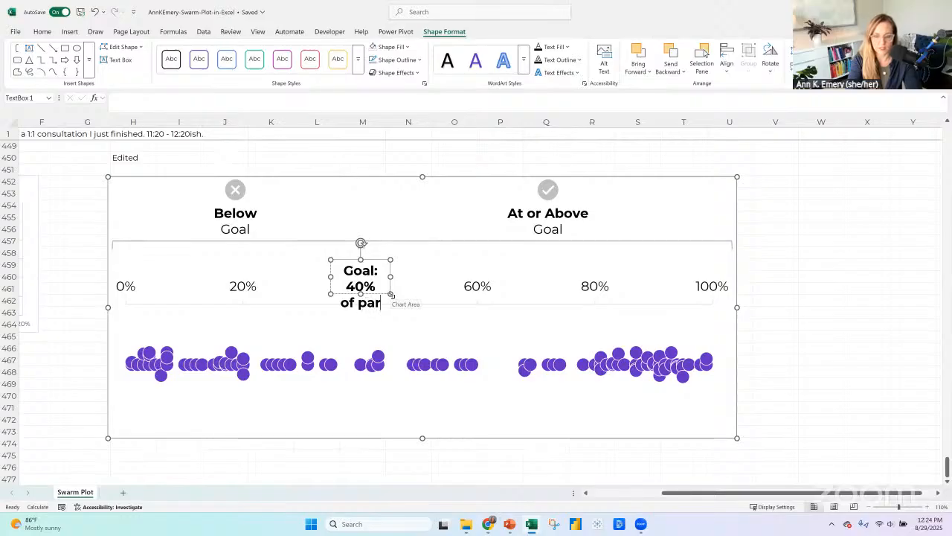
key("BackSpace")
type("tients screened")
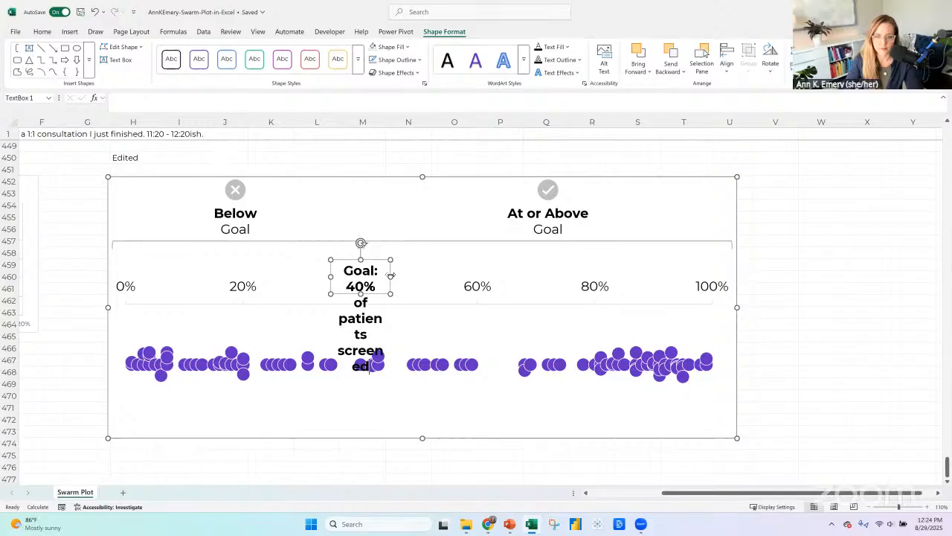
left_click_drag(390, 276, 469, 276)
Remove the bold from "of patients screened", heighten the text box, and center it over the axis's 40% label.
left_click_drag(363, 302, 449, 316)
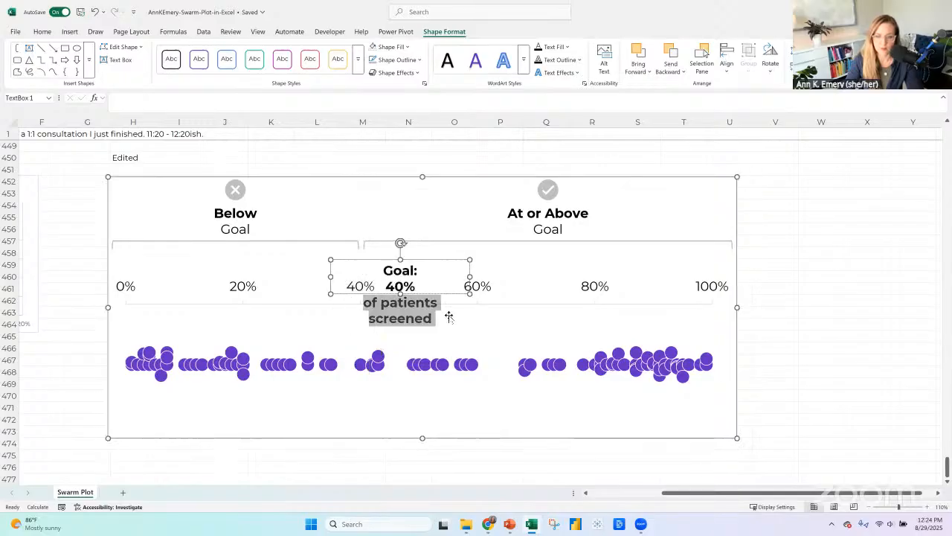
key("ctrl+b")
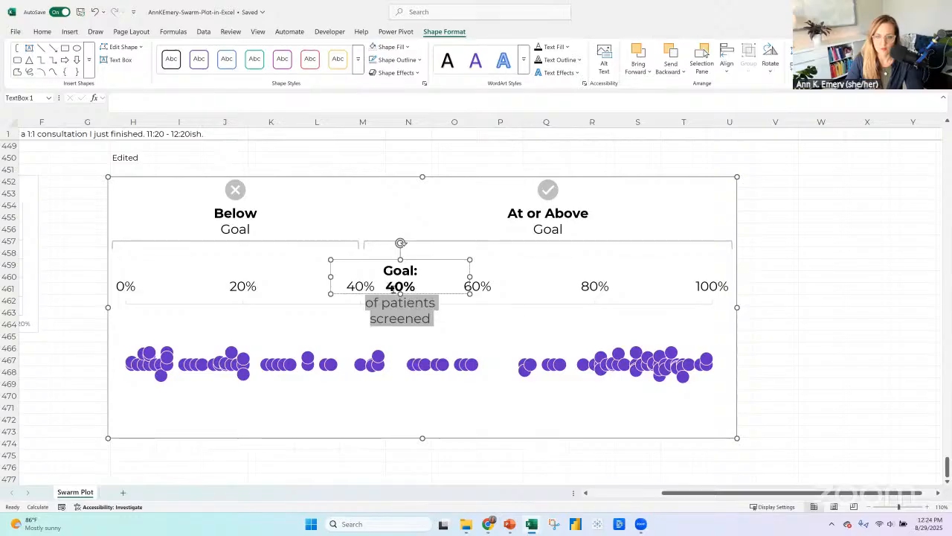
left_click(424, 295)
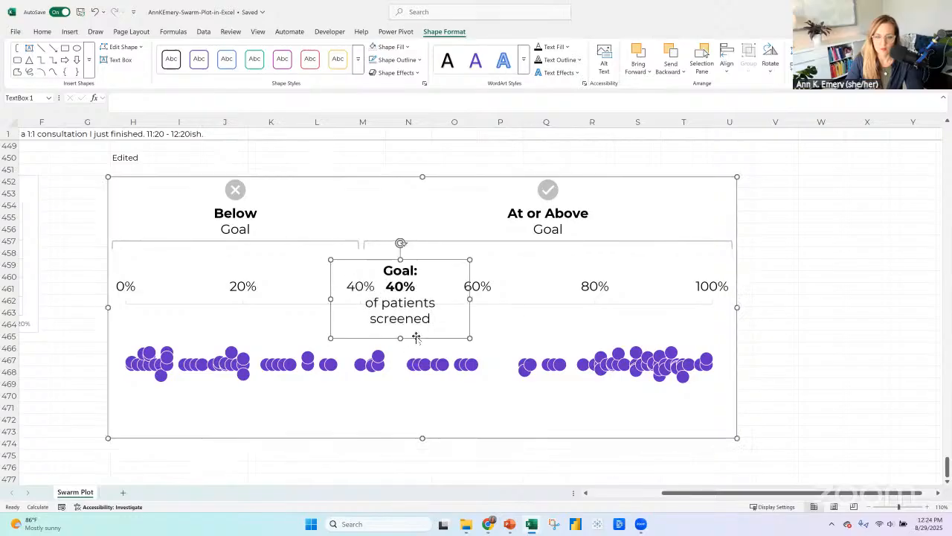
left_click_drag(404, 335, 386, 336)
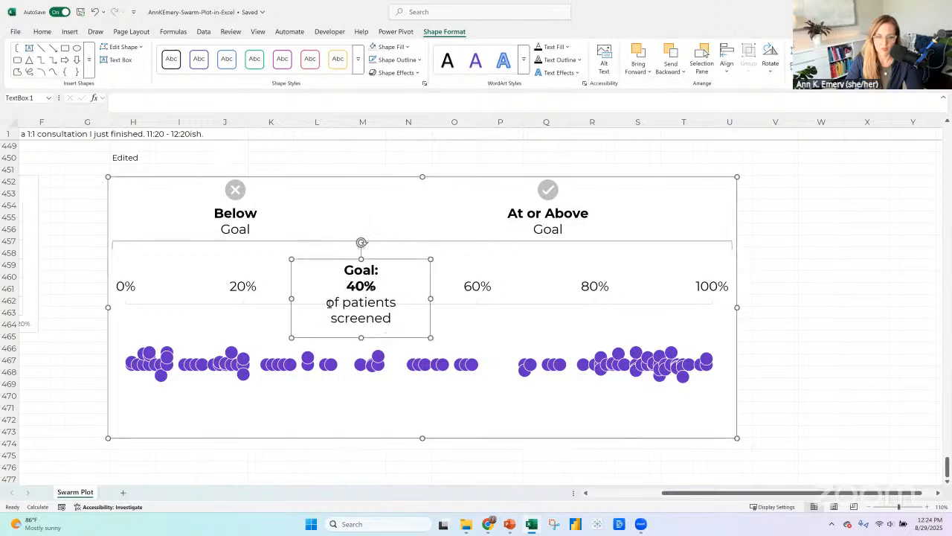
Delete "of patients screened" and its empty line from the goal label.
left_click_drag(326, 302, 410, 319)
key("BackSpace")
key("BackSpace")
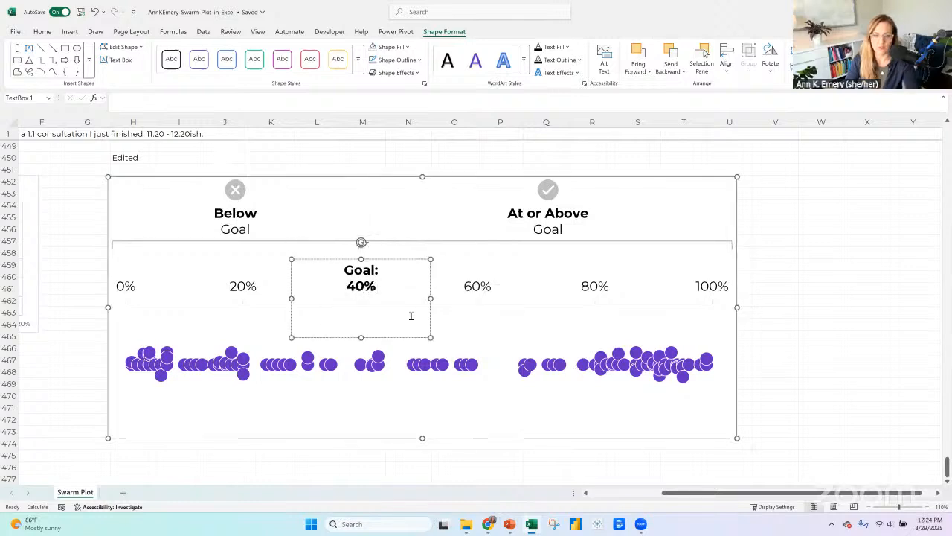
Shrink the goal text box to fit tightly around "Goal: 40%" and fill it with white.
left_click_drag(360, 337, 361, 297)
left_click_drag(430, 278, 371, 261)
left_click(404, 47)
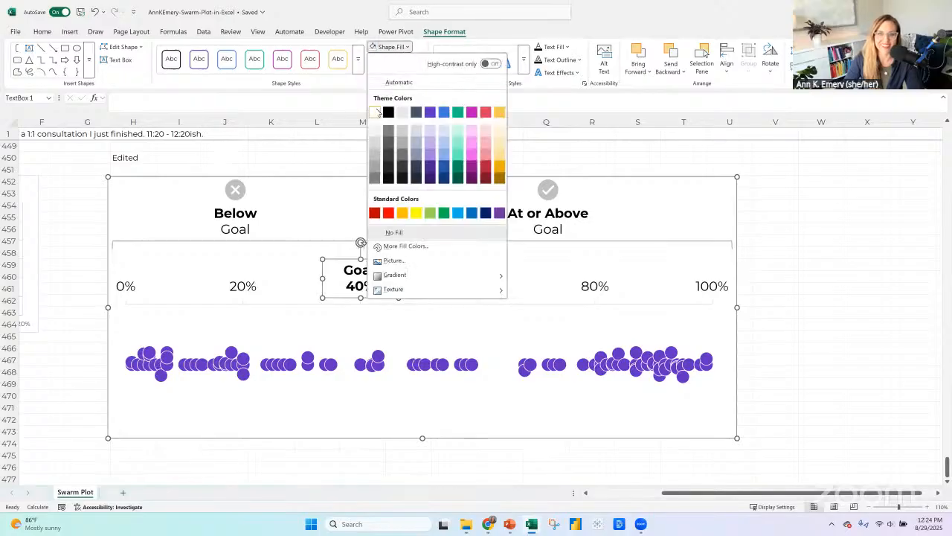
left_click(376, 108)
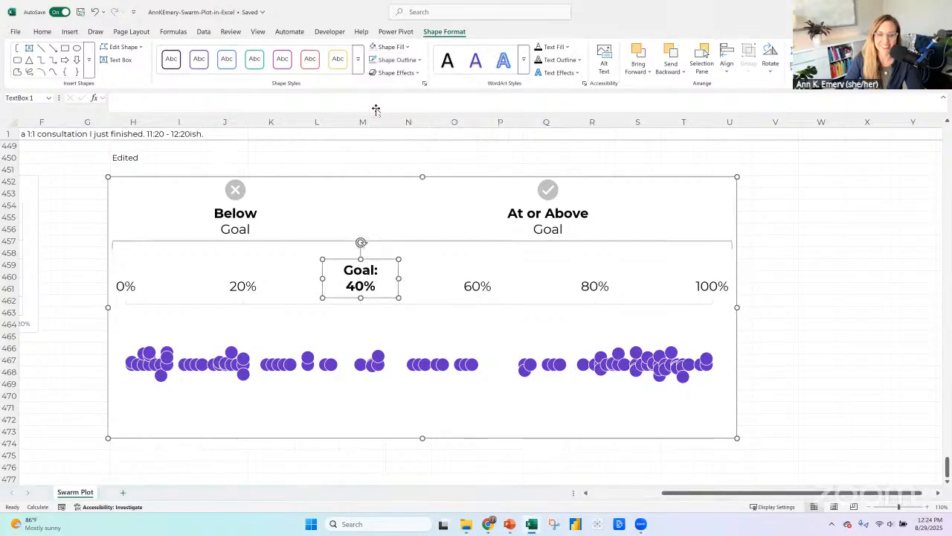
left_click(865, 325)
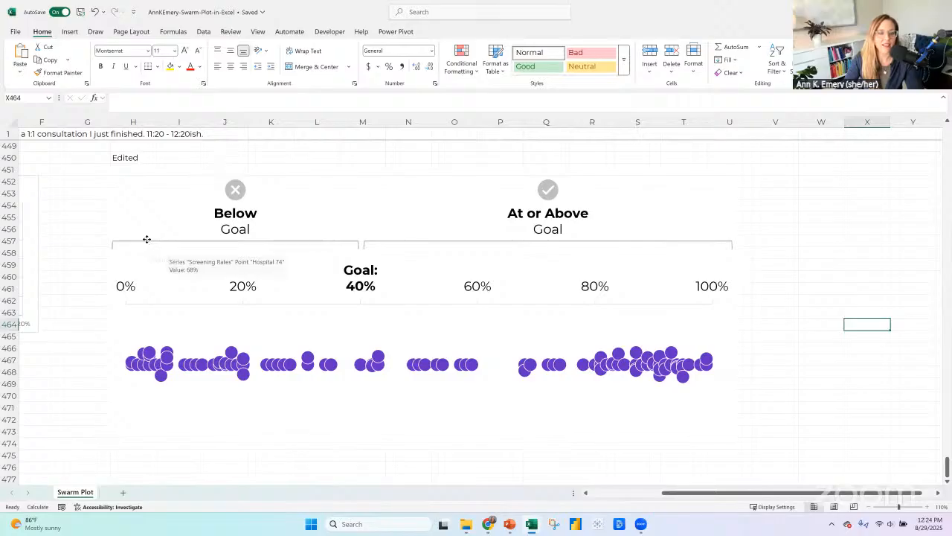
Set the percentage axis's major tick marks to Inside so they point toward the dots.
left_click(146, 239)
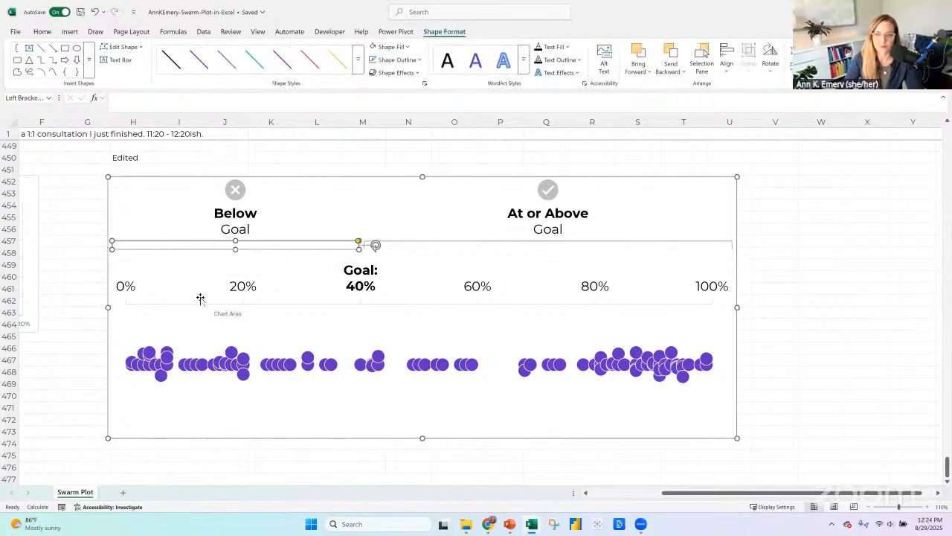
left_click(128, 291)
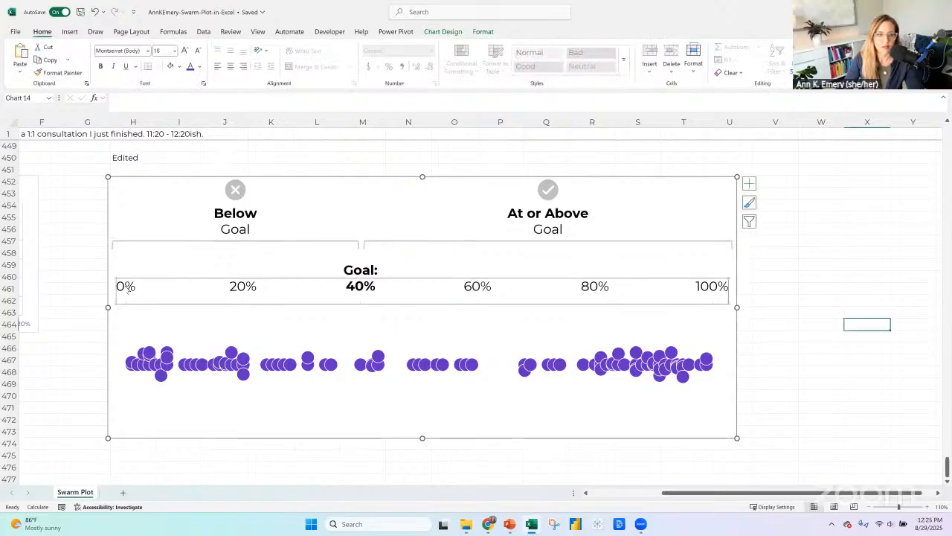
right_click(128, 291)
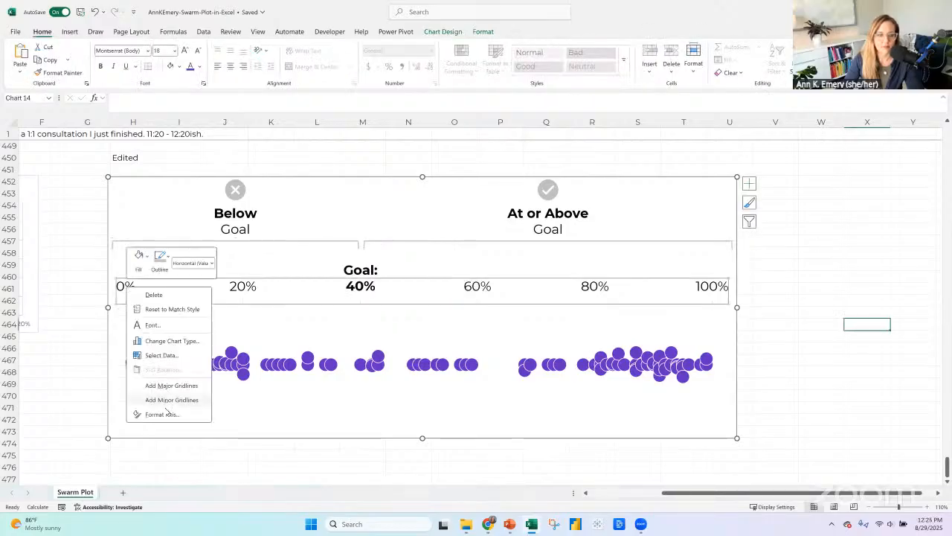
left_click(178, 413)
left_click(838, 397)
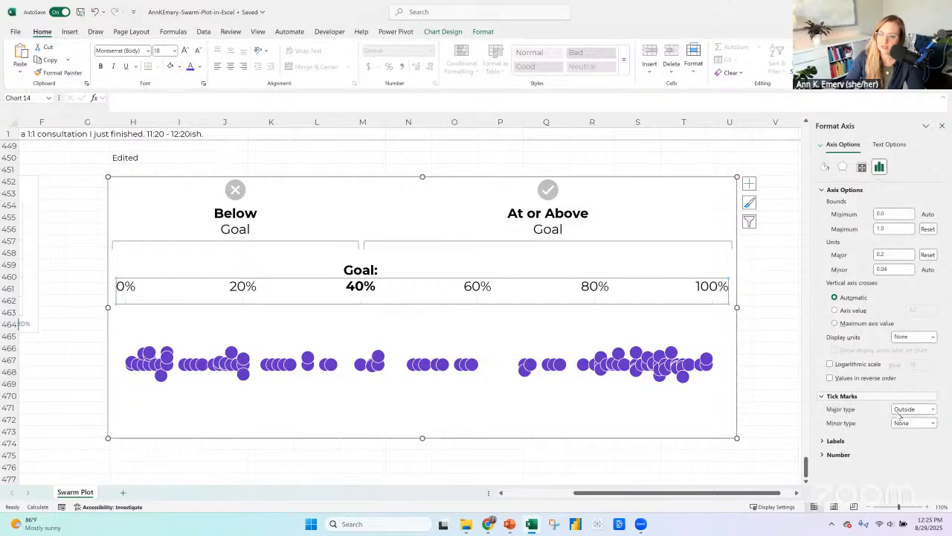
left_click(932, 409)
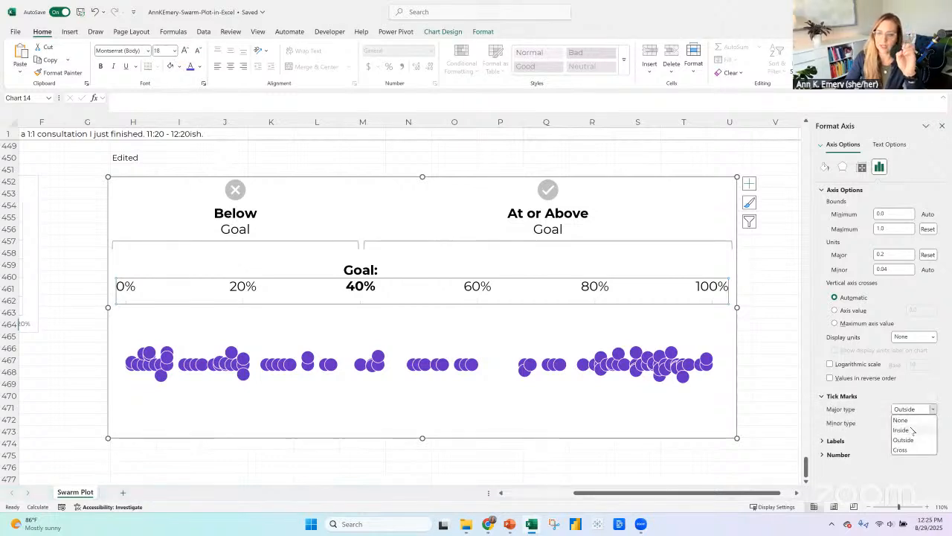
left_click(914, 430)
left_click(771, 267)
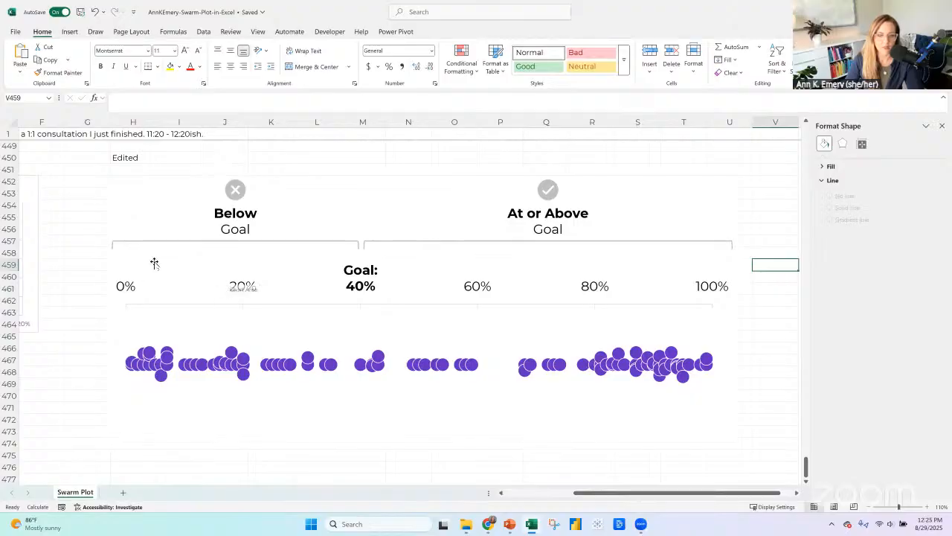
Move the below-goal bracket down onto the percentage axis line and shorten it to span from 0% to 40%.
left_click(313, 242)
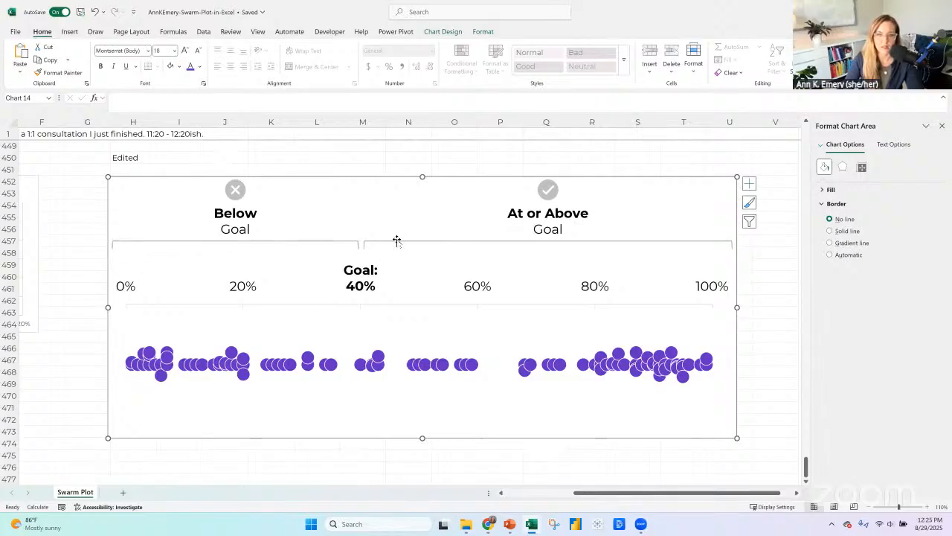
left_click(429, 244)
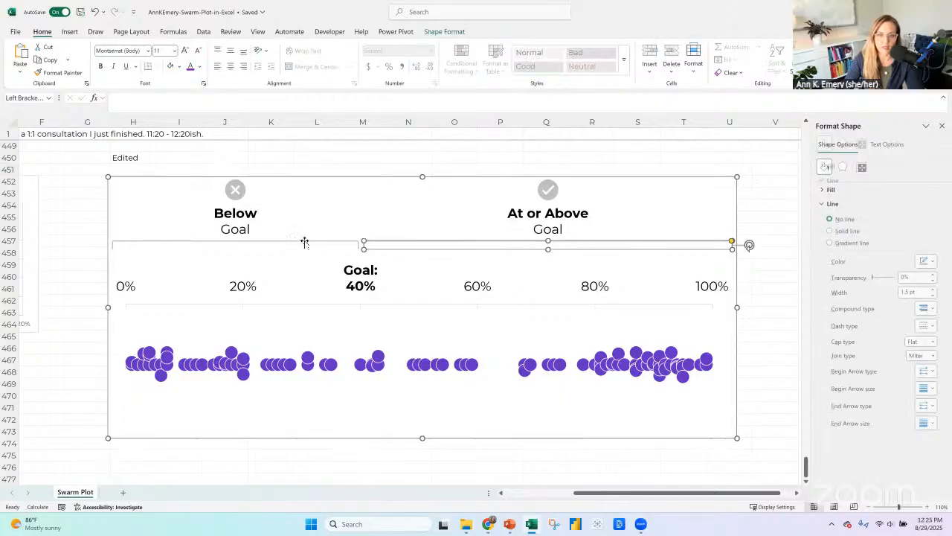
left_click(275, 240)
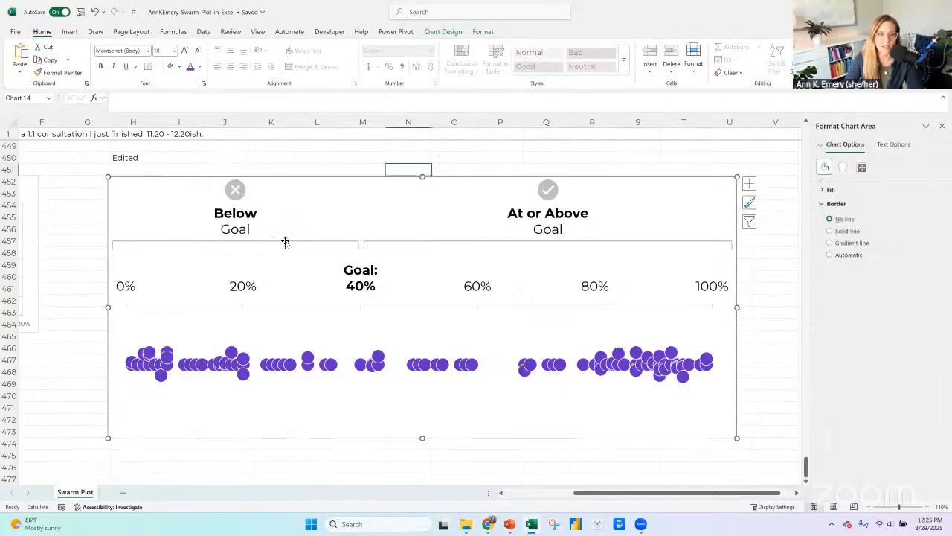
left_click(347, 241)
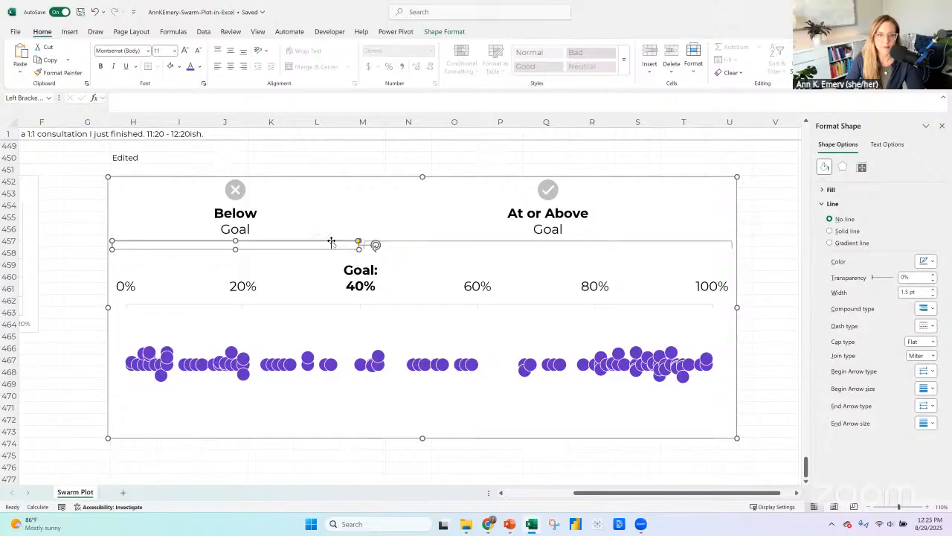
left_click_drag(331, 242, 287, 305)
left_click(277, 242)
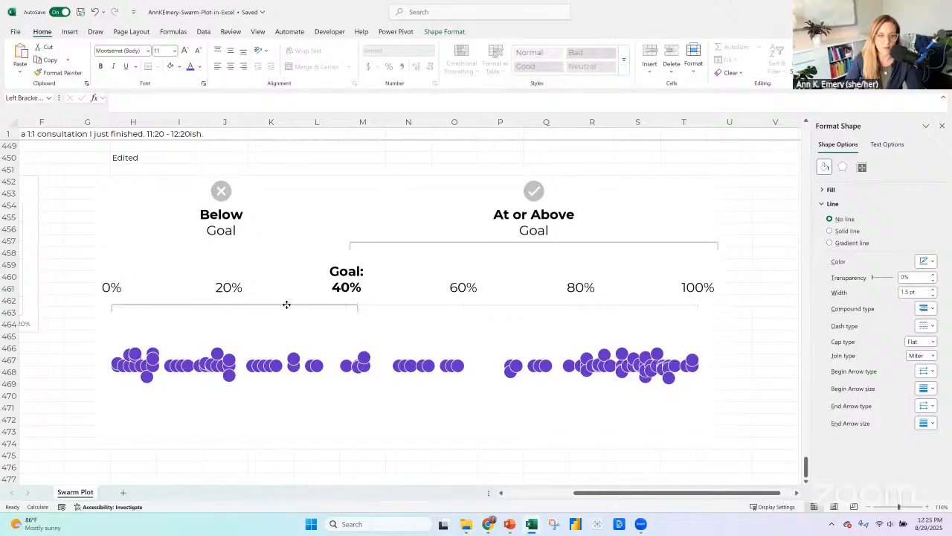
left_click(344, 310)
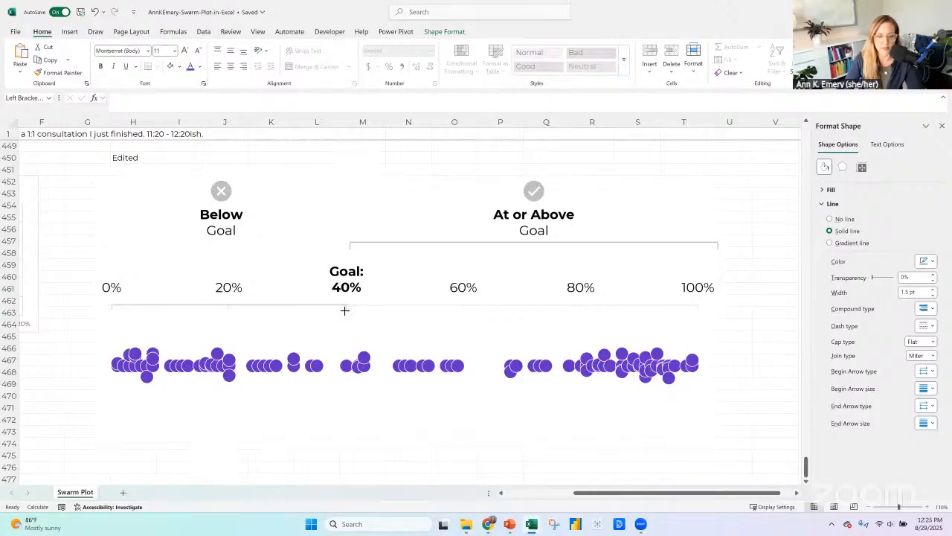
left_click(344, 310)
Lighten the below-goal bracket's outline by one shade, to the second-lightest theme gray.
left_click(445, 32)
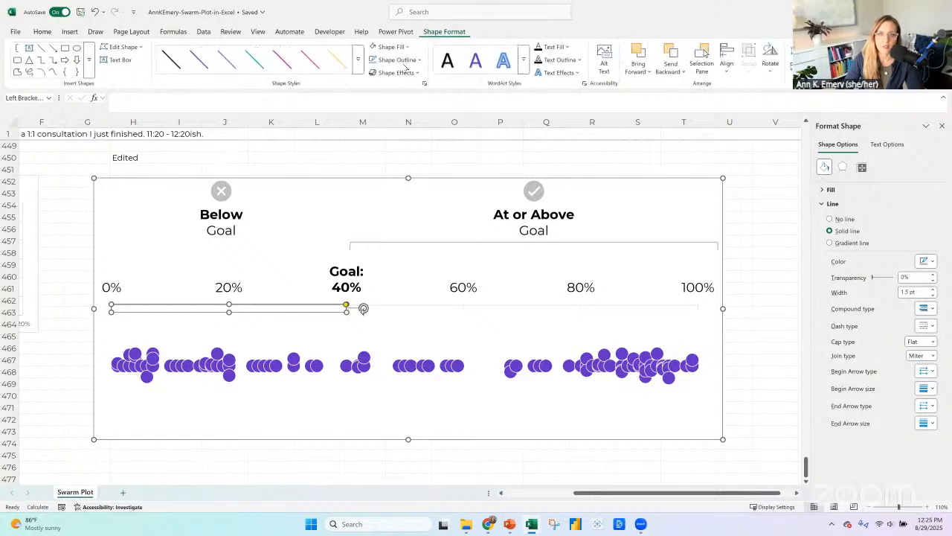
left_click(395, 59)
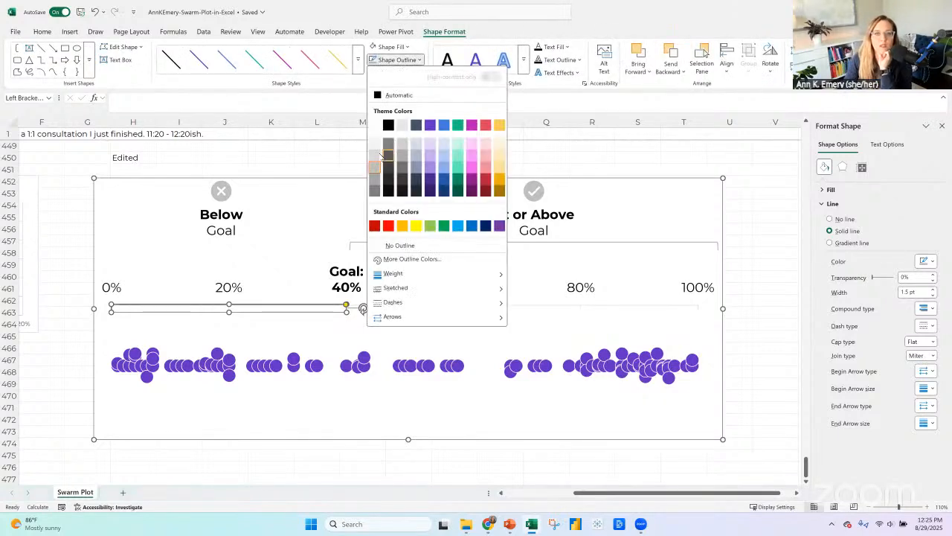
key("Escape")
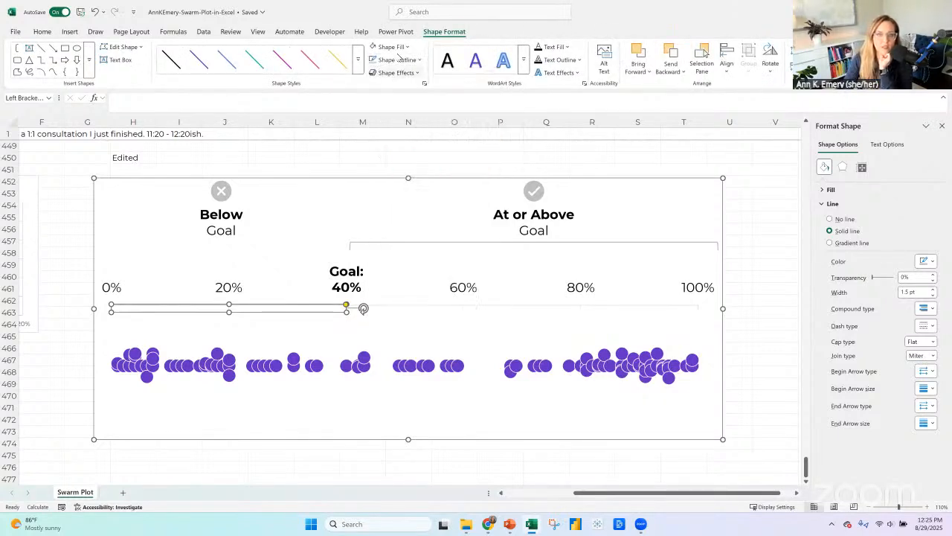
Check the line weight of the below-goal bracket against that of the percentage axis.
left_click(399, 58)
mouse_move(407, 275)
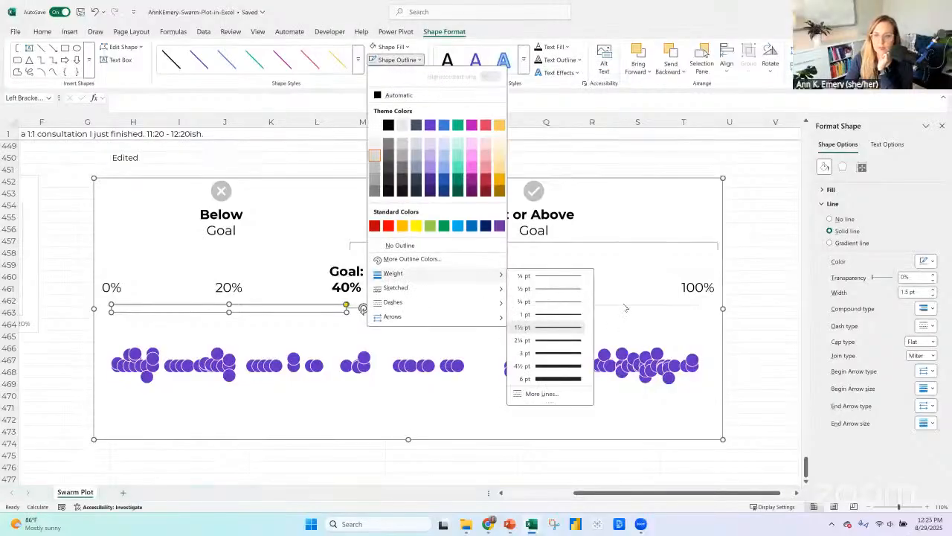
key("Escape")
left_click(541, 307)
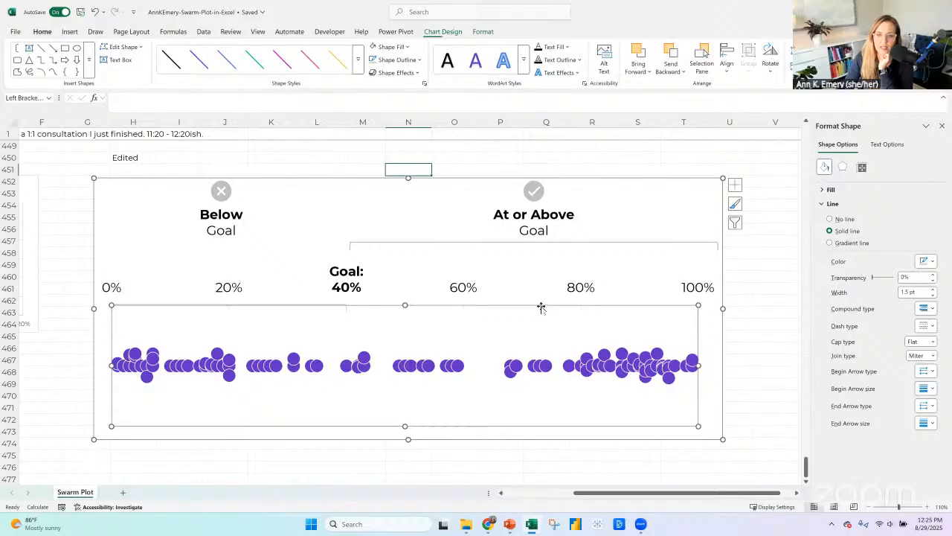
left_click(465, 292)
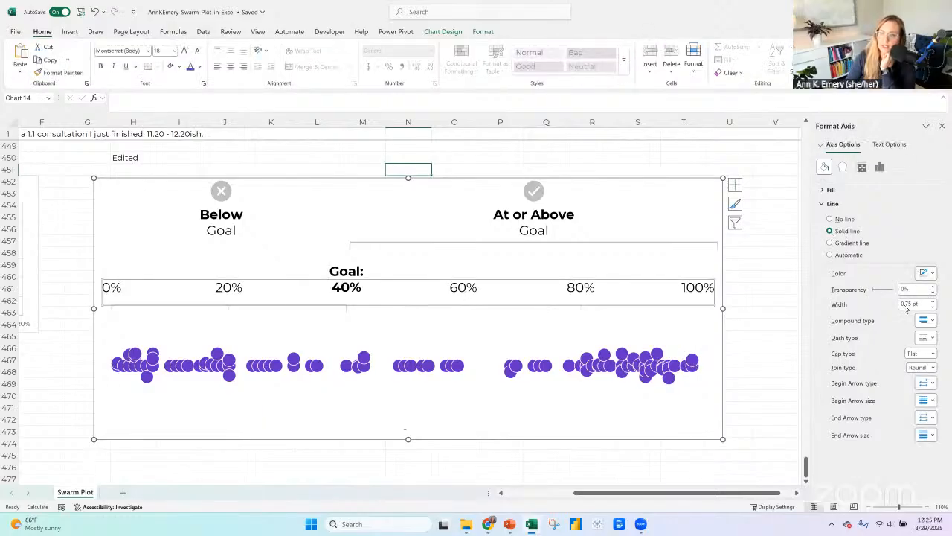
left_click(307, 305)
left_click(308, 305)
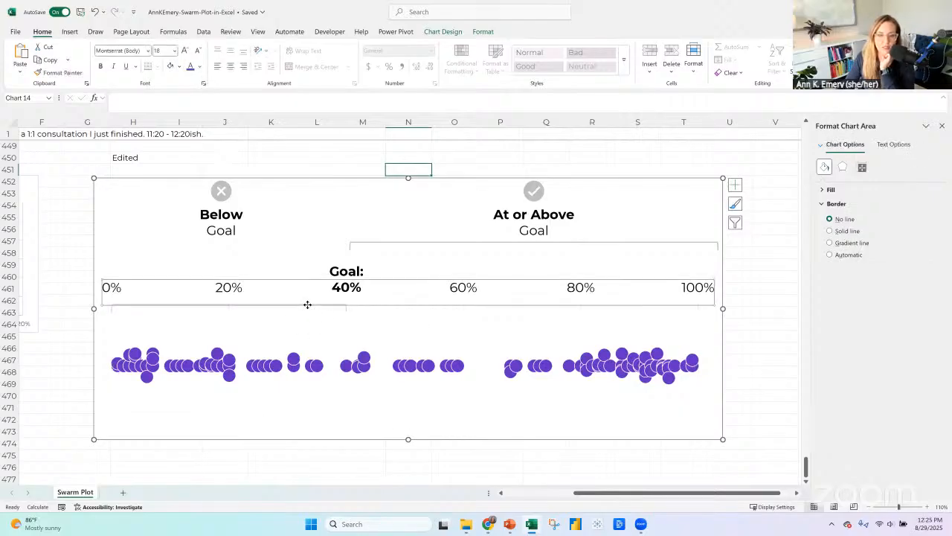
Open the outline weight choices for the below-goal bracket.
left_click(336, 307)
left_click(346, 308)
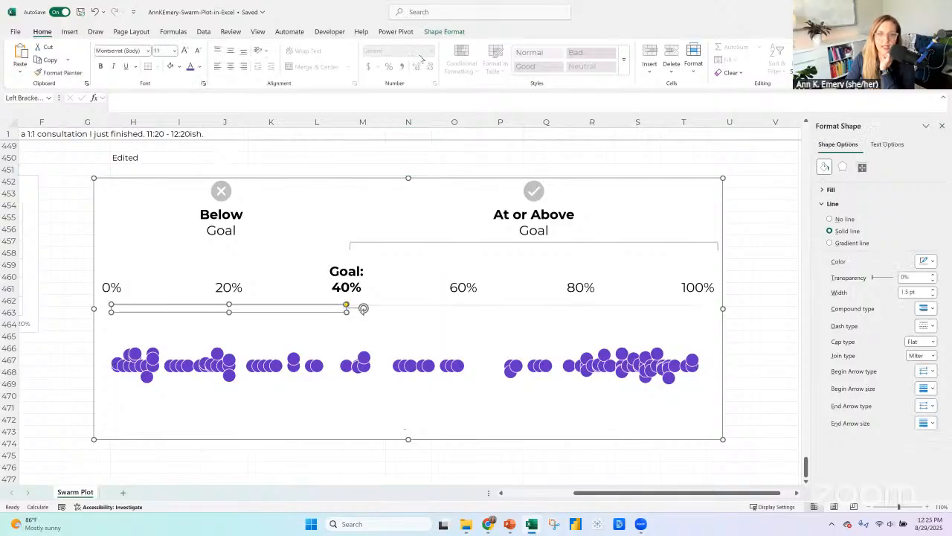
left_click(444, 31)
left_click(398, 60)
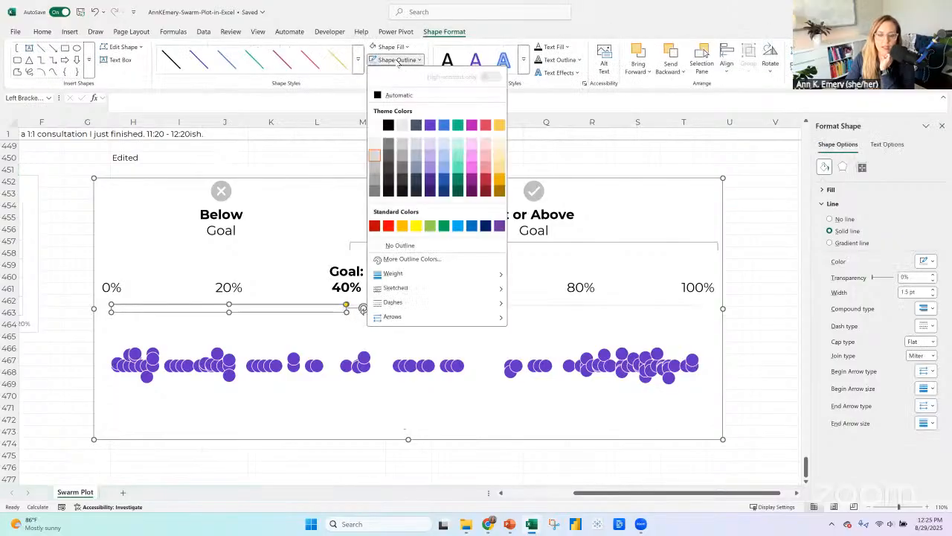
mouse_move(426, 275)
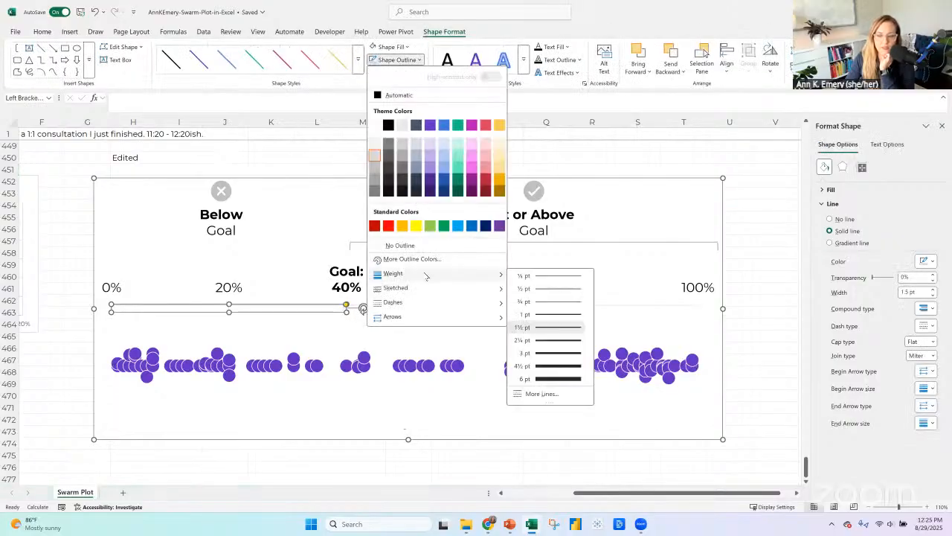
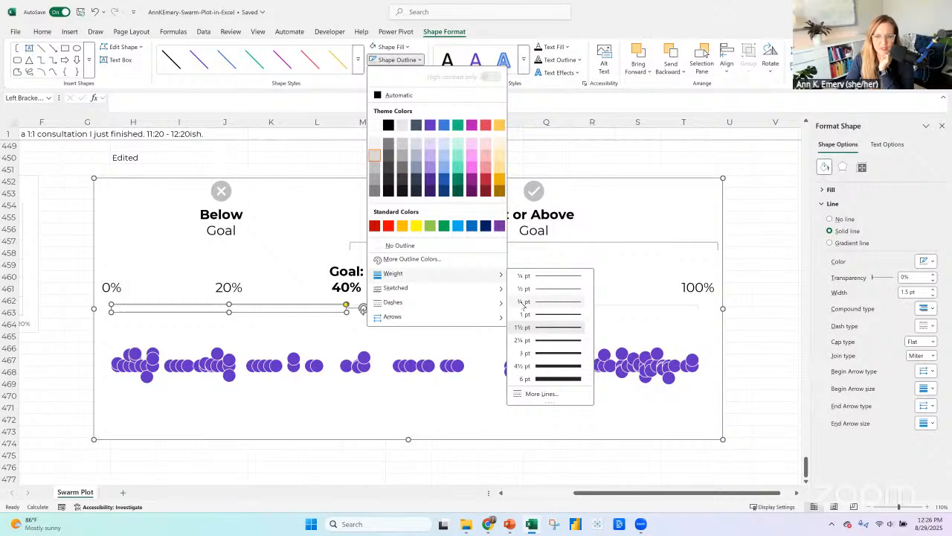
Set the below-goal bracket's outline weight to ¾ pt and copy its formatting onto the at-or-above bracket with Format Painter.
left_click(524, 302)
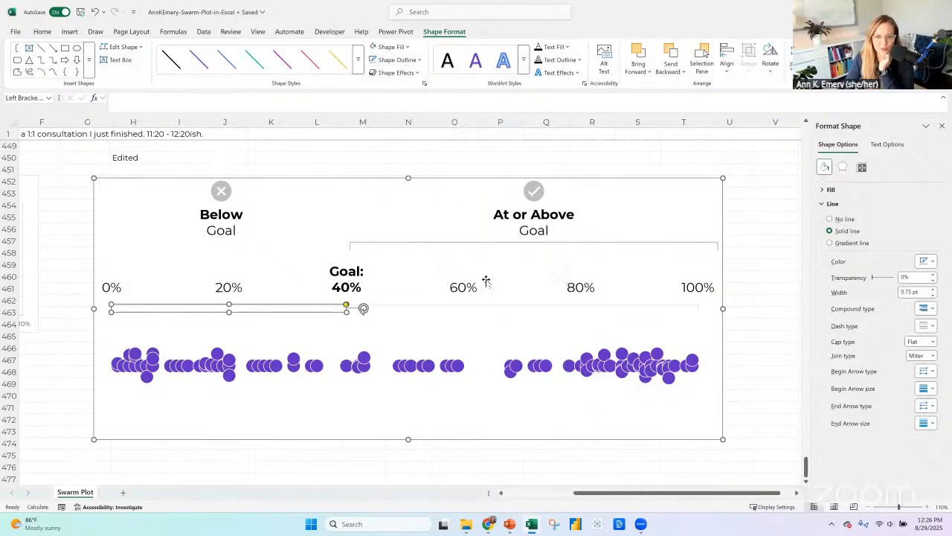
left_click(428, 242)
left_click(428, 242)
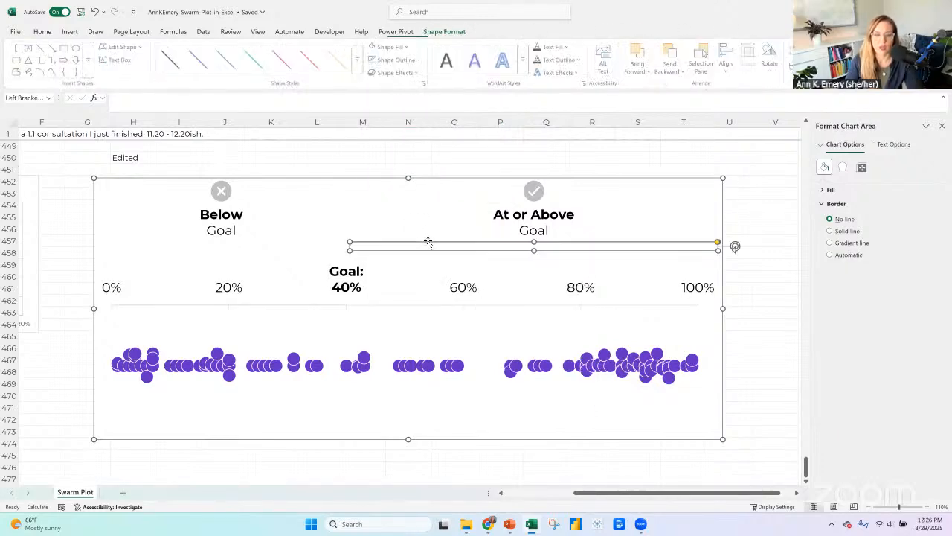
left_click(304, 303)
left_click(323, 304)
left_click(346, 310)
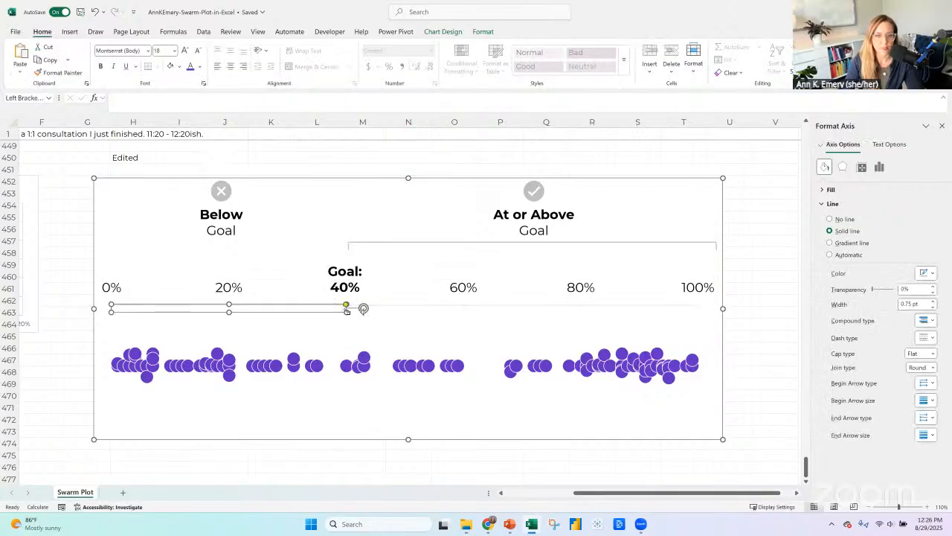
left_click(61, 74)
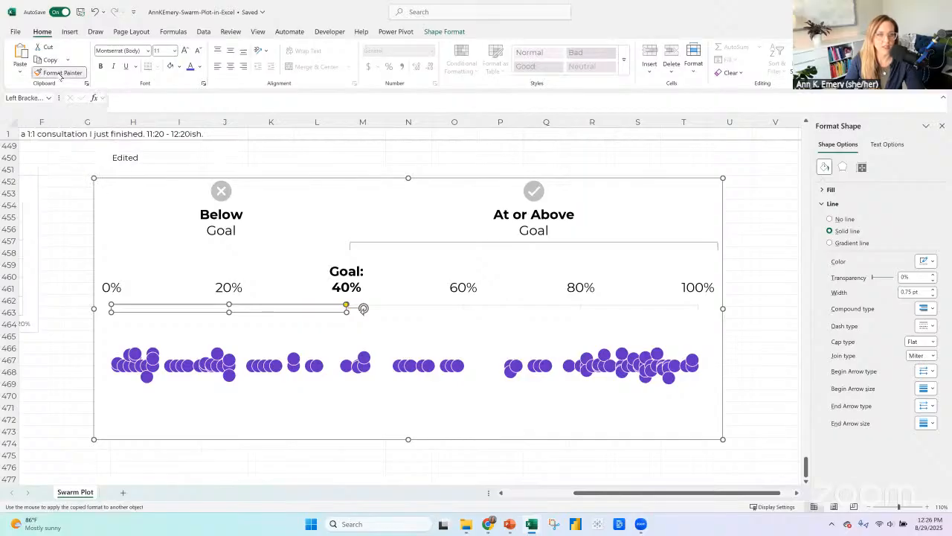
left_click(383, 246)
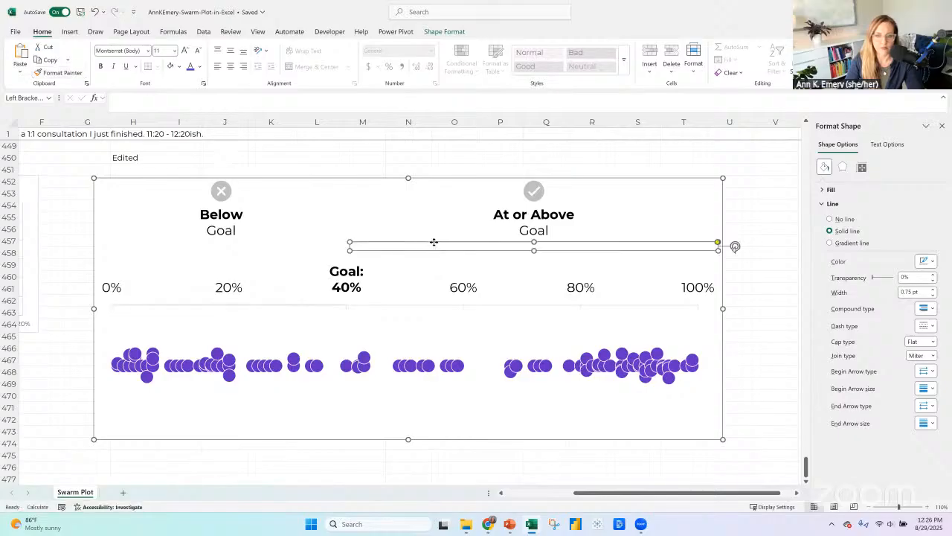
key("Escape")
key("Escape")
Move the at-or-above bracket down onto the percentage axis line and fit it to span from 40% to 100%.
left_click(403, 243)
left_click(402, 243)
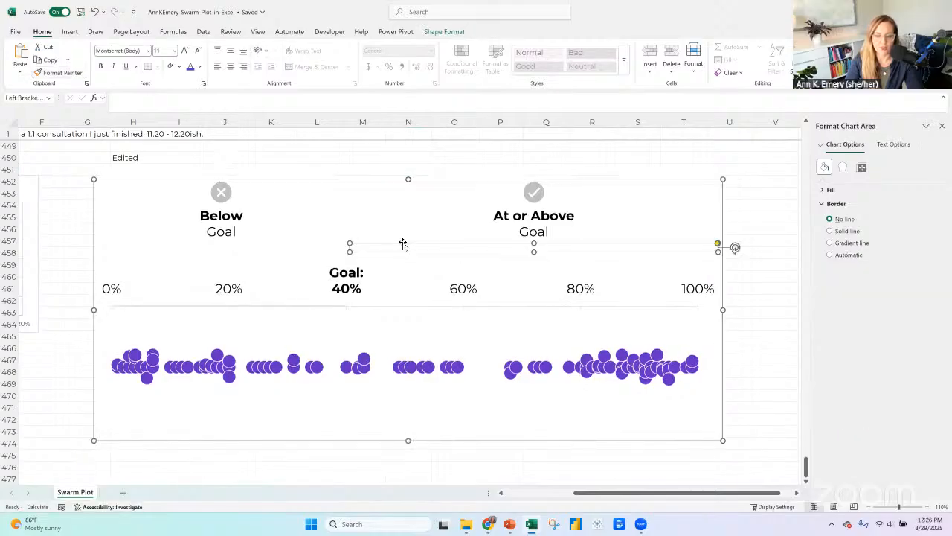
left_click_drag(413, 251, 347, 312)
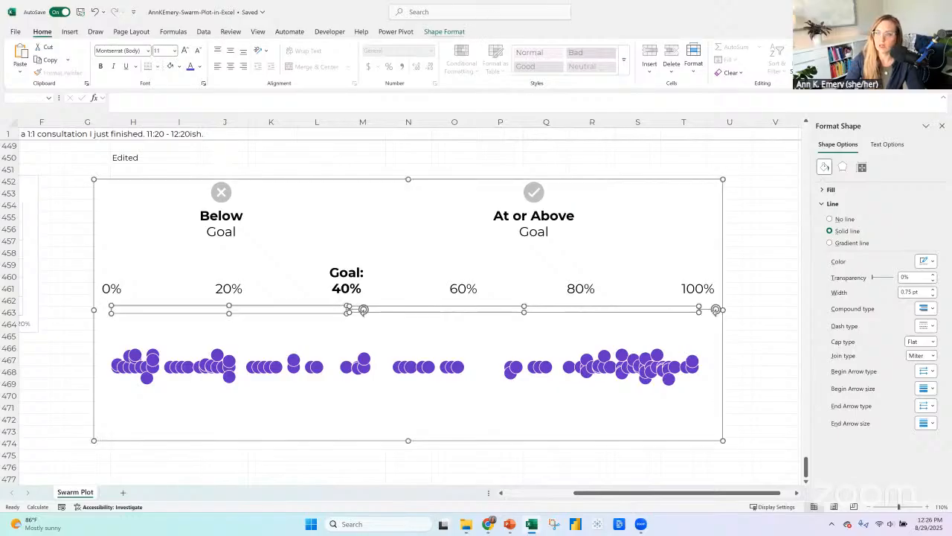
Give both selected brackets the same reduced height and align them by their top edges.
left_click(444, 32)
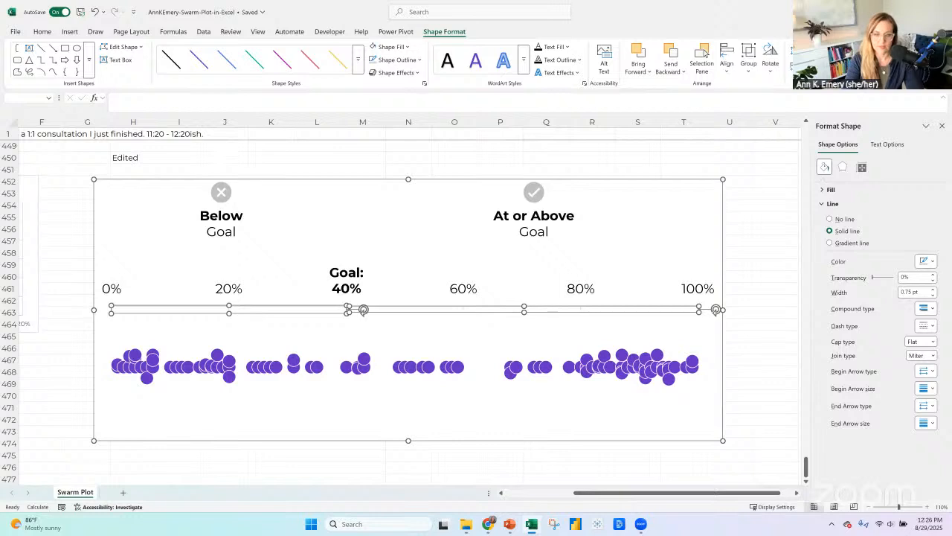
key("Return")
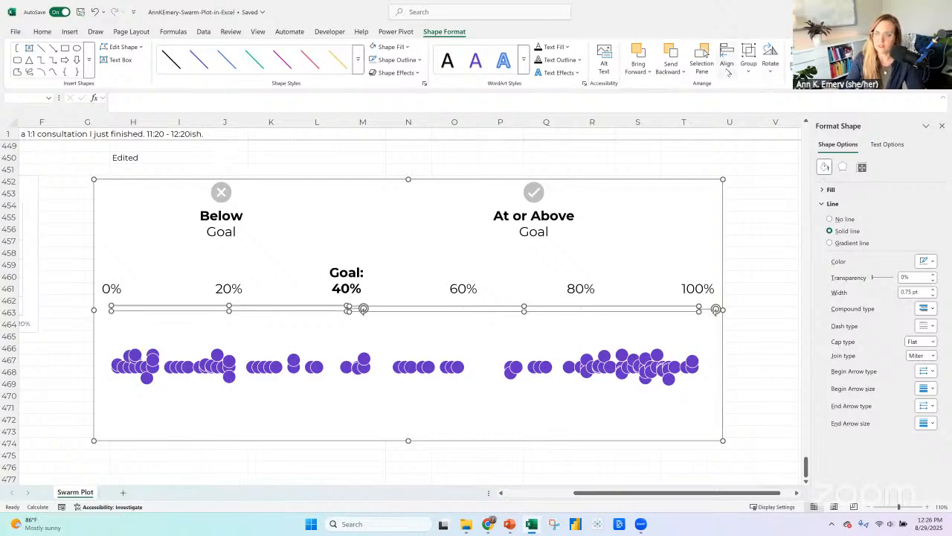
left_click(728, 68)
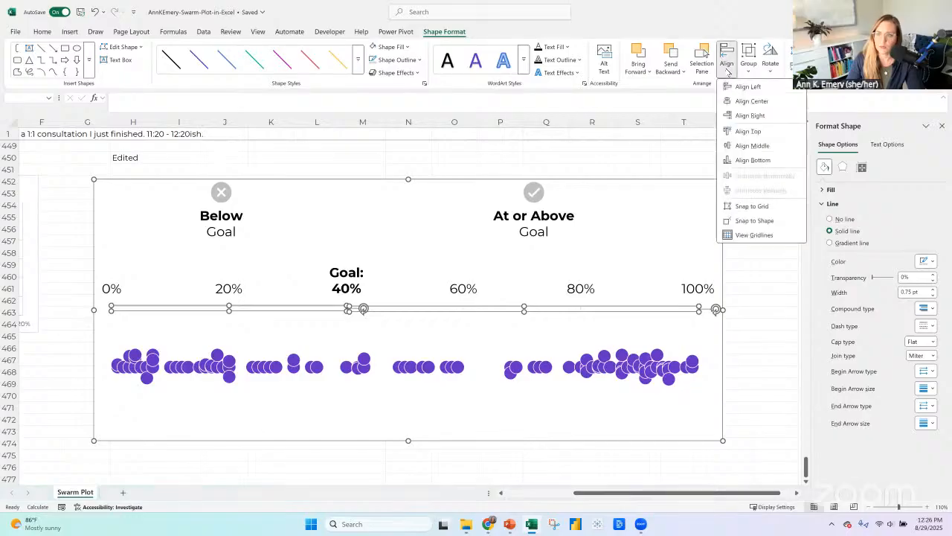
left_click(746, 130)
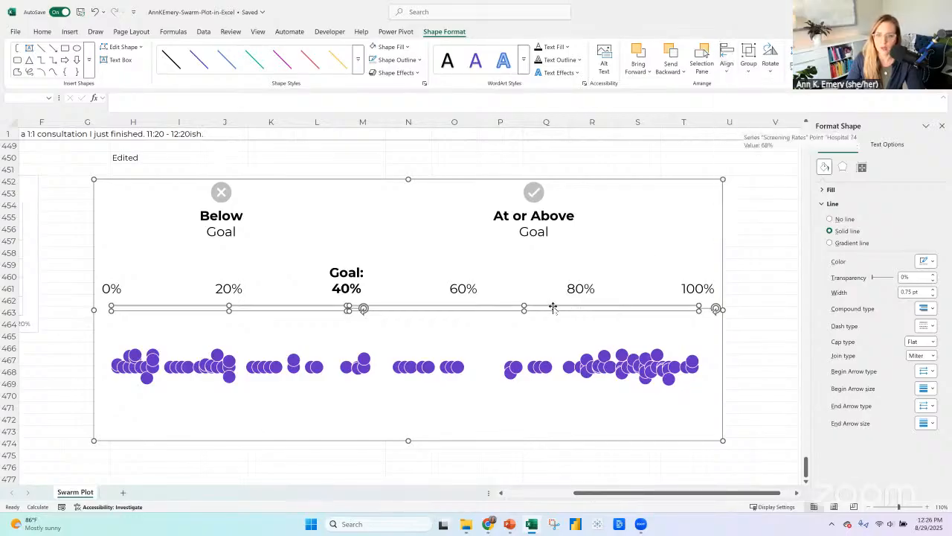
left_click(549, 308)
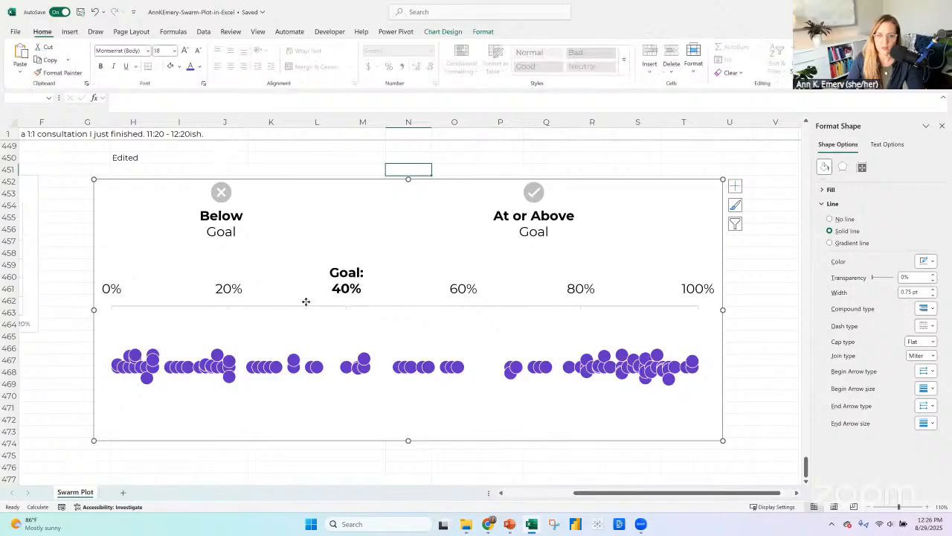
Select both brackets and raise them together off the axis line to just beneath the Below Goal and At or Above Goal labels.
left_click(307, 305)
left_click(380, 309, "shift")
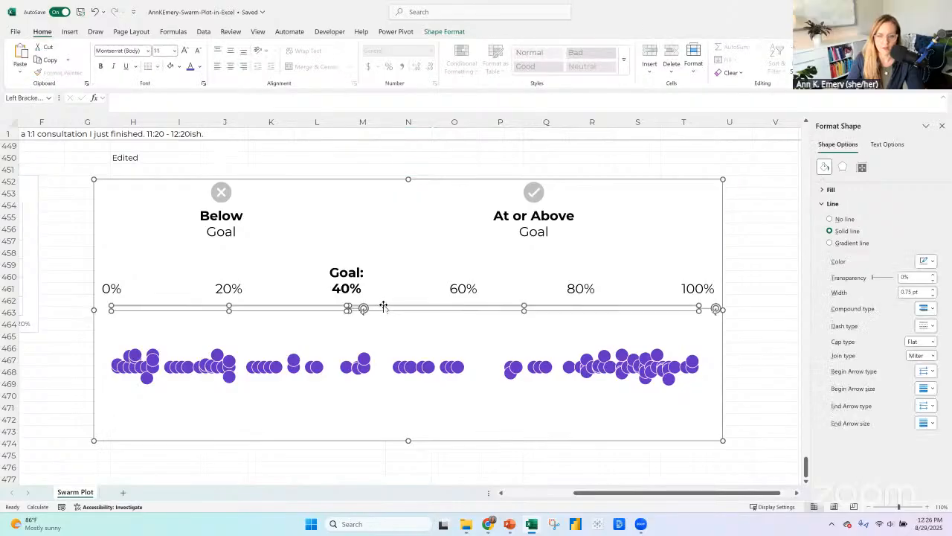
left_click(526, 255)
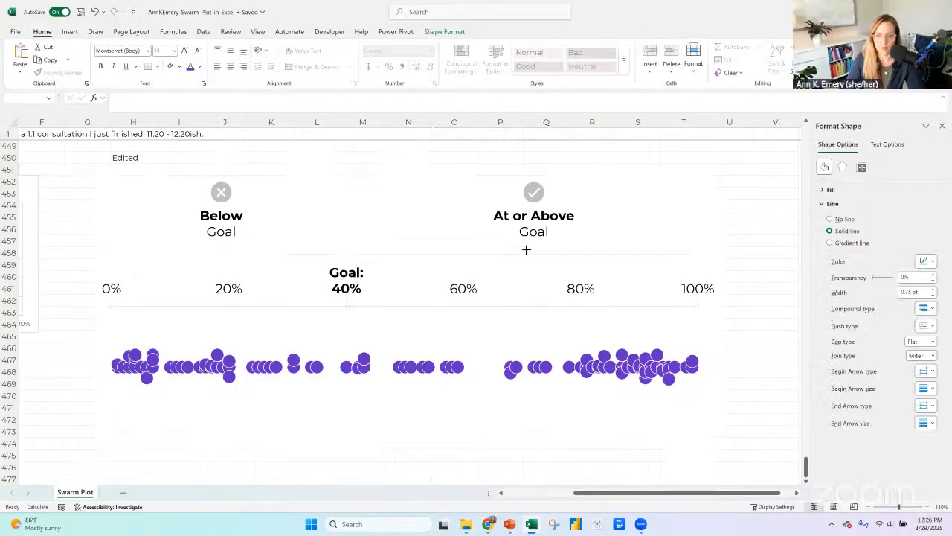
left_click(527, 246)
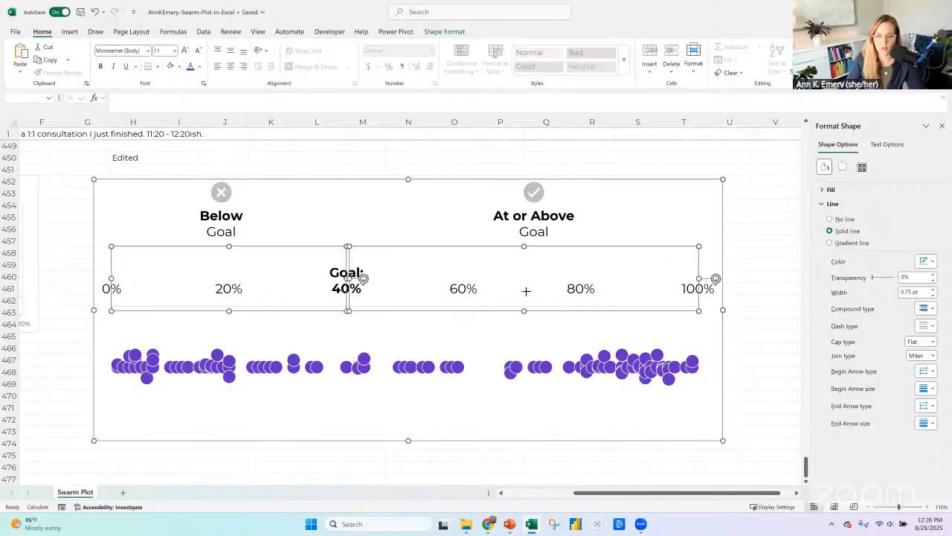
left_click(525, 279)
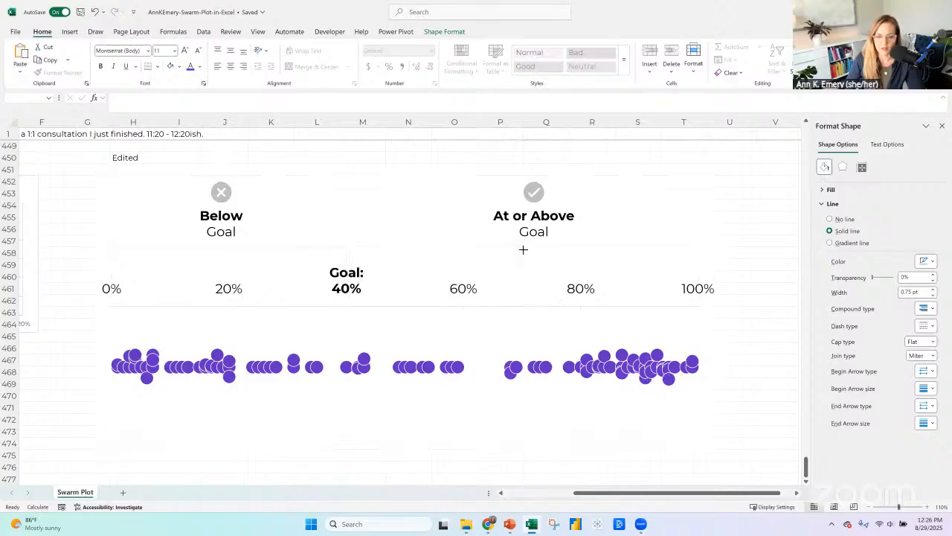
left_click(522, 250)
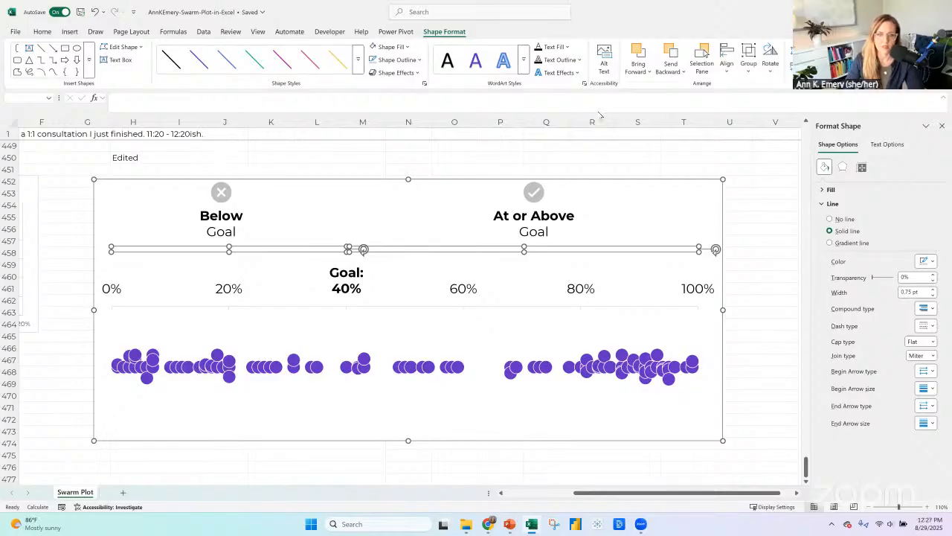
left_click(433, 178)
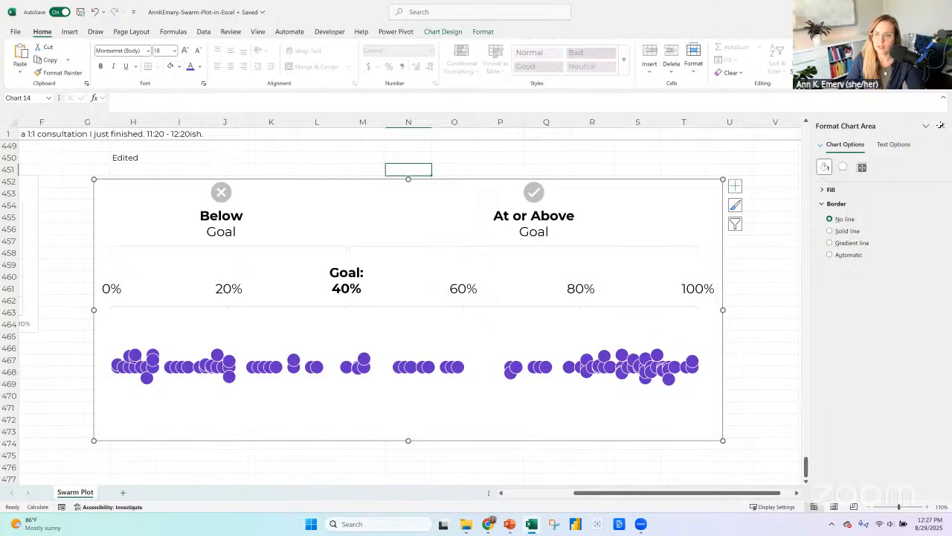
left_click(940, 125)
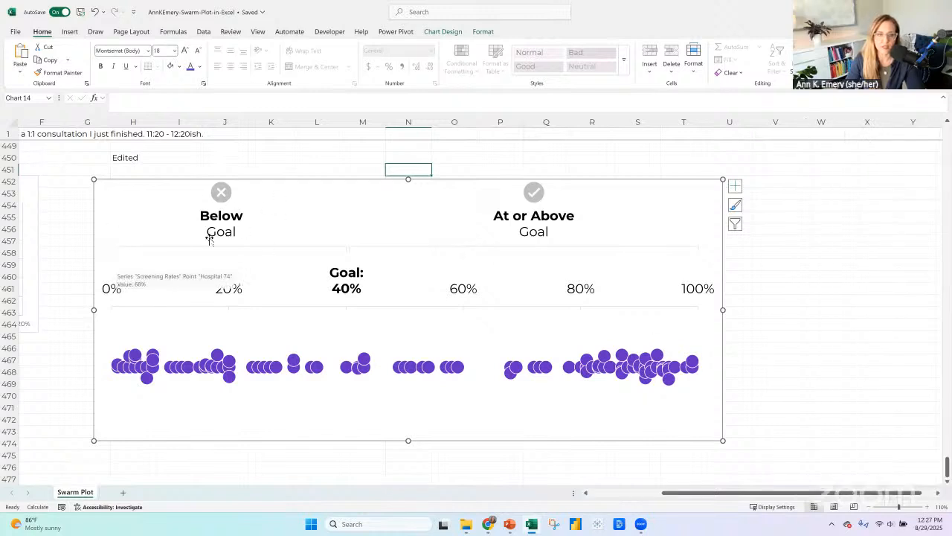
Count the hospitals below the 40% goal by selecting their screening rates in B340:B379 of the data table.
scroll(187, 227, "up", 5)
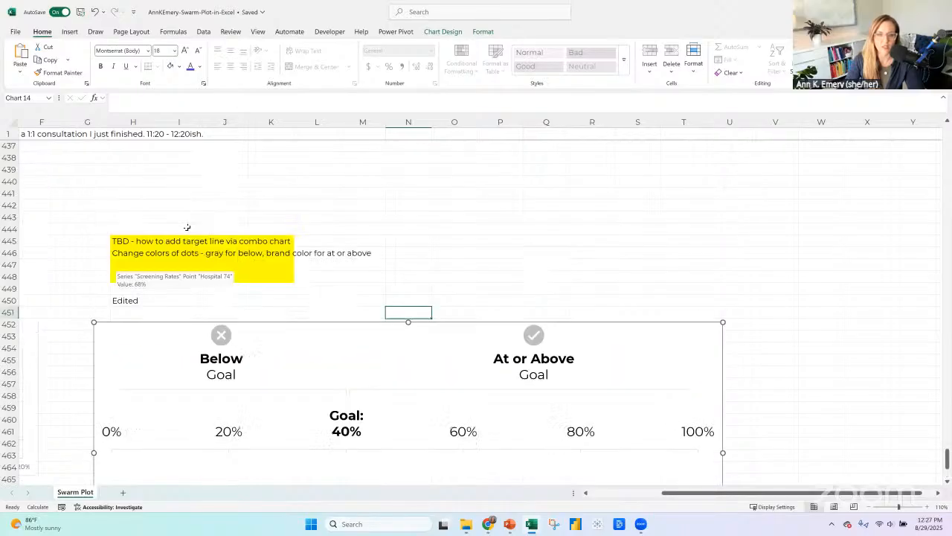
scroll(187, 227, "up", 1)
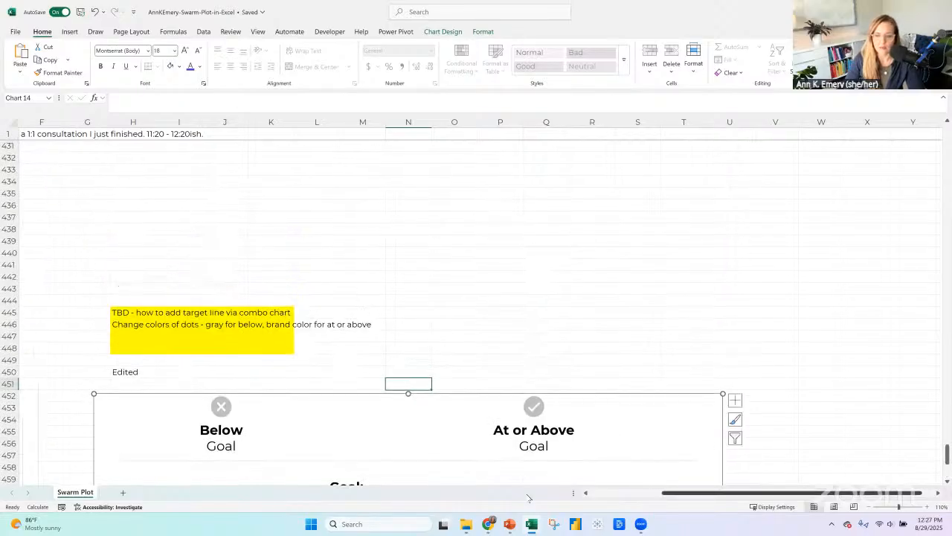
scroll(188, 258, "left", 3)
scroll(188, 258, "up", 20)
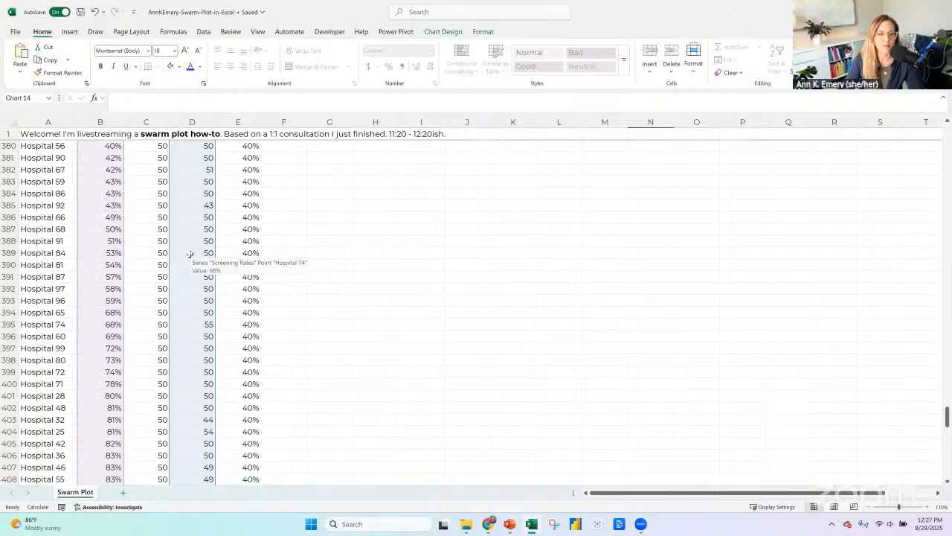
scroll(189, 255, "up", 5)
scroll(190, 254, "up", 4)
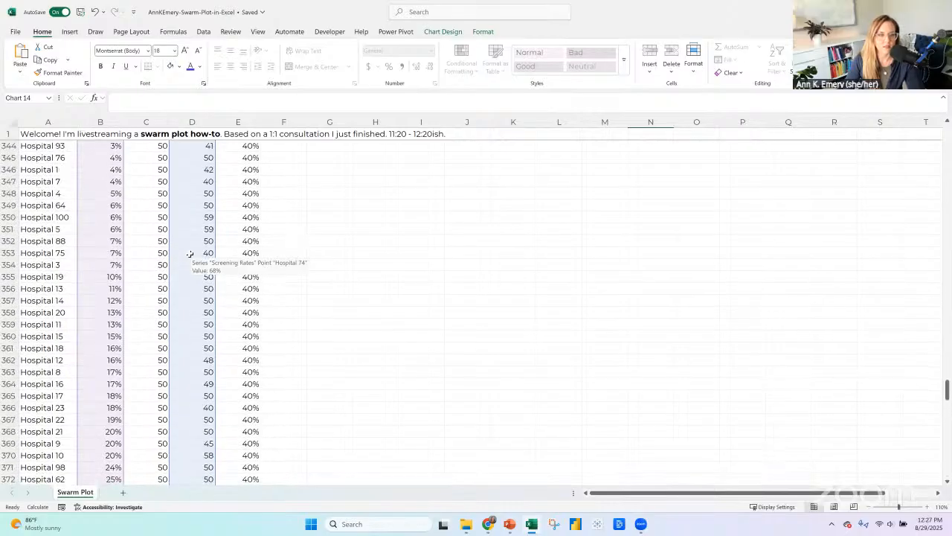
left_click_drag(100, 205, 102, 309)
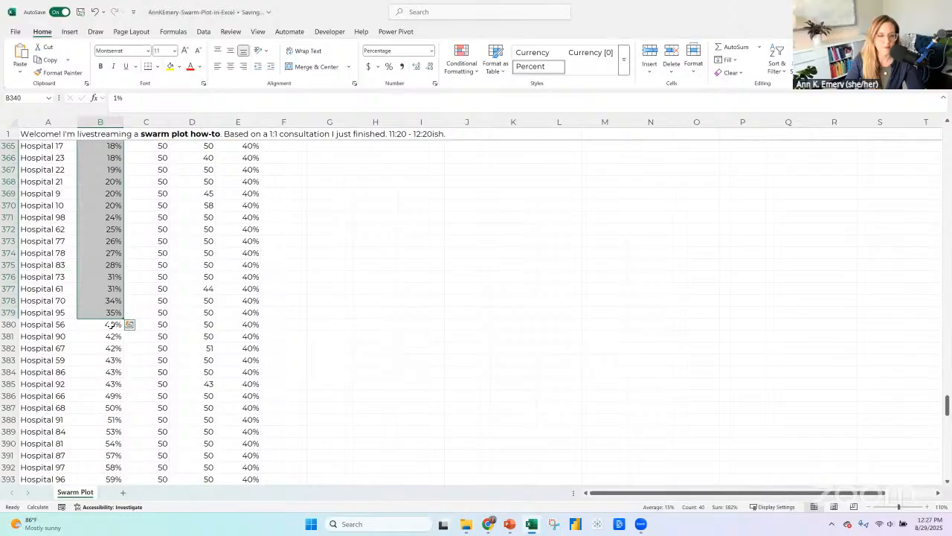
Add a third line reading "40 of 60 hospitals" to the chart's Below Goal label and extend its text box downward.
scroll(448, 314, "down", 20)
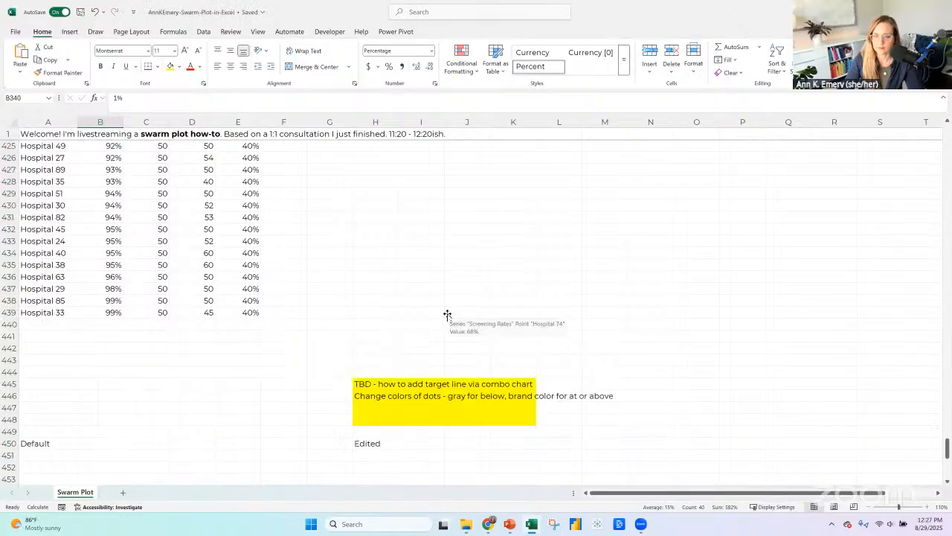
left_click(476, 231)
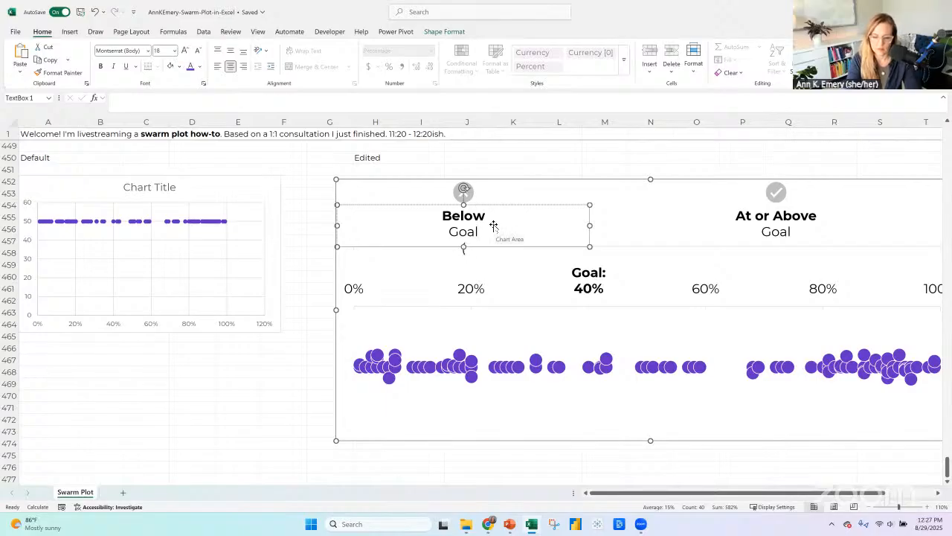
type("(40 of 60 sh")
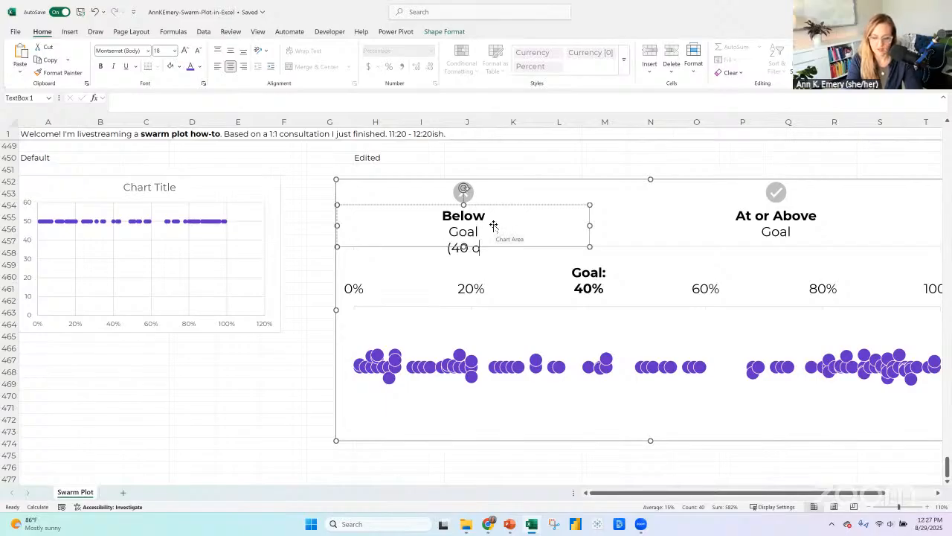
key("BackSpace")
key("BackSpace")
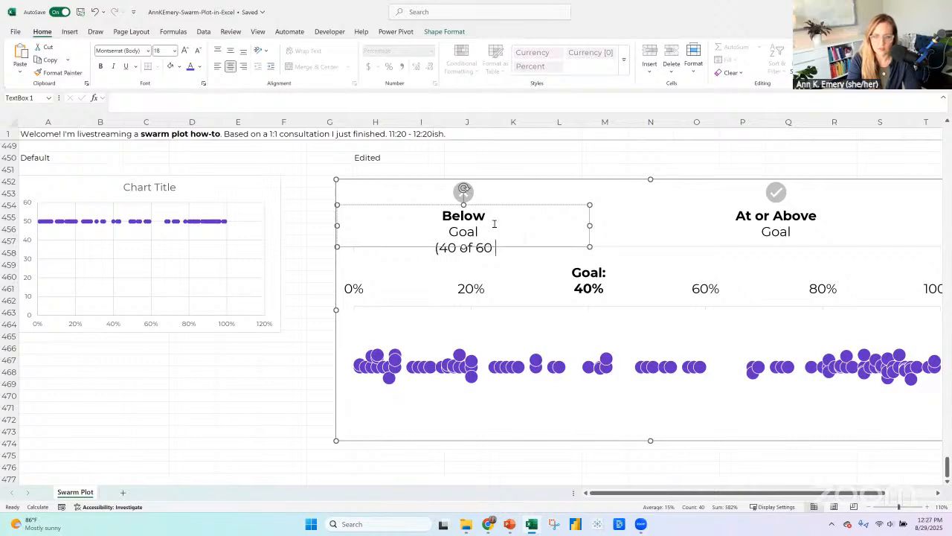
type("hospitals")
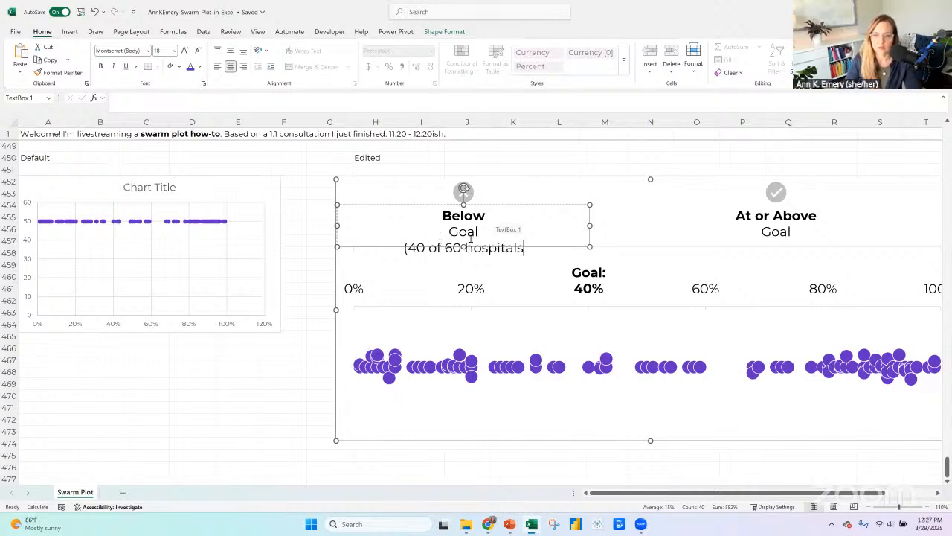
left_click_drag(465, 247, 462, 271)
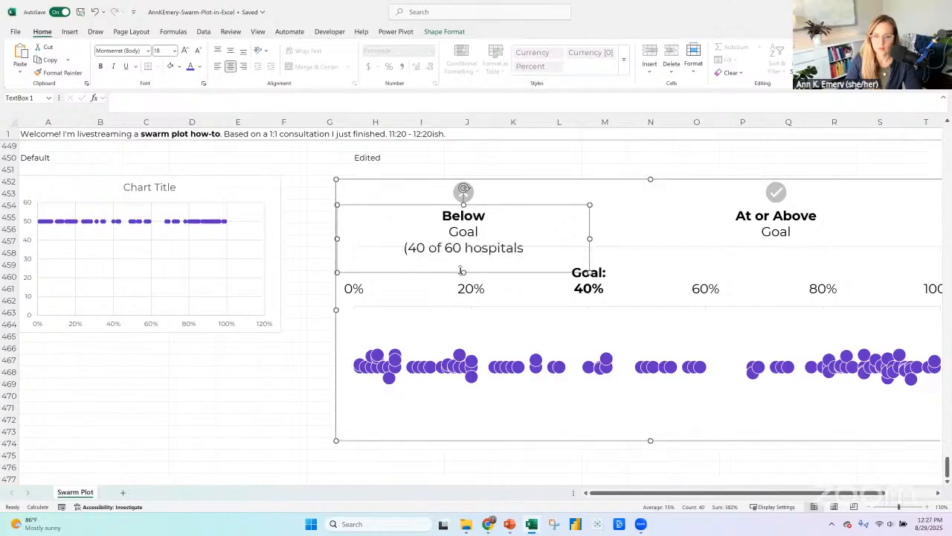
left_click(409, 247)
key("BackSpace")
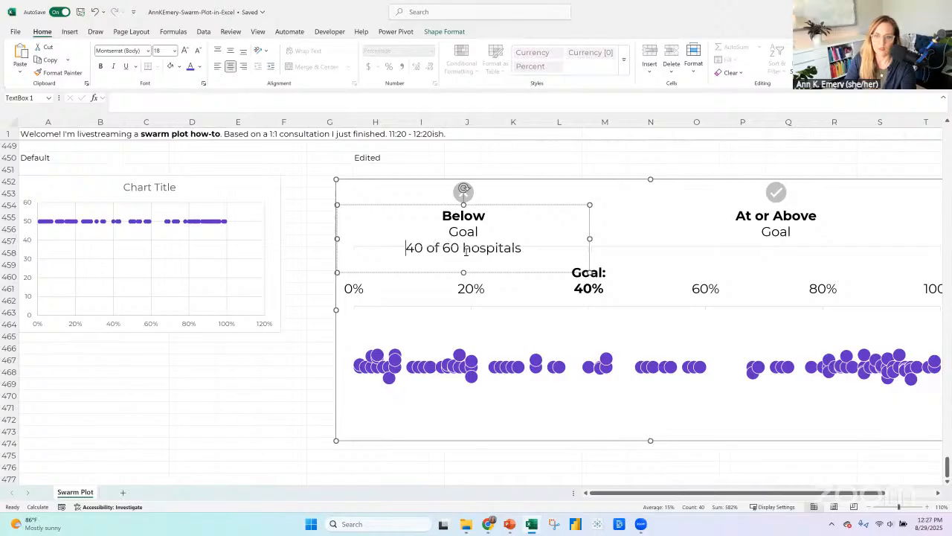
Join "Below" and "Goal" onto one line in the label and make the whole line bold.
key("Up")
key("BackSpace")
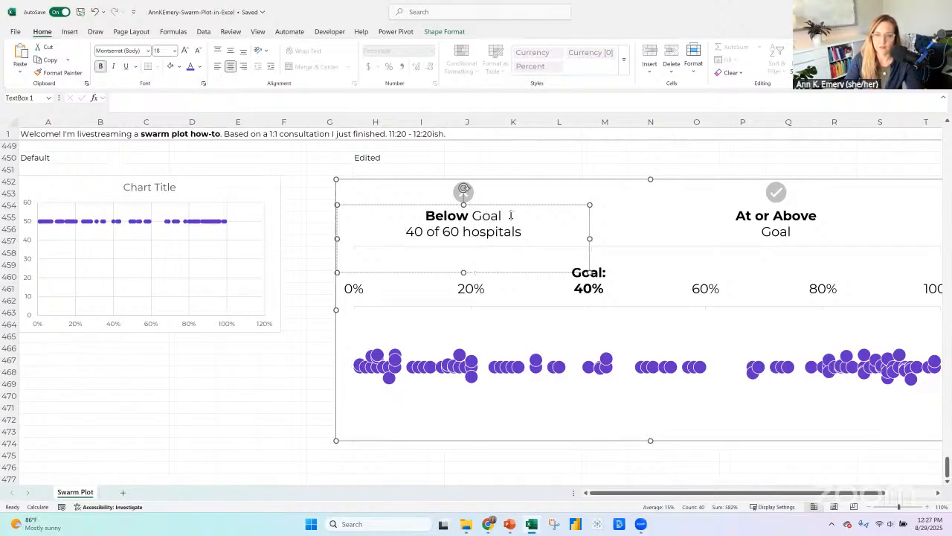
key("Home")
key("shift+End")
key("ctrl+b")
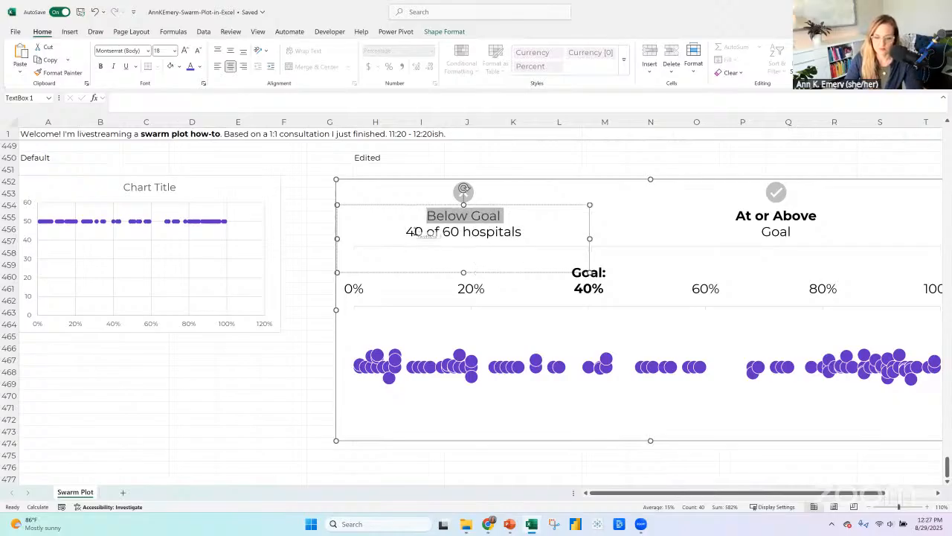
key("ctrl+b")
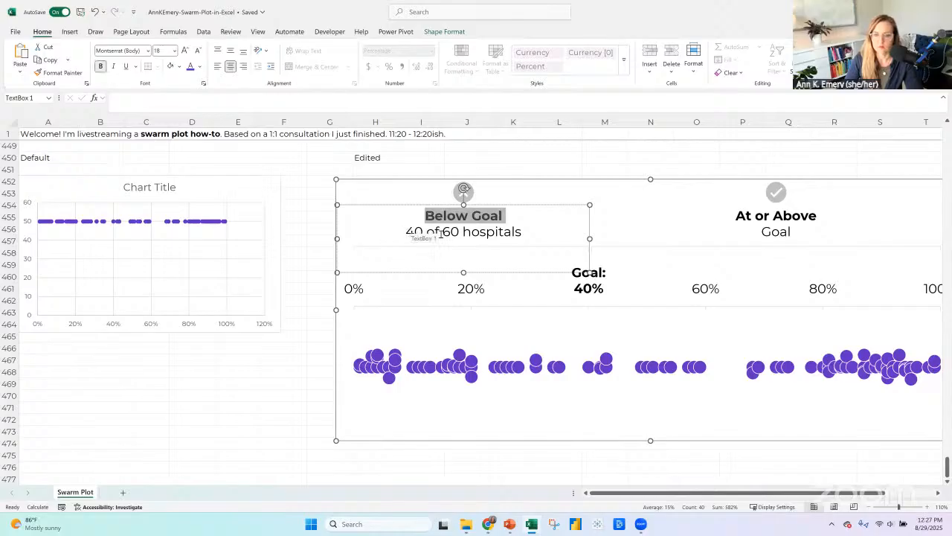
key("Escape")
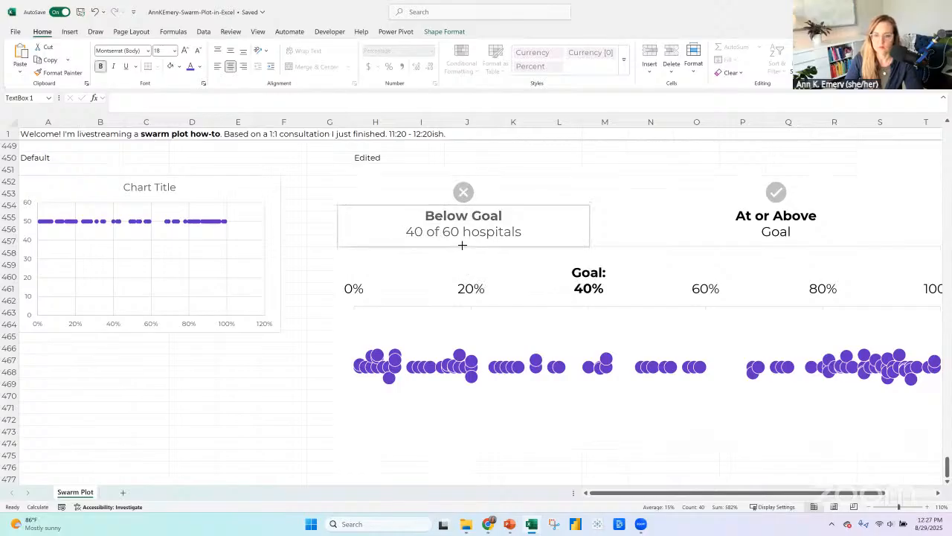
Join "At or Above" and "Goal" onto one line in the chart label and make the whole line bold.
left_click_drag(689, 496, 782, 499)
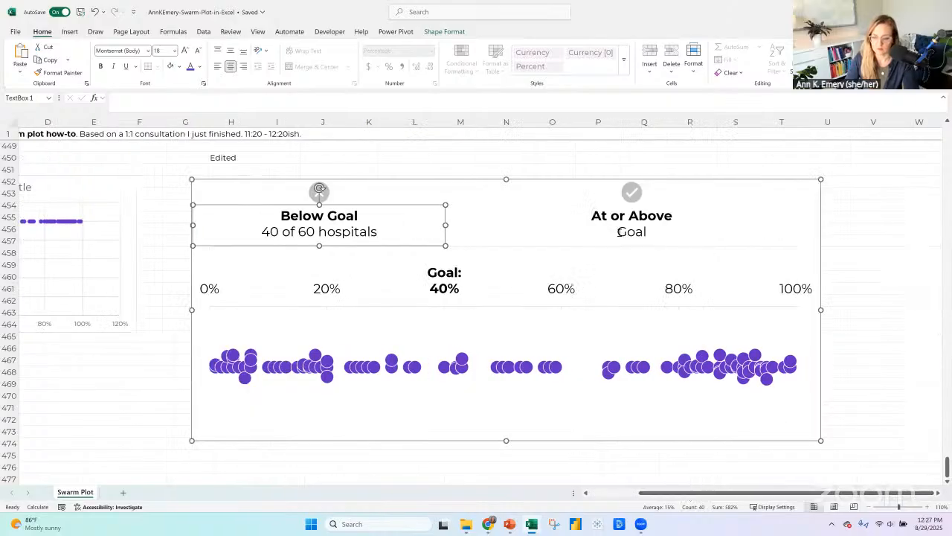
left_click(617, 232)
key("BackSpace")
left_click_drag(575, 215, 711, 220)
key("ctrl+b")
key("ctrl+b")
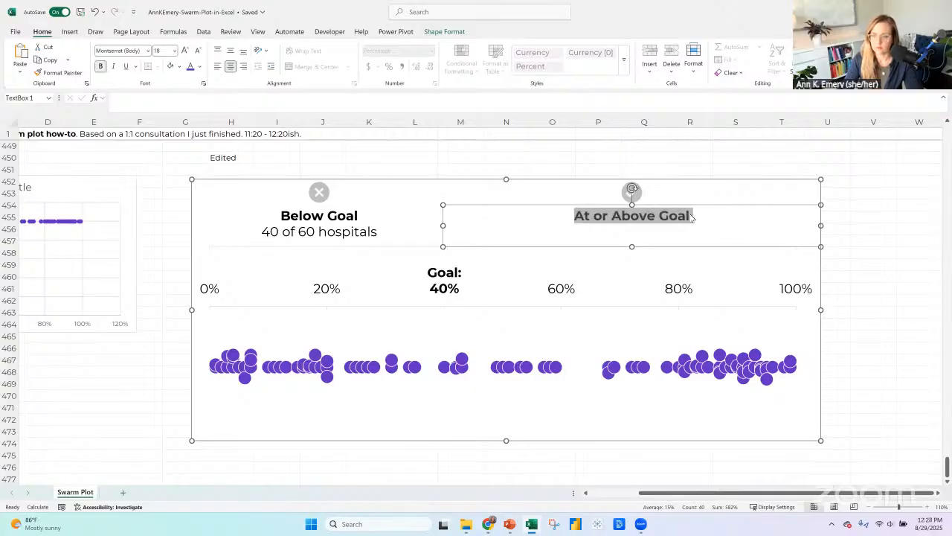
Add a second line reading "60 of 100 hospitals" beneath At or Above Goal and set that line in regular weight.
left_click(710, 215)
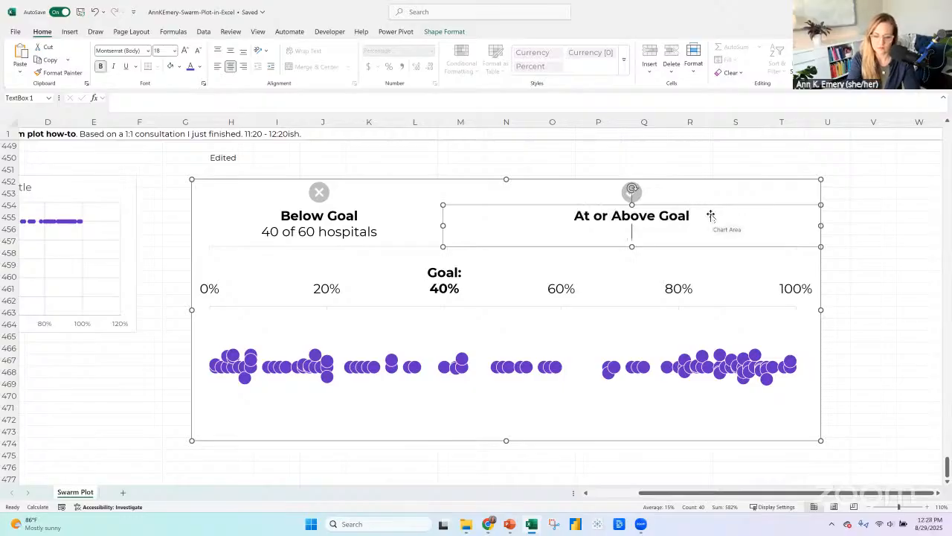
type("60 of 100 hsi")
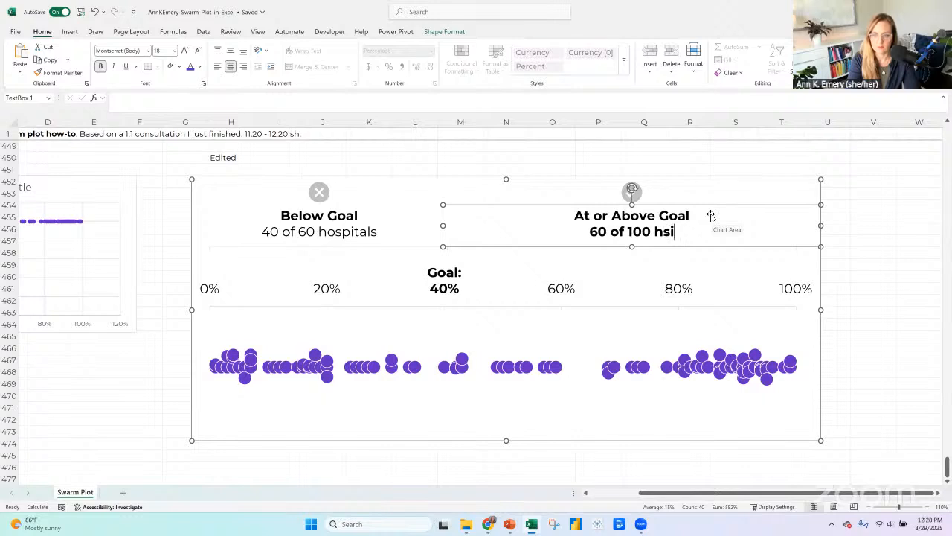
key("BackSpace")
key("BackSpace")
type("isi")
key("BackSpace")
key("BackSpace")
key("BackSpace")
type("i")
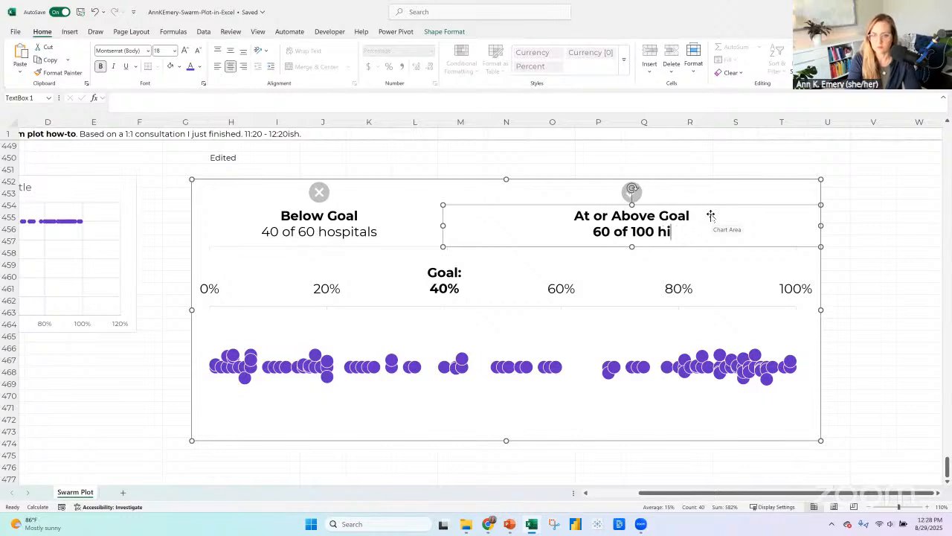
key("BackSpace")
type("ospitals")
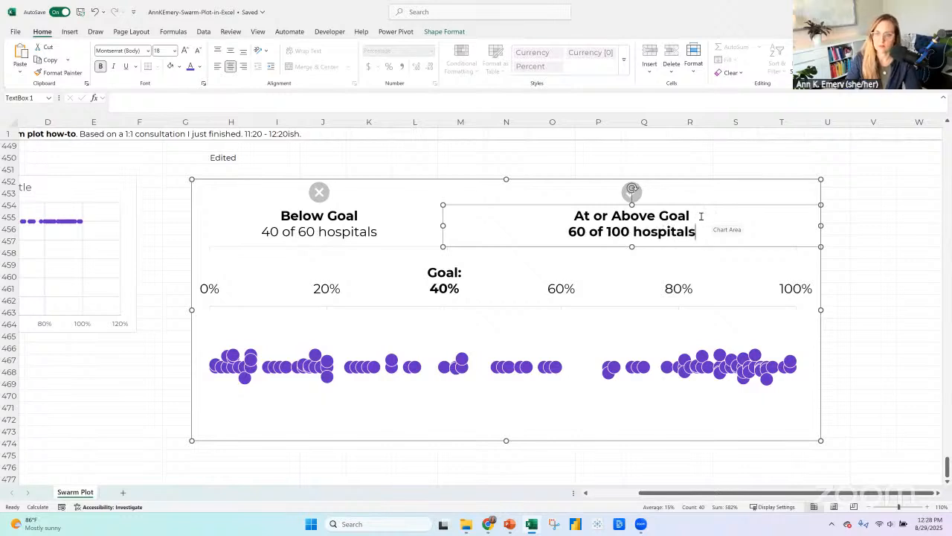
triple_click(728, 231)
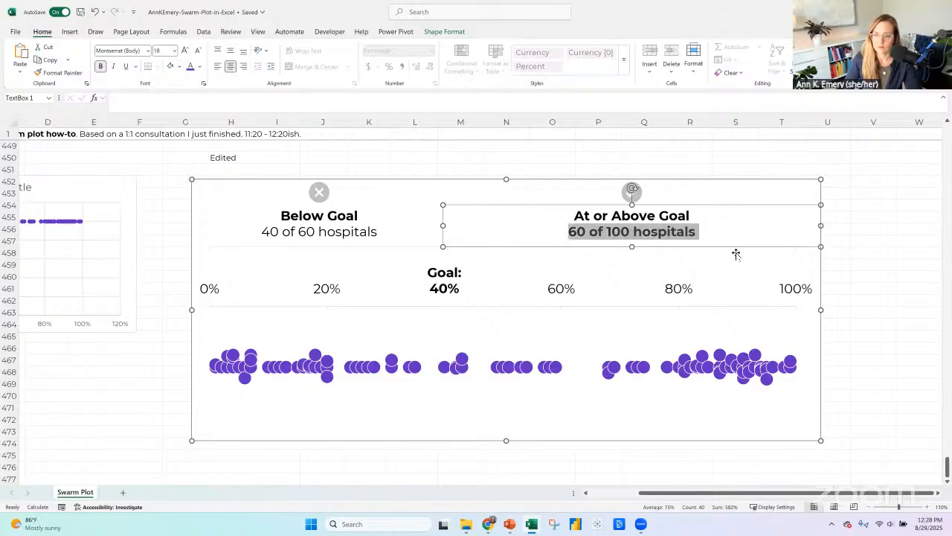
key("ctrl+b")
left_click(849, 276)
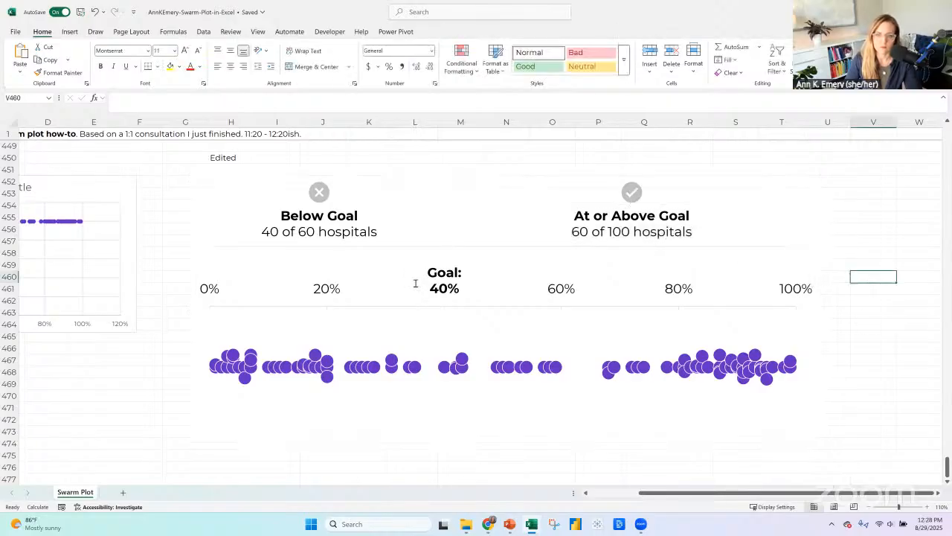
left_click(429, 248)
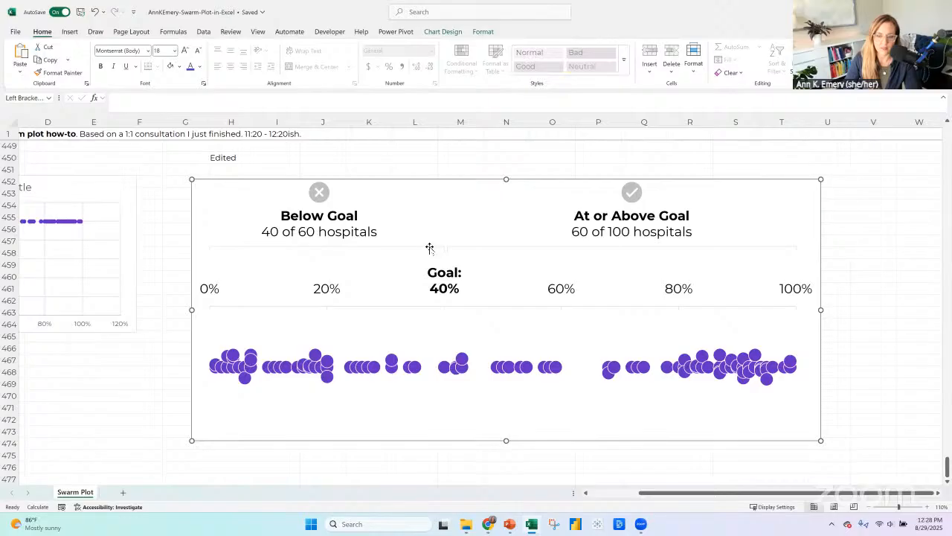
left_click(430, 248)
left_click(480, 247)
left_click(484, 246)
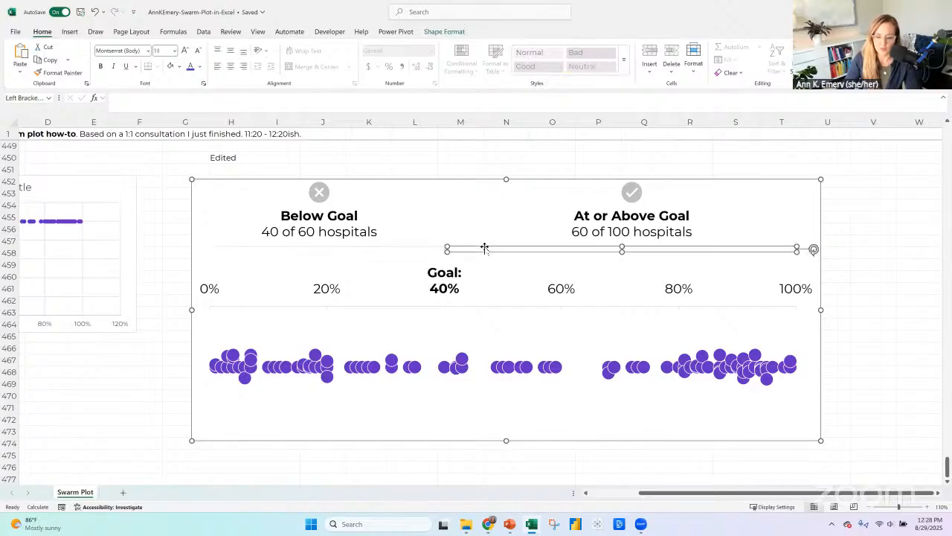
left_click(570, 377)
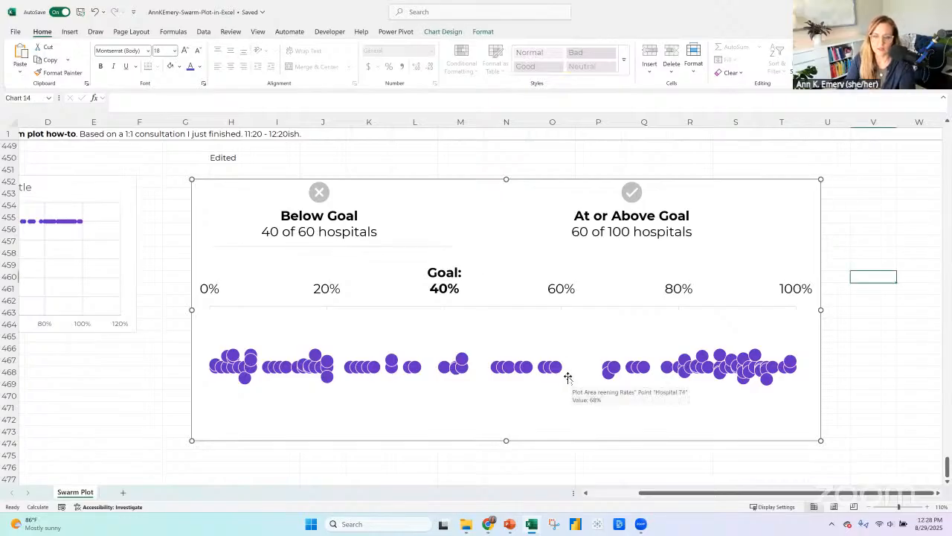
left_click(94, 13)
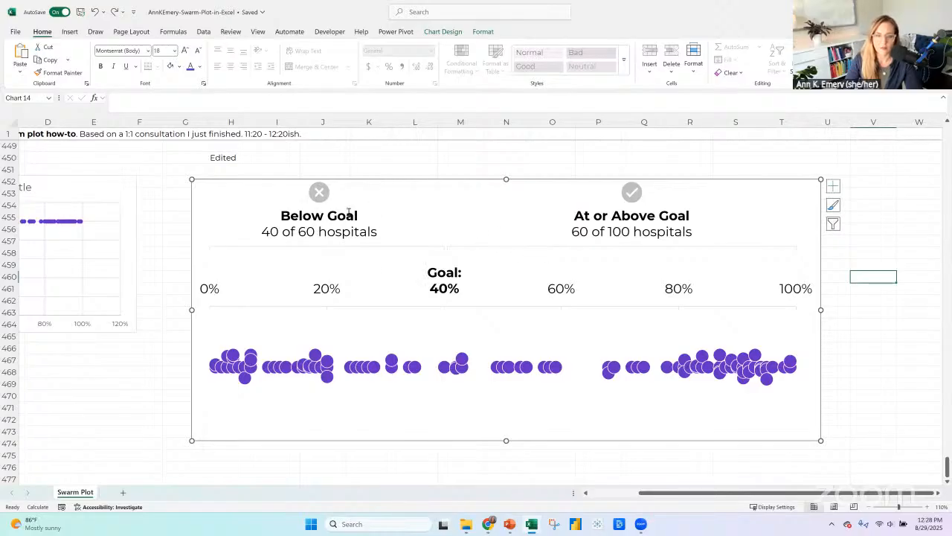
Duplicate the Below Goal label inside the edited chart and place the copy beneath the dots below the goal.
left_click(319, 231)
left_click(349, 203)
key("ctrl+c")
left_click(480, 196)
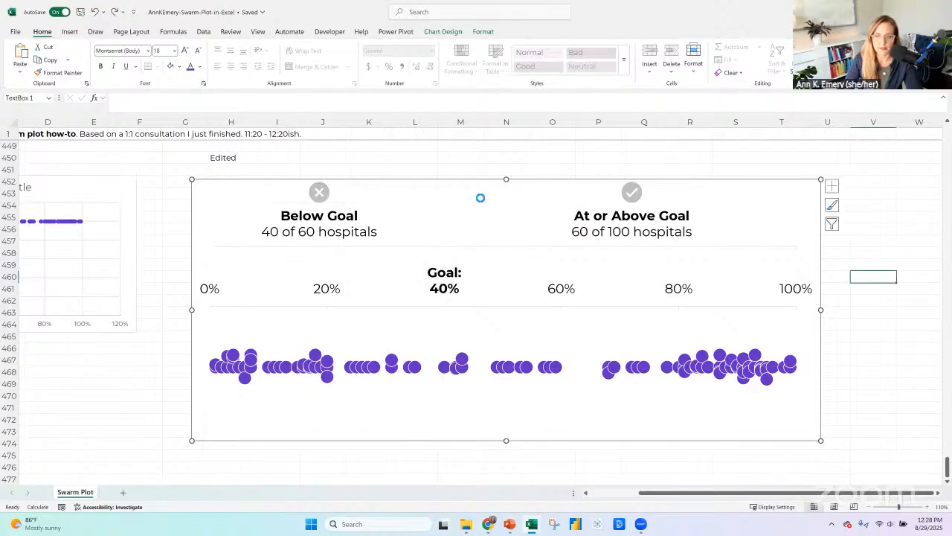
key("ctrl+v")
mouse_move(413, 223)
left_mouse_down()
mouse_move(415, 328)
mouse_move(404, 224)
left_mouse_up()
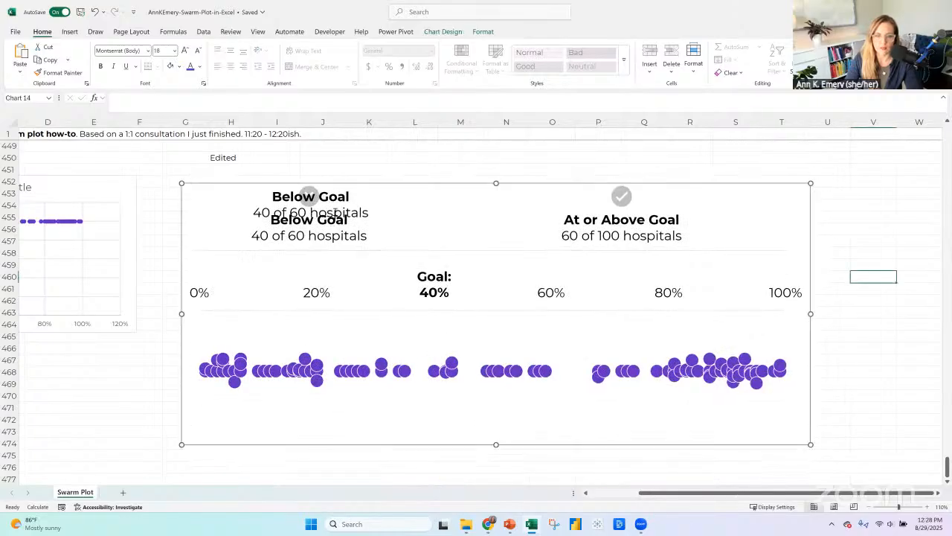
left_click(370, 228)
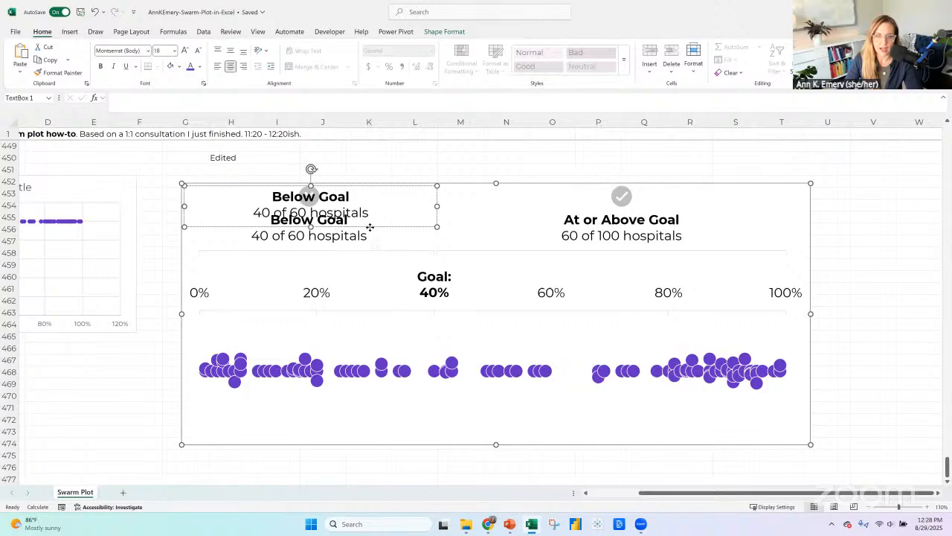
left_click_drag(370, 228, 401, 342)
left_click_drag(384, 231, 429, 429)
left_click(363, 216)
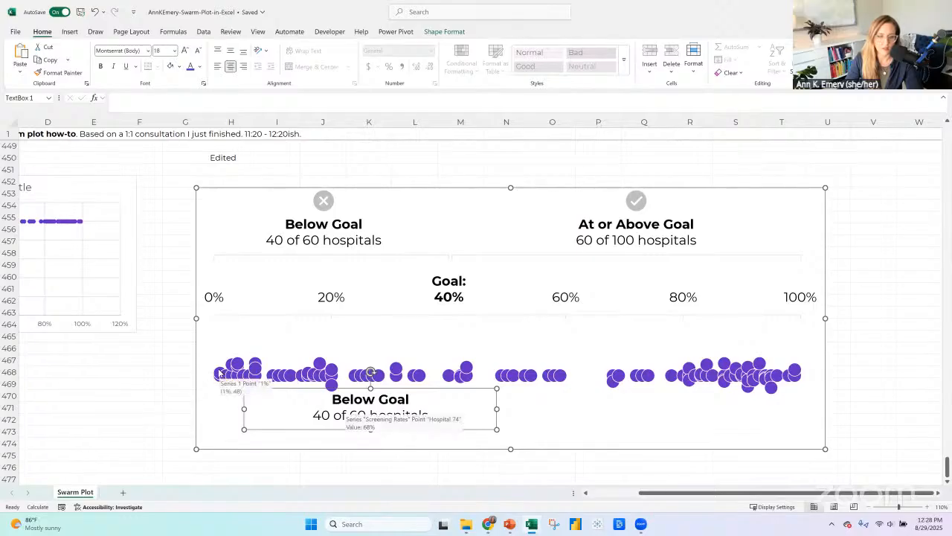
Check the lowest screening rates in the data table and replace the copied label's text with "Hospitals 2 & 6 screened 1% of their patients.".
scroll(133, 295, "up", 20)
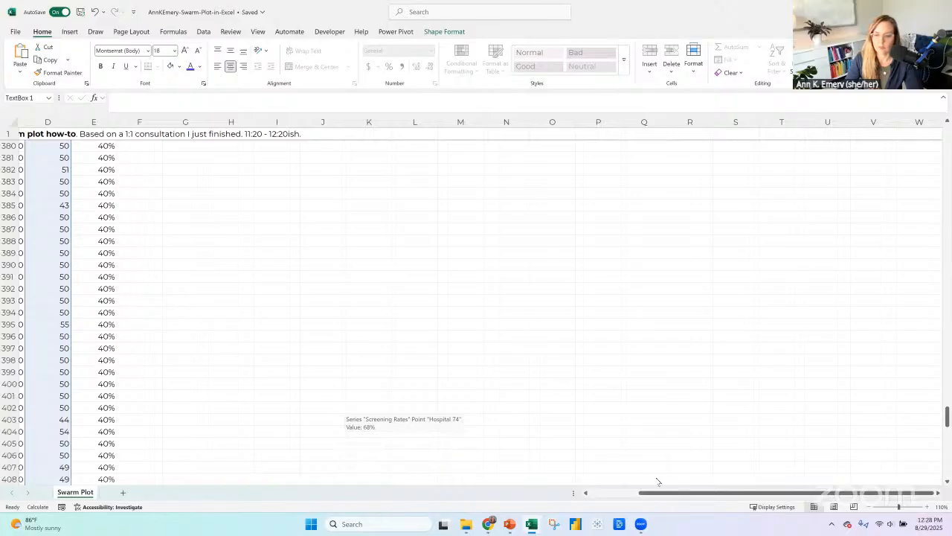
scroll(219, 215, "left", 3)
scroll(219, 215, "up", 20)
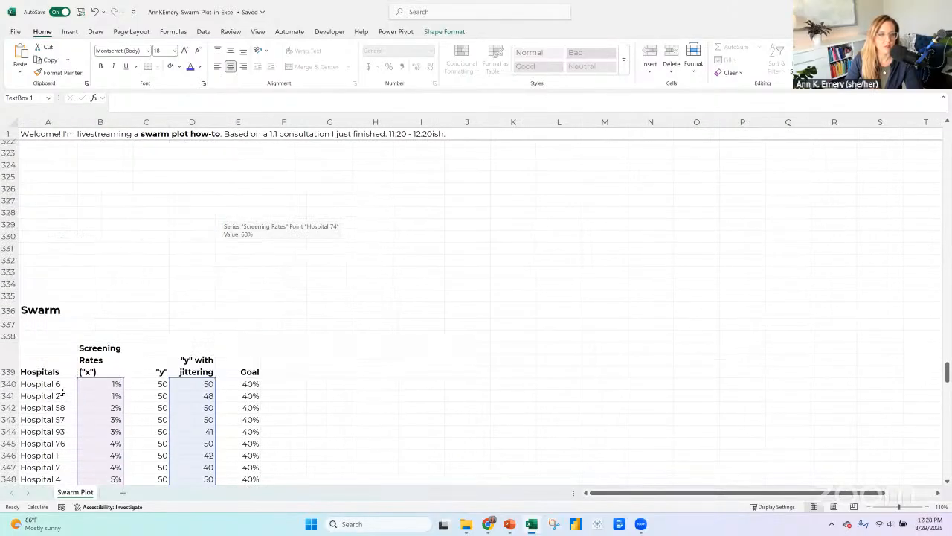
scroll(596, 303, "down", 20)
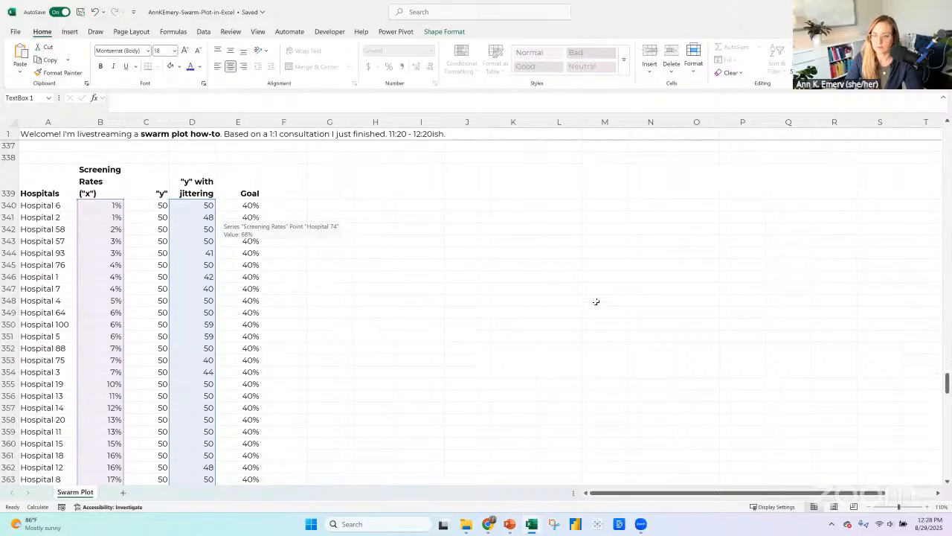
scroll(596, 301, "down", 17)
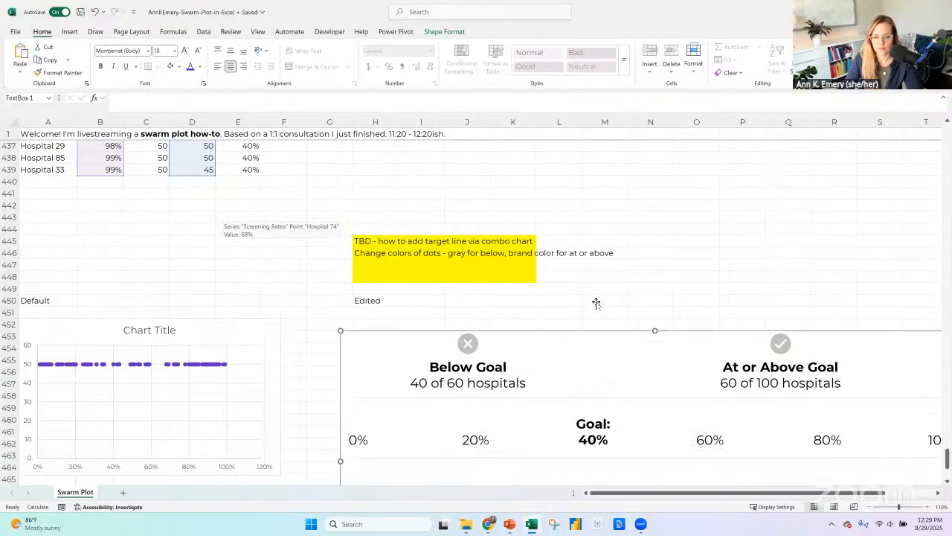
double_click(479, 255)
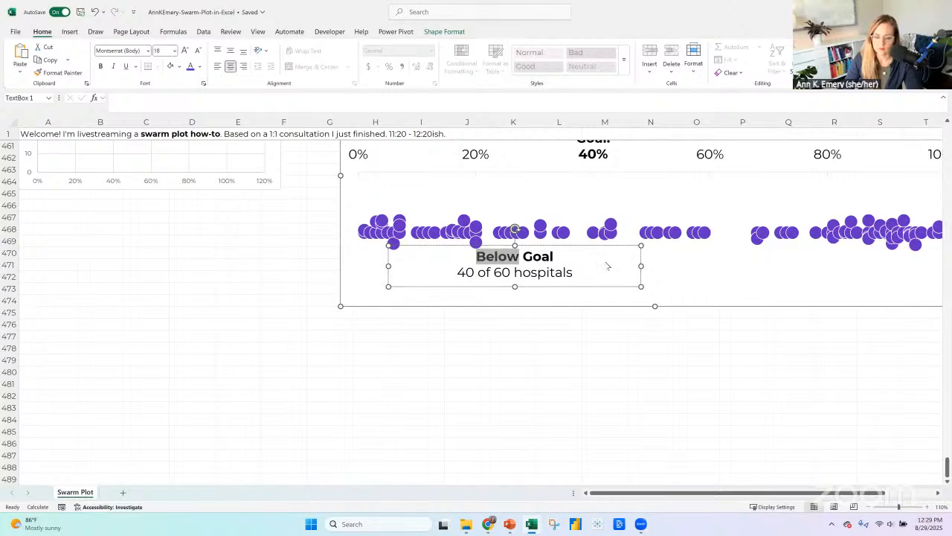
key("ctrl+a")
type("Hospitals")
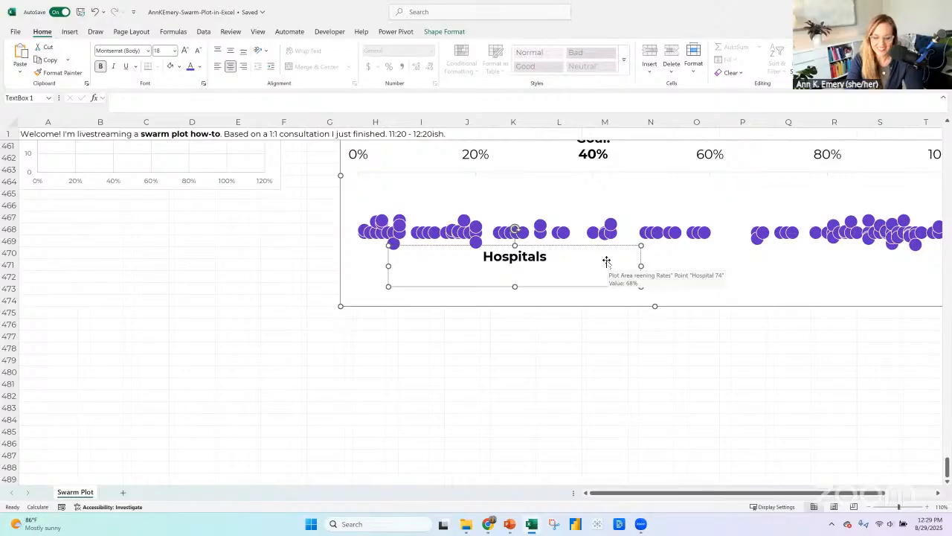
type("2 &")
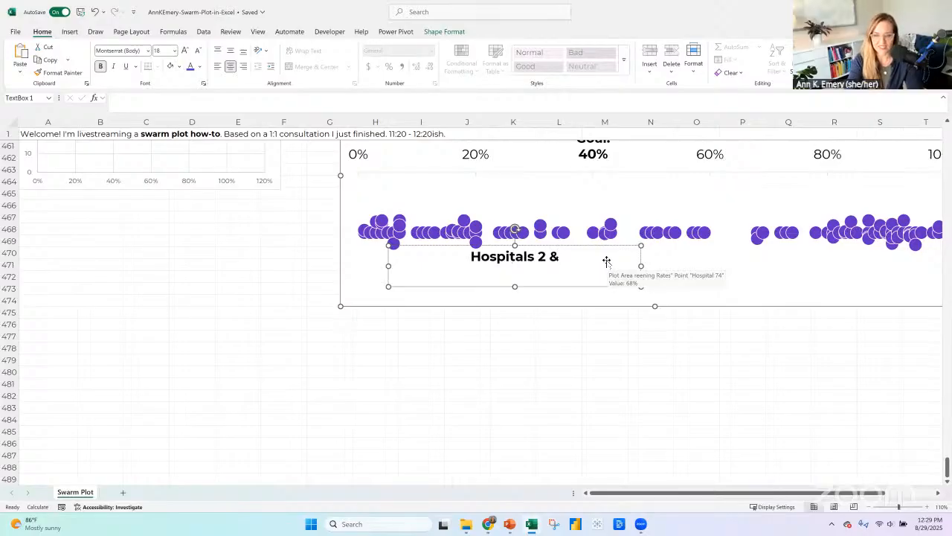
type(" 6 scree")
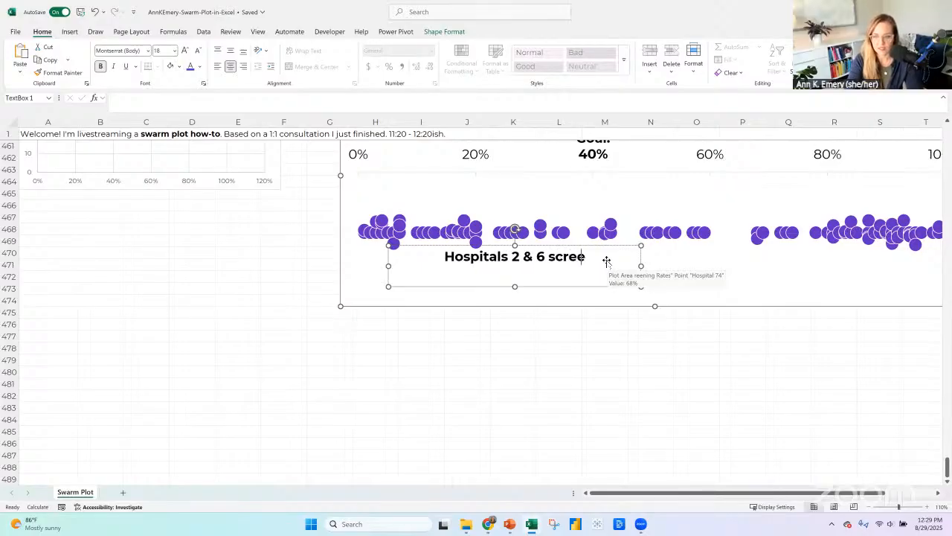
type("ned 1% of their patients.")
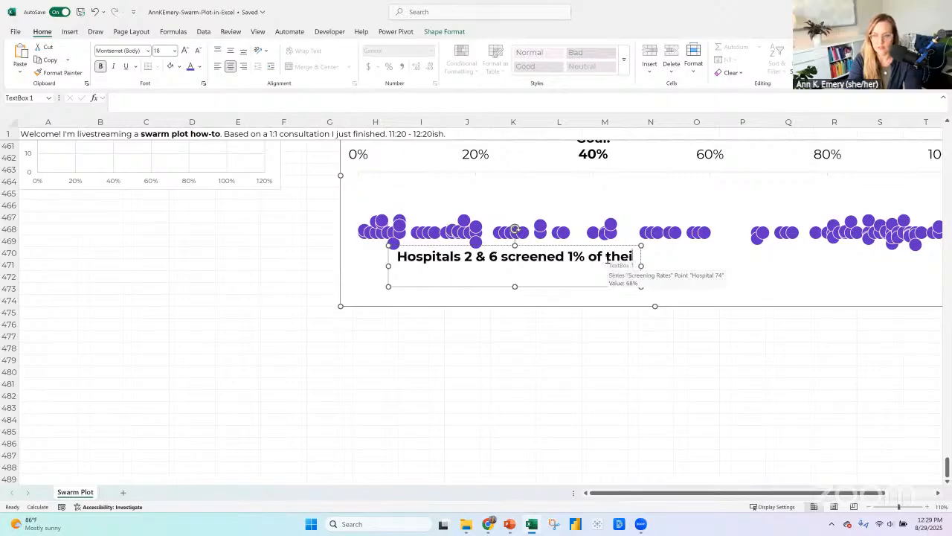
Set the hospital annotation in regular weight with left alignment and move it down beneath the lowest-rate dots.
left_click(491, 288)
left_click(101, 67)
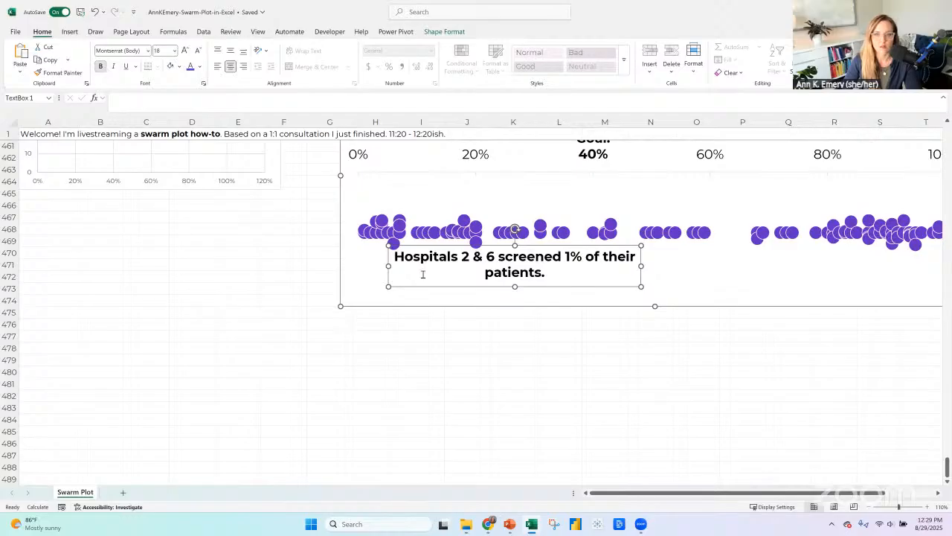
left_click(217, 66)
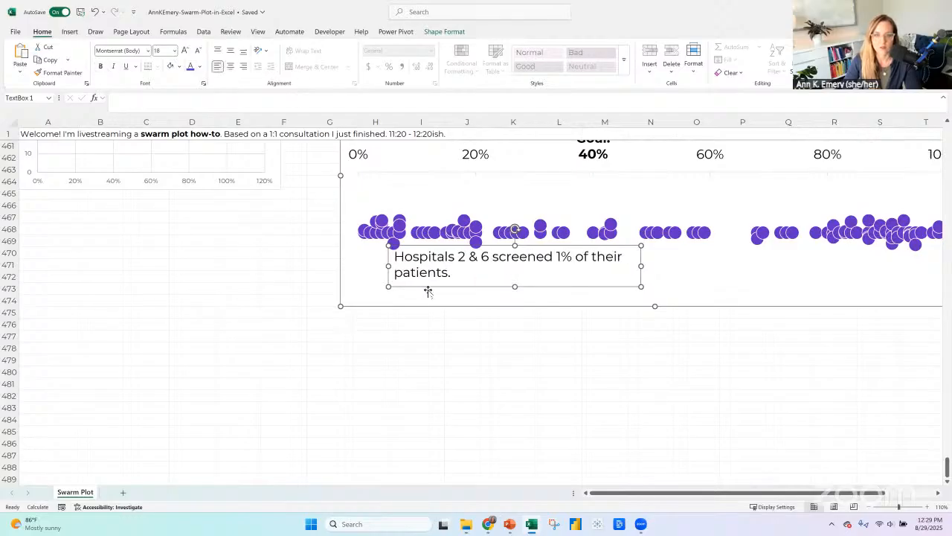
left_click_drag(408, 287, 389, 308)
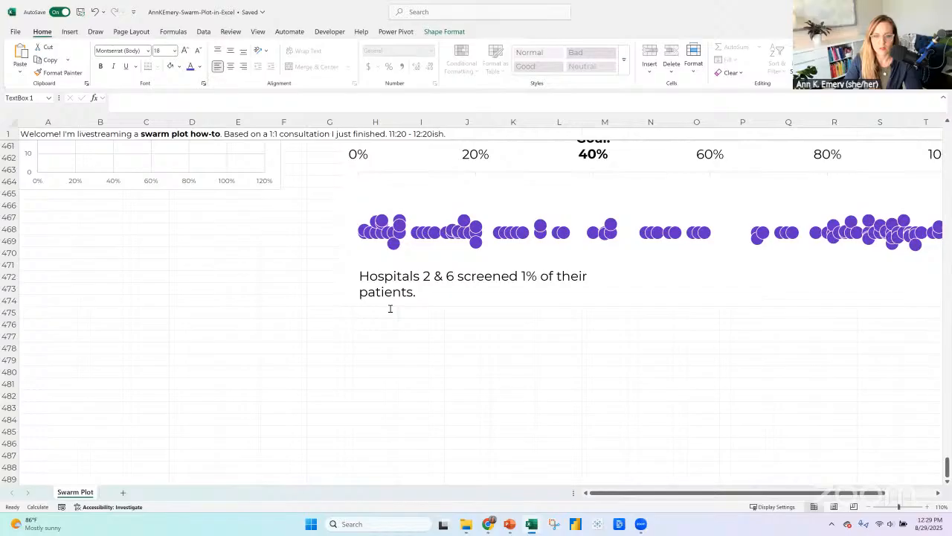
Break the annotation so that "1% of their patients." starts on its own second line.
left_click(523, 276)
key("Return")
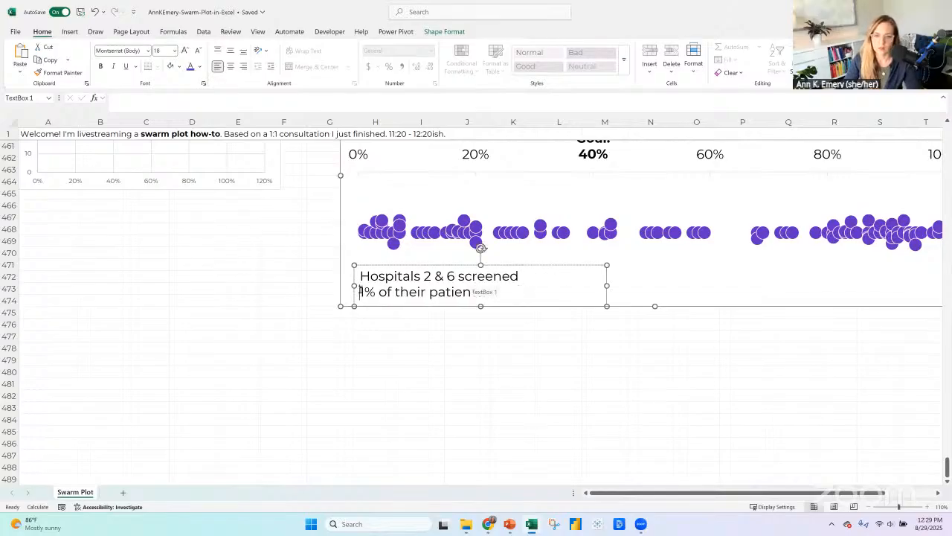
left_click(379, 265)
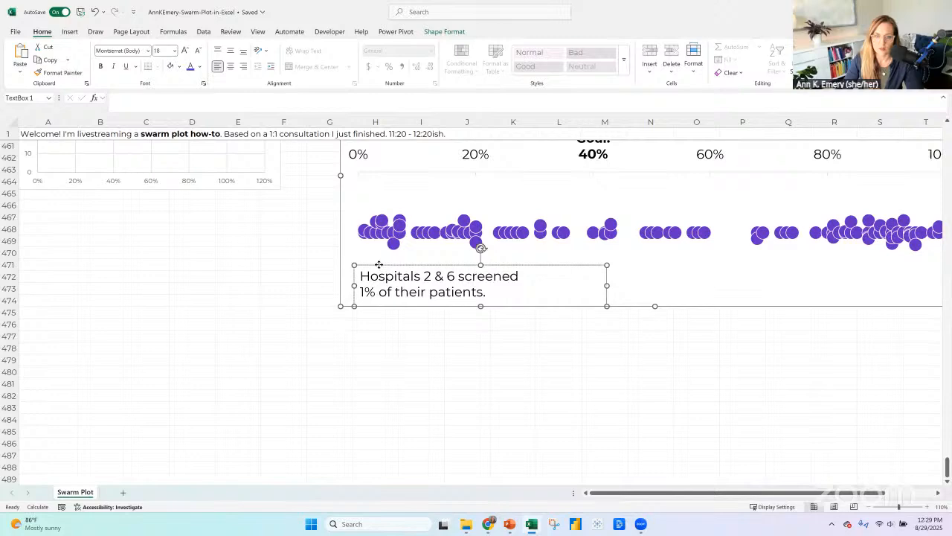
Recolour all the dots in the edited swarm plot with a lighter purple fill.
left_click(872, 507)
left_click(872, 506)
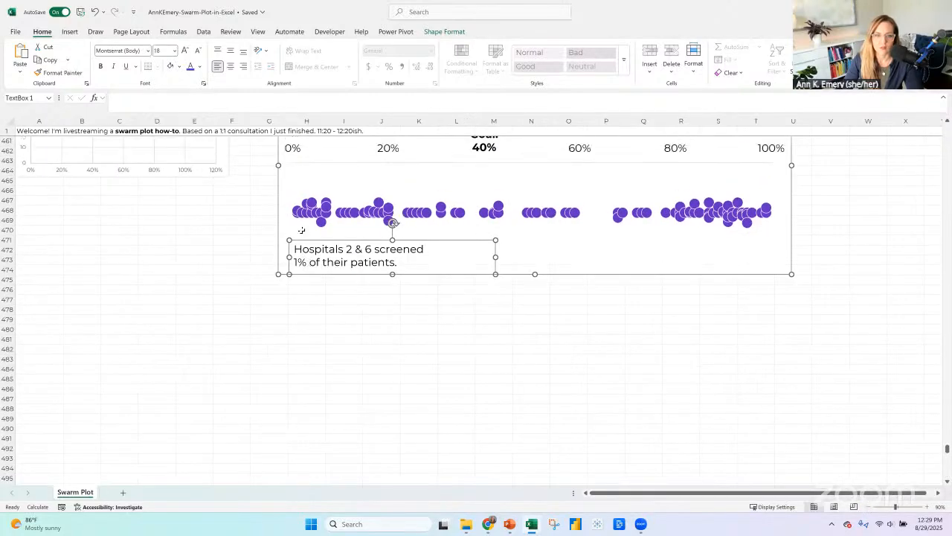
left_click(282, 165)
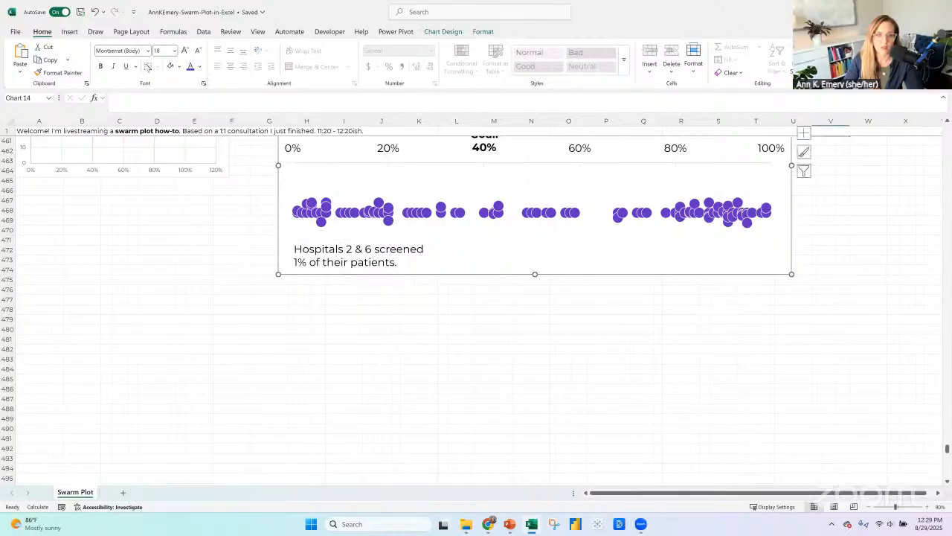
left_click(69, 32)
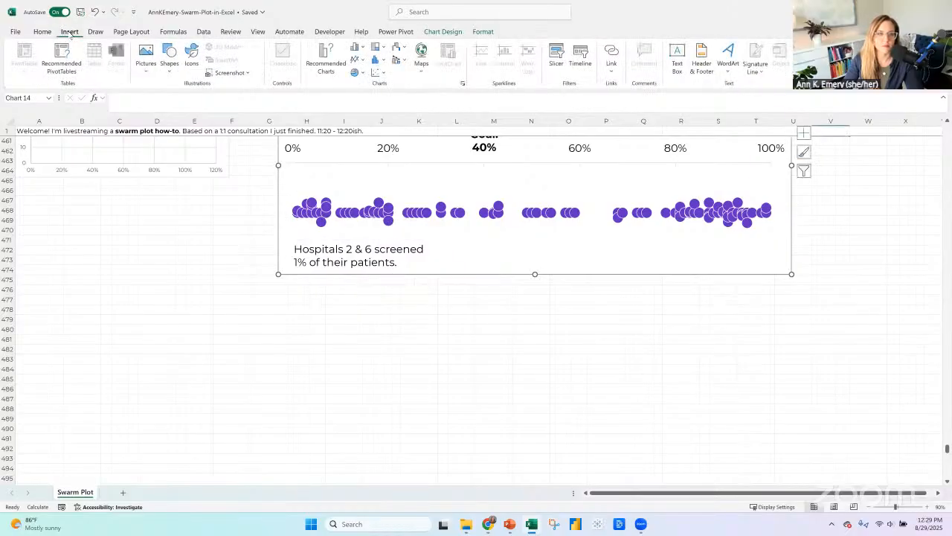
left_click(314, 215)
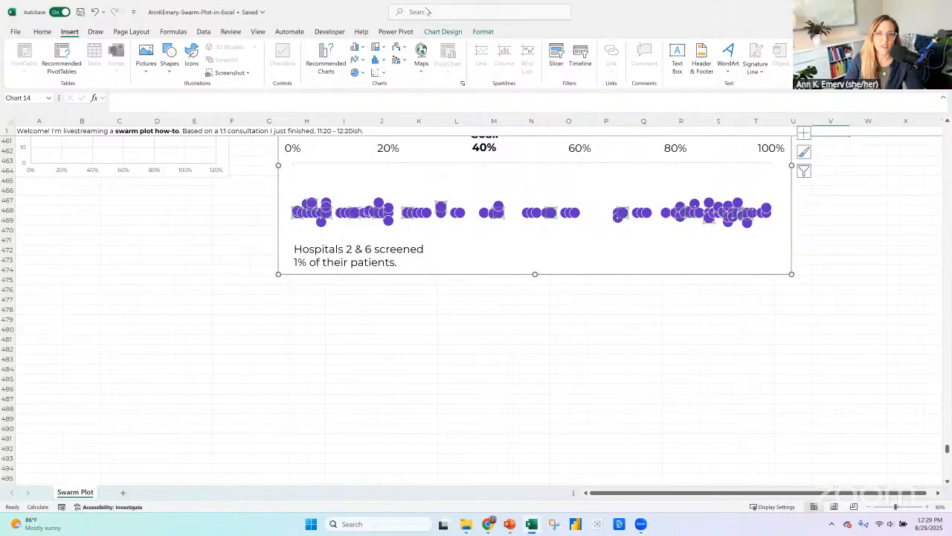
left_click(482, 31)
left_click(416, 47)
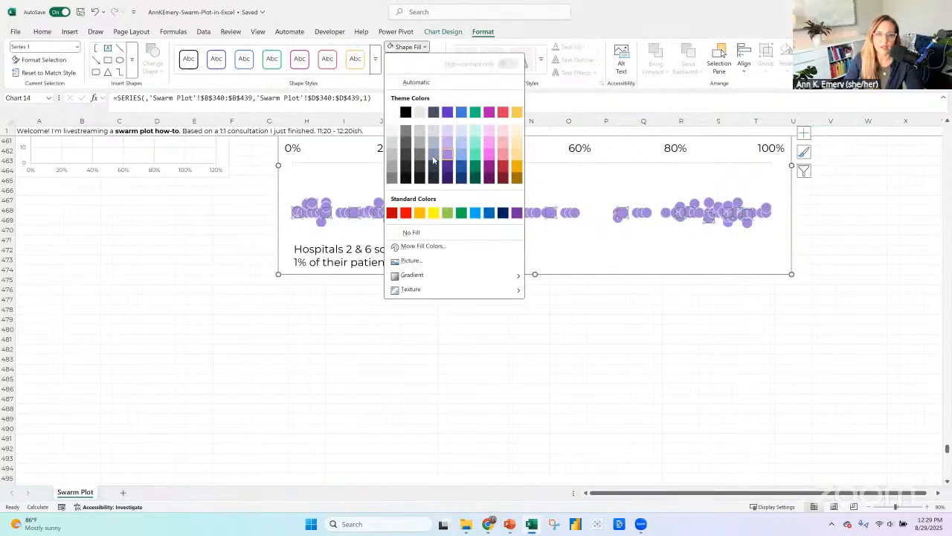
Fill only the 1% dot at the low end of the swarm plot with dark purple.
left_click(296, 212)
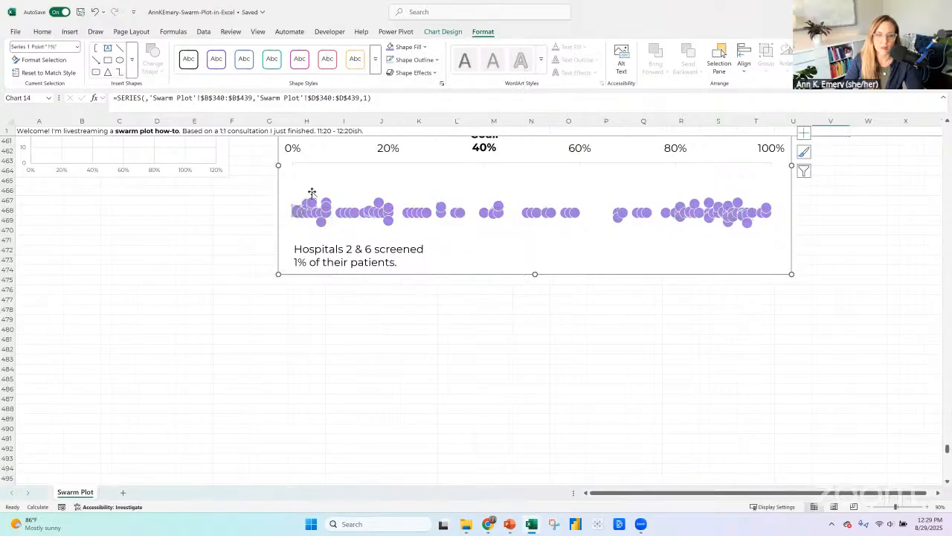
left_click(409, 47)
left_click(296, 212)
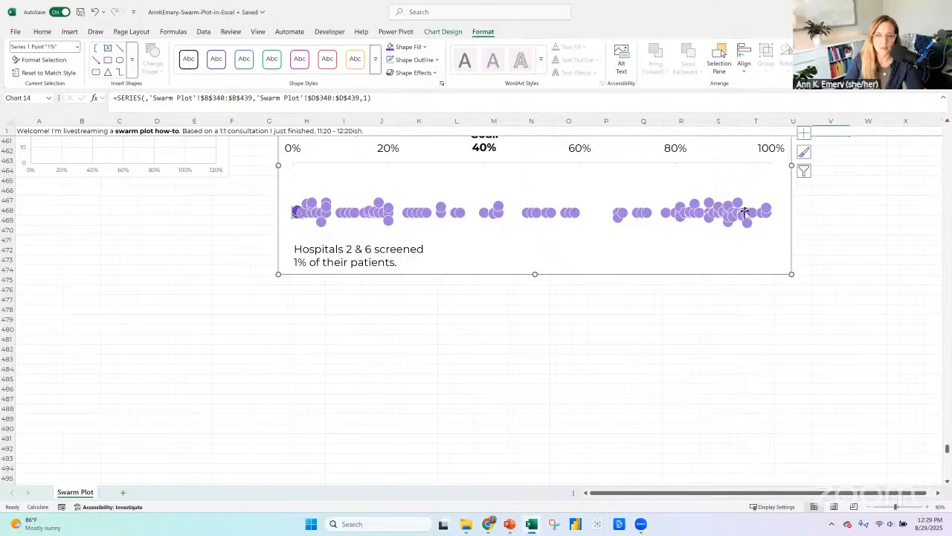
Draw a short vertical straight line inside the edited chart from the dark 1% dot down to the hospital annotation.
left_click(332, 249)
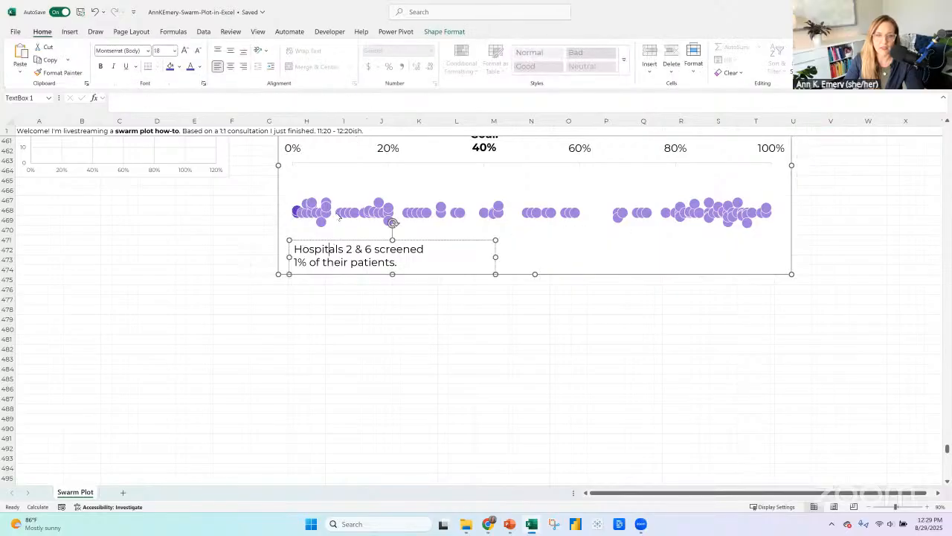
scroll(354, 300, "up", 2)
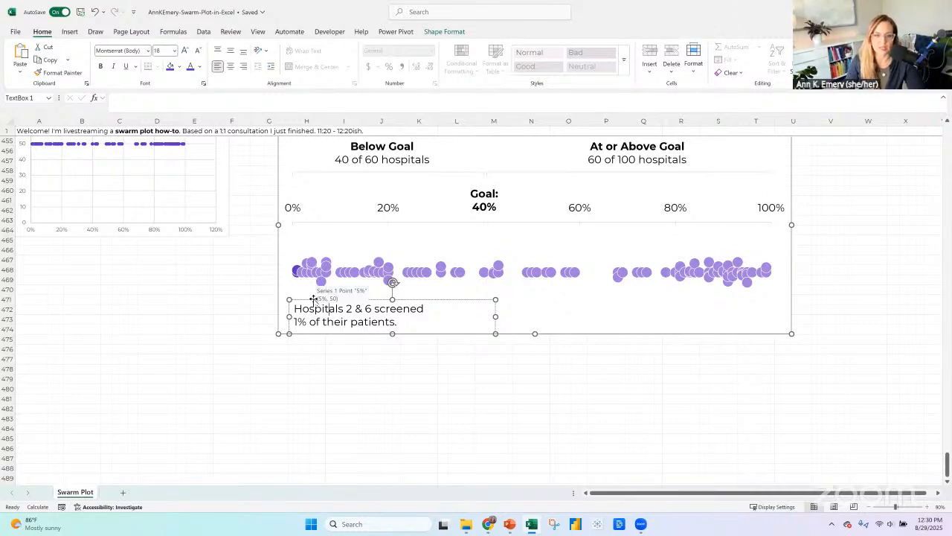
left_click(286, 229)
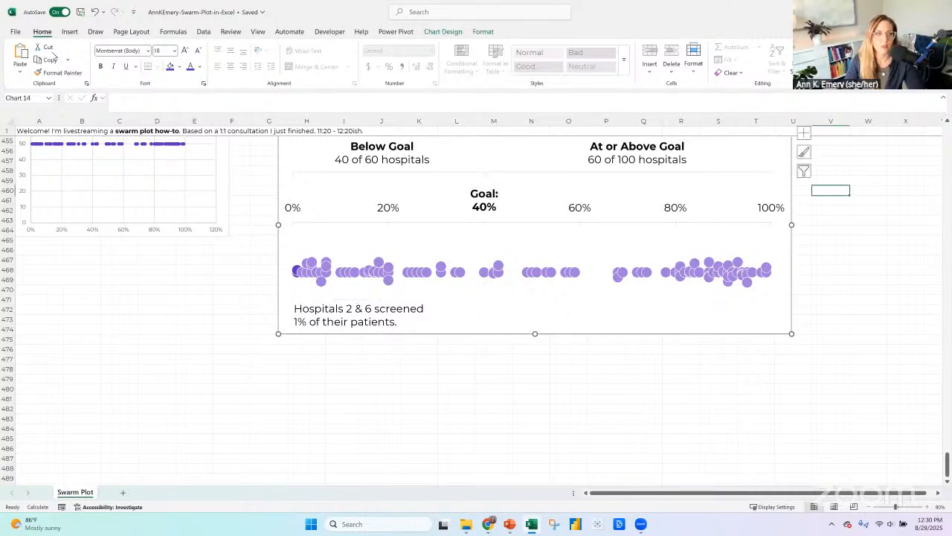
left_click(69, 32)
left_click(169, 65)
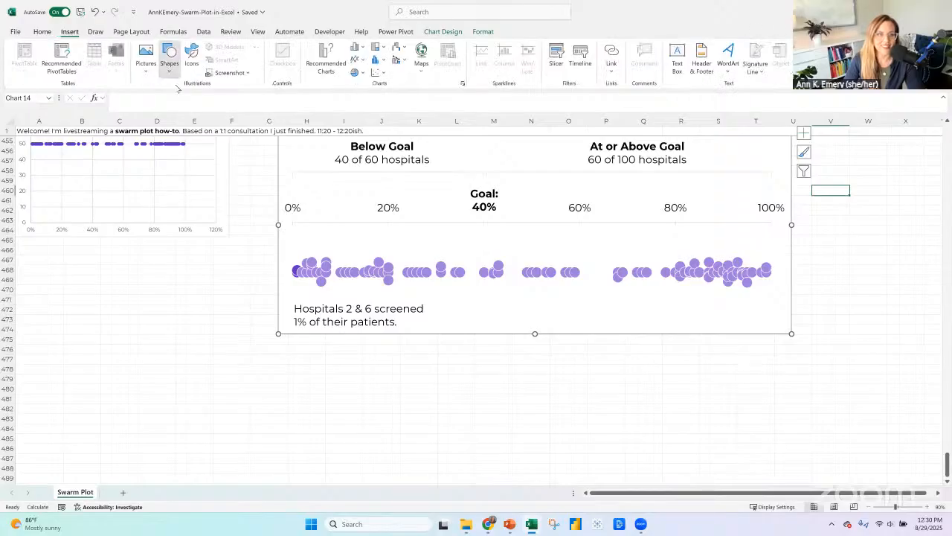
left_click(189, 99)
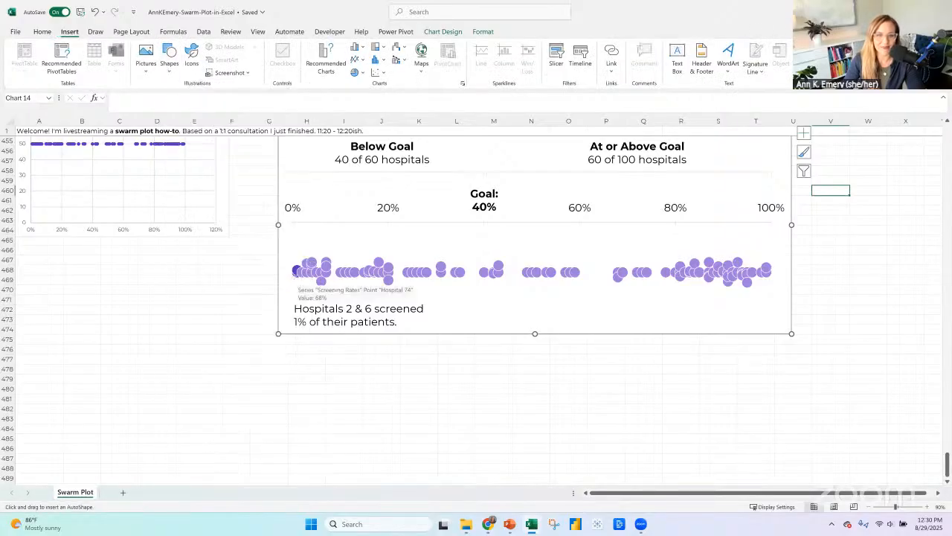
left_click_drag(295, 278, 295, 300)
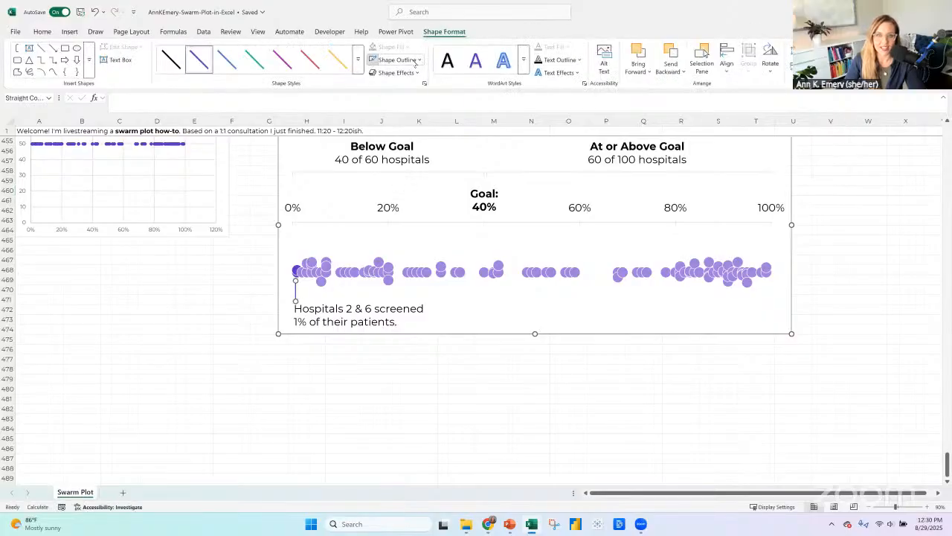
Set the annotation's leader line to a light grey outline with a ¾ pt weight.
left_click(398, 60)
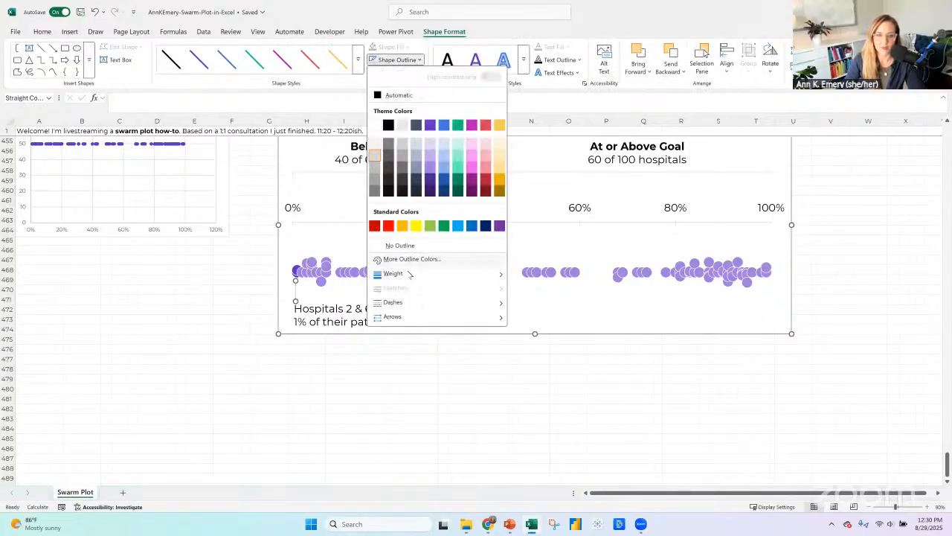
mouse_move(409, 274)
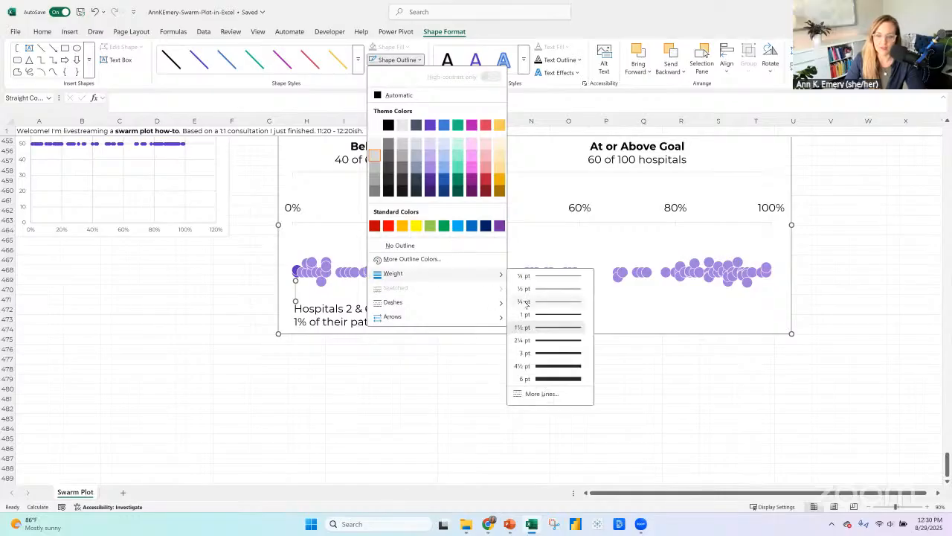
left_click(552, 301)
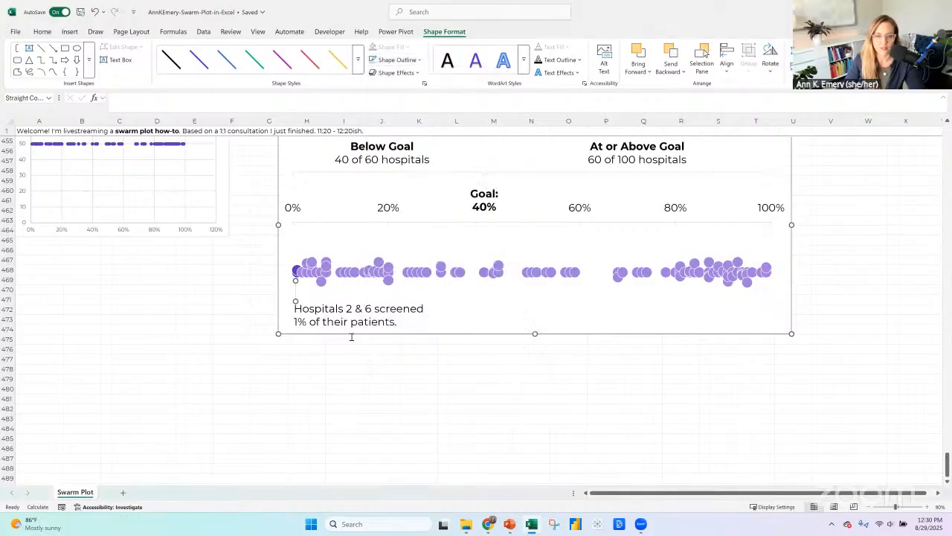
left_click(350, 333)
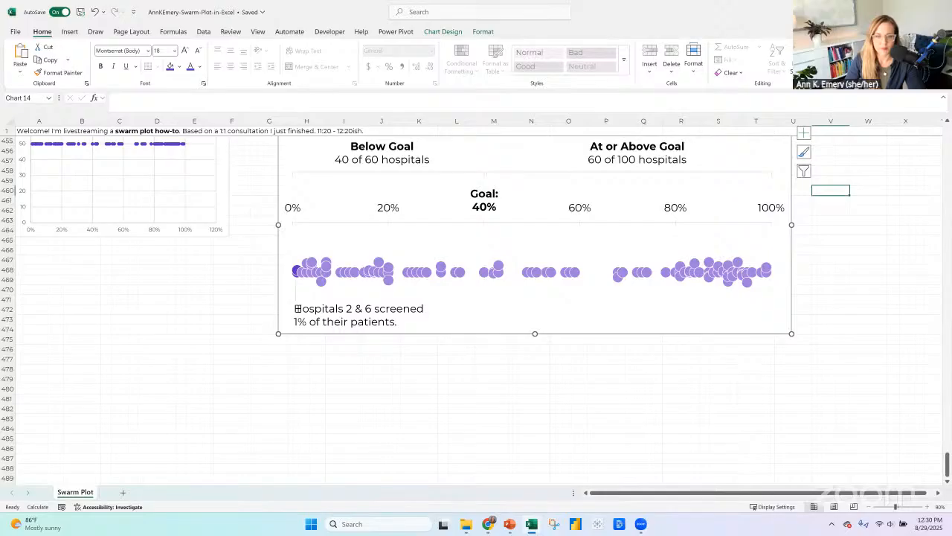
Add "Lowest screeing rates:" as its own line above the hospital annotation's existing text.
left_click(295, 308)
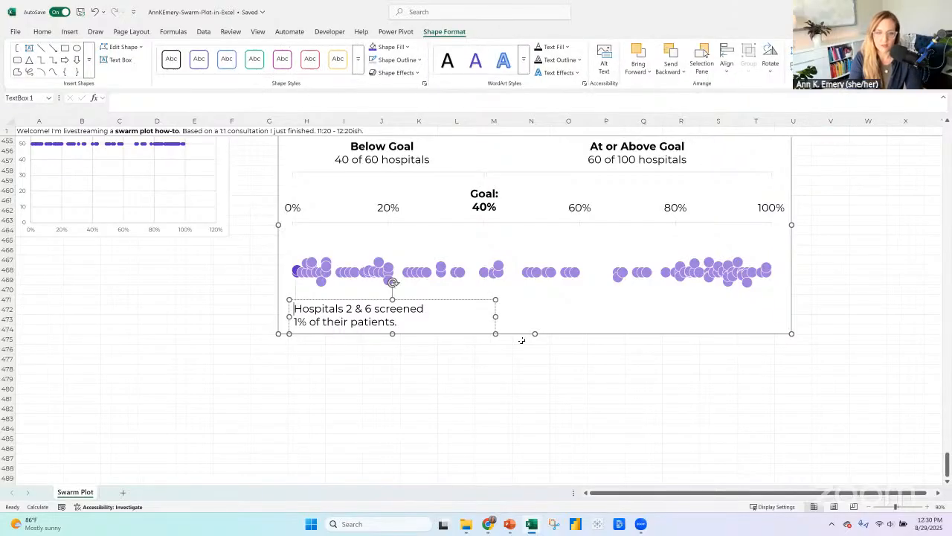
type("Lower")
key("BackSpace")
type("st ")
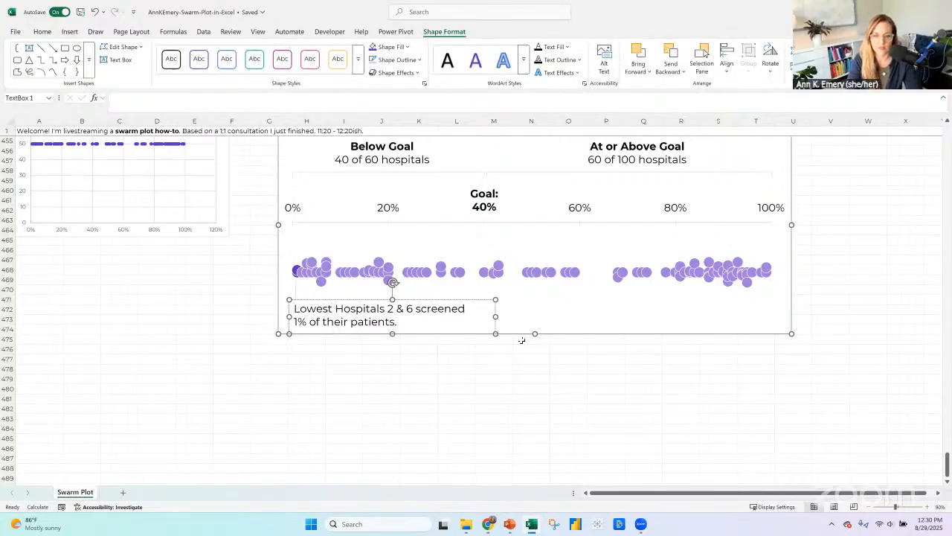
type("scree")
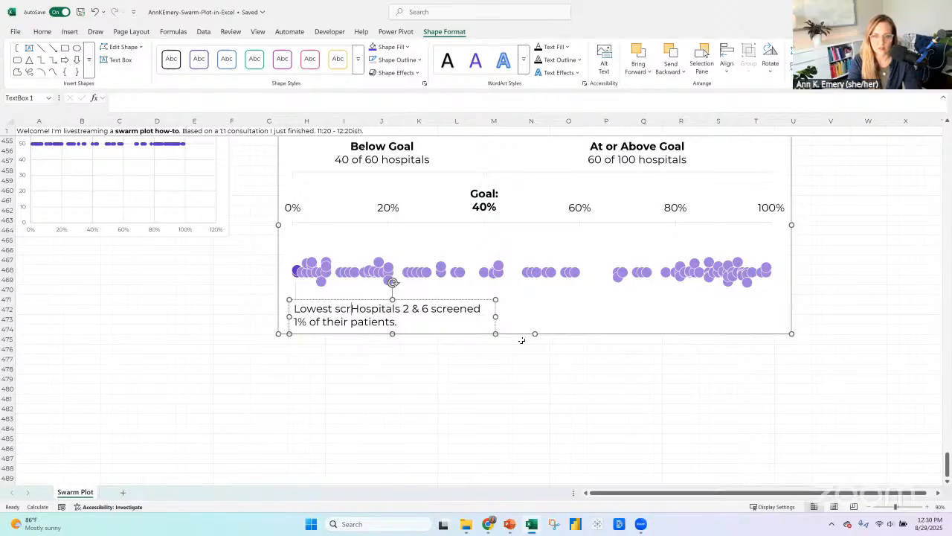
type("ing rate")
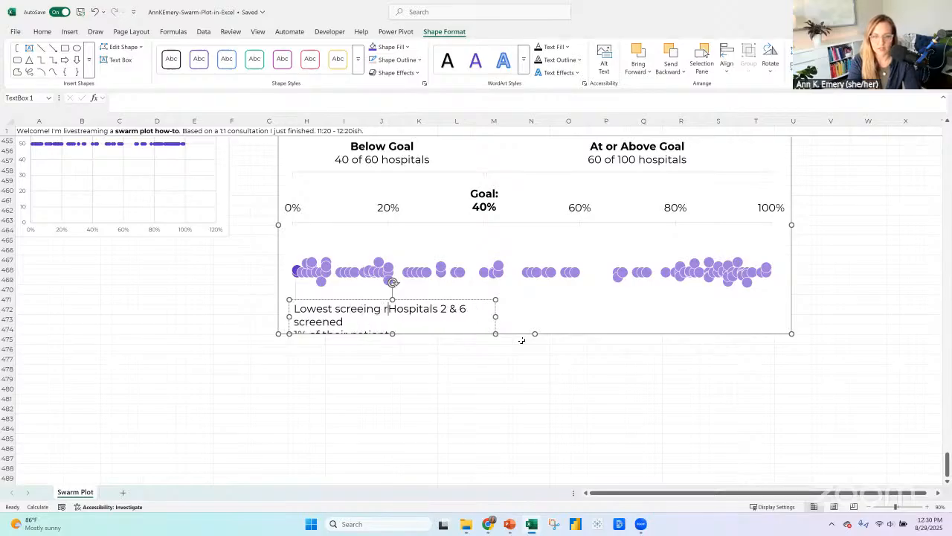
type("s:")
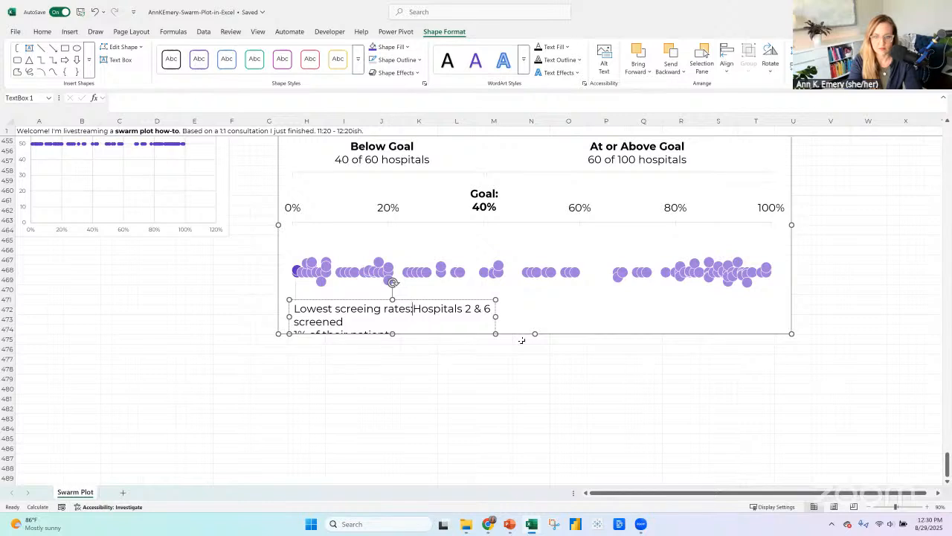
key("Return")
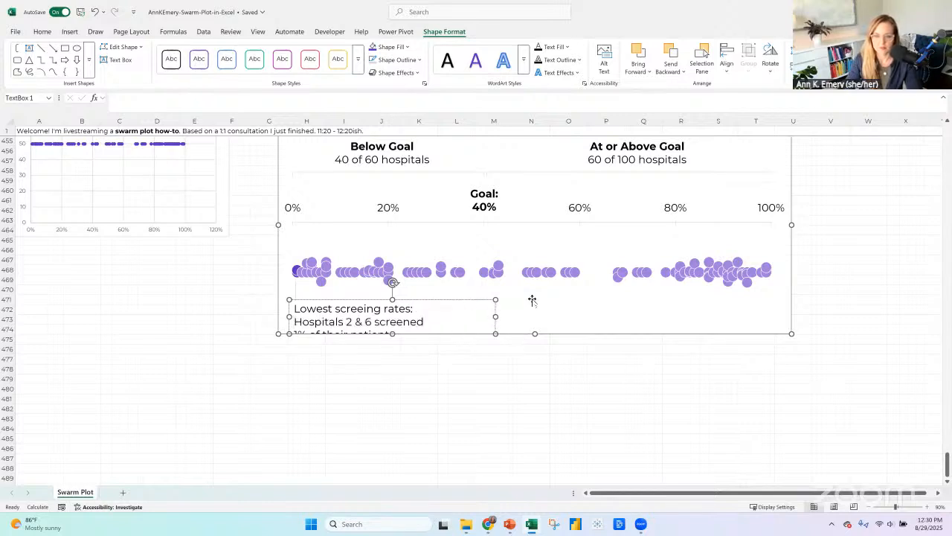
Nudge the Below Goal and At or Above Goal headings up together and adjust their box height so both text lines fit.
scroll(576, 361, "up", 2)
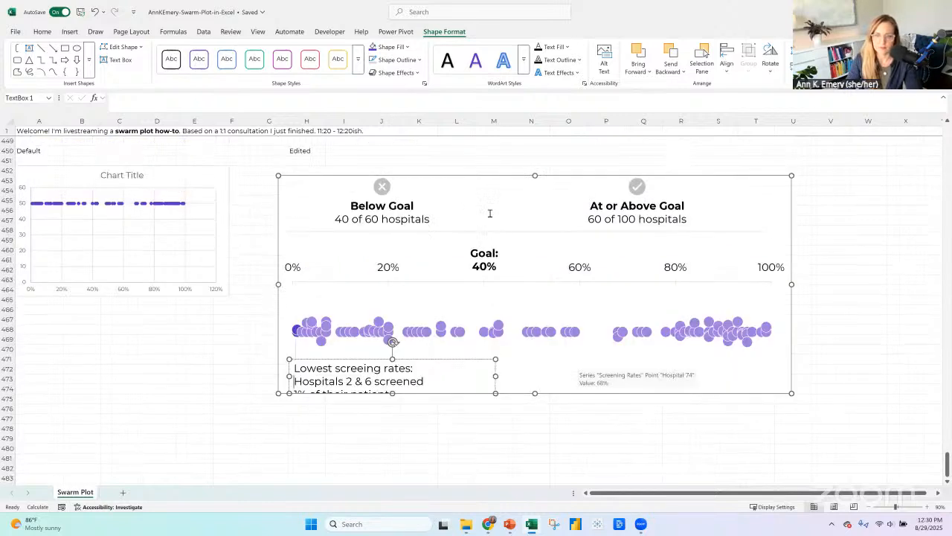
left_click(390, 207)
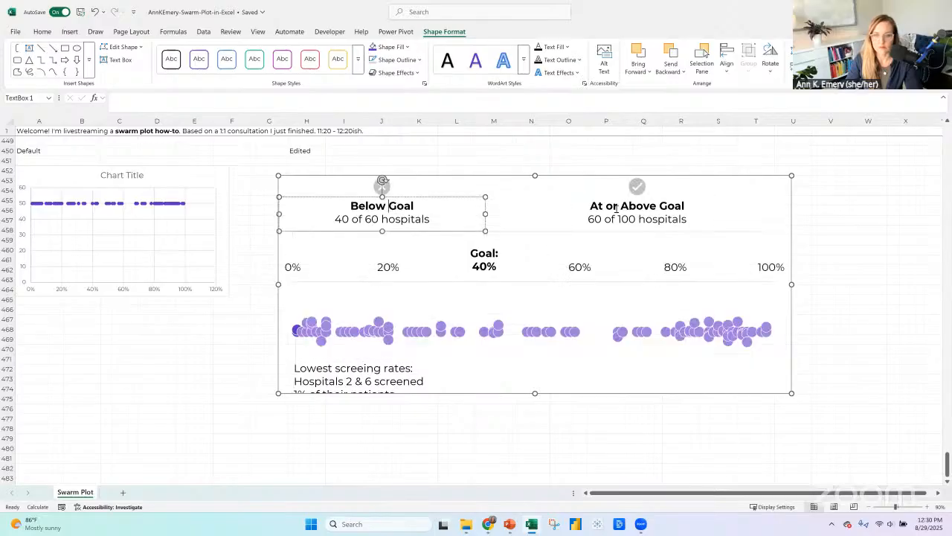
key("Escape")
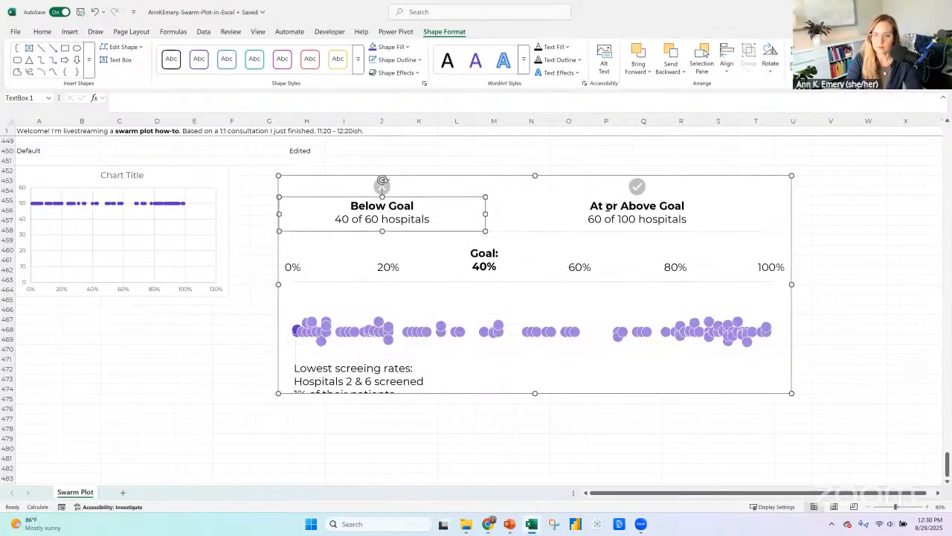
left_click(649, 206, "shift")
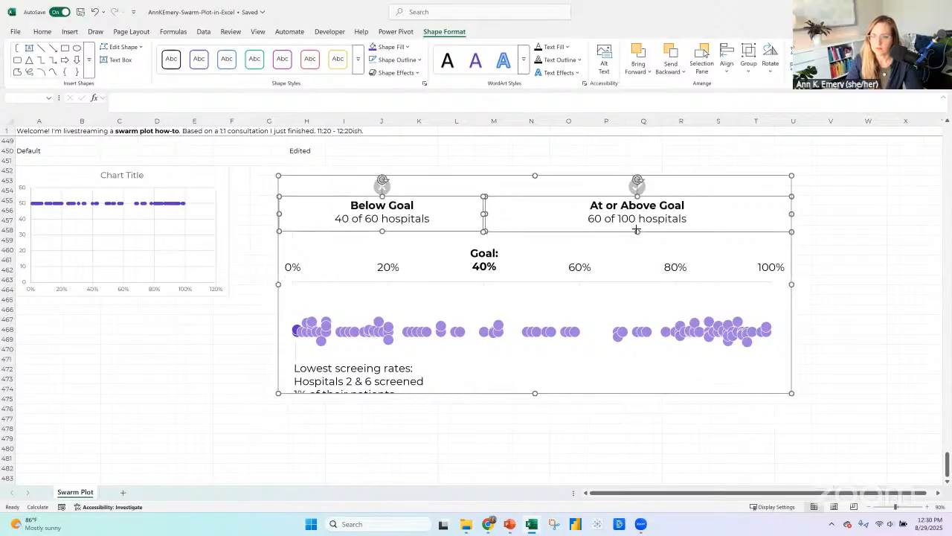
left_click_drag(636, 231, 637, 226)
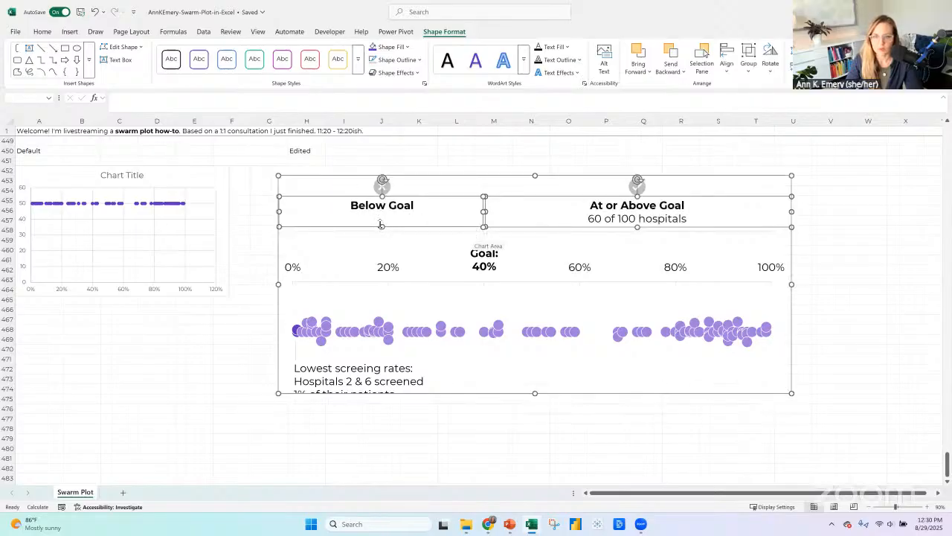
left_click_drag(381, 225, 380, 233)
left_click(480, 241)
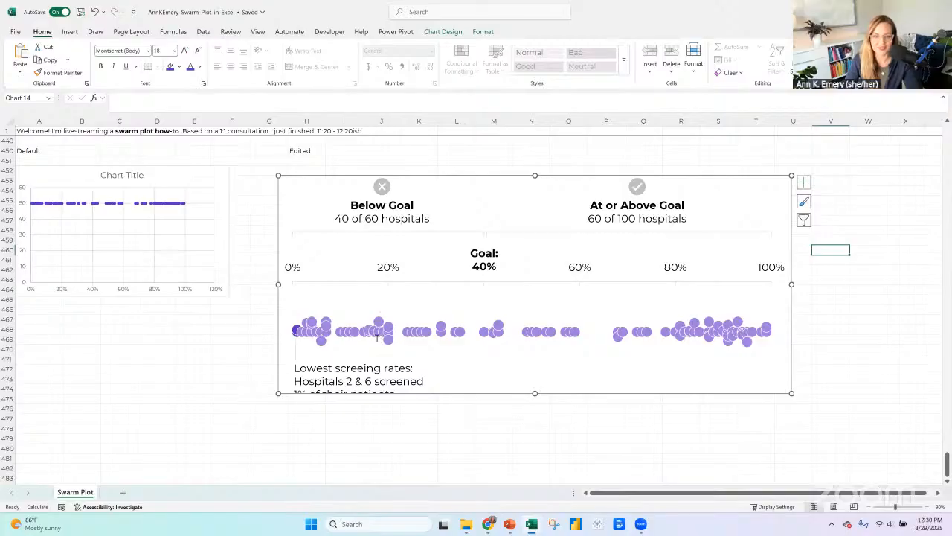
Extend the hospital annotation's box upward and correct its first line to "Lowest screening rates:".
left_click(362, 360)
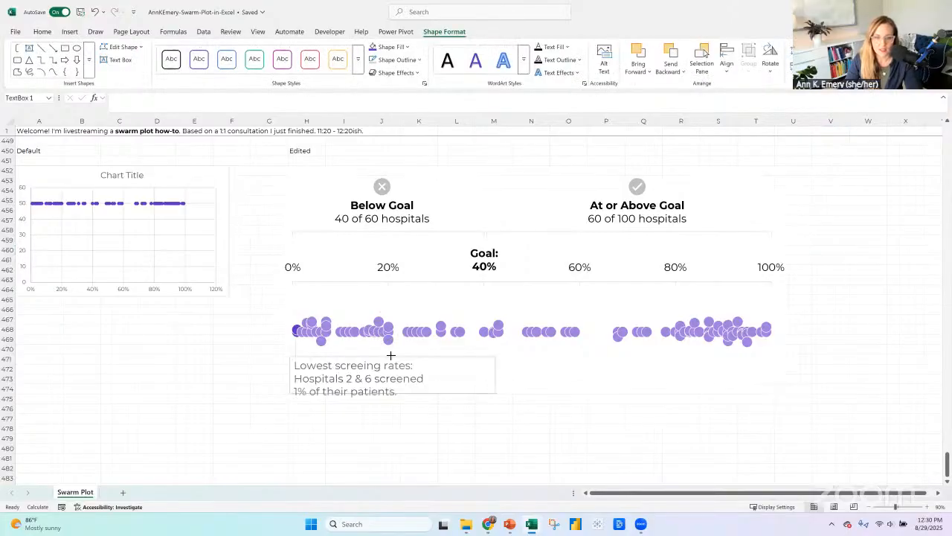
left_click(357, 363)
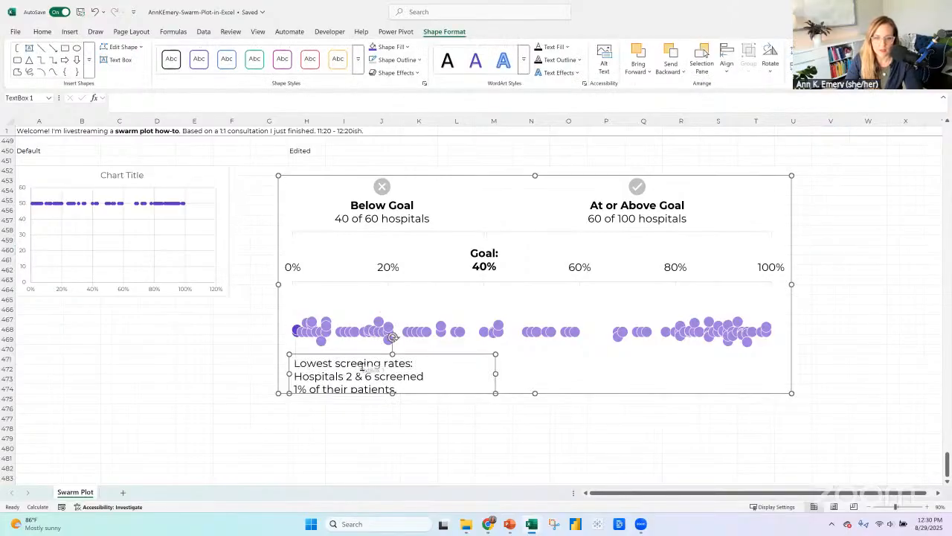
left_click(365, 364)
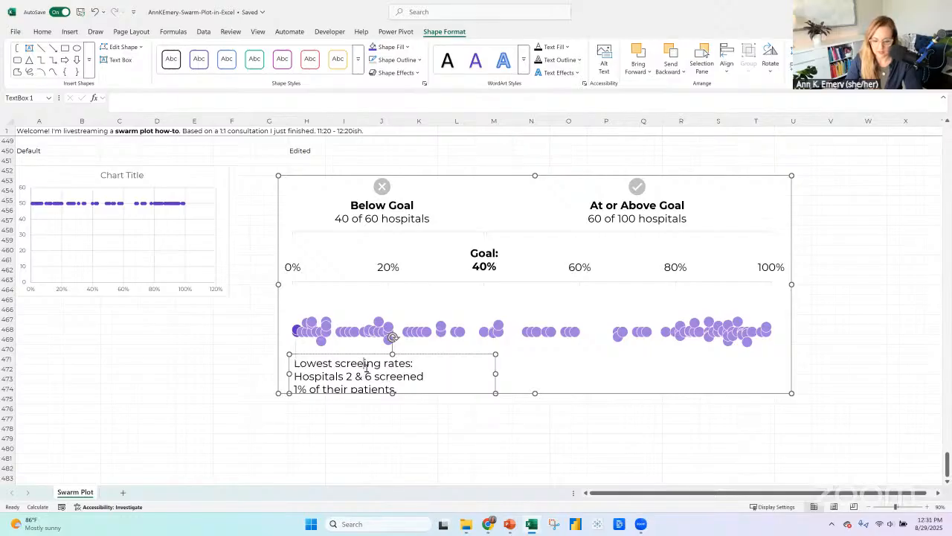
type("n")
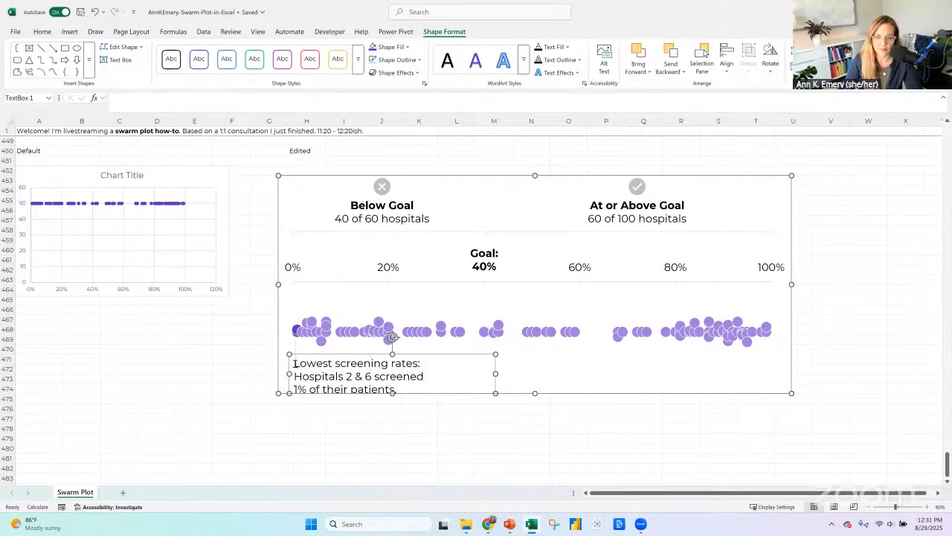
Delete the "Lowest screening rates:" line from the hospital annotation.
left_click_drag(295, 363, 425, 364)
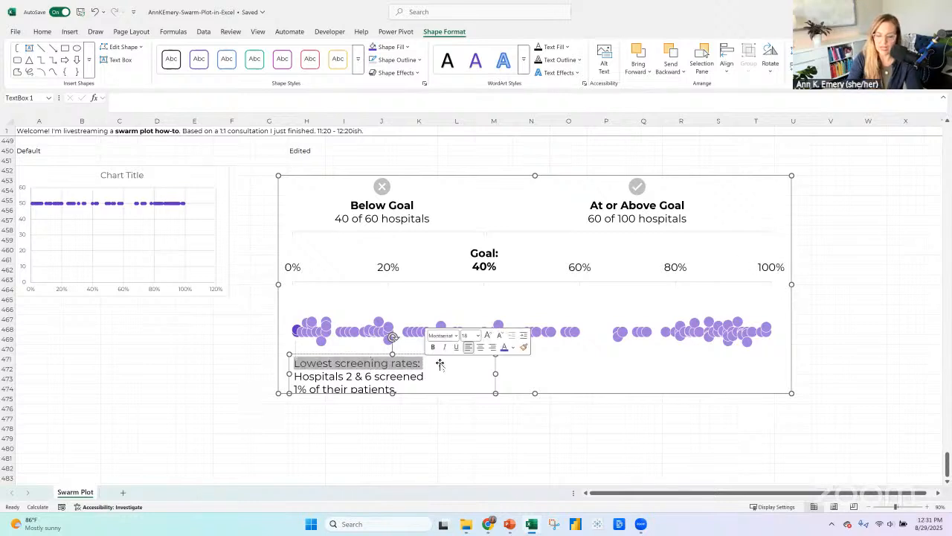
key("Delete")
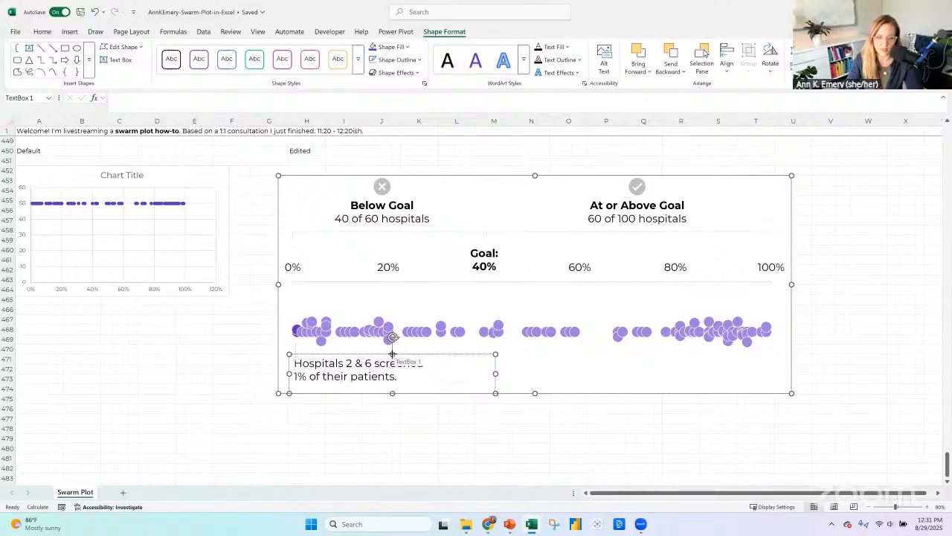
Shorten the hospital annotation's box from above and place a duplicate of it beneath the dots in the 60% to 100% range.
left_click_drag(392, 353, 395, 363)
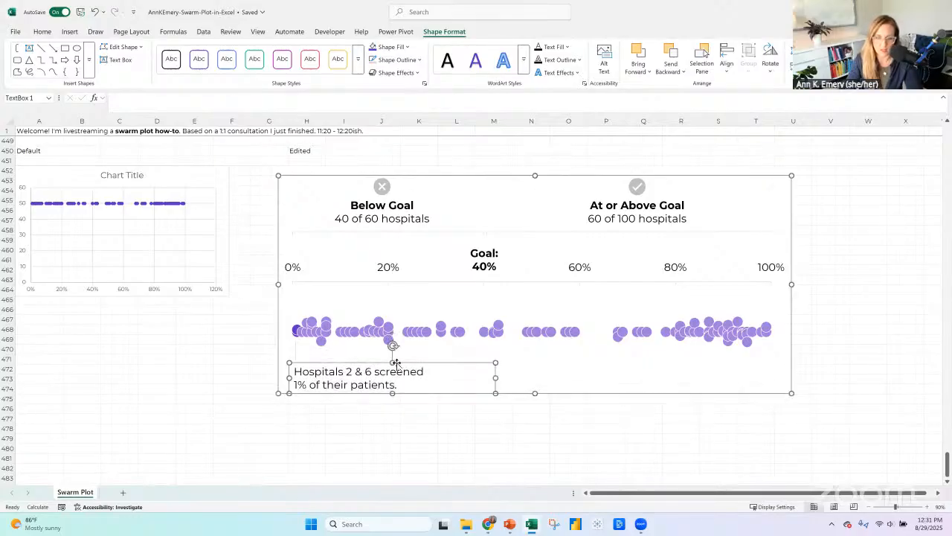
left_click(511, 375)
key("ctrl+v")
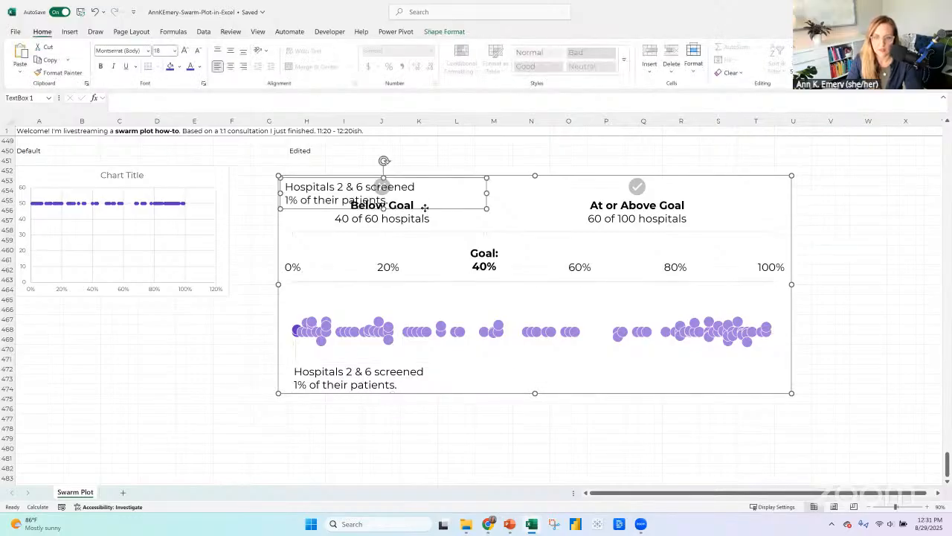
left_click_drag(424, 207, 719, 388)
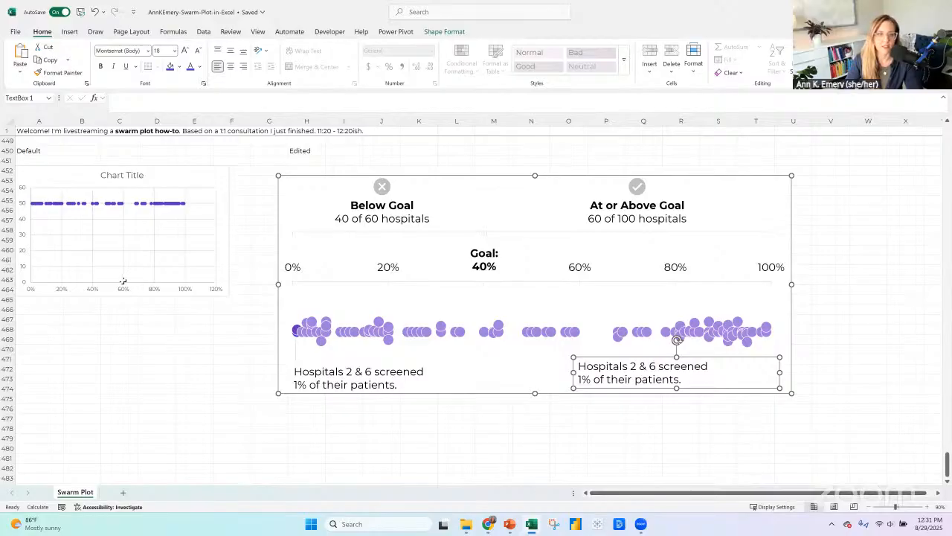
Calculate the average of all hospital screening rates (B340:B439) in cell H340 beside the Swarm table.
scroll(122, 281, "up", 20)
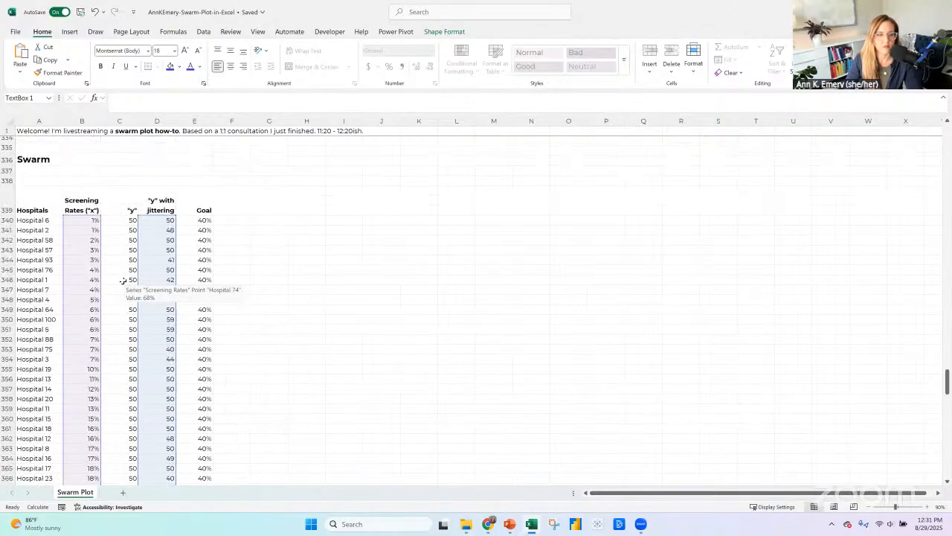
scroll(123, 287, "up", 5)
scroll(300, 217, "down", 5)
left_click(300, 219)
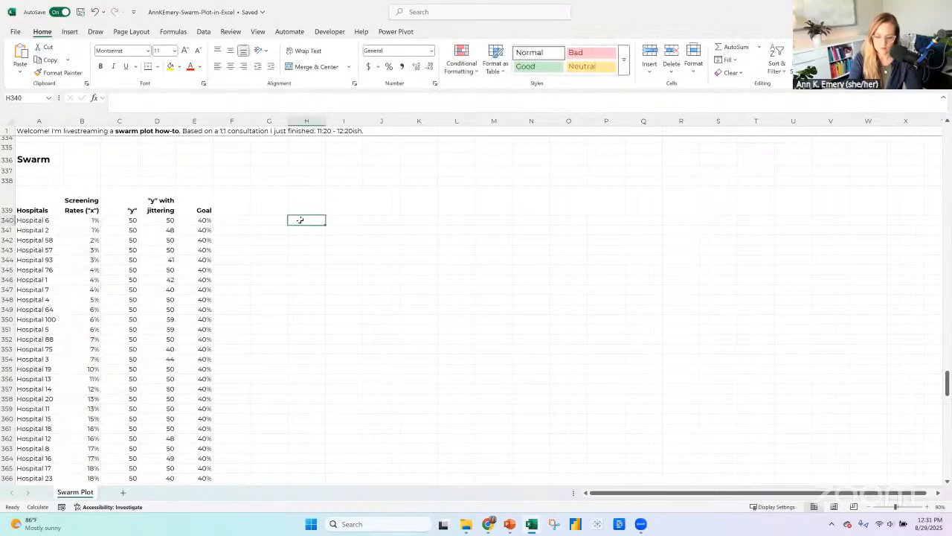
type("=average(")
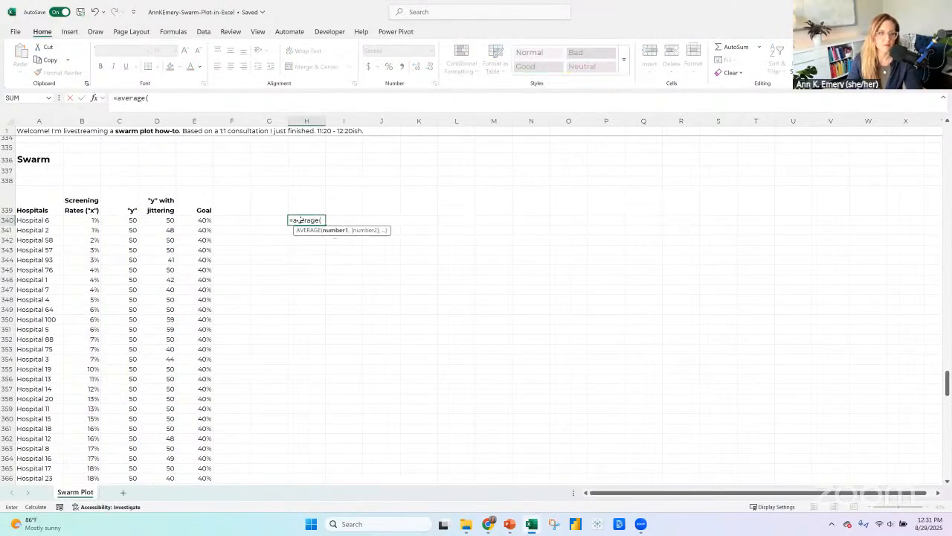
left_click(75, 220)
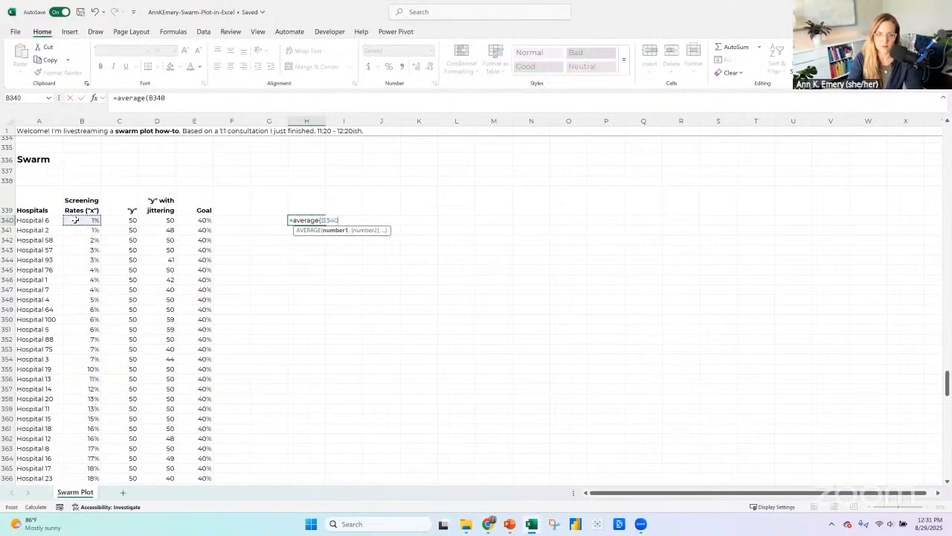
key("ctrl+shift+Down")
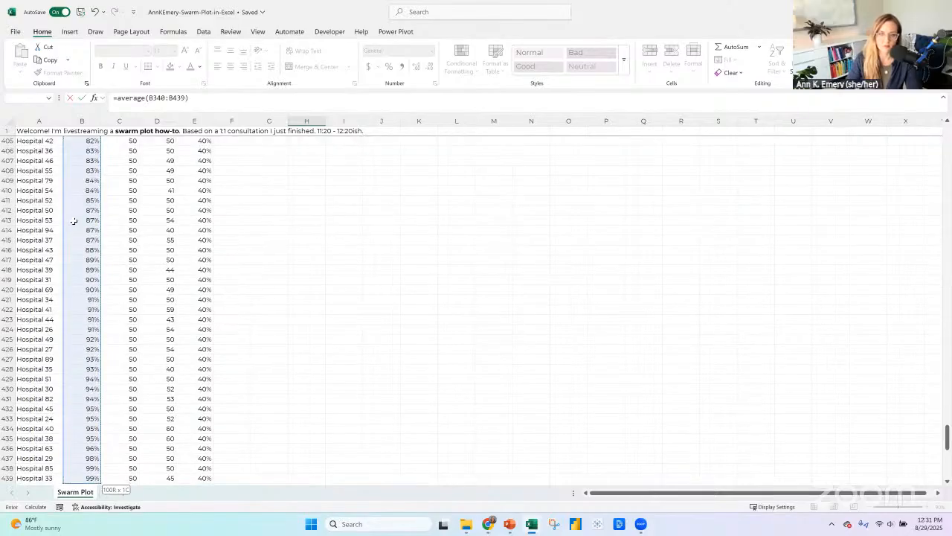
key("Return")
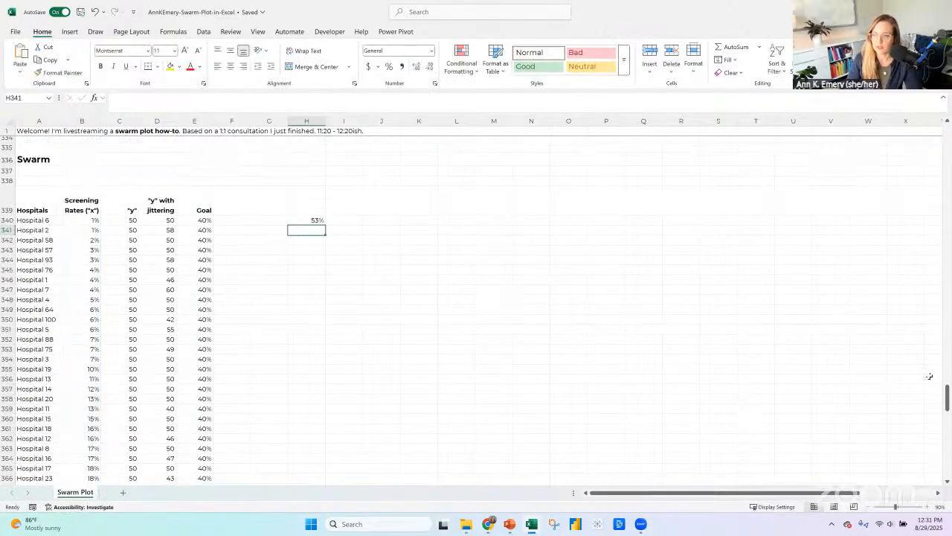
Insert a row above Hospital 2, label it "Average", and enter 53% as its screening rate.
left_click(6, 230)
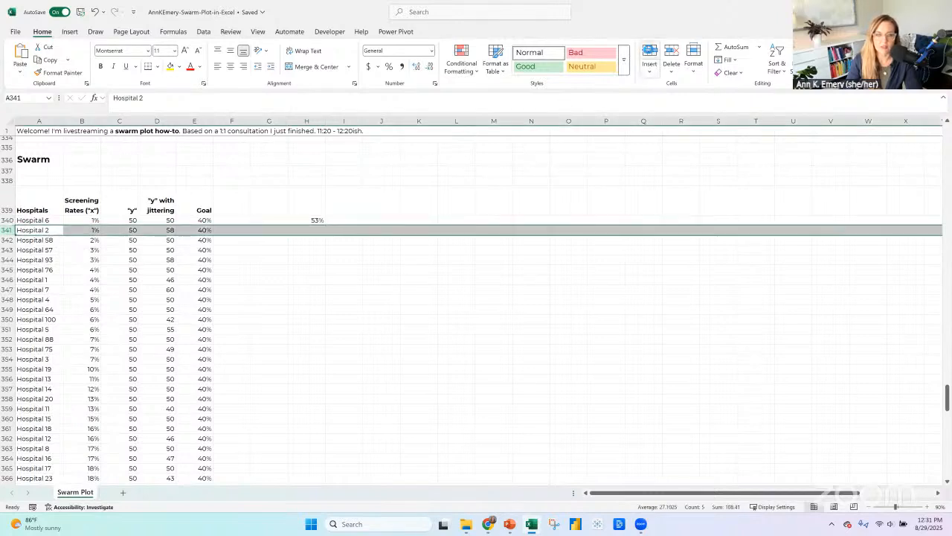
left_click(649, 52)
left_click(38, 230)
type("Avera")
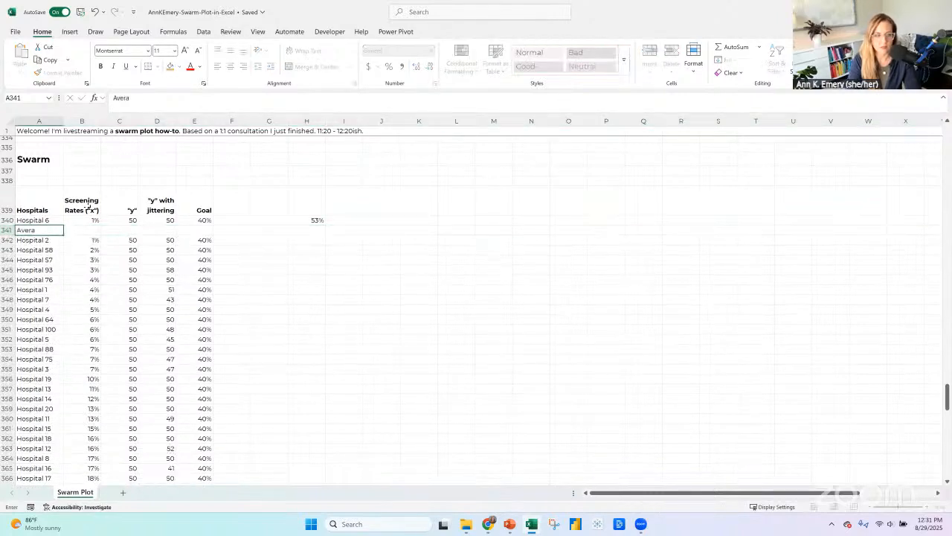
type("ge")
key("Tab")
type("5")
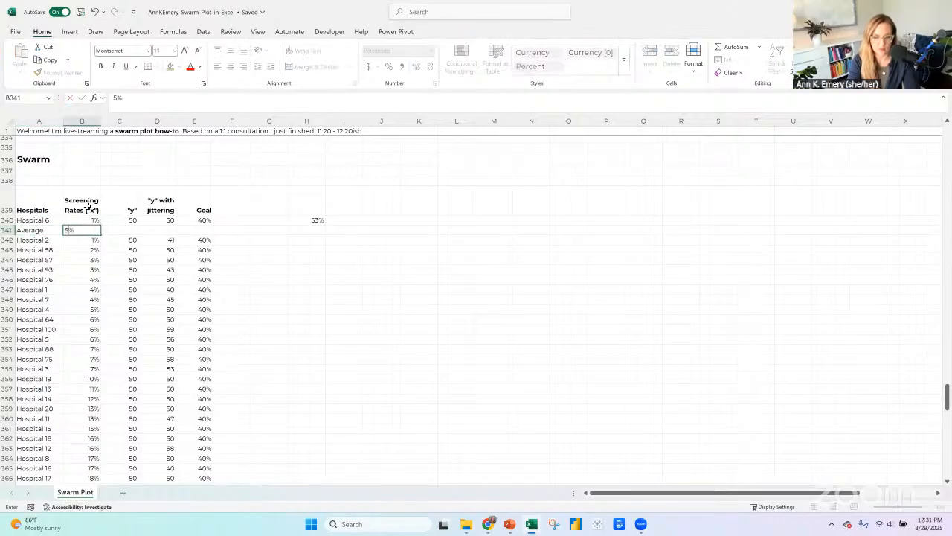
key("Return")
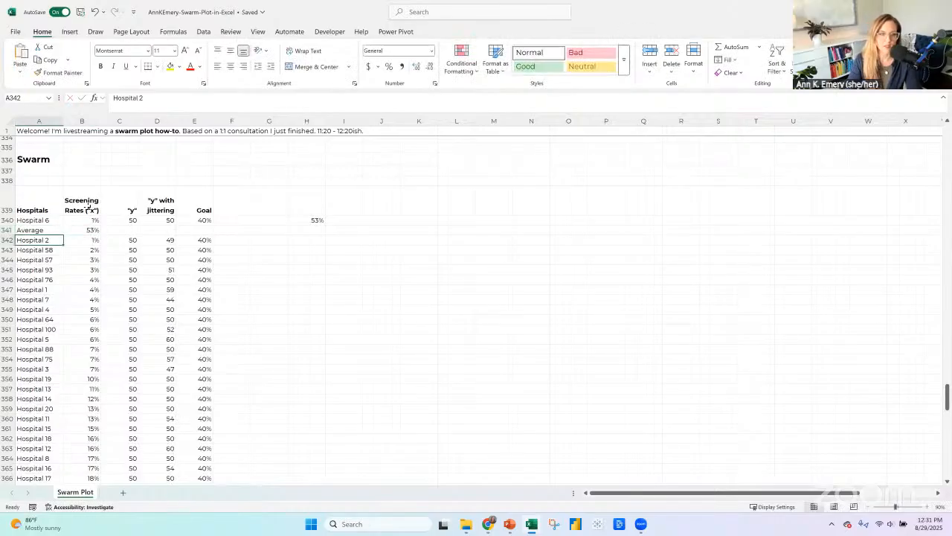
Move the Average row down to the end of the Swarm table, inserting it directly above Hospital 33.
left_click(311, 221)
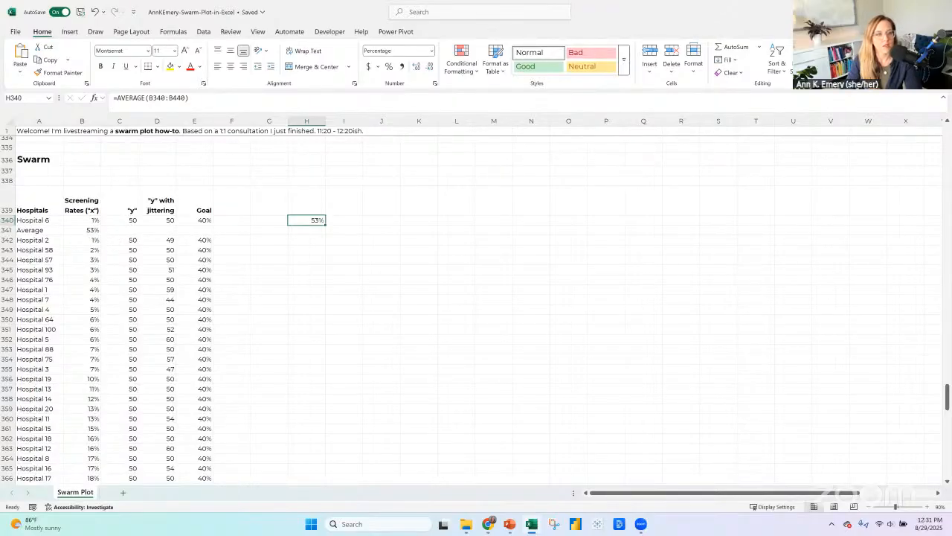
left_click(6, 230)
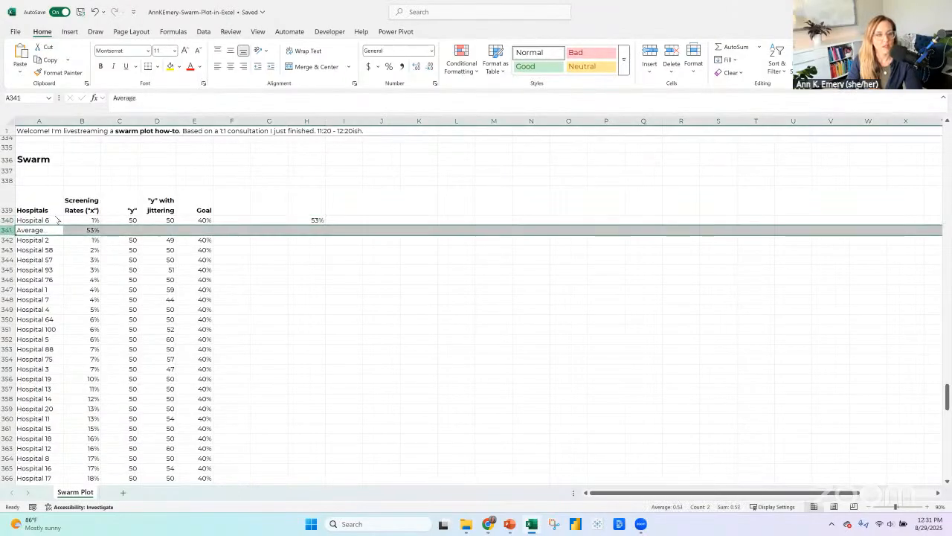
right_click(10, 232)
left_click(34, 254)
scroll(65, 325, "down", 20)
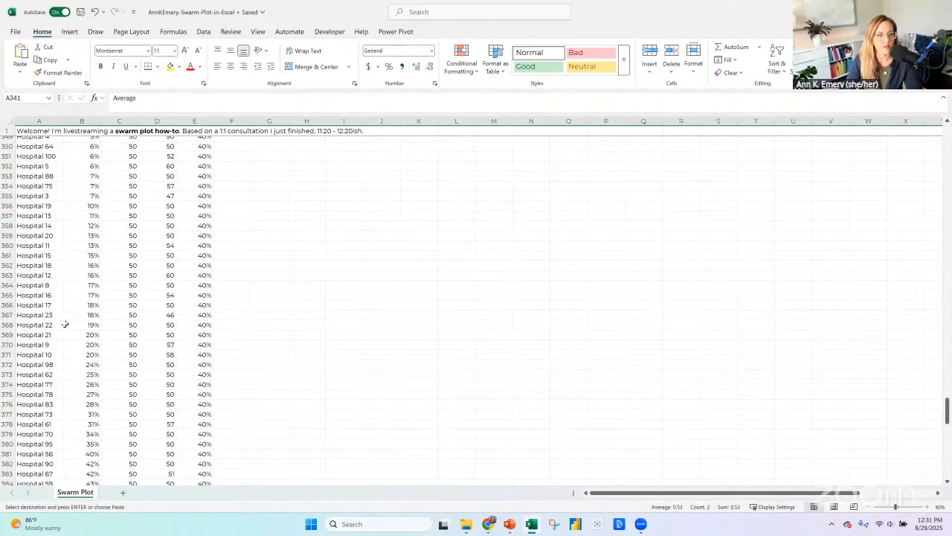
scroll(36, 404, "down", 2)
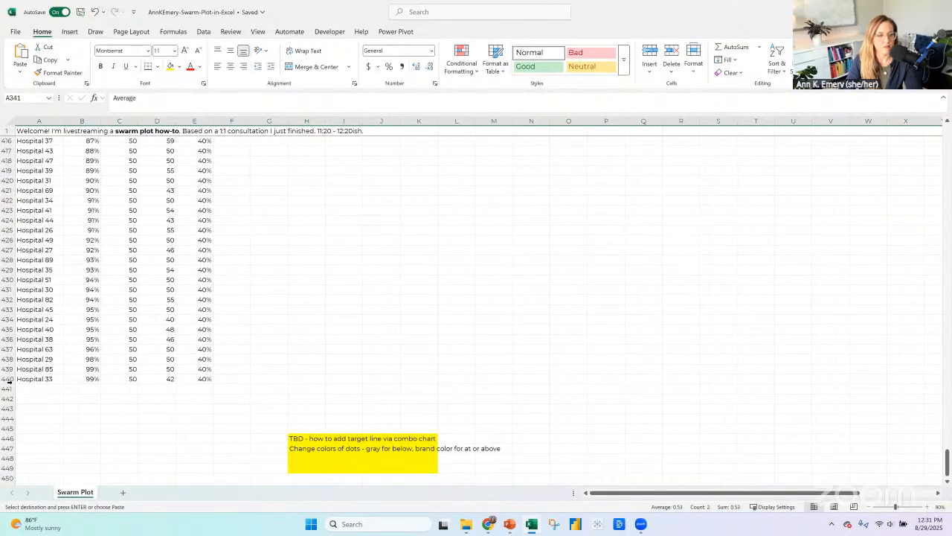
left_click(7, 378)
right_click(7, 381)
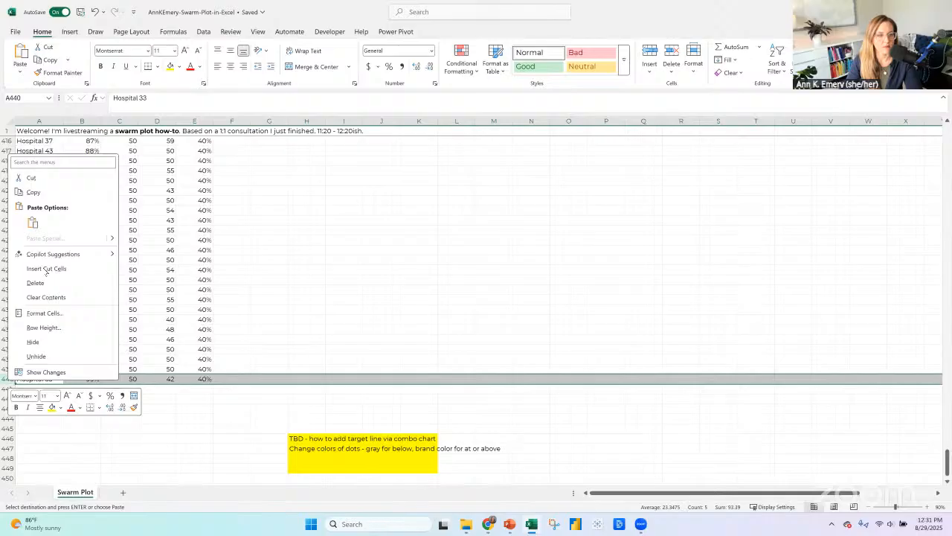
left_click(46, 268)
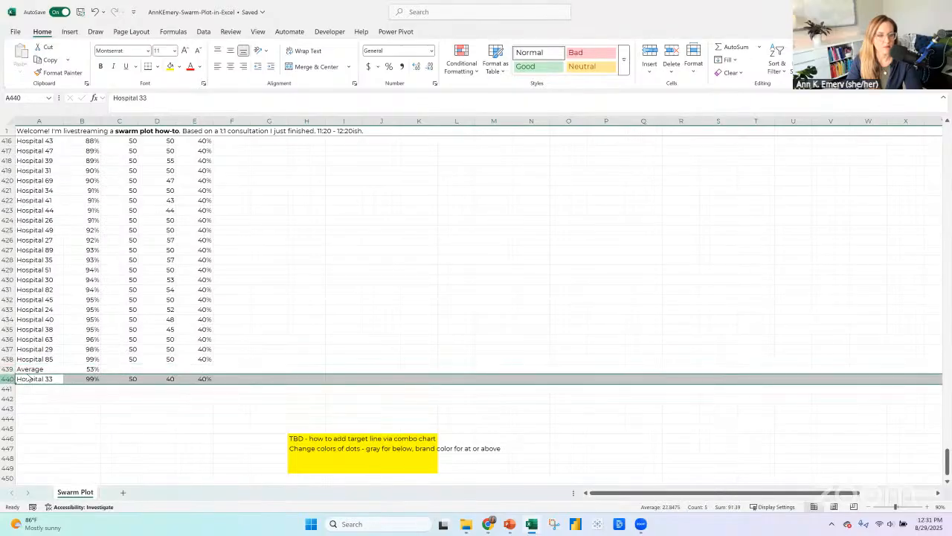
Move the Hospital 33 row above the Average row so that Average is the table's last row.
left_click(9, 379)
right_click(9, 379)
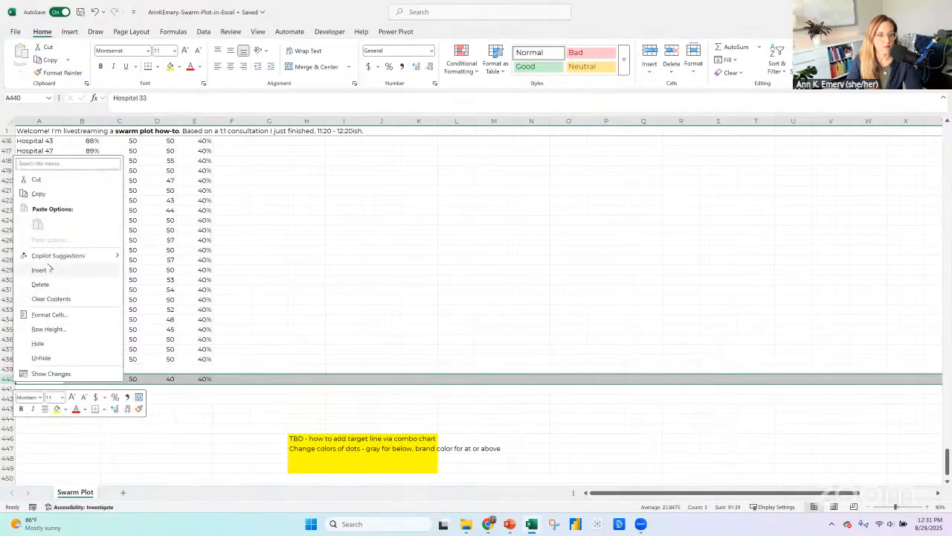
left_click(36, 179)
left_click(9, 369)
right_click(9, 369)
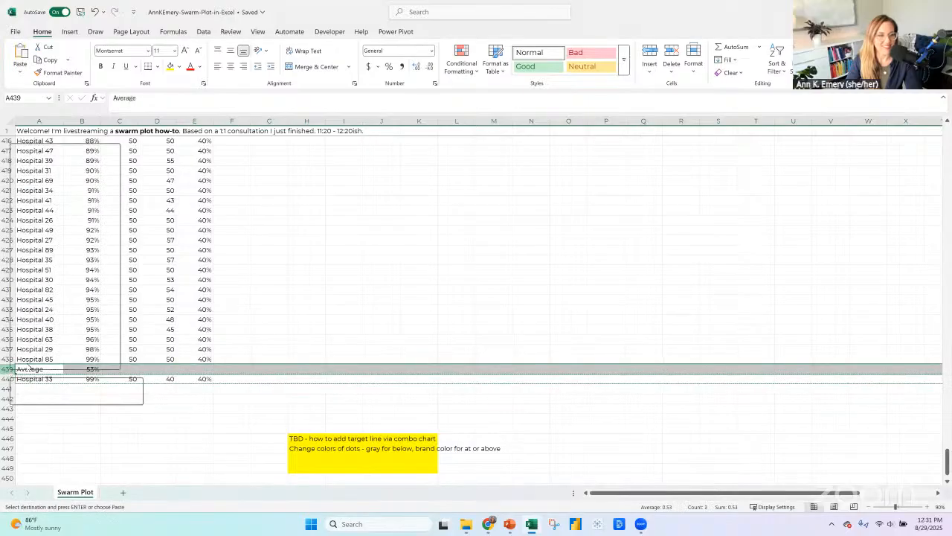
left_click(49, 258)
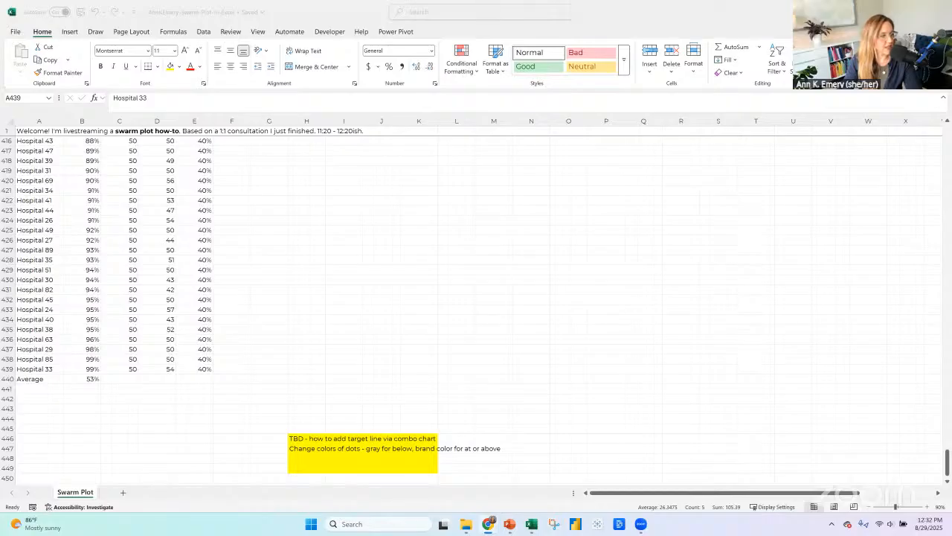
Replace the Average row's screening rate in B440 with an AVERAGE formula over B340:B439.
mouse_move(313, 319)
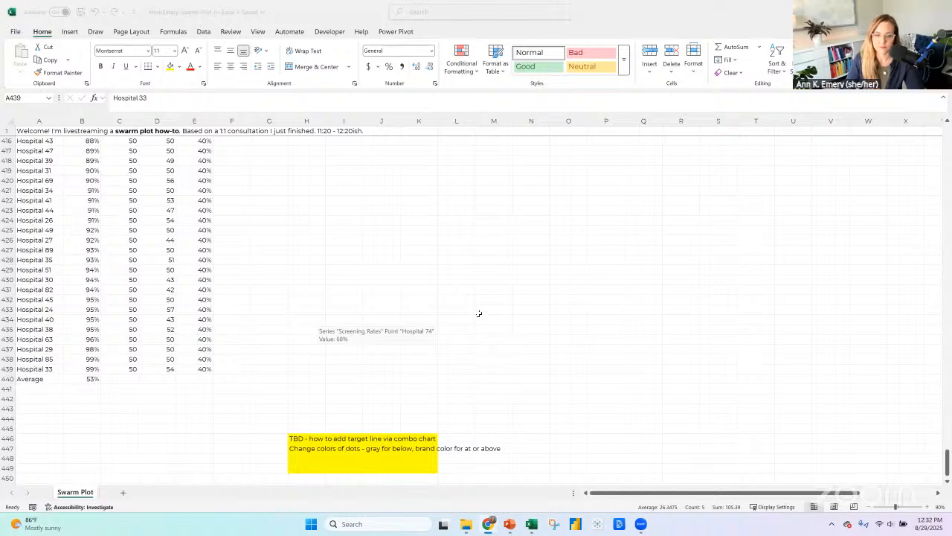
scroll(482, 316, "down", 2)
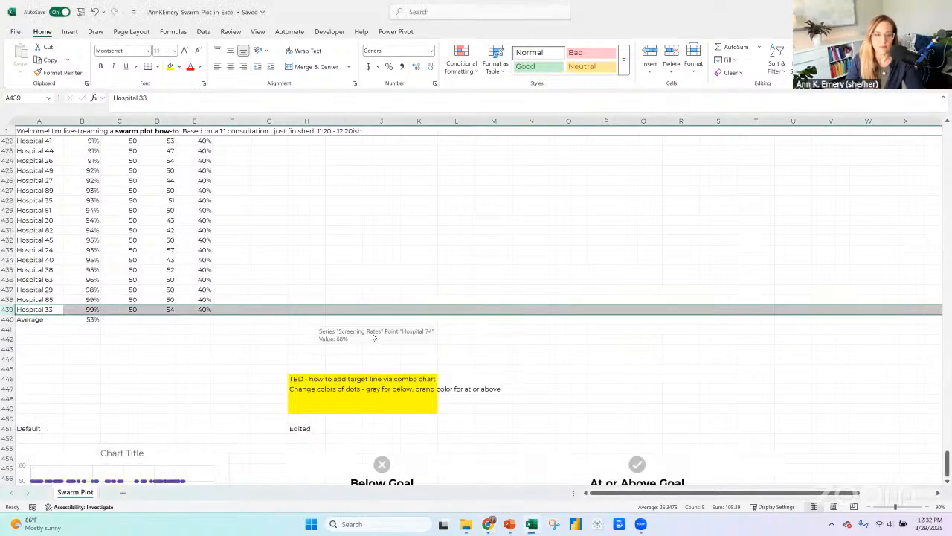
left_click(71, 319)
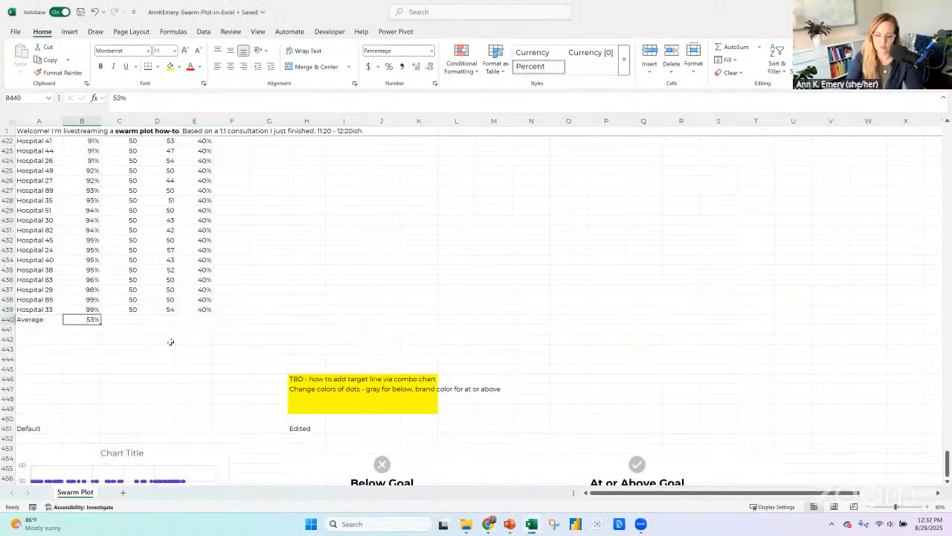
type("=average(")
key("Up")
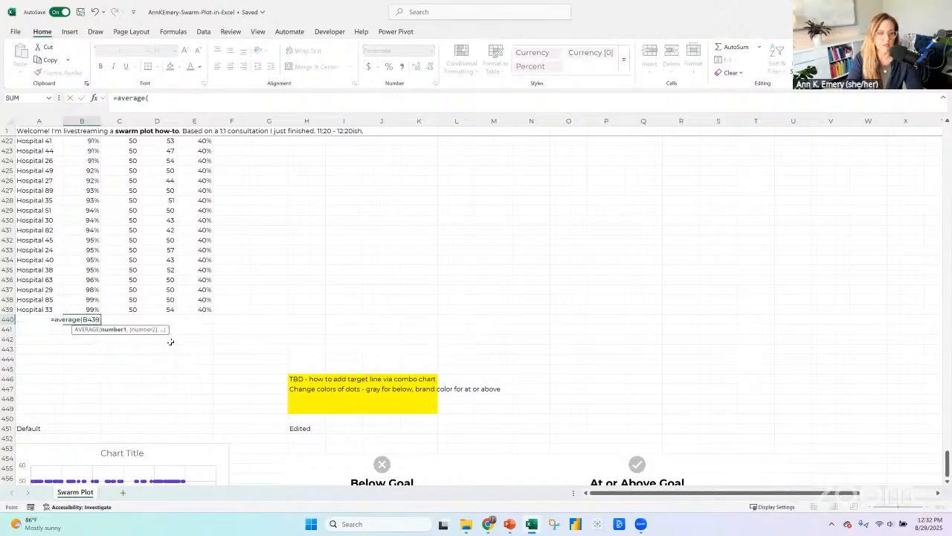
key("ctrl+shift+Up")
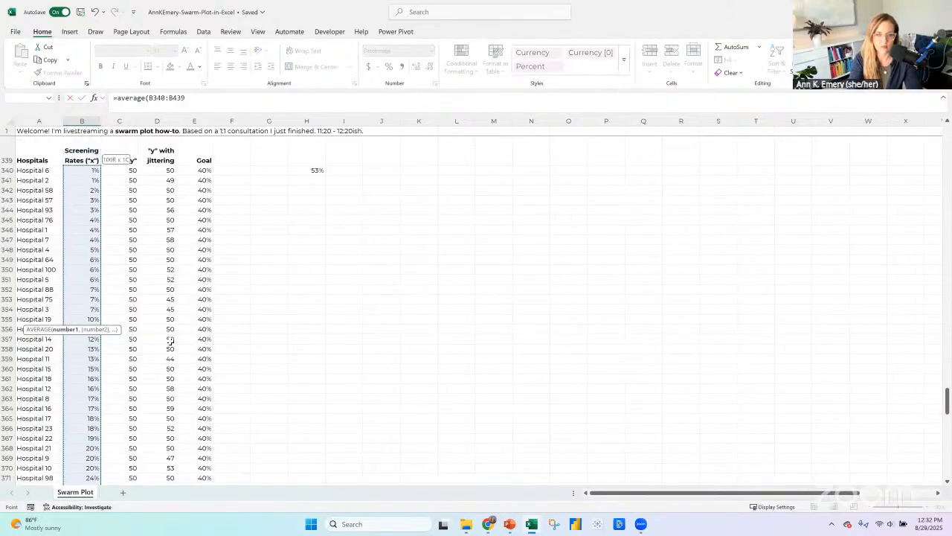
key("Return")
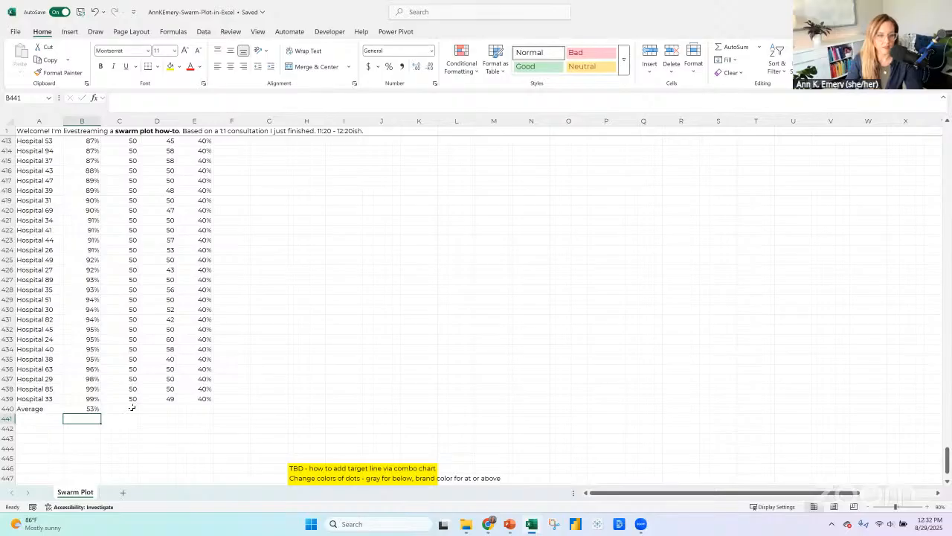
Copy Hospital 33's "y", "y" with jittering, and Goal cells into the Average row.
left_click(132, 407)
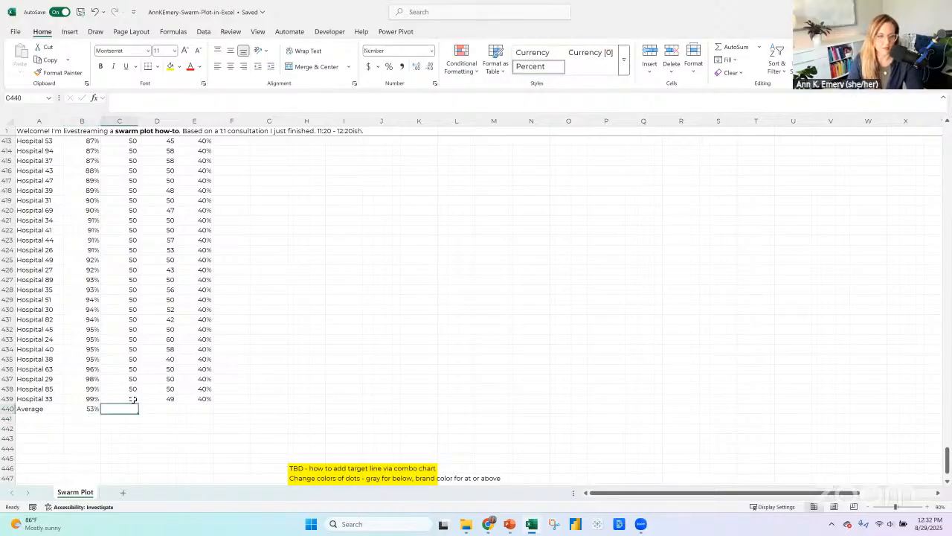
left_click_drag(131, 399, 186, 398)
key("ctrl+c")
left_click(134, 407)
key("ctrl+v")
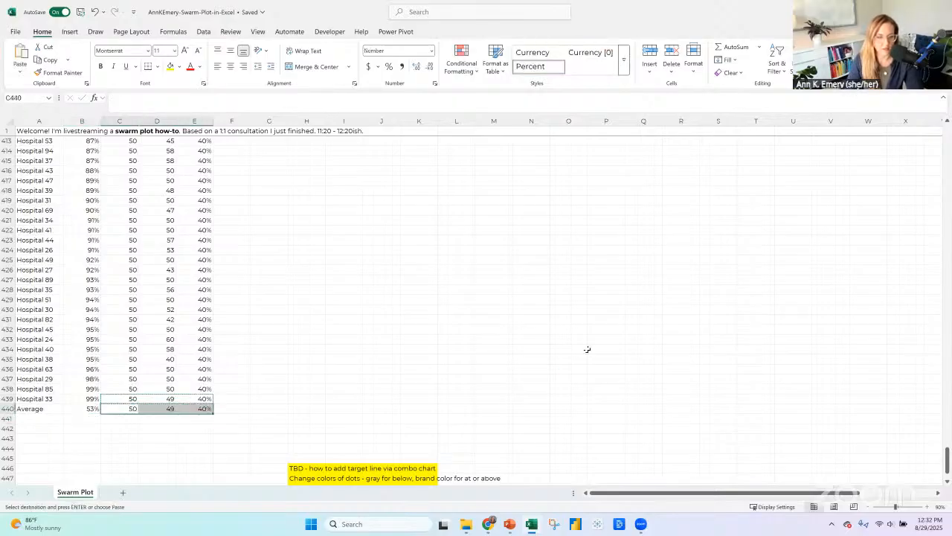
Move the duplicated annotation on the edited swarm plot so its text starts beneath the dark 53% average dot.
scroll(595, 342, "down", 5)
scroll(599, 341, "down", 7)
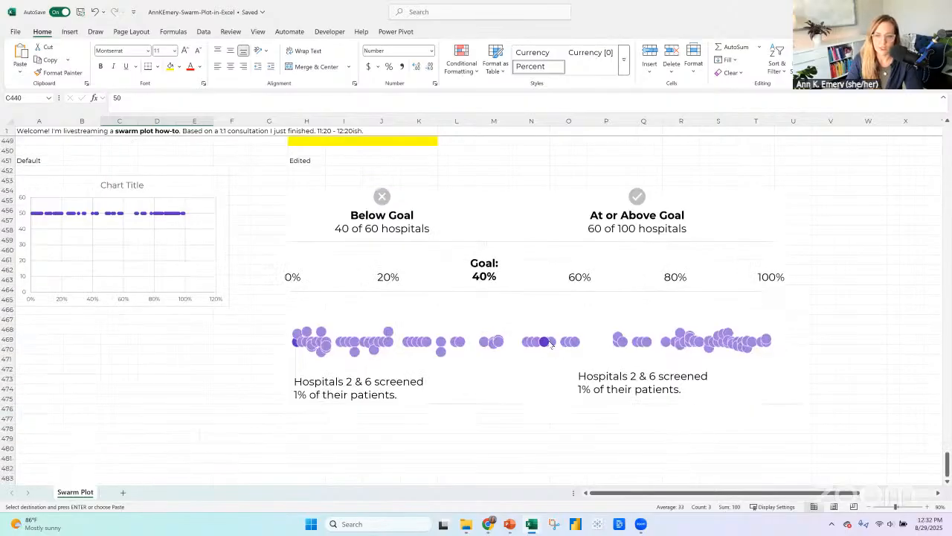
mouse_move(549, 345)
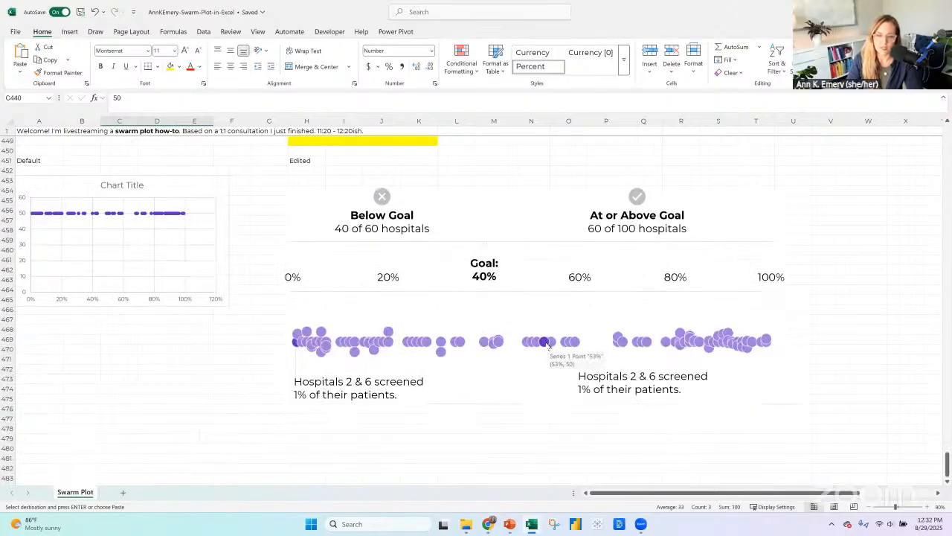
left_click(583, 376)
left_click_drag(585, 370, 548, 374)
Replace the duplicated annotation's text with "On average, hospitals have screened 53% of patients.".
left_click(645, 392)
key("ctrl+a")
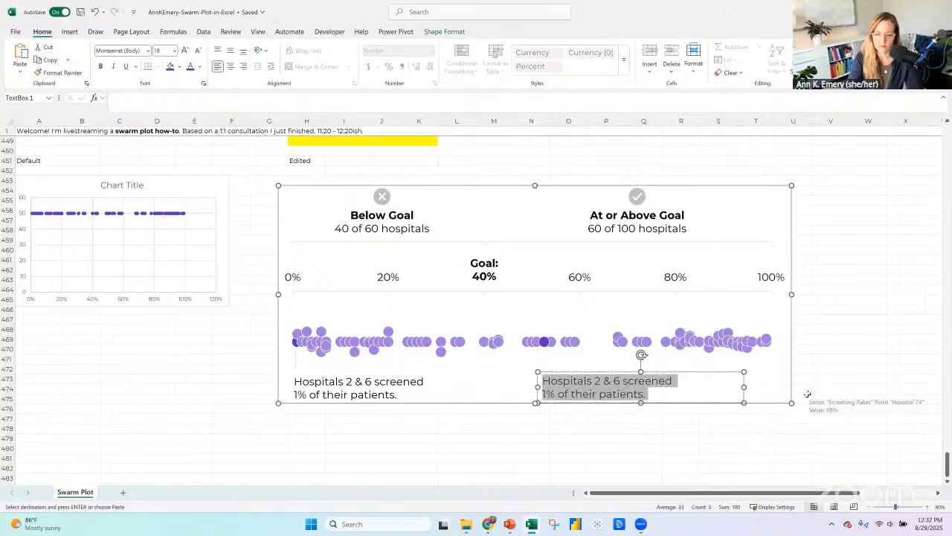
type("On average, ho")
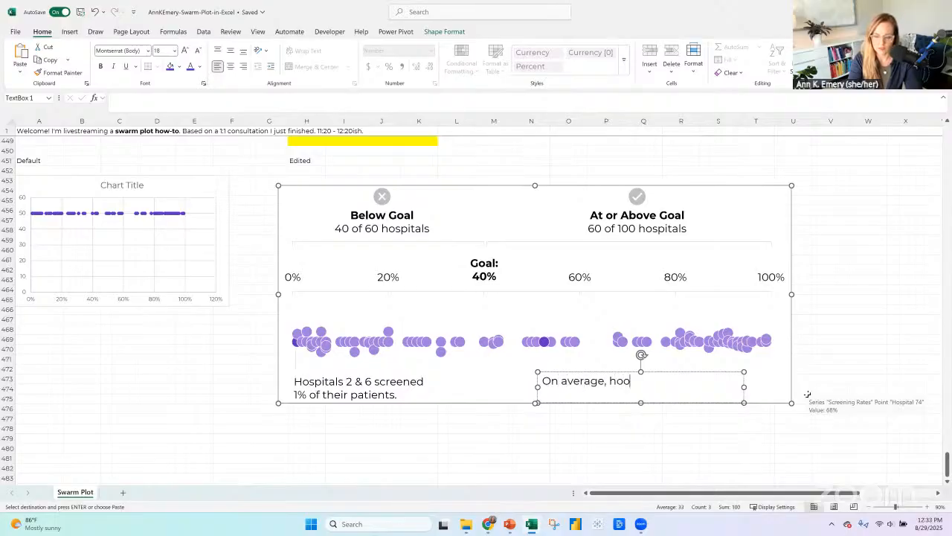
type("spitals ha")
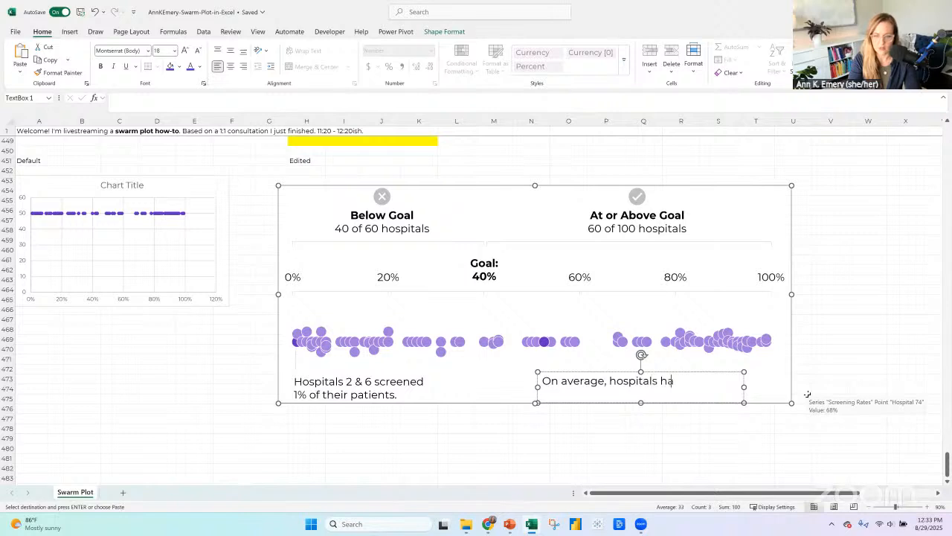
type("ve screened")
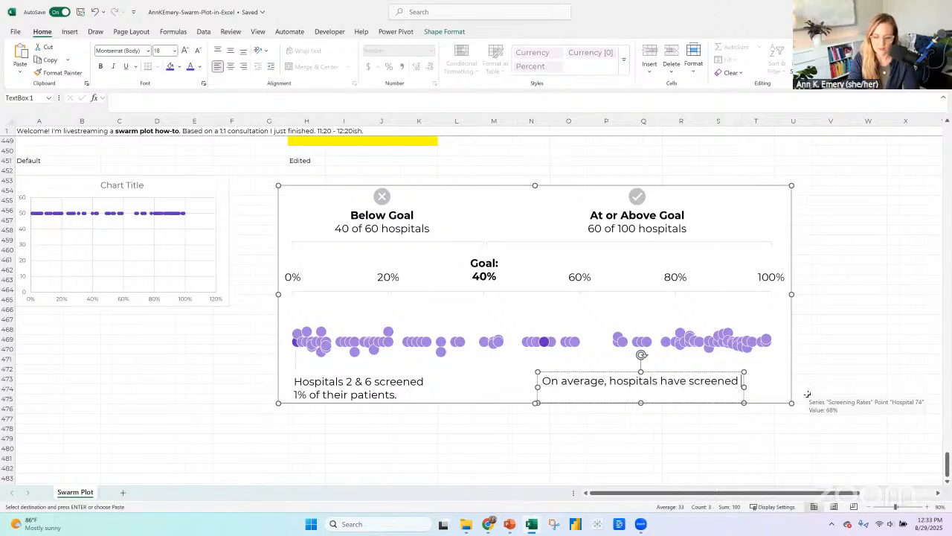
type(" 53% of patients.")
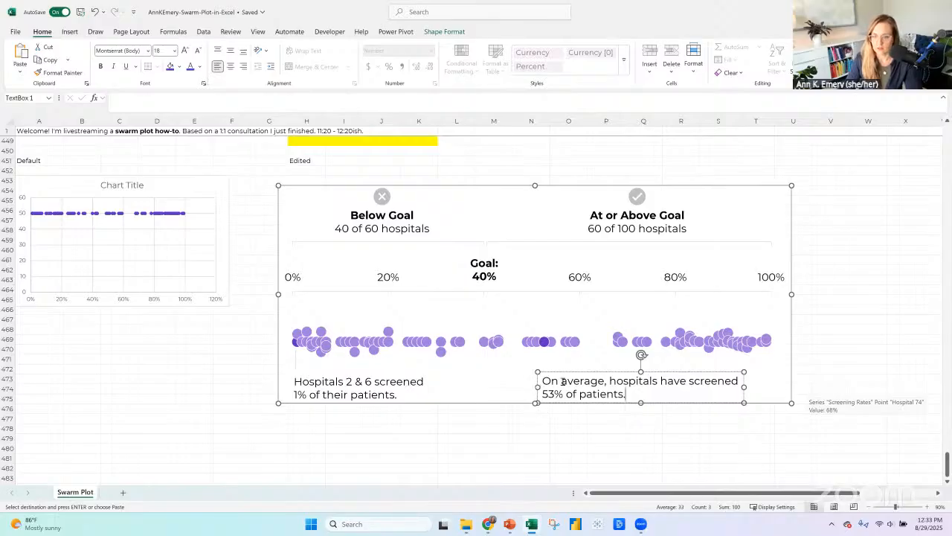
left_click(561, 372)
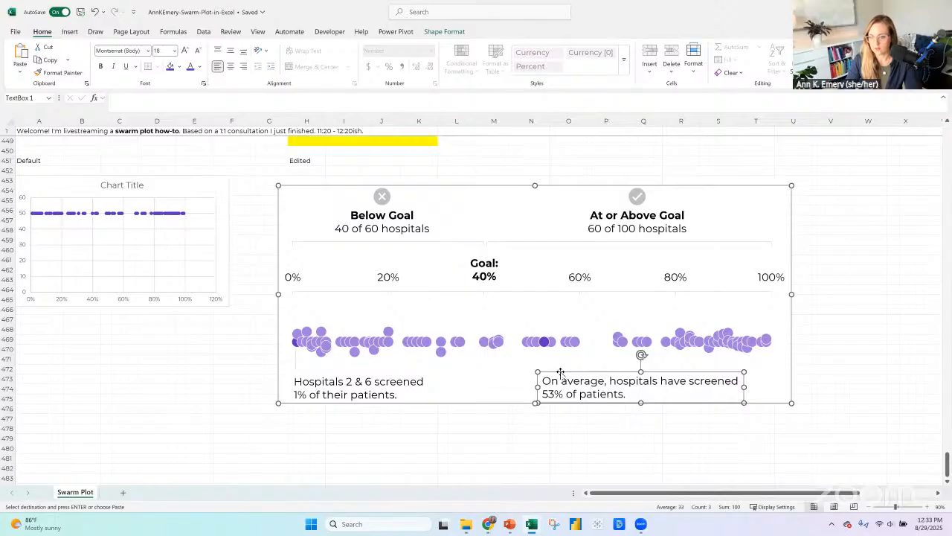
Duplicate the short leader line under the lowest-rate dot and align the copy vertically beneath the dark average dot.
left_click(70, 33)
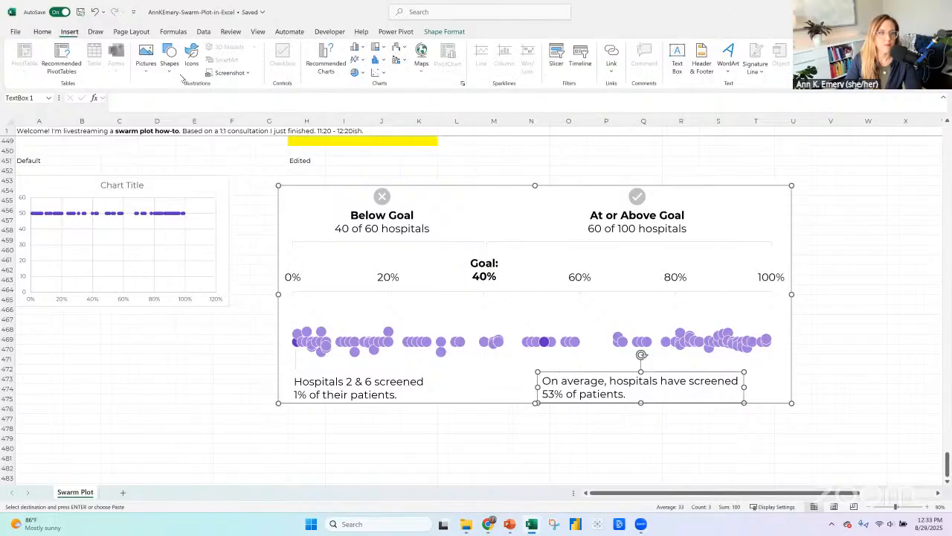
left_click_drag(296, 369, 298, 352)
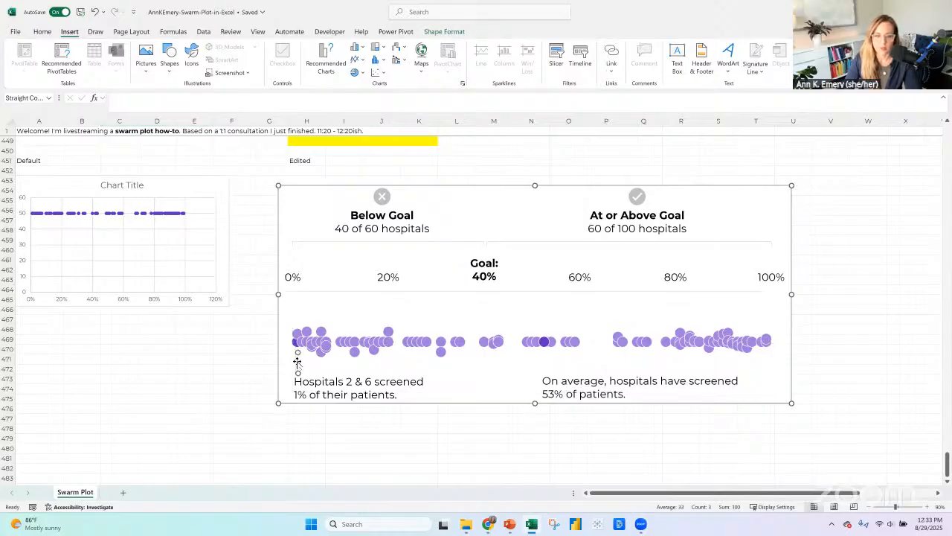
left_click_drag(298, 362, 545, 359)
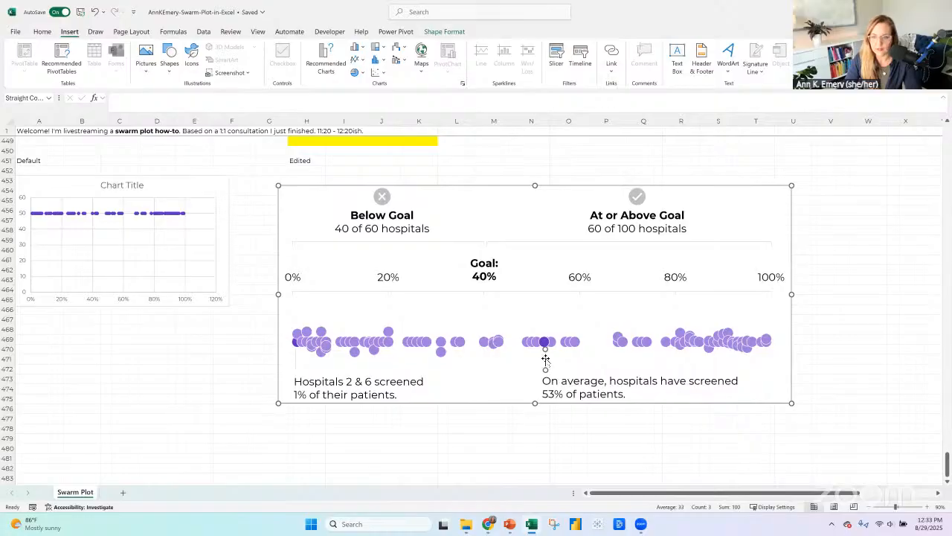
key("Escape")
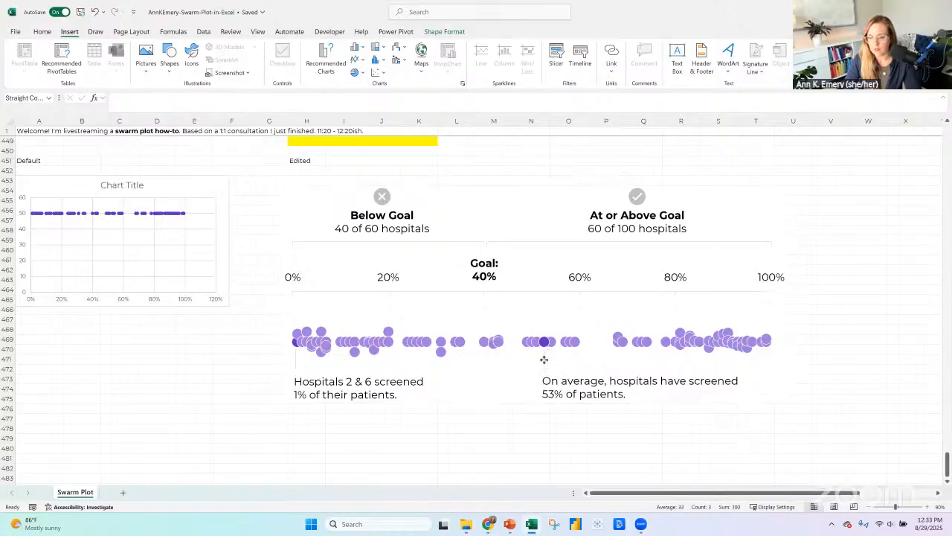
left_click(544, 359)
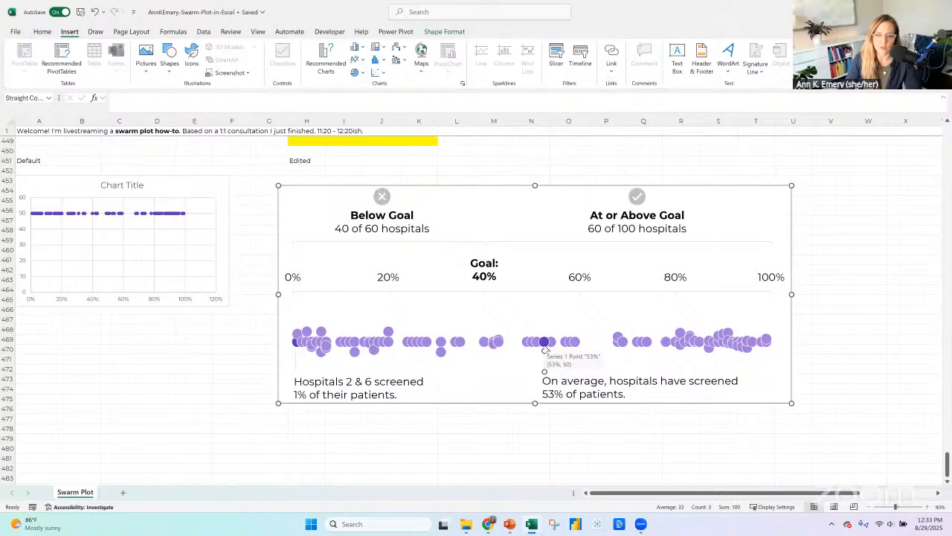
Delete the average annotation with its leader line from the edited swarm plot, and delete the Average row 440 from the table.
left_click(537, 395)
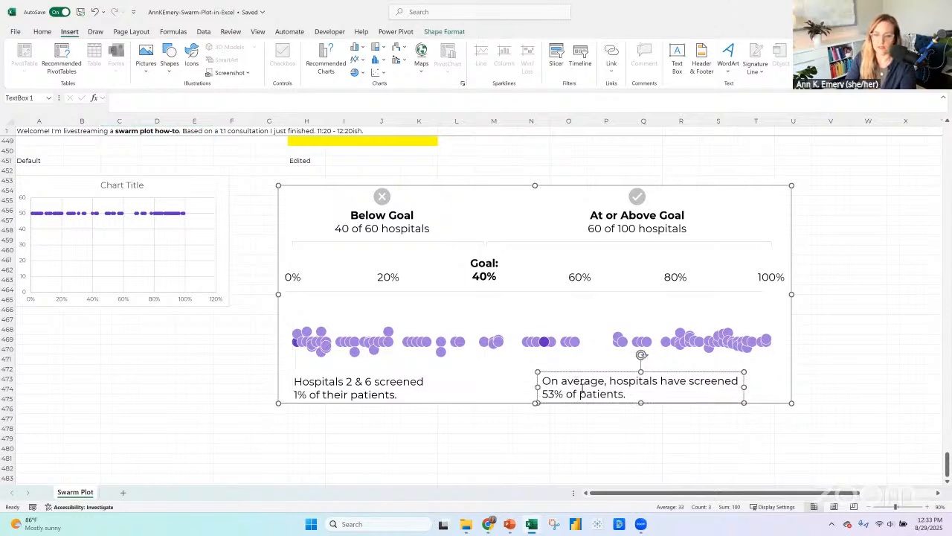
key("Delete")
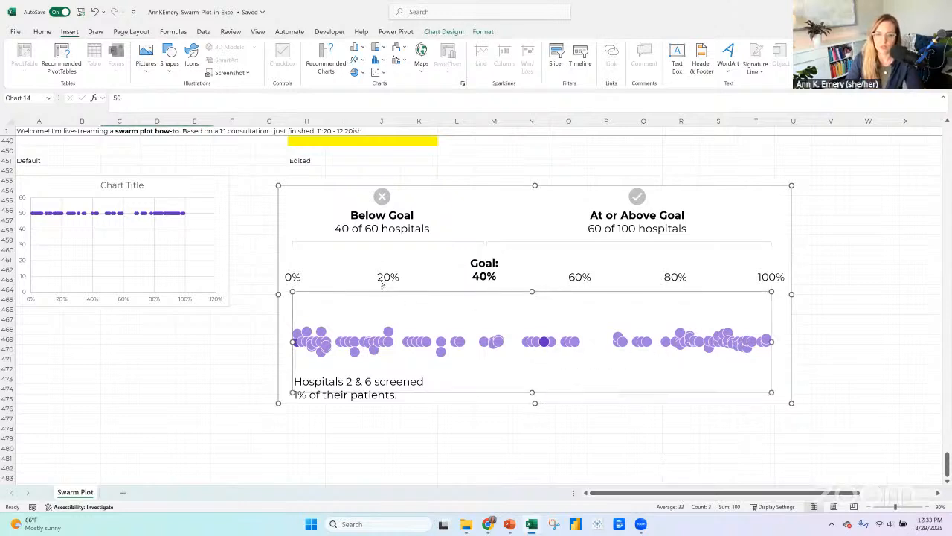
scroll(163, 307, "up", 9)
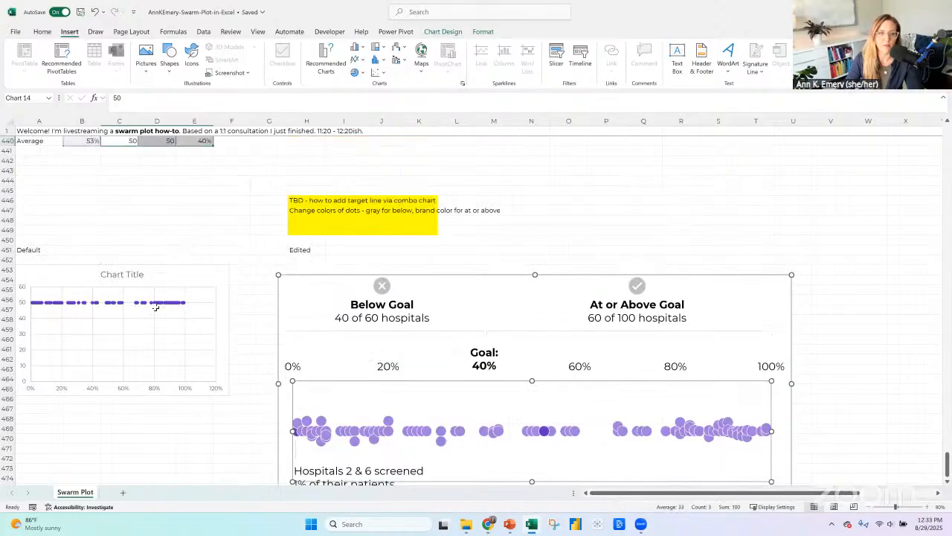
left_click(6, 315)
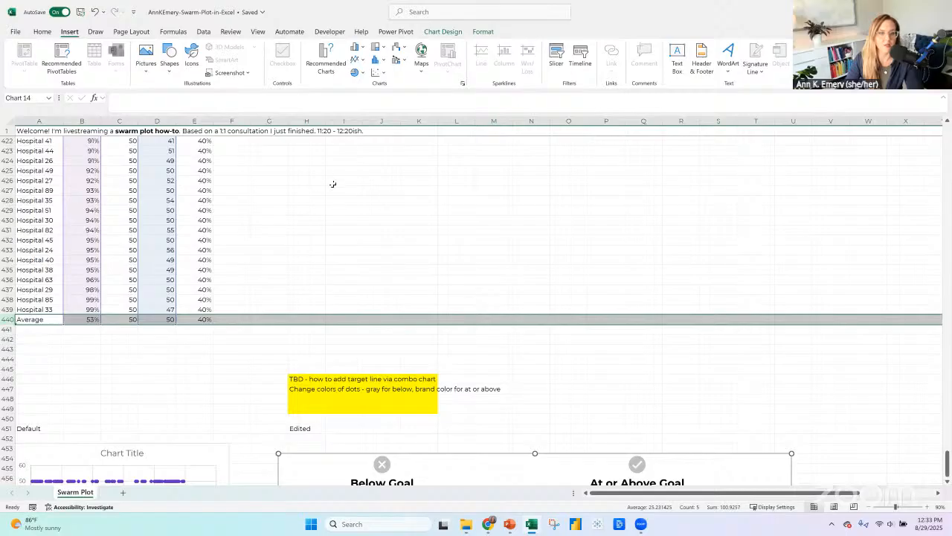
left_click(42, 31)
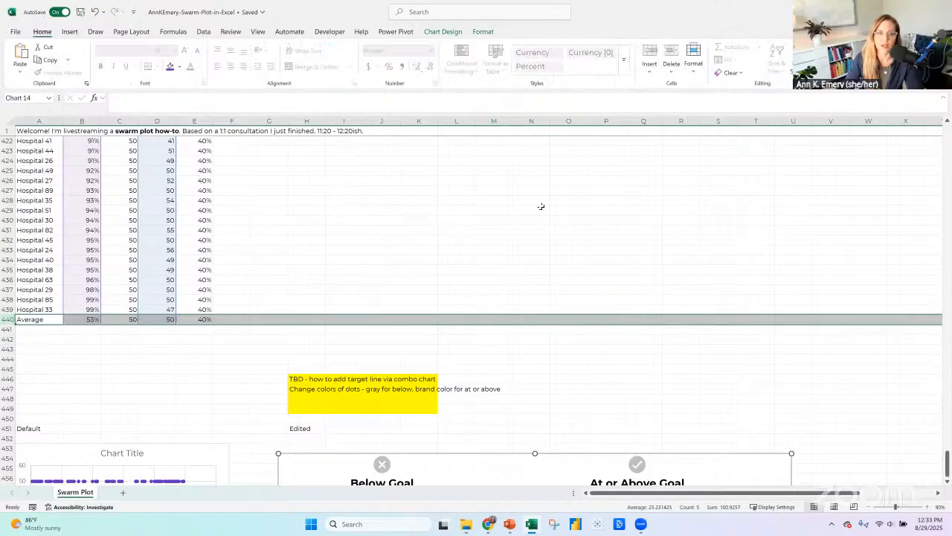
right_click(4, 322)
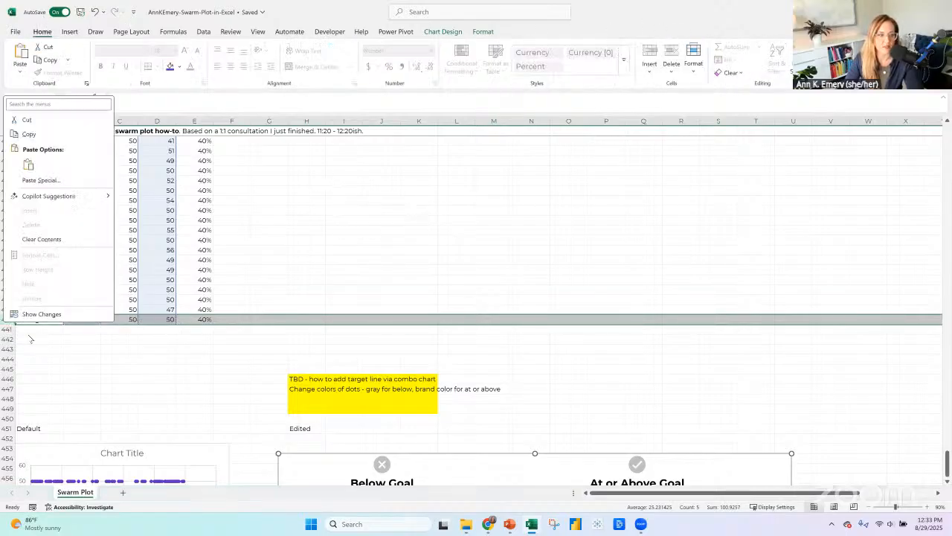
right_click(9, 319)
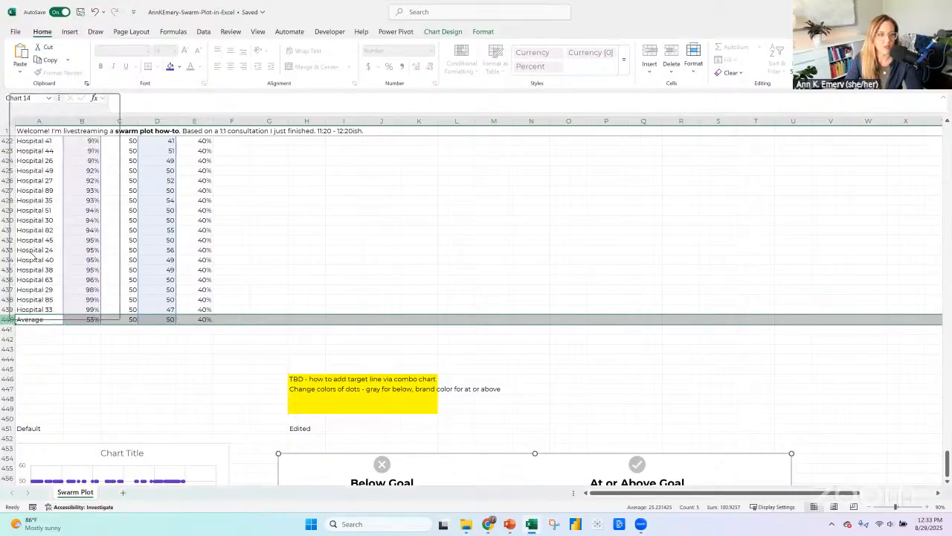
left_click(86, 340)
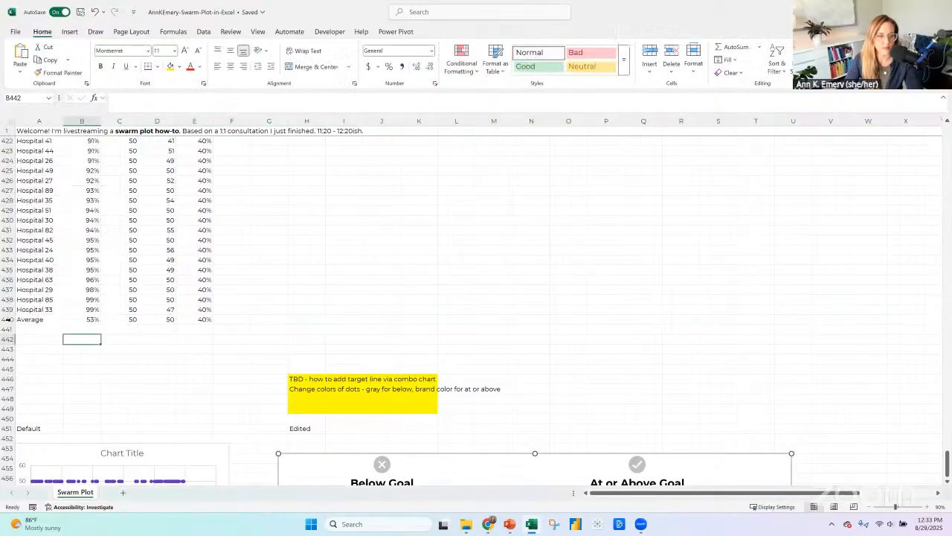
left_click(7, 320)
right_click(11, 321)
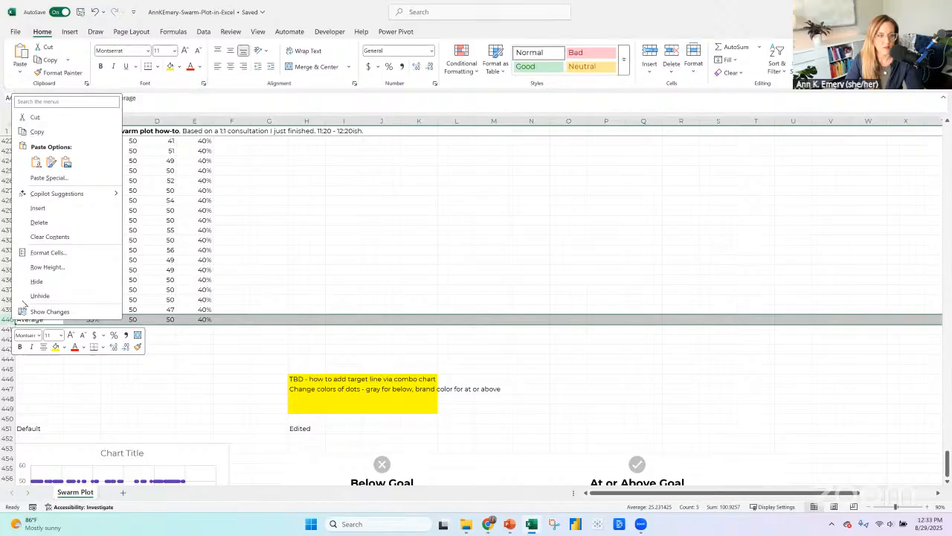
left_click(39, 222)
Undo the deletion of the Average row and redo it.
scroll(743, 380, "down", 10)
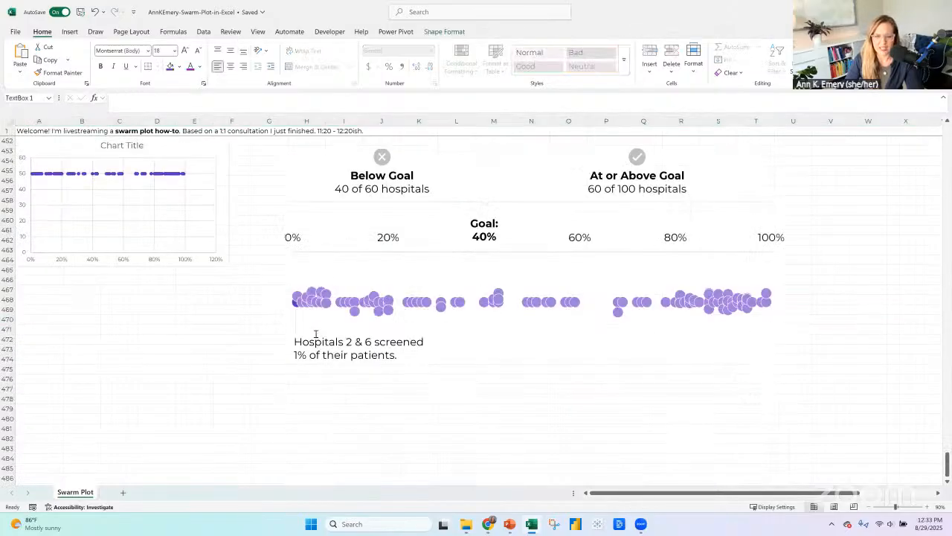
left_click(319, 336)
left_click(292, 322)
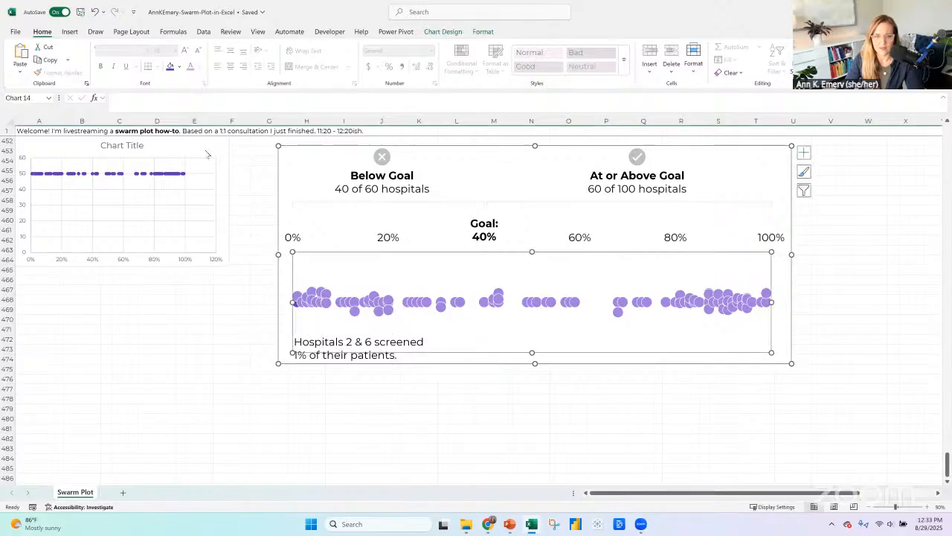
key("ctrl")
left_click(96, 12)
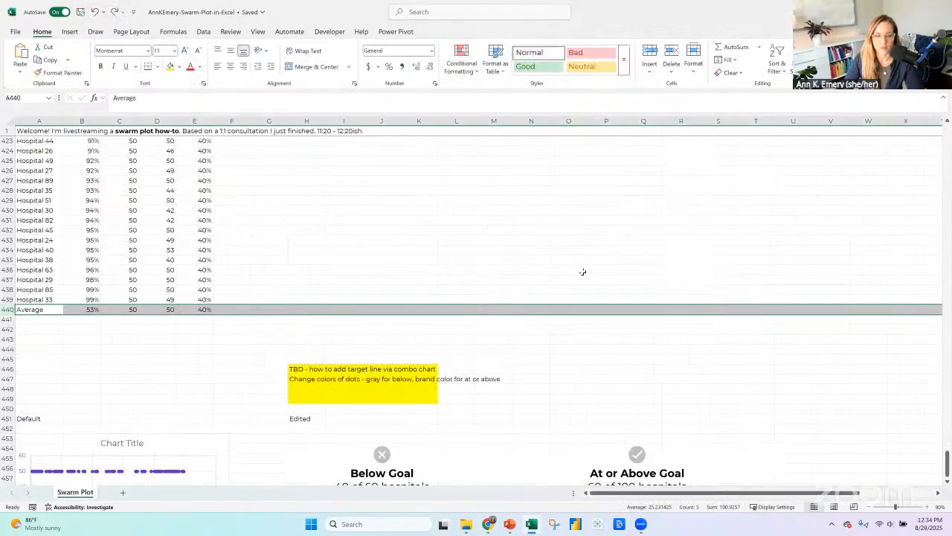
scroll(636, 270, "down", 9)
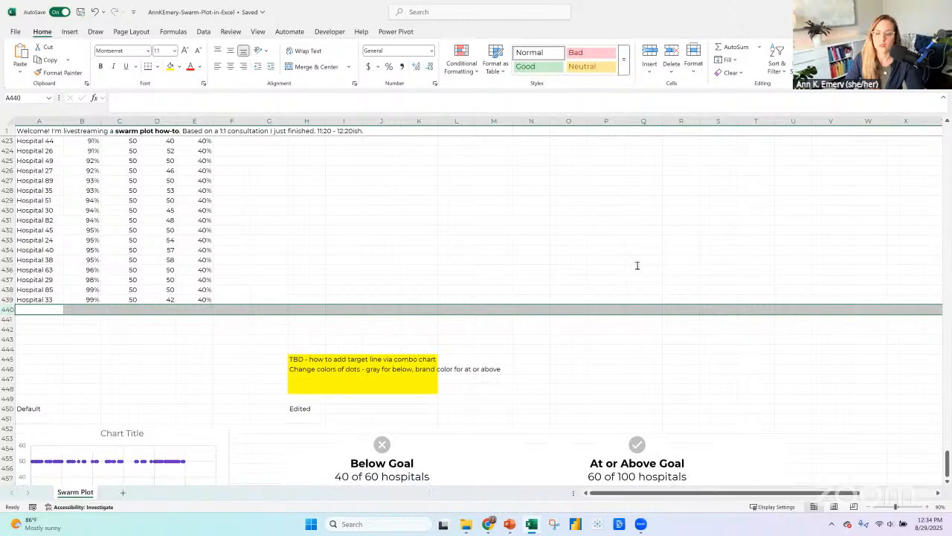
Duplicate the "Hospitals 2 & 6" annotation and place the copy beneath the highest-rate dots, level with the original.
left_click(295, 349)
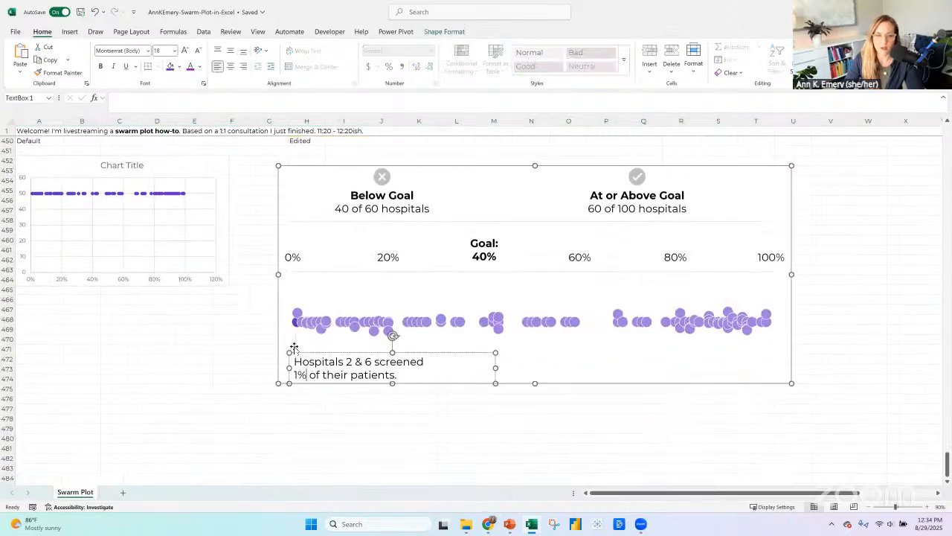
left_click(297, 315)
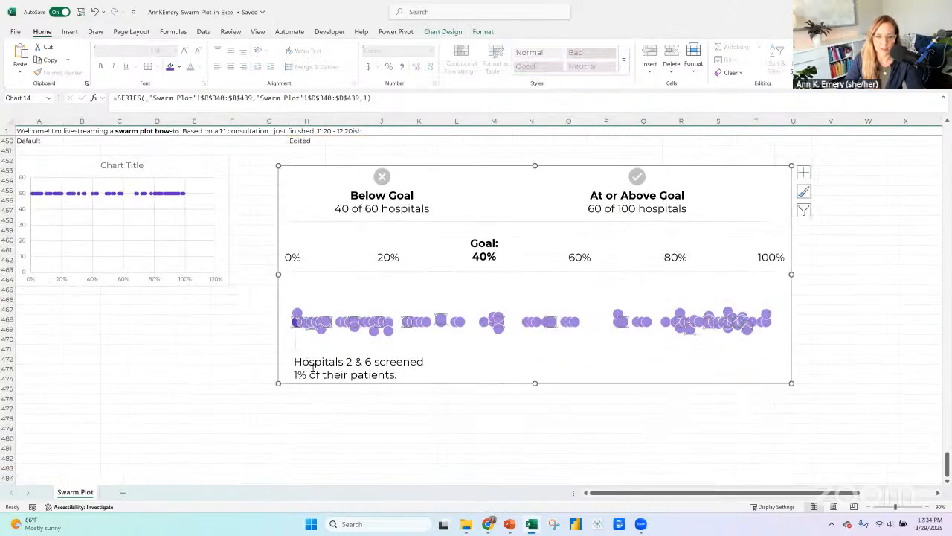
left_click(312, 360)
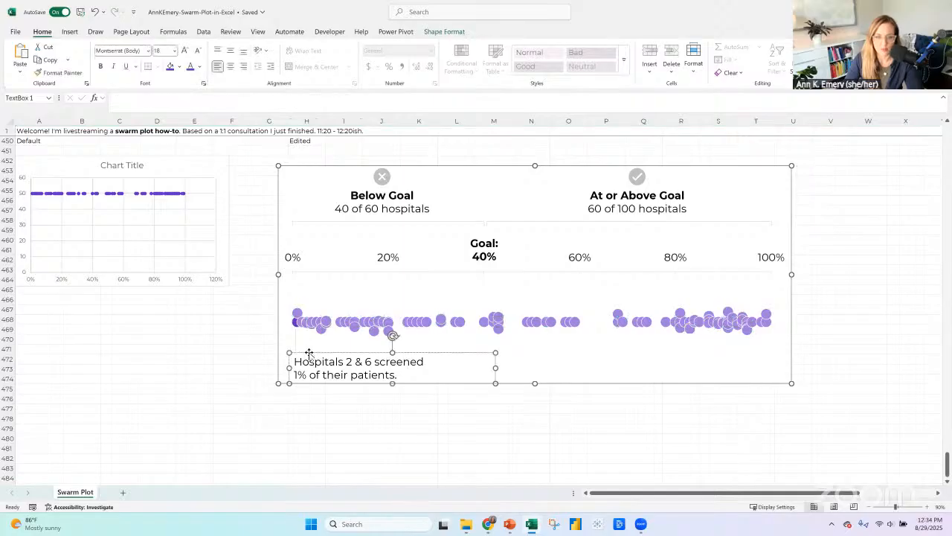
left_click(309, 353)
left_click(309, 353)
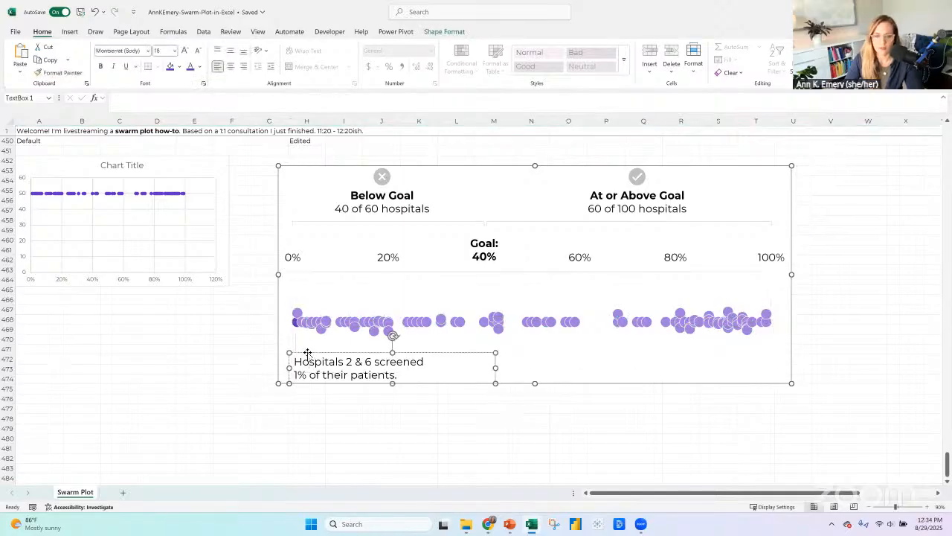
key("ctrl+c")
left_click(593, 349)
key("ctrl+v")
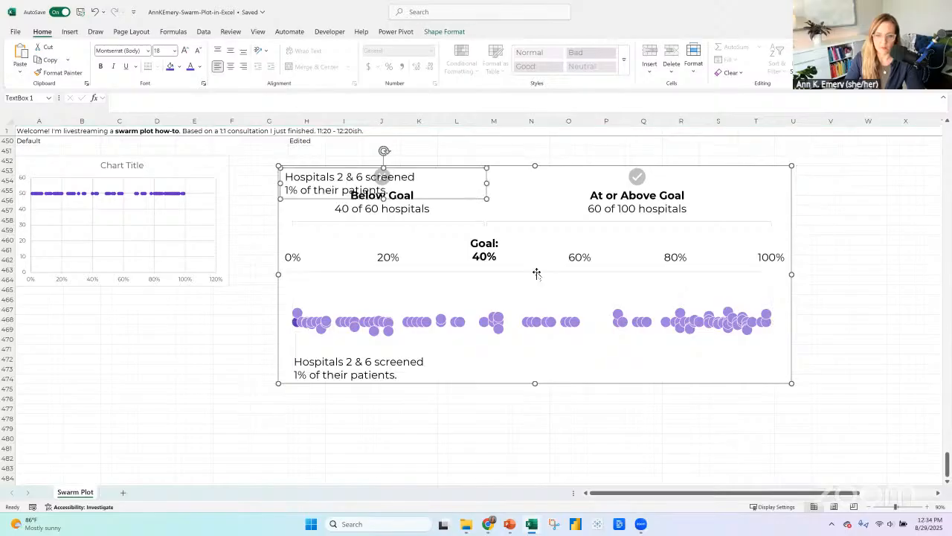
left_click_drag(416, 199, 686, 370)
left_click_drag(791, 375, 804, 395)
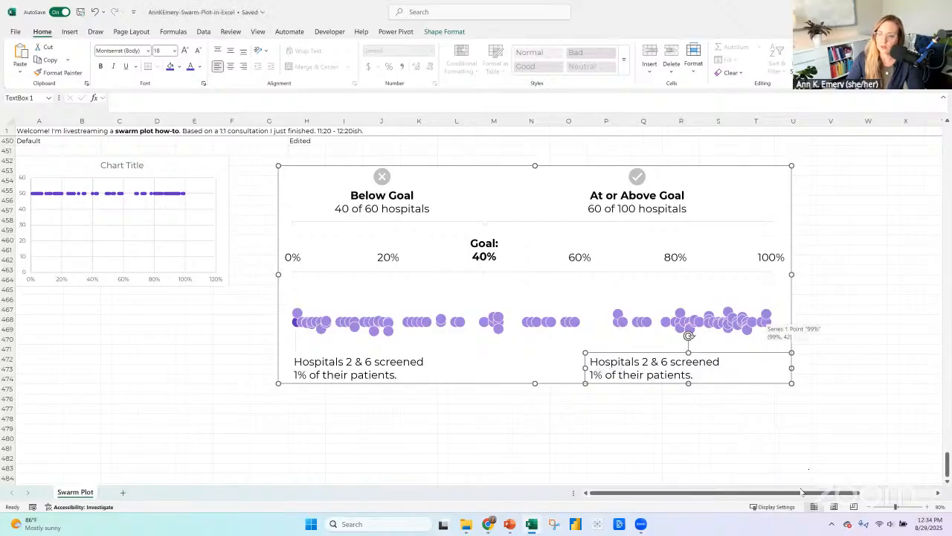
Look up the hospitals with the highest rates in the table and change the duplicated annotation's hospital numbers to 33 & 85.
mouse_move(946, 457)
left_mouse_down()
mouse_move(947, 302)
mouse_move(945, 454)
left_mouse_up()
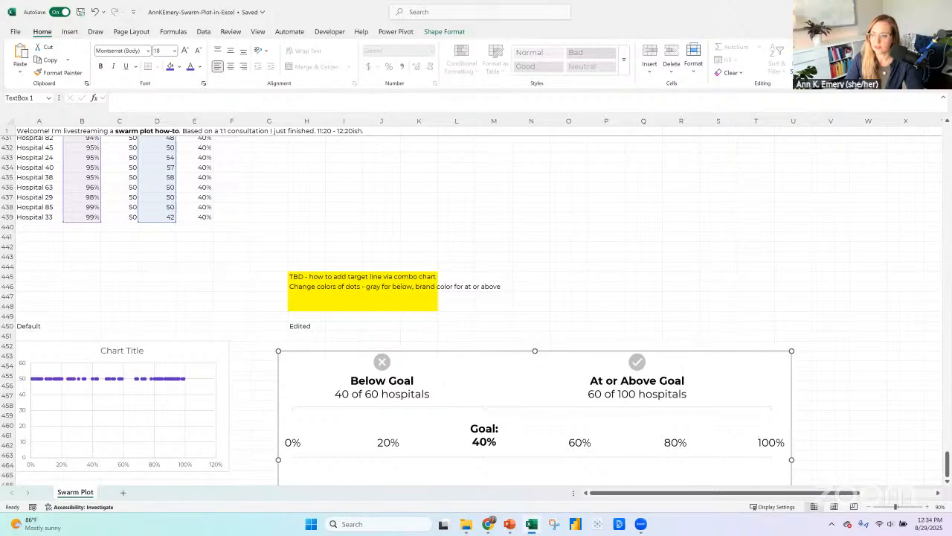
scroll(637, 363, "down", 6)
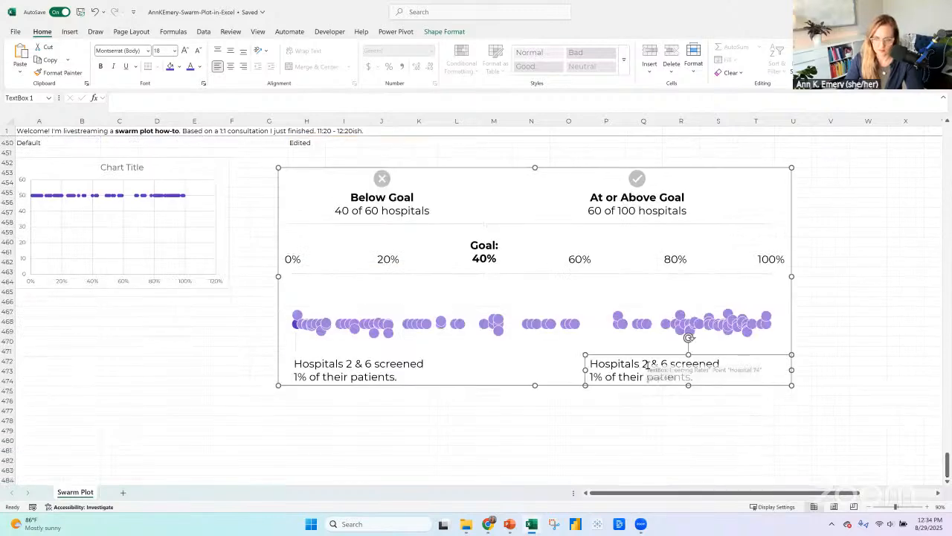
double_click(645, 363)
type("33")
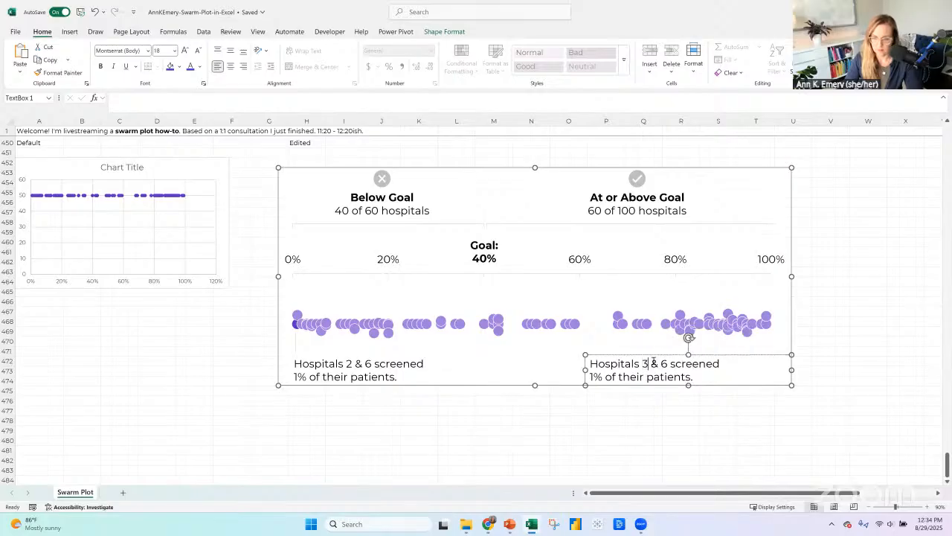
double_click(670, 363)
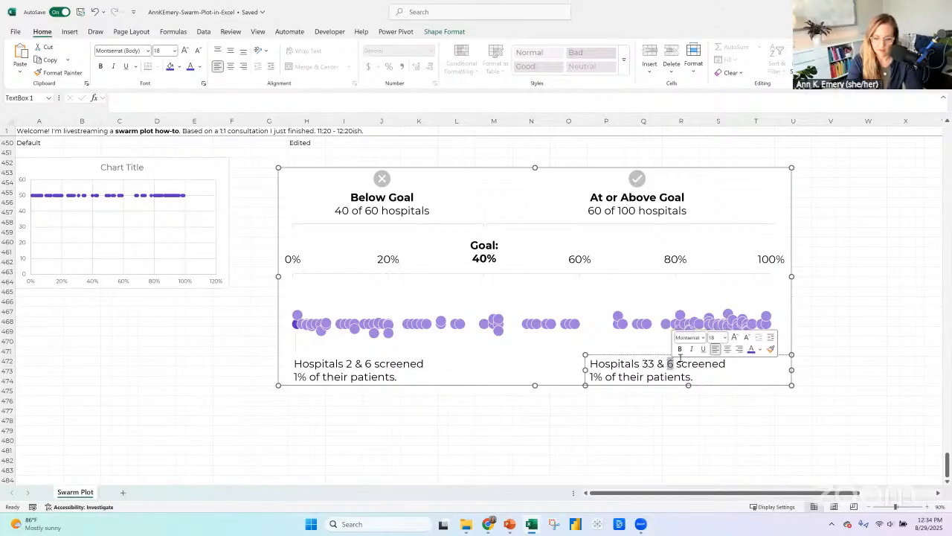
type("85")
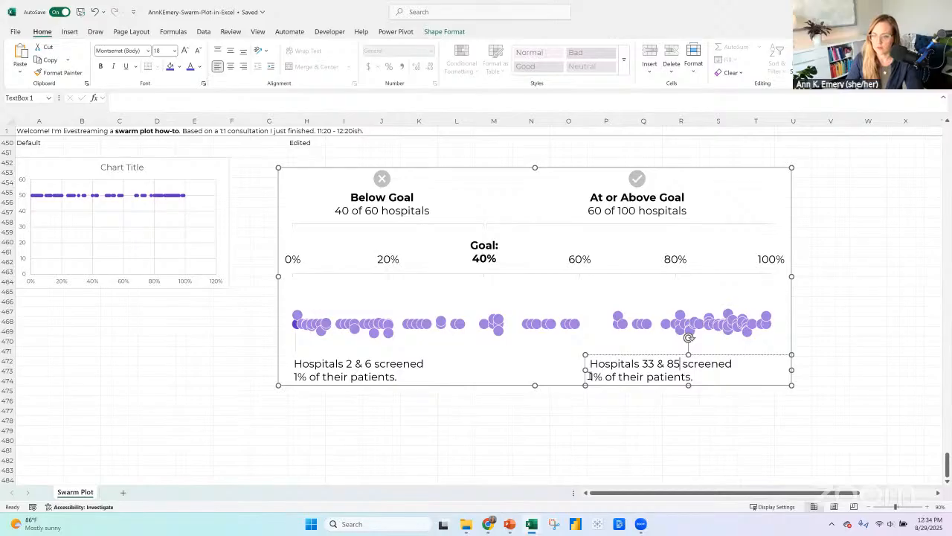
Change the percentage in the Hospitals 33 & 85 annotation to 99% and narrow its text box so the text sits beneath the highest-rate dots.
left_click(591, 376)
type("00")
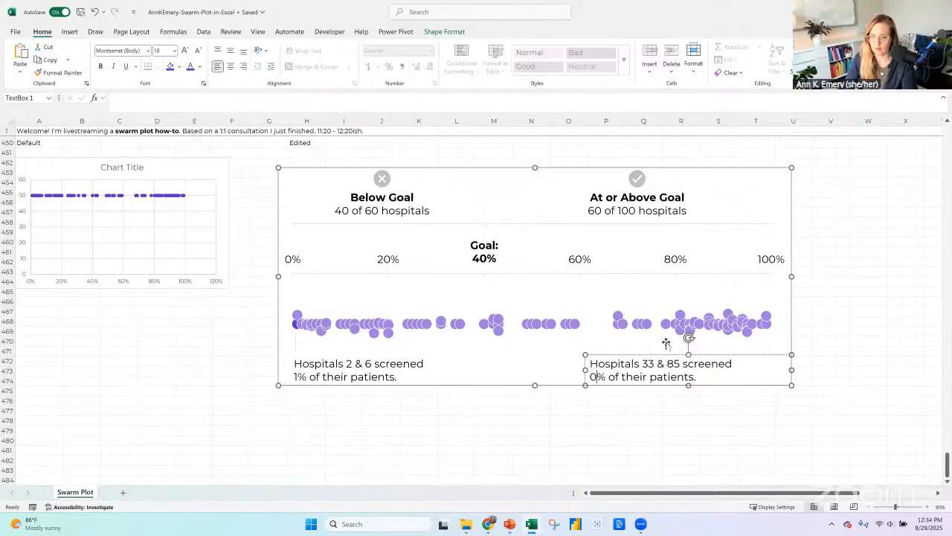
key("BackSpace")
key("BackSpace")
type("99")
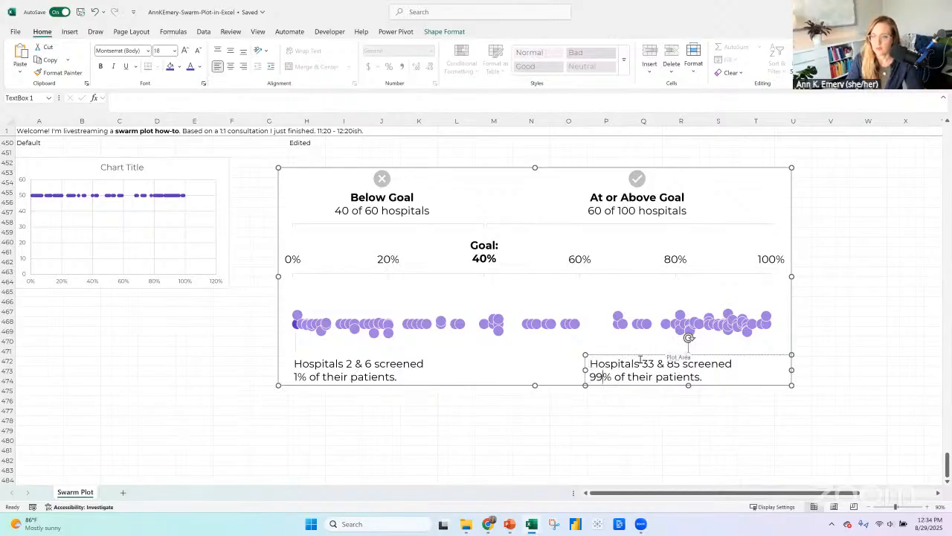
left_click_drag(586, 372, 633, 369)
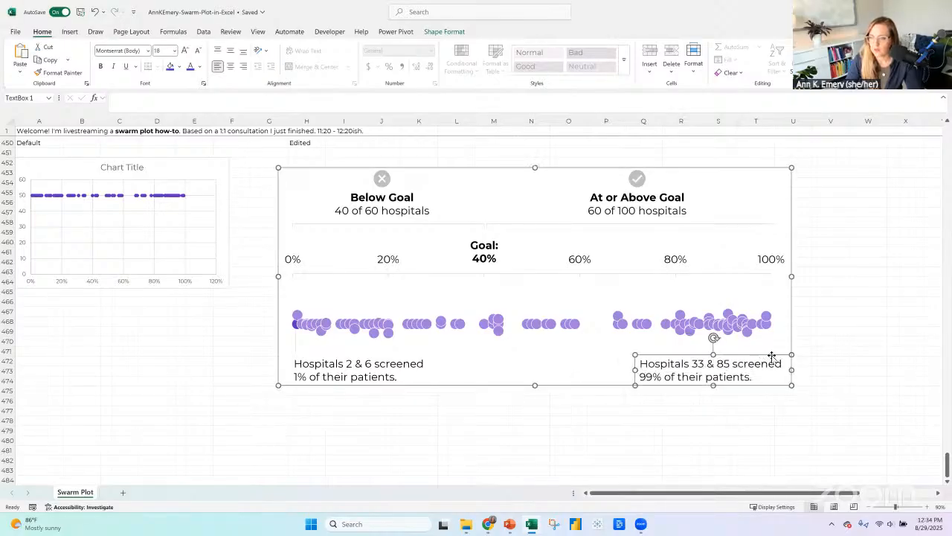
left_click(830, 351)
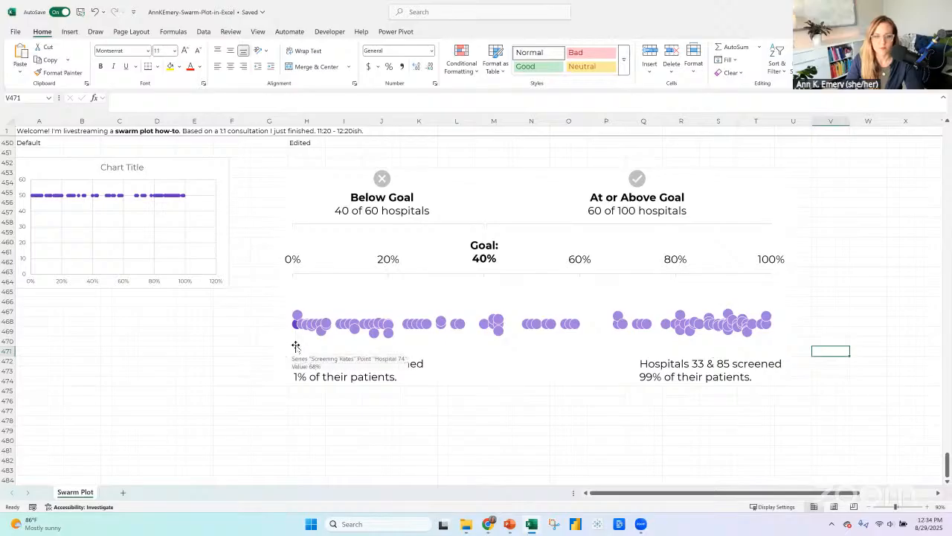
Recolor the two 99% dots and the upper 1% dot dark purple to match the highlighted lowest-rate dot.
left_click(769, 316)
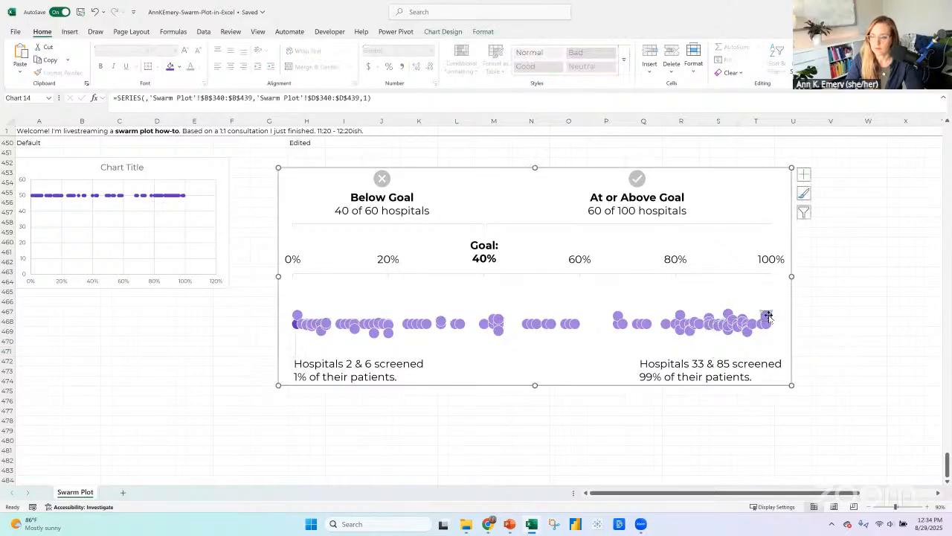
left_click(483, 31)
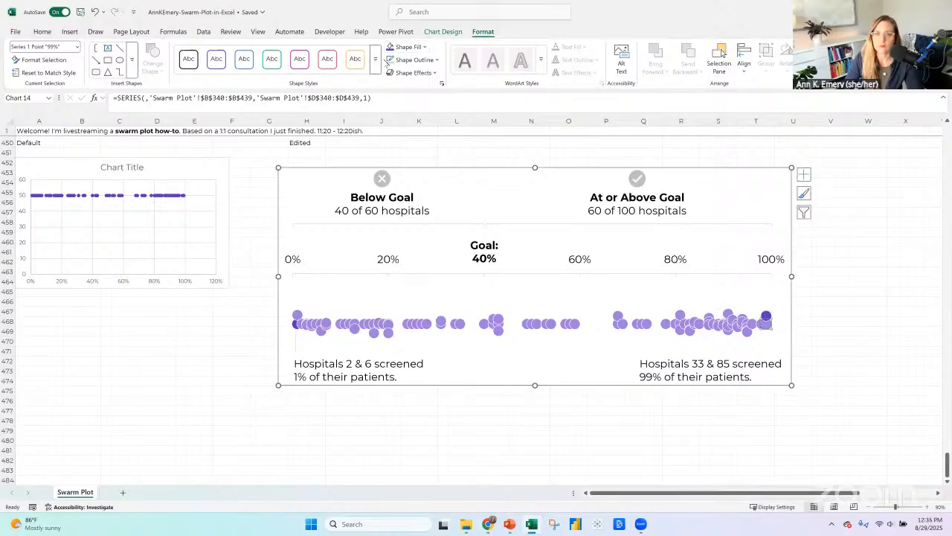
left_click(295, 341)
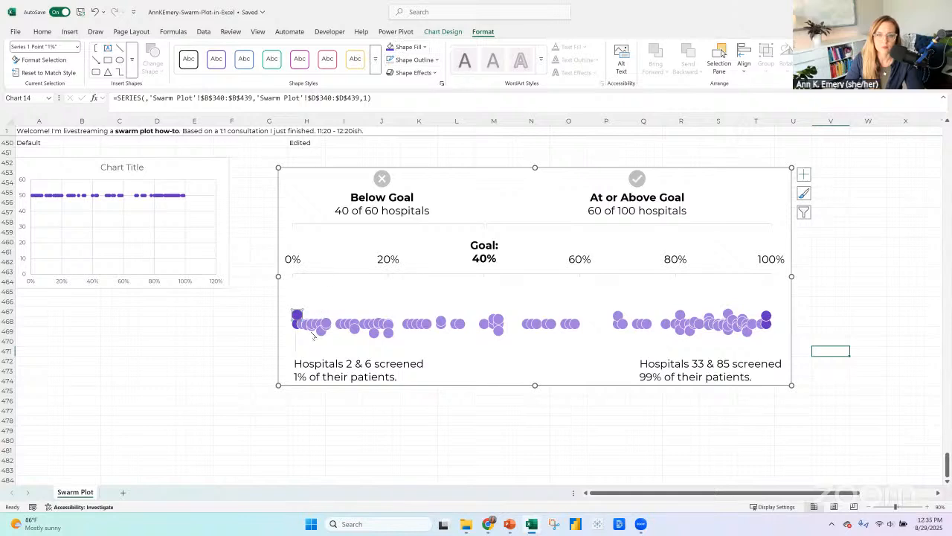
Duplicate the leader line above the Hospitals 2 & 6 annotation, place the copy under the 99% dots, and align both lines' tops.
left_click(294, 344)
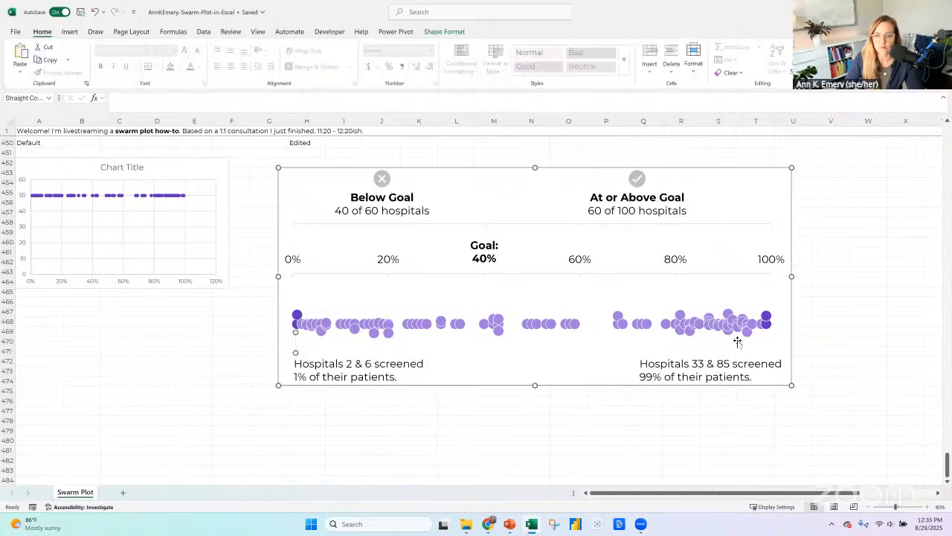
key("ctrl+c")
key("ctrl+v")
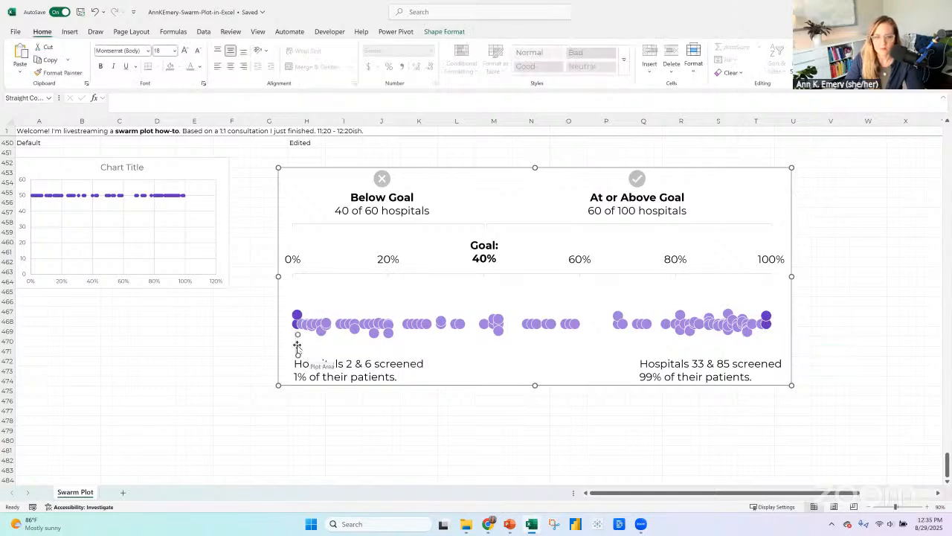
left_click_drag(300, 344, 690, 344)
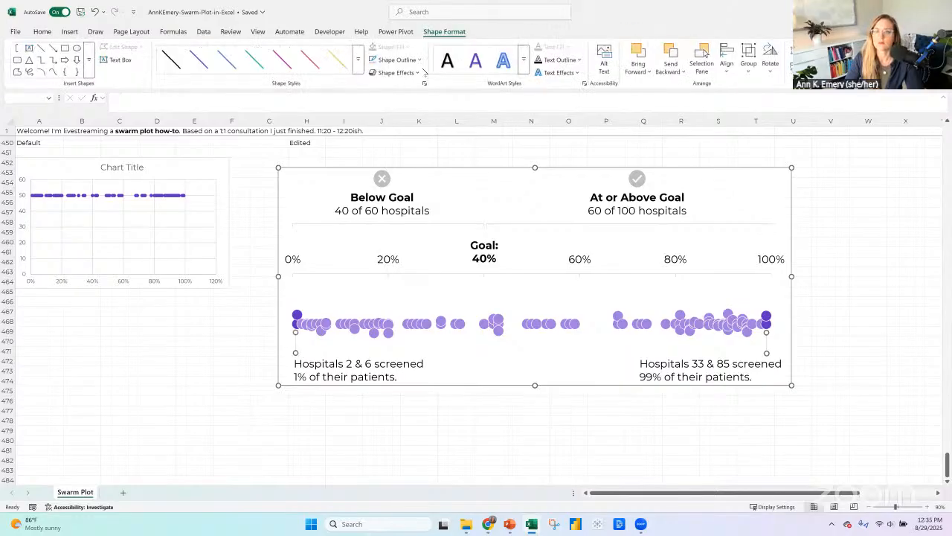
left_click(726, 67)
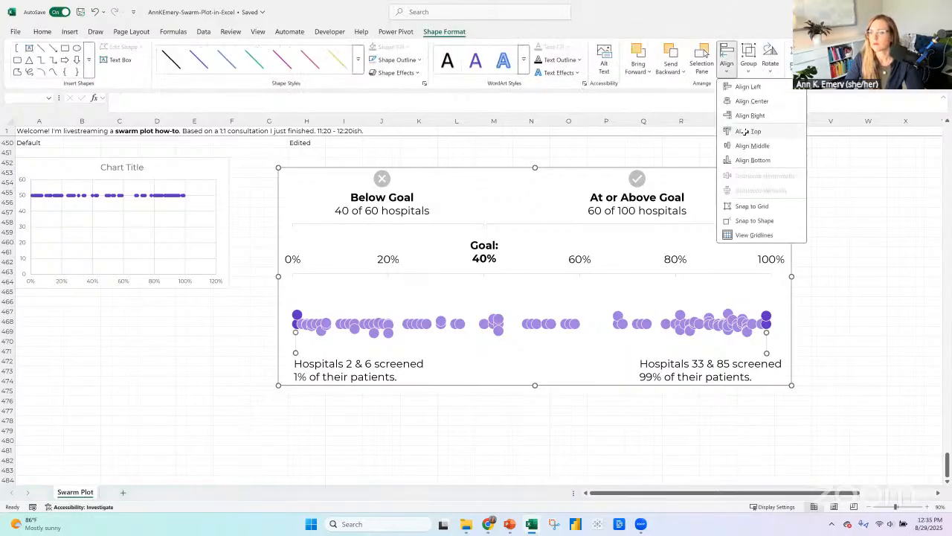
left_click(744, 131)
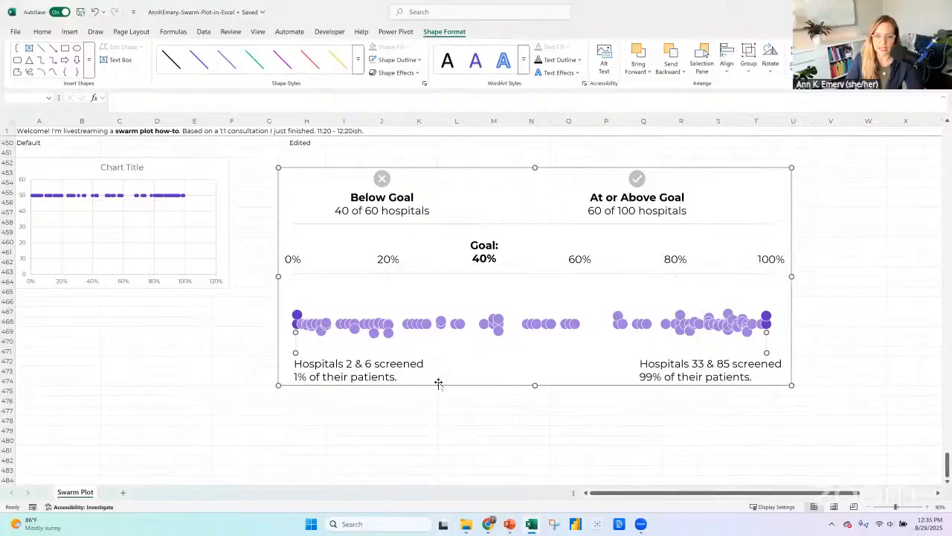
left_click(456, 421)
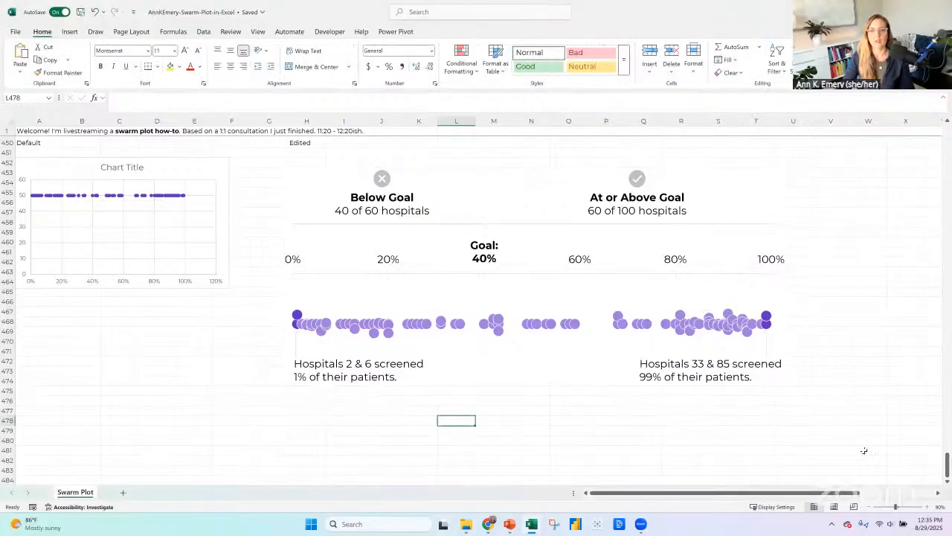
Copy the edited swarm plot into slide 2 of the PowerPoint deck and position it below the line explaining the dots.
left_click(554, 176)
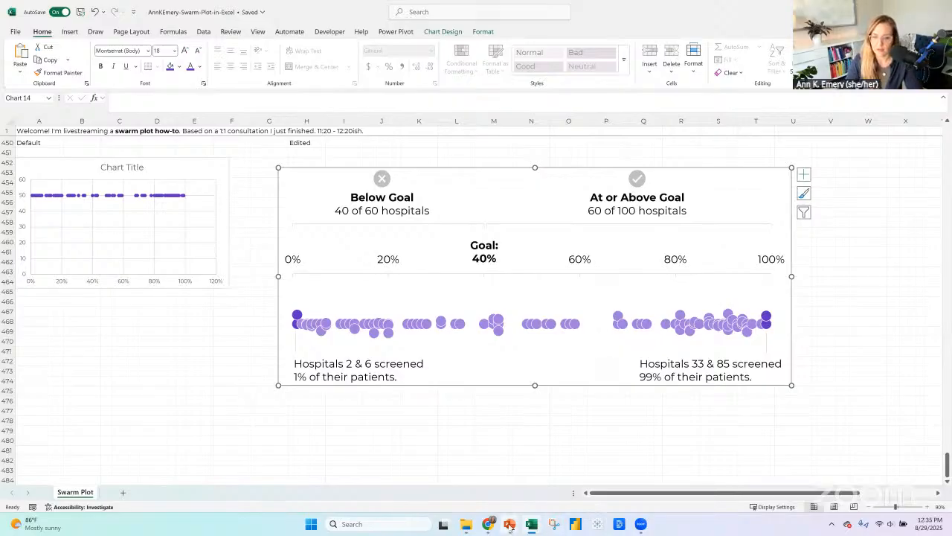
mouse_move(510, 527)
left_click(451, 469)
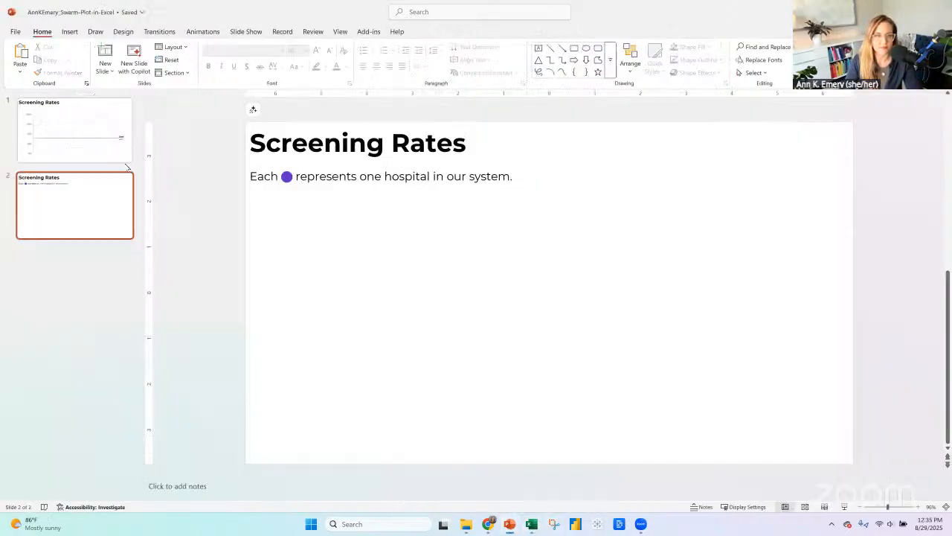
left_click(110, 148)
left_click(97, 206)
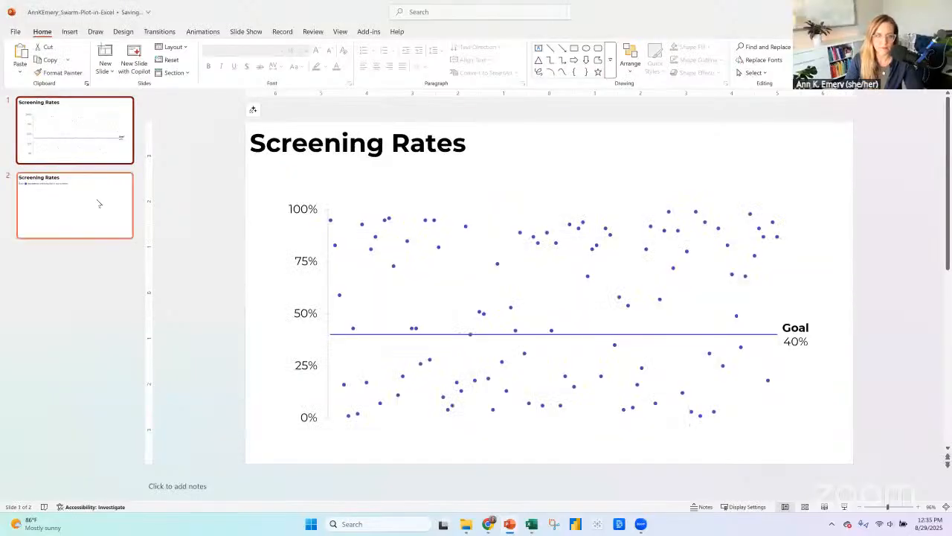
key("ctrl+v")
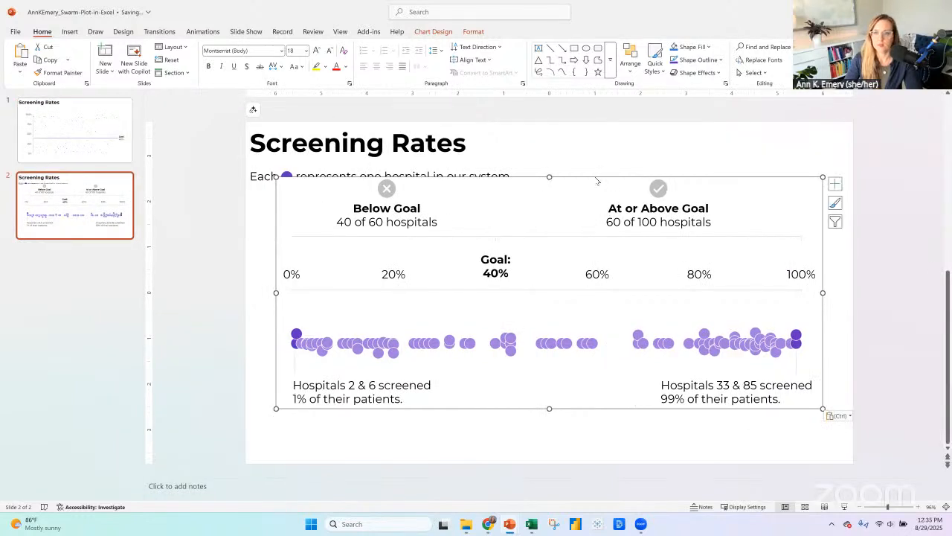
left_click_drag(598, 204, 597, 215)
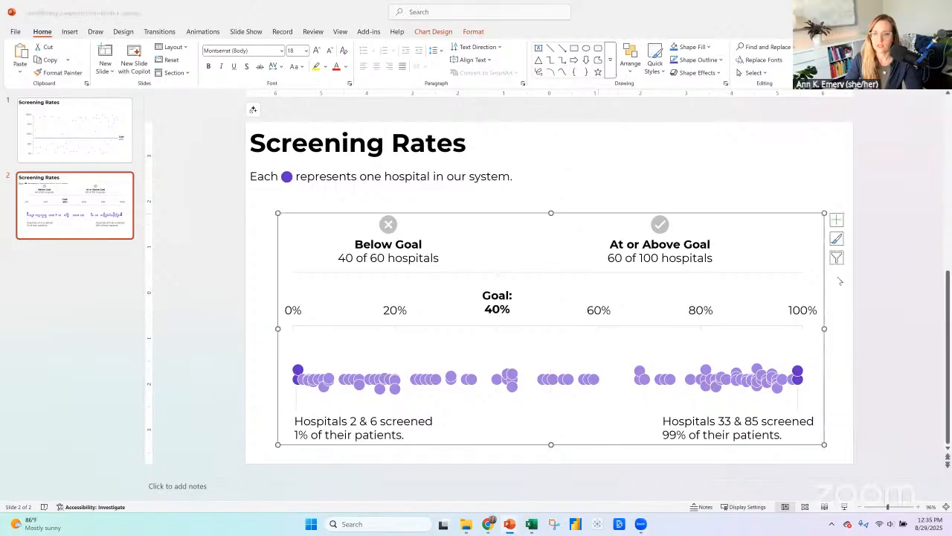
left_click(903, 261)
Open the Below Goal heading text of the pasted chart for editing.
left_click(395, 251)
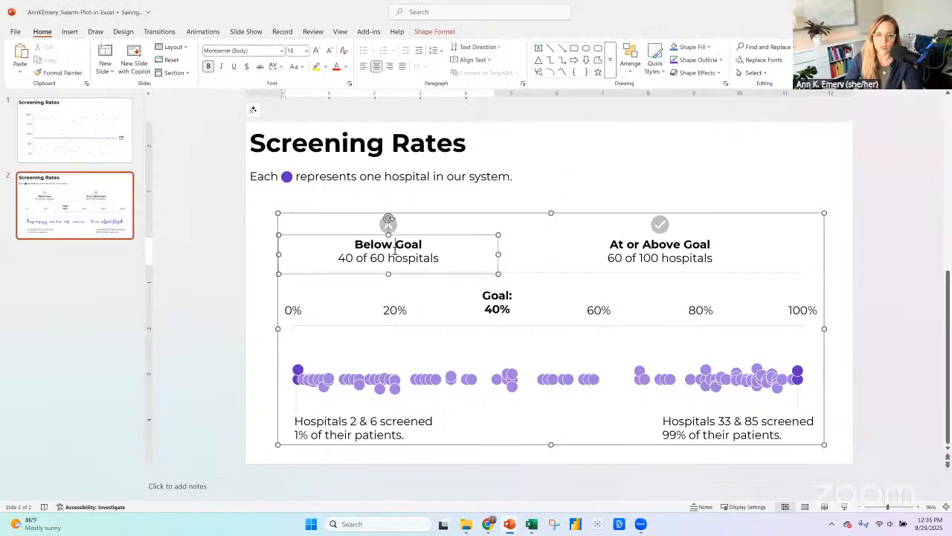